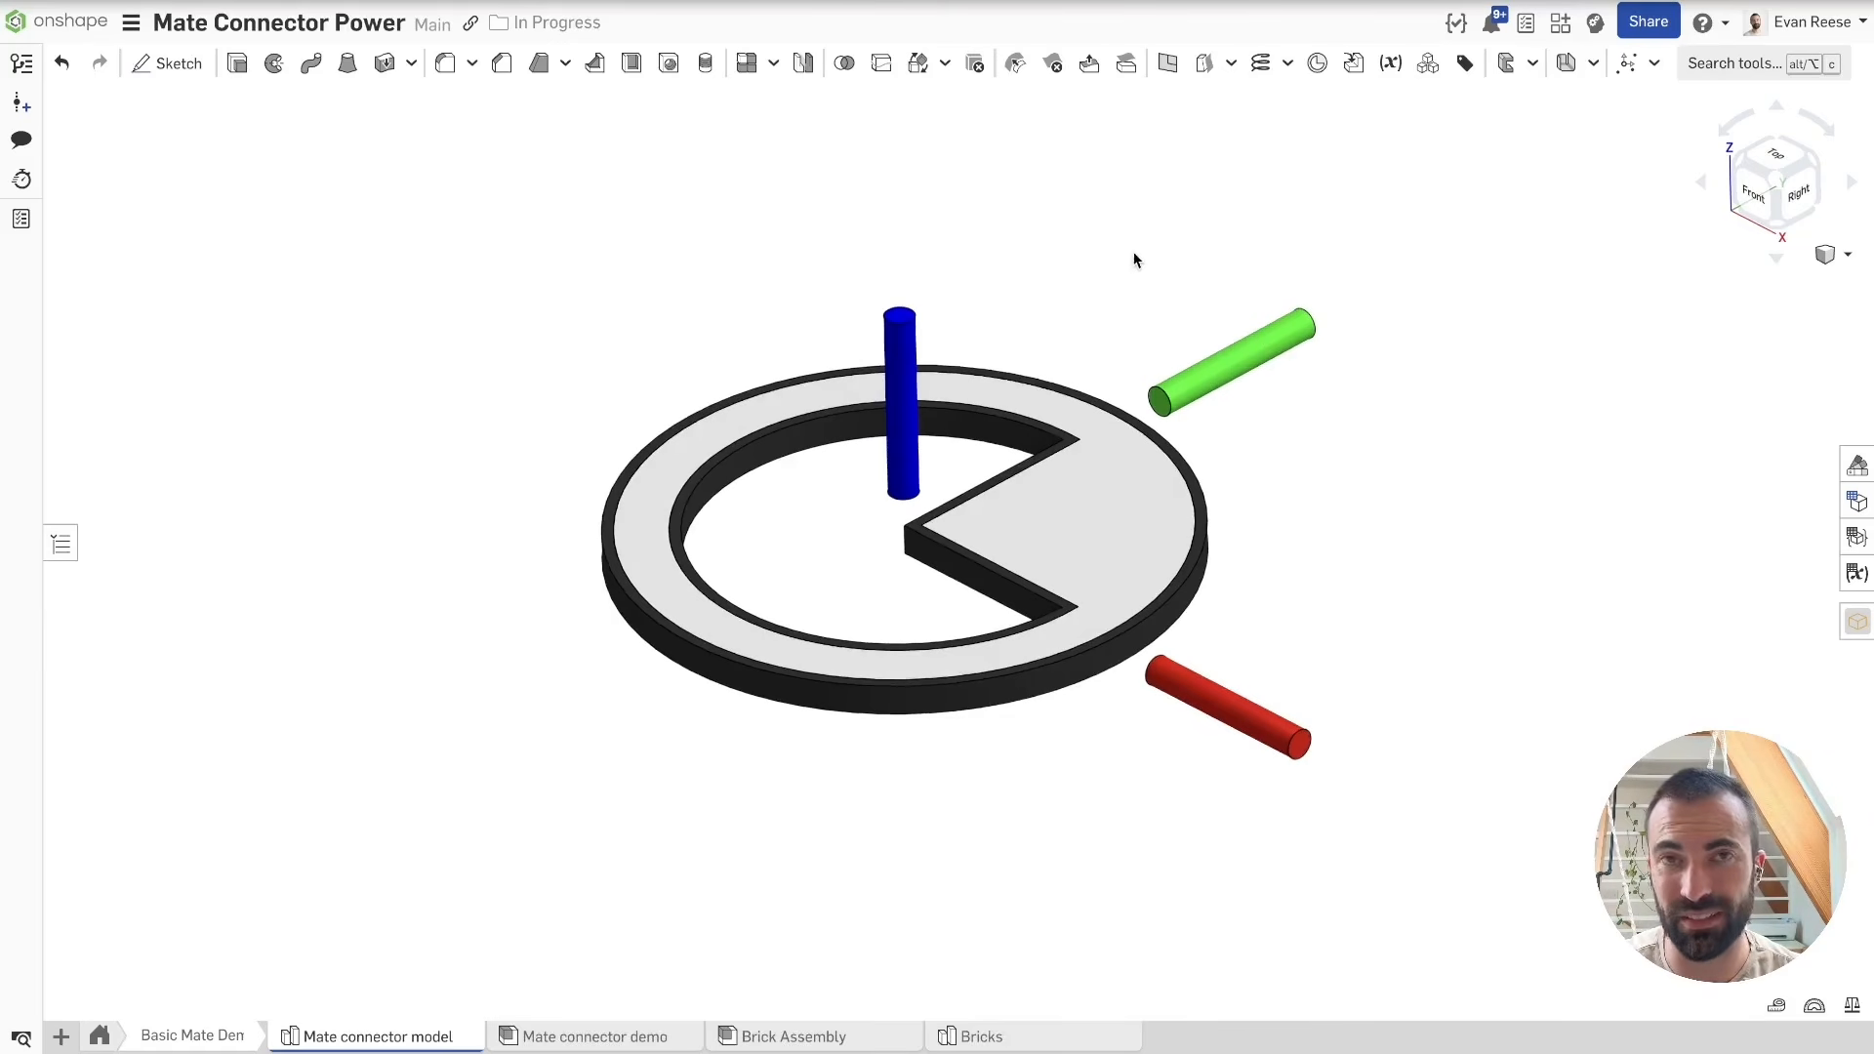
Step: Examine the mate connector model from several angles, checking its flat disc face, red and green rods, and blue rod
{"action": "right_click_drag", "start_coordinate": [720, 218], "coordinate": [607, 237]}
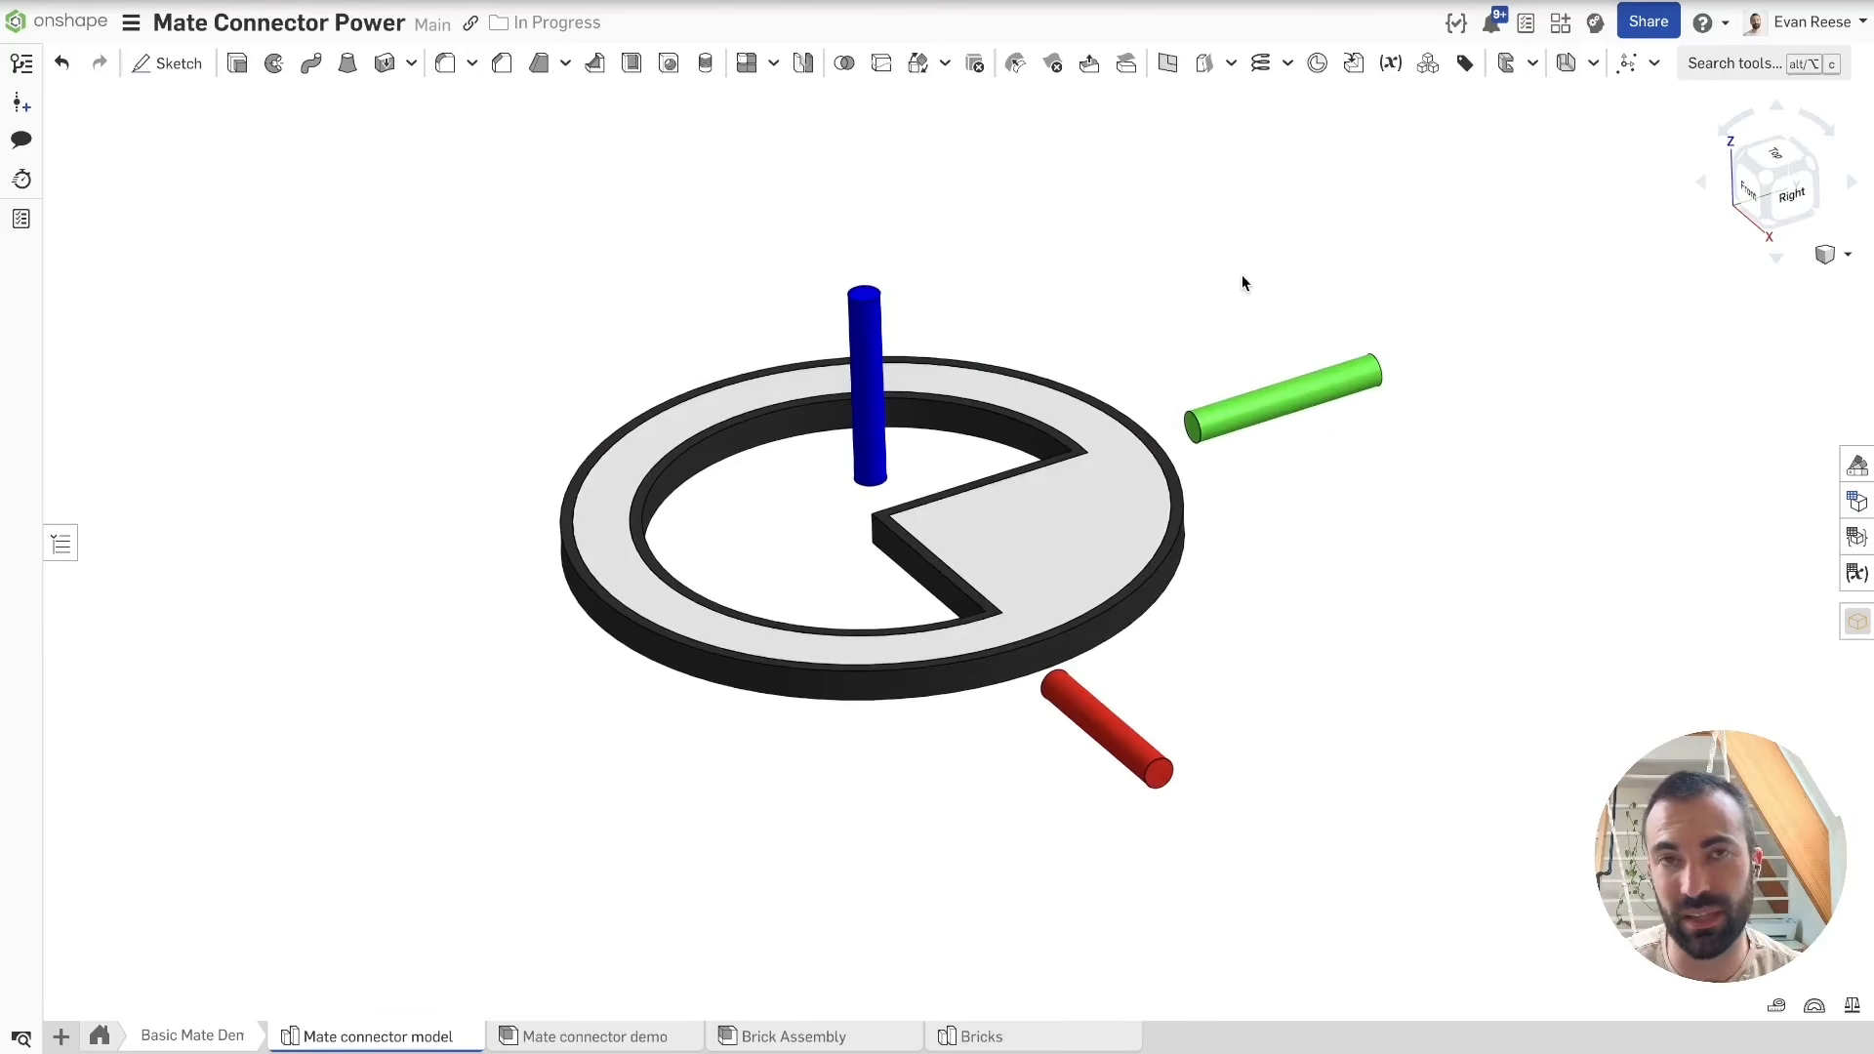
{"action": "left_click_drag", "start_coordinate": [414, 192], "coordinate": [652, 304]}
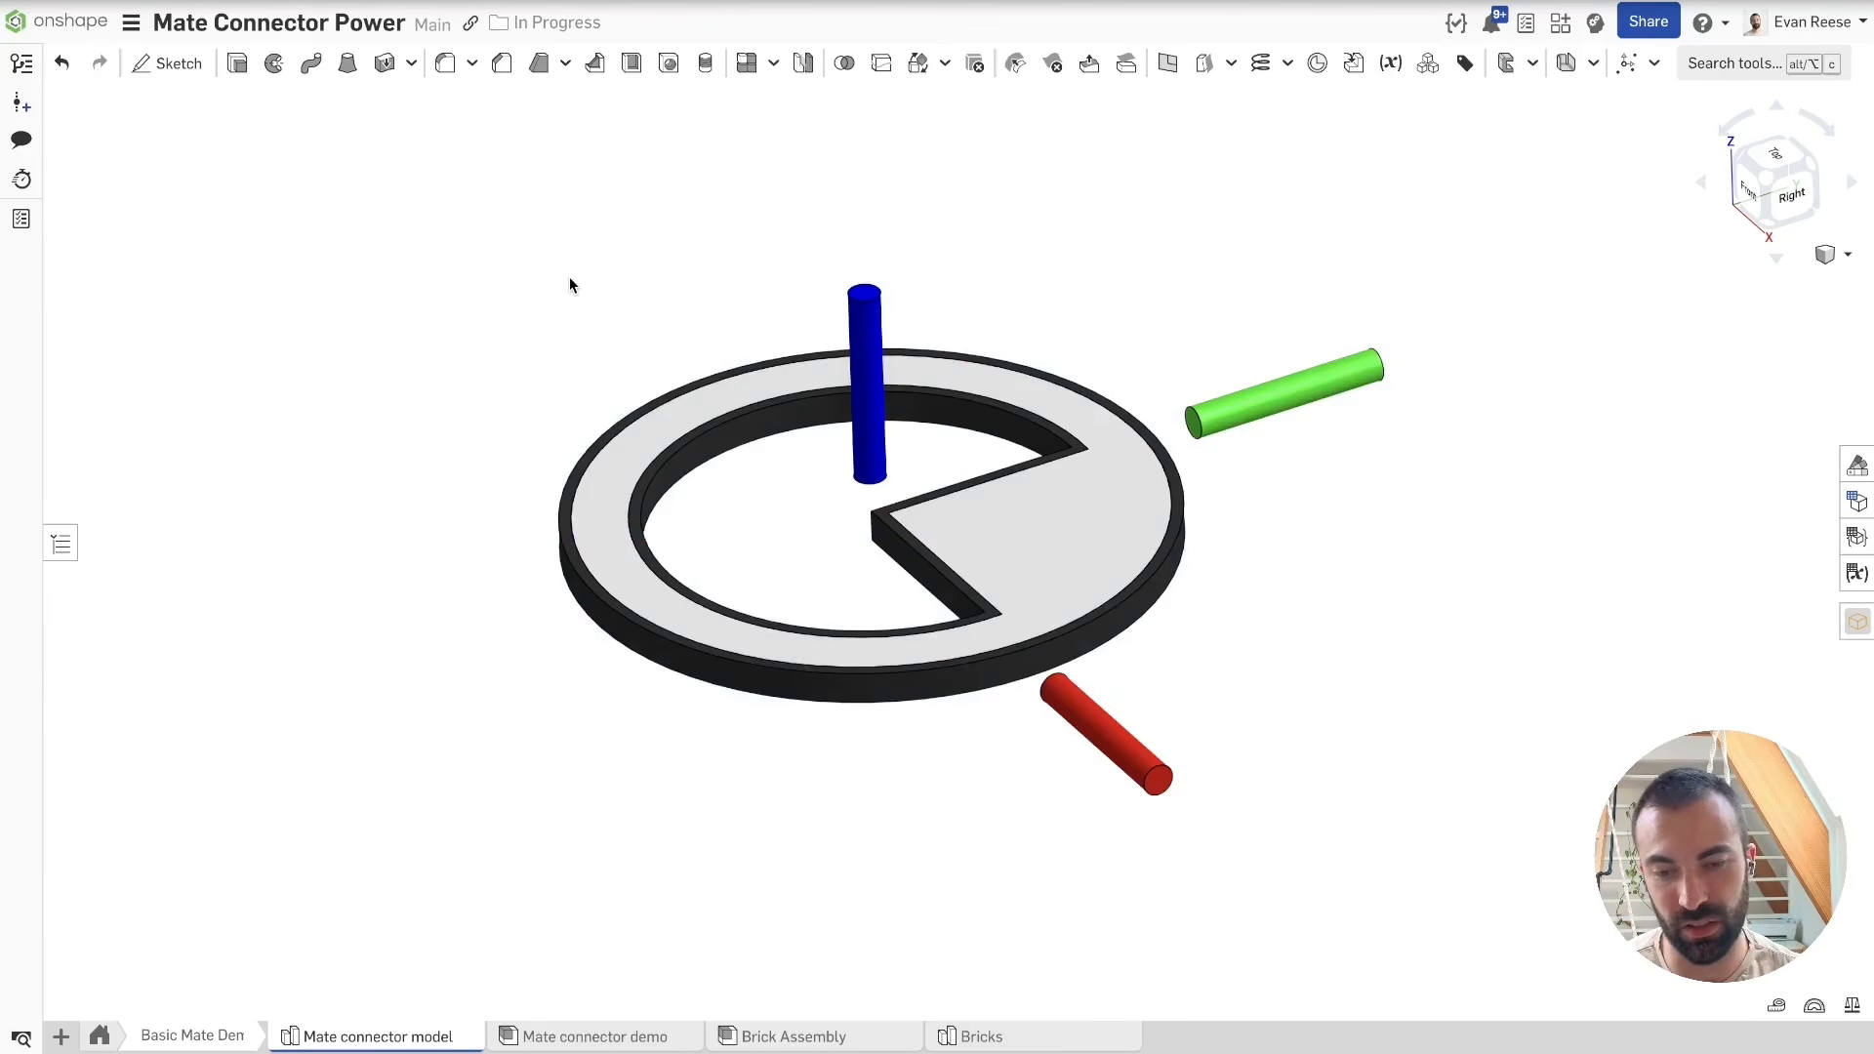
{"action": "right_click_drag", "start_coordinate": [570, 278], "coordinate": [580, 294]}
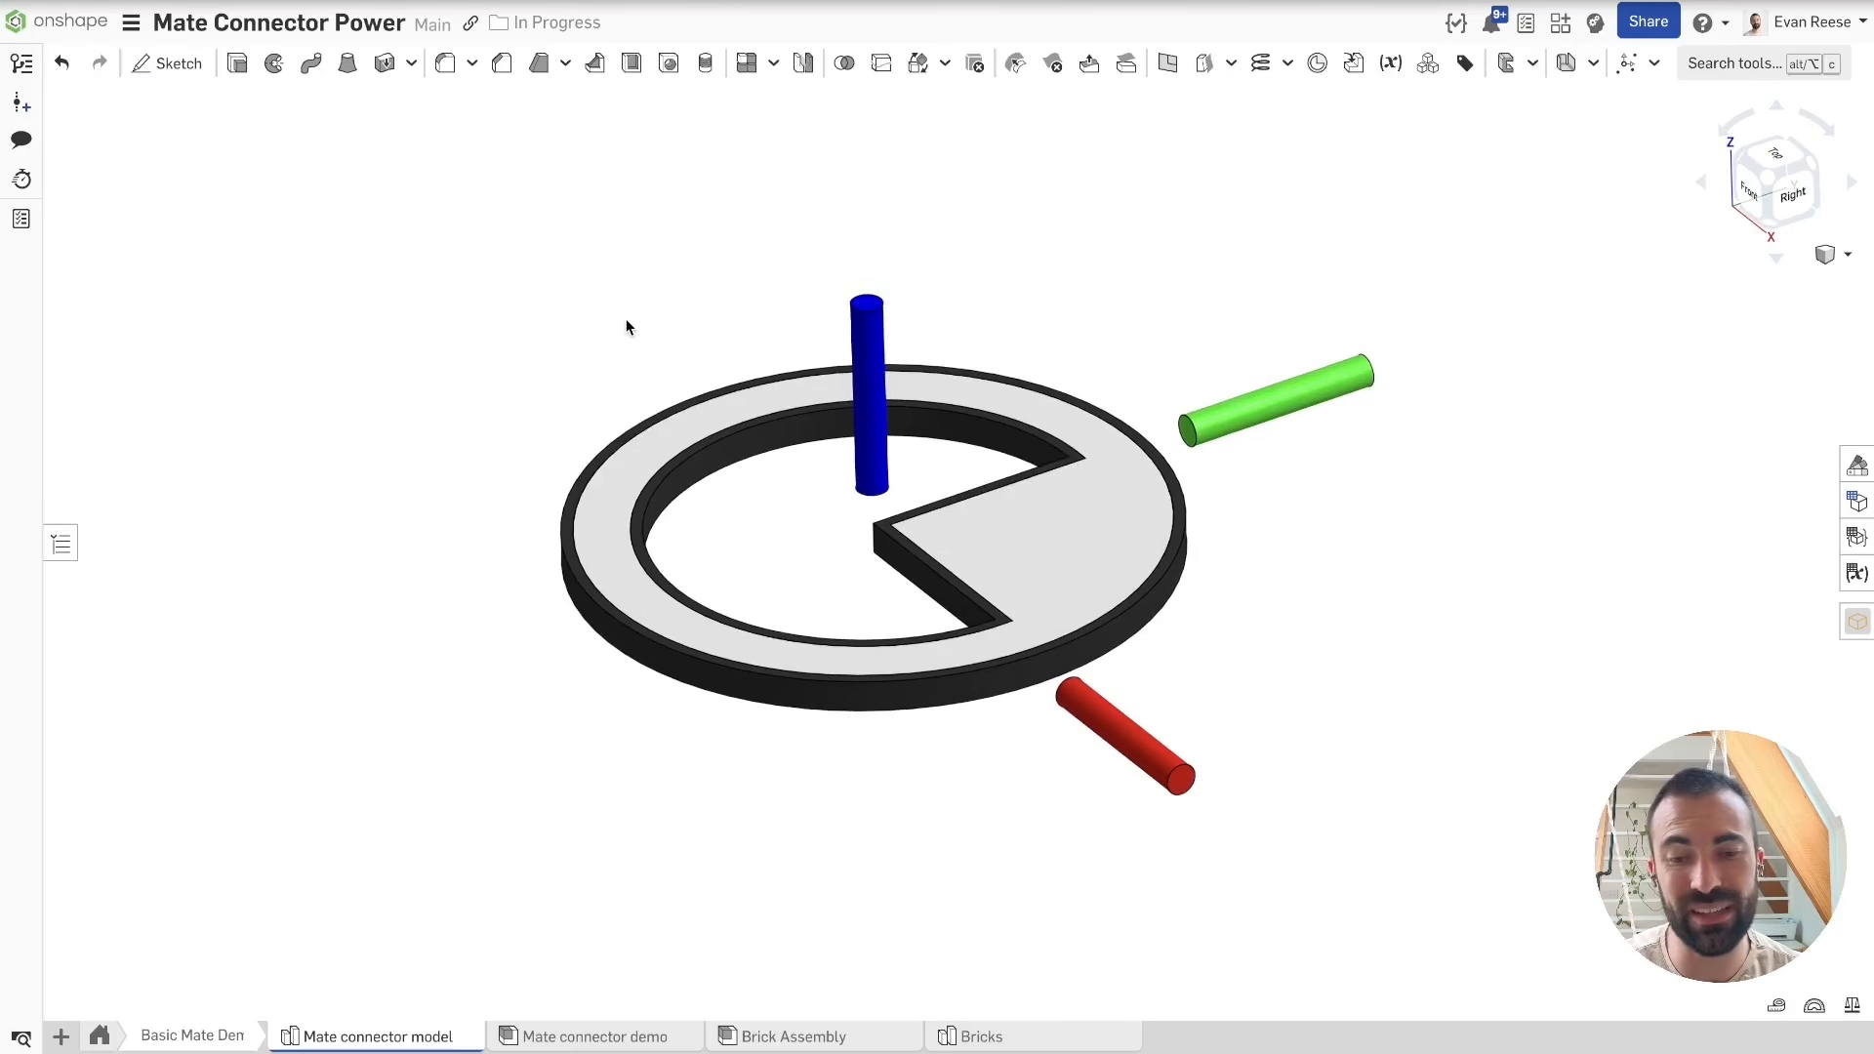
{"action": "right_click_drag", "start_coordinate": [625, 321], "coordinate": [625, 319]}
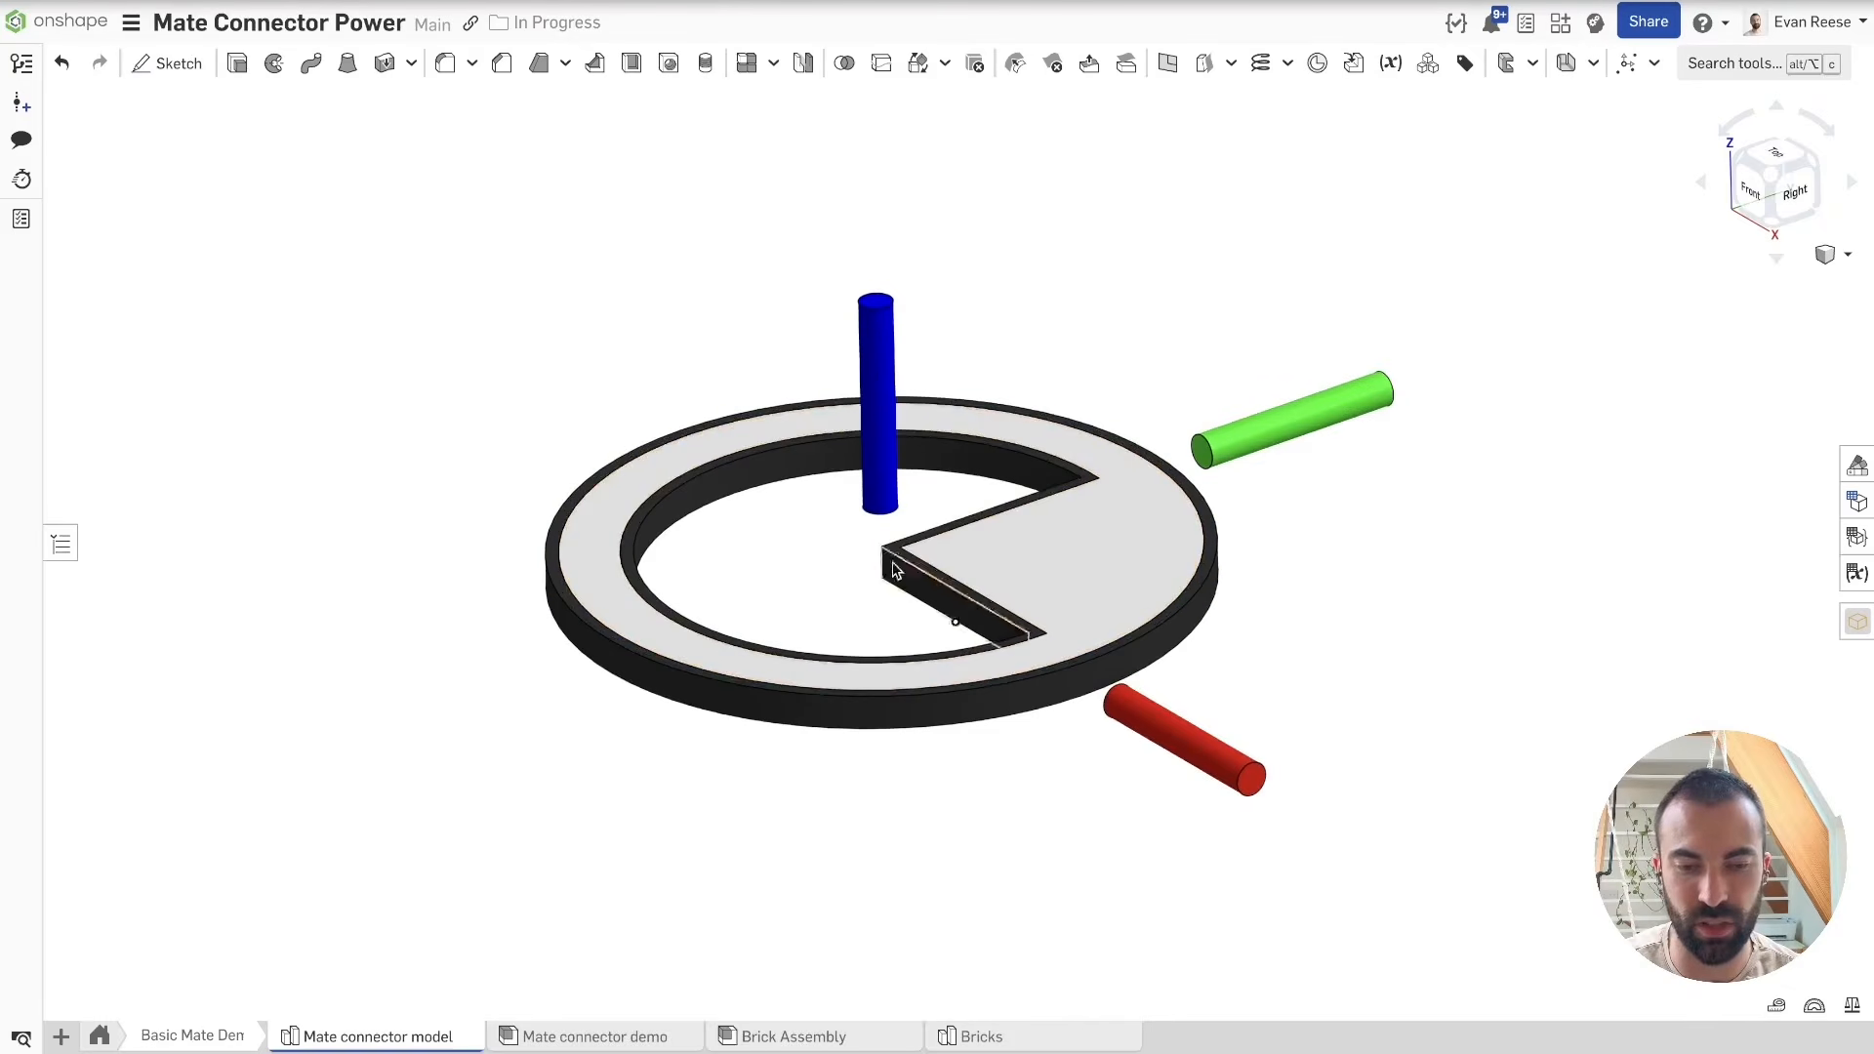
{"action": "left_click", "coordinate": [1180, 735]}
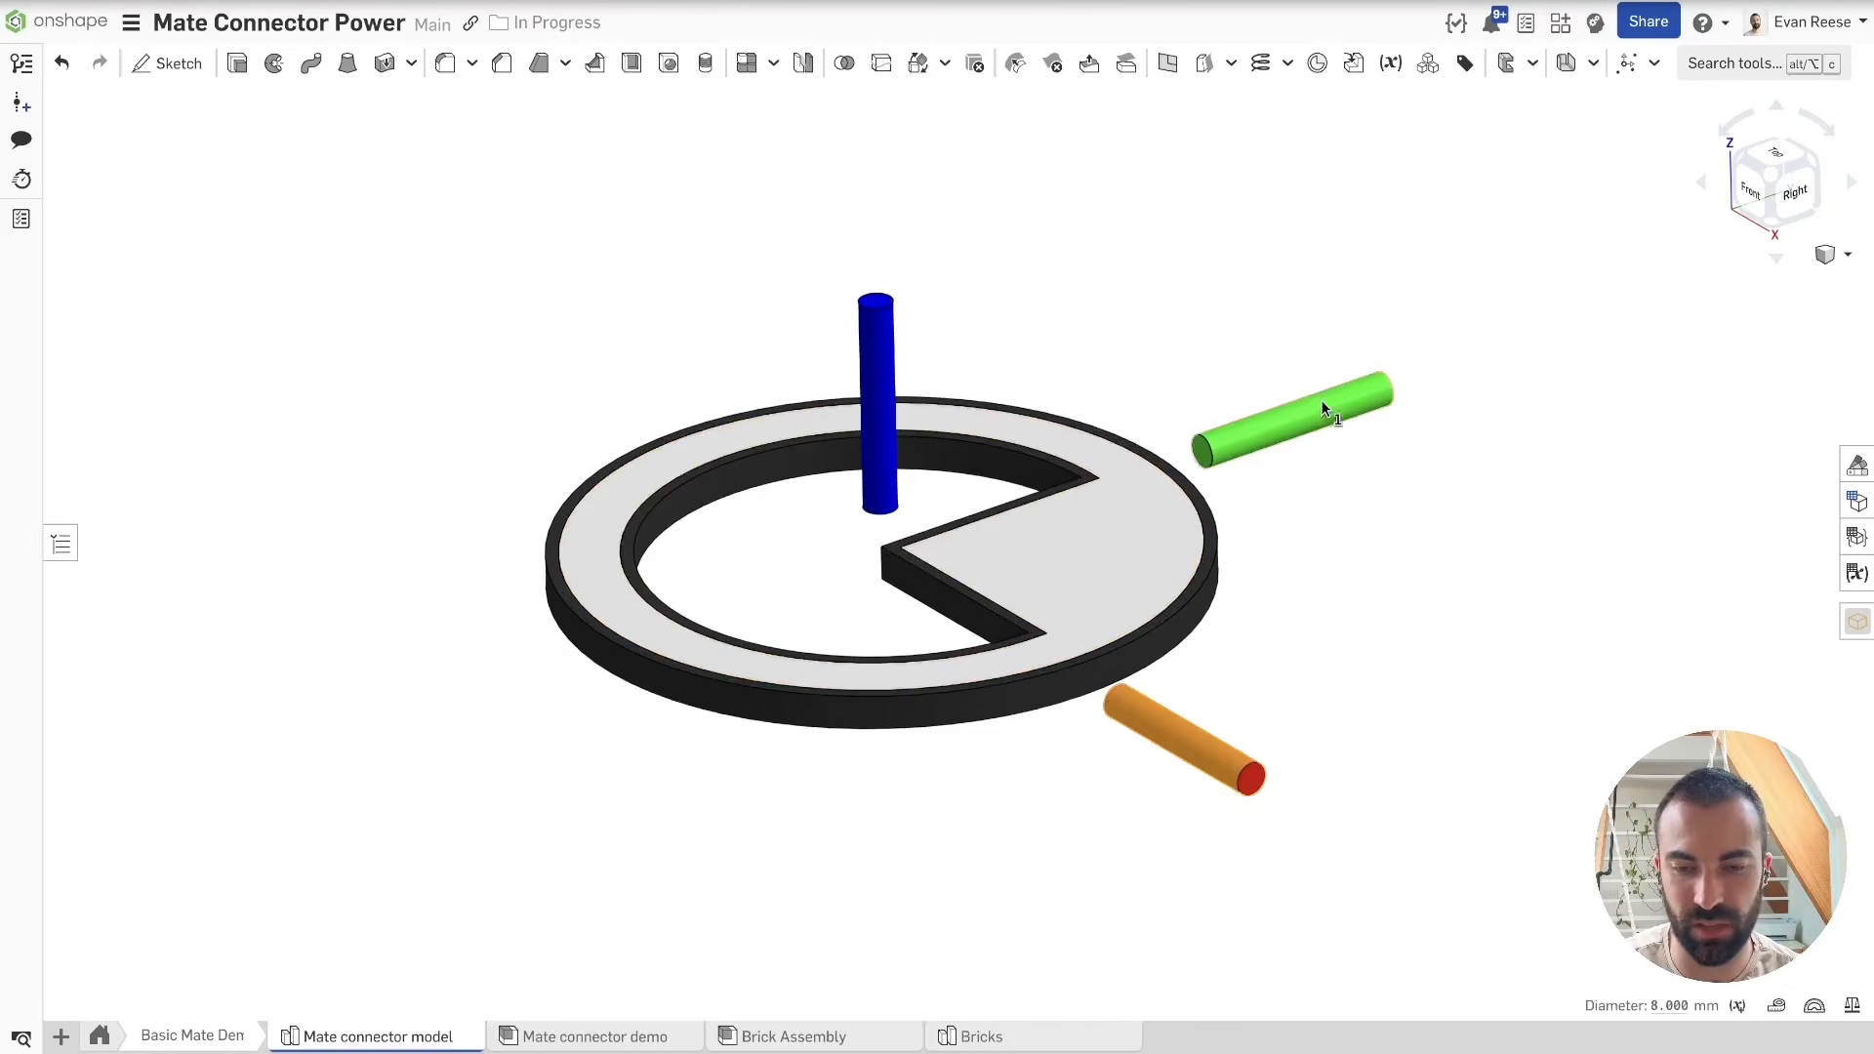
{"action": "left_click", "coordinate": [1111, 265]}
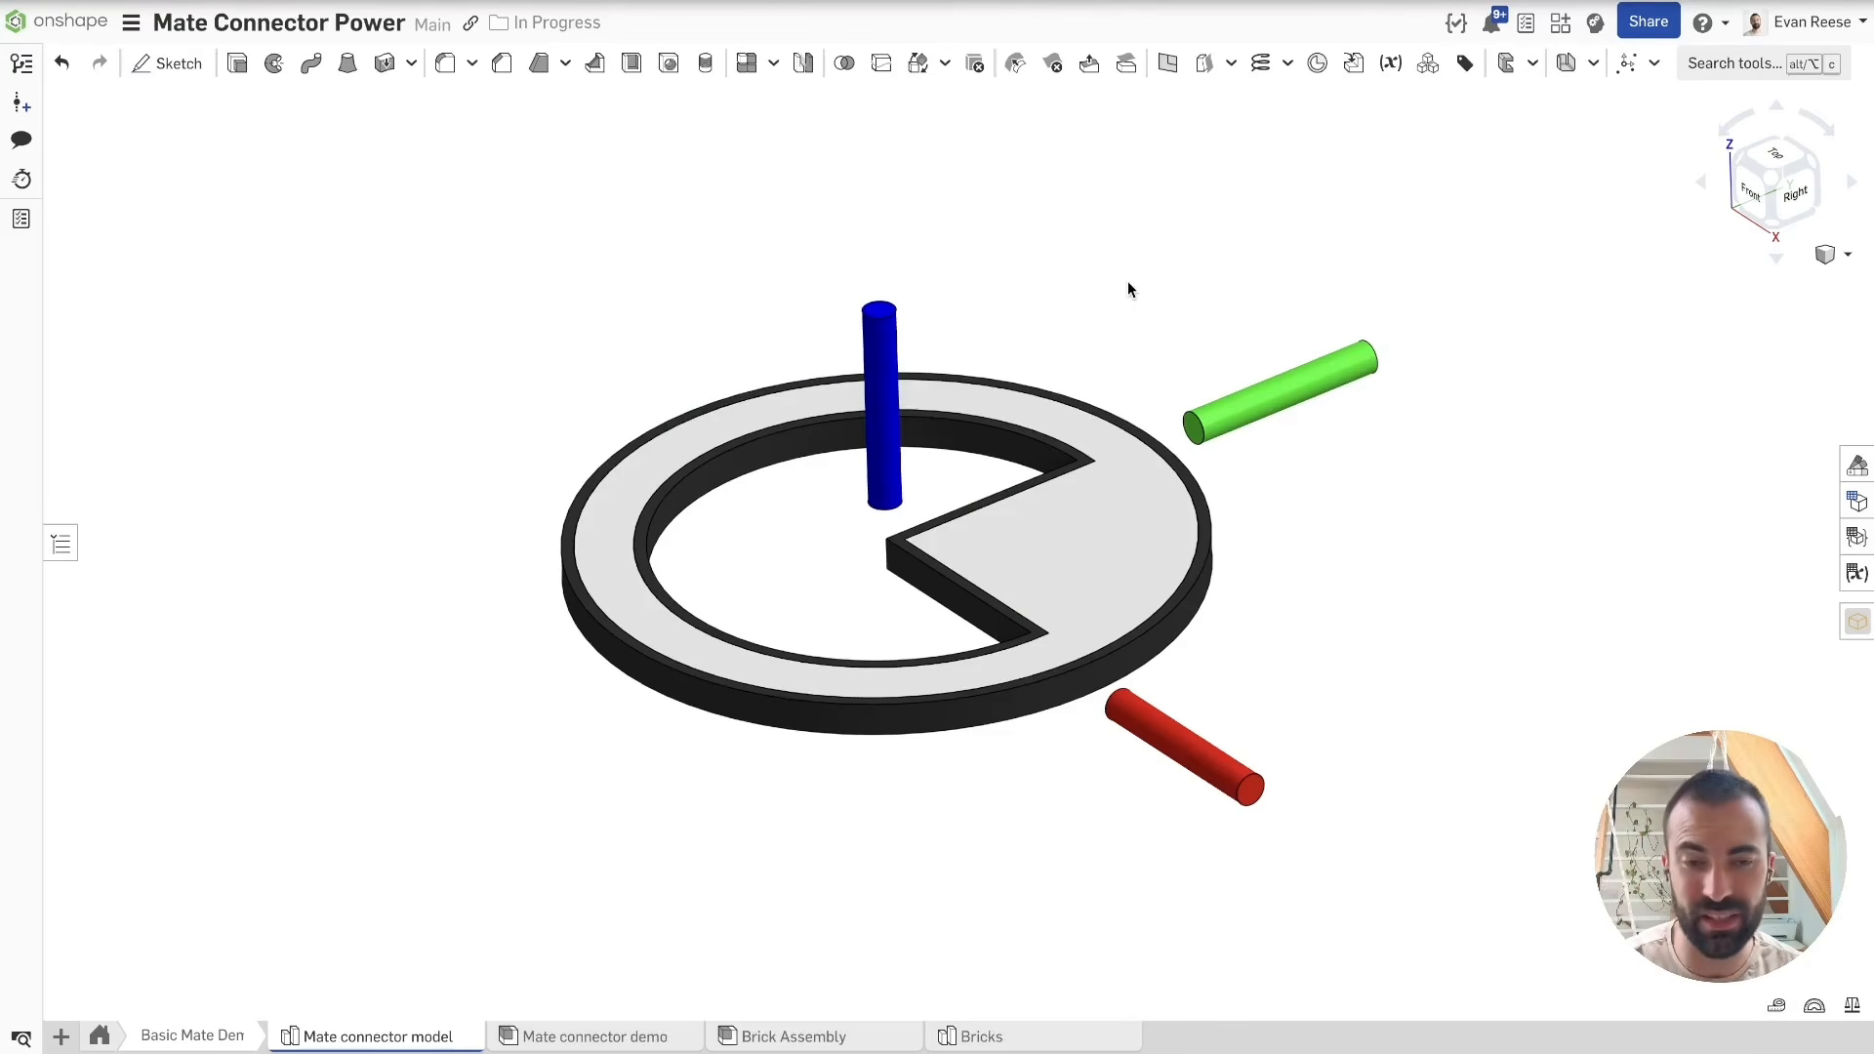
{"action": "right_click_drag", "start_coordinate": [1128, 282], "coordinate": [1148, 283]}
{"action": "scroll", "coordinate": [1119, 283], "scroll_direction": "down", "scroll_amount": 3}
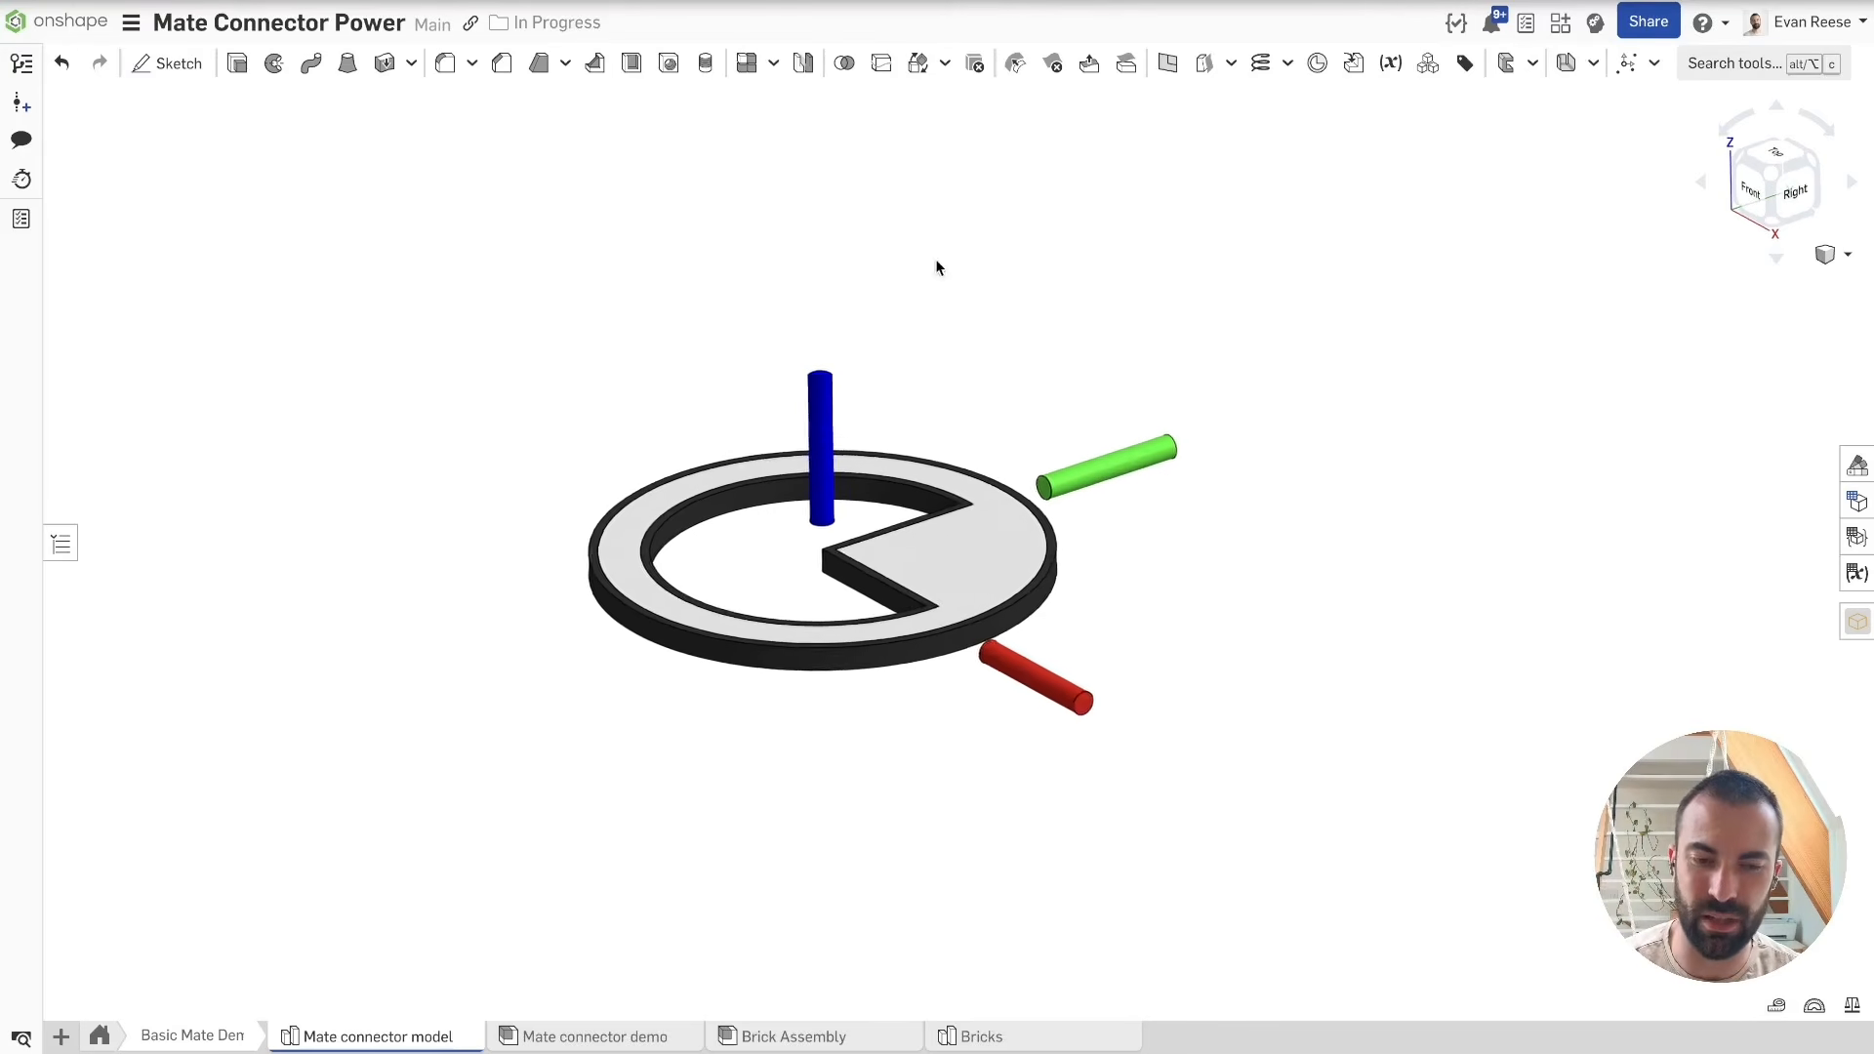
{"action": "scroll", "coordinate": [676, 260], "scroll_direction": "up", "scroll_amount": 2}
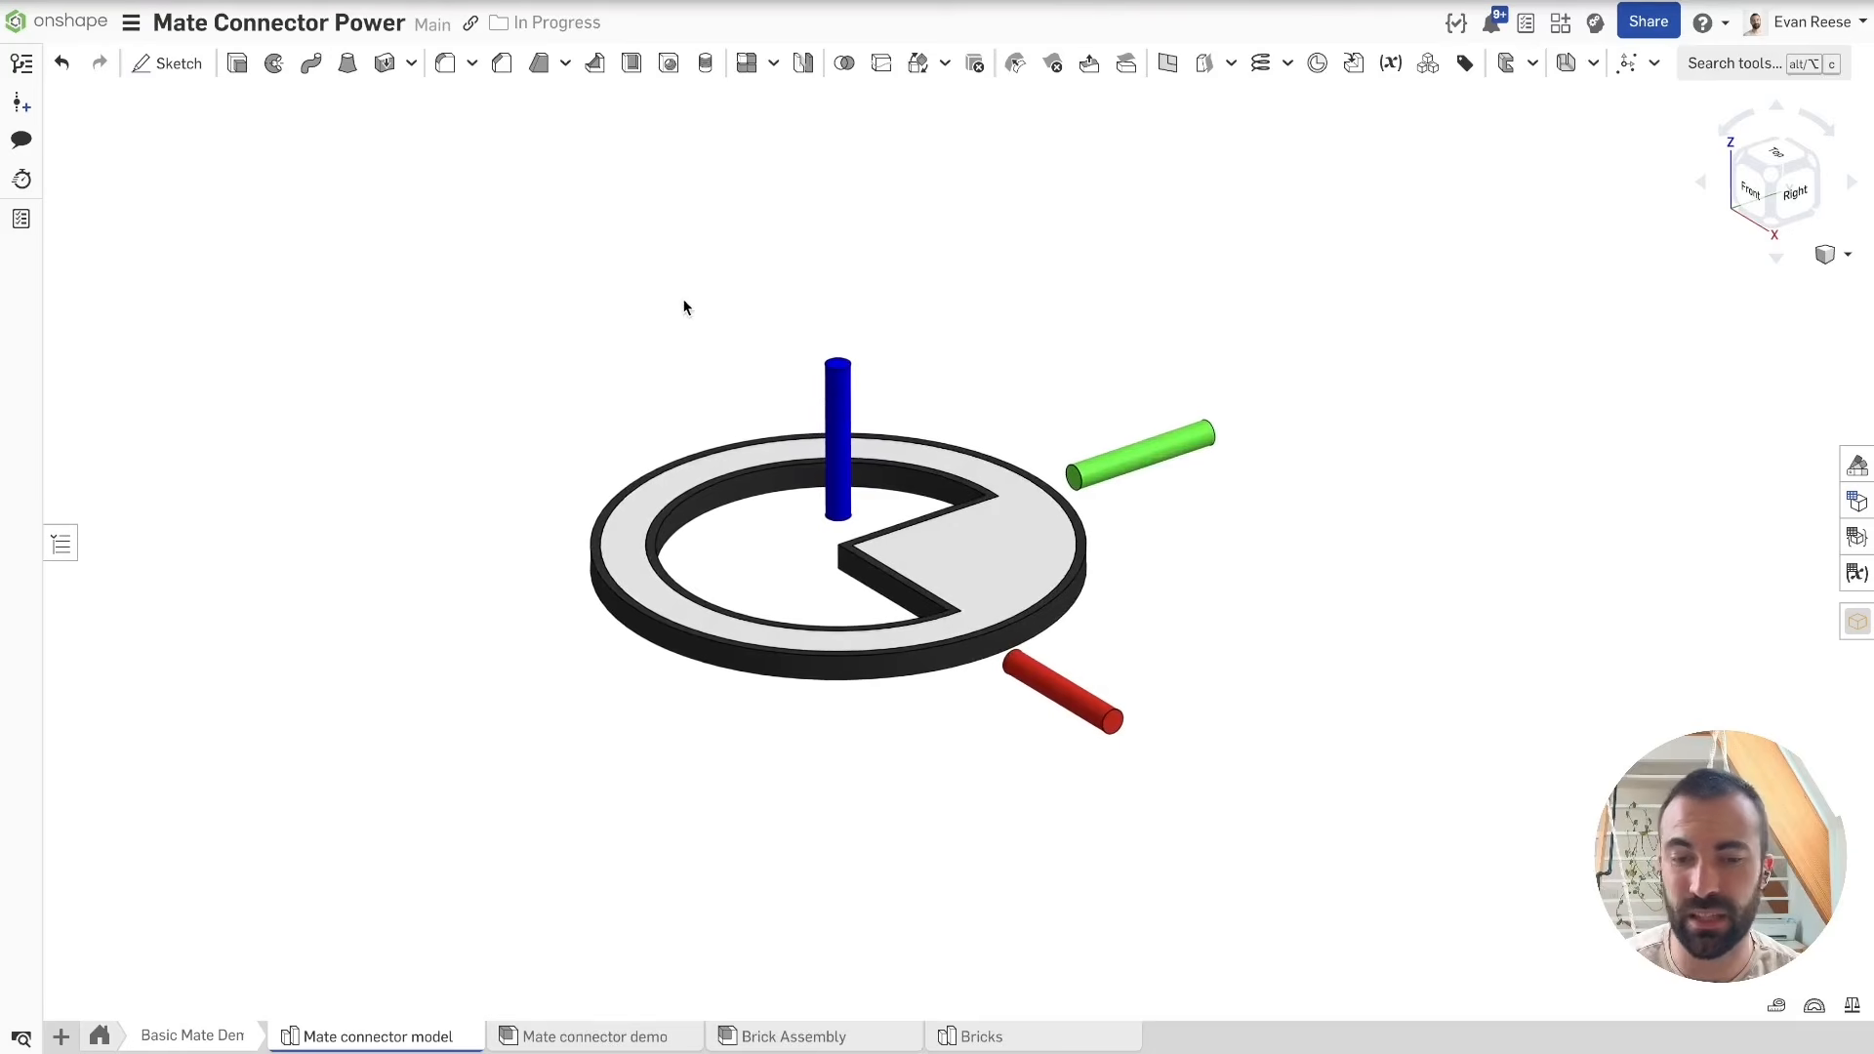
{"action": "scroll", "coordinate": [683, 307], "scroll_direction": "up", "scroll_amount": 3}
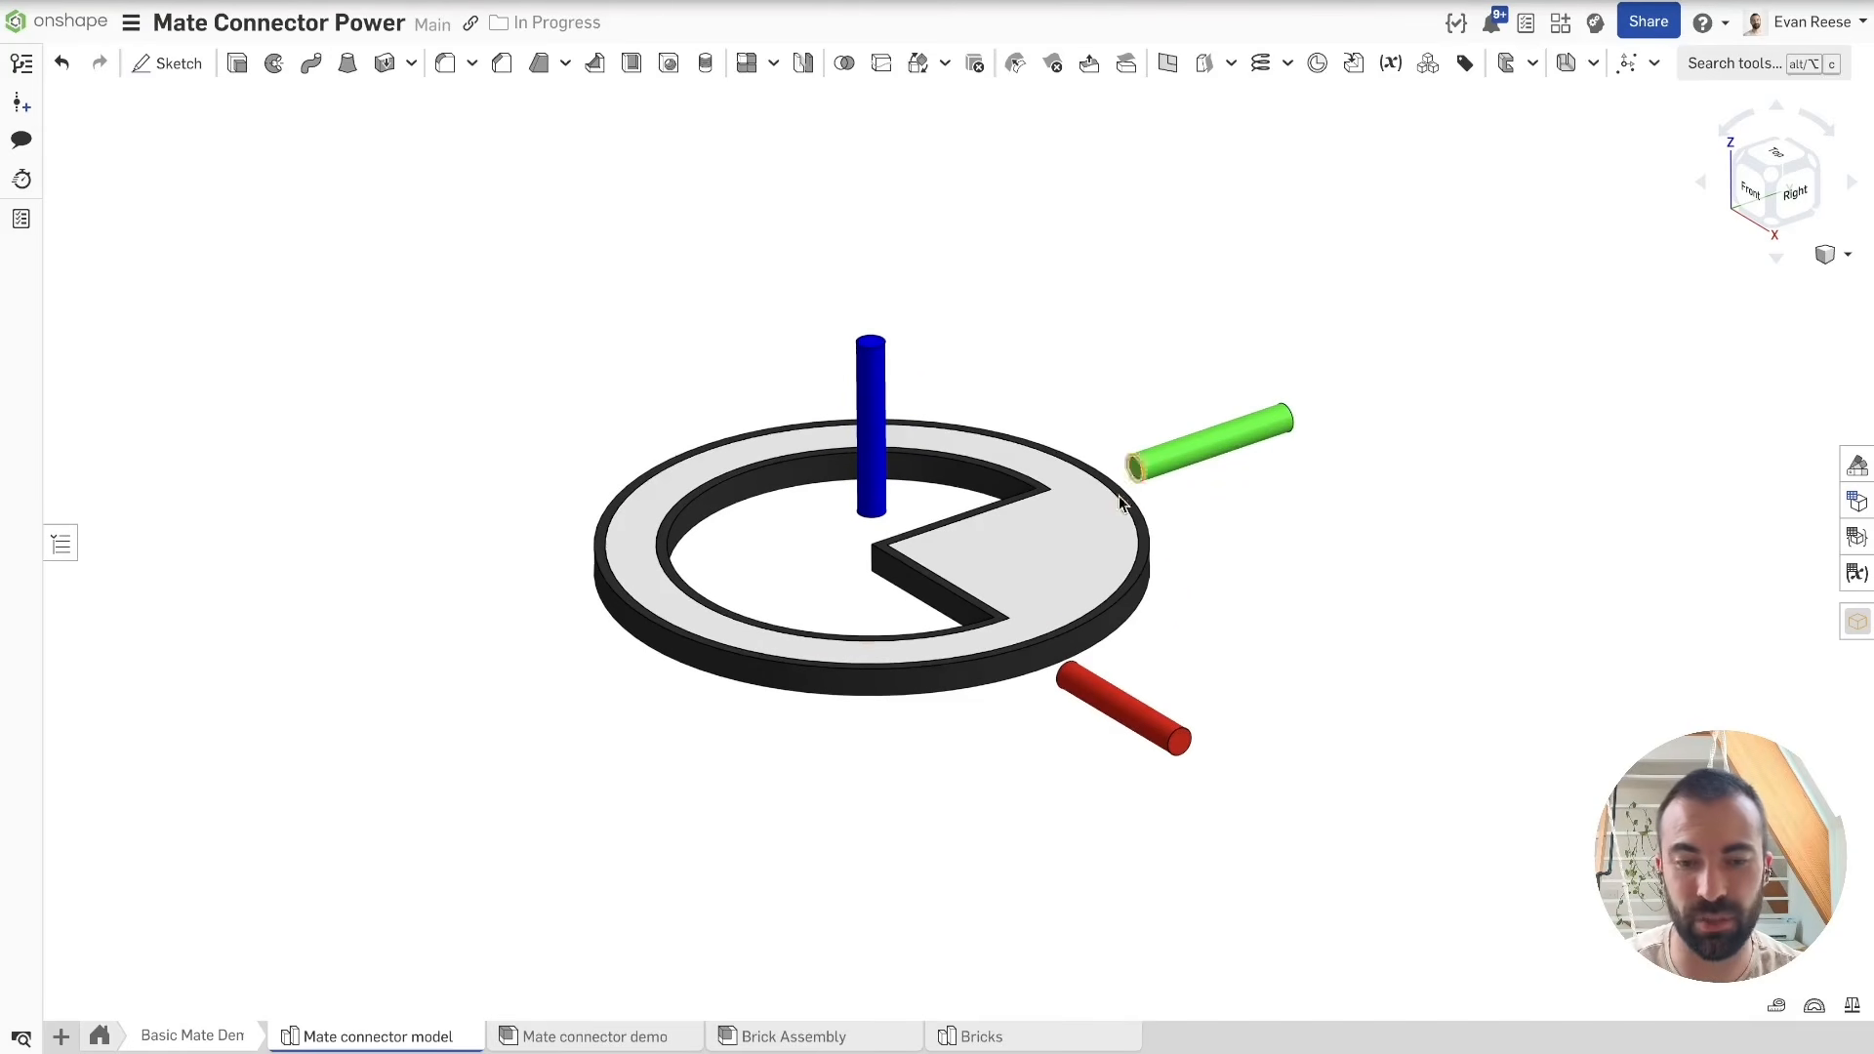
{"action": "left_click", "coordinate": [1096, 547]}
{"action": "key", "text": "n"}
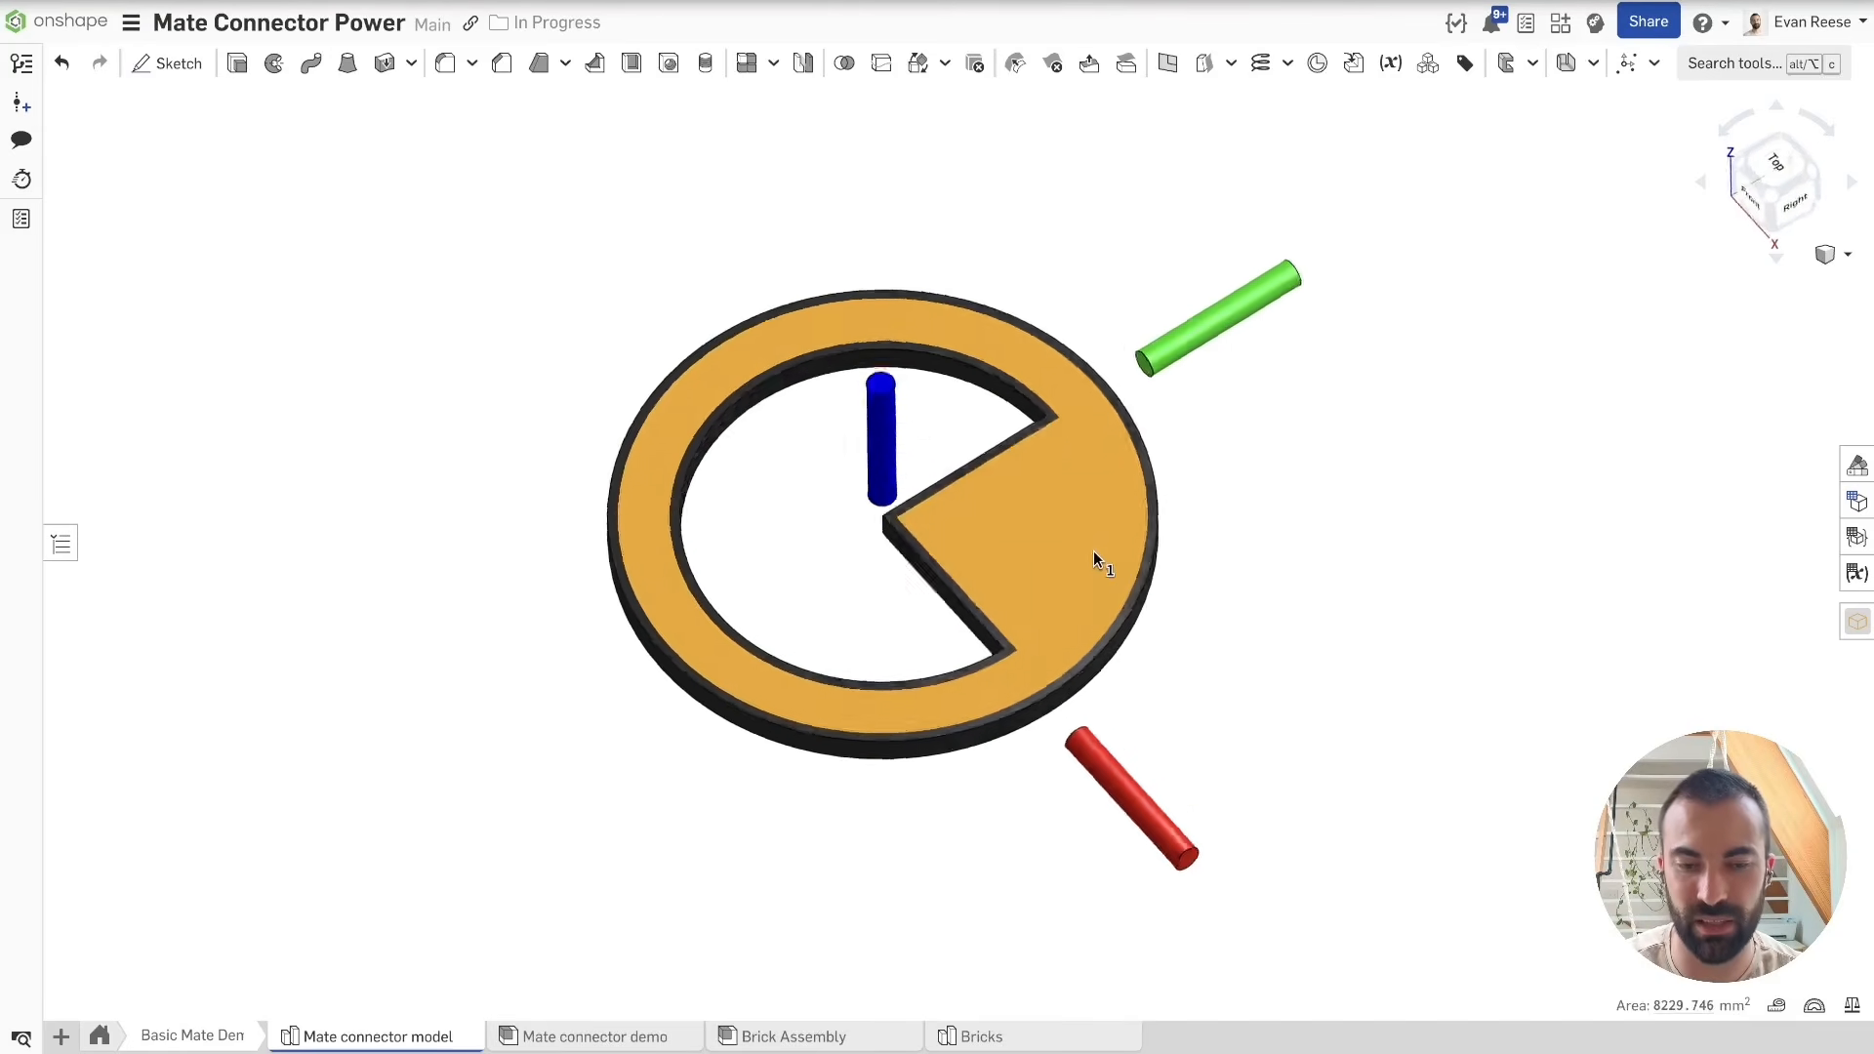
{"action": "left_click", "coordinate": [1355, 603]}
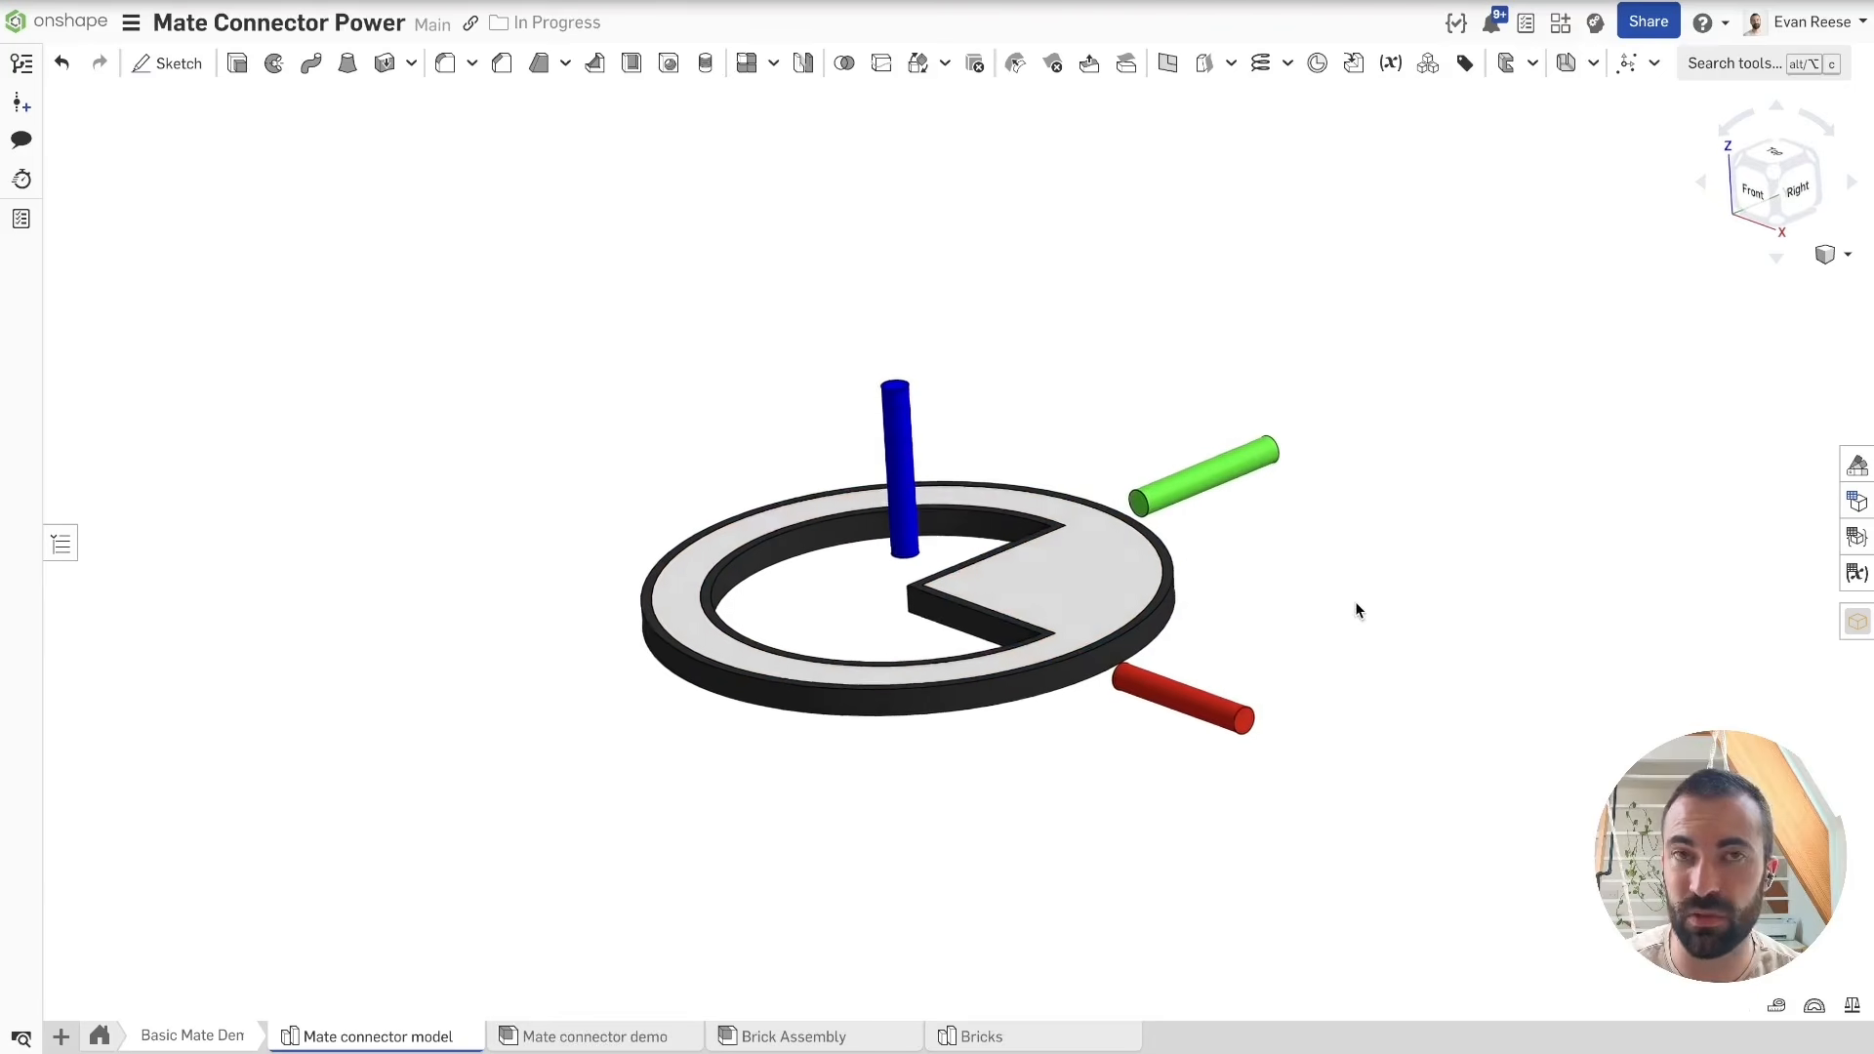
{"action": "left_click", "coordinate": [908, 422]}
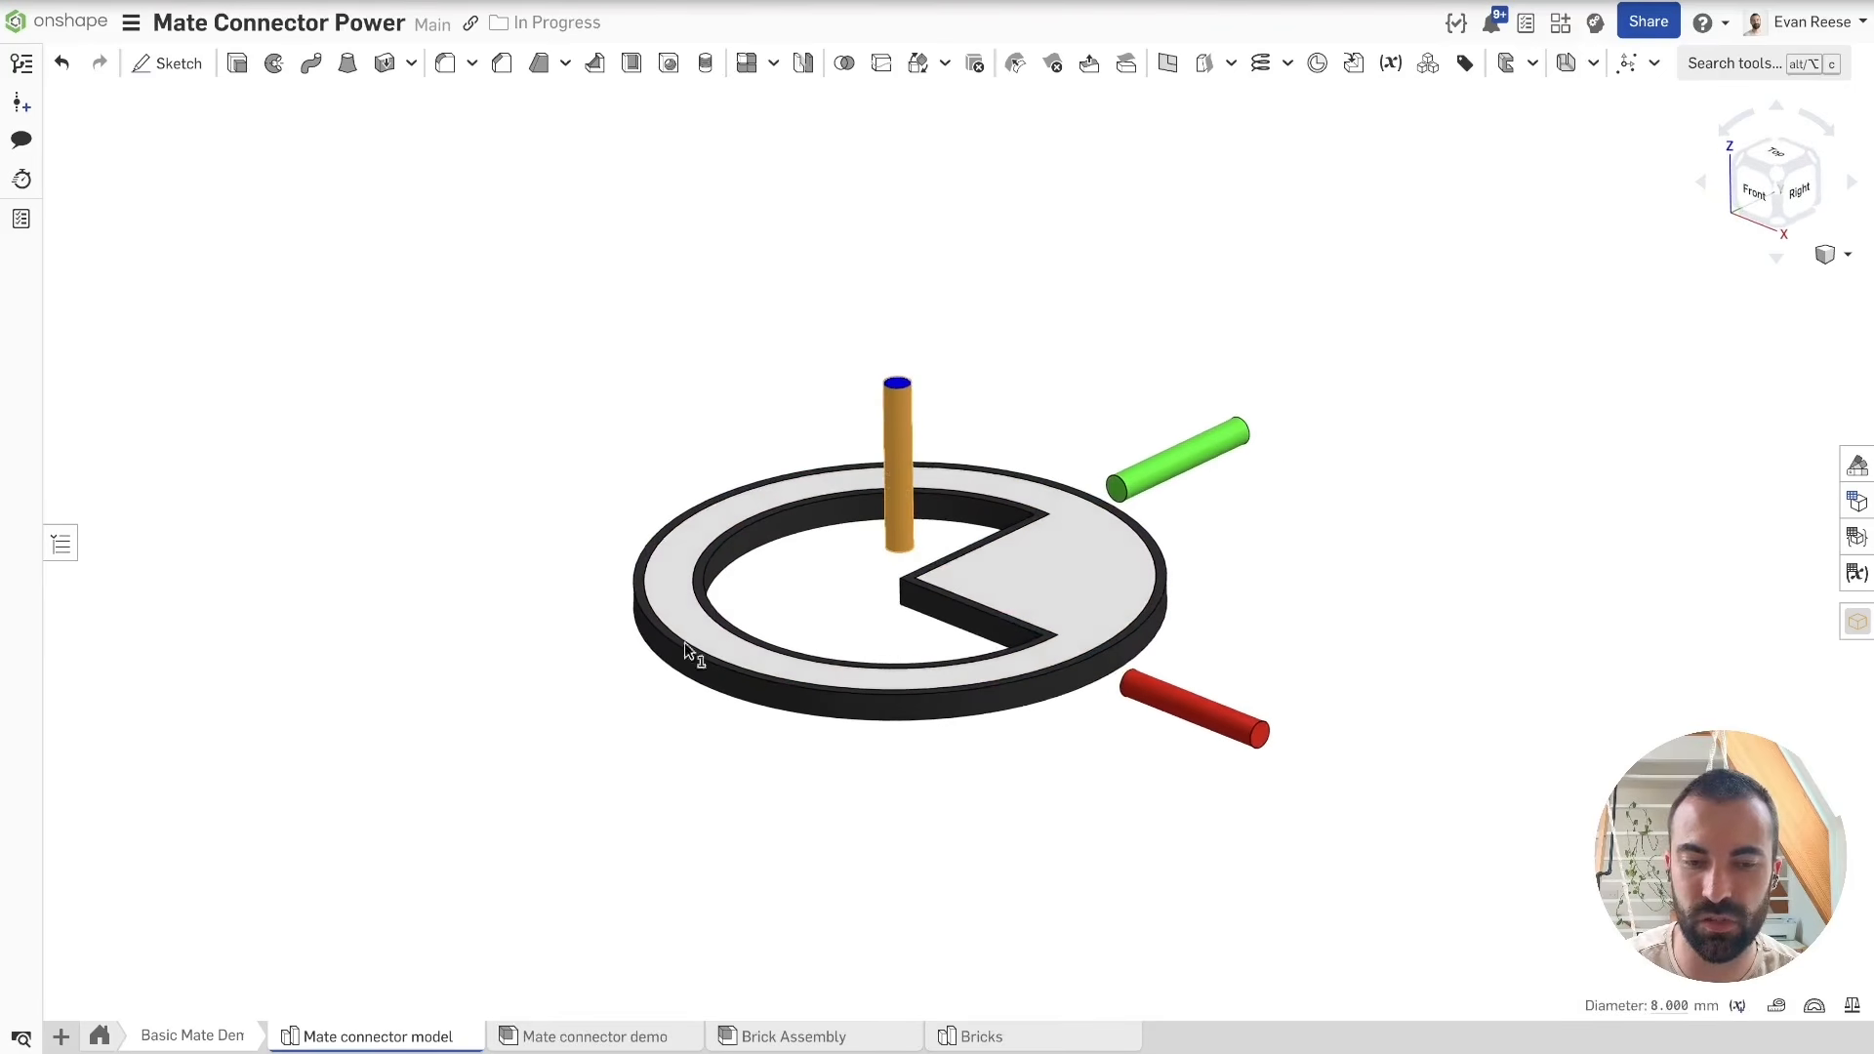
{"action": "left_click", "coordinate": [1150, 369]}
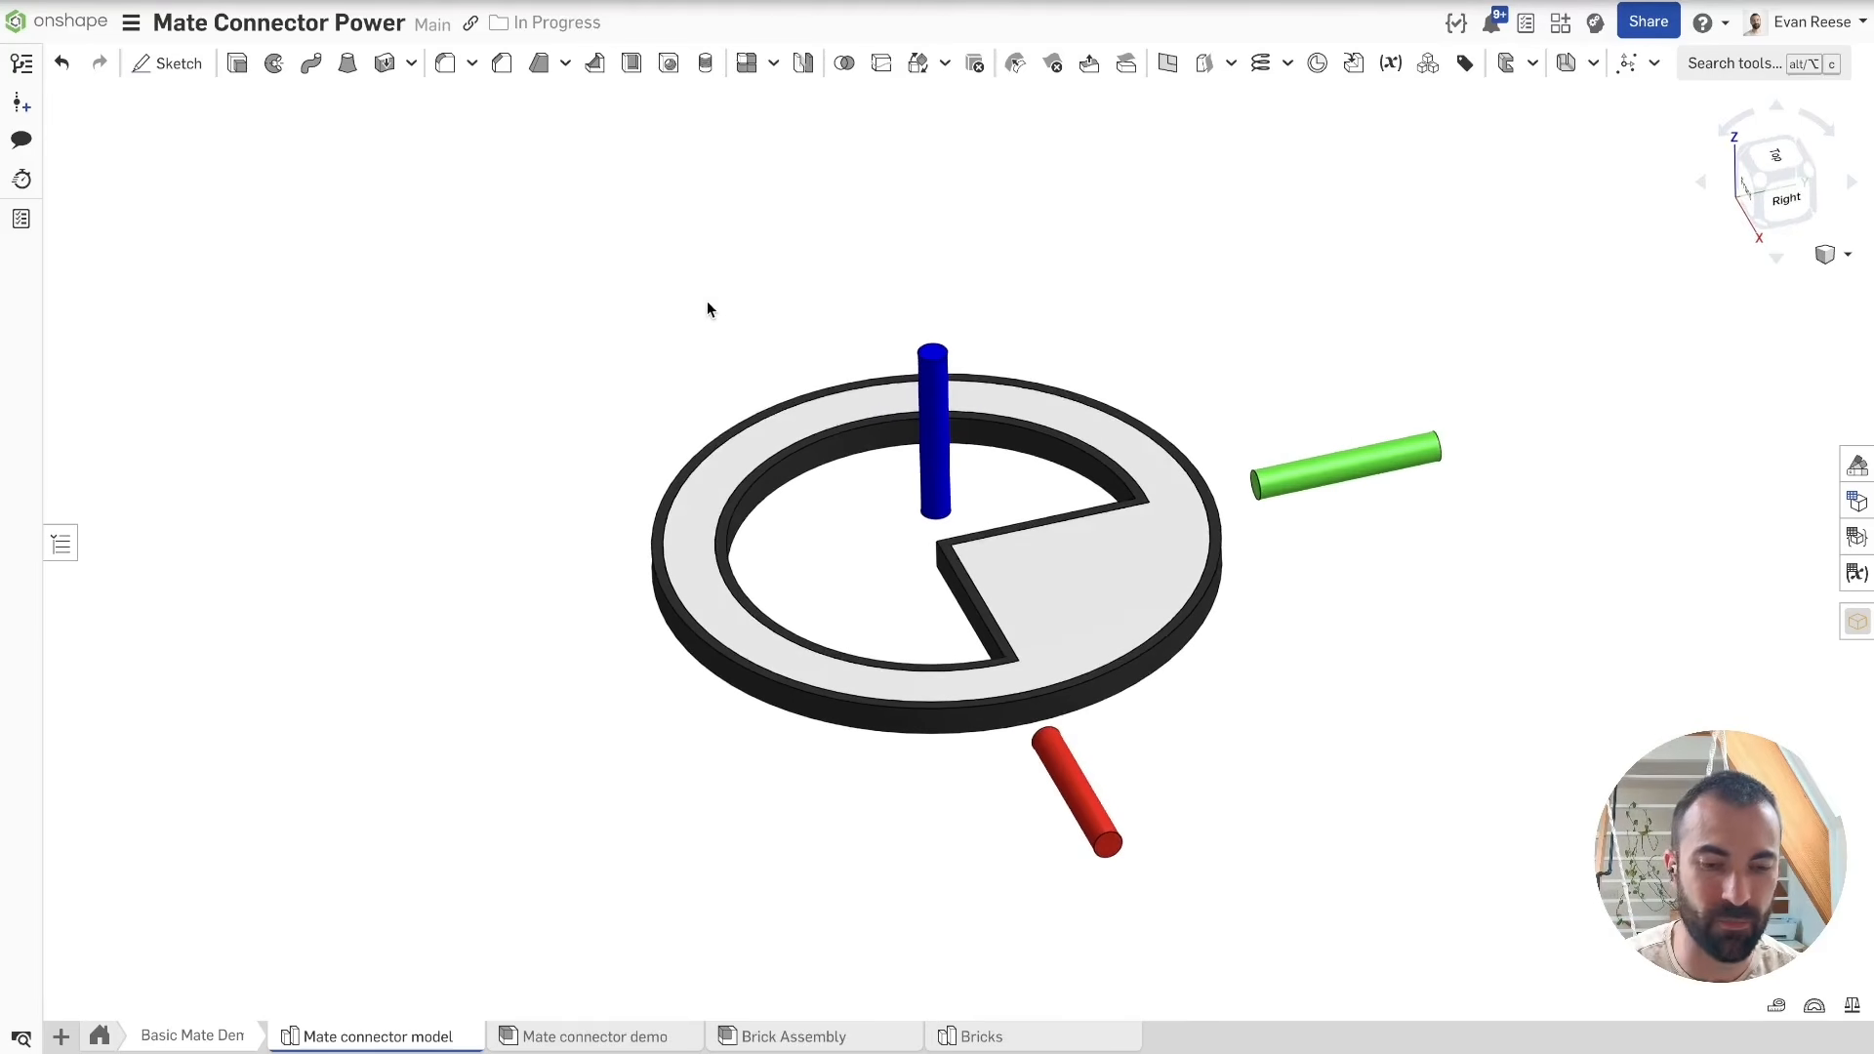
Step: Open the Bricks part studio and preview the available mate connector points on the brick
{"action": "left_click", "coordinate": [981, 1037]}
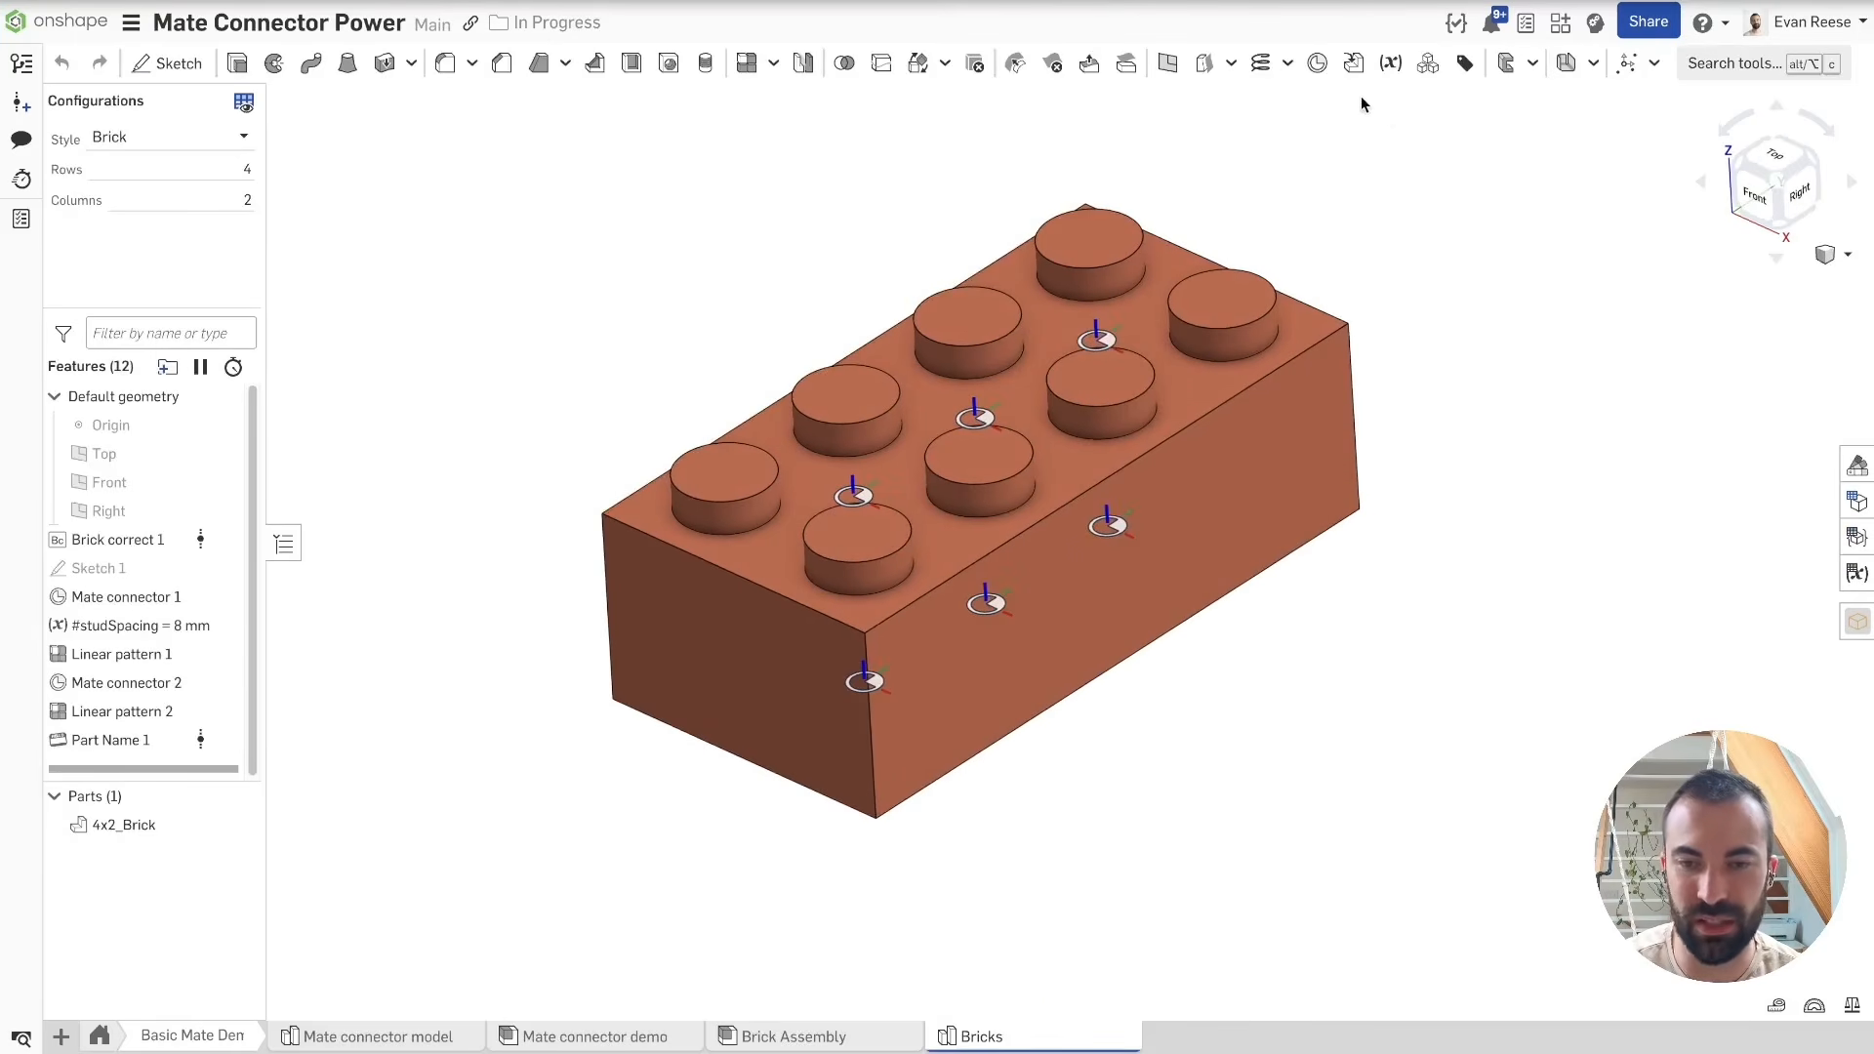
{"action": "left_click", "coordinate": [1320, 69]}
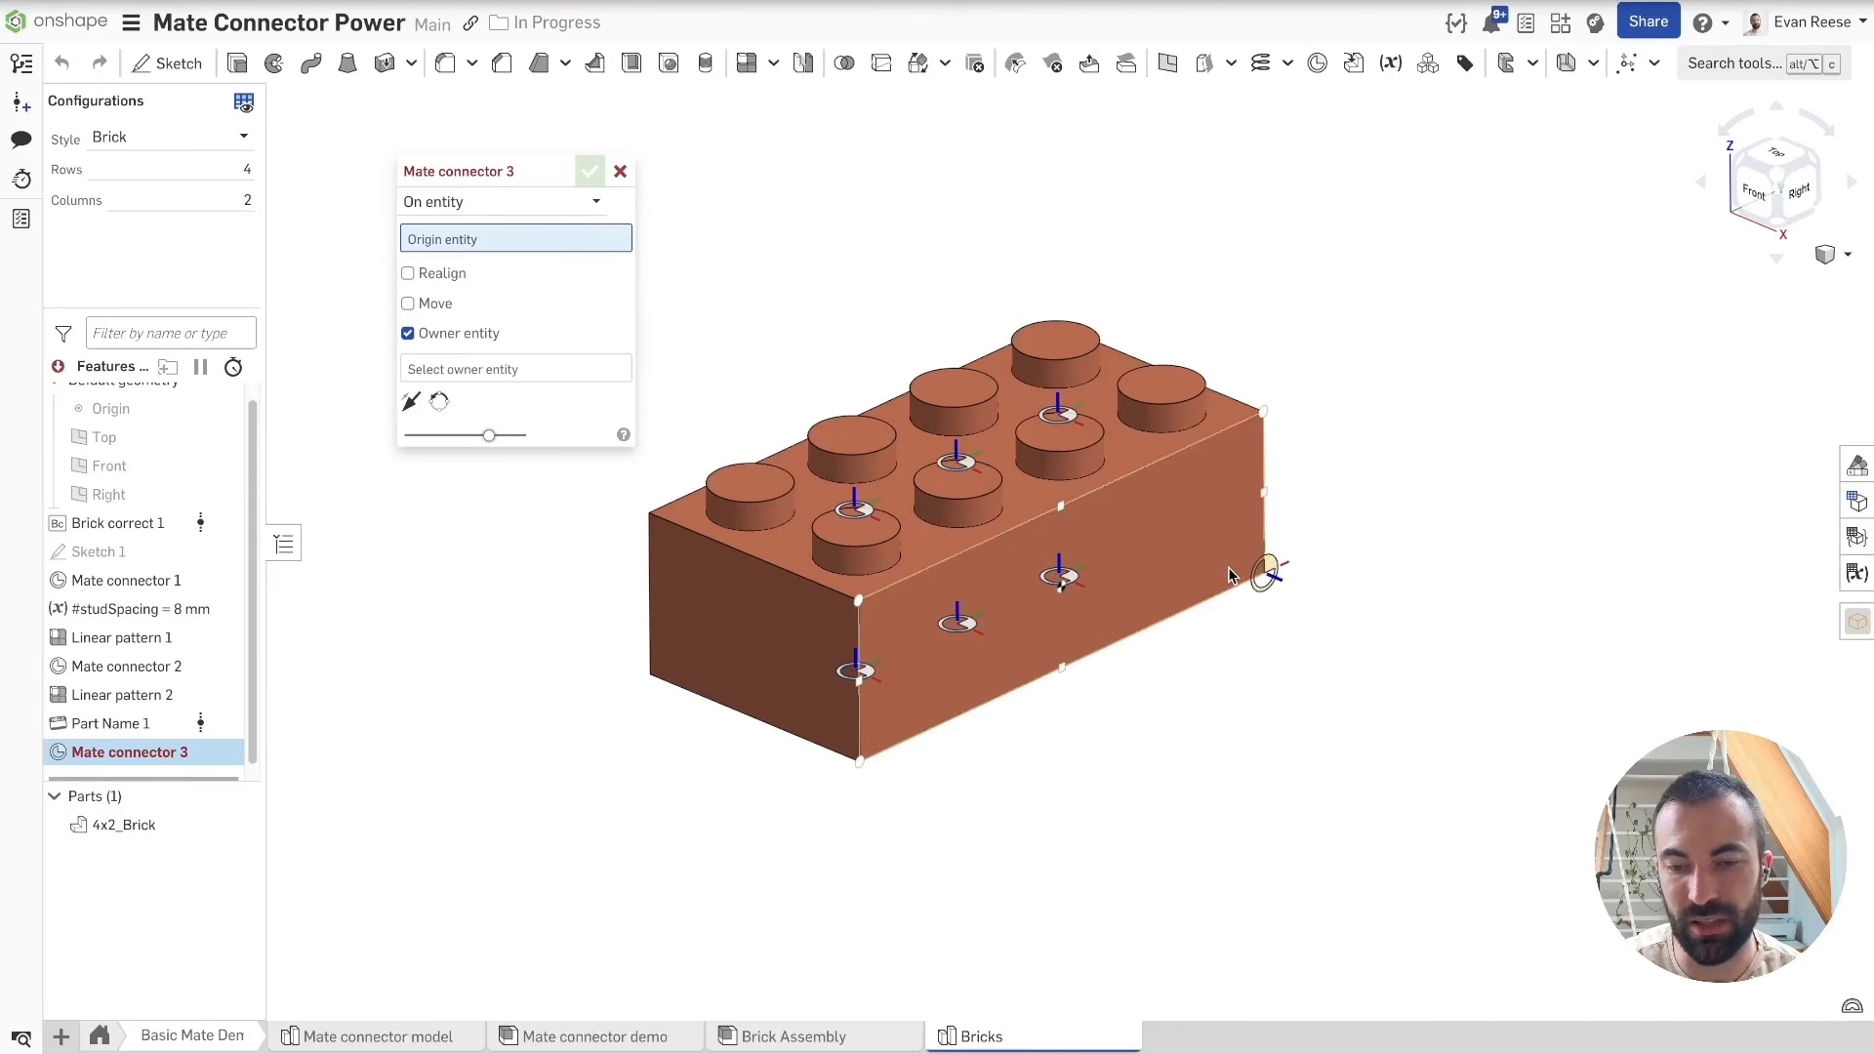
{"action": "left_click", "coordinate": [620, 171]}
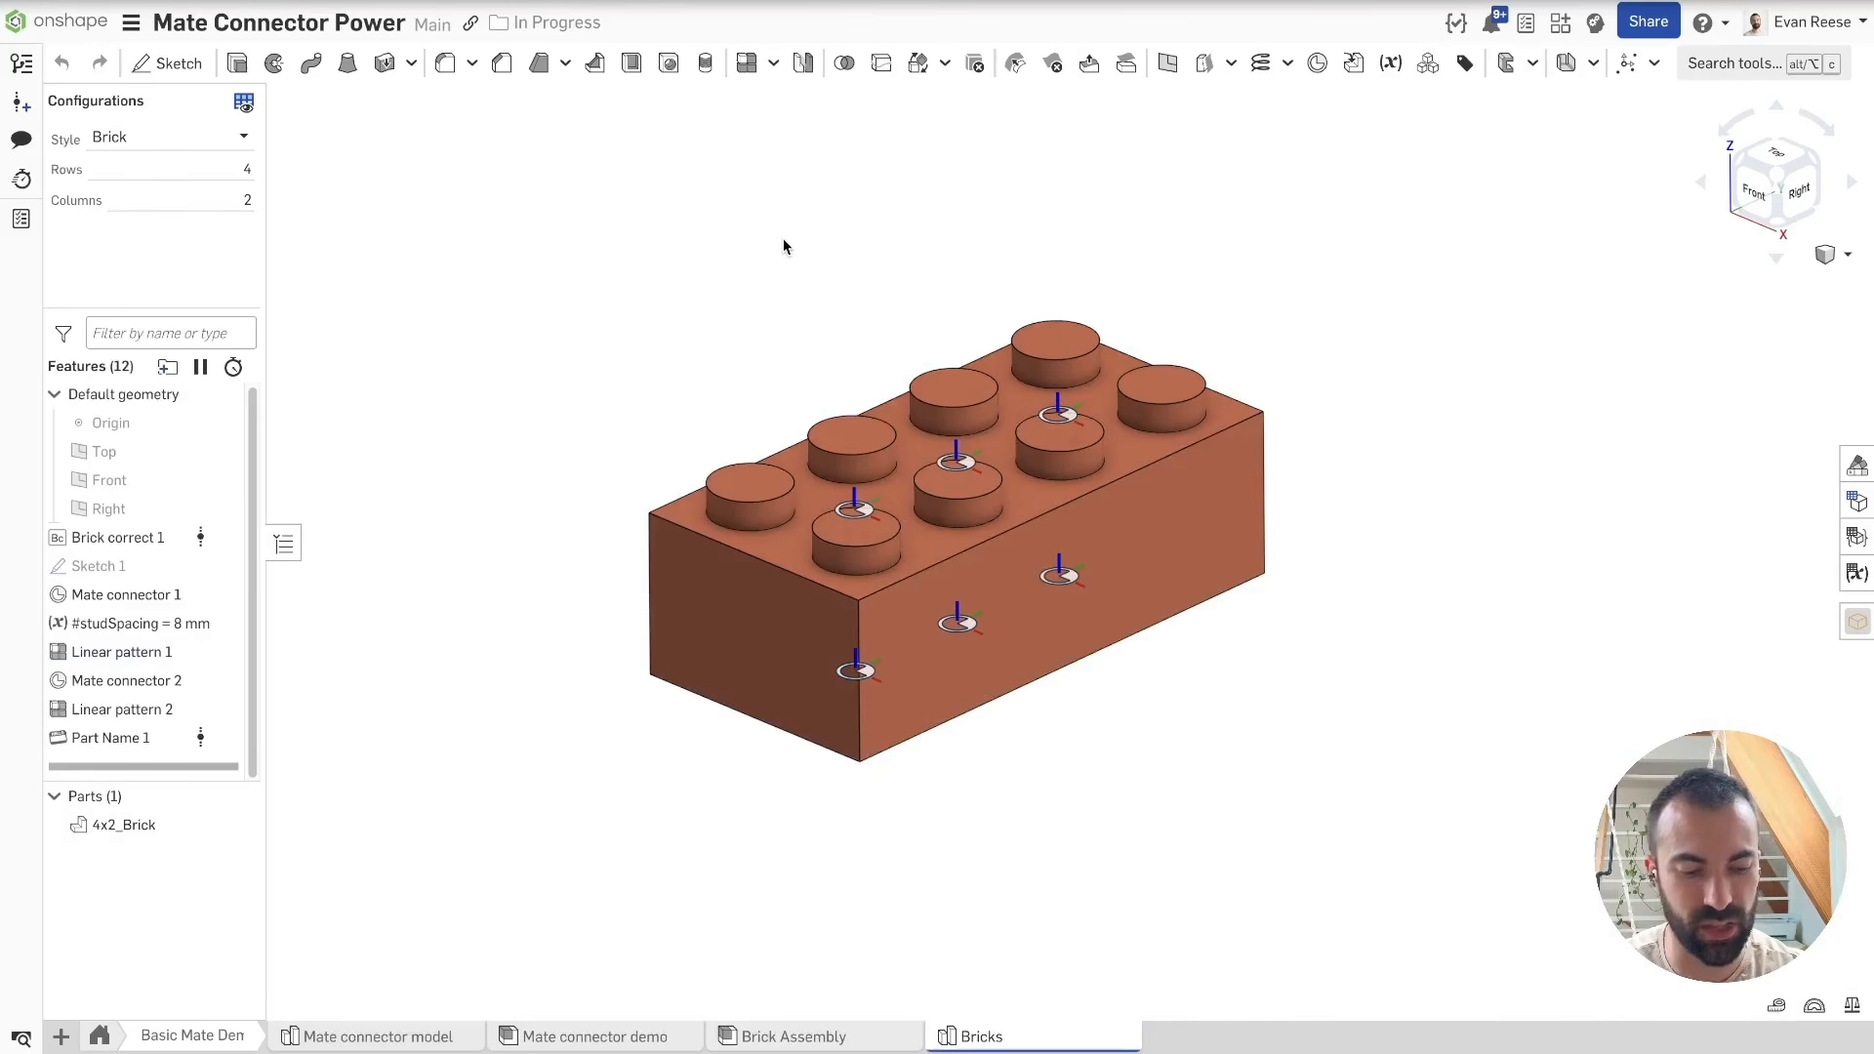
Step: Start a sketch on a mate connector inferred from the side face of the front-row stud at the brick's far end
{"action": "key", "text": "shift+s"}
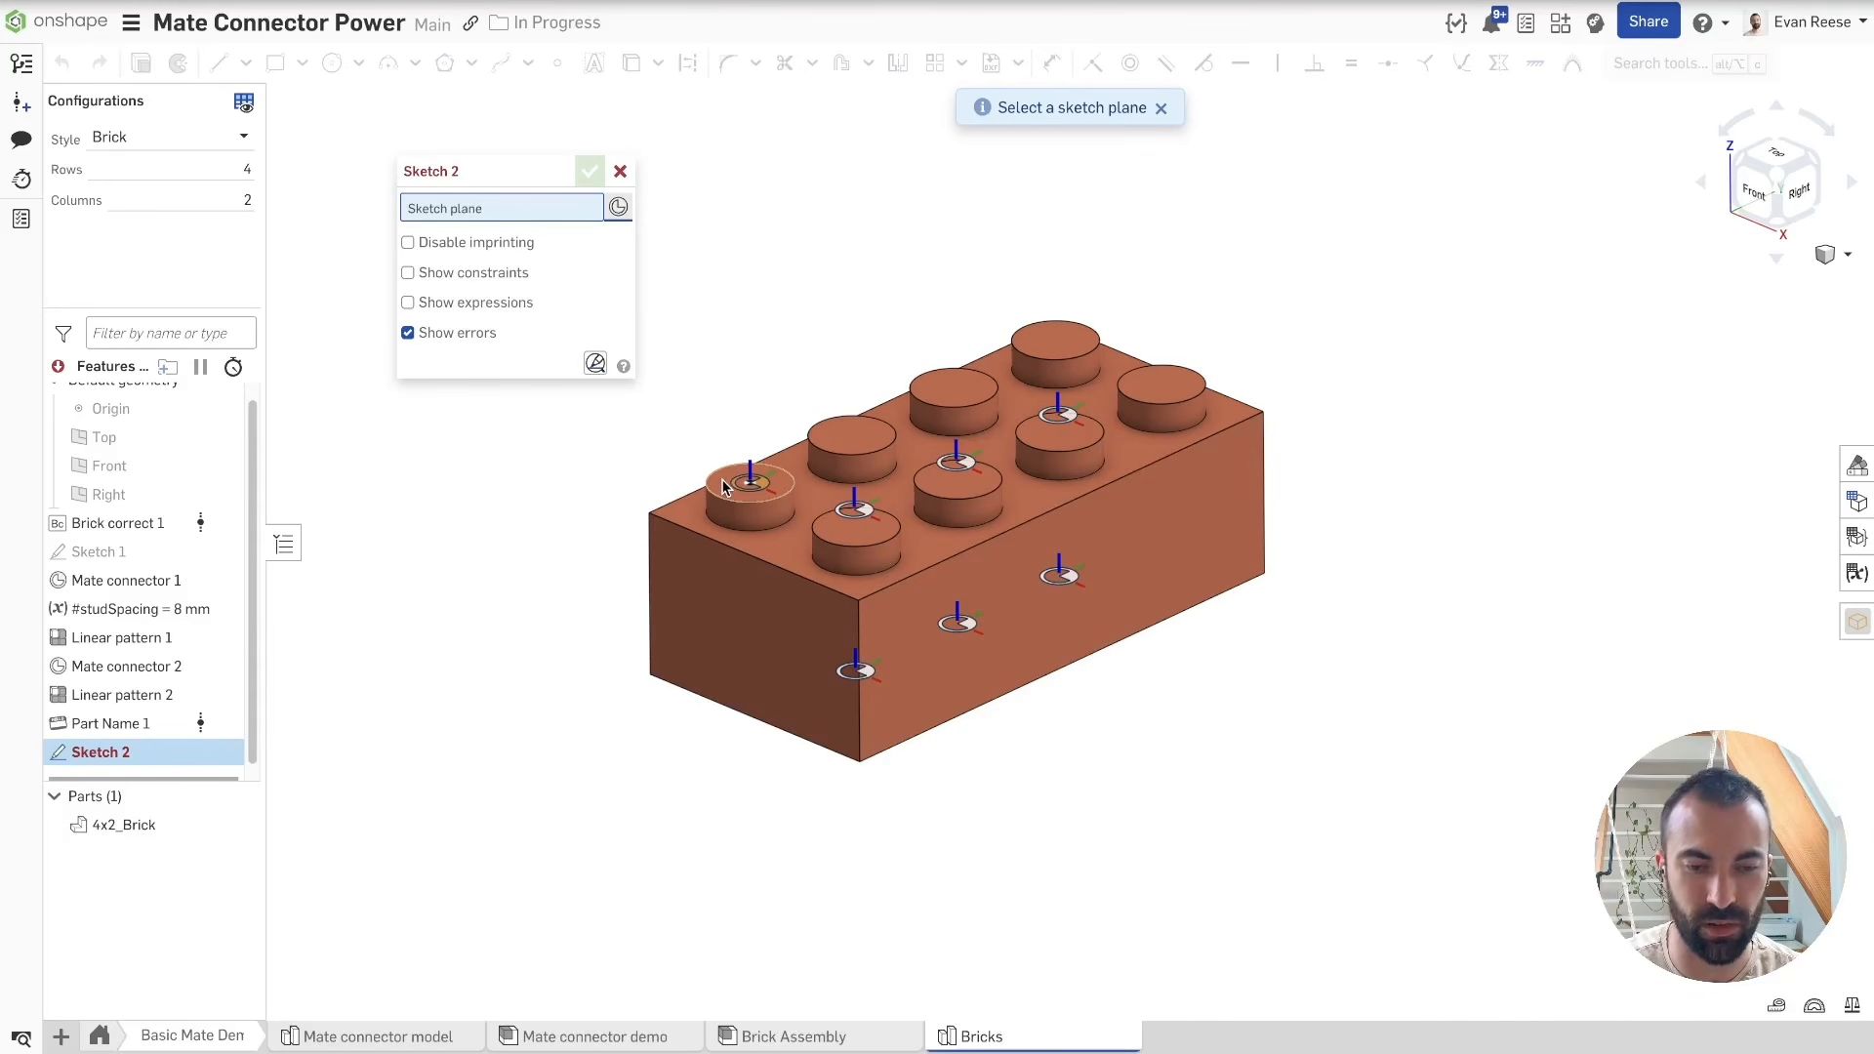
{"action": "scroll", "coordinate": [1267, 459], "scroll_direction": "up", "scroll_amount": 3}
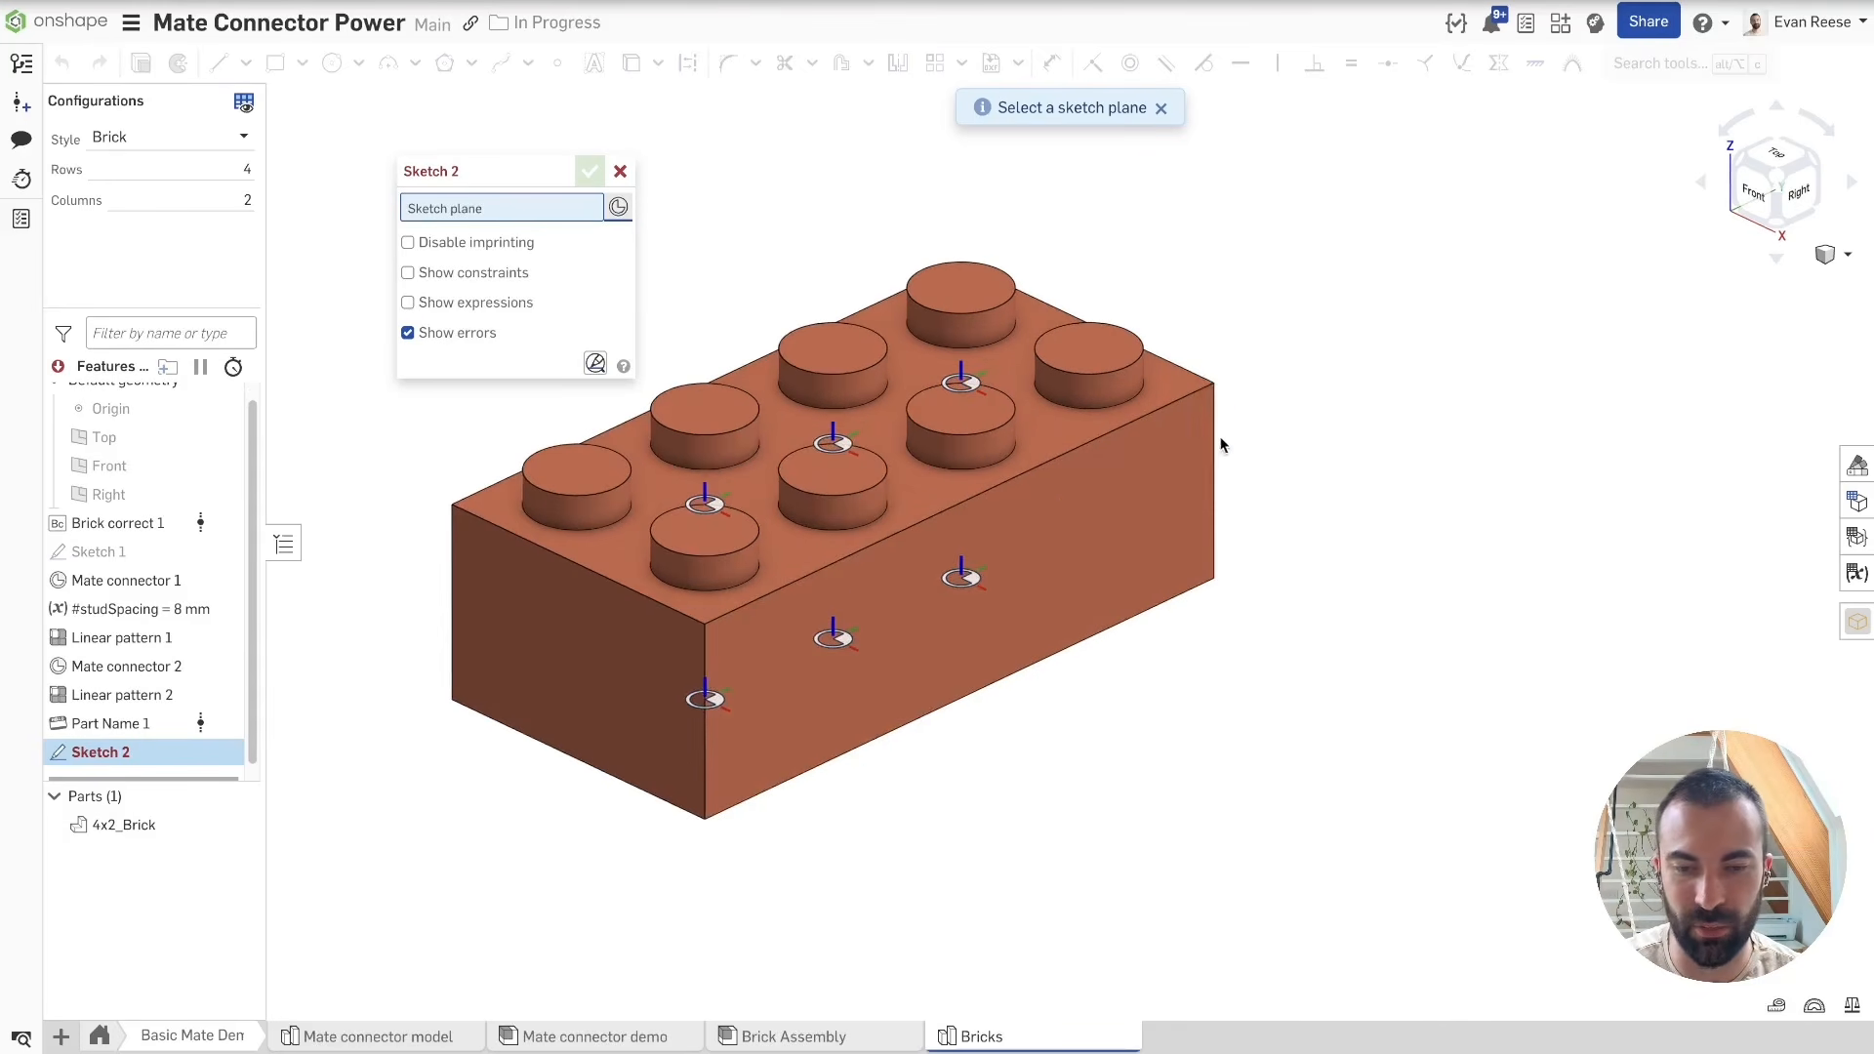
{"action": "scroll", "coordinate": [1259, 410], "scroll_direction": "up", "scroll_amount": 1}
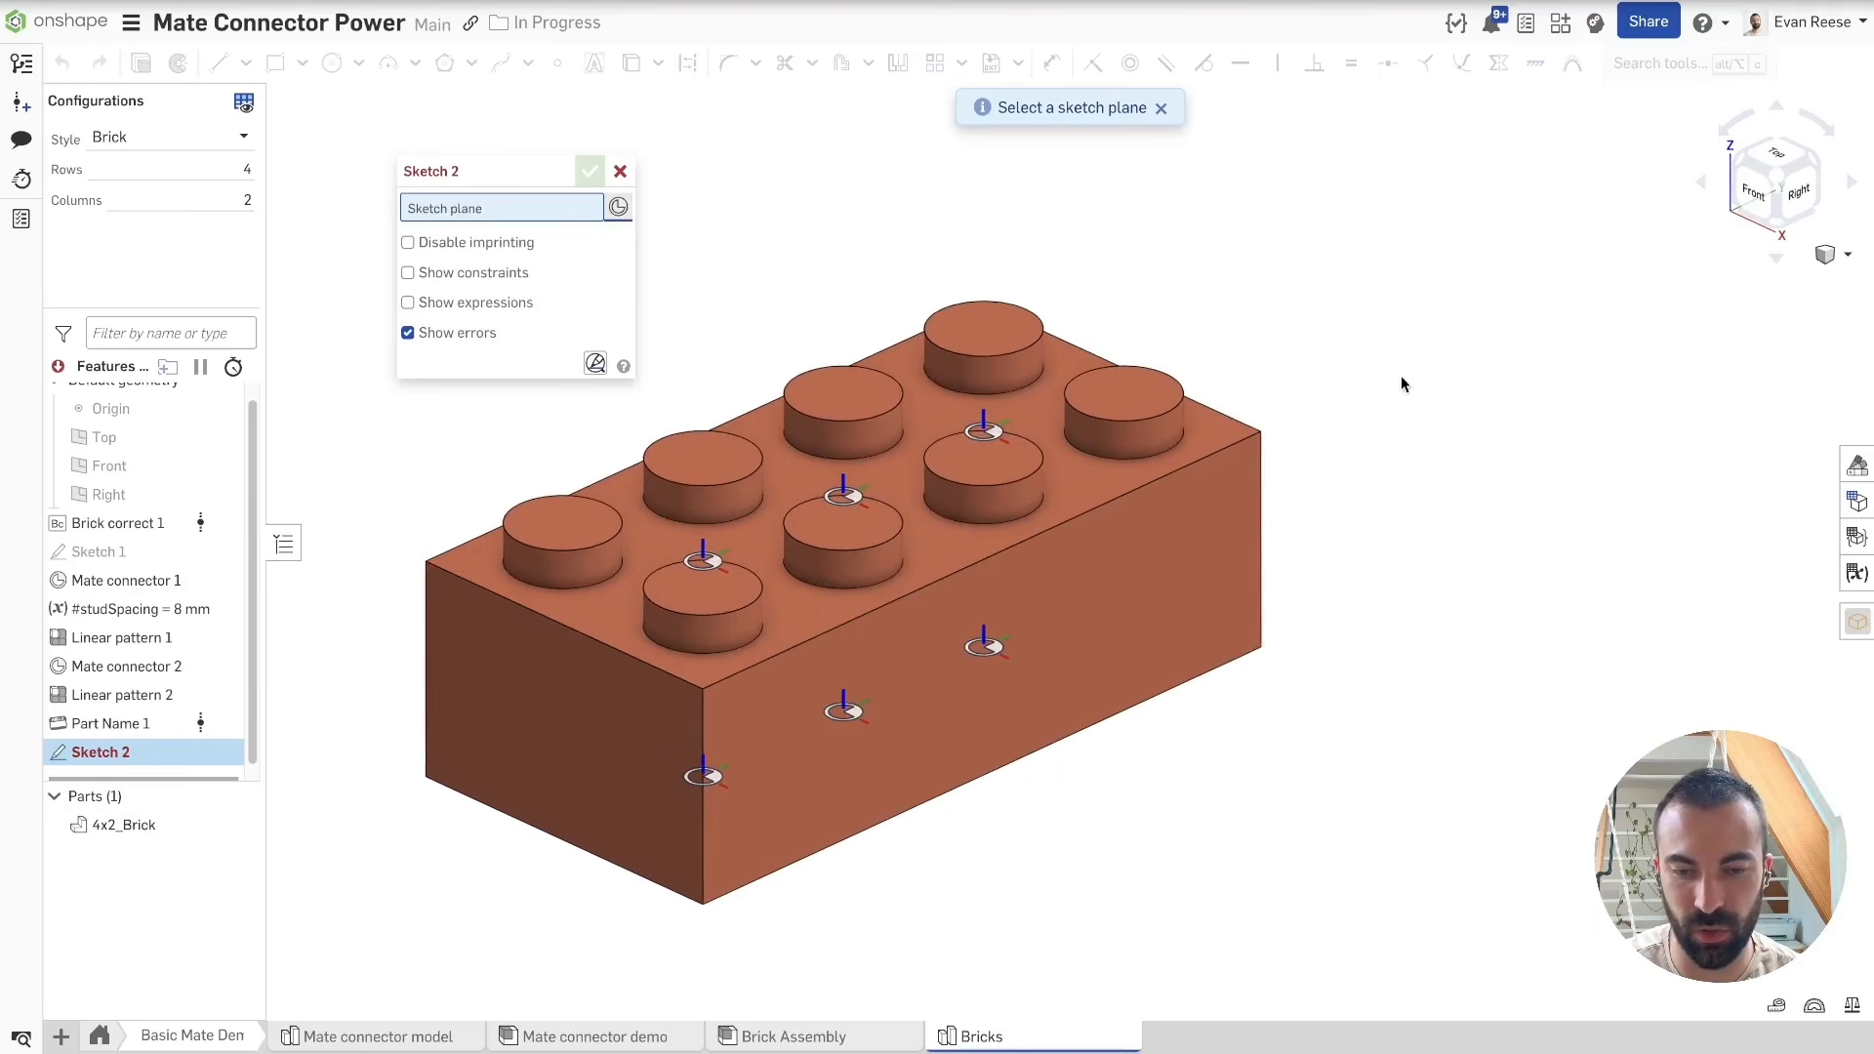
{"action": "right_click_drag", "start_coordinate": [1402, 377], "coordinate": [1435, 461]}
{"action": "right_click_drag", "start_coordinate": [1155, 444], "coordinate": [1164, 455]}
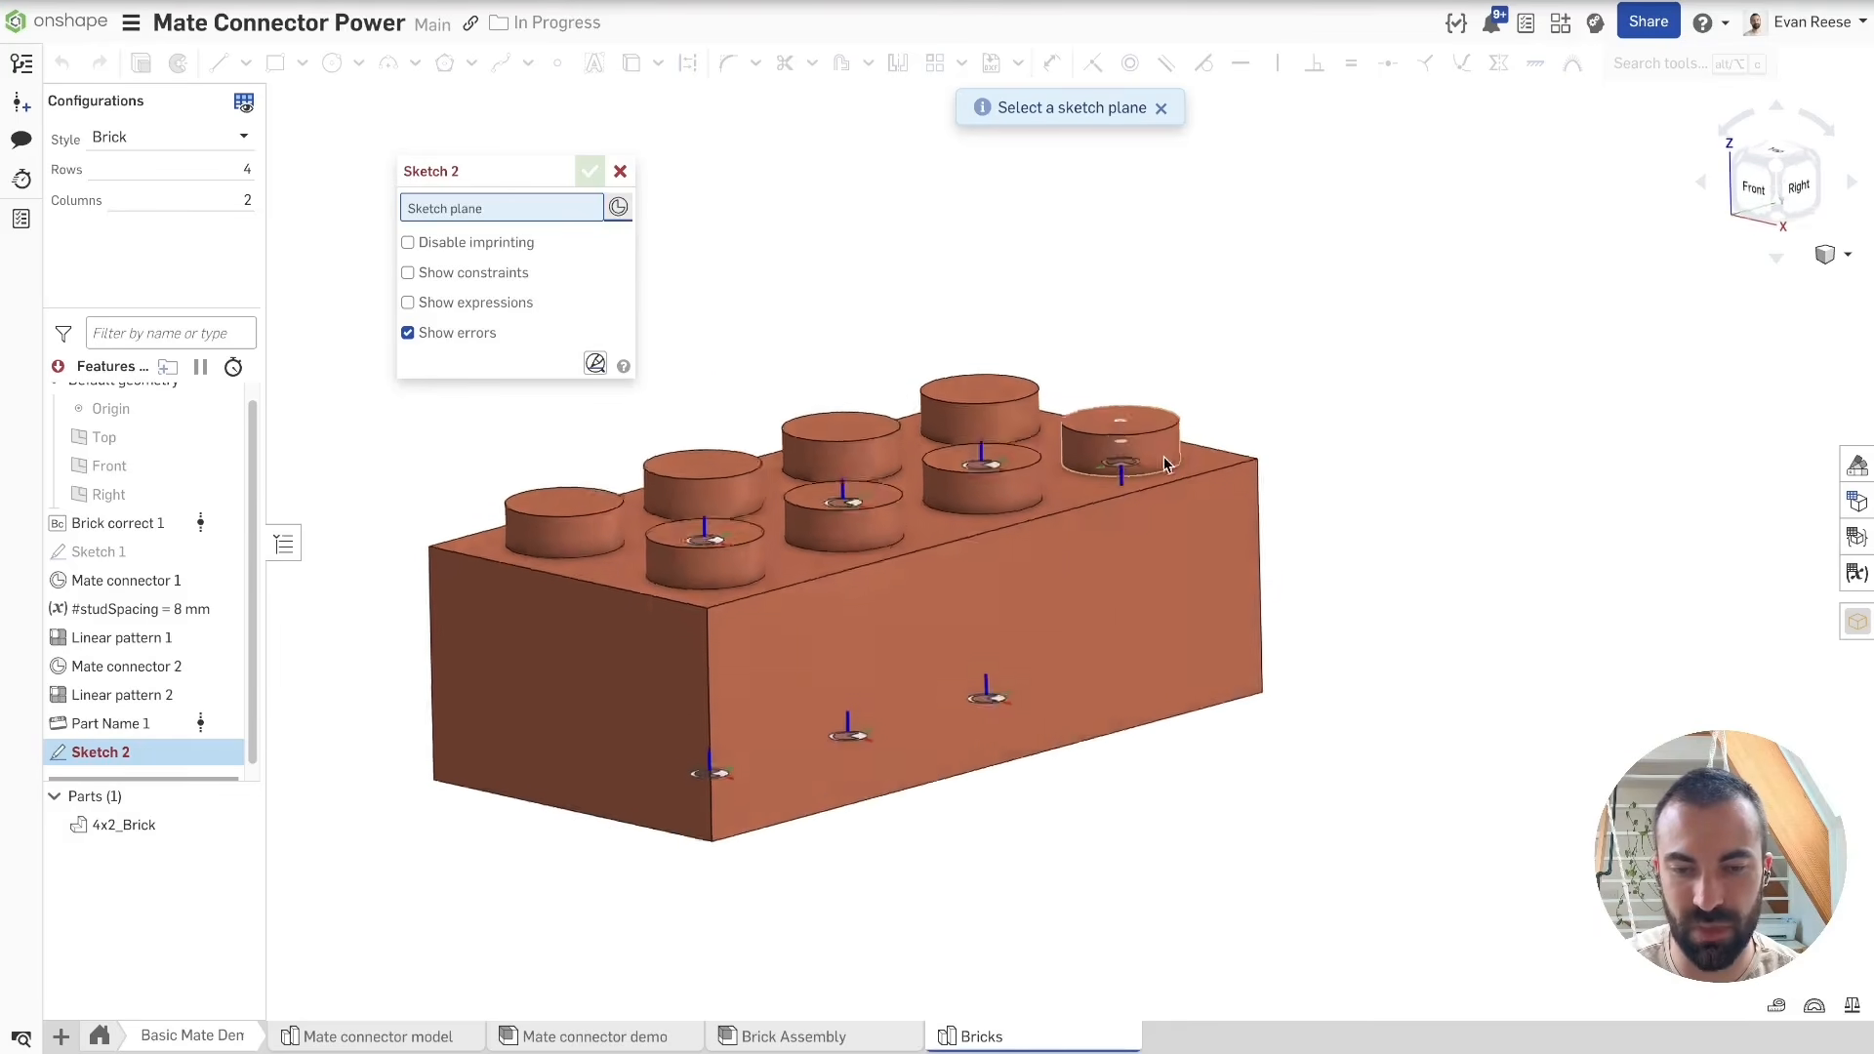
{"action": "scroll", "coordinate": [1175, 418], "scroll_direction": "up", "scroll_amount": 5}
{"action": "left_click", "coordinate": [1244, 284]}
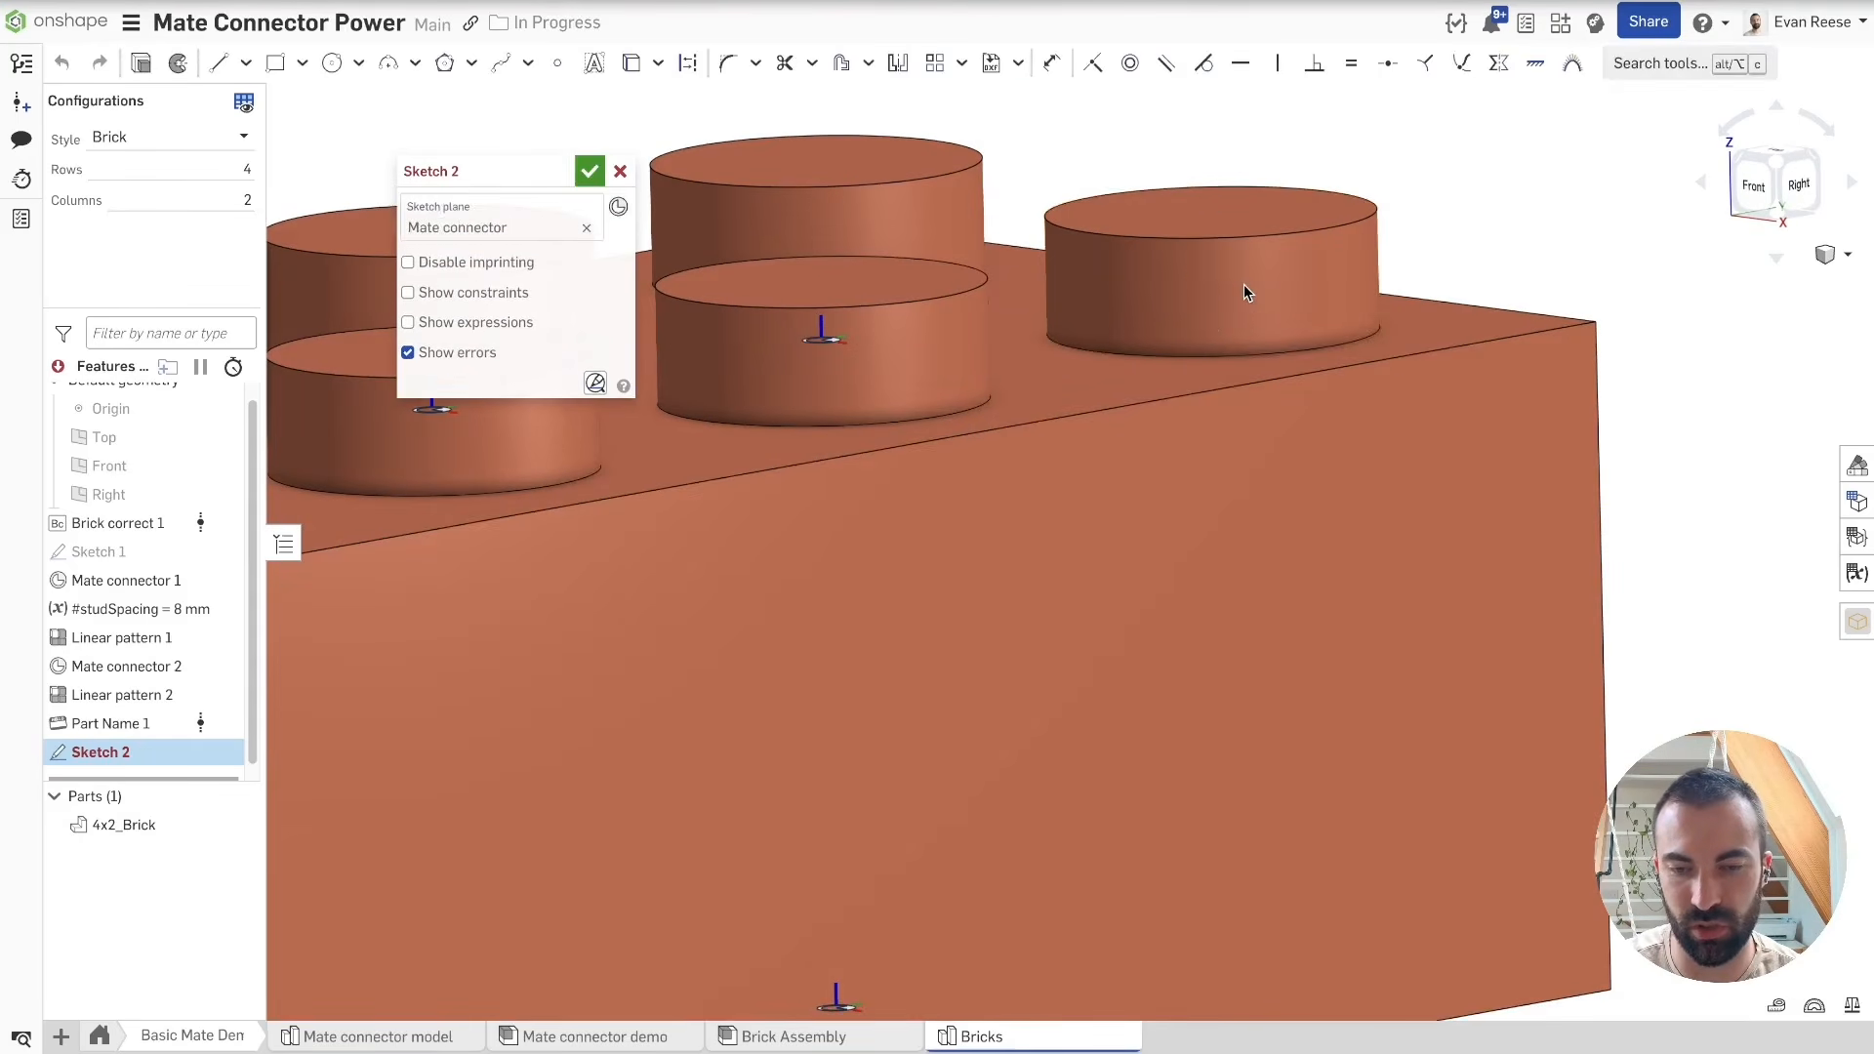
{"action": "scroll", "coordinate": [1246, 296], "scroll_direction": "down", "scroll_amount": 5}
{"action": "right_click_drag", "start_coordinate": [1252, 393], "coordinate": [1187, 402]}
{"action": "scroll", "coordinate": [1222, 403], "scroll_direction": "down", "scroll_amount": 2}
{"action": "scroll", "coordinate": [1186, 394], "scroll_direction": "up", "scroll_amount": 1}
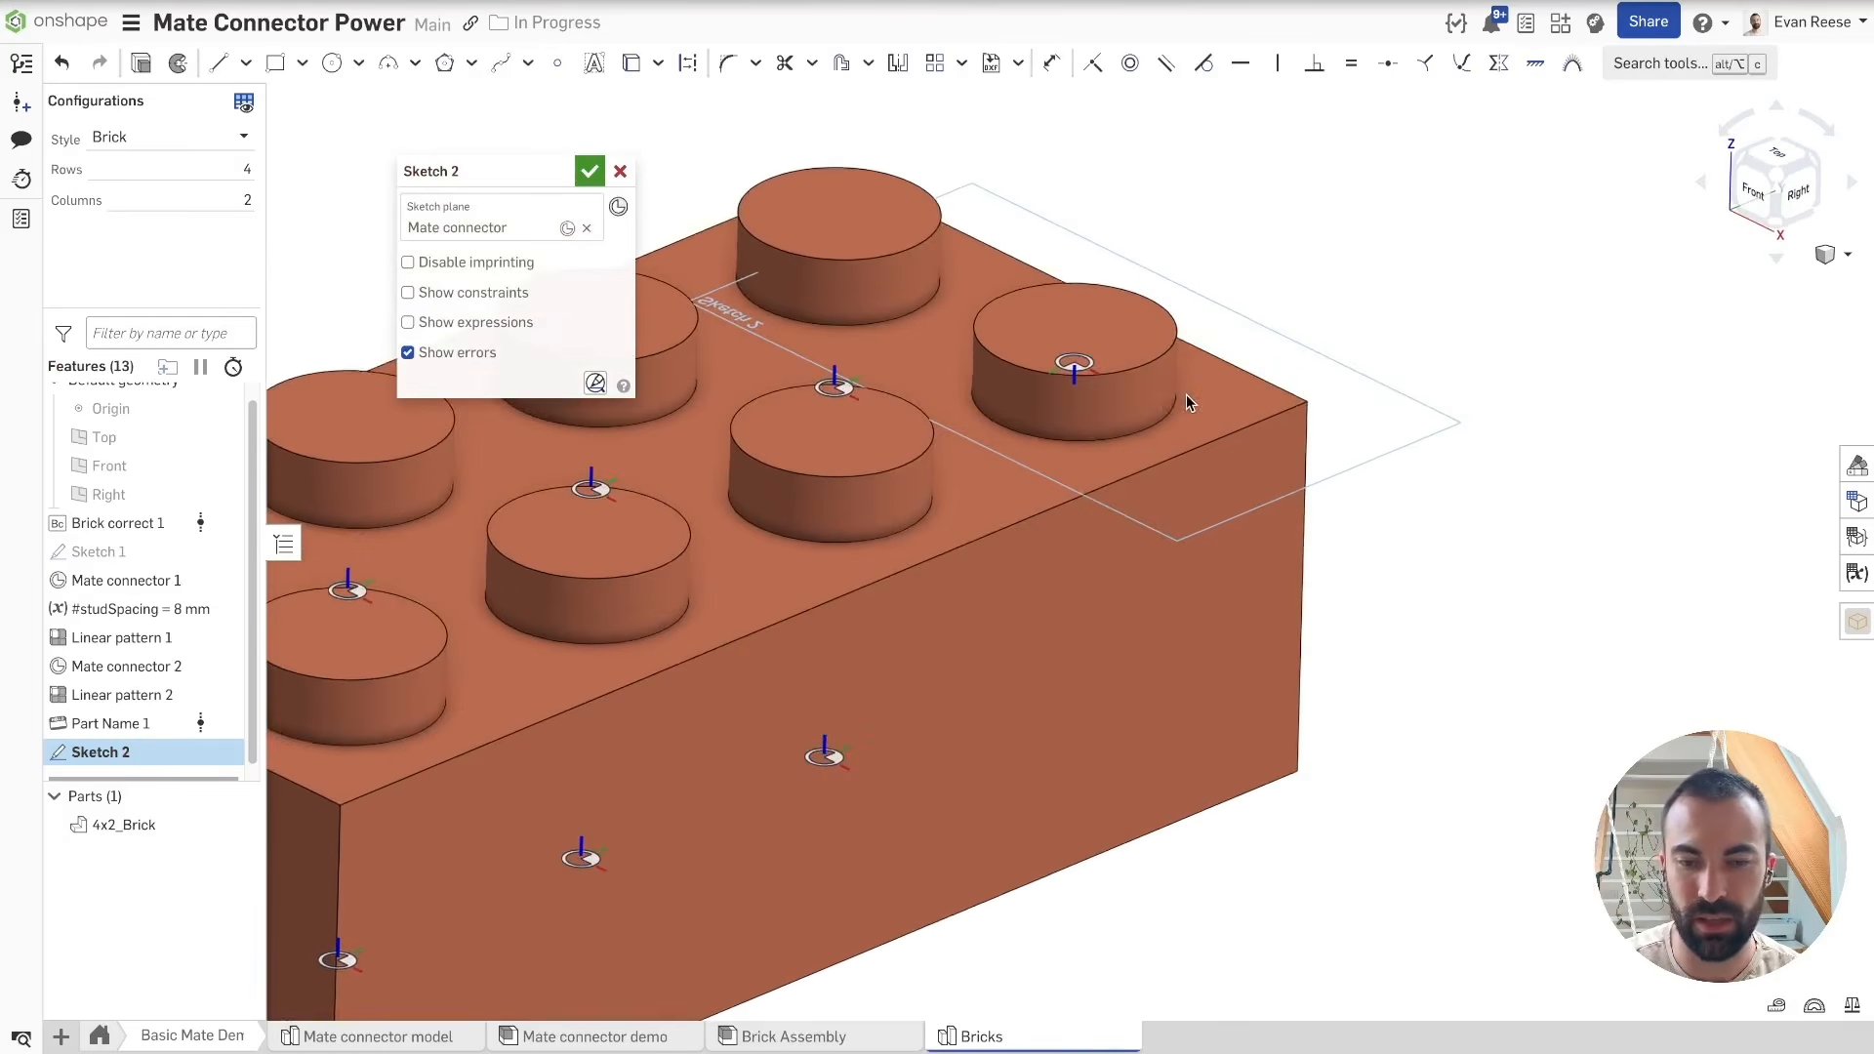
{"action": "scroll", "coordinate": [1081, 396], "scroll_direction": "down", "scroll_amount": 1}
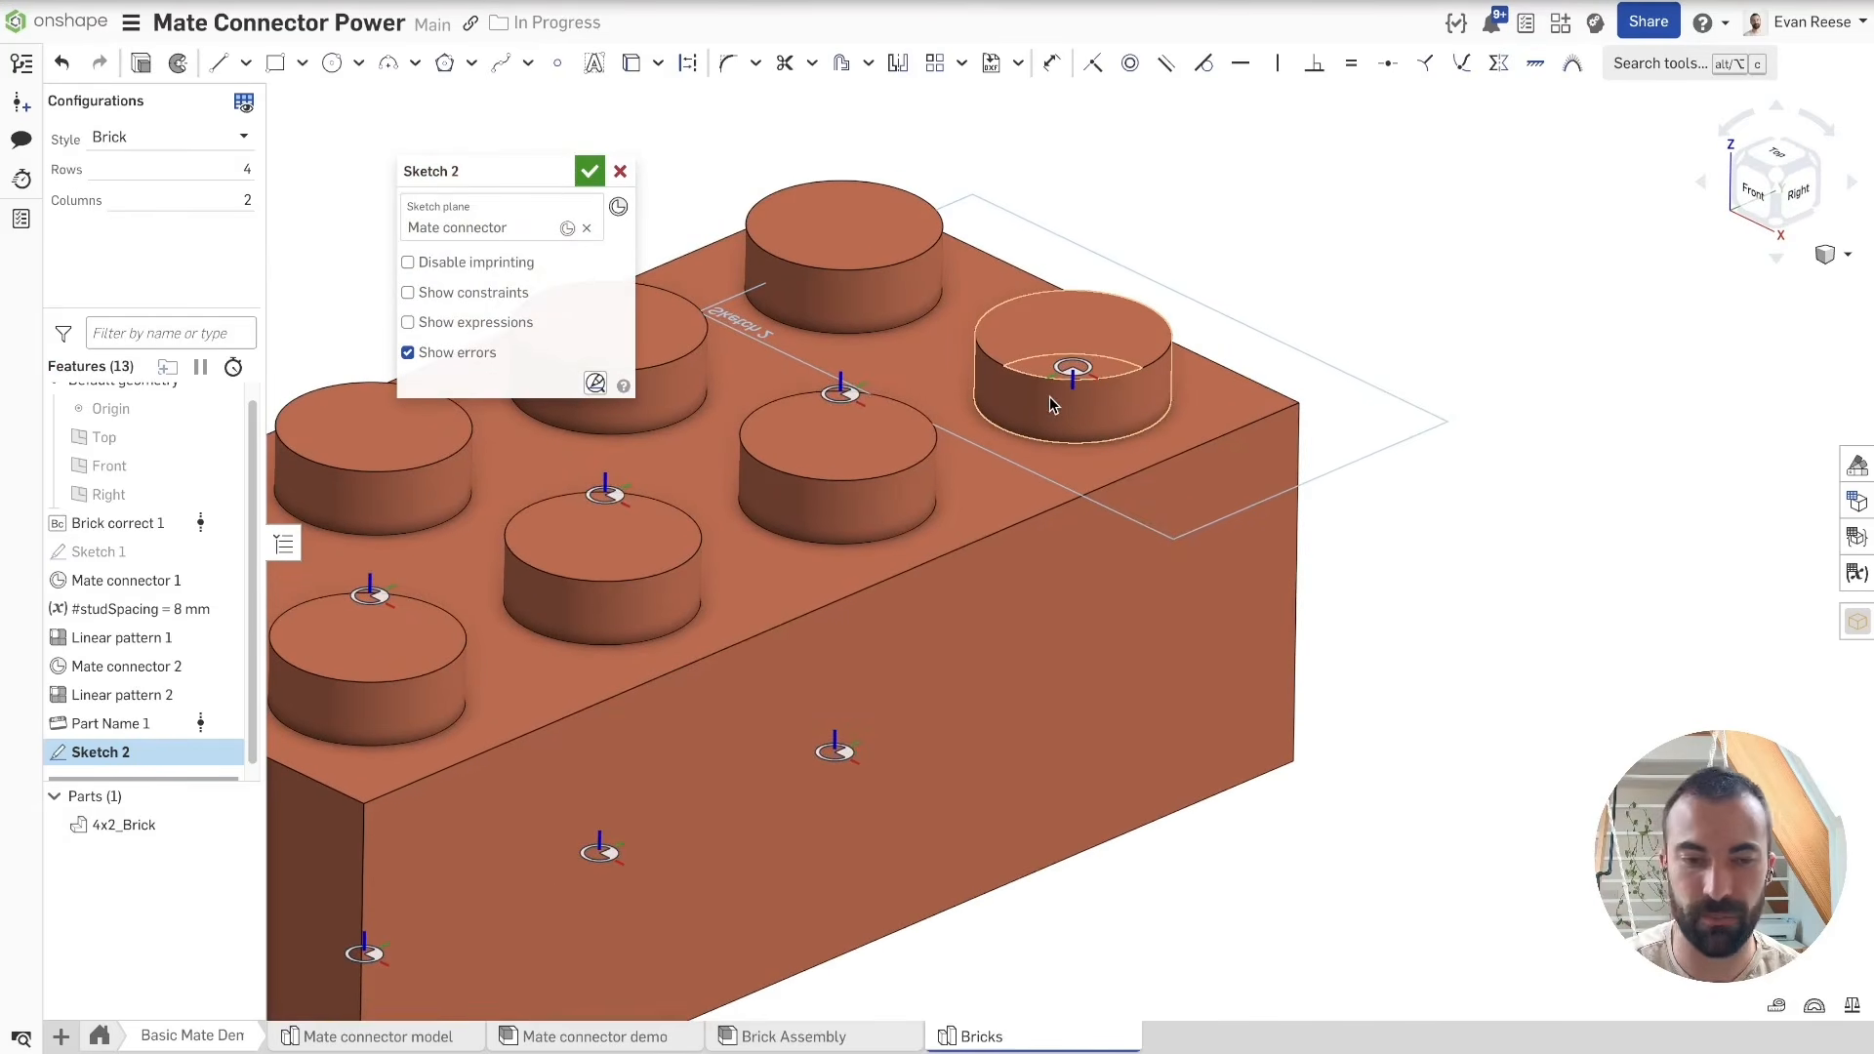
{"action": "scroll", "coordinate": [1051, 405], "scroll_direction": "up", "scroll_amount": 1}
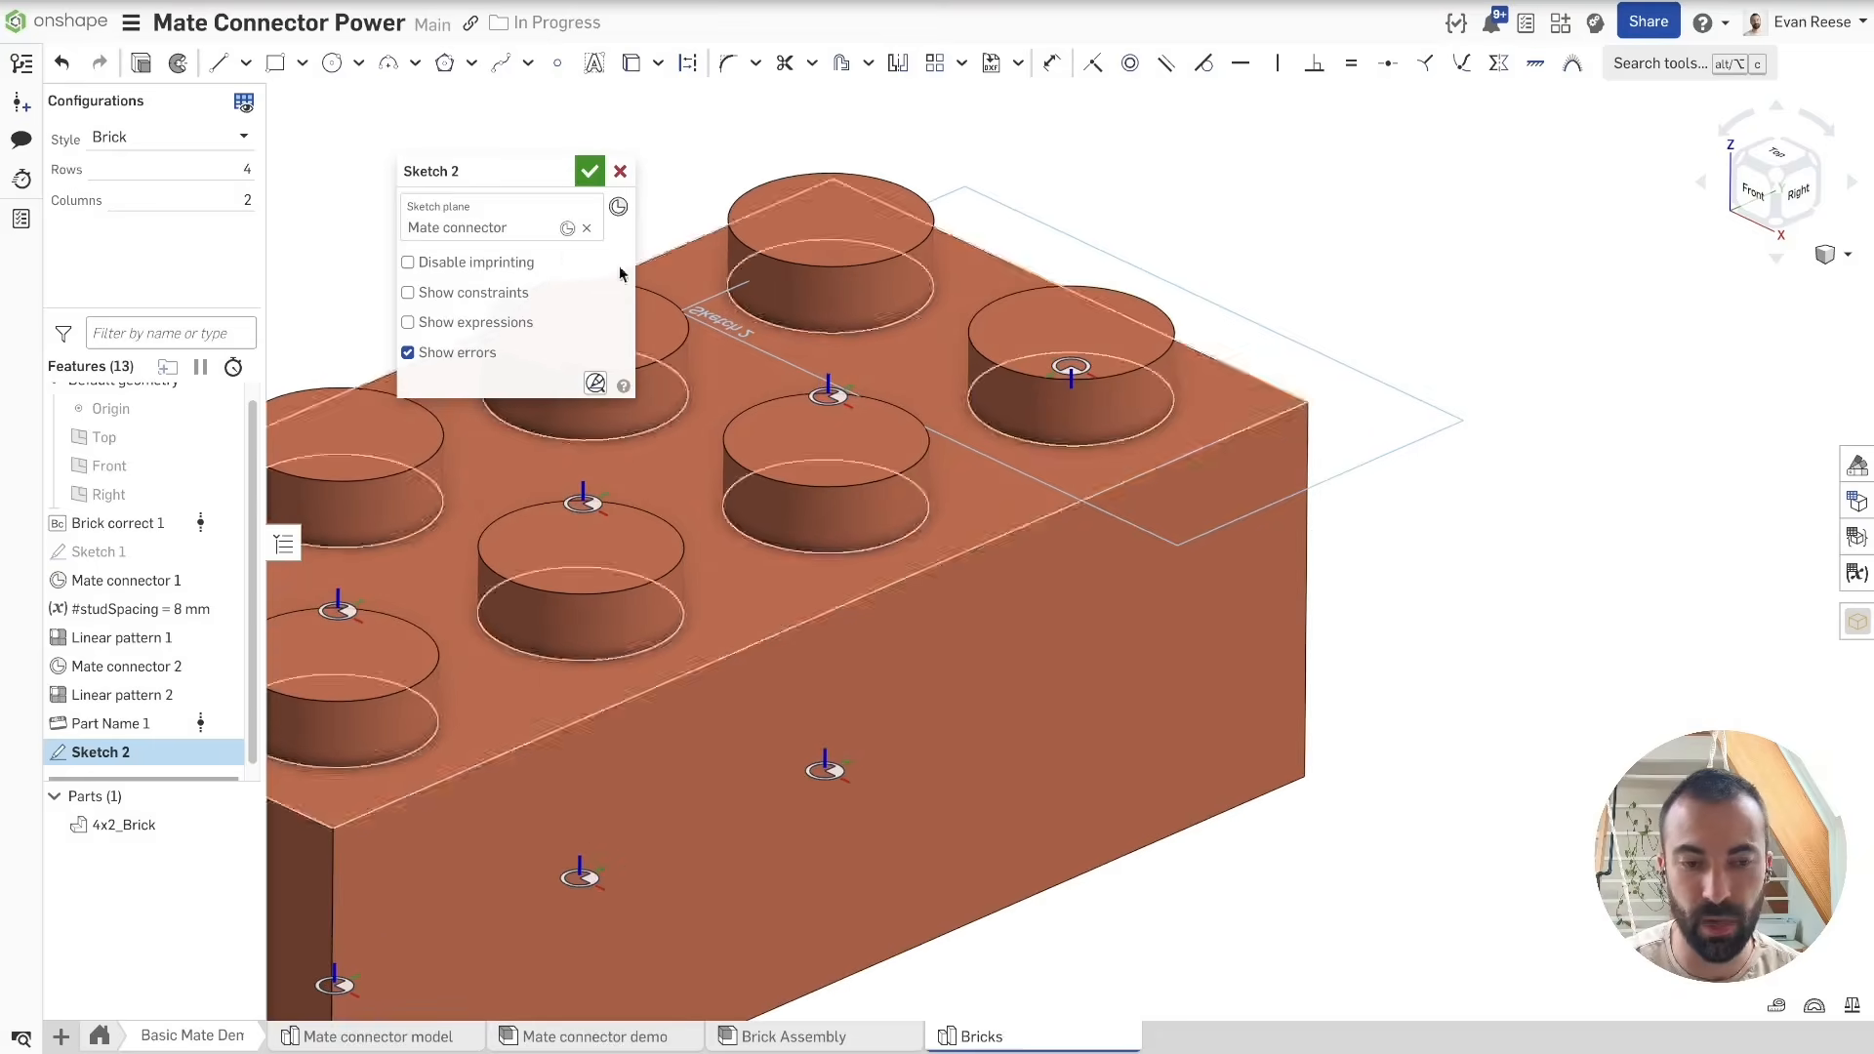
Step: Replace the sketch plane with a mate connector centred on the top face of the back-row stud second from the far end
{"action": "left_click", "coordinate": [567, 230]}
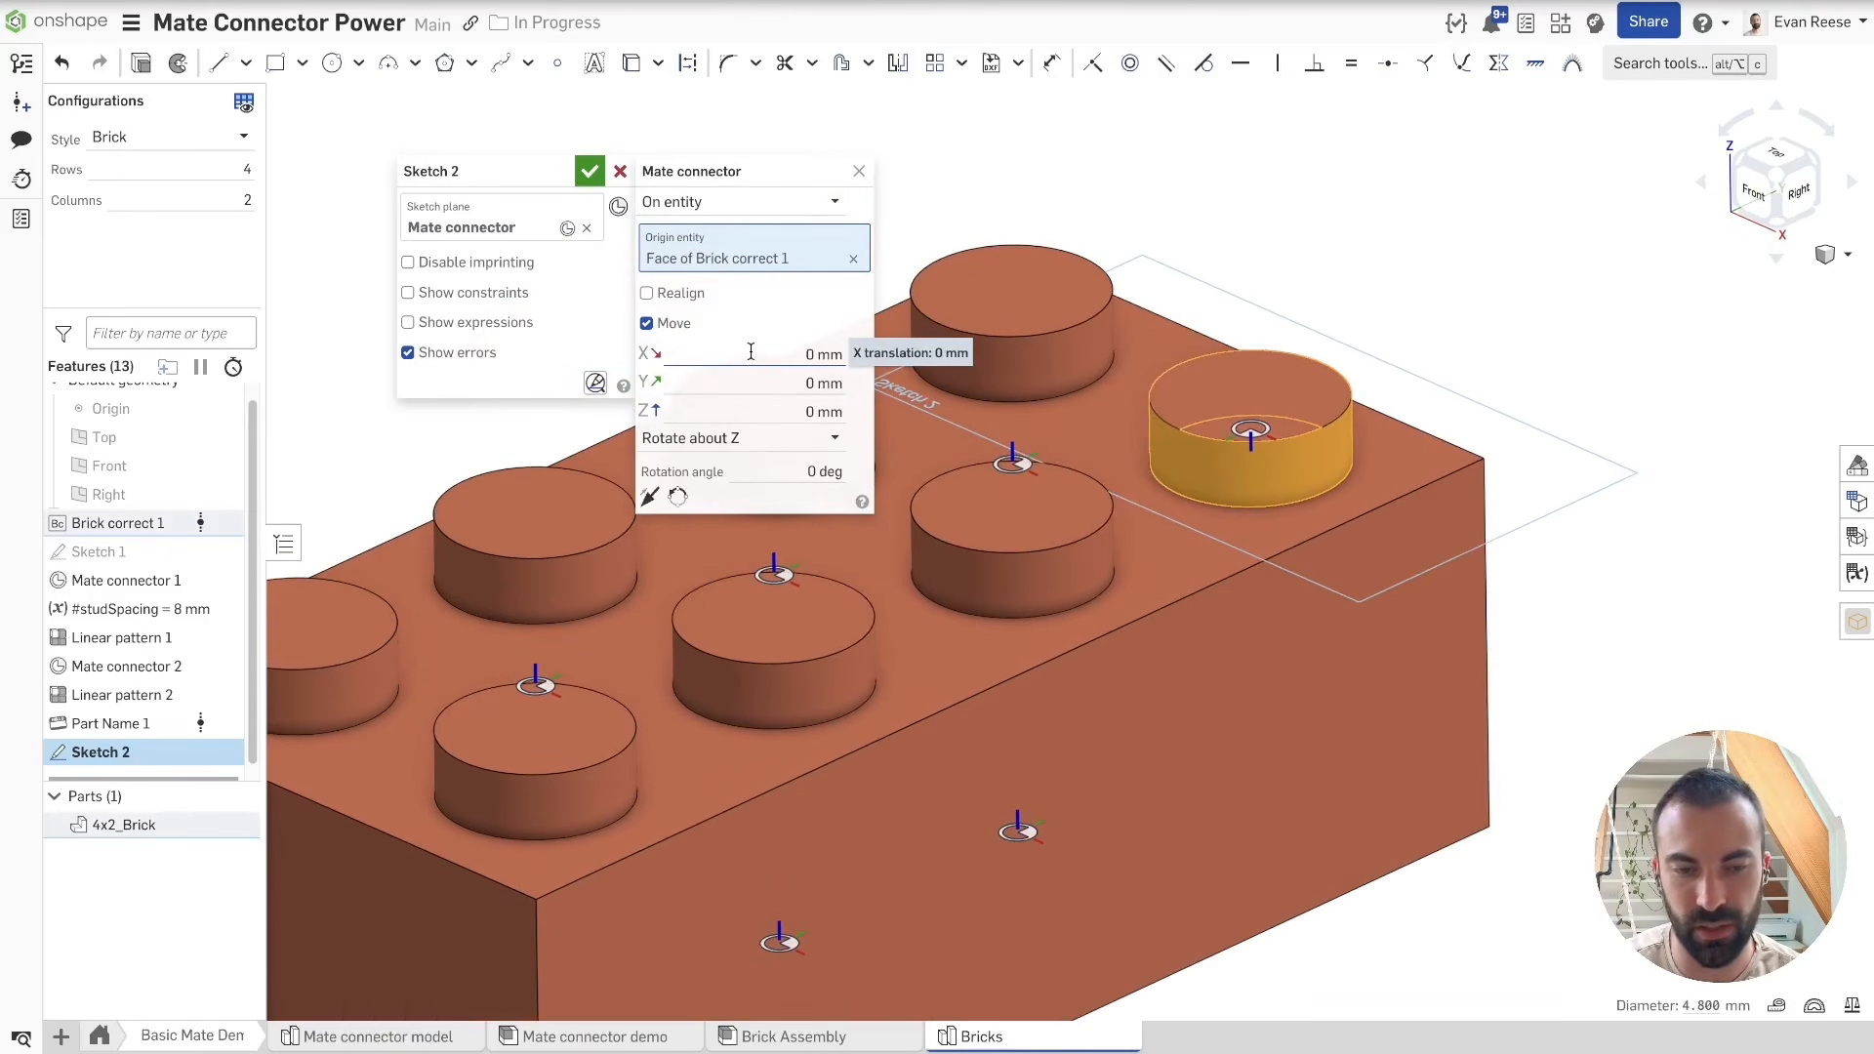
{"action": "left_click", "coordinate": [859, 171]}
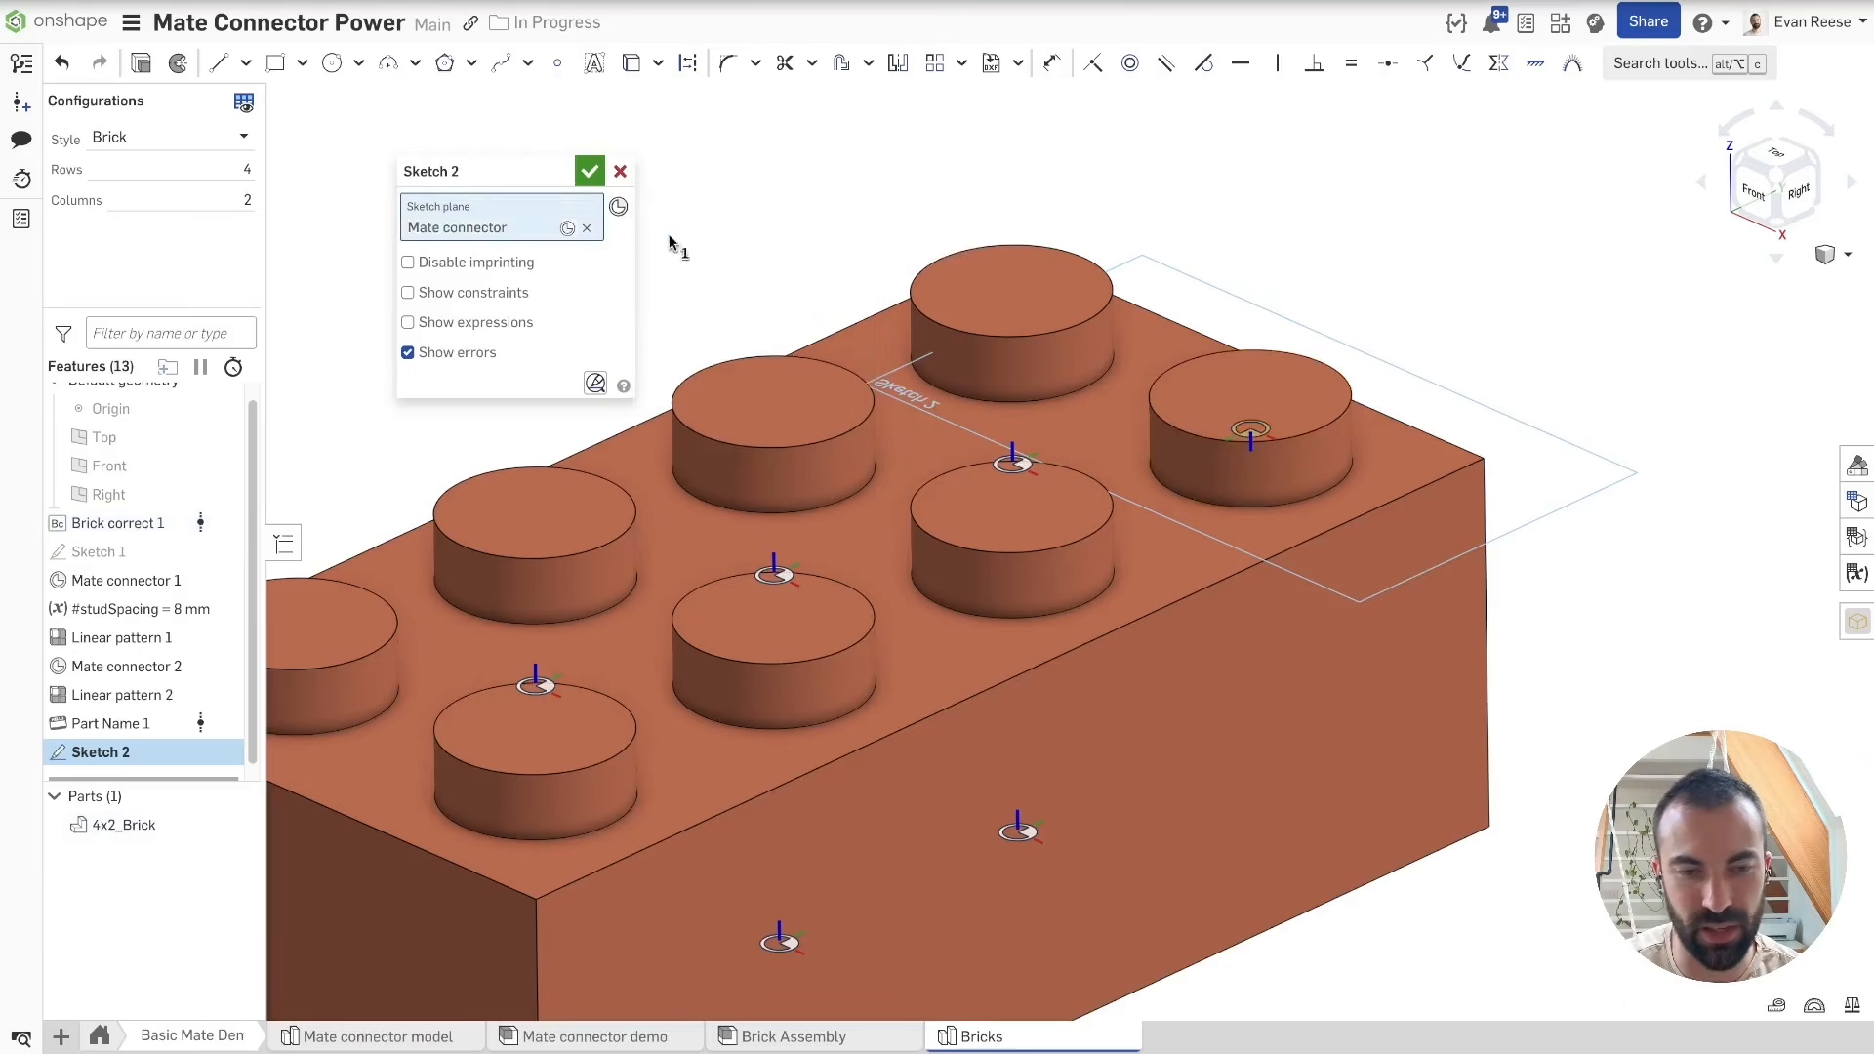
{"action": "left_click", "coordinate": [587, 229]}
{"action": "left_click", "coordinate": [623, 207]}
{"action": "left_click", "coordinate": [907, 363]}
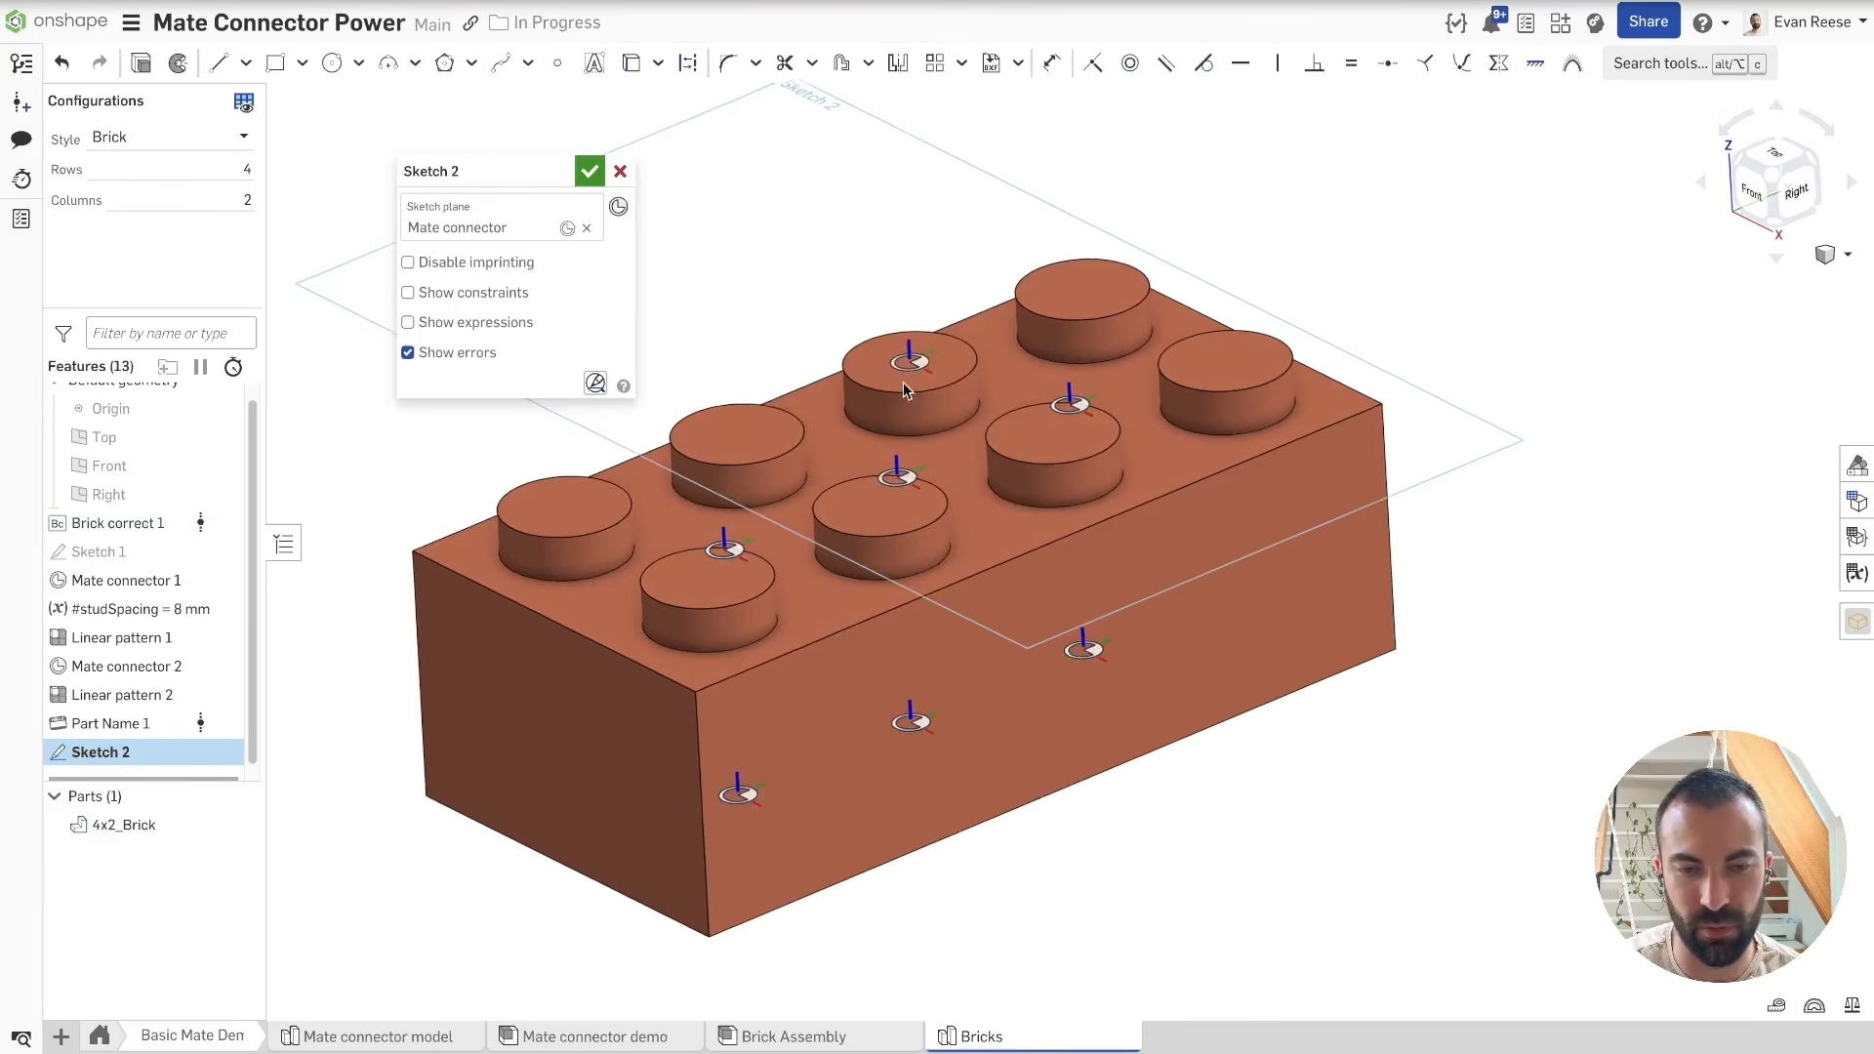
Step: Offset the sketch plane's mate connector 1 mm along Z above the stud's top face
{"action": "left_click", "coordinate": [567, 229]}
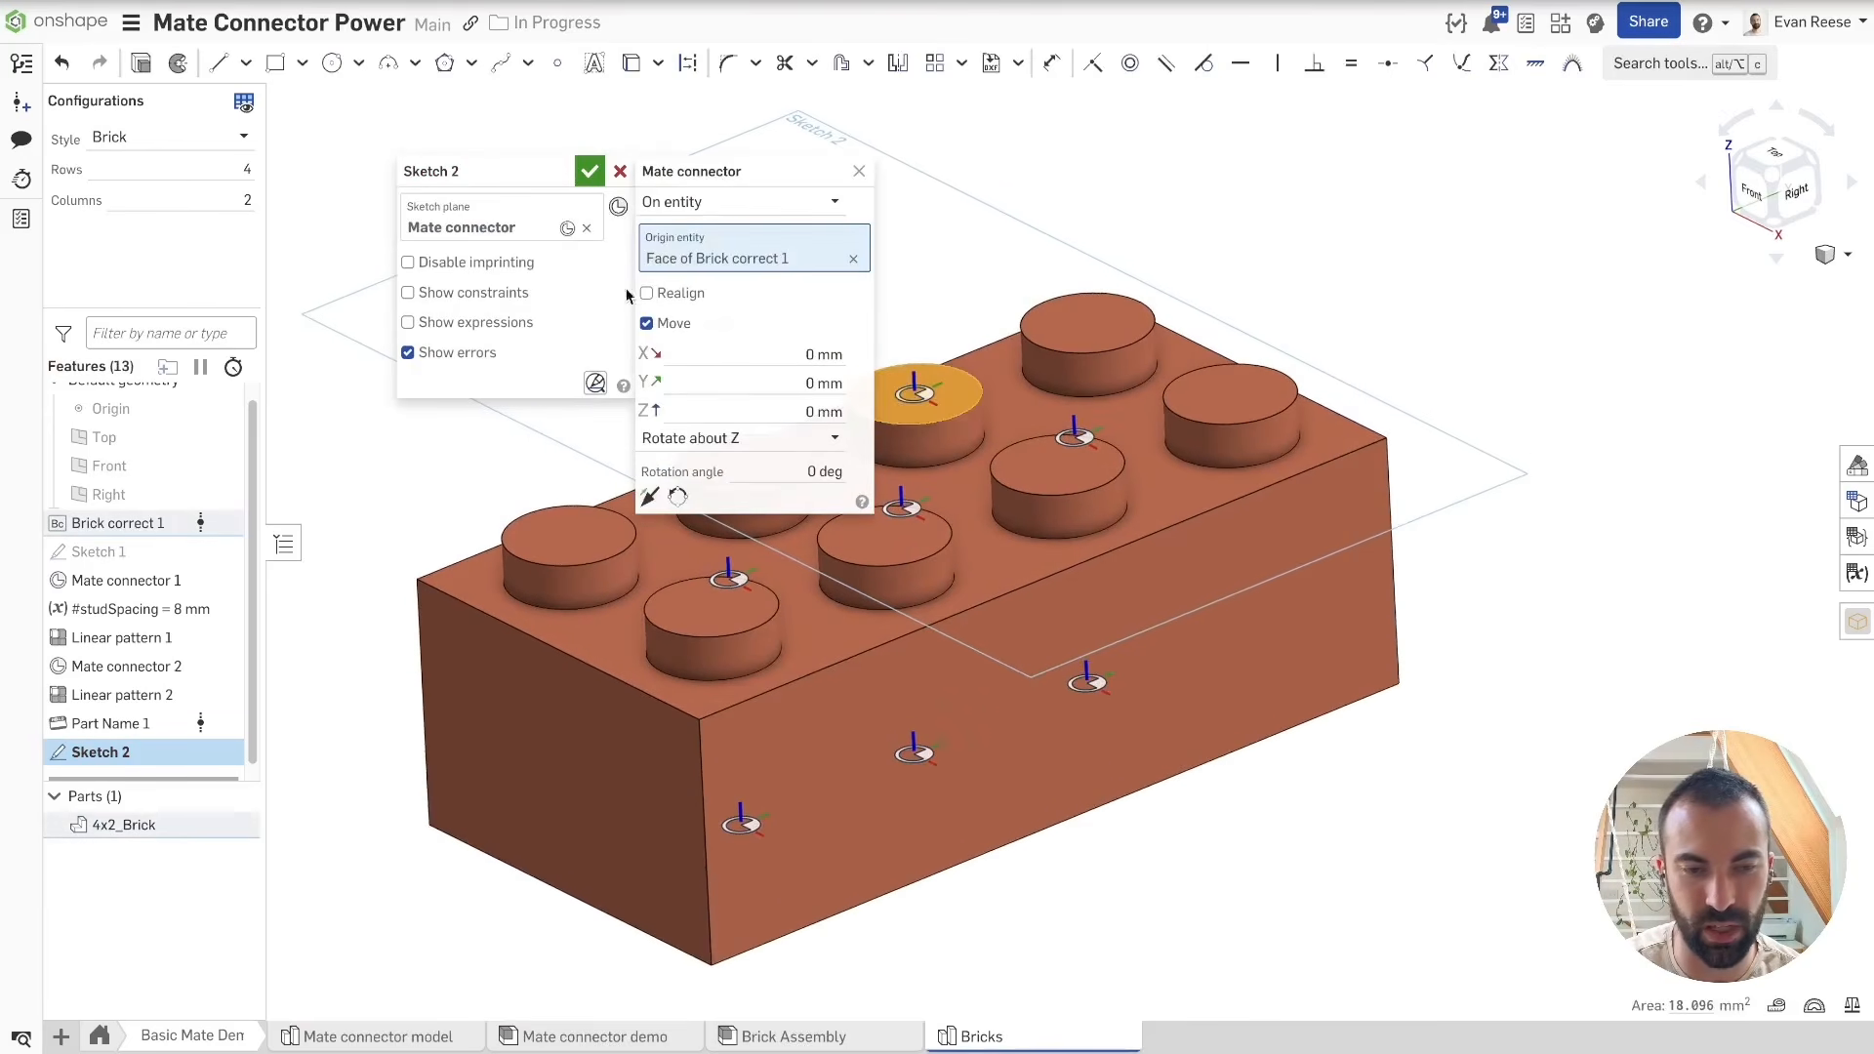
{"action": "left_click", "coordinate": [765, 410]}
{"action": "key", "text": "Up"}
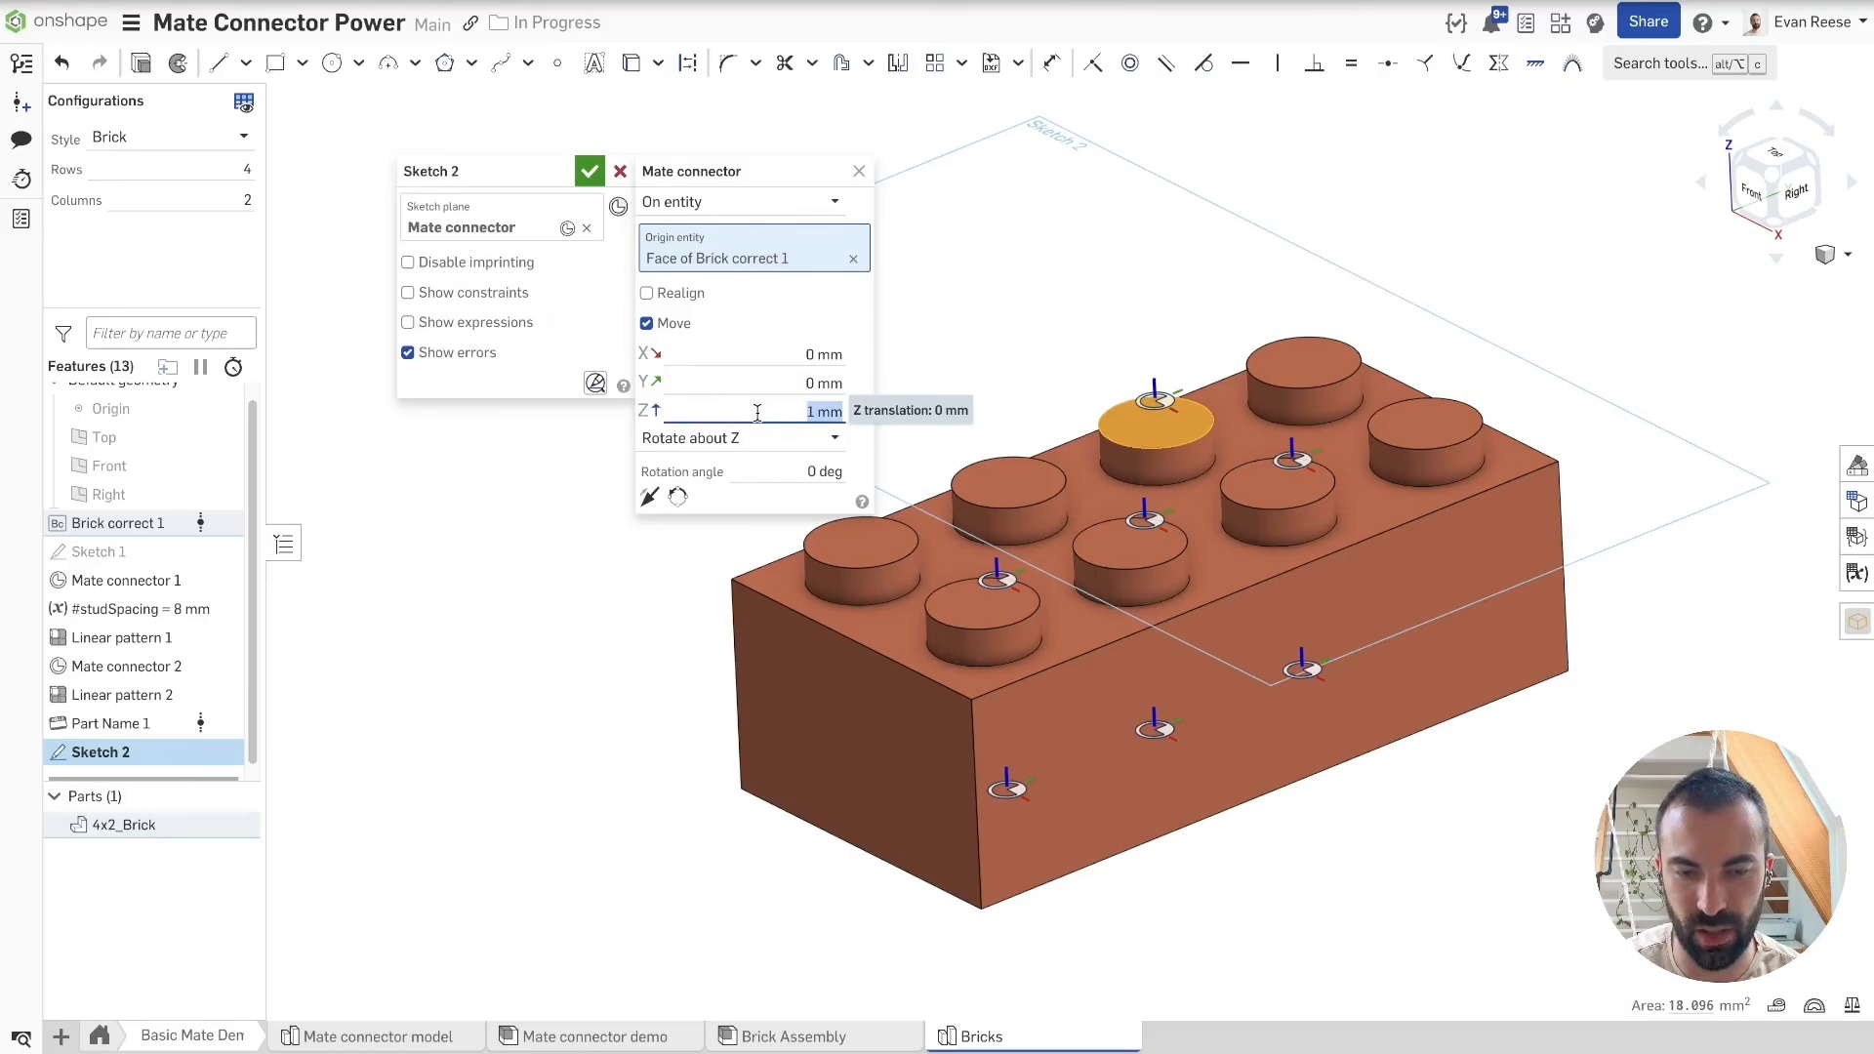
{"action": "left_click", "coordinate": [859, 171]}
{"action": "key", "text": "Up"}
{"action": "key", "text": "Up"}
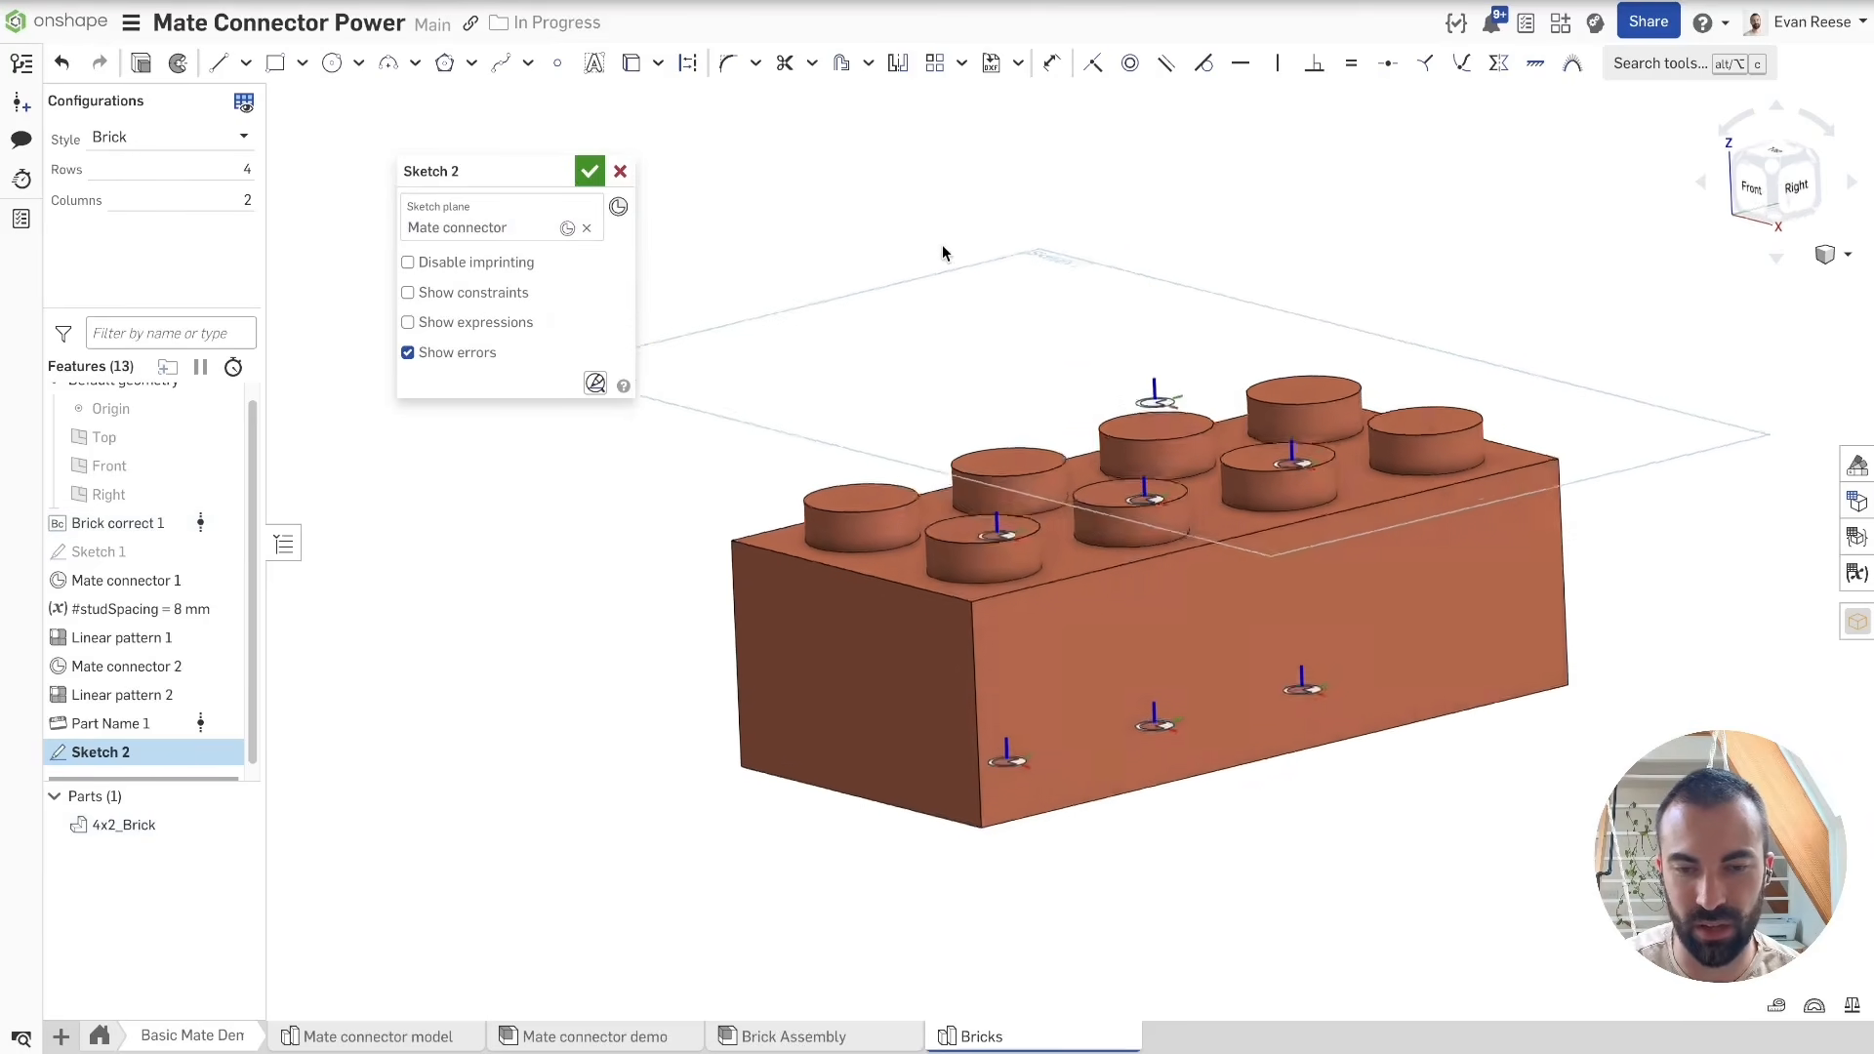
{"action": "right_click_drag", "start_coordinate": [941, 244], "coordinate": [974, 260]}
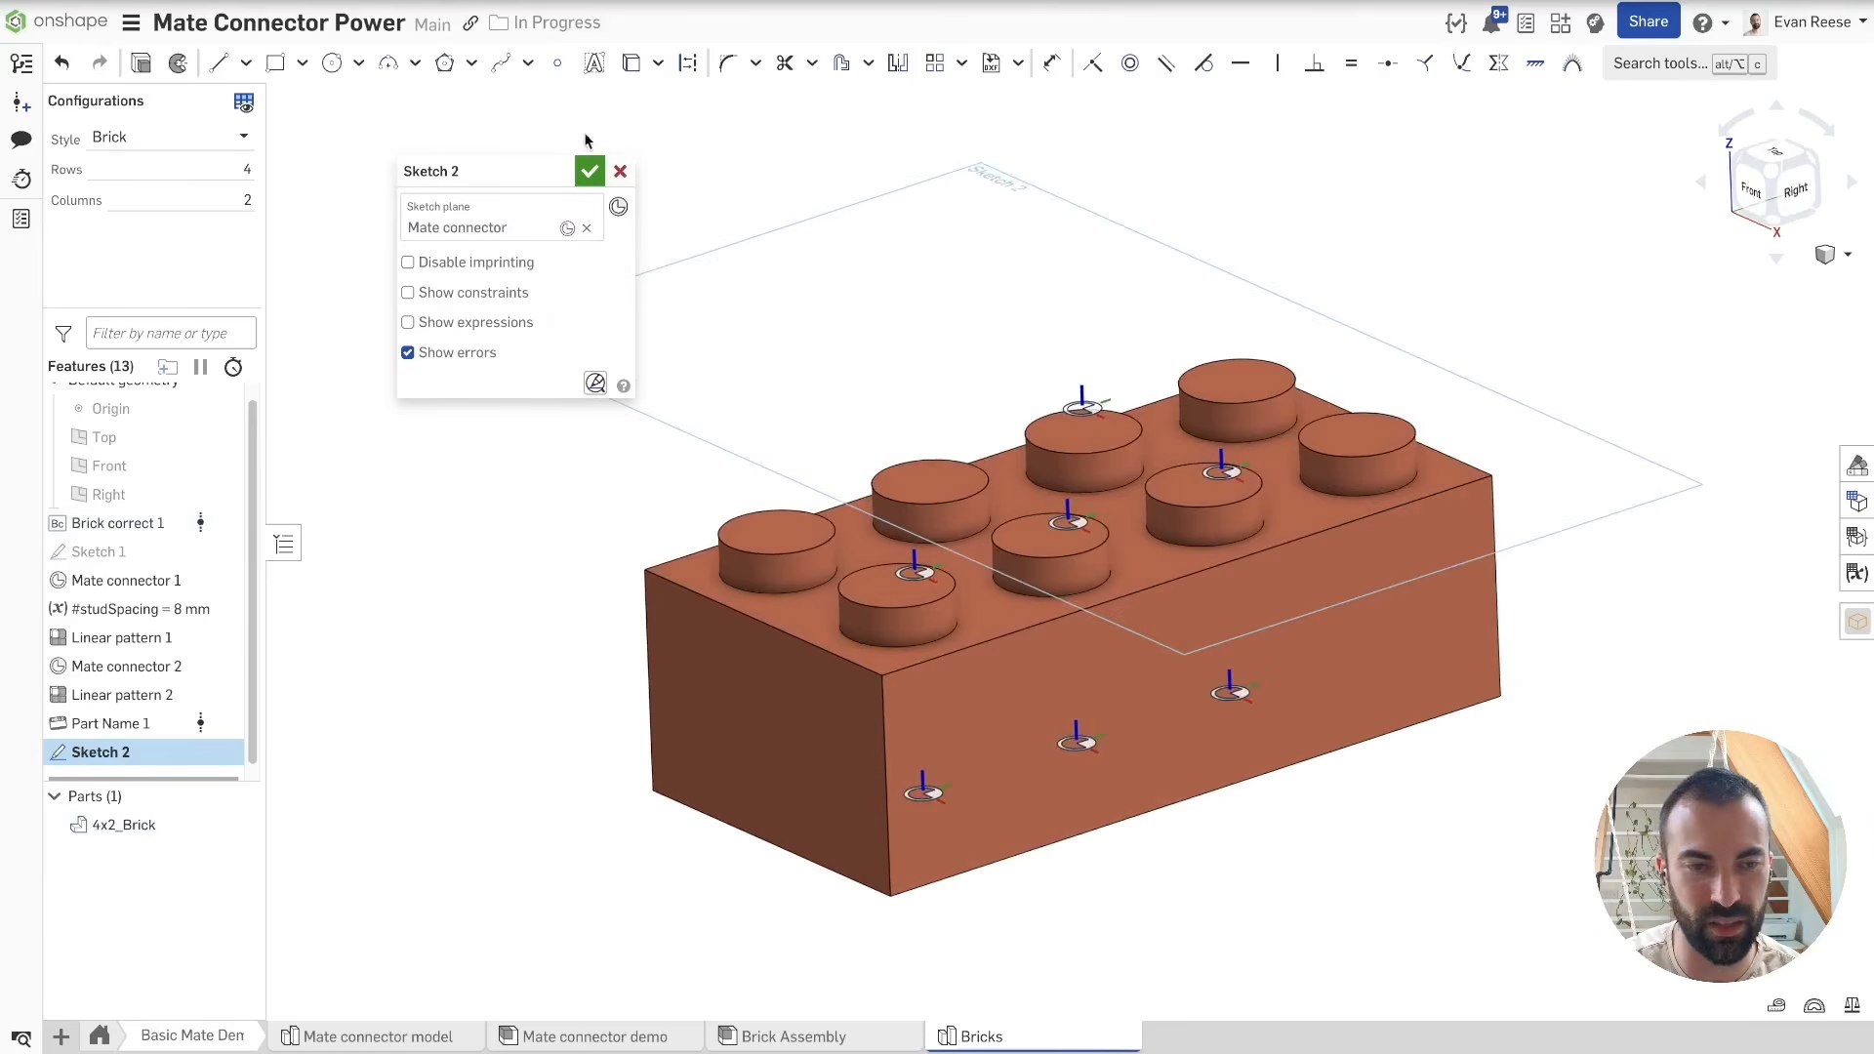
Step: Sketch a large circle centred on the raised mate connector, finish the sketch, and enlarge the feature list area
{"action": "left_click", "coordinate": [337, 62]}
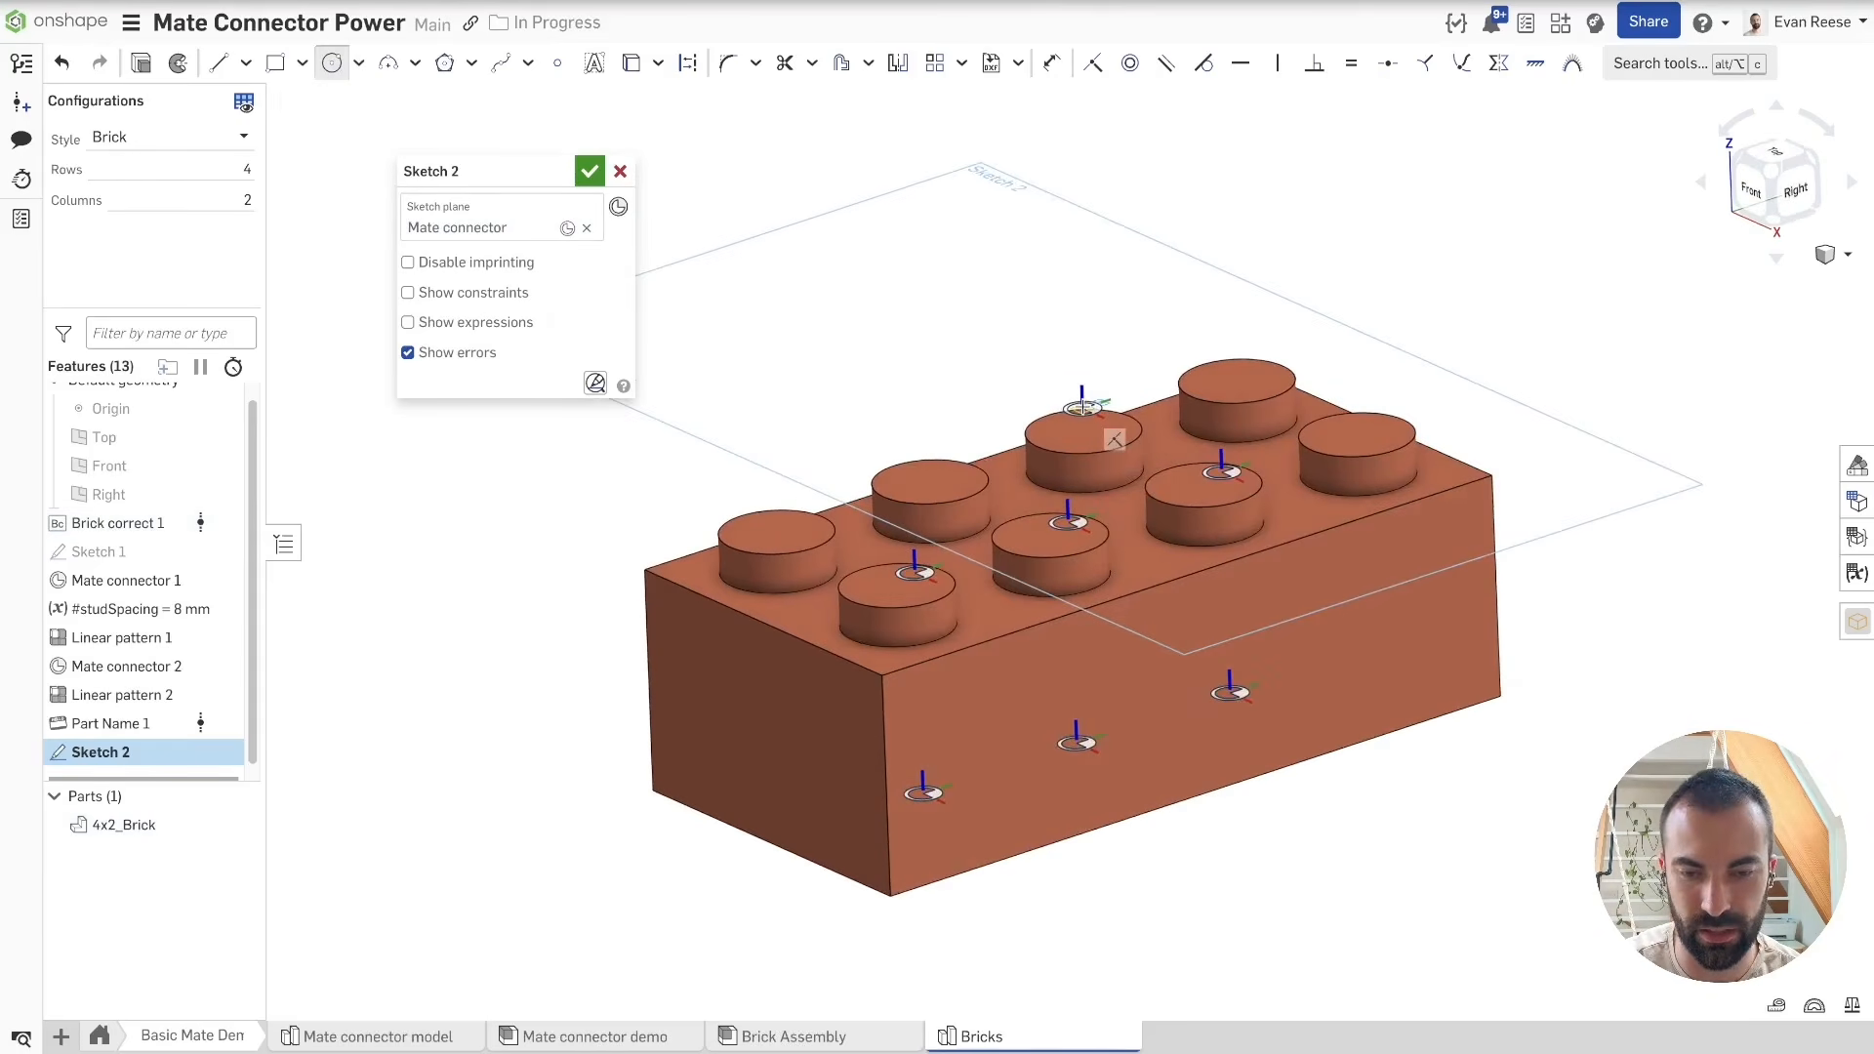
{"action": "left_click", "coordinate": [1084, 408]}
{"action": "left_click", "coordinate": [1299, 420]}
{"action": "left_click", "coordinate": [590, 171]}
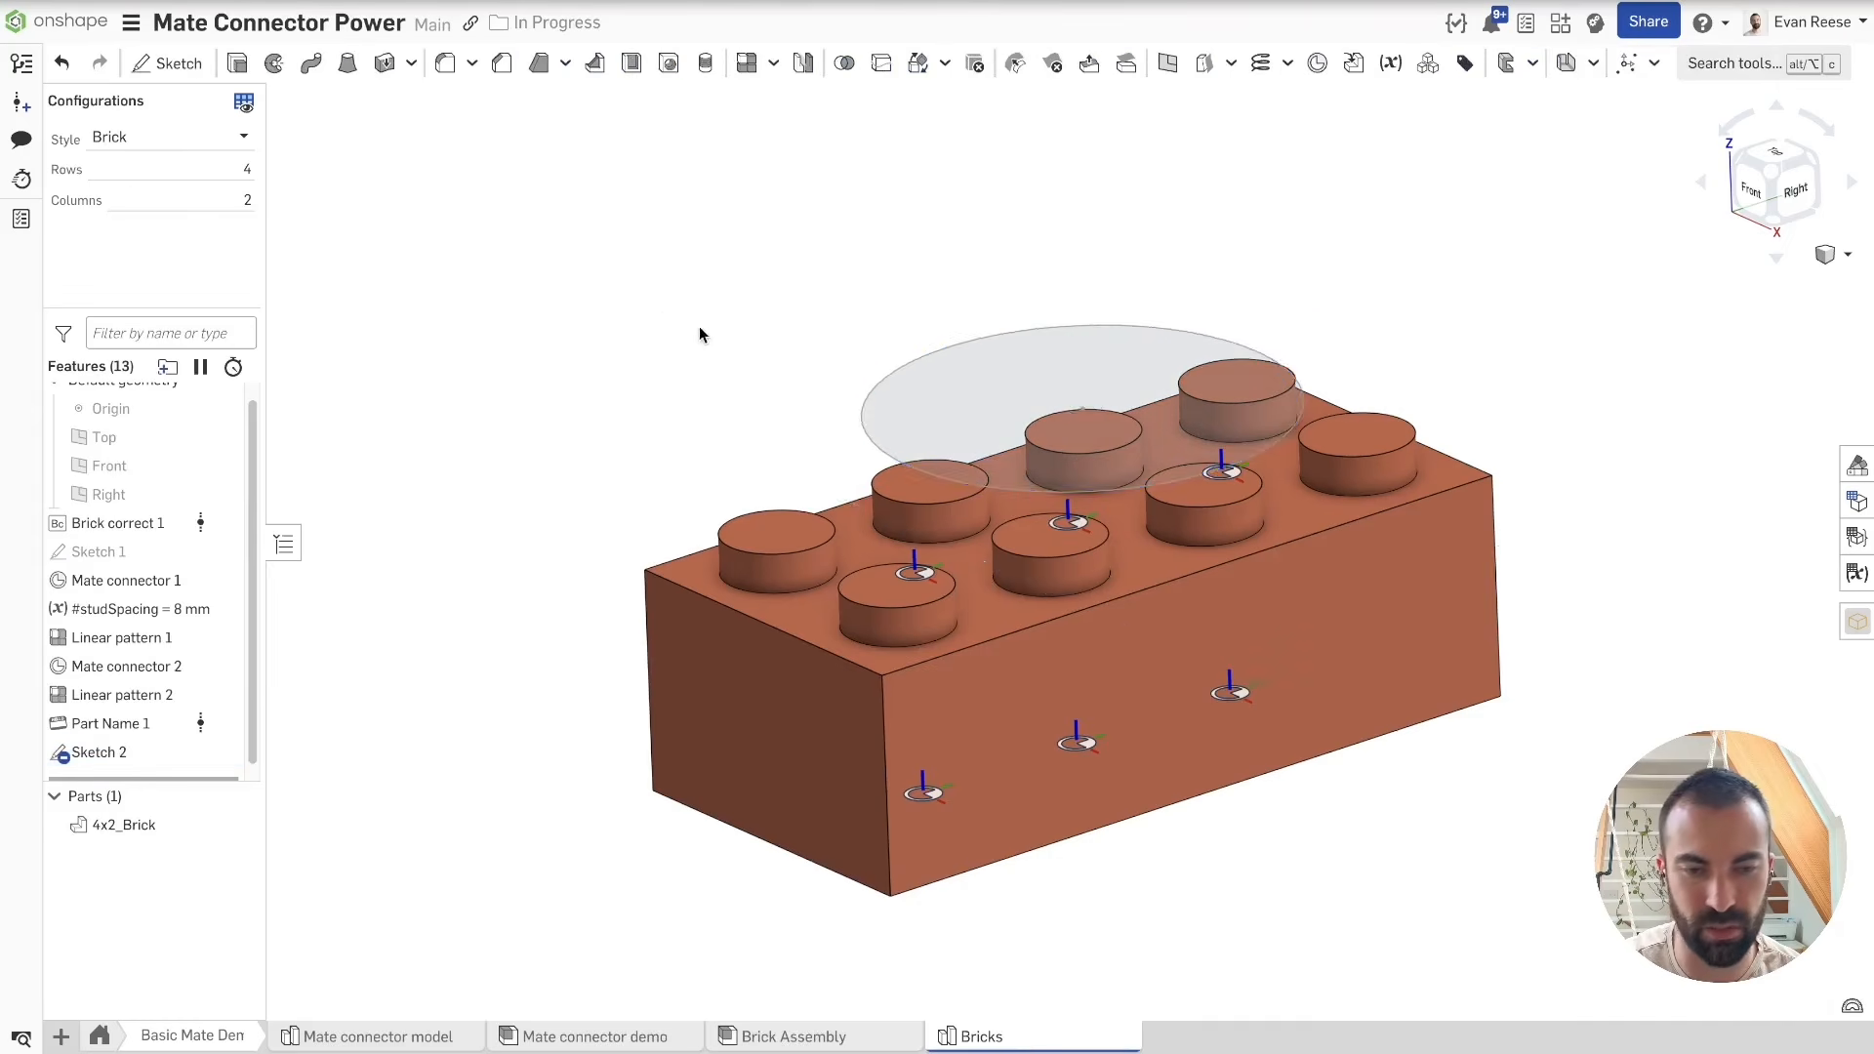
{"action": "right_click_drag", "start_coordinate": [699, 328], "coordinate": [705, 331]}
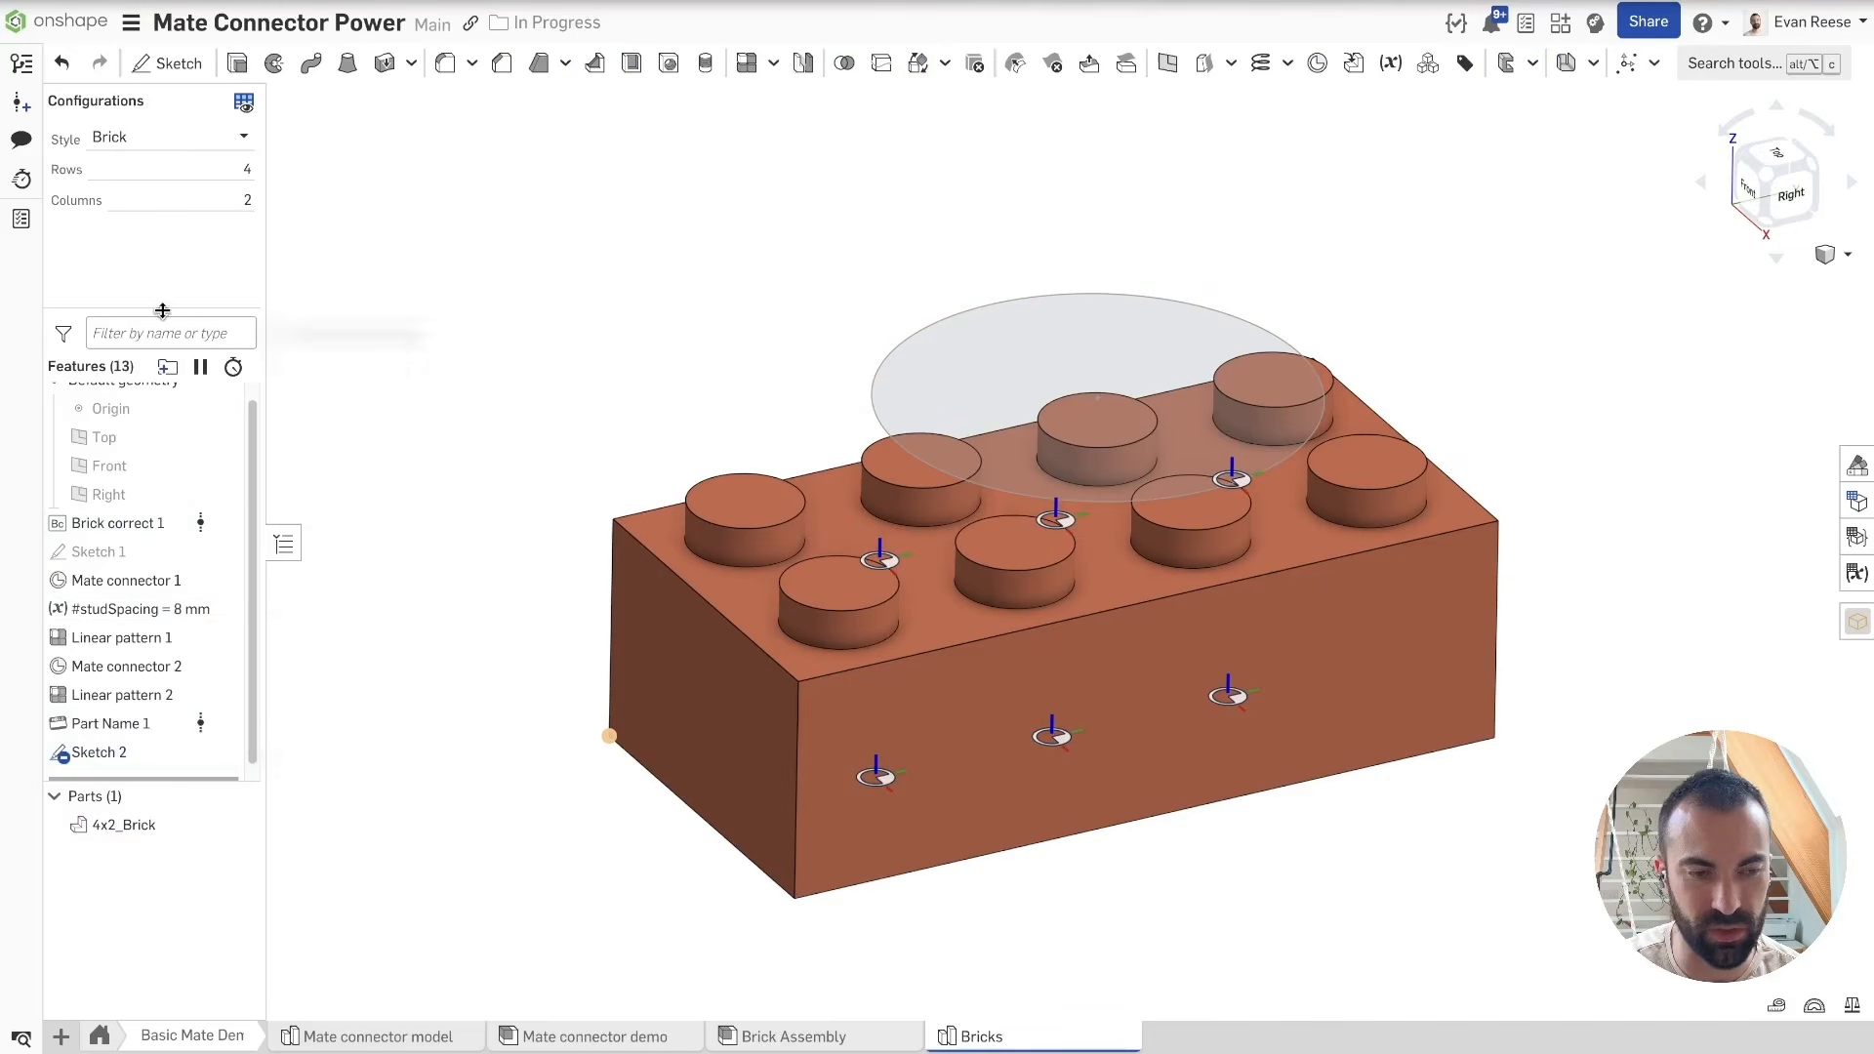
{"action": "left_click_drag", "start_coordinate": [162, 311], "coordinate": [149, 224]}
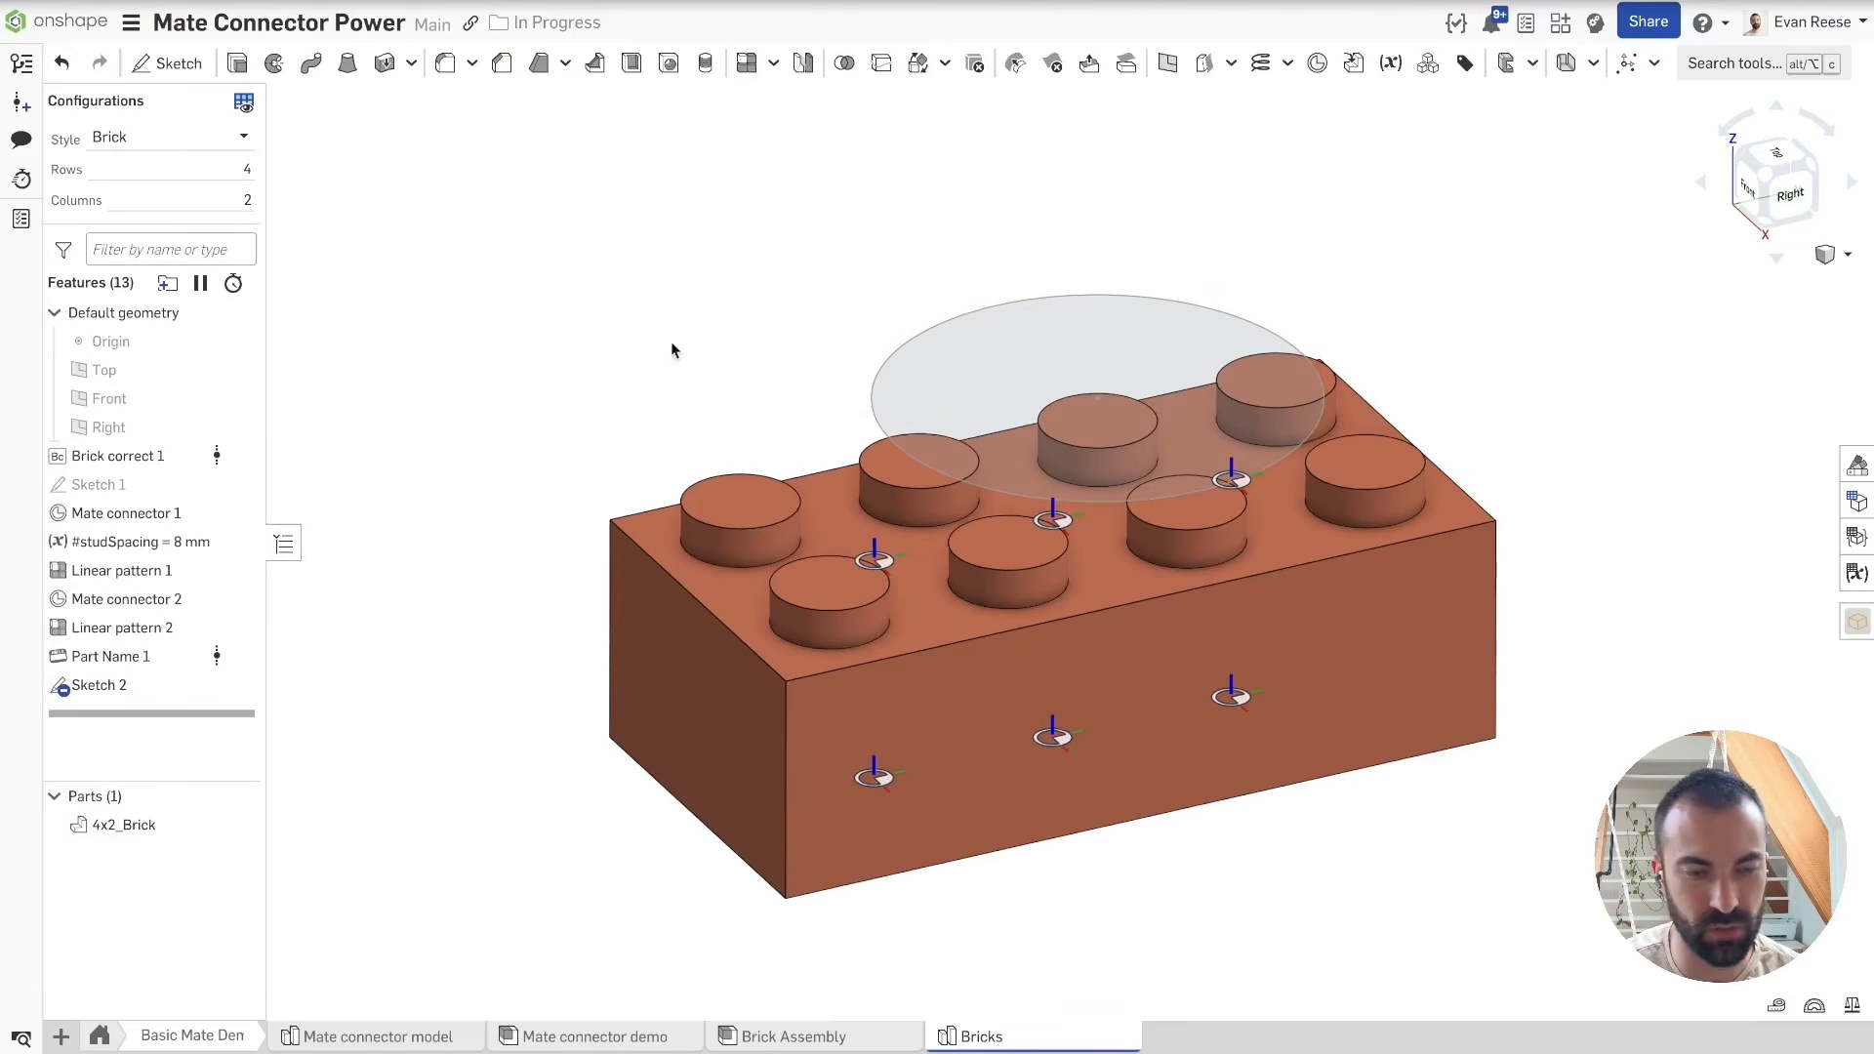
Step: Discard the large circle sketch above the brick's studs, clearing its mate connector sketch plane and cancelling the sketch
{"action": "left_click", "coordinate": [1008, 340]}
{"action": "key", "text": "Delete"}
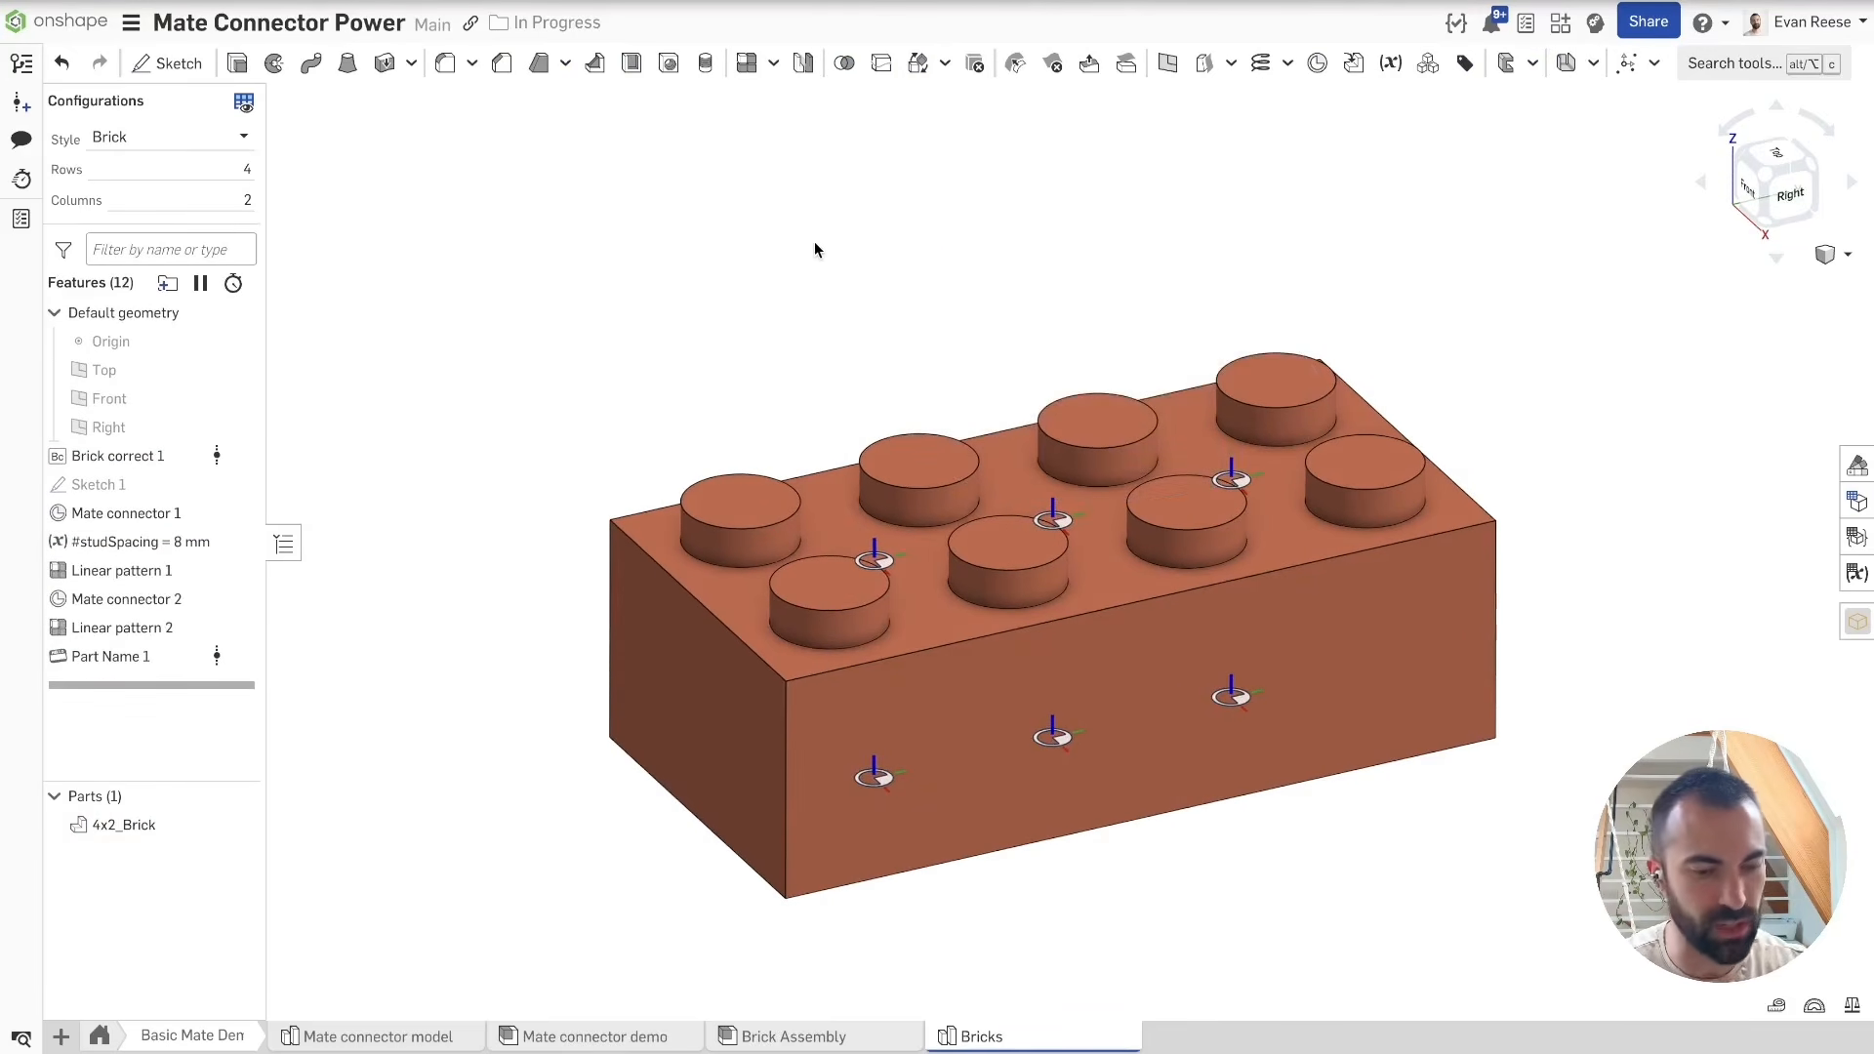
{"action": "key", "text": "ctrl+z"}
{"action": "double_click", "coordinate": [102, 686]}
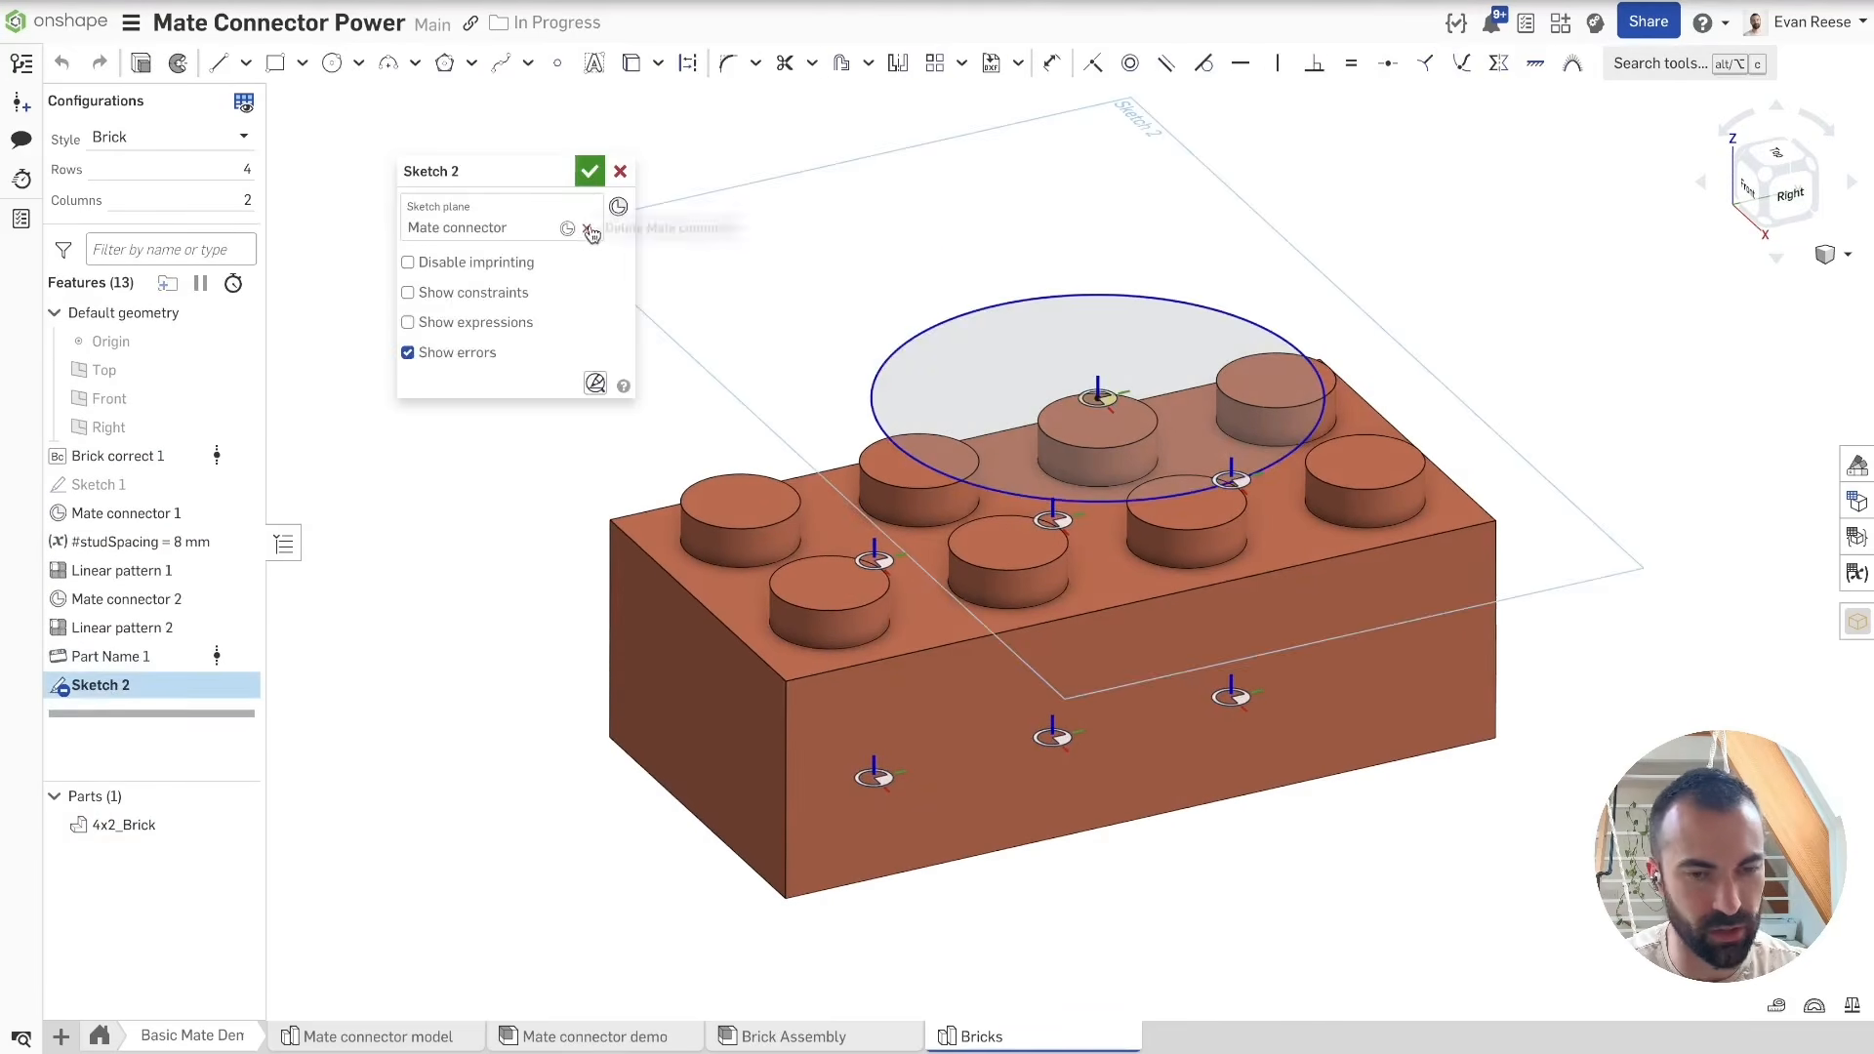
{"action": "left_click", "coordinate": [588, 229]}
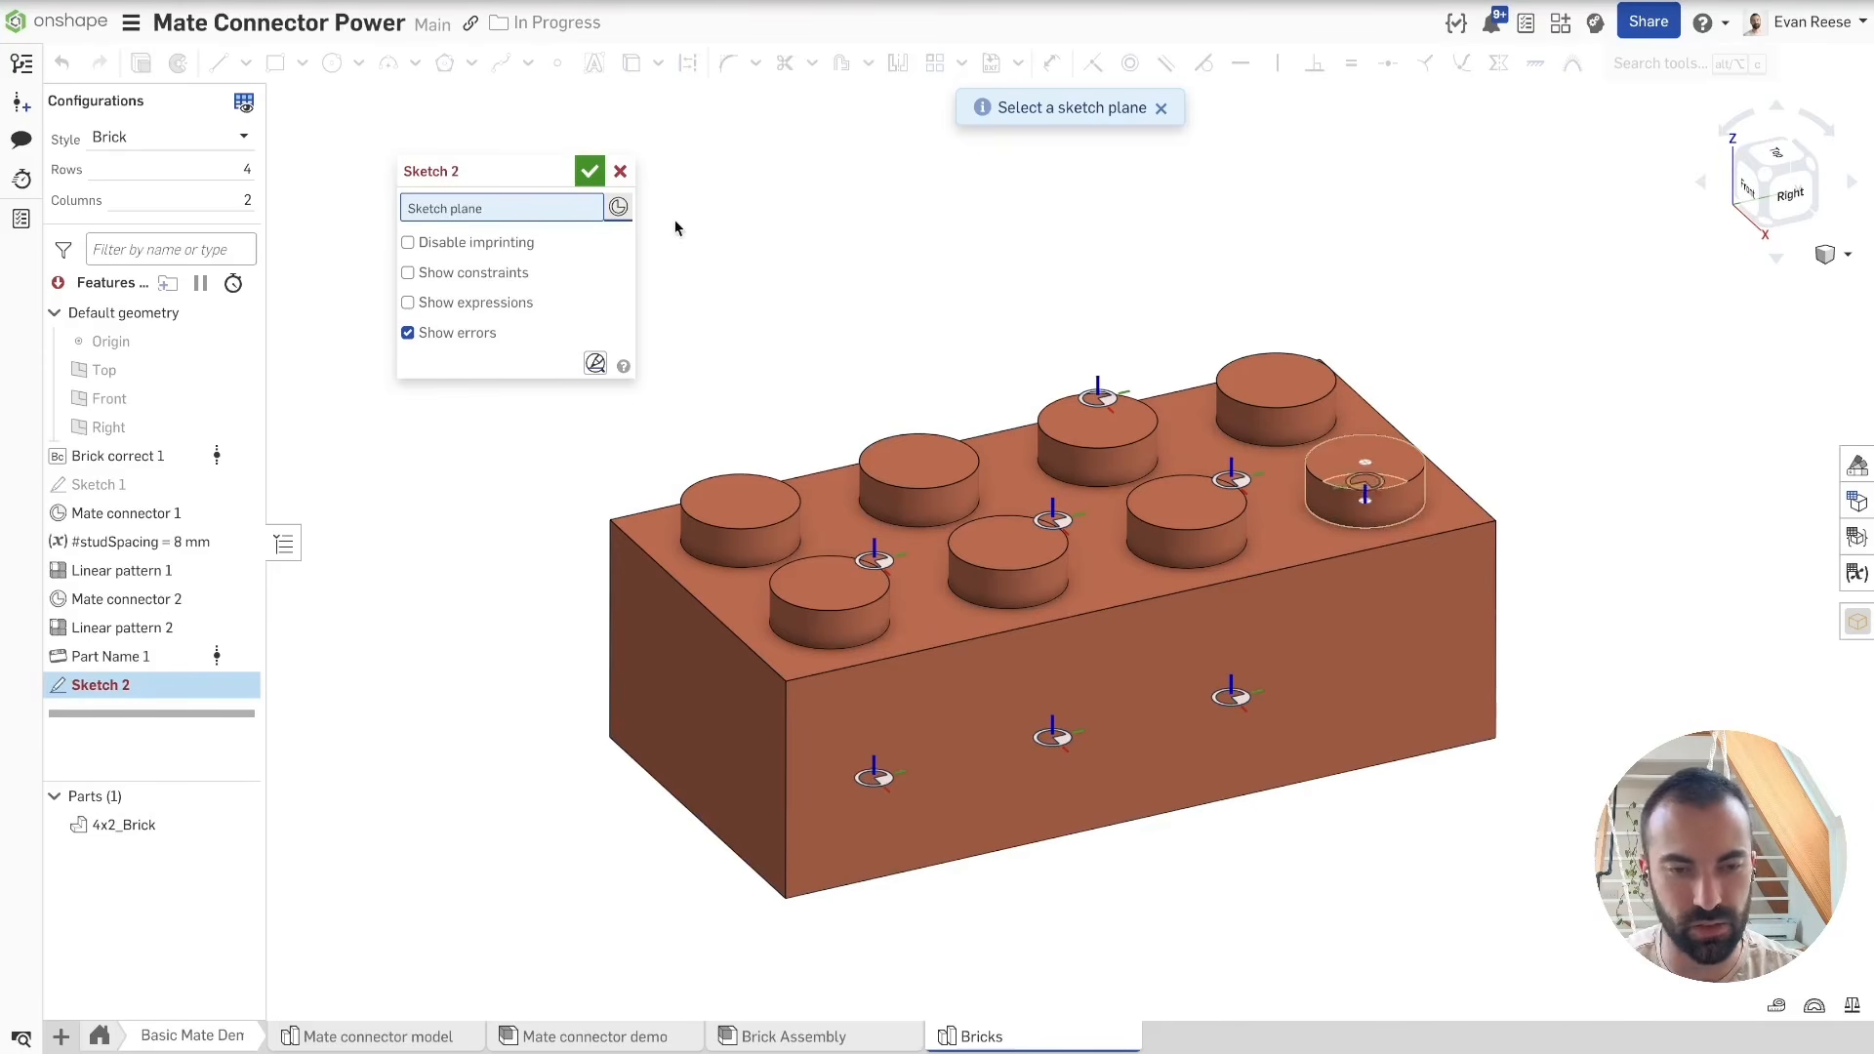
{"action": "left_click", "coordinate": [620, 171]}
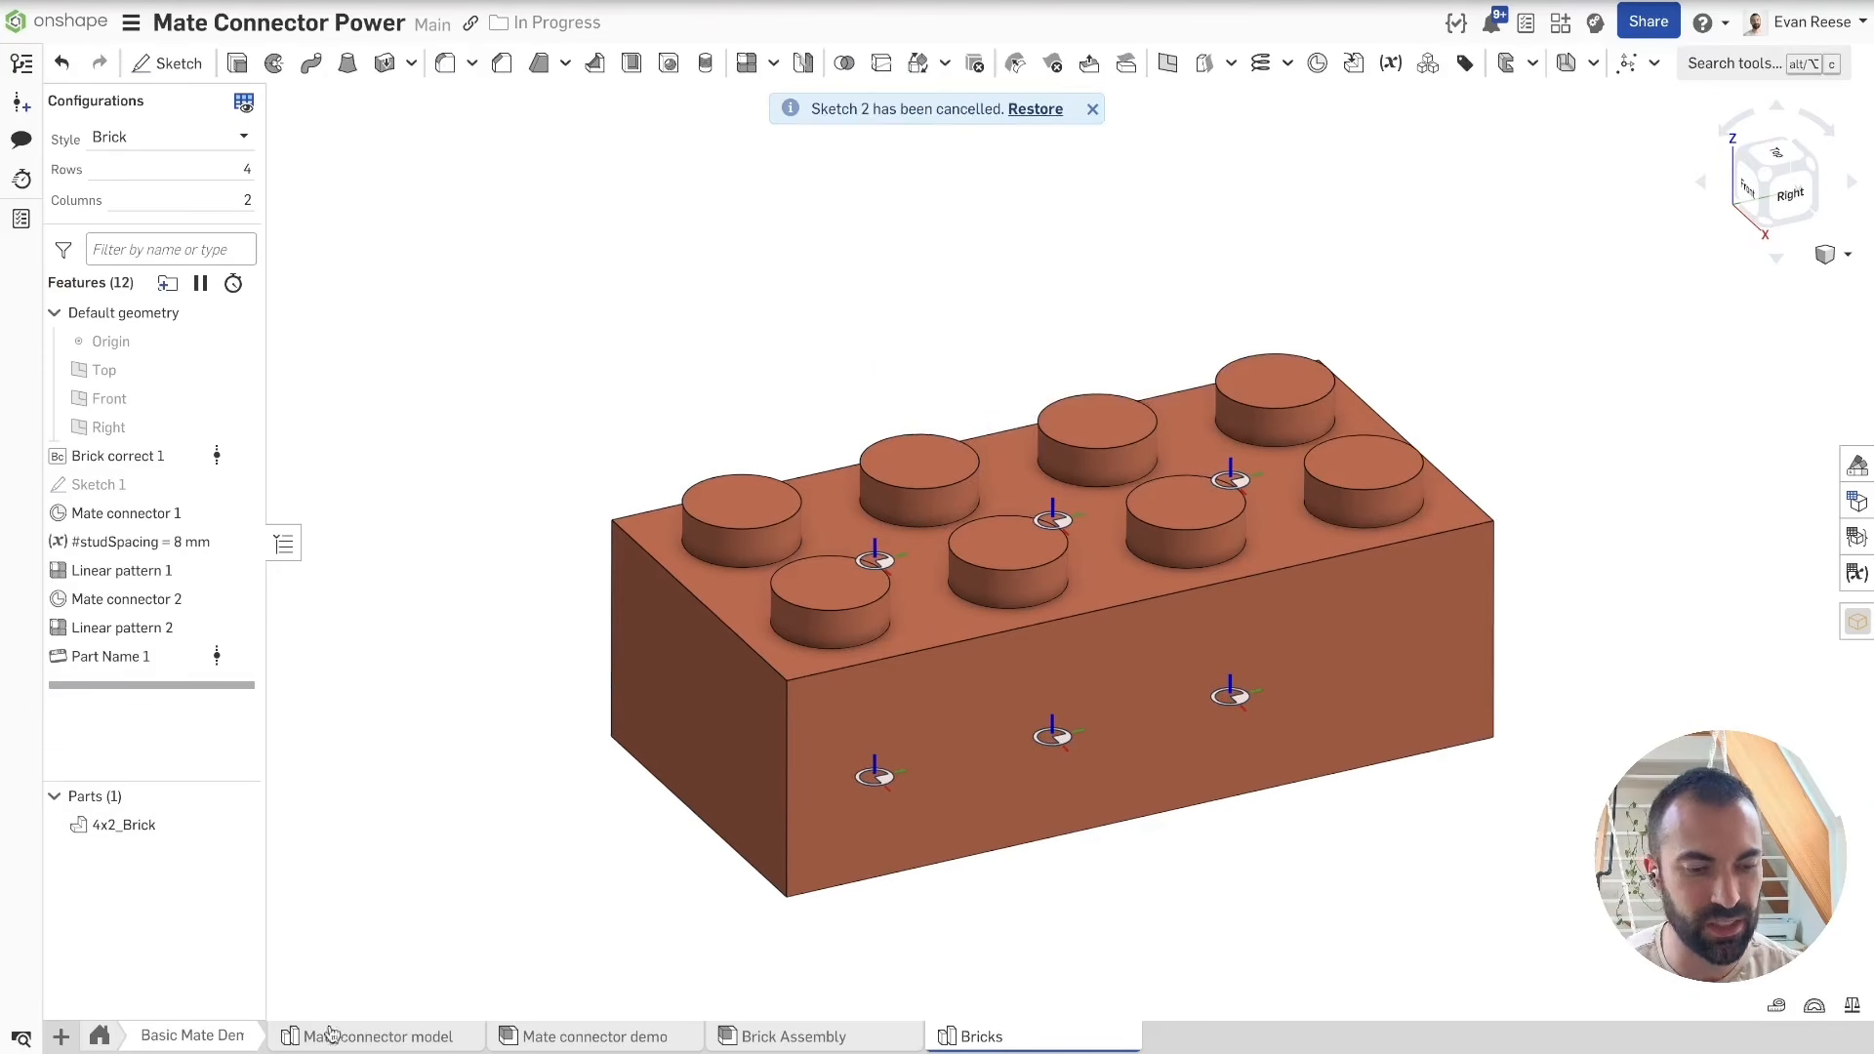
Step: Open the horn Part Studio in the Mates for modeling folder and inspect its freeform spline
{"action": "left_click", "coordinate": [110, 1039]}
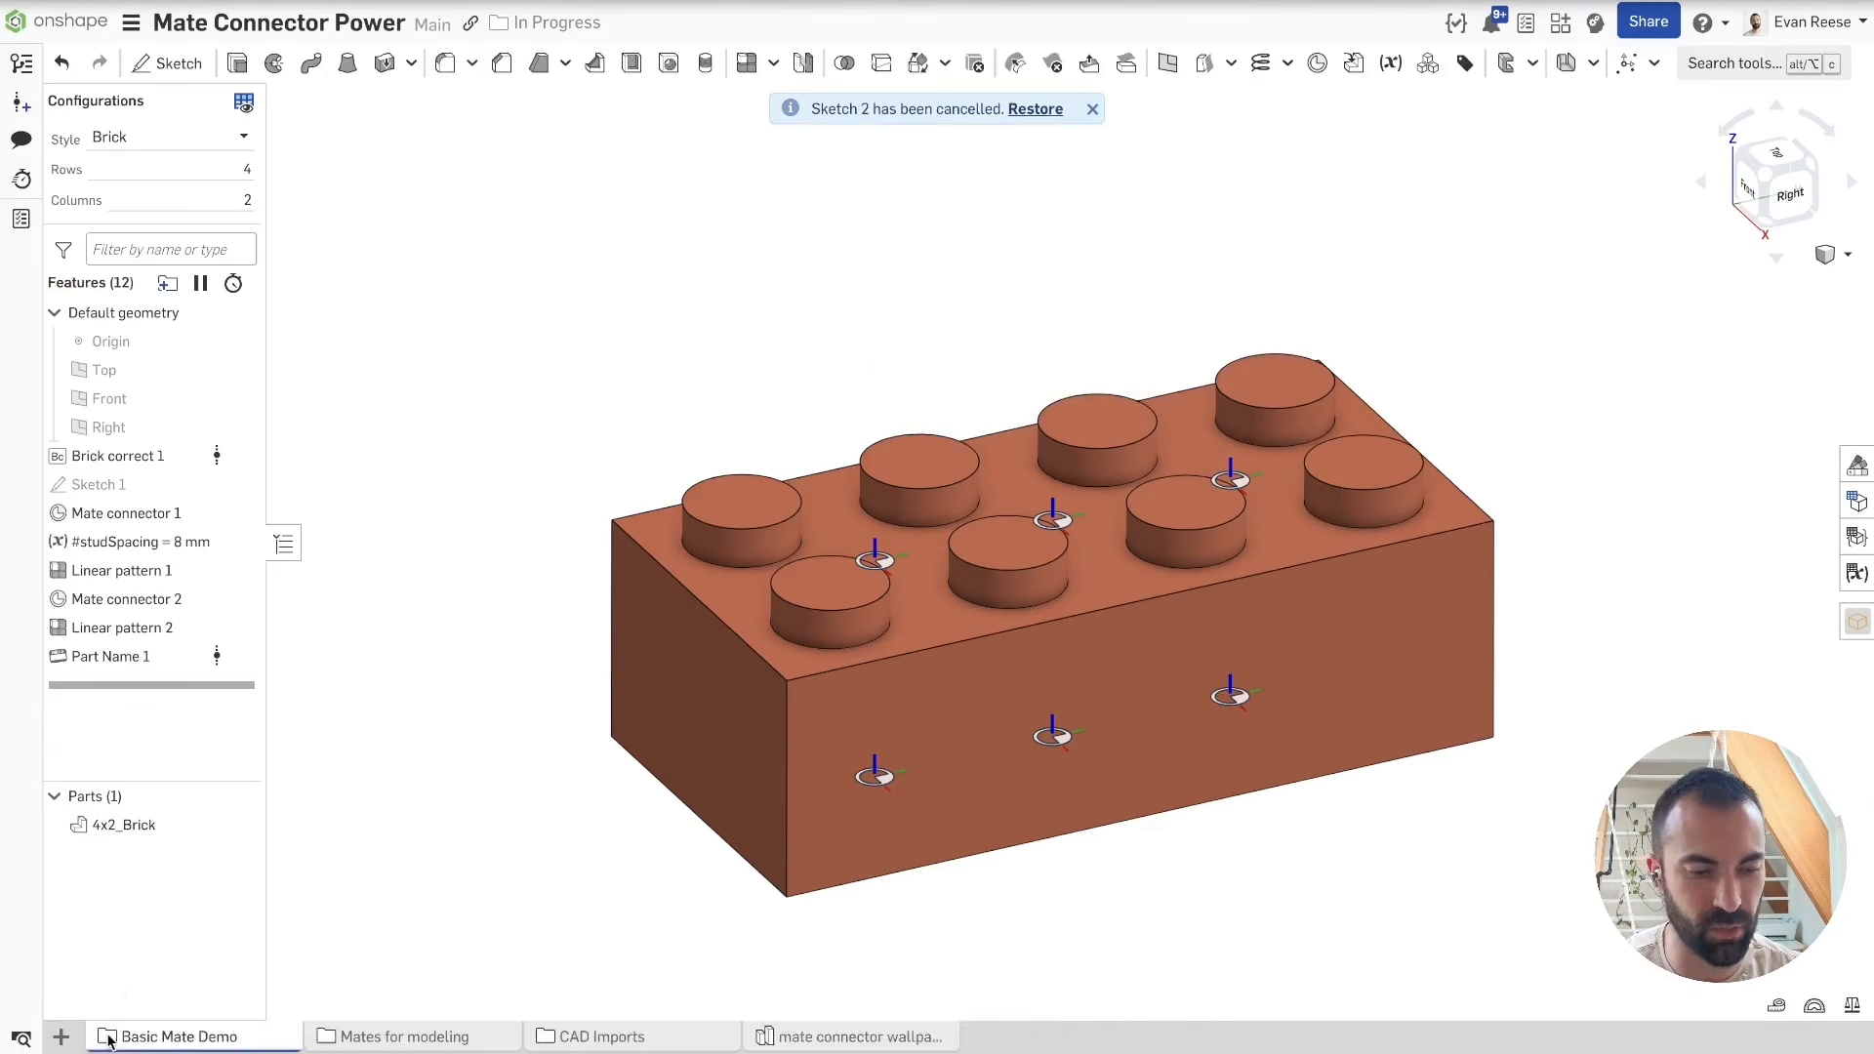
{"action": "left_click", "coordinate": [356, 1039]}
{"action": "right_click_drag", "start_coordinate": [570, 365], "coordinate": [1276, 452]}
{"action": "left_click", "coordinate": [1221, 331]}
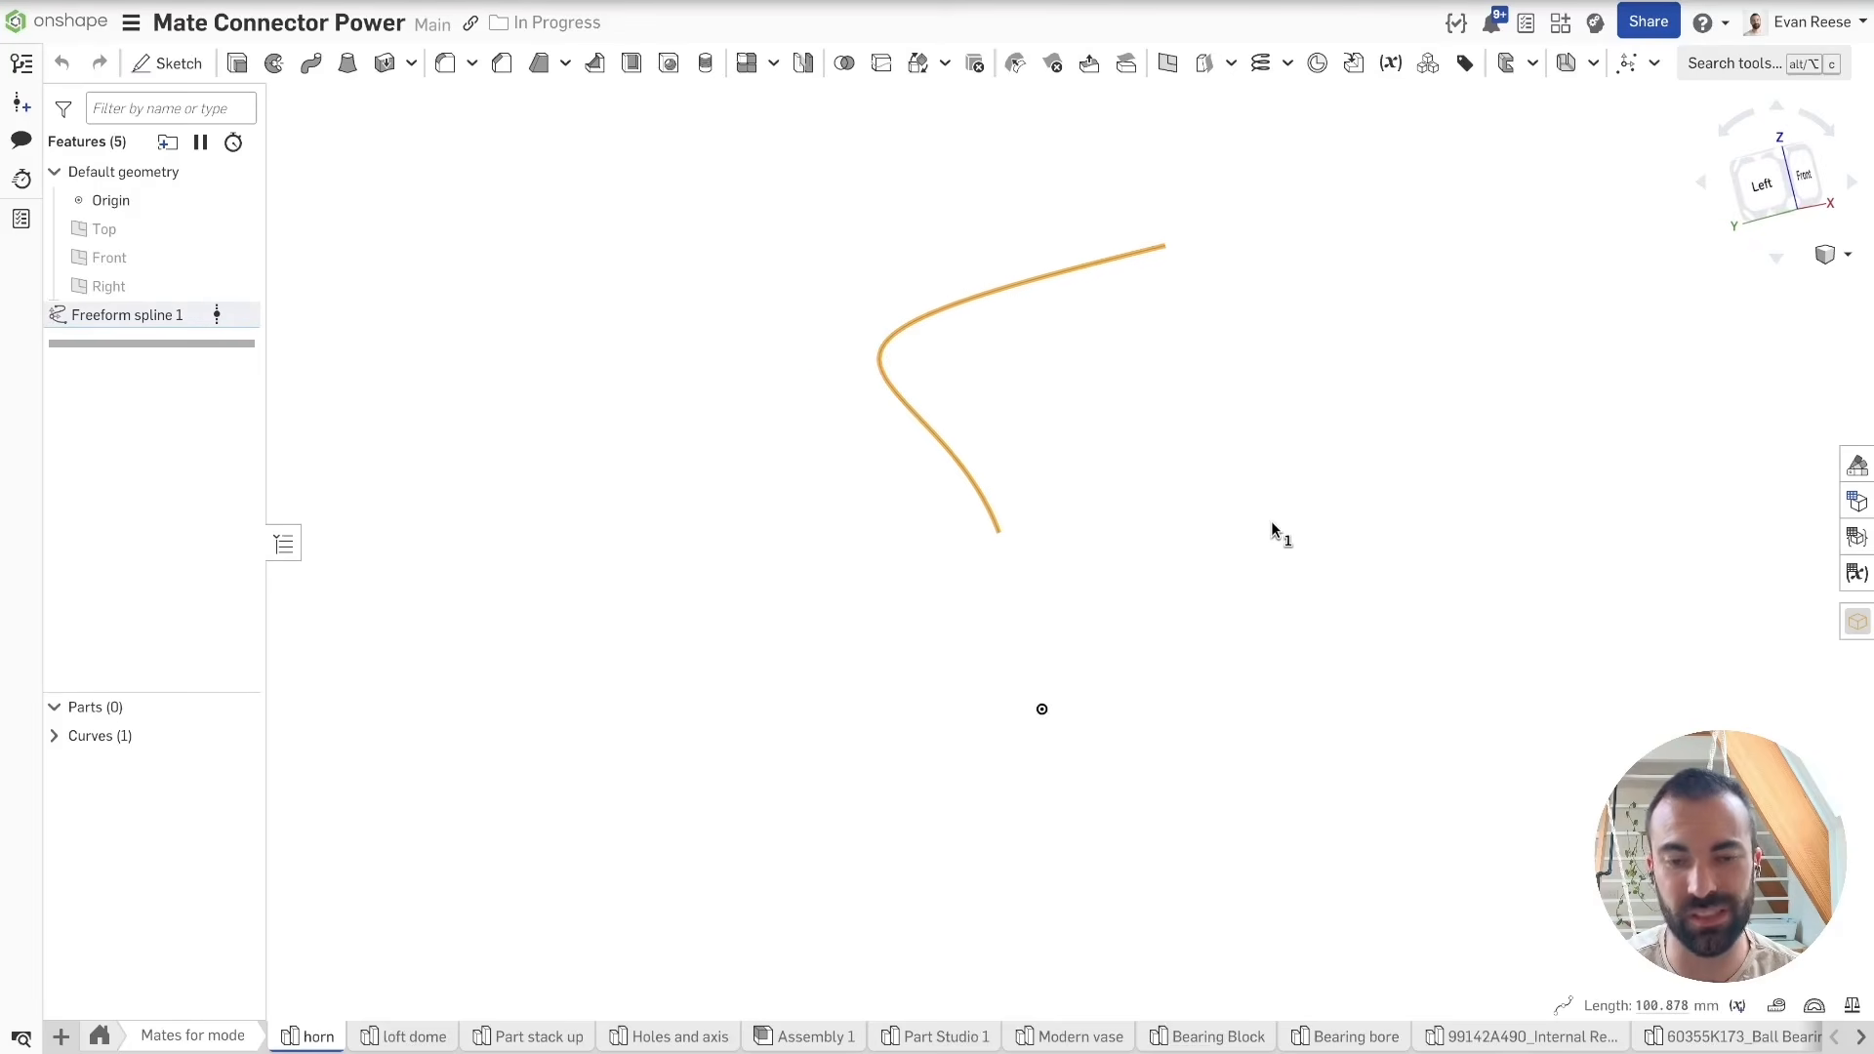
{"action": "right_click_drag", "start_coordinate": [1272, 520], "coordinate": [1270, 524]}
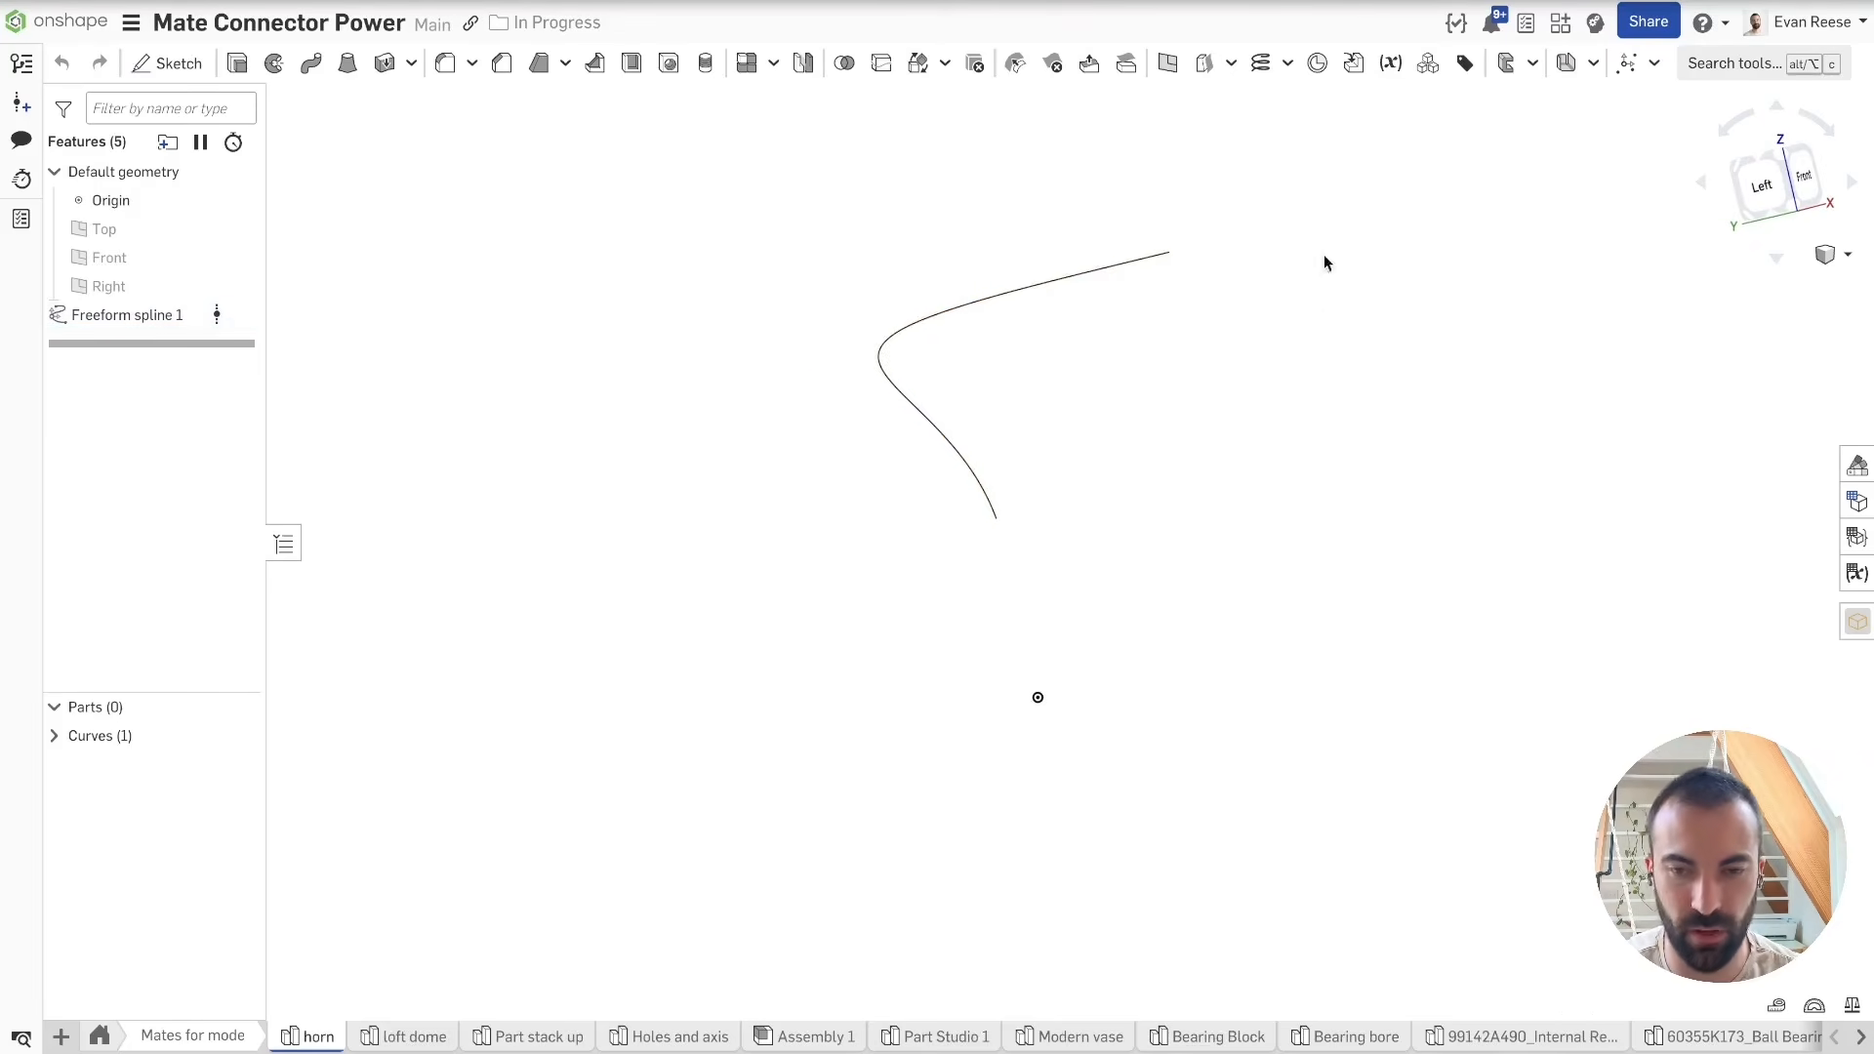
Step: Start a sketch on a mate connector inferred at the lower end of the freeform spline
{"action": "key", "text": "j"}
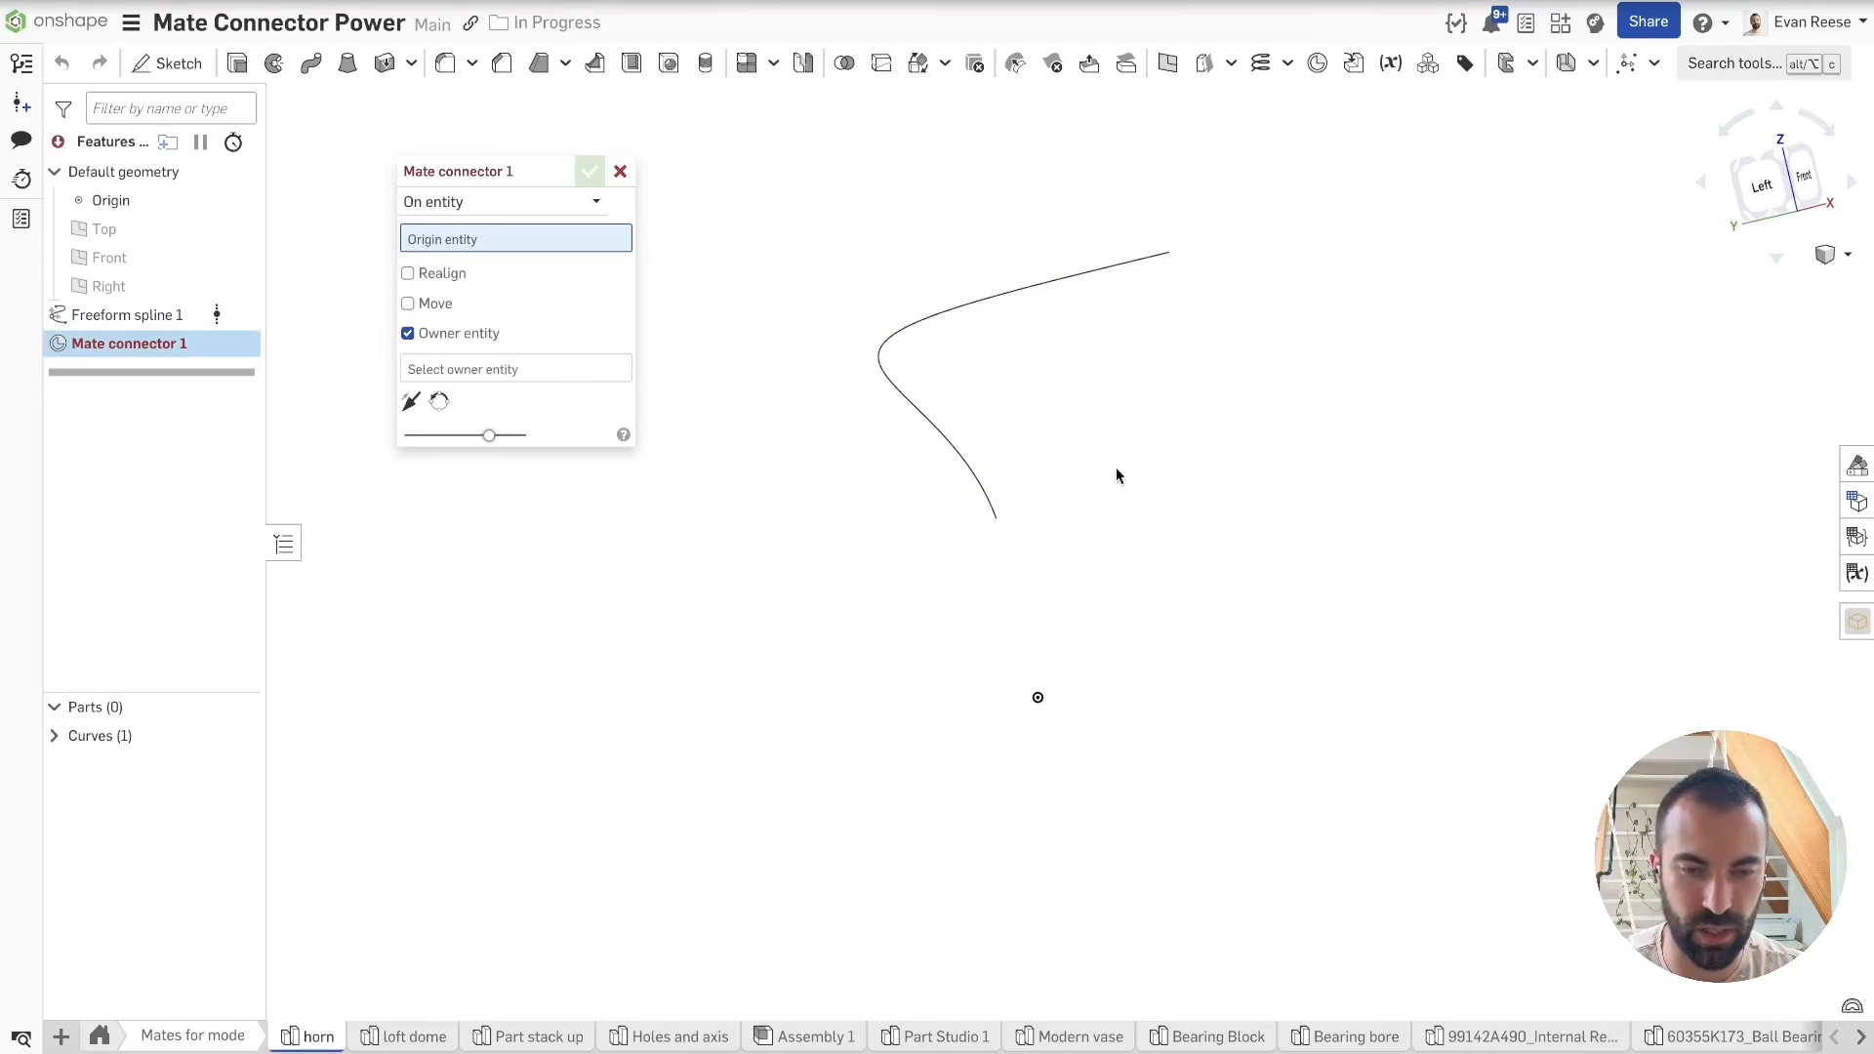
{"action": "left_click", "coordinate": [620, 173]}
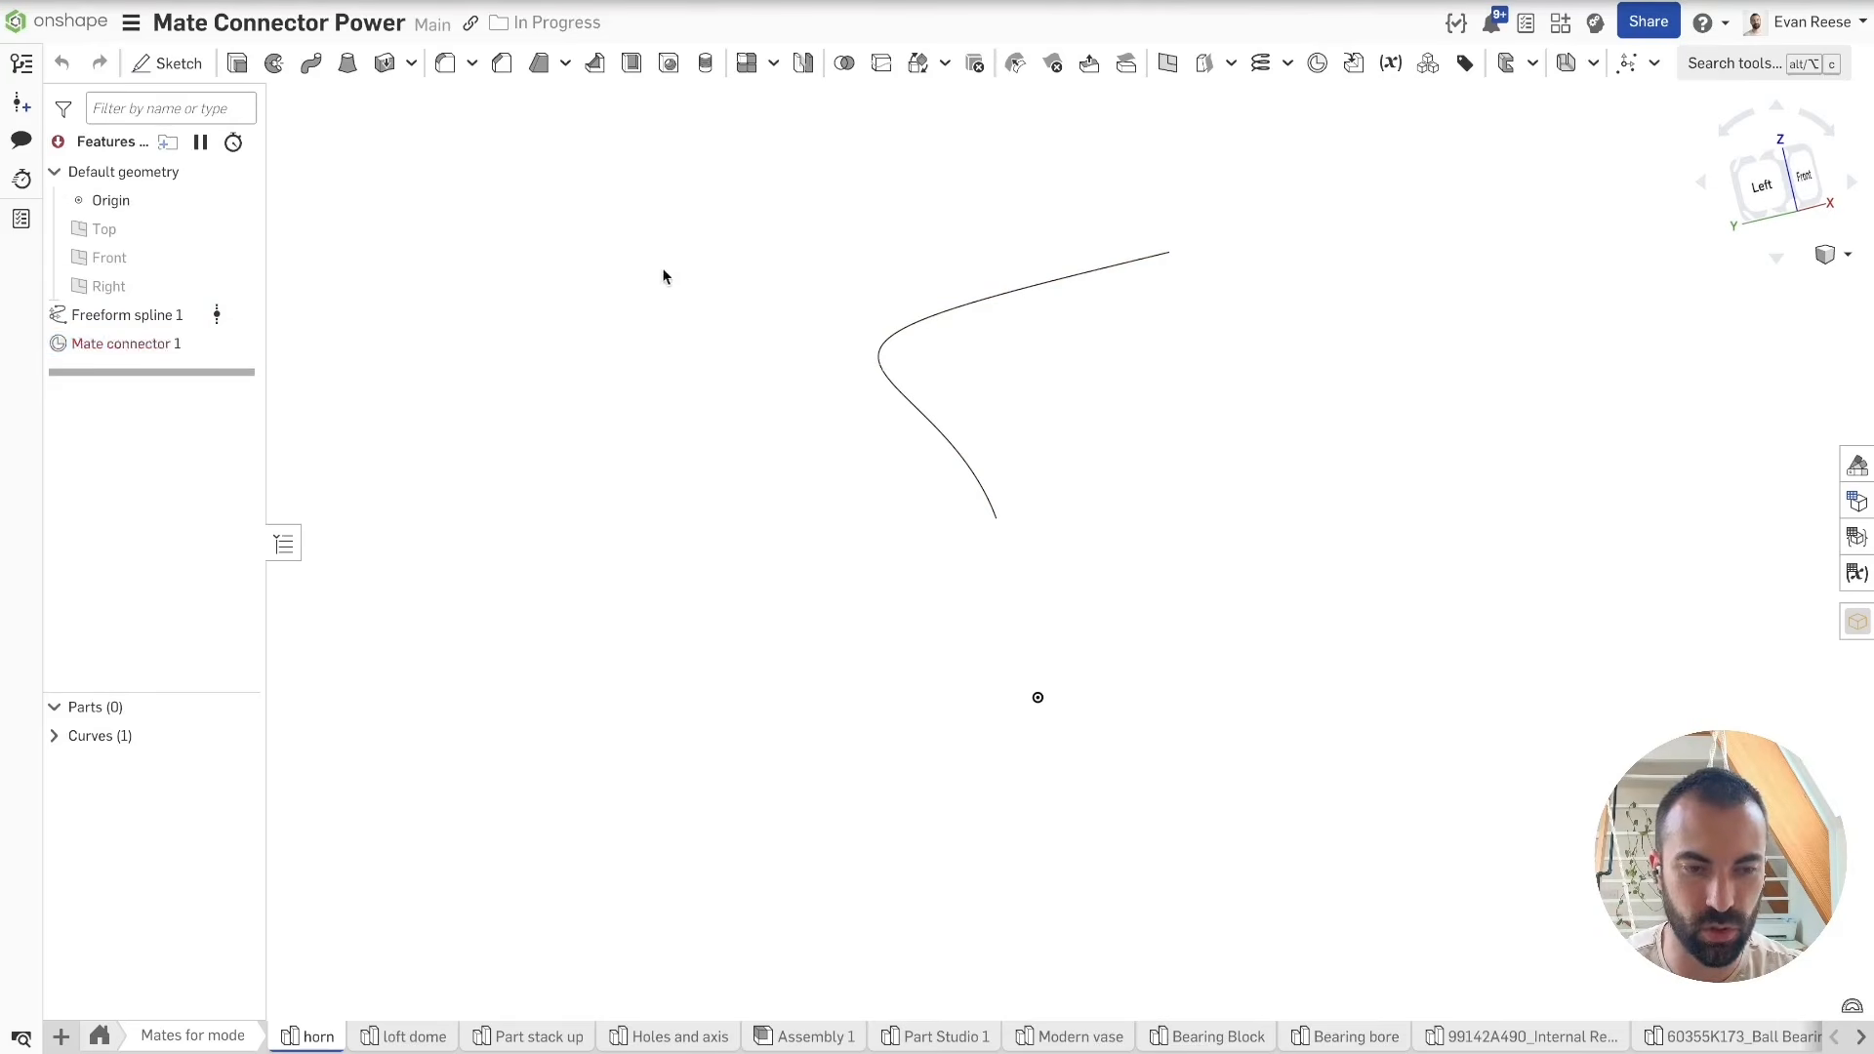
{"action": "key", "text": "shift+s"}
{"action": "left_click", "coordinate": [619, 207]}
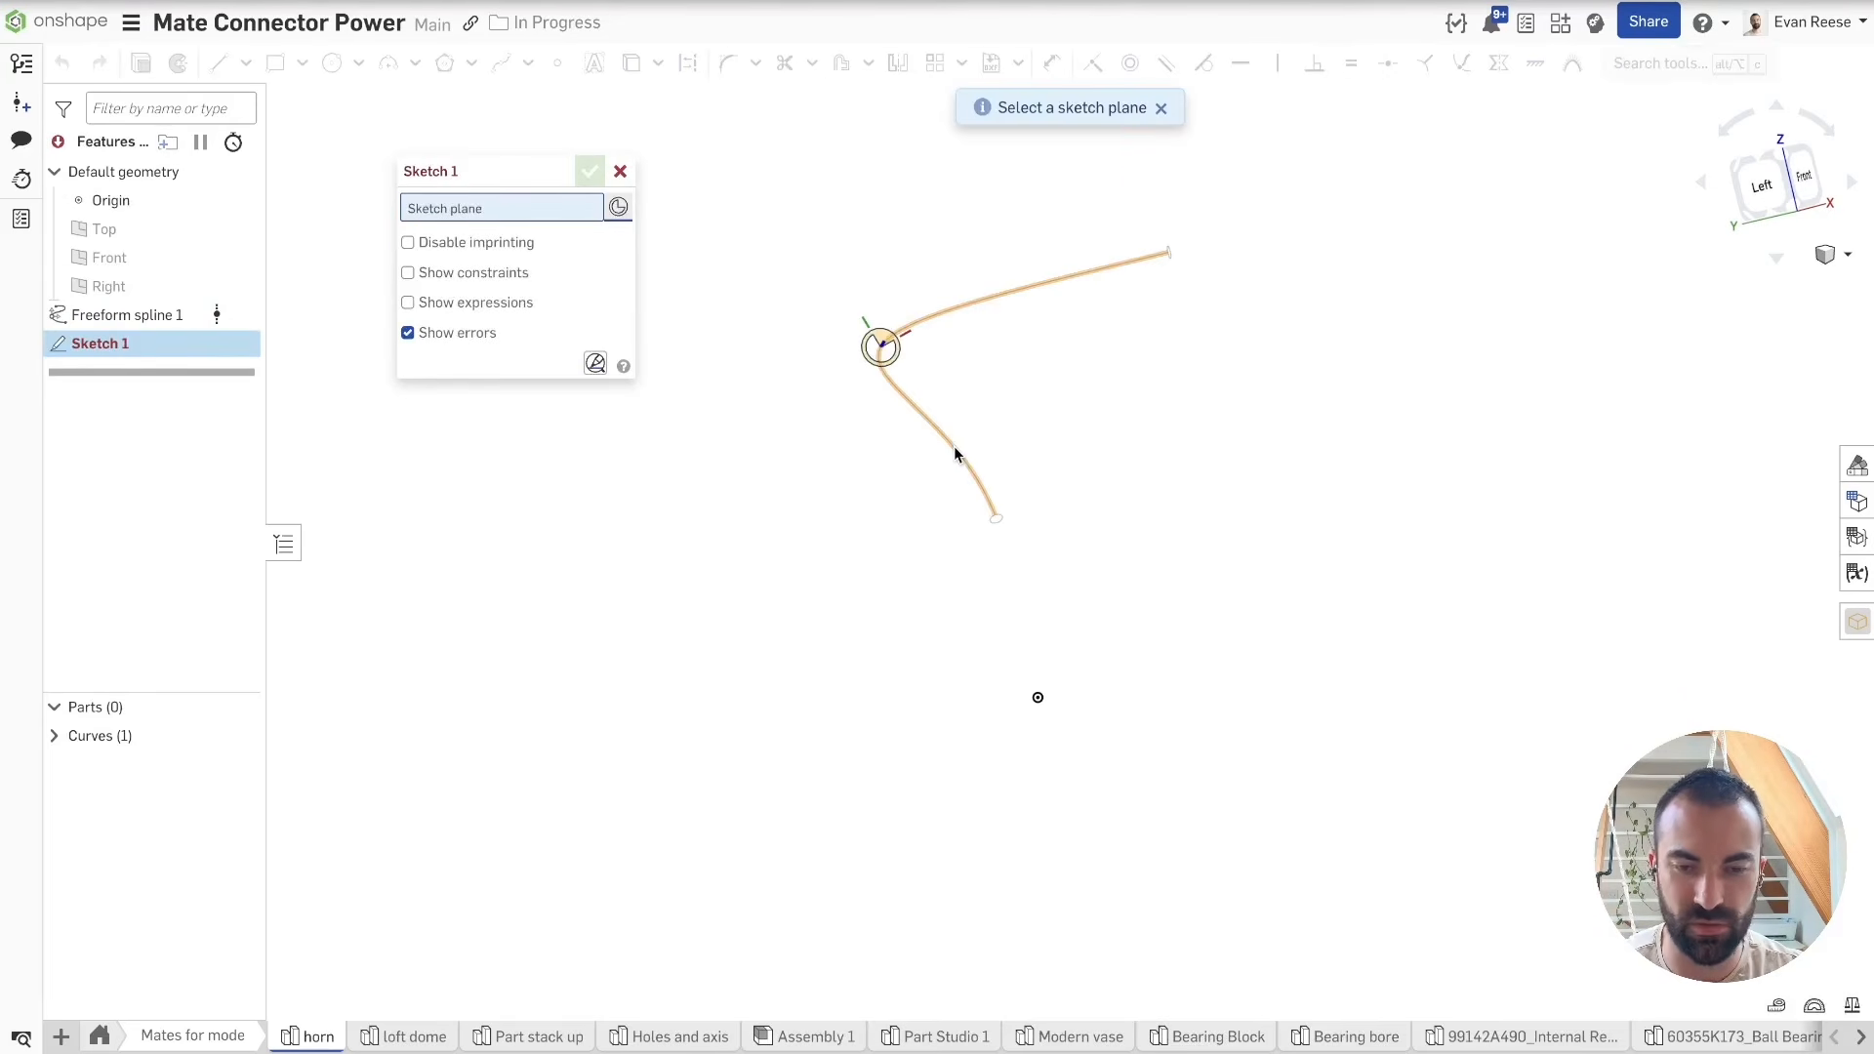
{"action": "left_click", "coordinate": [999, 510]}
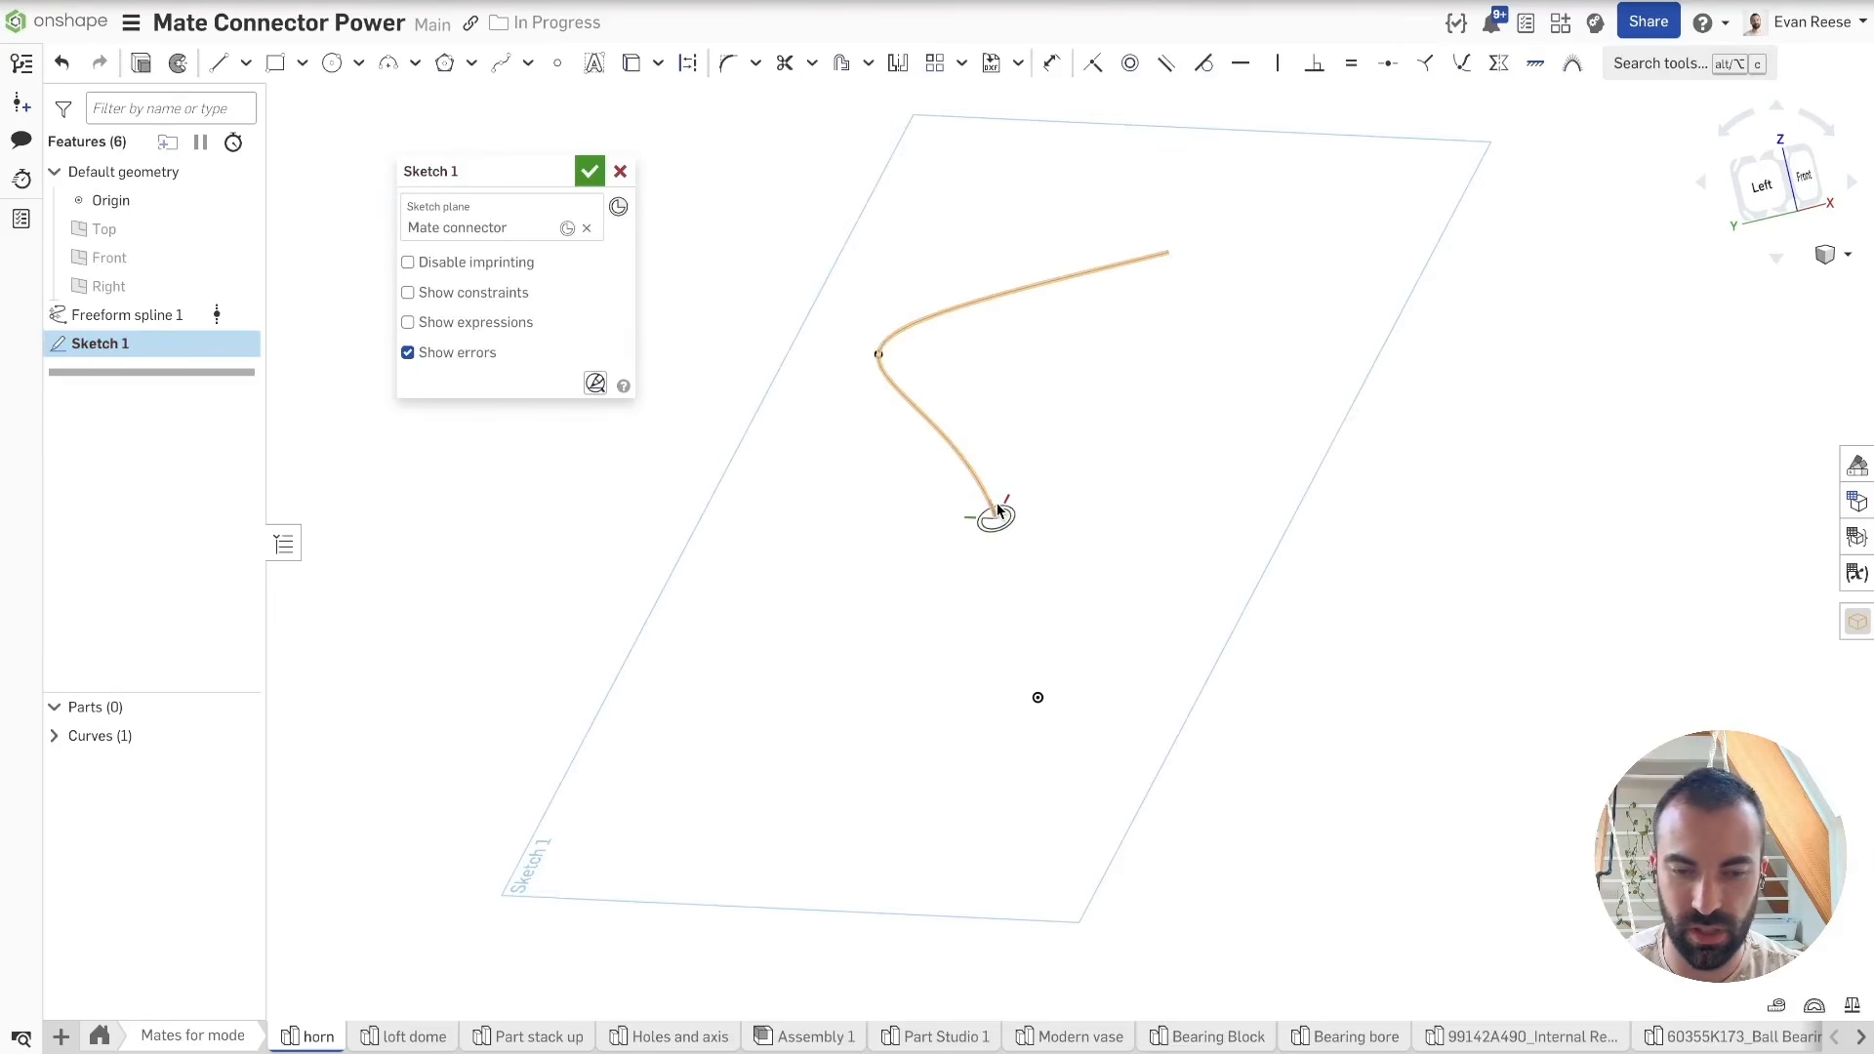
Step: Sketch a circle about 28 mm in diameter centred on the mate connector at the spline's end, and finish the sketch
{"action": "mouse_move", "coordinate": [993, 496]}
{"action": "right_mouse_down"}
{"action": "mouse_move", "coordinate": [1105, 547]}
{"action": "mouse_move", "coordinate": [1113, 590]}
{"action": "mouse_move", "coordinate": [1276, 597]}
{"action": "mouse_move", "coordinate": [1242, 614]}
{"action": "mouse_move", "coordinate": [1067, 540]}
{"action": "mouse_move", "coordinate": [973, 586]}
{"action": "right_mouse_up"}
{"action": "key", "text": "c"}
{"action": "left_click_drag", "start_coordinate": [947, 555], "coordinate": [860, 534]}
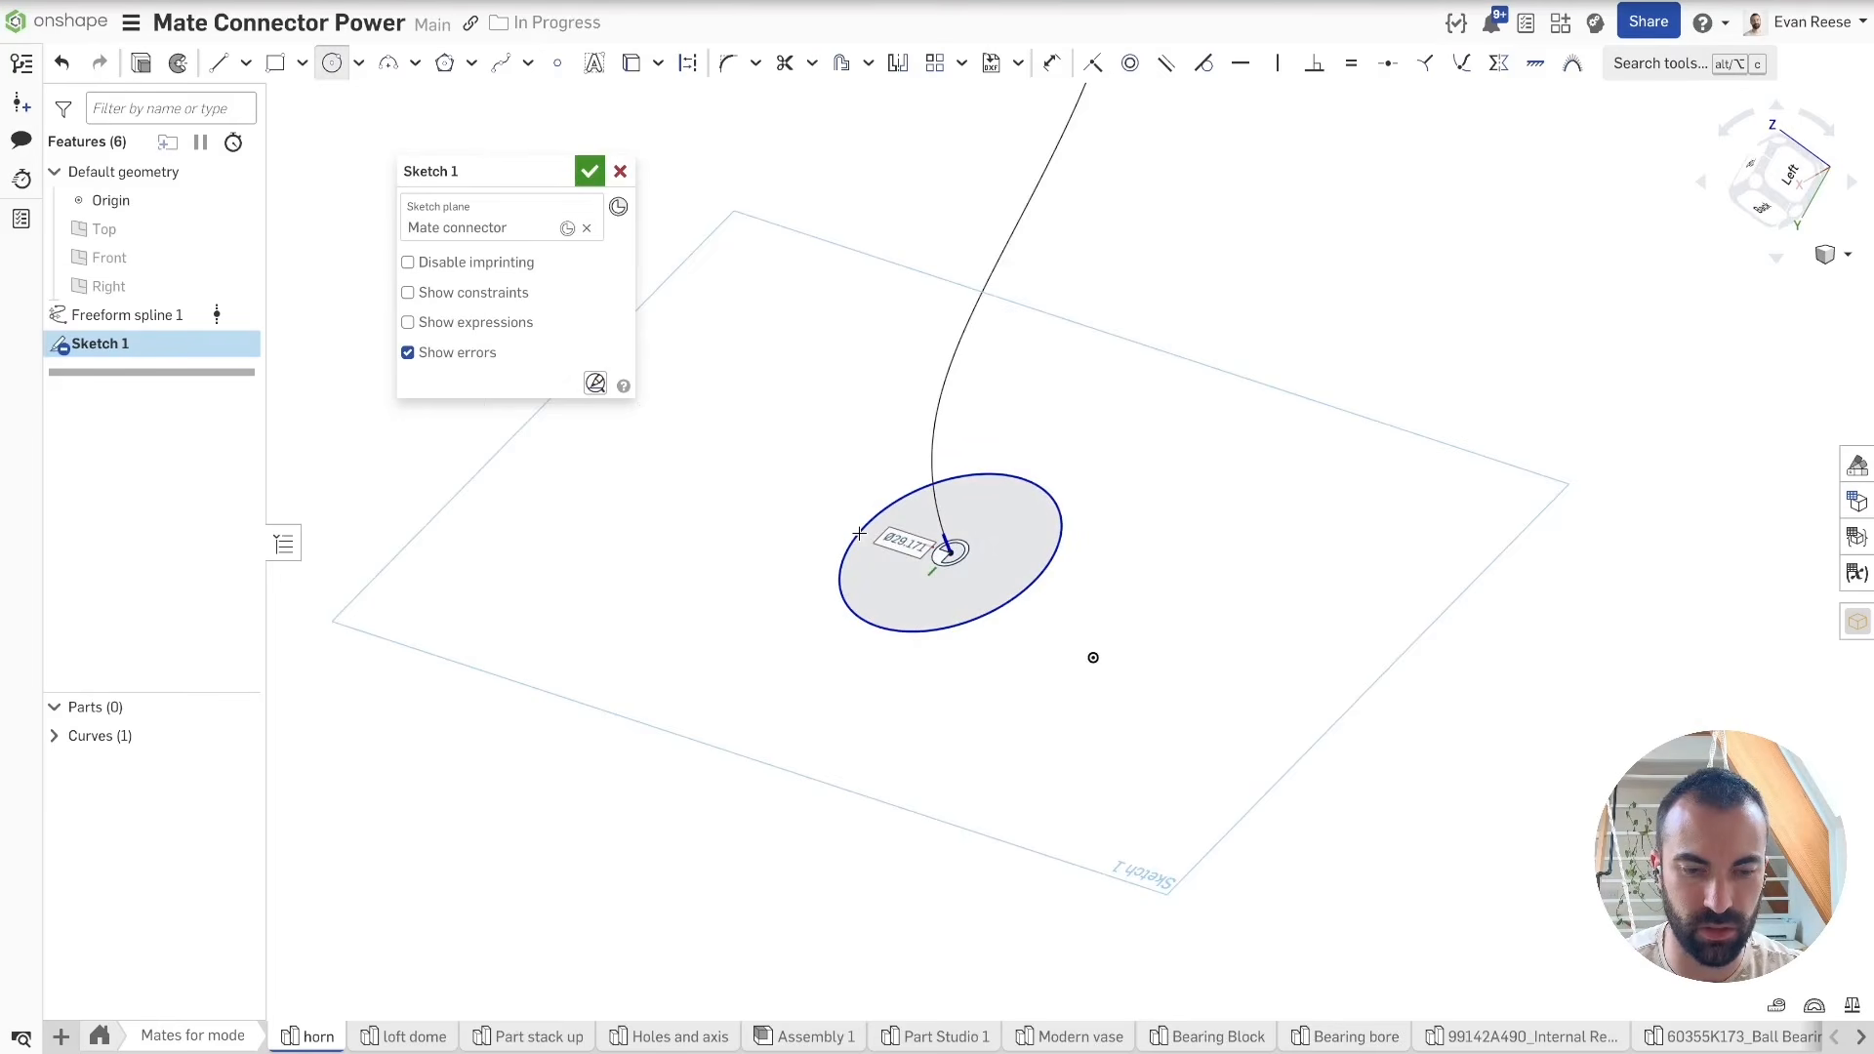
{"action": "left_click", "coordinate": [590, 170]}
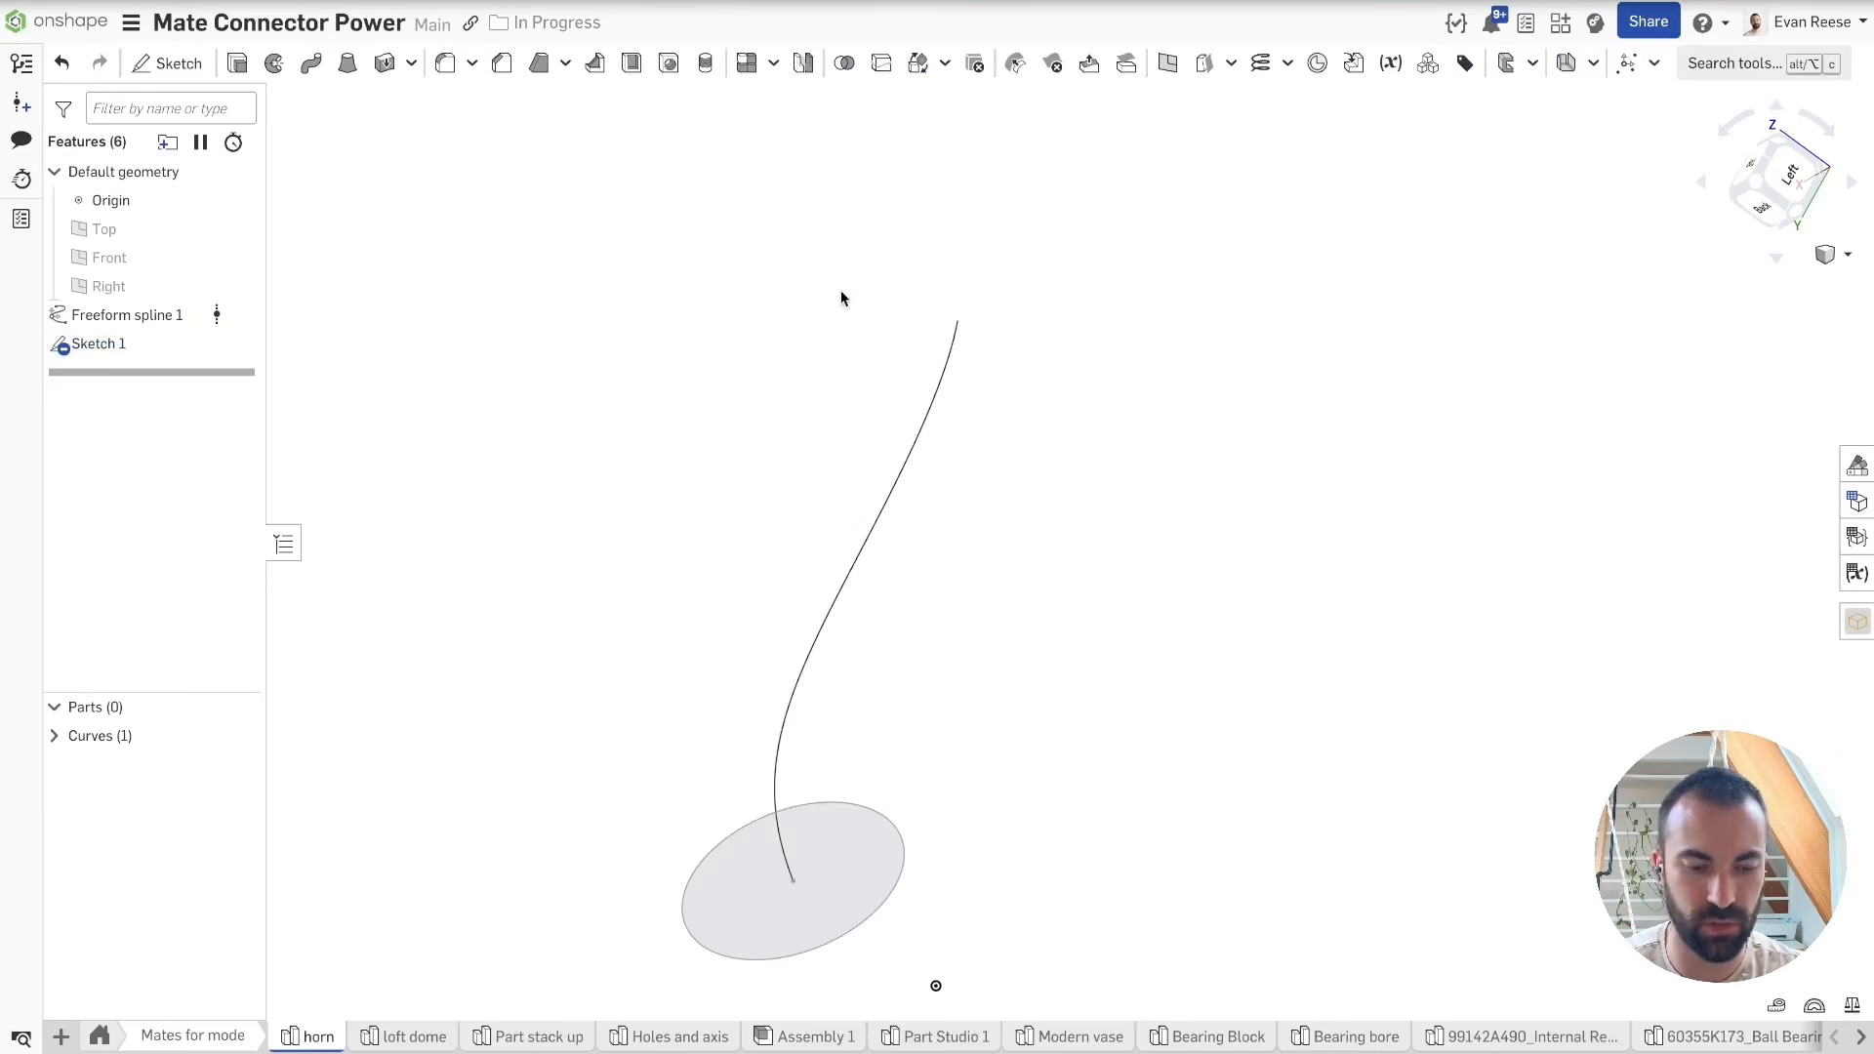
Step: Create a second sketch on a mate connector at the spline's other end, containing a single point at its origin
{"action": "key", "text": "shift+s"}
{"action": "left_click", "coordinate": [619, 208]}
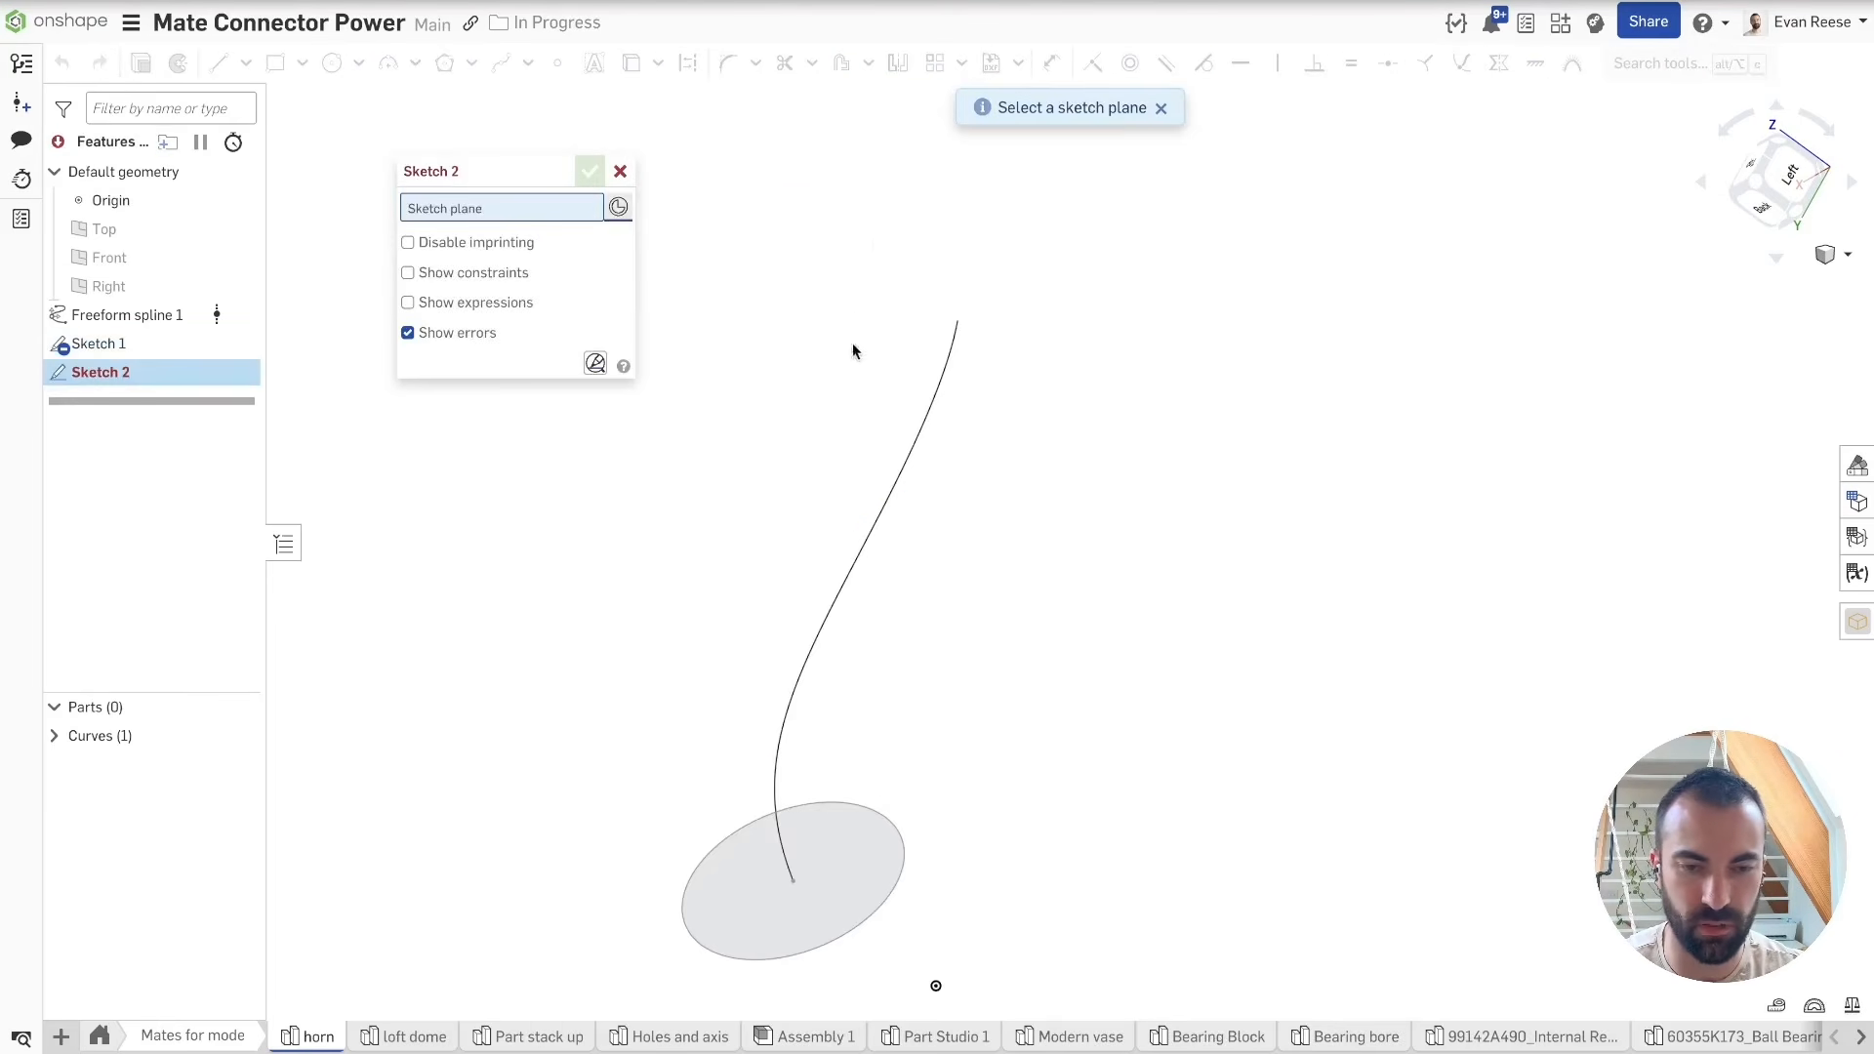
{"action": "left_click", "coordinate": [954, 353]}
{"action": "mouse_move", "coordinate": [954, 353]}
{"action": "right_mouse_down"}
{"action": "mouse_move", "coordinate": [1072, 379]}
{"action": "mouse_move", "coordinate": [1064, 409]}
{"action": "right_mouse_up"}
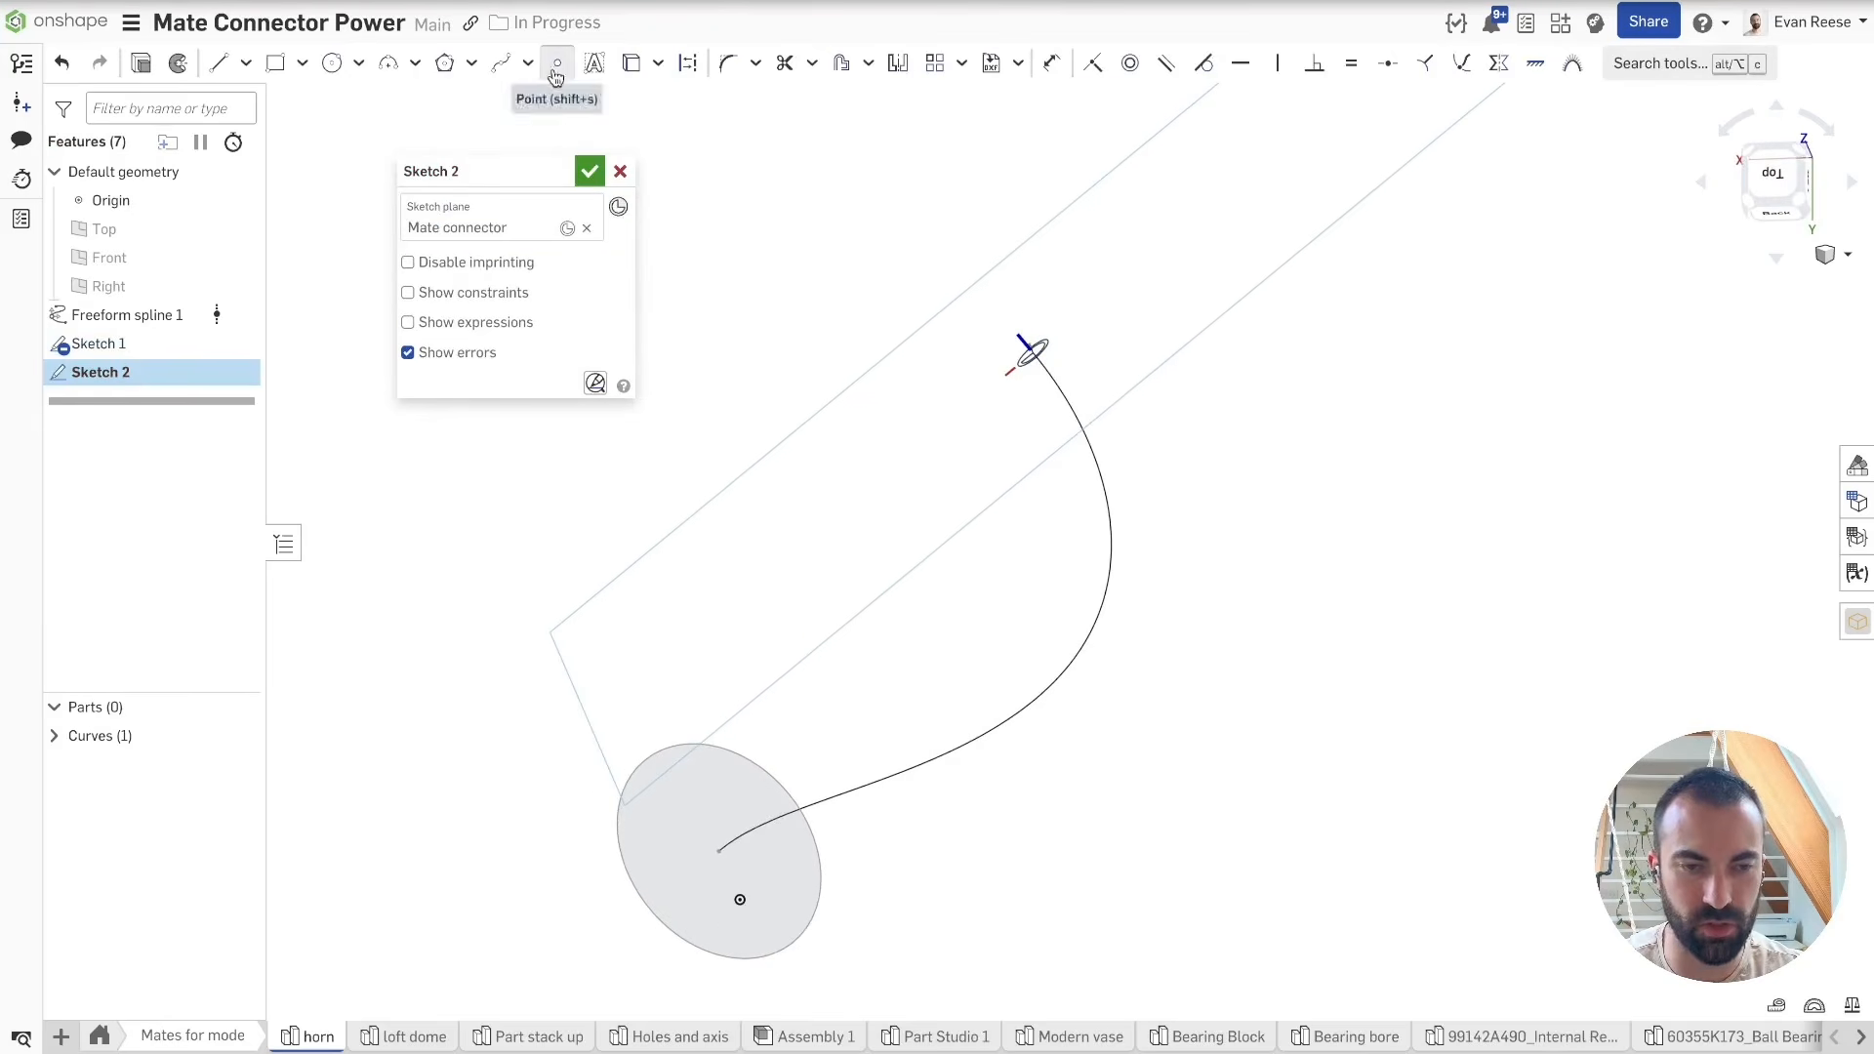
{"action": "left_click", "coordinate": [557, 69]}
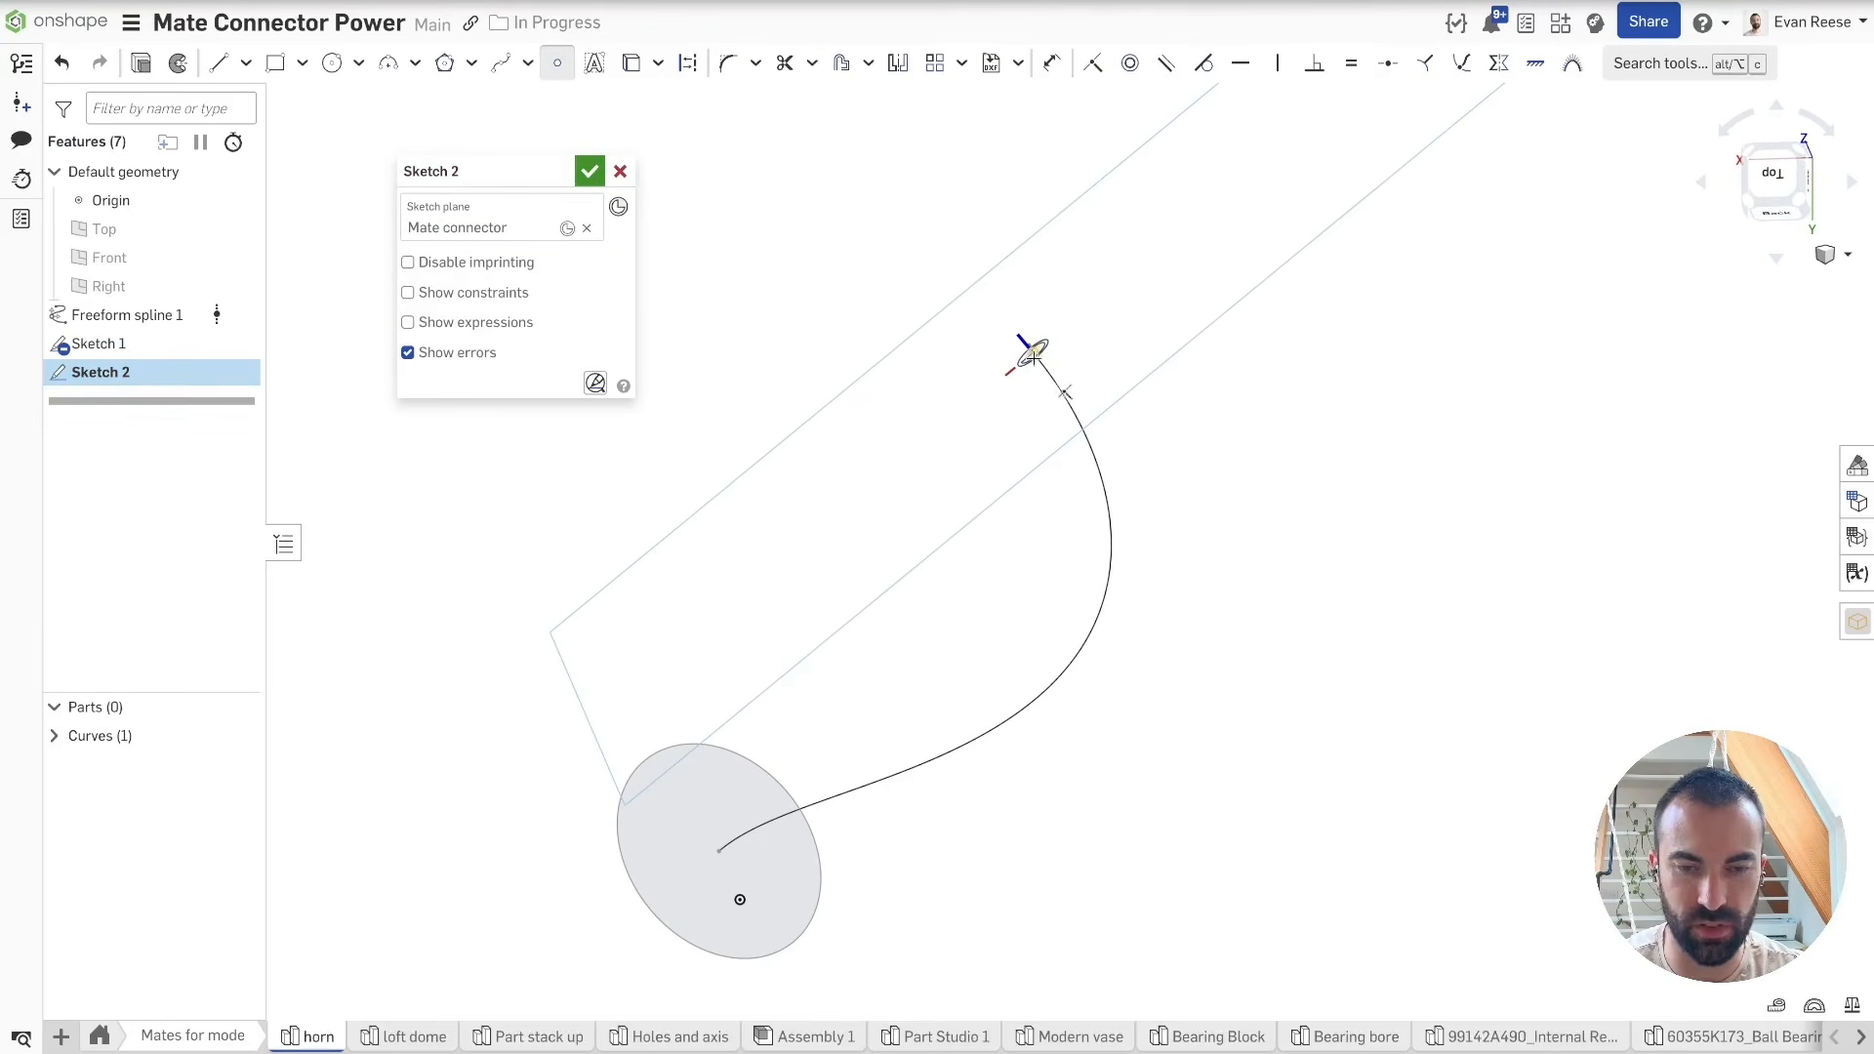
{"action": "left_click", "coordinate": [590, 172]}
Step: Loft a new solid from the circle to the tip point, using the freeform spline as its path
{"action": "left_click", "coordinate": [347, 63]}
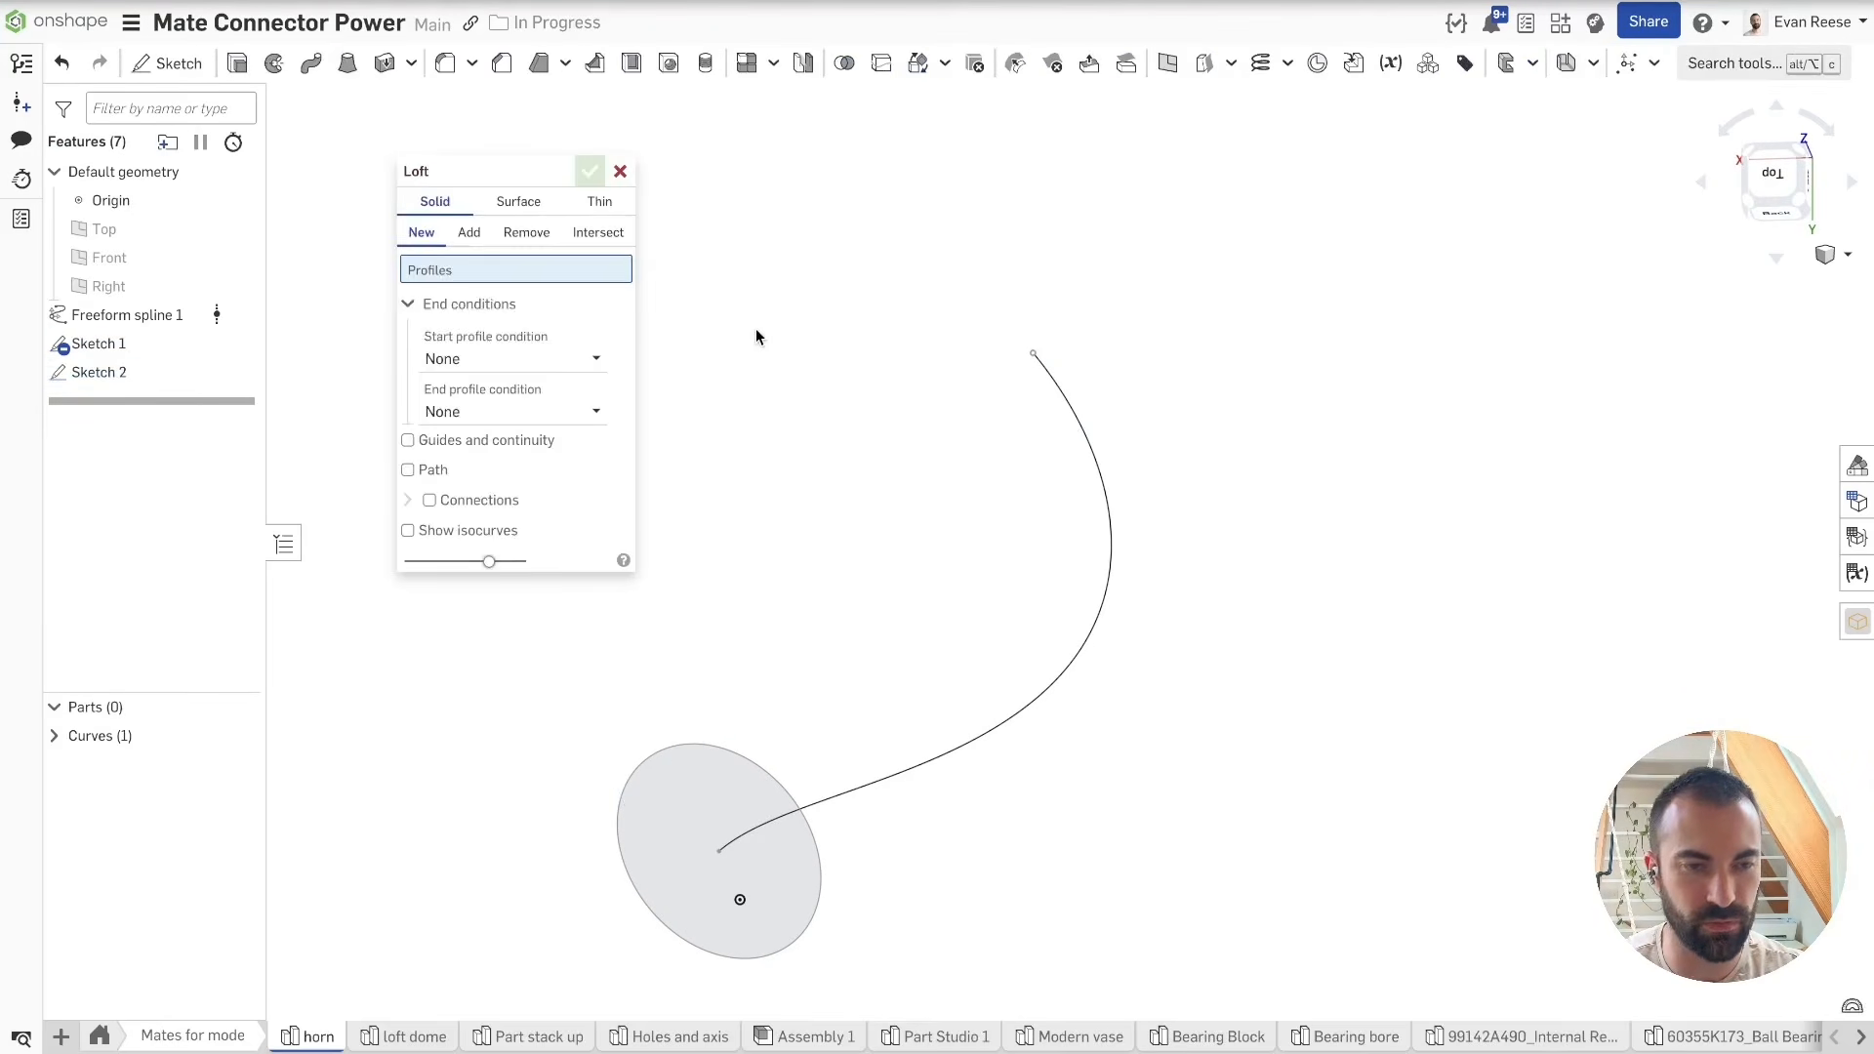
{"action": "left_click", "coordinate": [691, 749]}
{"action": "left_click", "coordinate": [1034, 351]}
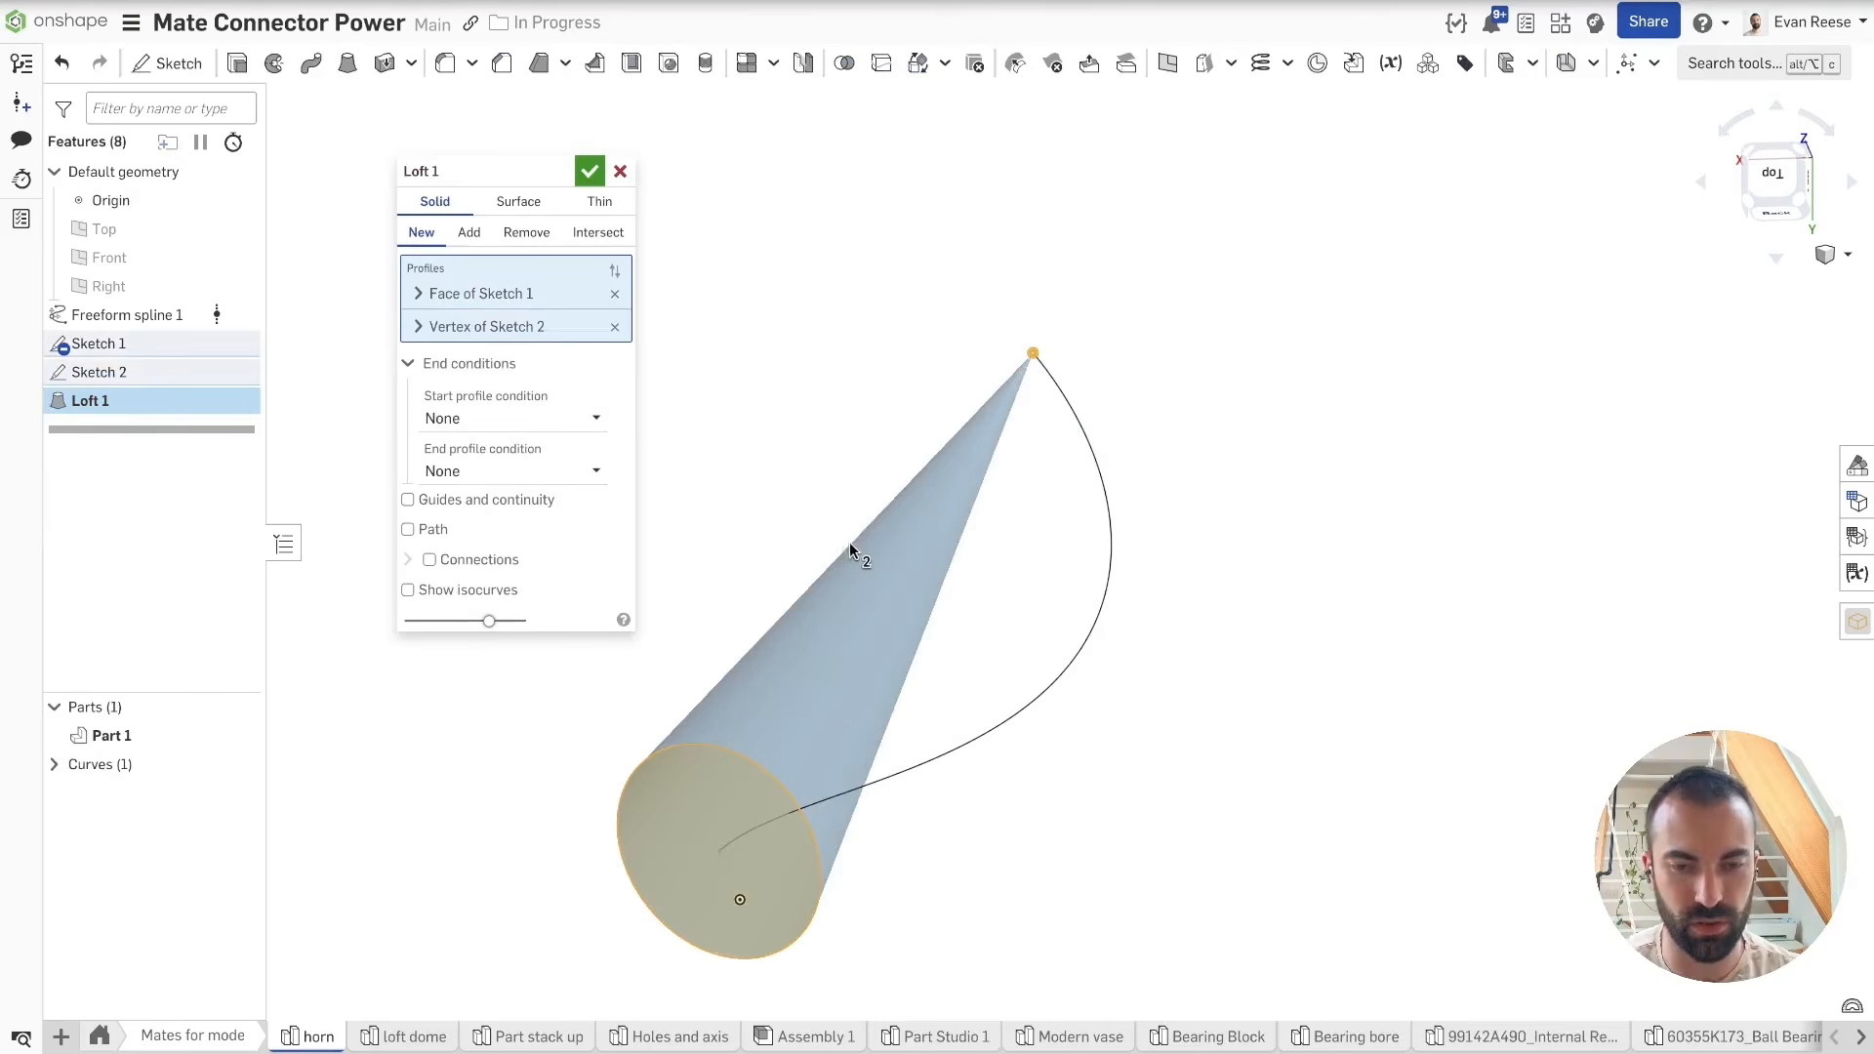
{"action": "right_click_drag", "start_coordinate": [894, 541], "coordinate": [928, 530]}
{"action": "left_click", "coordinate": [473, 530]}
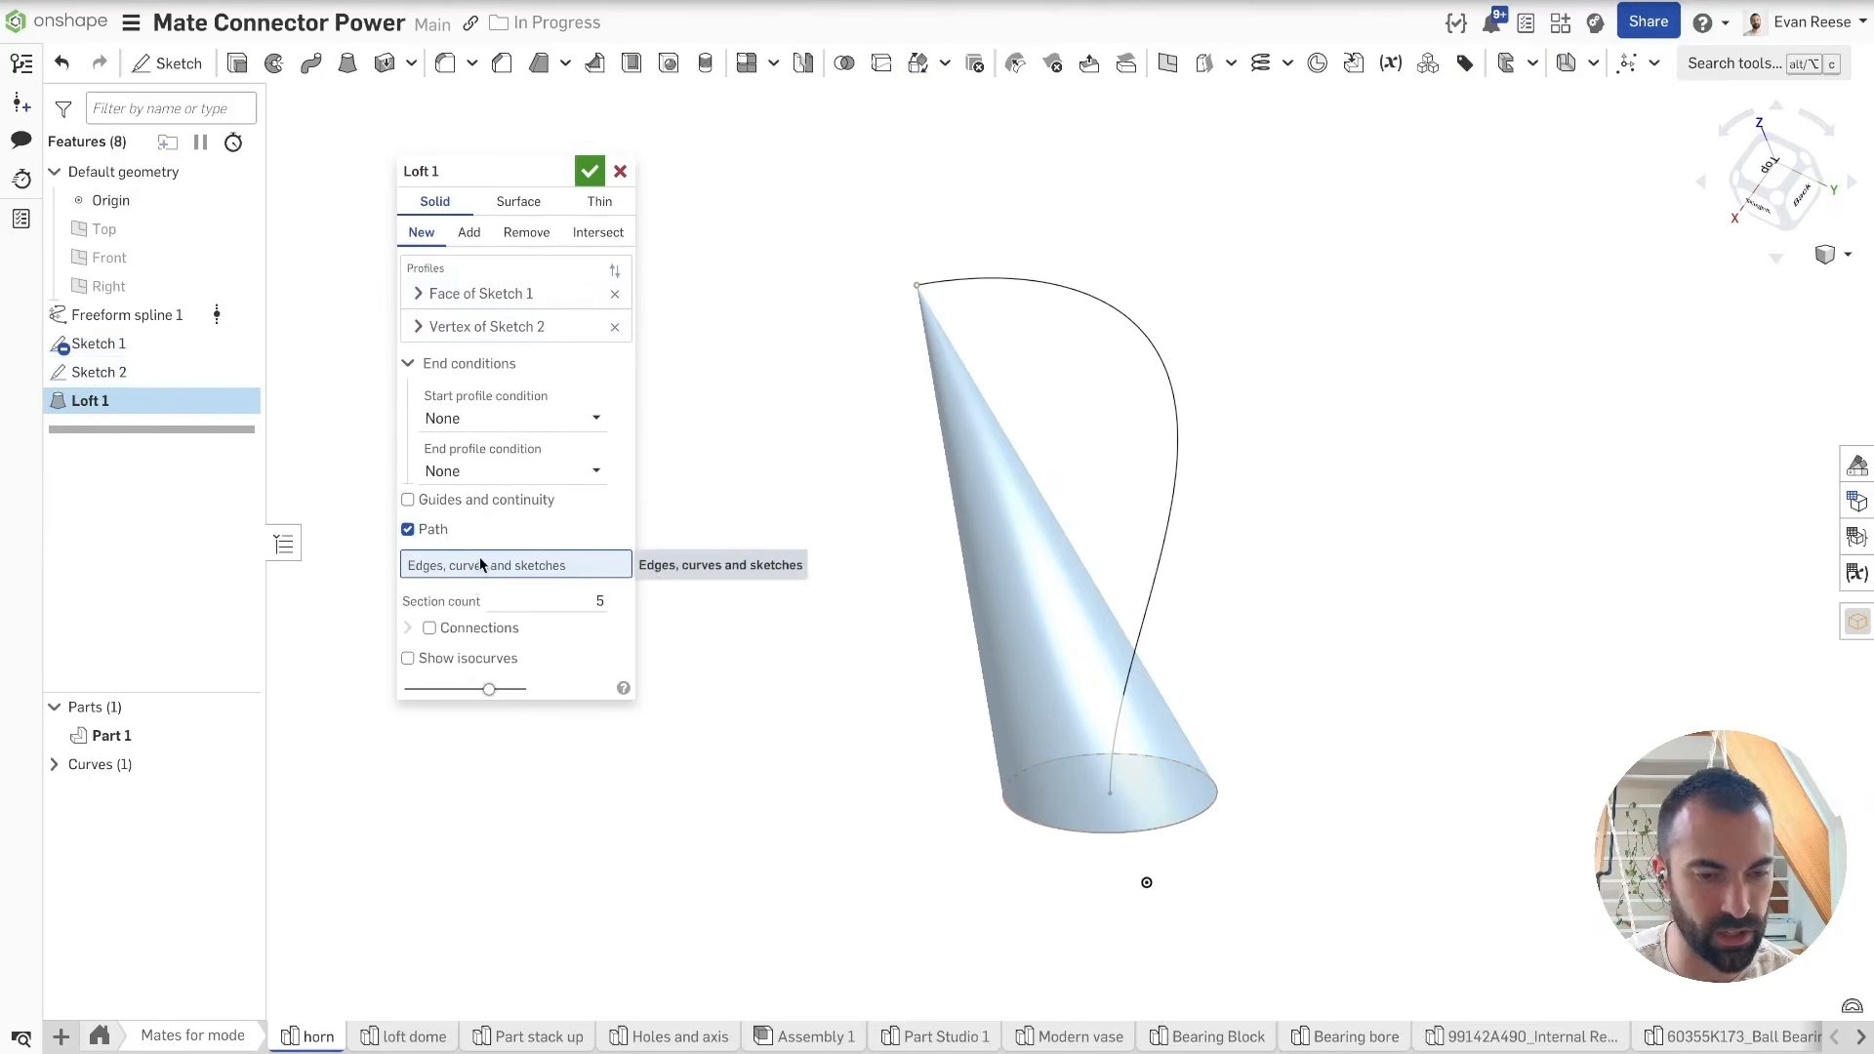
{"action": "left_click", "coordinate": [1111, 315]}
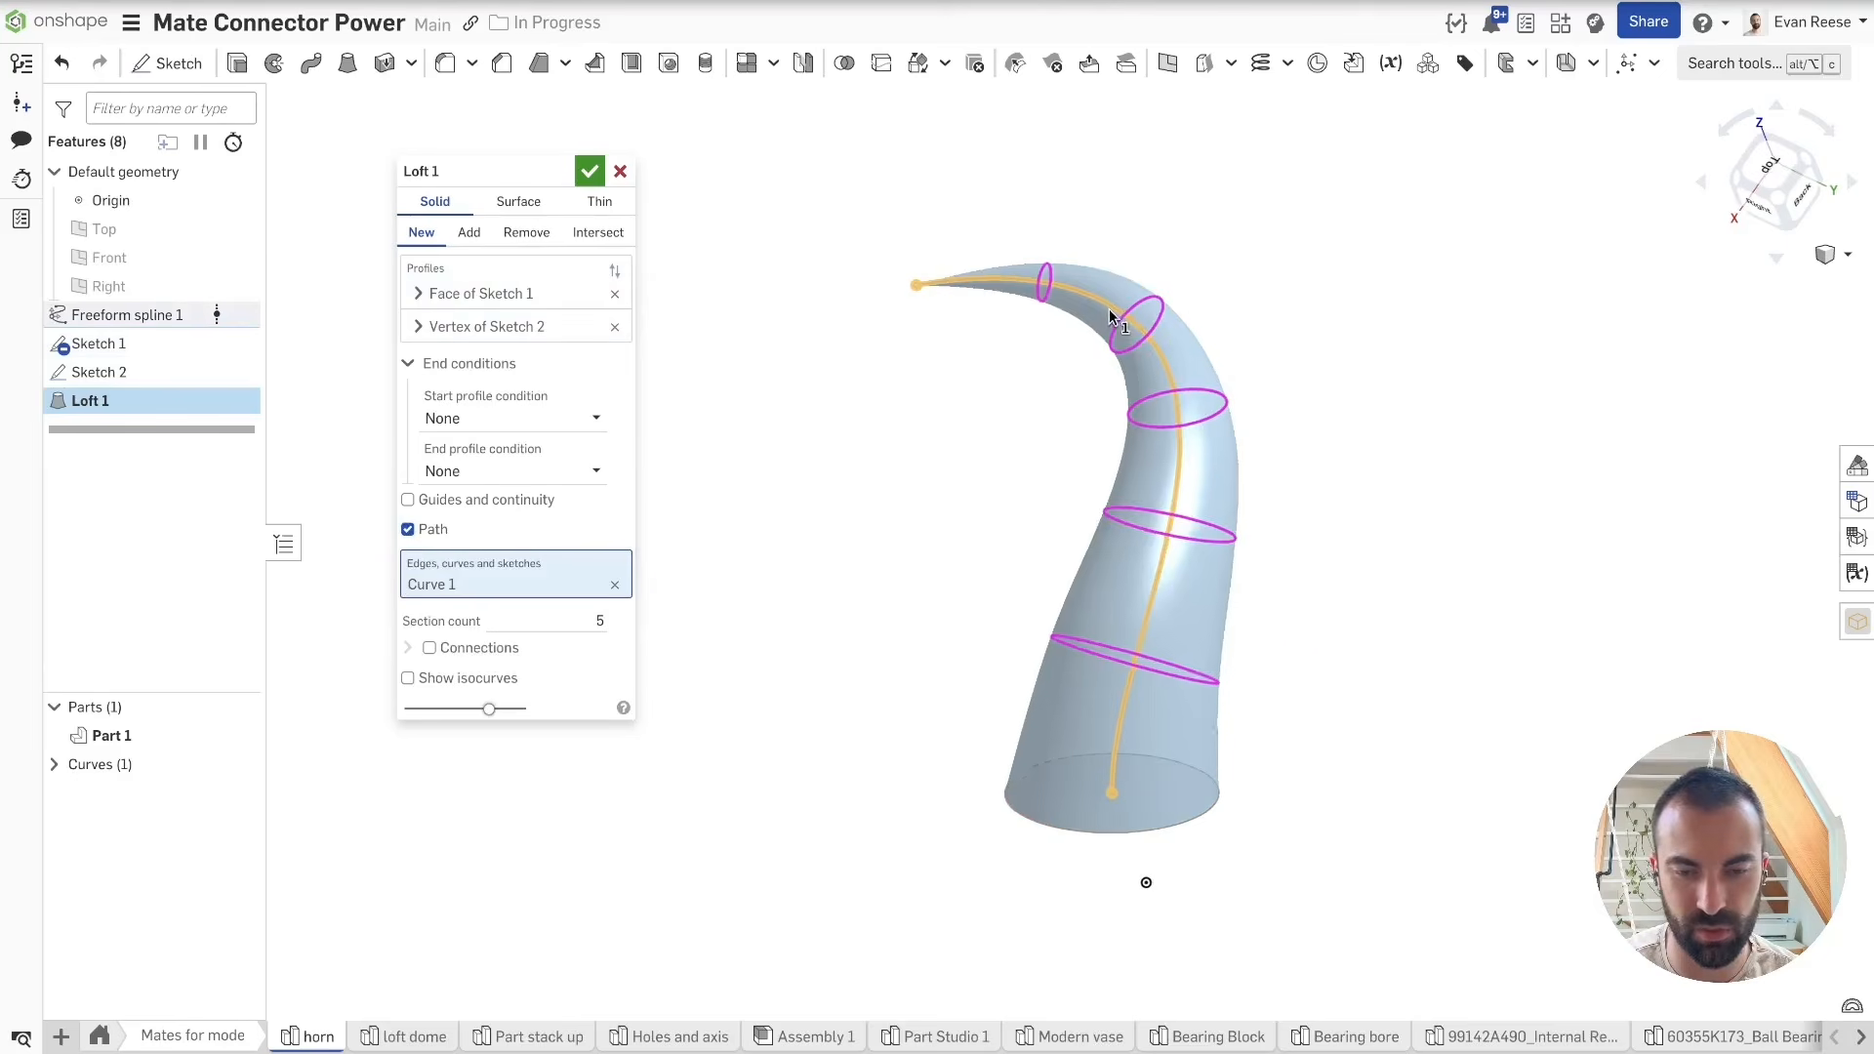
{"action": "right_click_drag", "start_coordinate": [1111, 315], "coordinate": [987, 402]}
{"action": "left_click", "coordinate": [590, 171]}
Step: Inspect the horn's pointed tip and its spline by hiding the part and showing it again
{"action": "scroll", "coordinate": [760, 383], "scroll_direction": "up", "scroll_amount": 5}
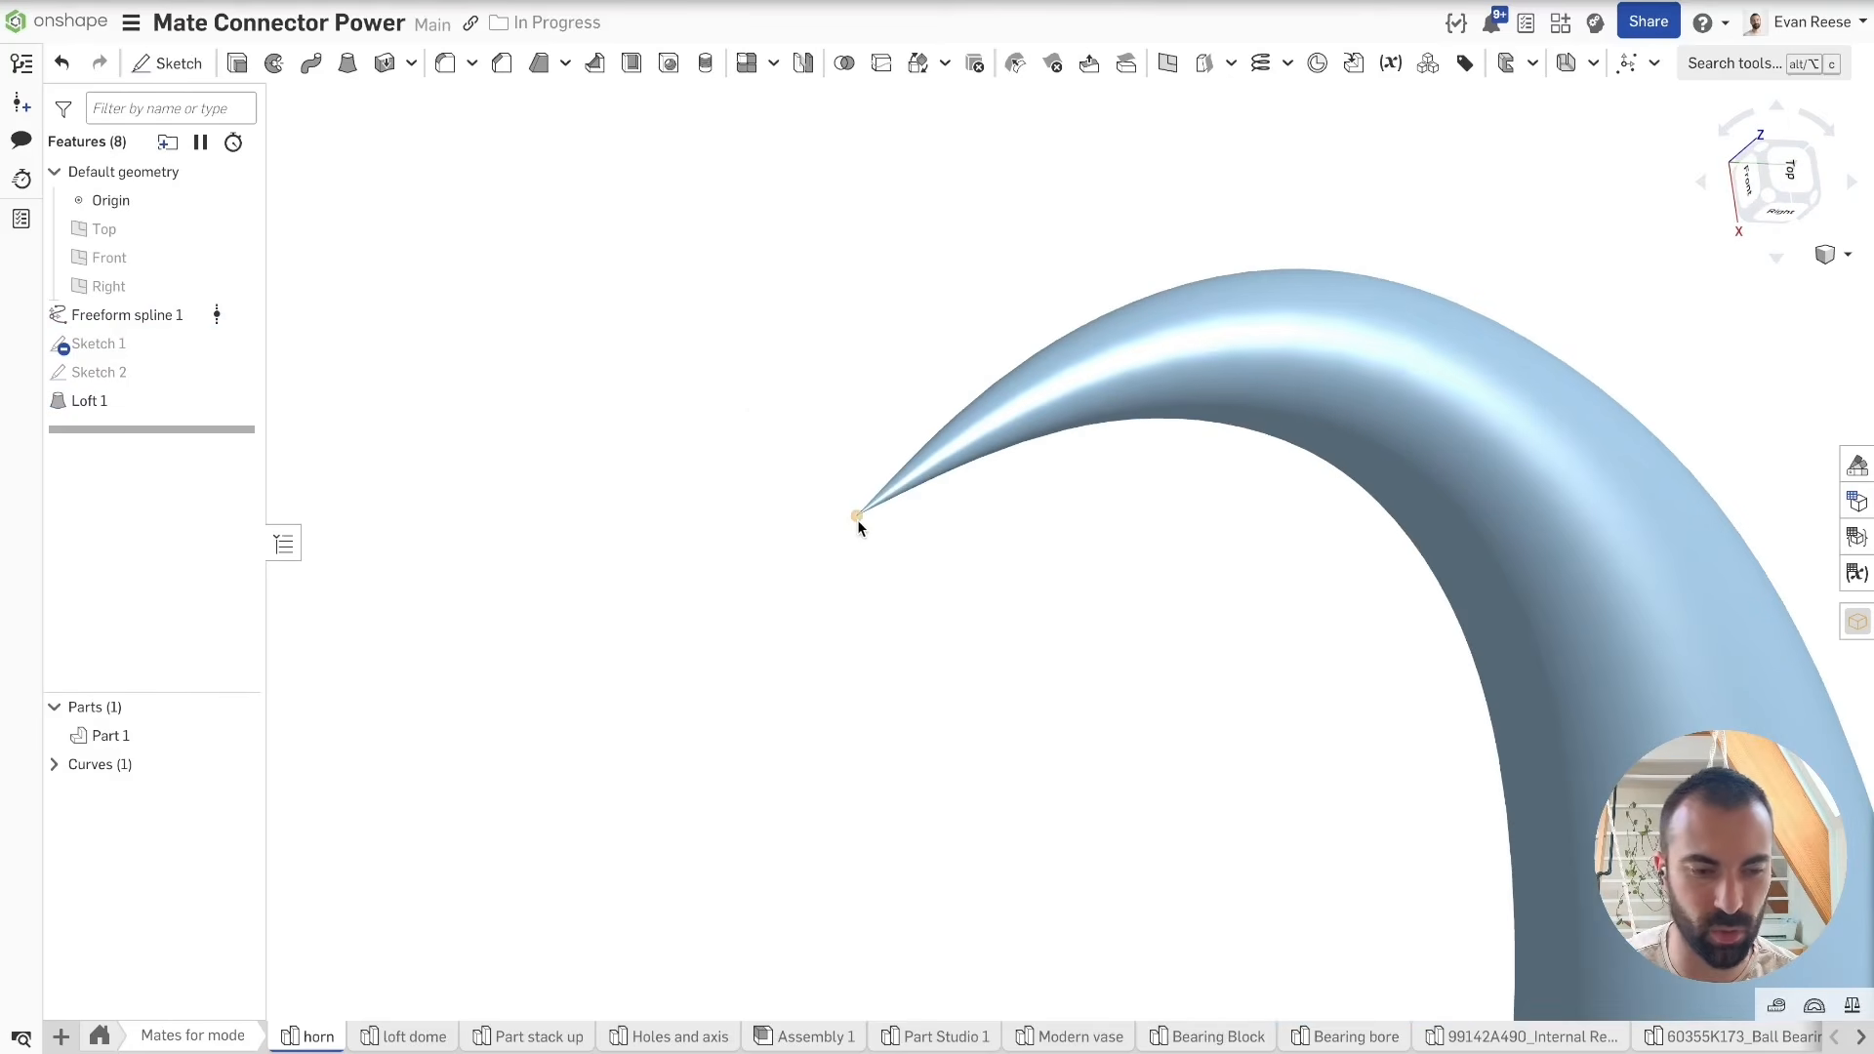
{"action": "key", "text": "y"}
{"action": "left_click", "coordinate": [963, 435]}
{"action": "left_click", "coordinate": [1033, 590]}
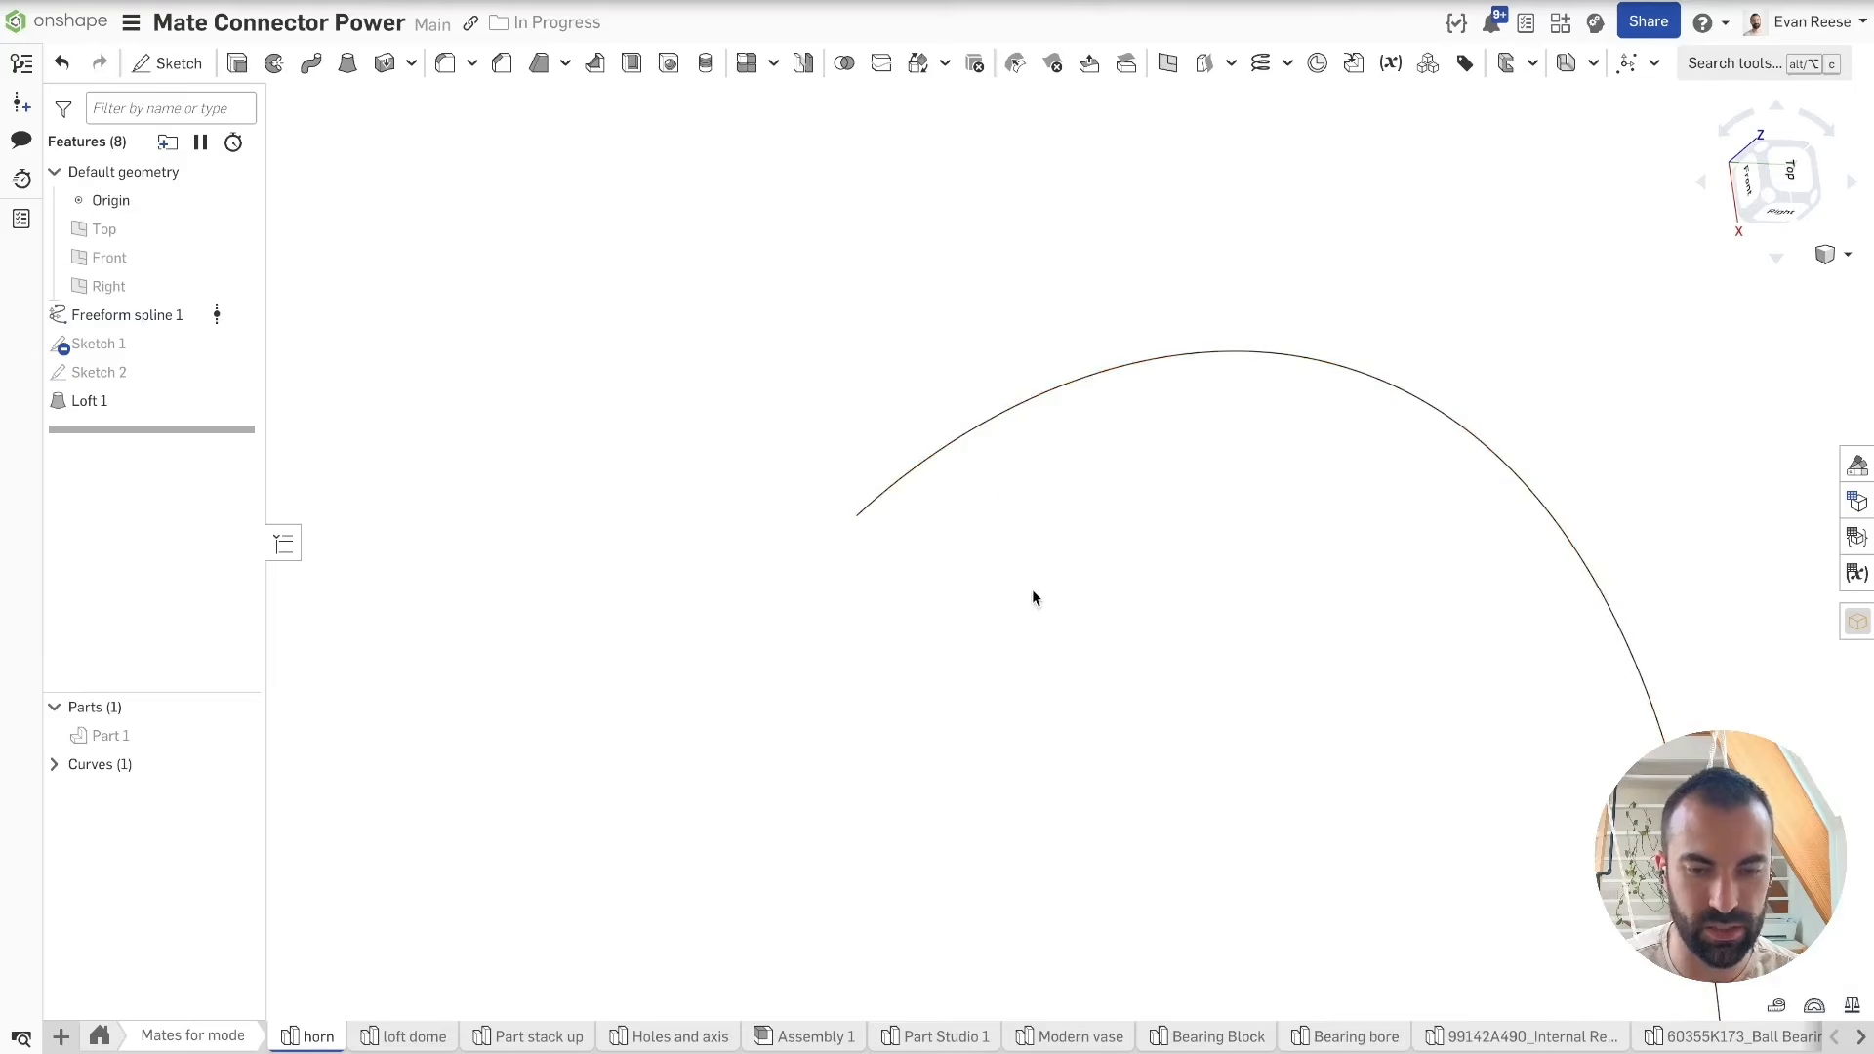
{"action": "key", "text": "y"}
Step: Edit the horn loft, try Tangent to profile as its start profile condition, and return that condition to None
{"action": "double_click", "coordinate": [90, 400]}
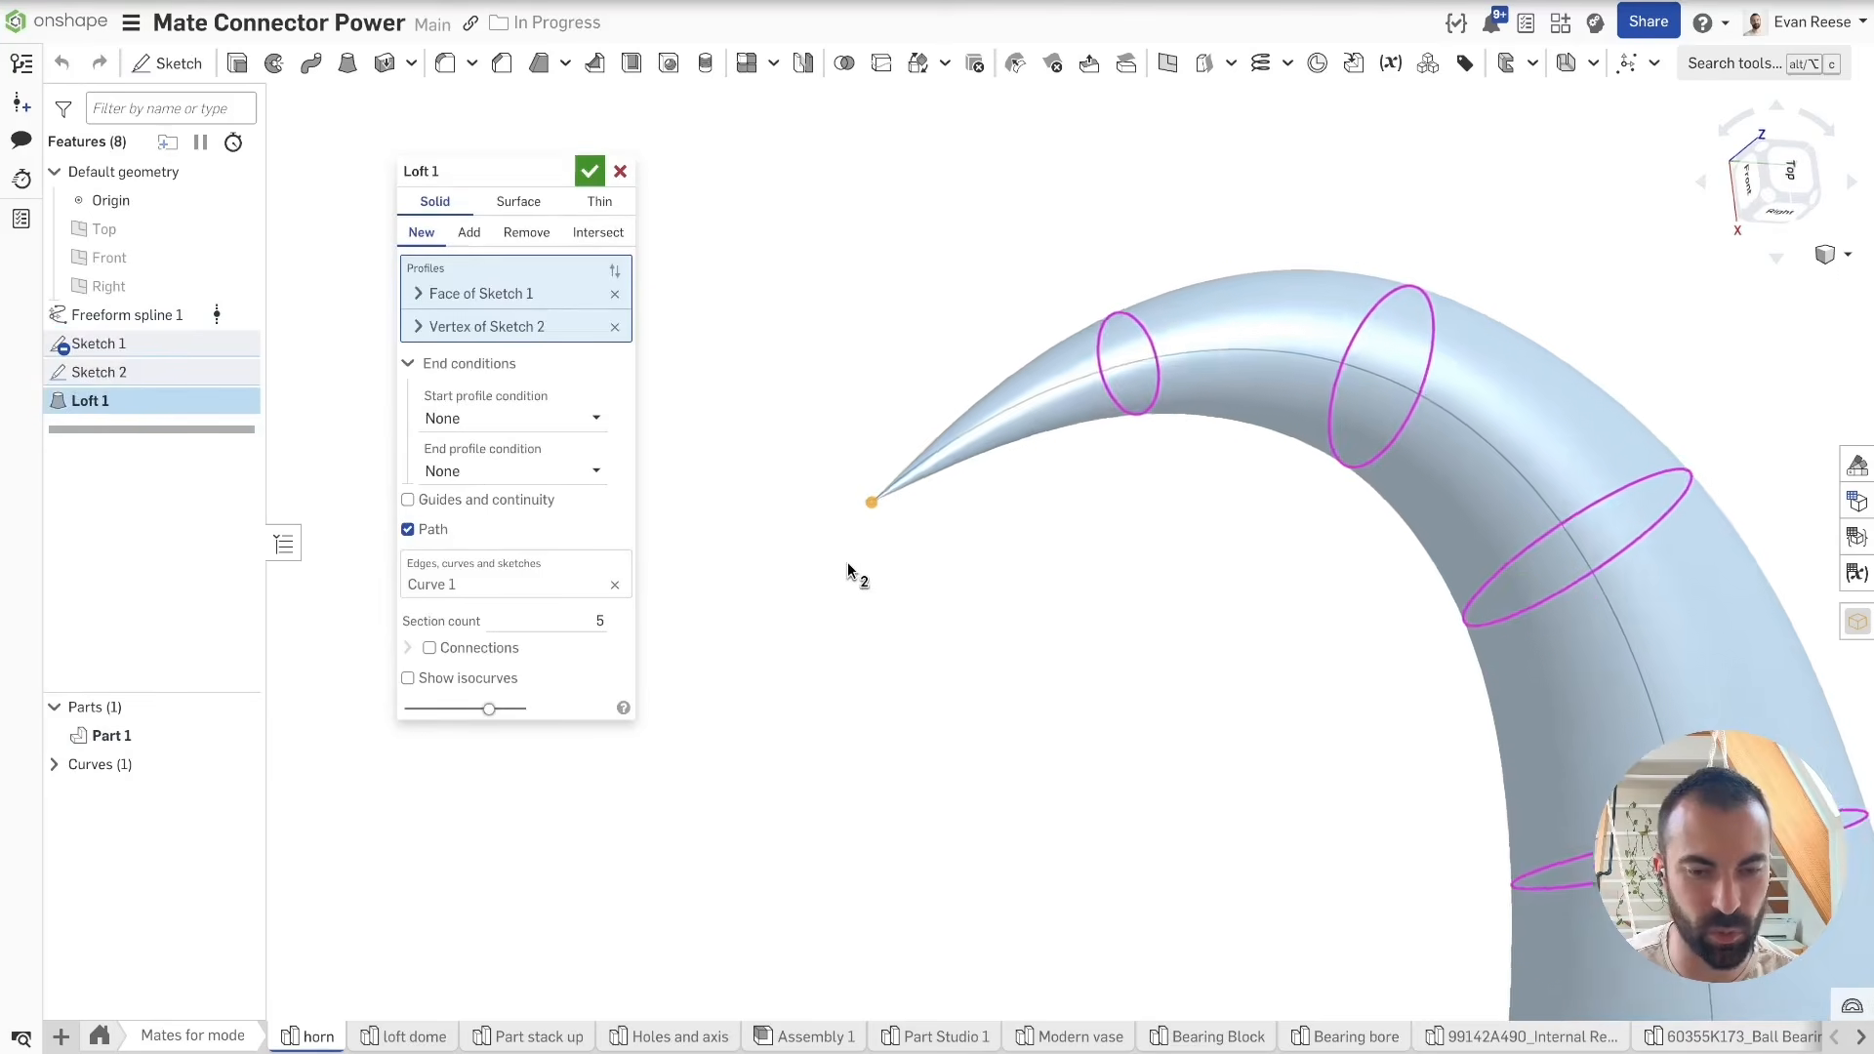
{"action": "left_click", "coordinate": [562, 419]}
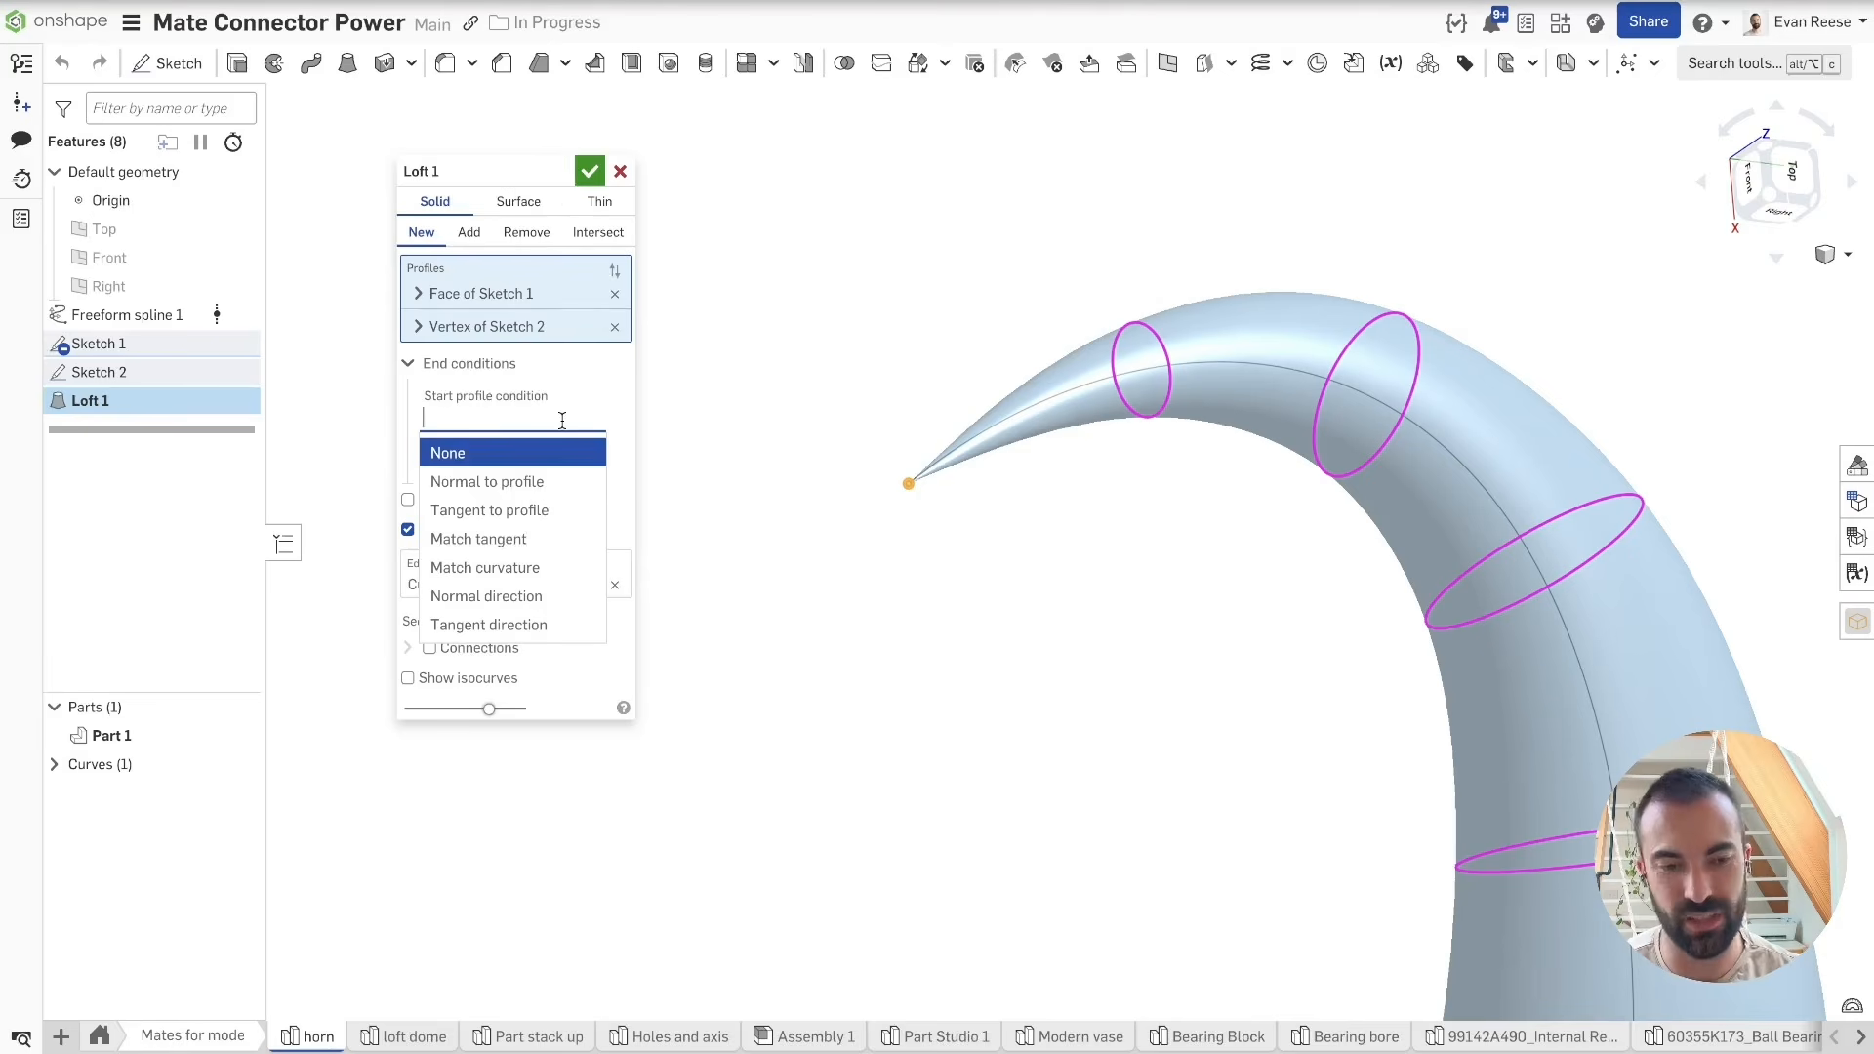
{"action": "left_click", "coordinate": [514, 510]}
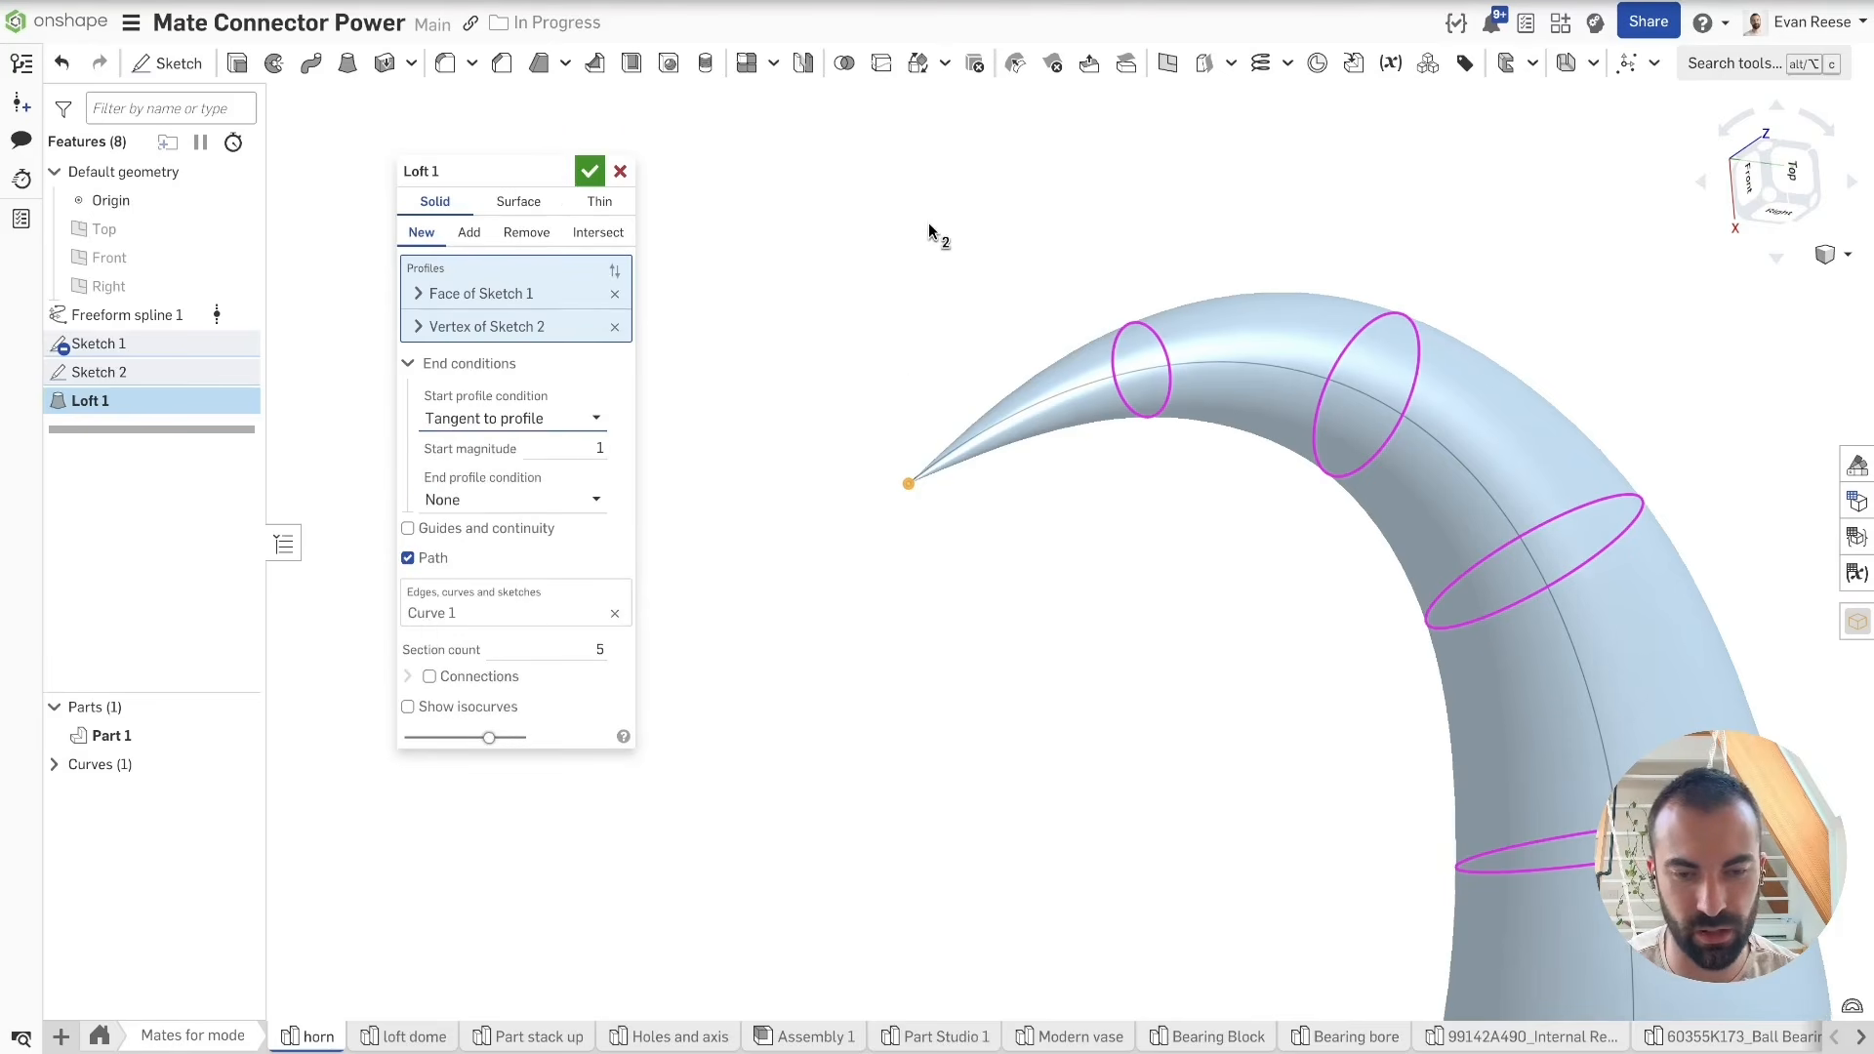
{"action": "left_click", "coordinate": [503, 420]}
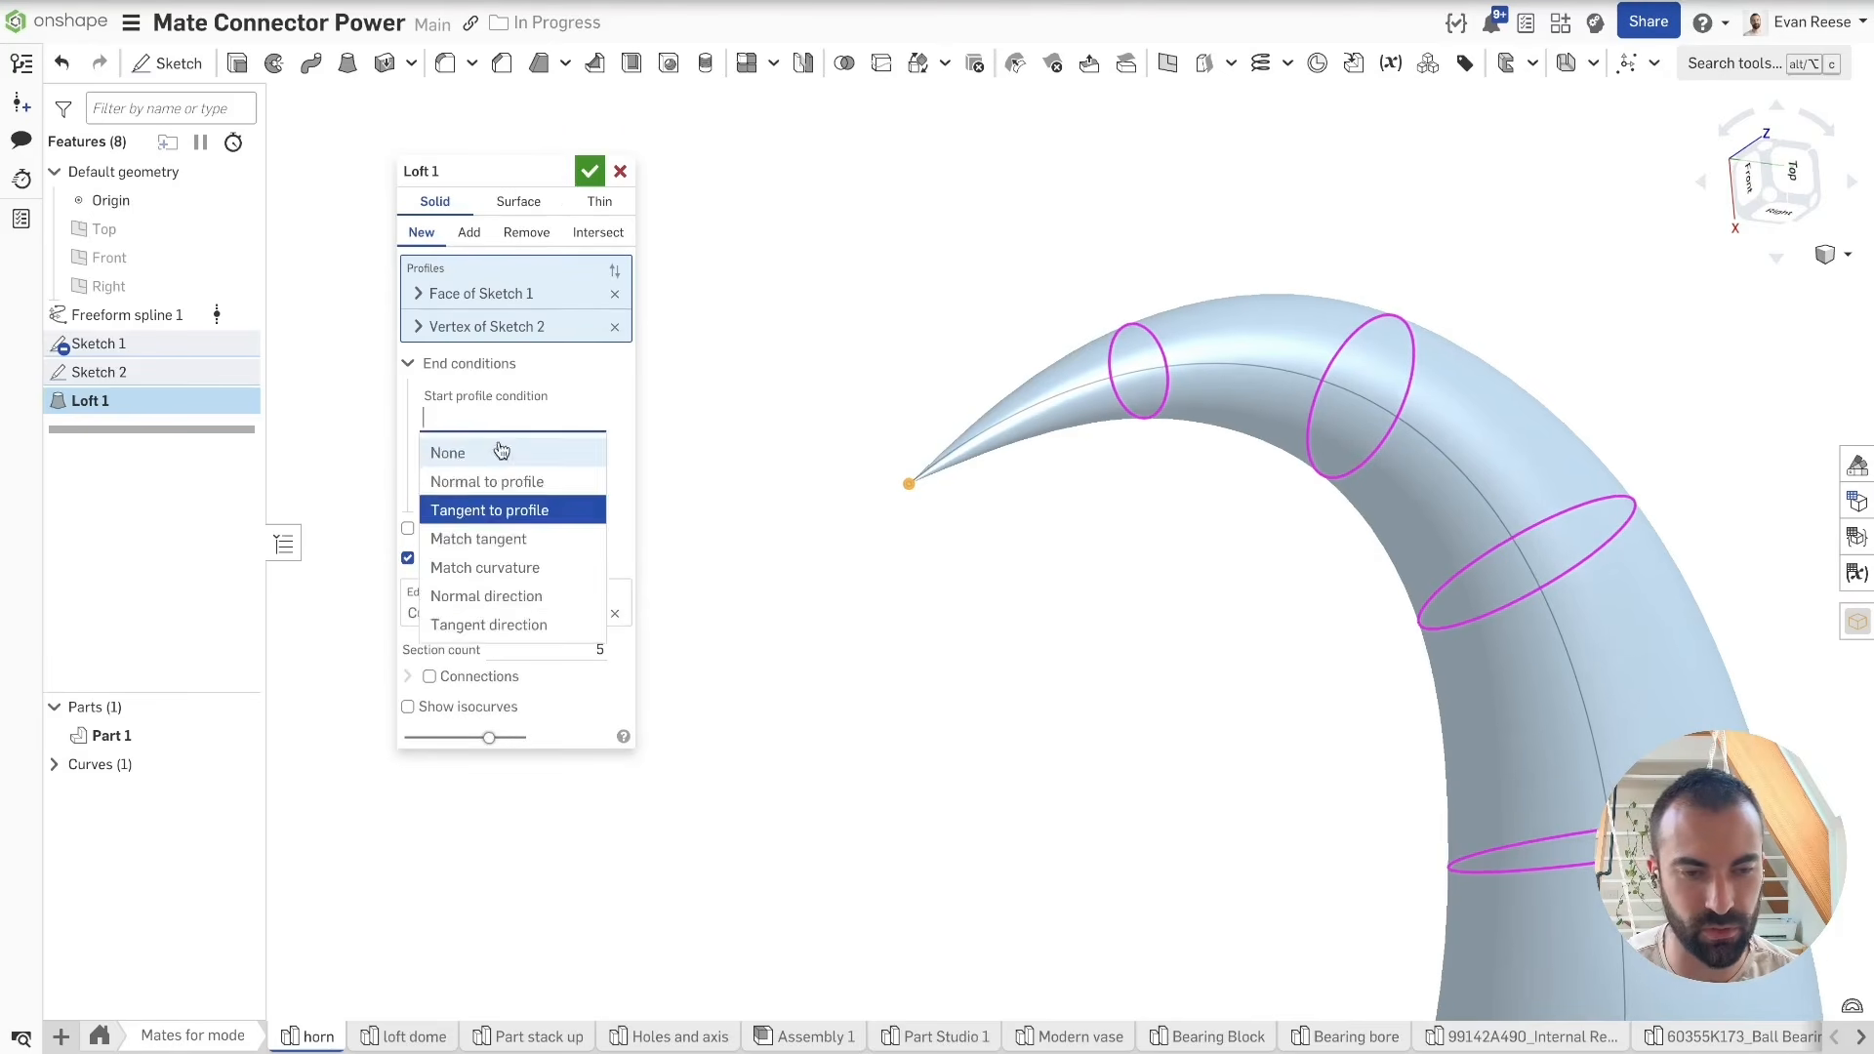
{"action": "left_click", "coordinate": [502, 451]}
Step: Set the loft's end profile condition to Tangent to profile, leaving guides and continuity off
{"action": "left_click", "coordinate": [502, 498]}
{"action": "left_click", "coordinate": [510, 473]}
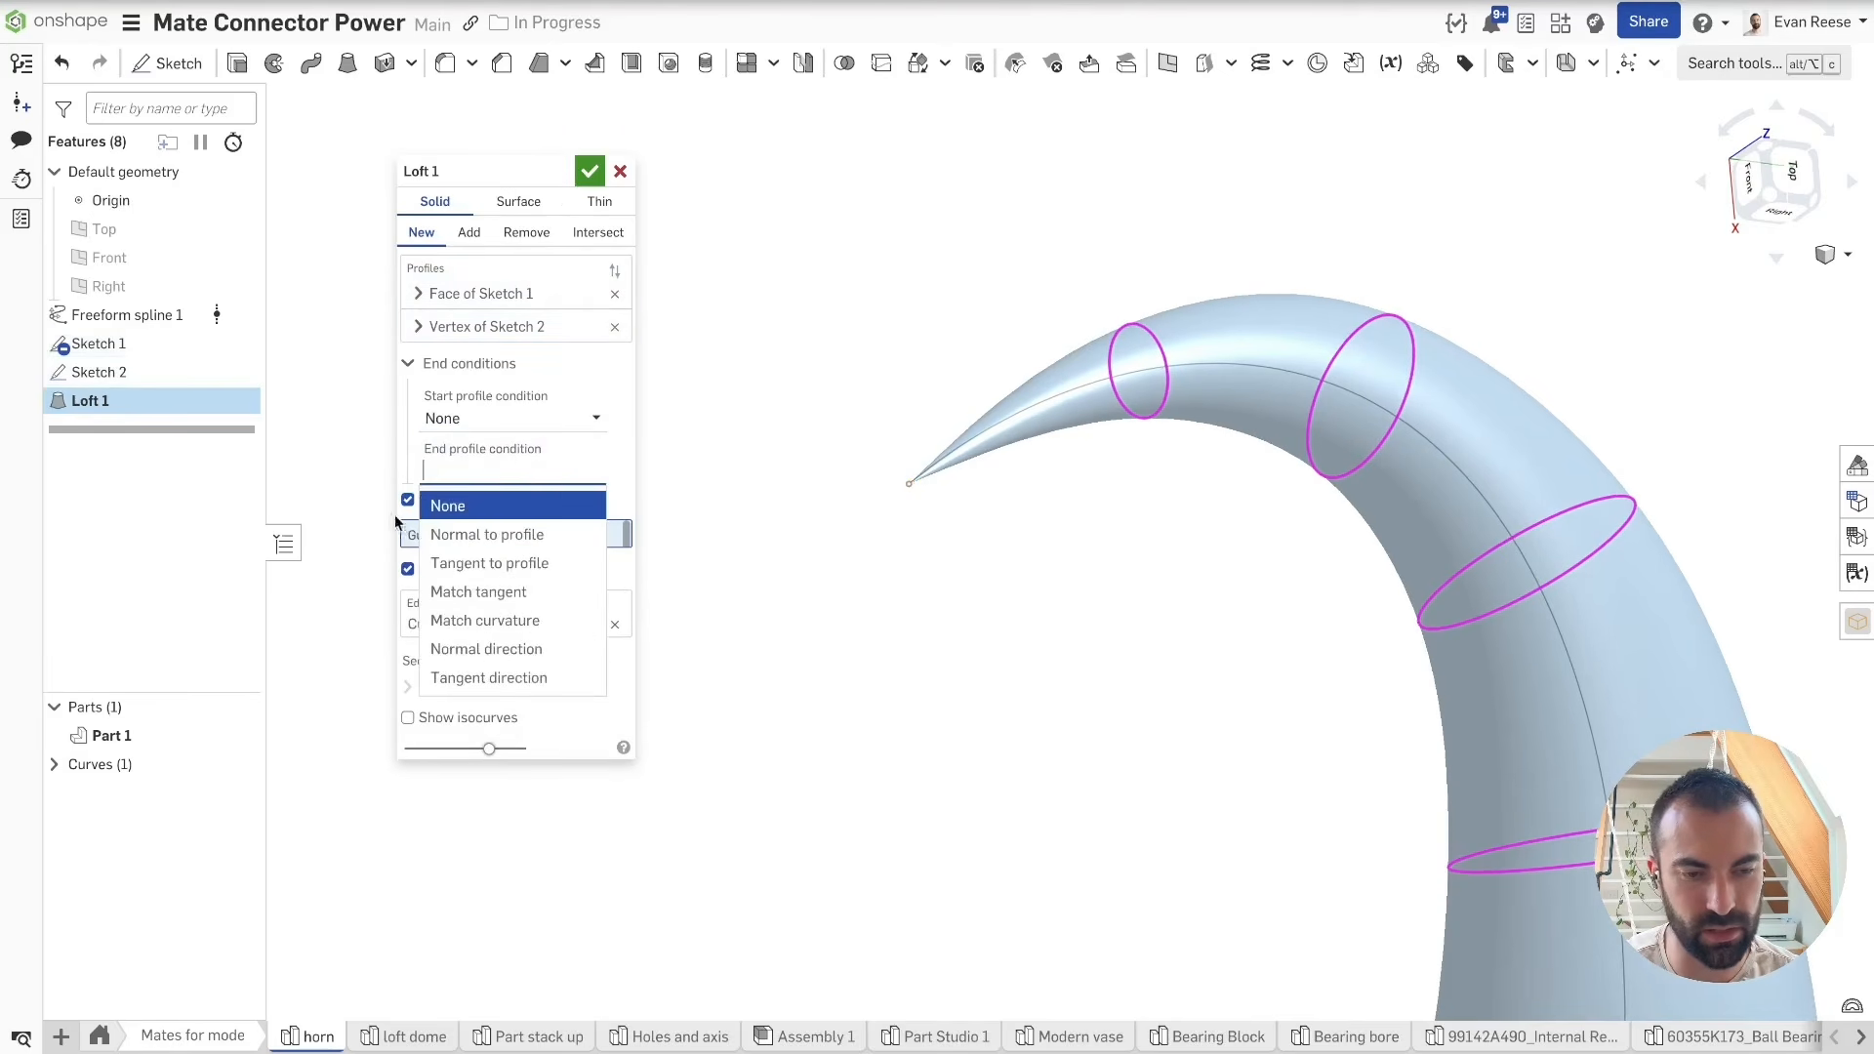
{"action": "left_click", "coordinate": [408, 500]}
{"action": "left_click", "coordinate": [468, 472]}
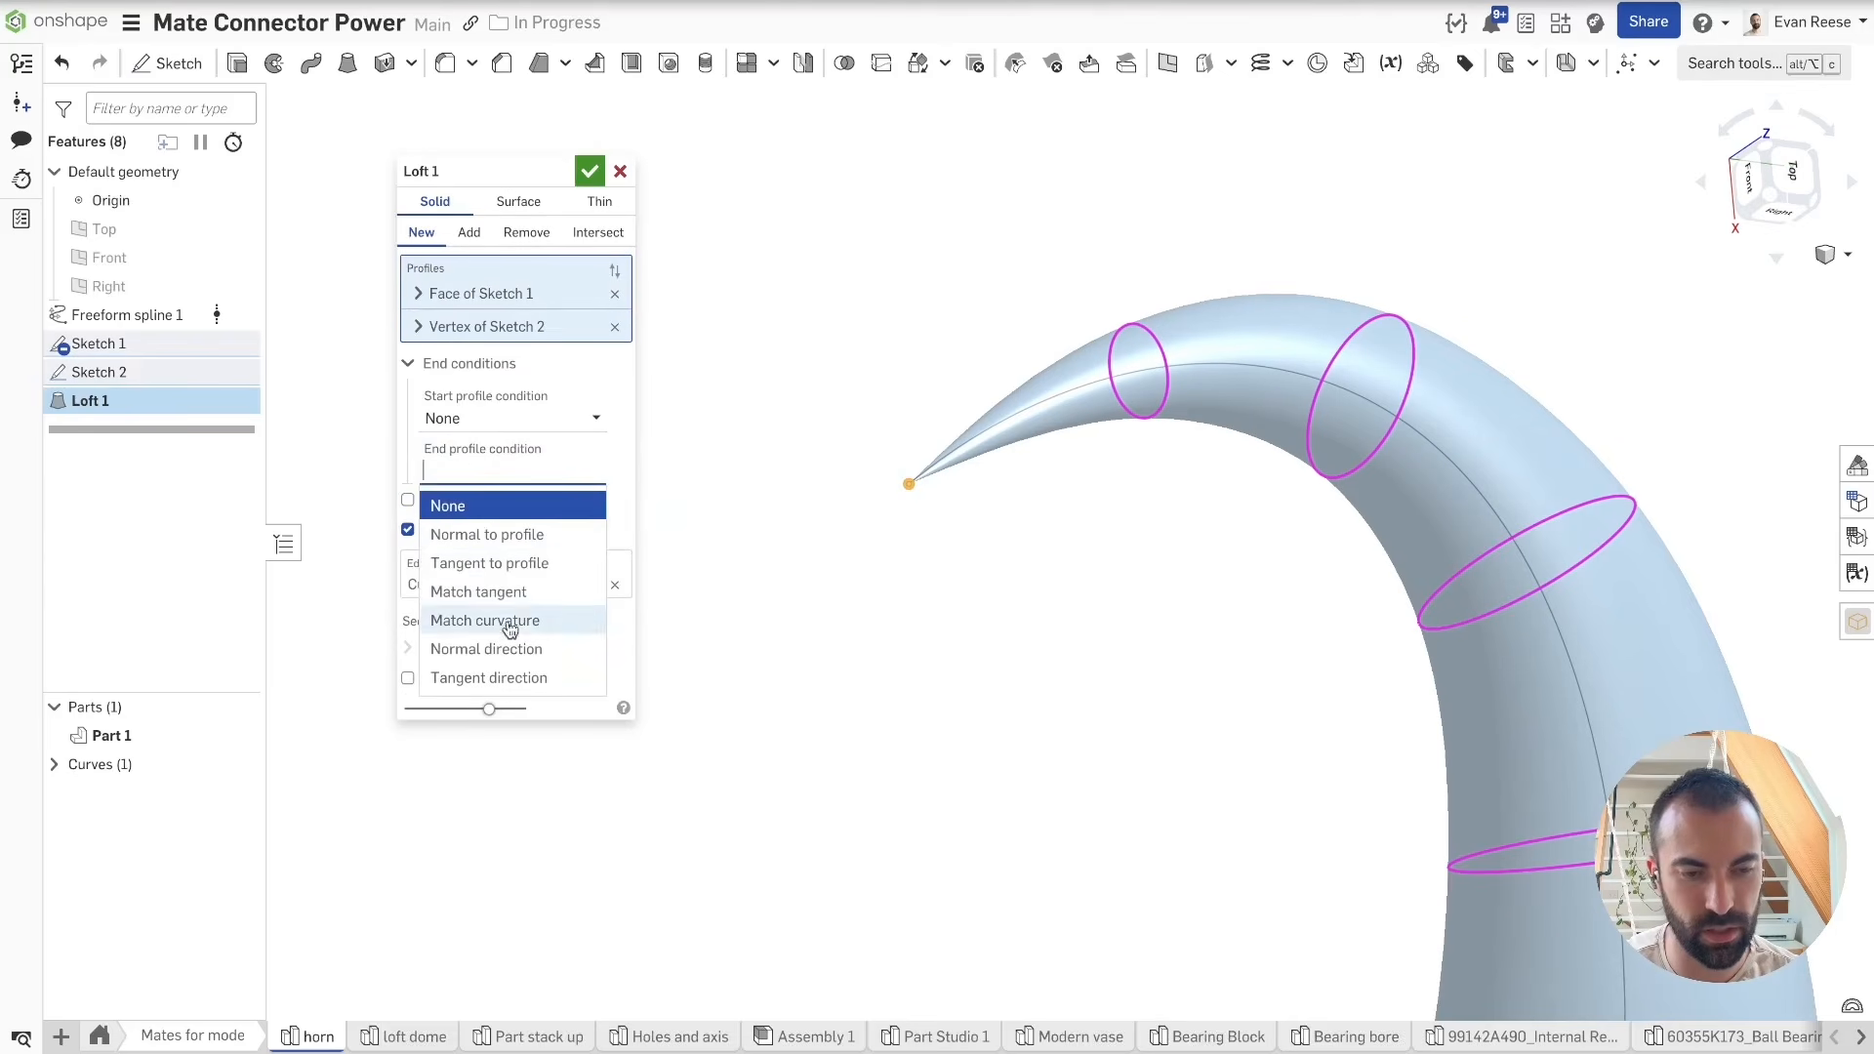
{"action": "left_click", "coordinate": [500, 570]}
Step: Set the loft's end magnitude to 2 for a rounder horn tip and accept the loft
{"action": "right_click_drag", "start_coordinate": [874, 361], "coordinate": [1132, 461]}
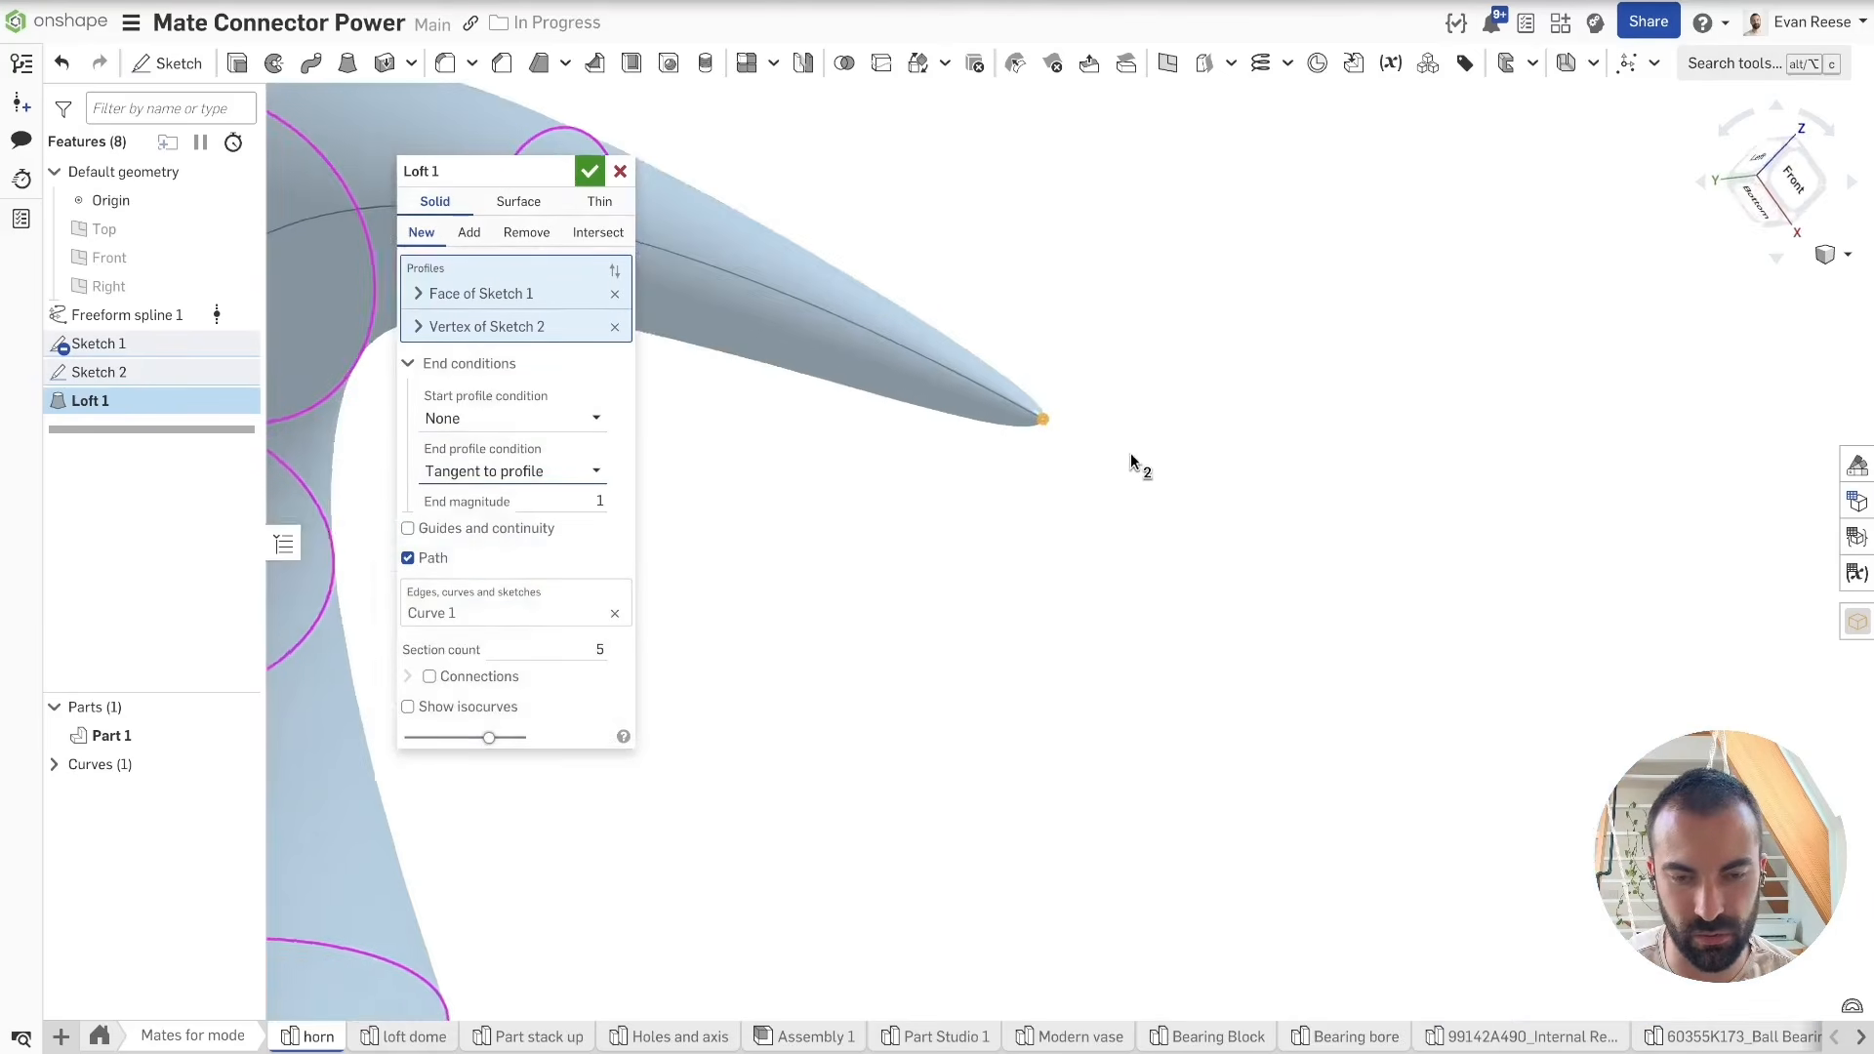
{"action": "left_click", "coordinate": [539, 497]}
{"action": "type", "text": "2"}
{"action": "key", "text": "Return"}
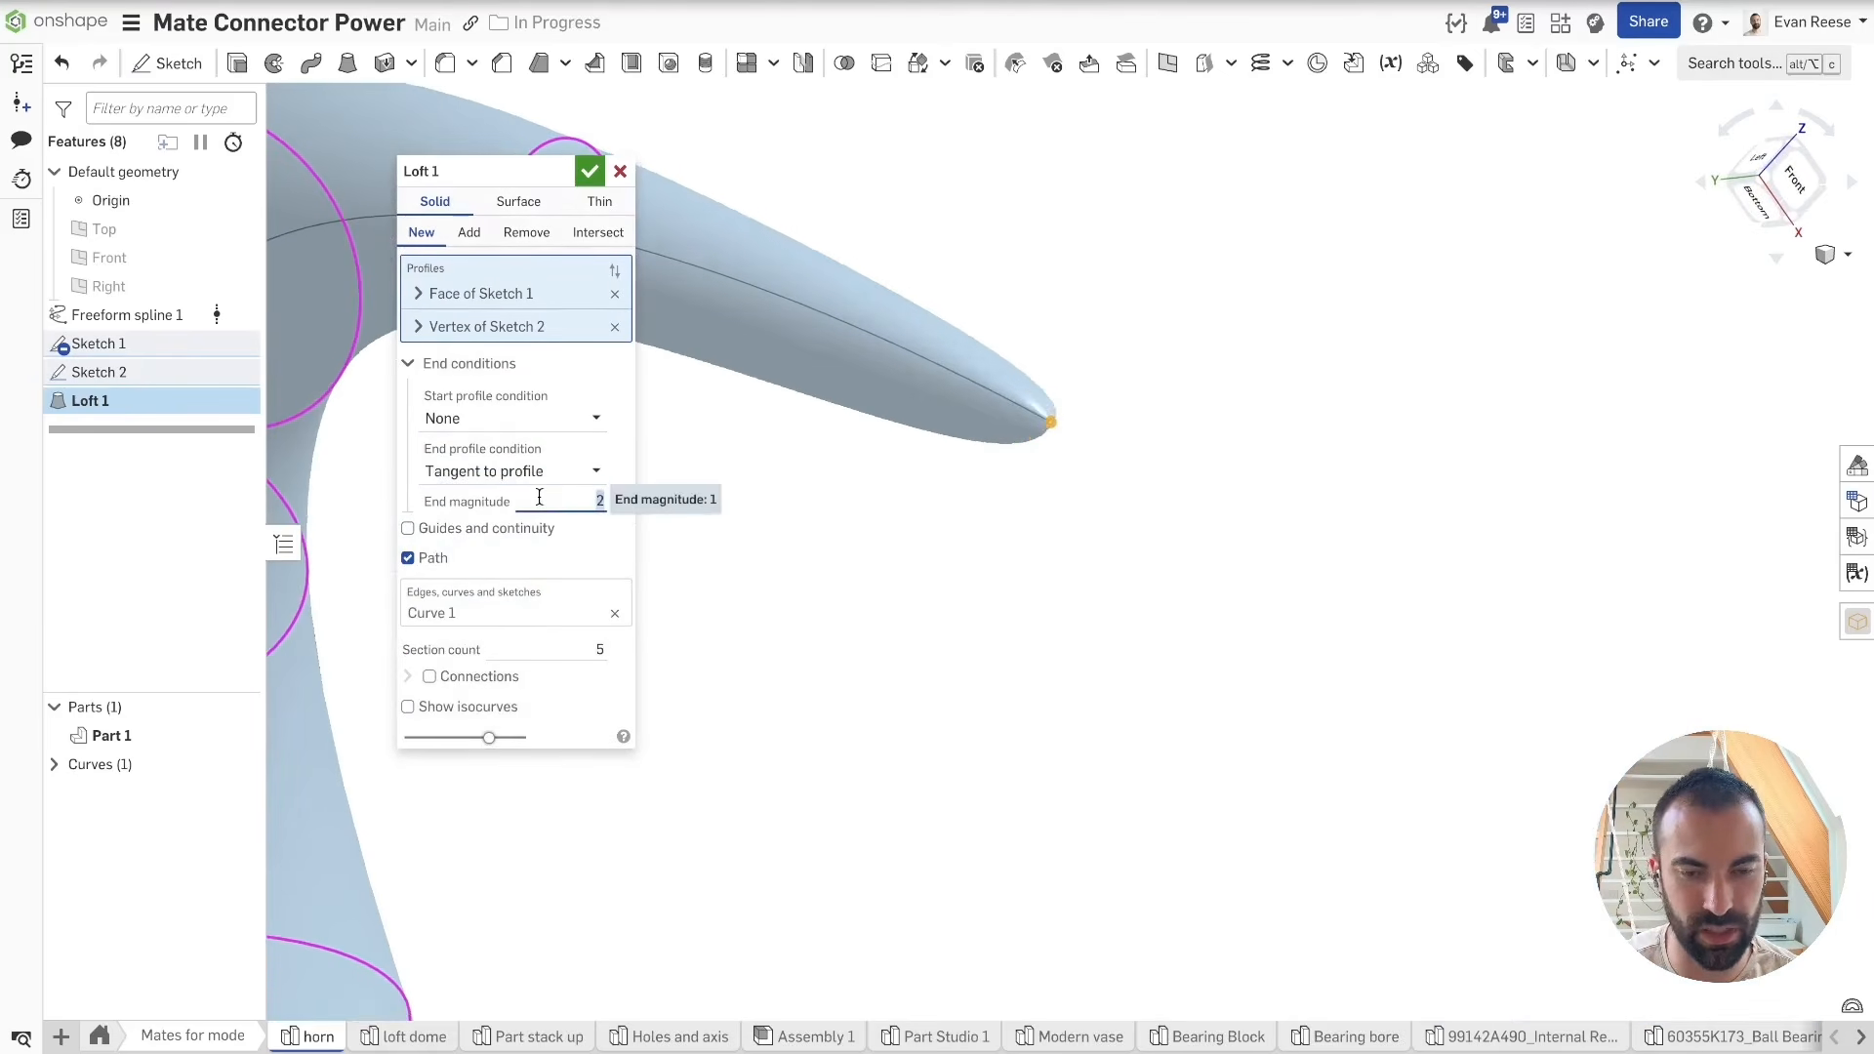
{"action": "left_click", "coordinate": [590, 172]}
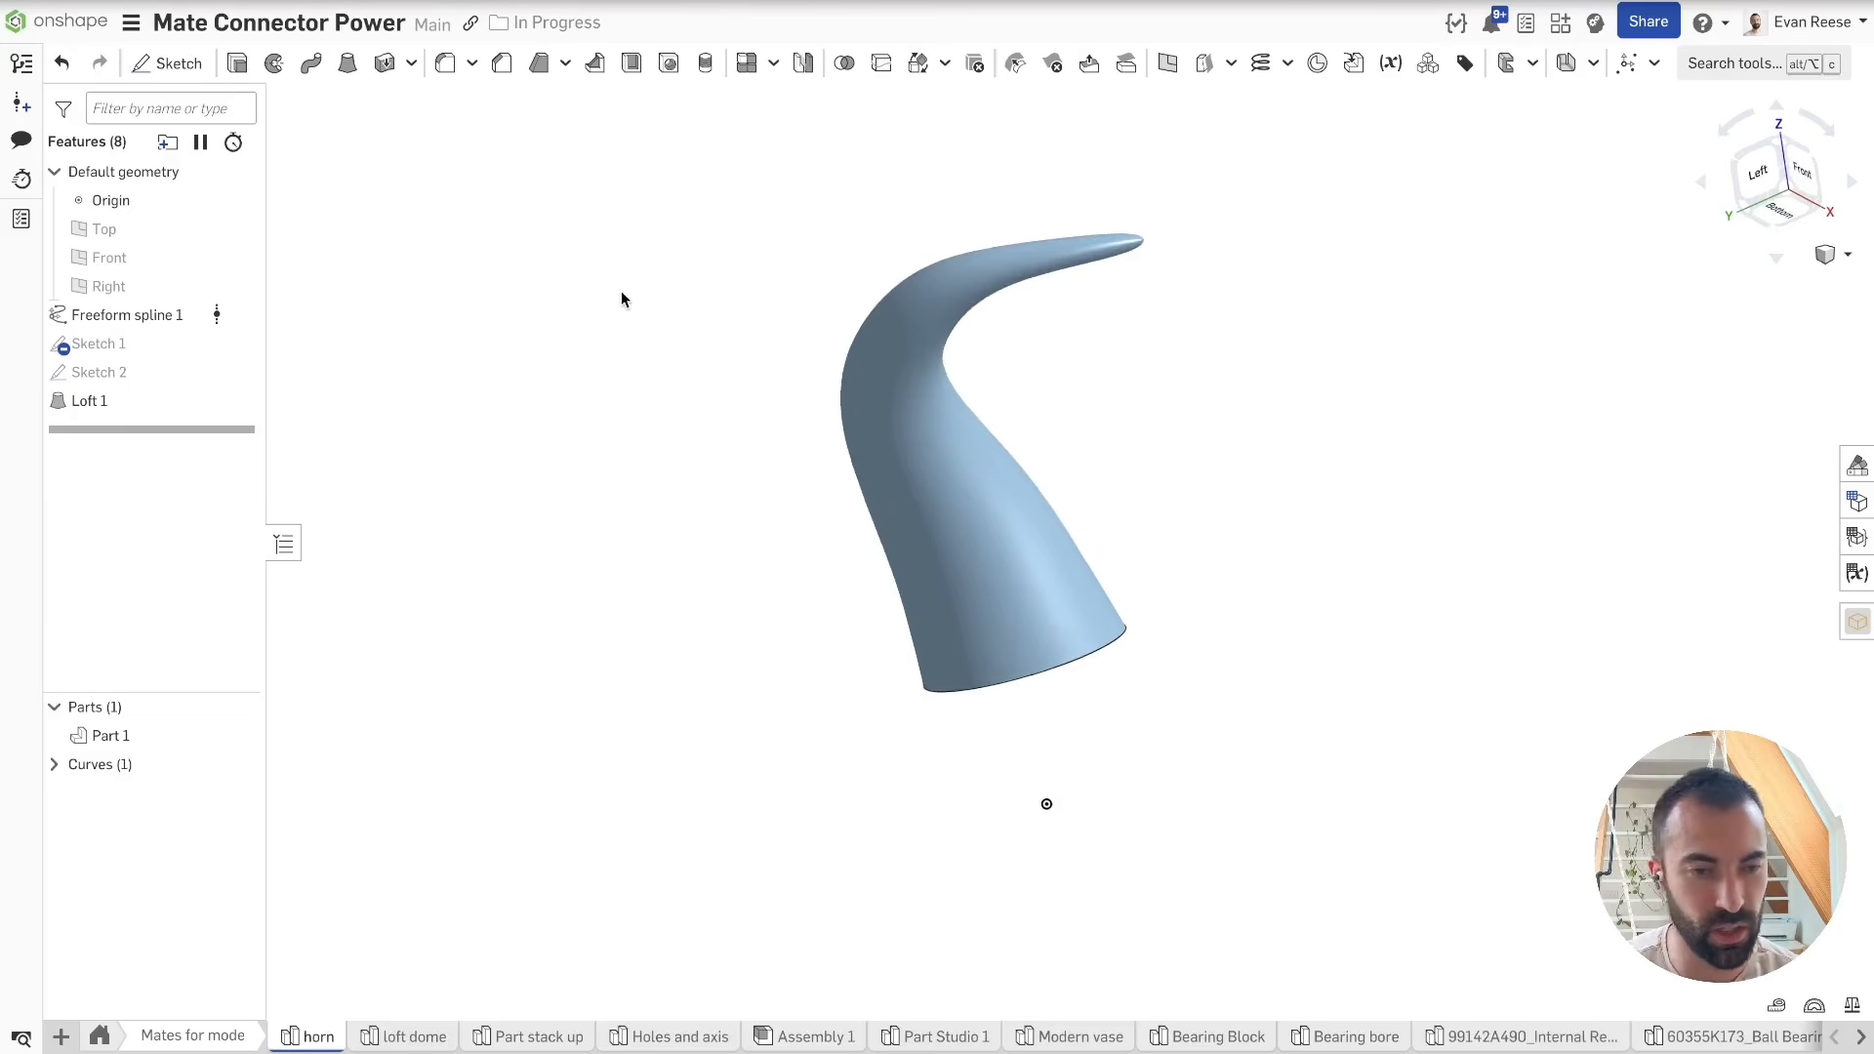
Step: Start a Transform of the horn part and set its type to Transform by mate connectors
{"action": "left_click", "coordinate": [918, 63]}
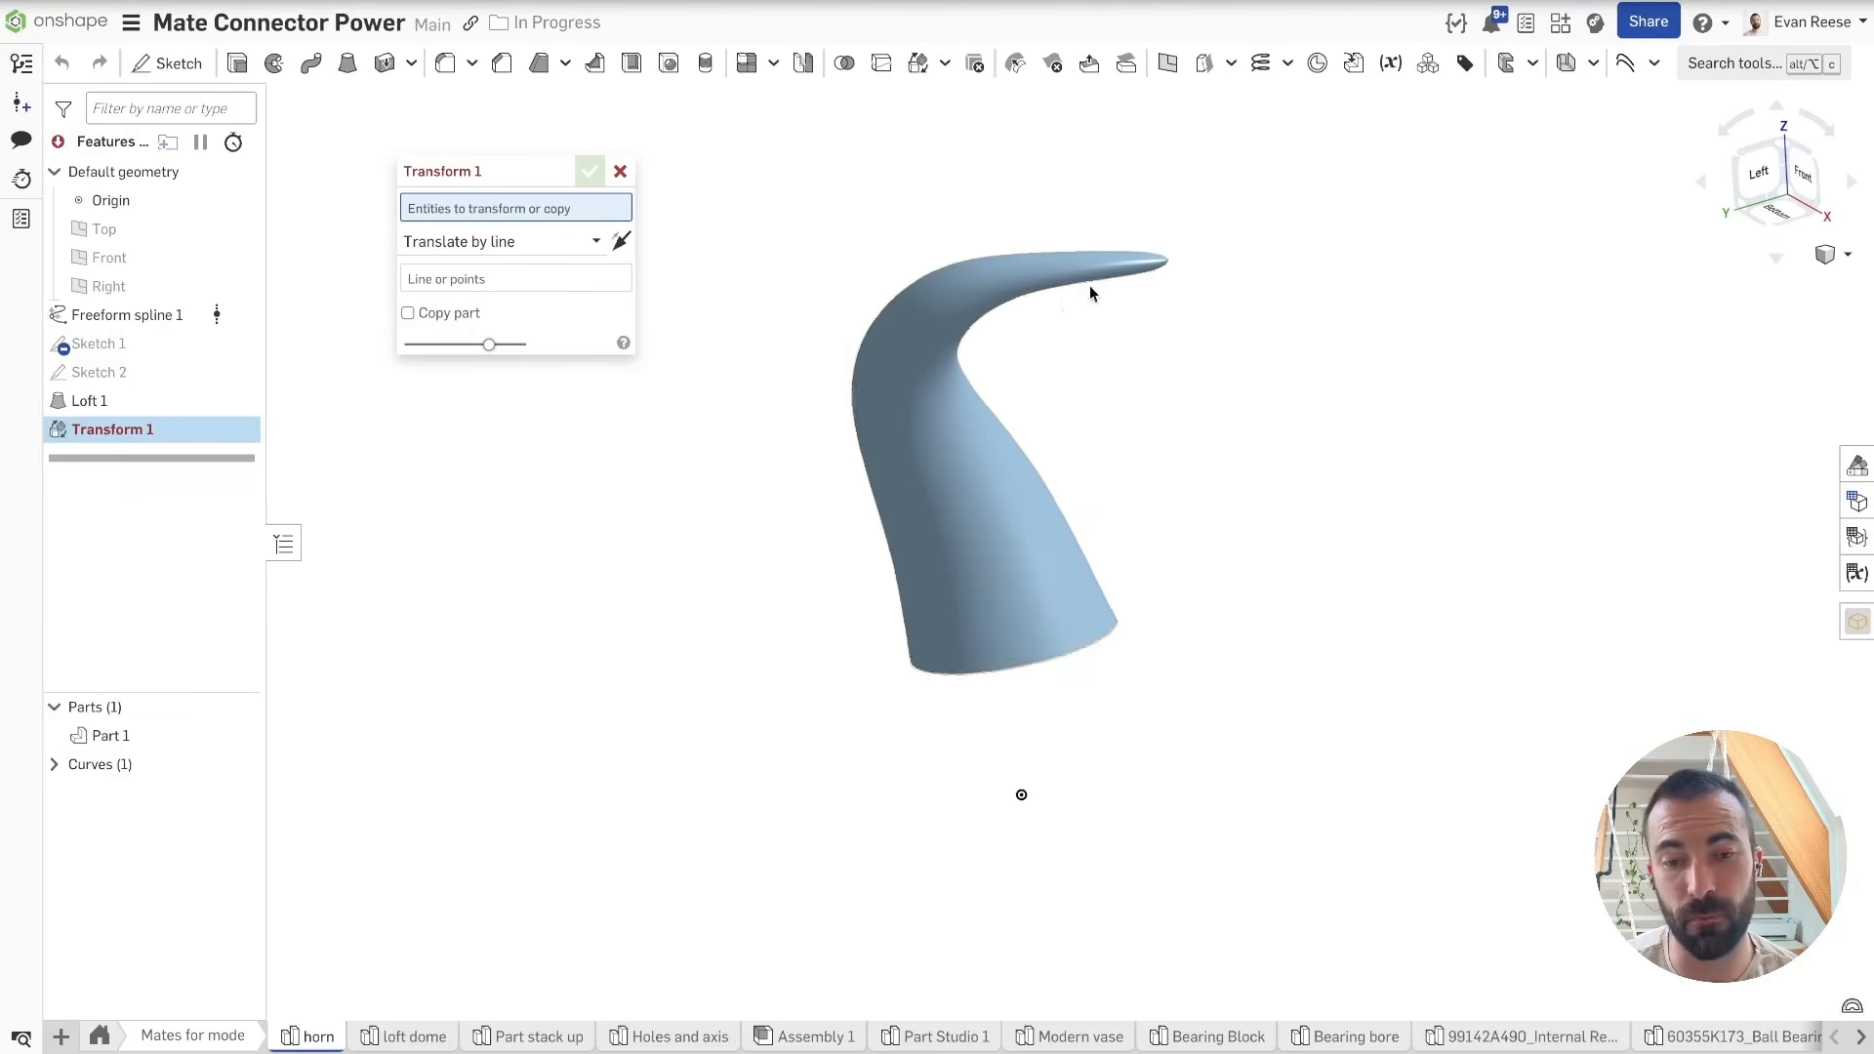
{"action": "right_click_drag", "start_coordinate": [1036, 625], "coordinate": [990, 621]}
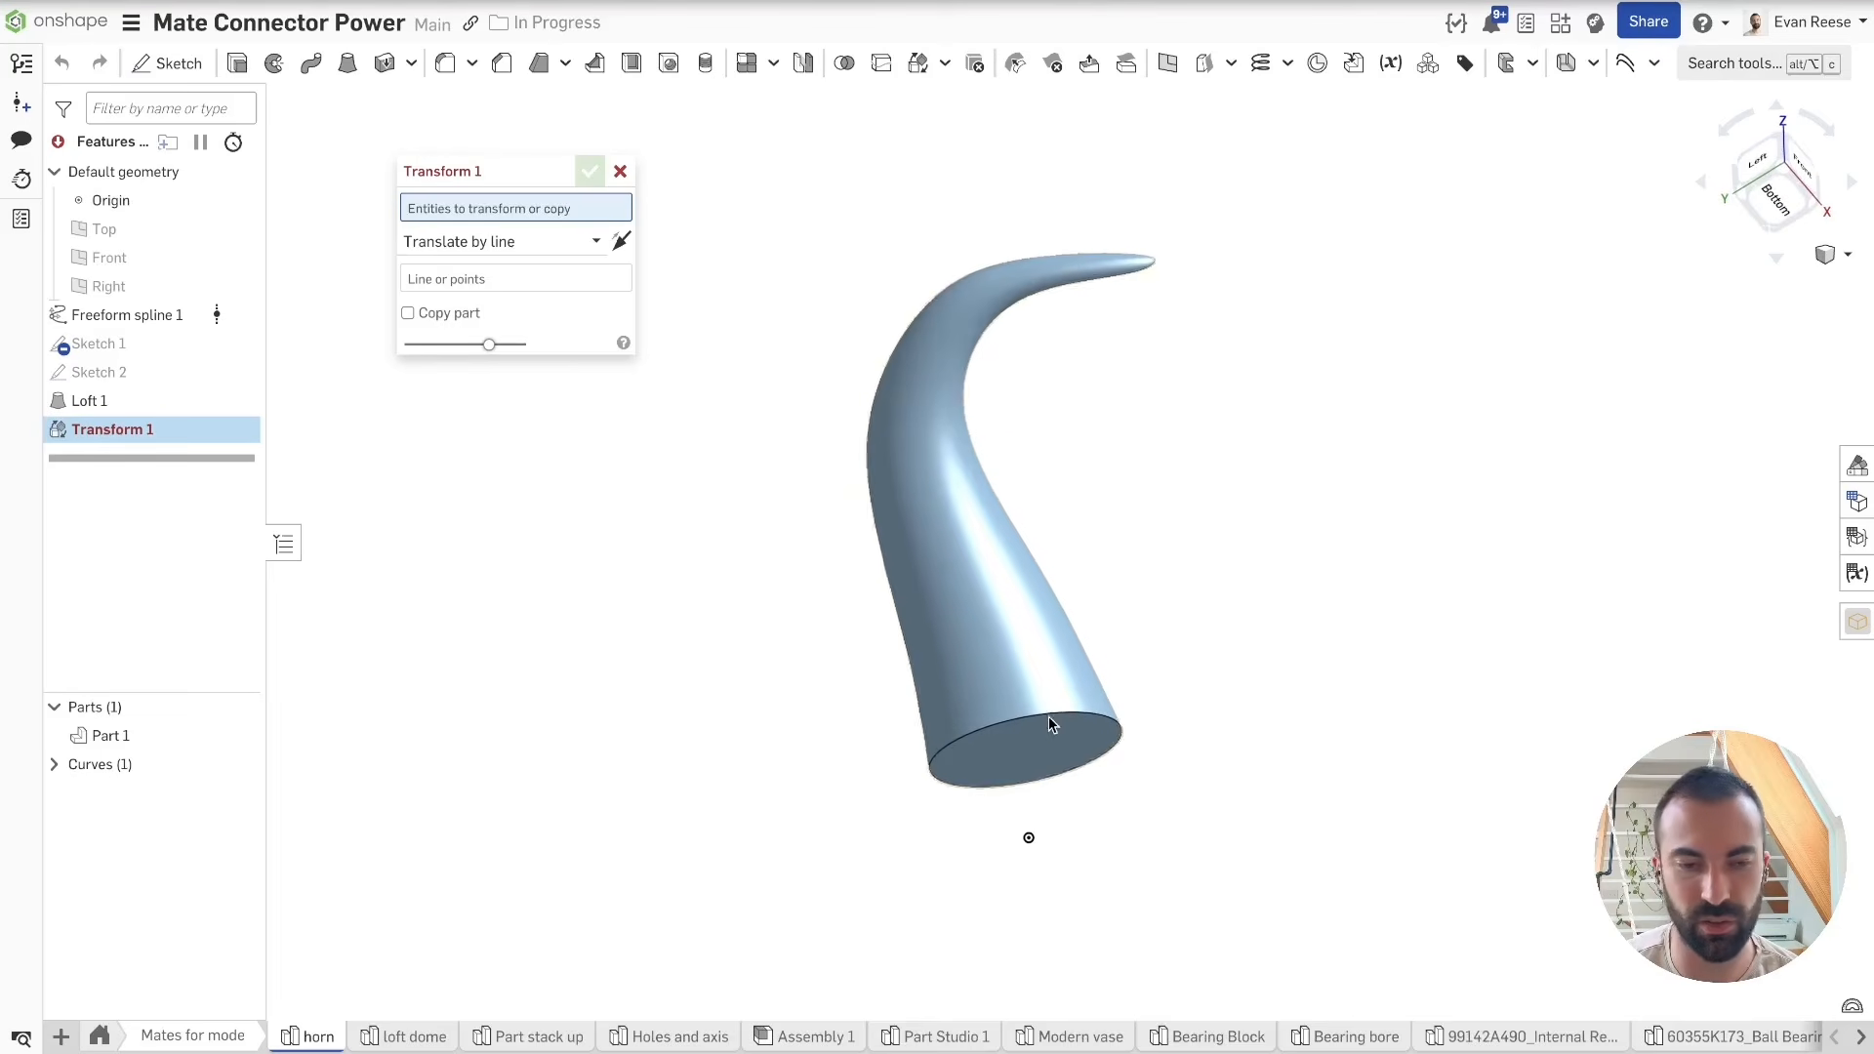
{"action": "right_click_drag", "start_coordinate": [705, 224], "coordinate": [731, 208]}
{"action": "left_click", "coordinate": [904, 284]}
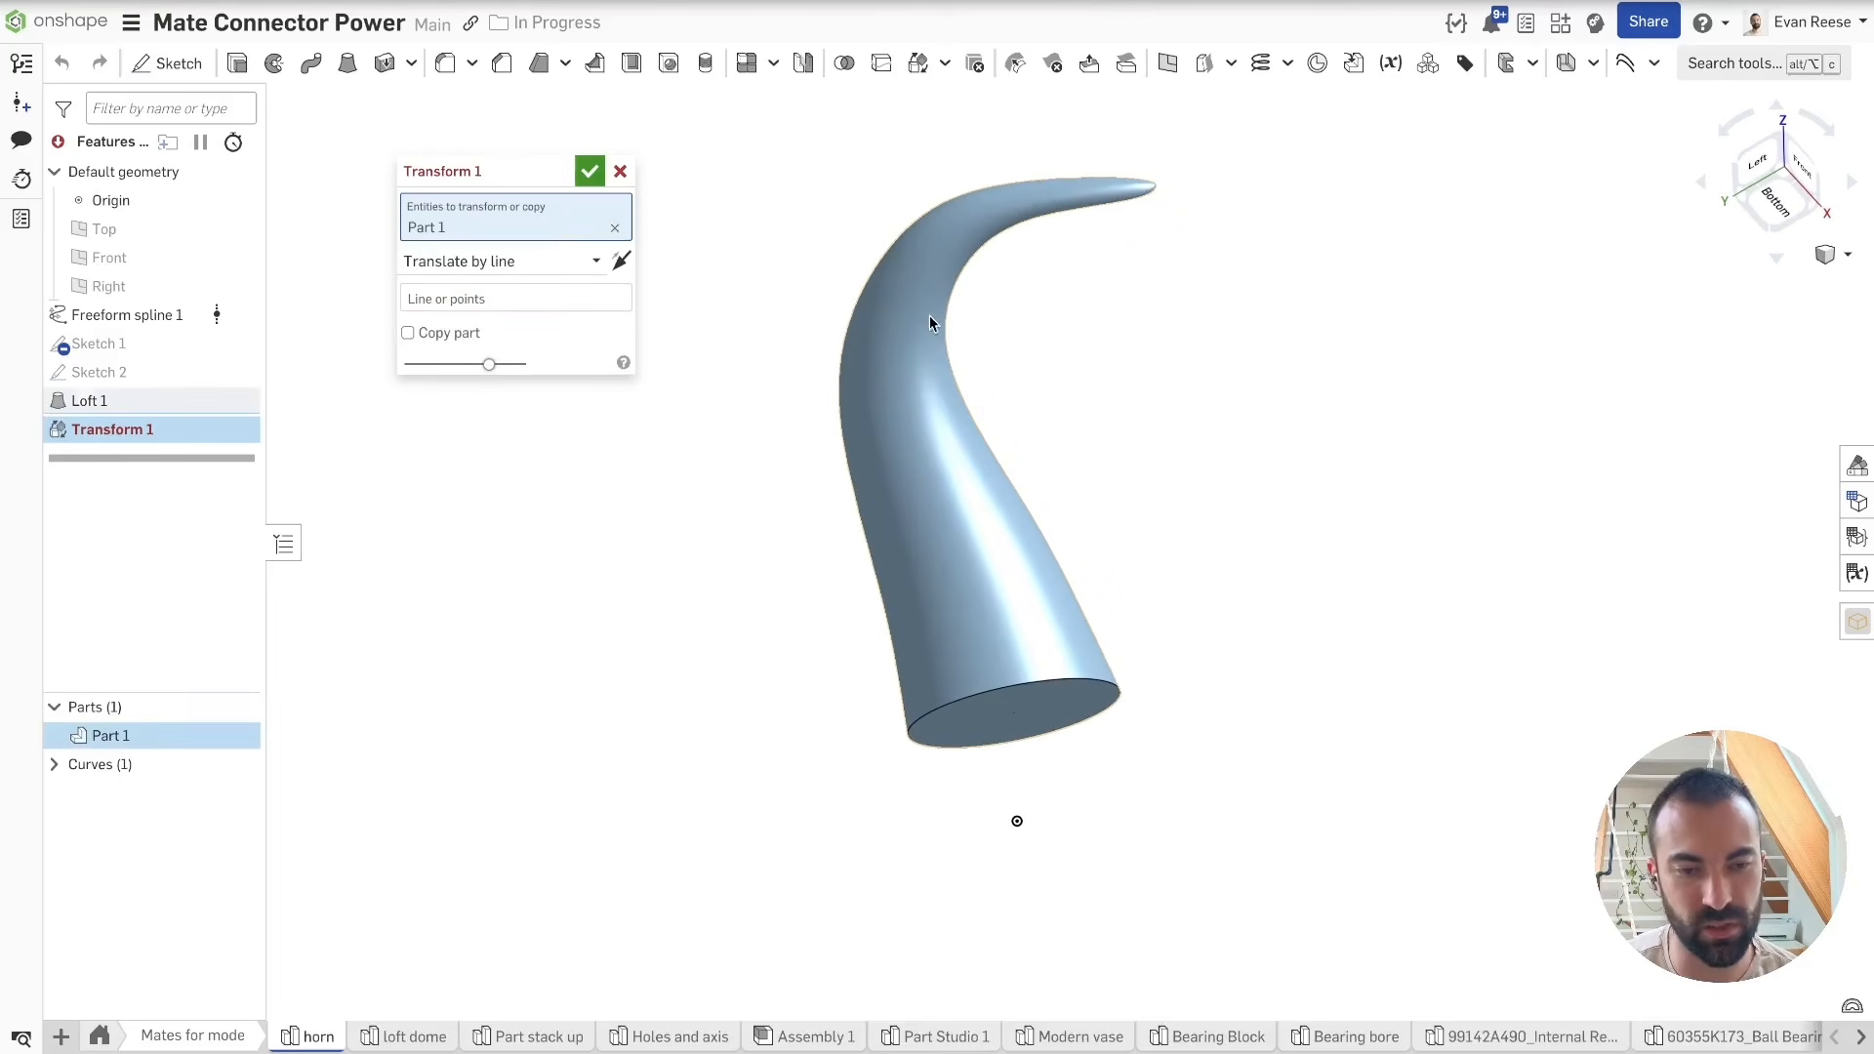
{"action": "left_click", "coordinate": [507, 258]}
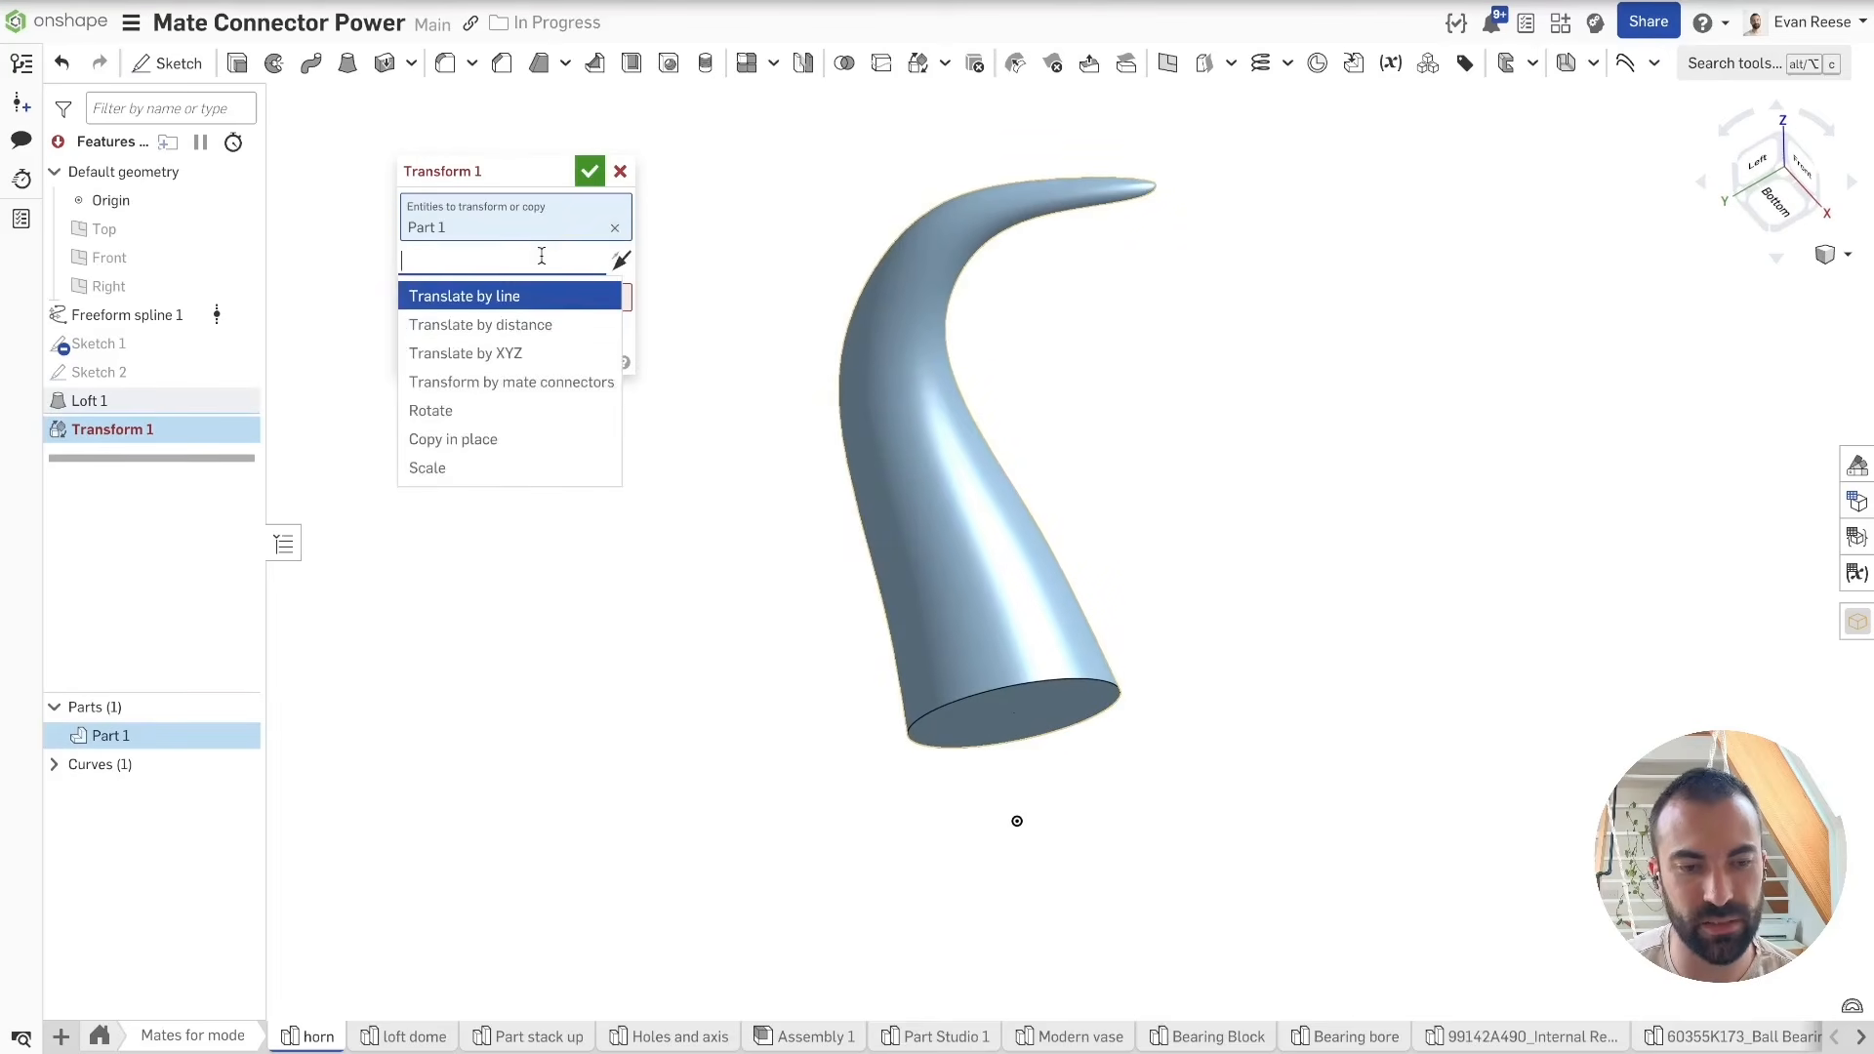
{"action": "left_click", "coordinate": [518, 382]}
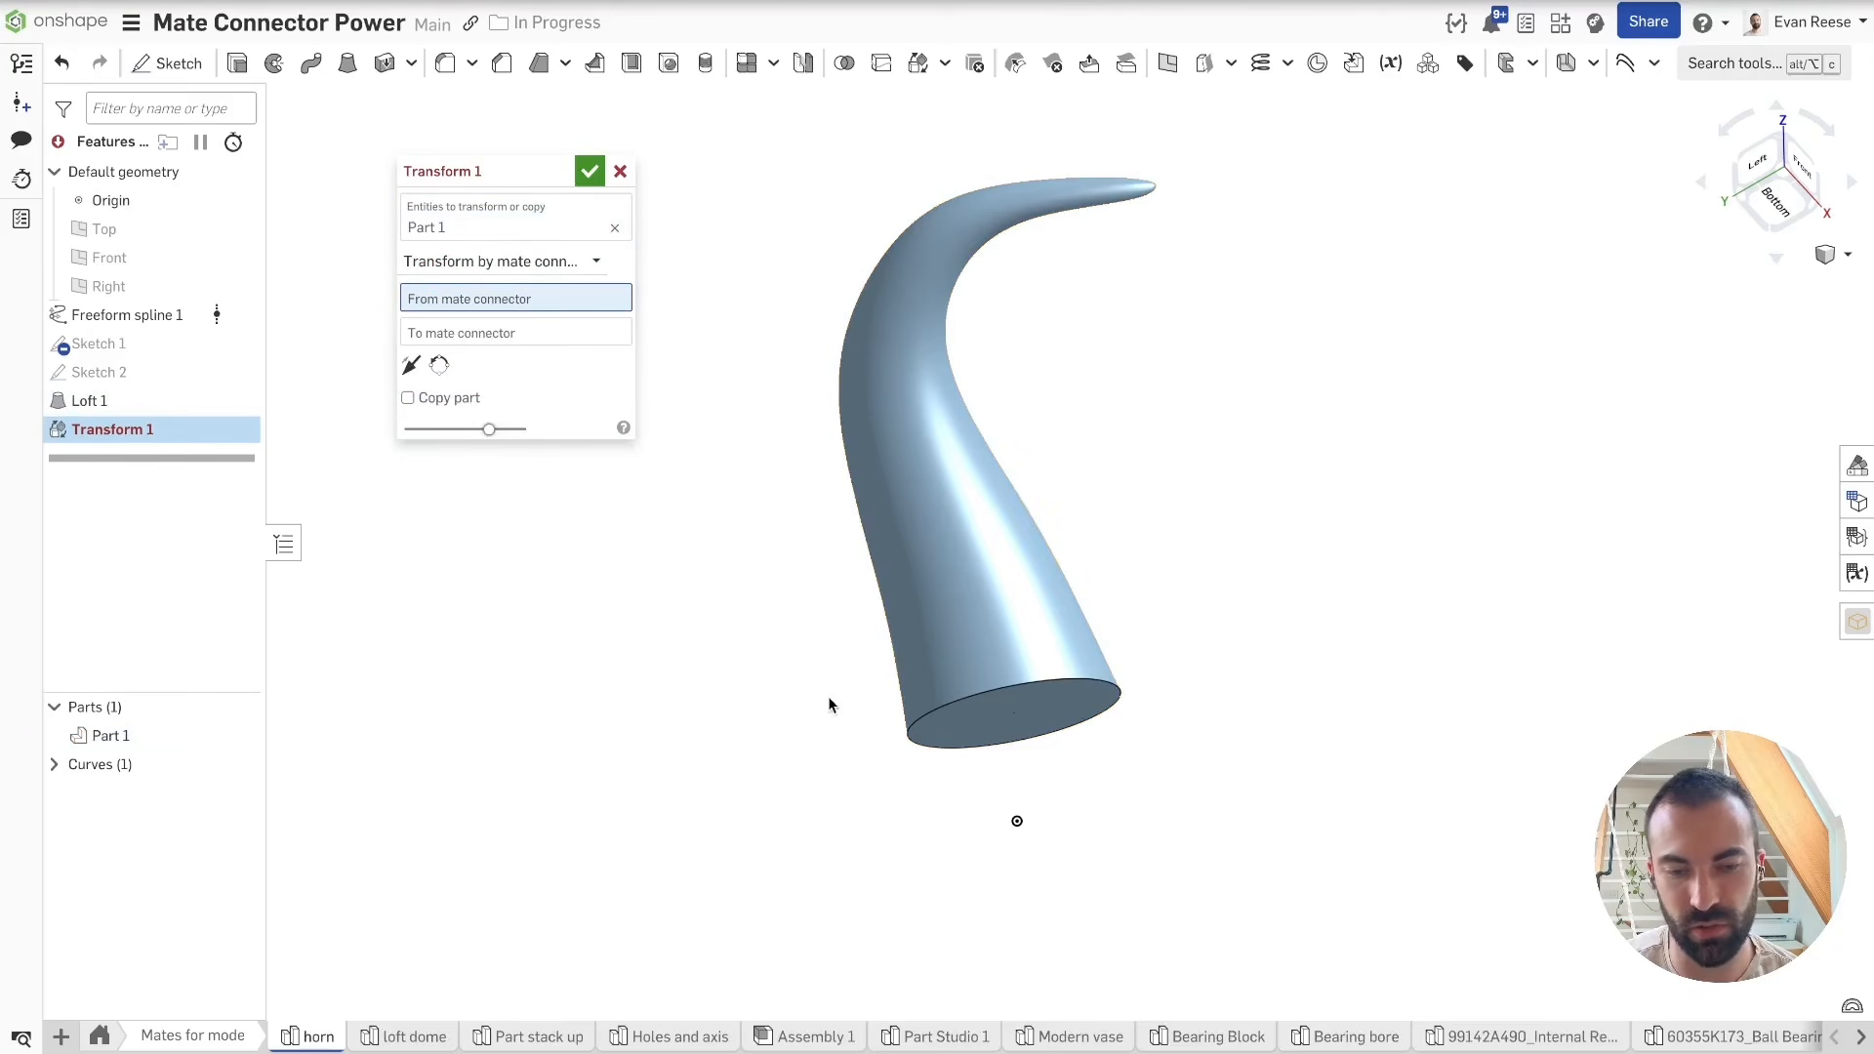
Step: Map the transform from a mate connector at the centre of the horn's base to one on the origin
{"action": "left_click", "coordinate": [1086, 678]}
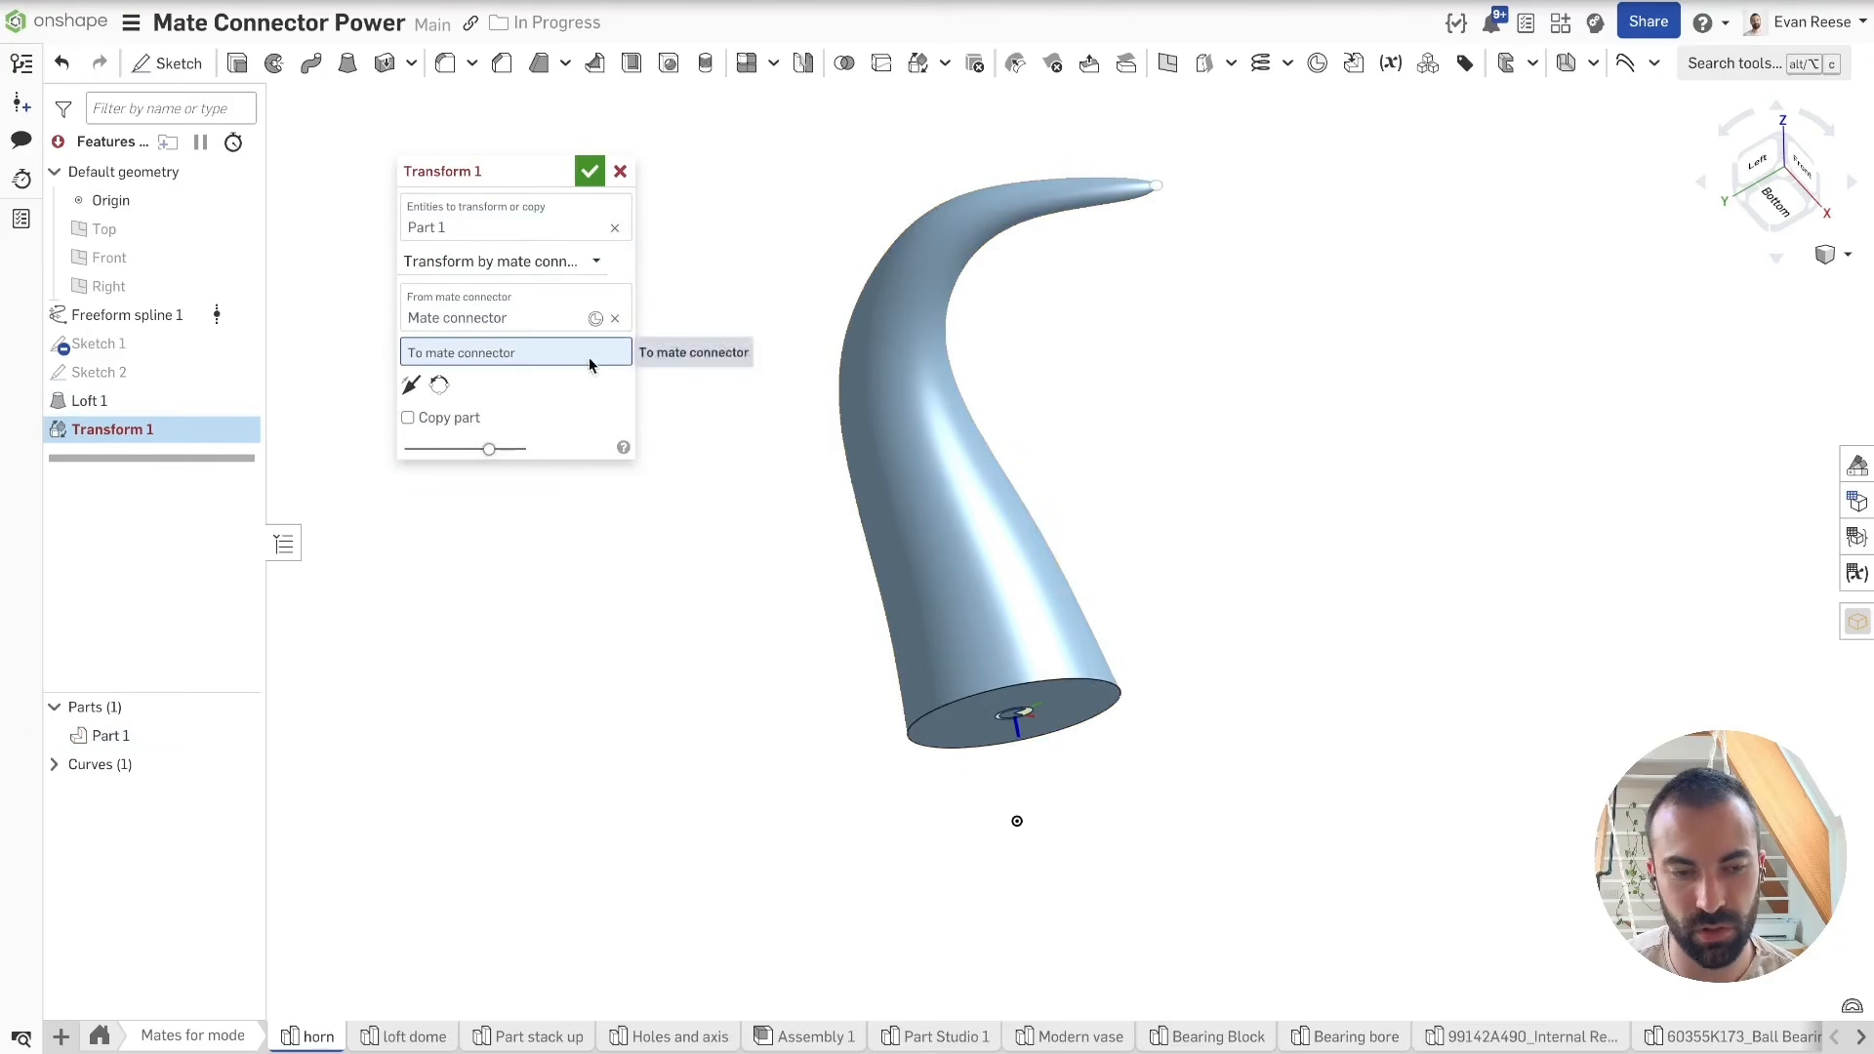
{"action": "right_click_drag", "start_coordinate": [1019, 828], "coordinate": [1144, 727]}
{"action": "left_click", "coordinate": [1023, 820]}
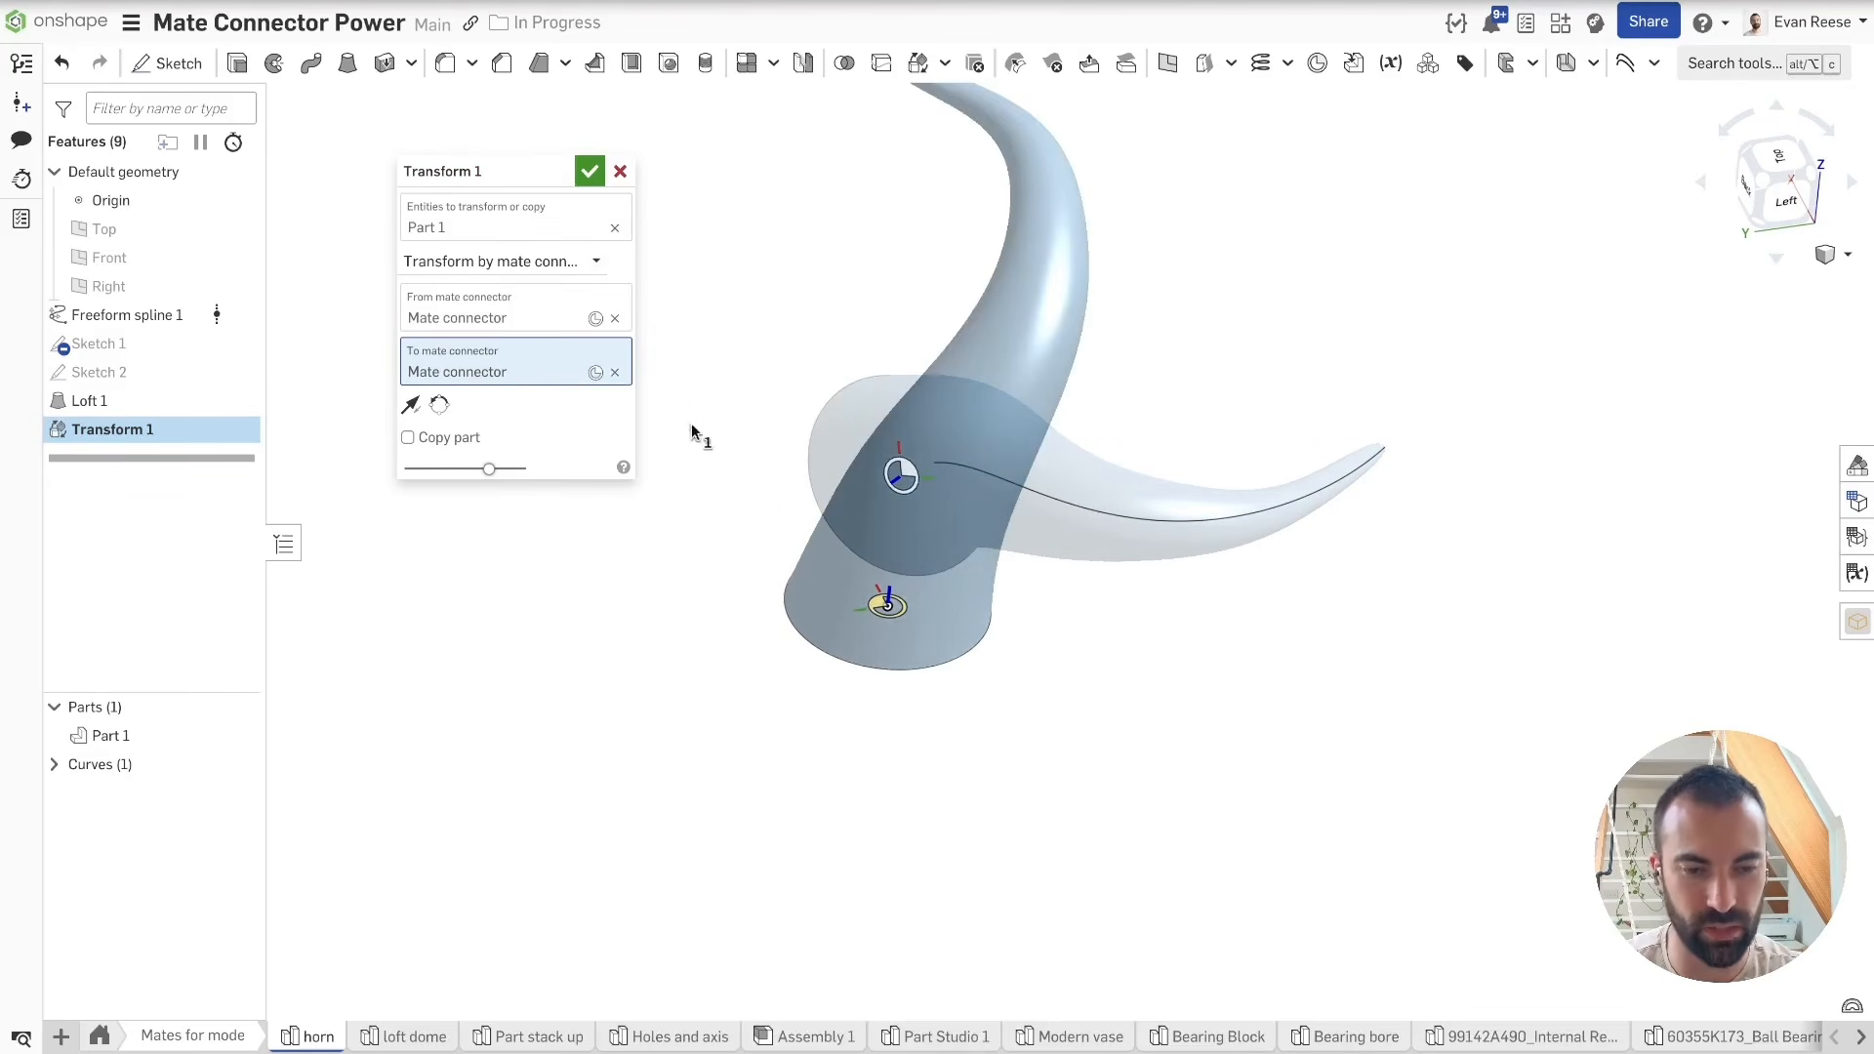
Step: Adjust the destination mate connector's rotation angle about Z to turn the horn around the origin, and accept the transform
{"action": "left_click", "coordinate": [595, 374]}
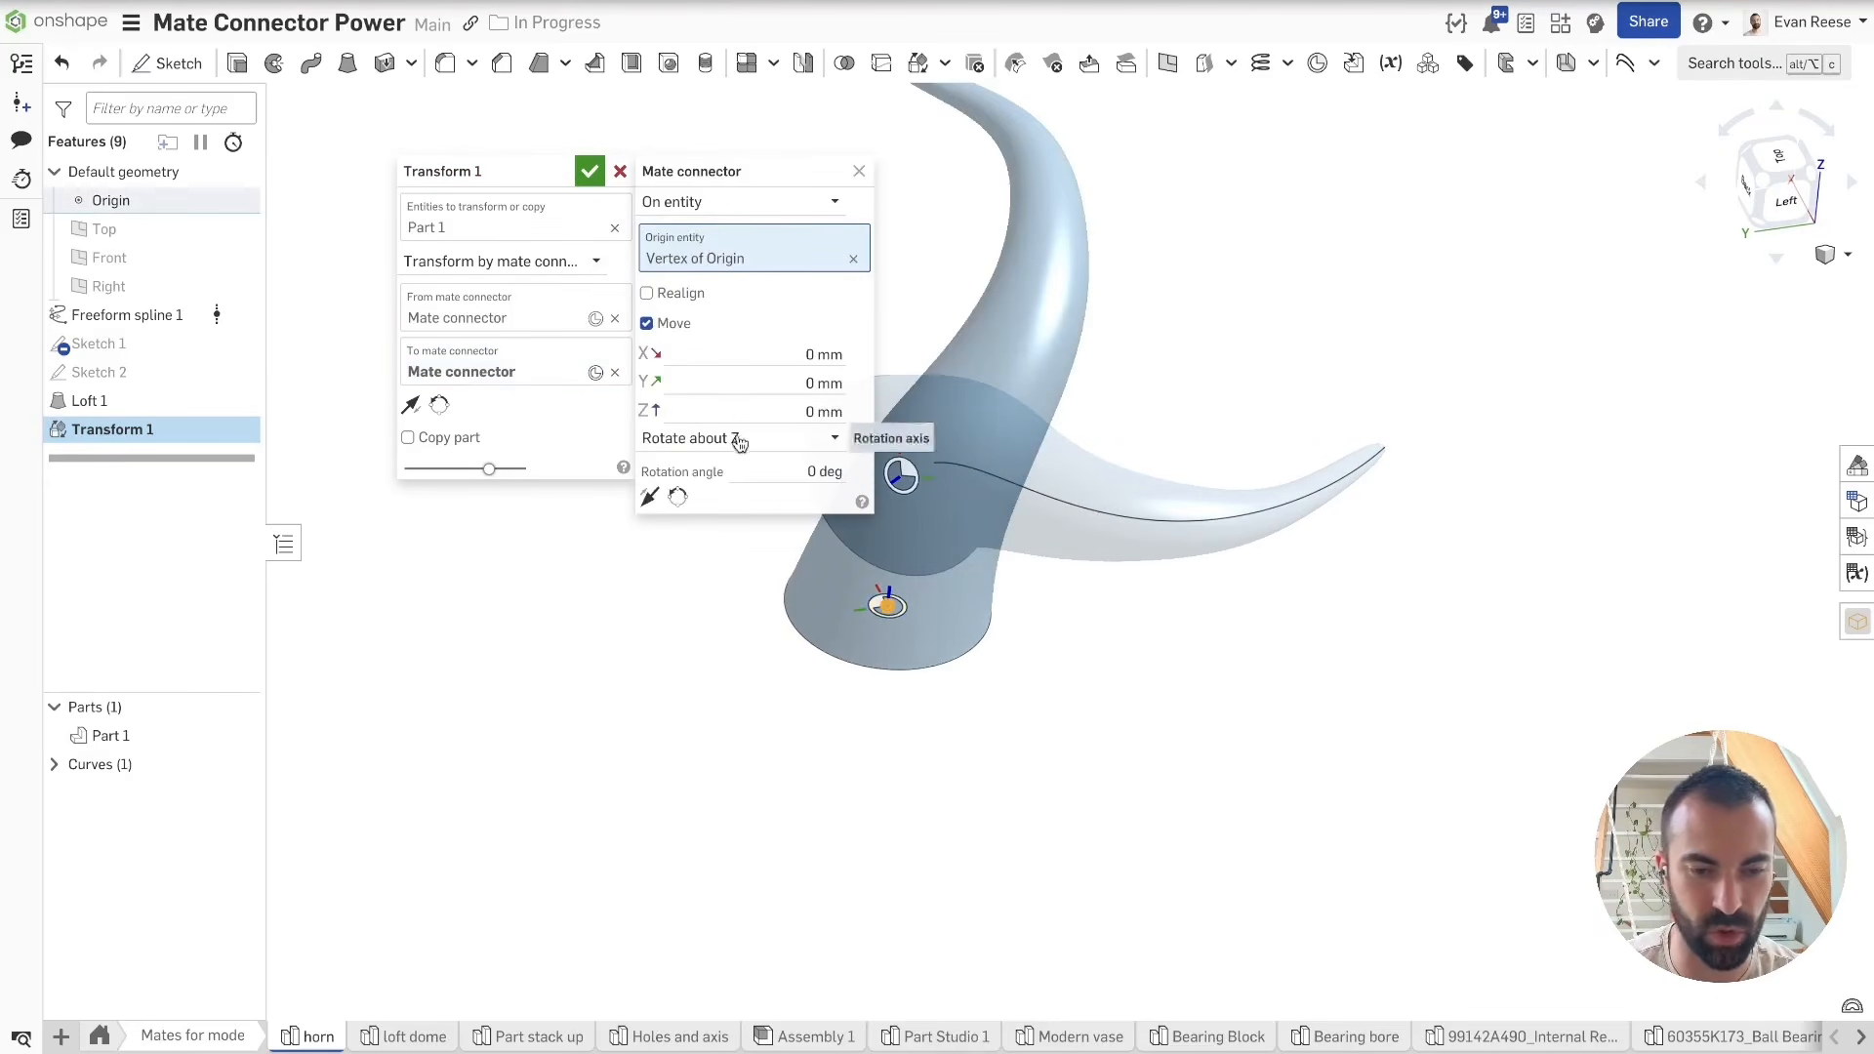
{"action": "left_click", "coordinate": [772, 473]}
{"action": "key", "text": "Up"}
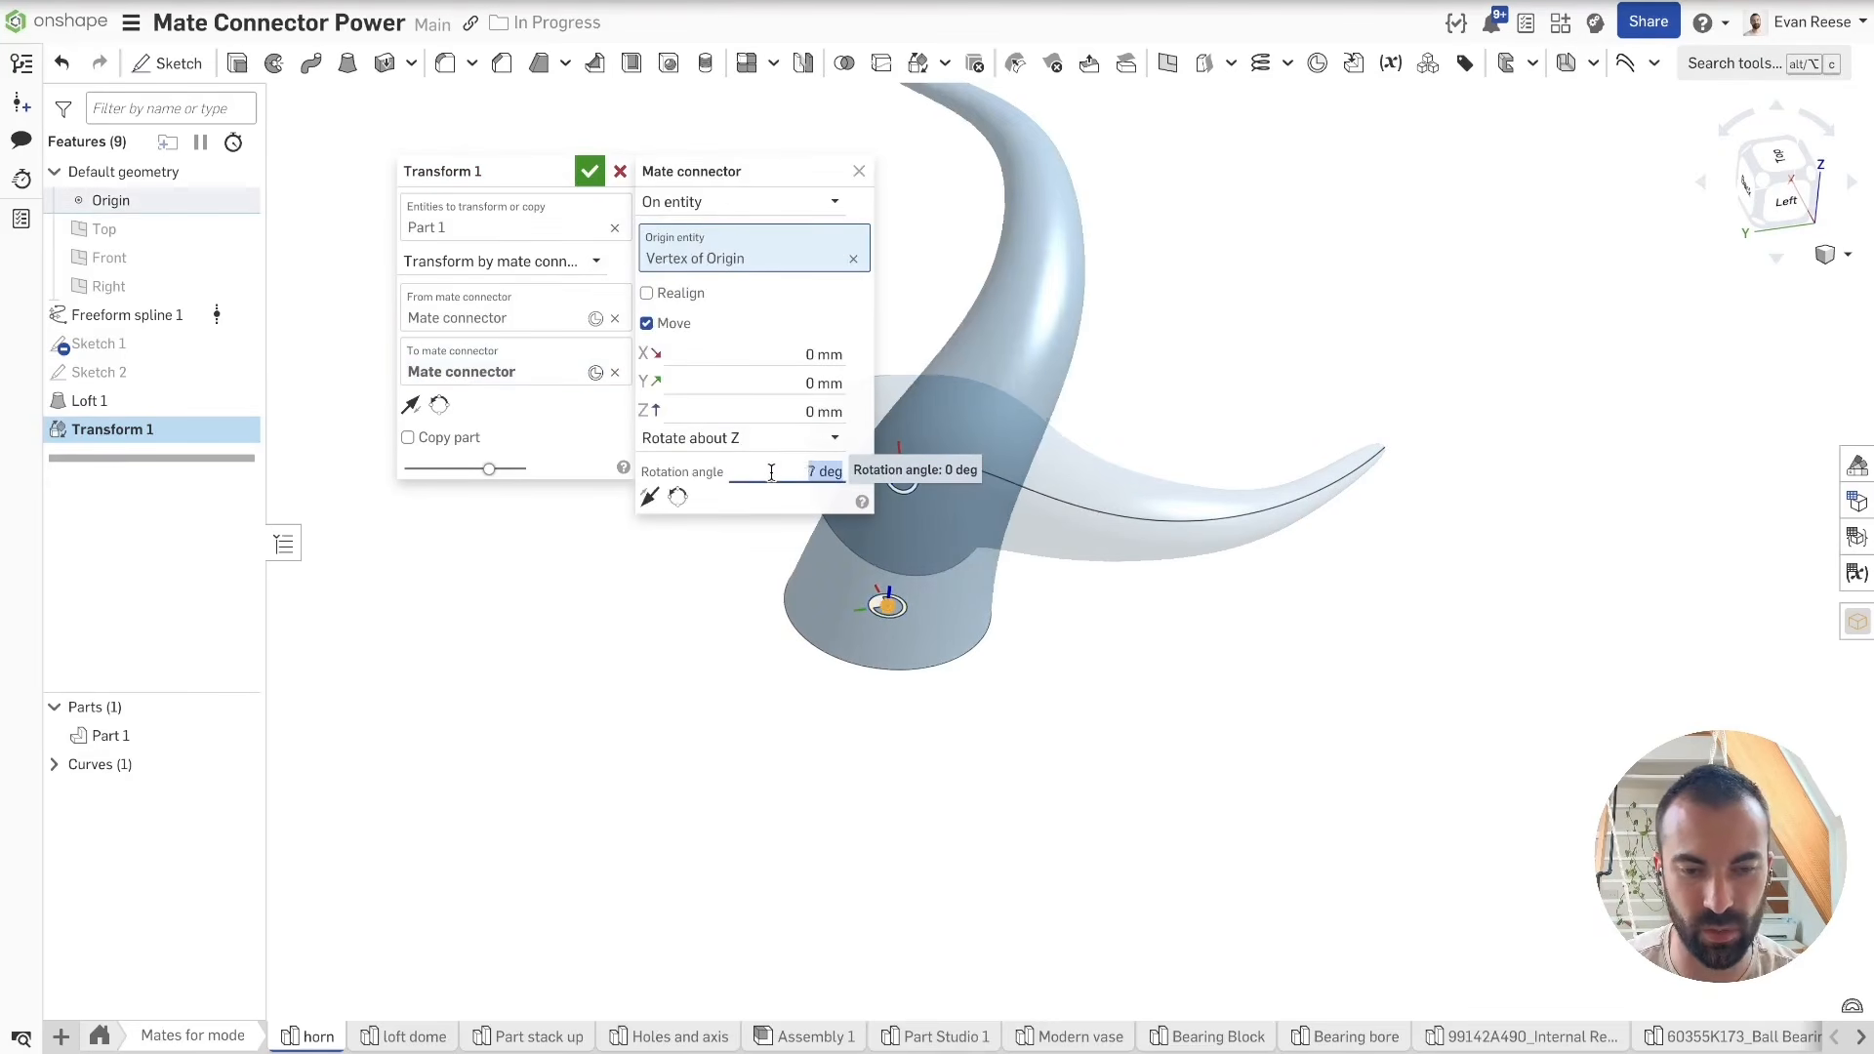
{"action": "key", "text": "Down"}
{"action": "key", "text": "Down"}
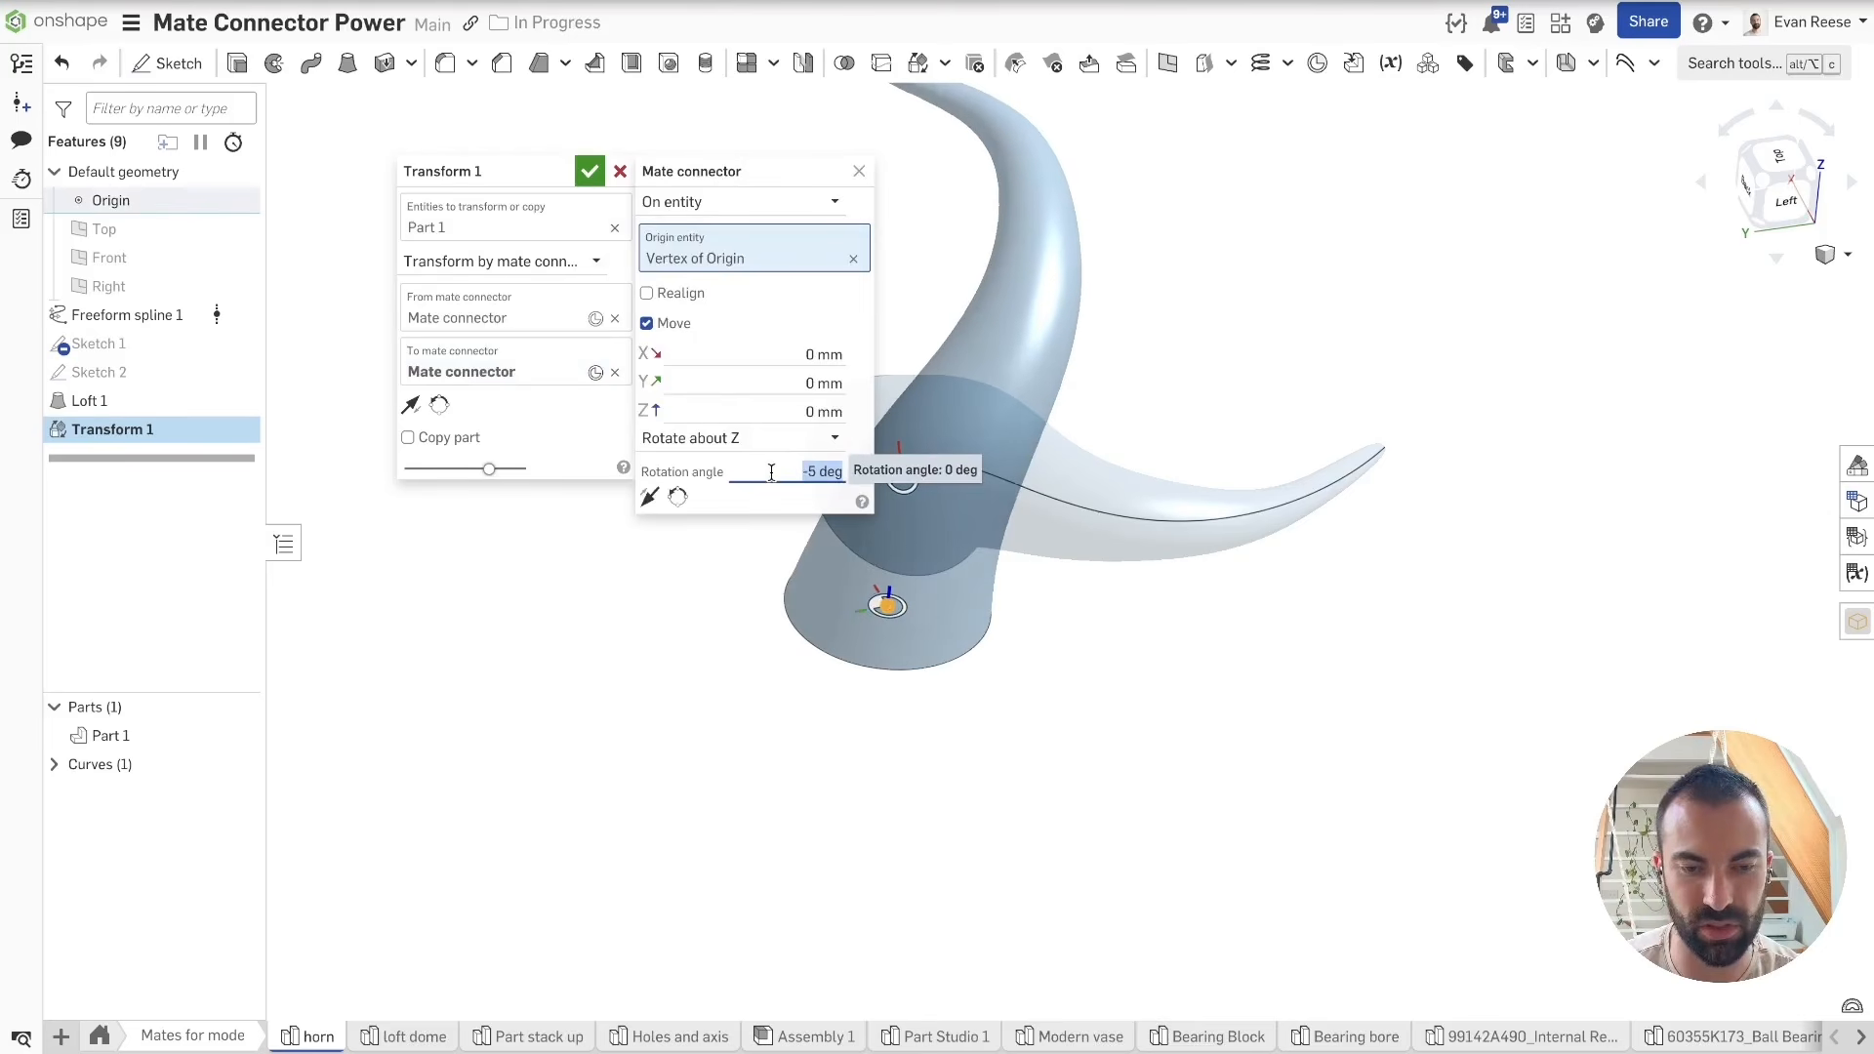
{"action": "left_click", "coordinate": [861, 166]}
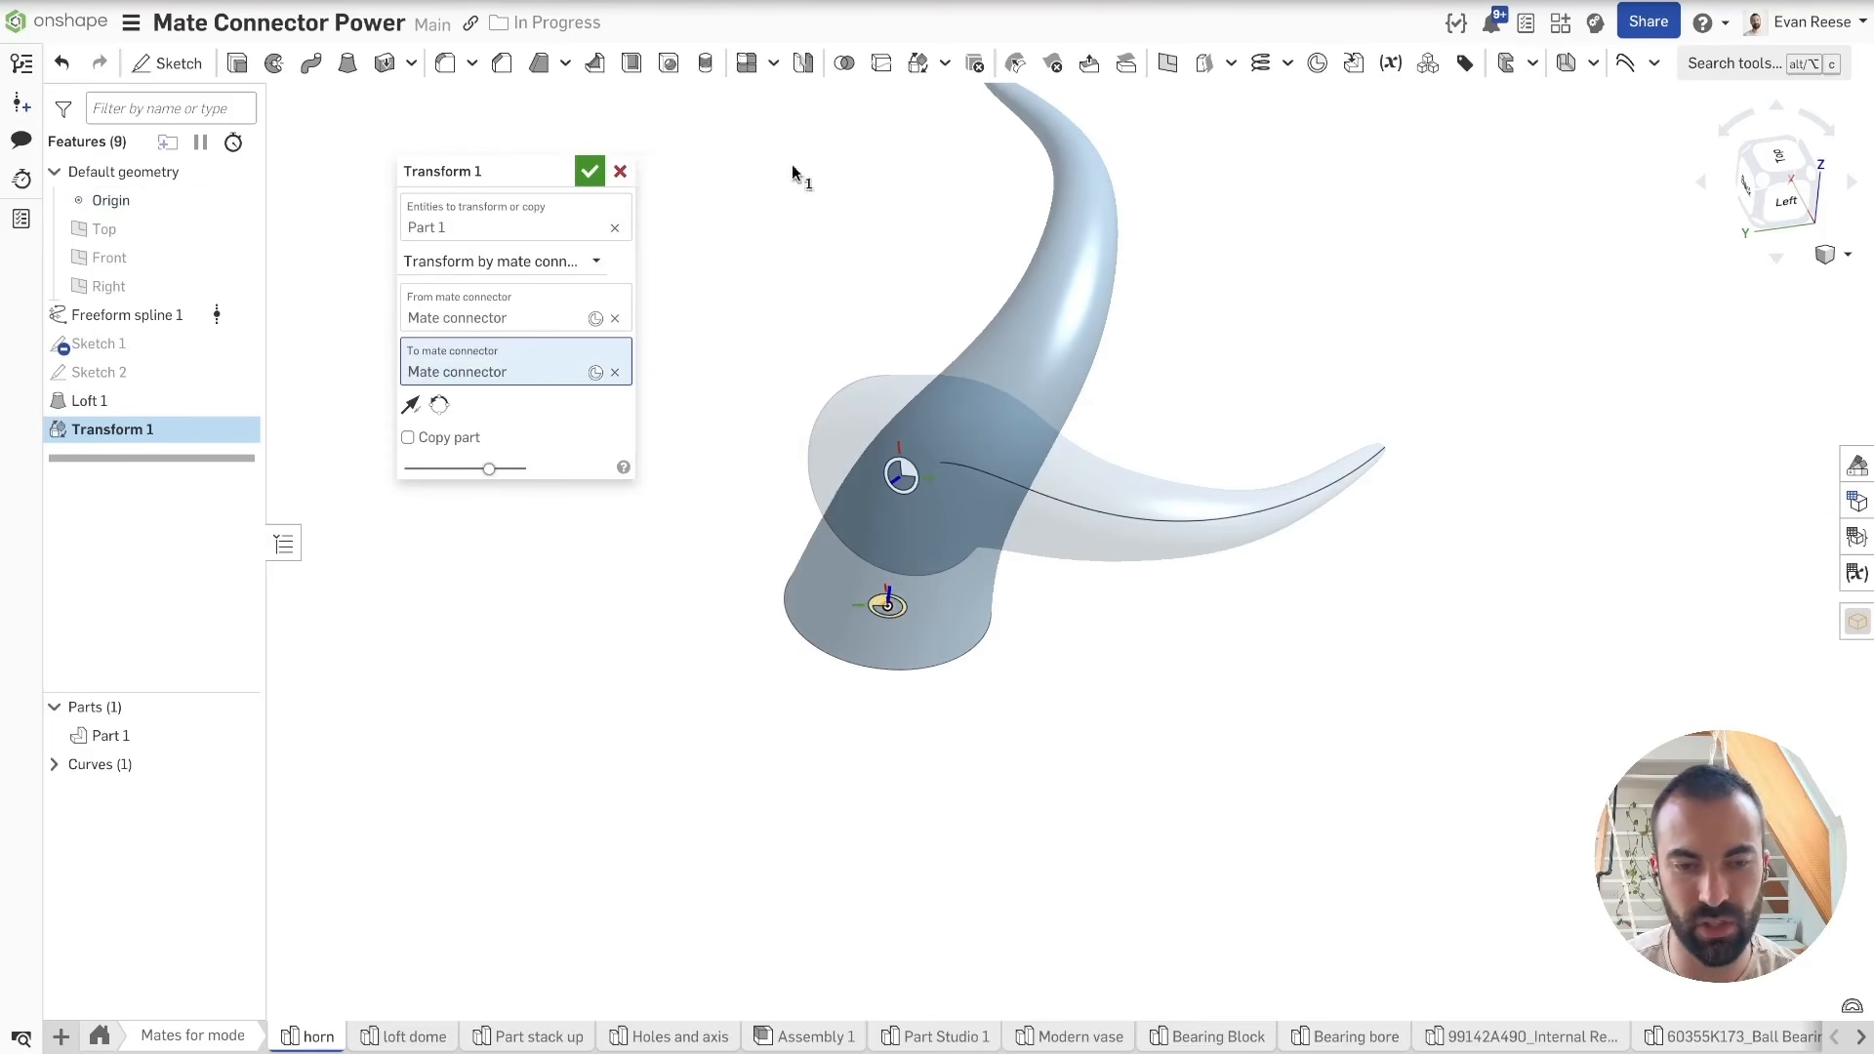
{"action": "left_click", "coordinate": [590, 171]}
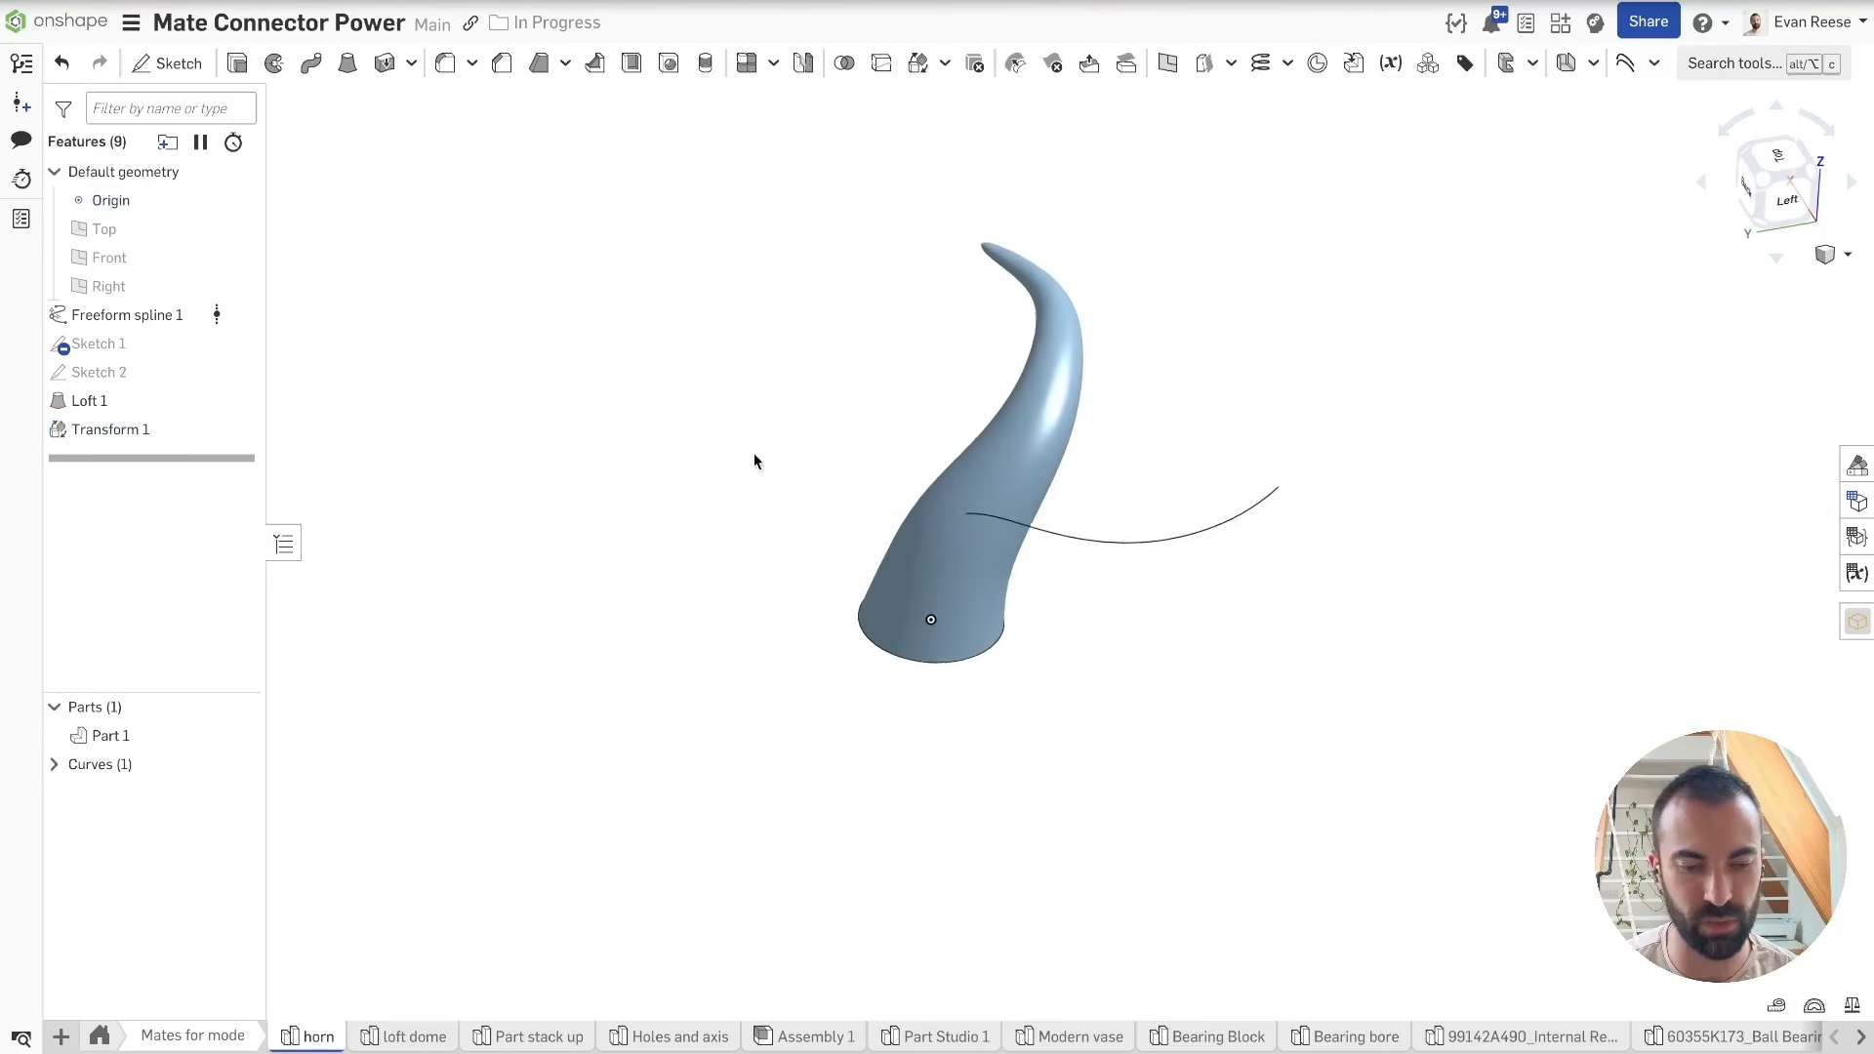
Step: Open the Part stack up studio, start a sketch on its Front plane and show the origin
{"action": "left_click", "coordinate": [434, 1039]}
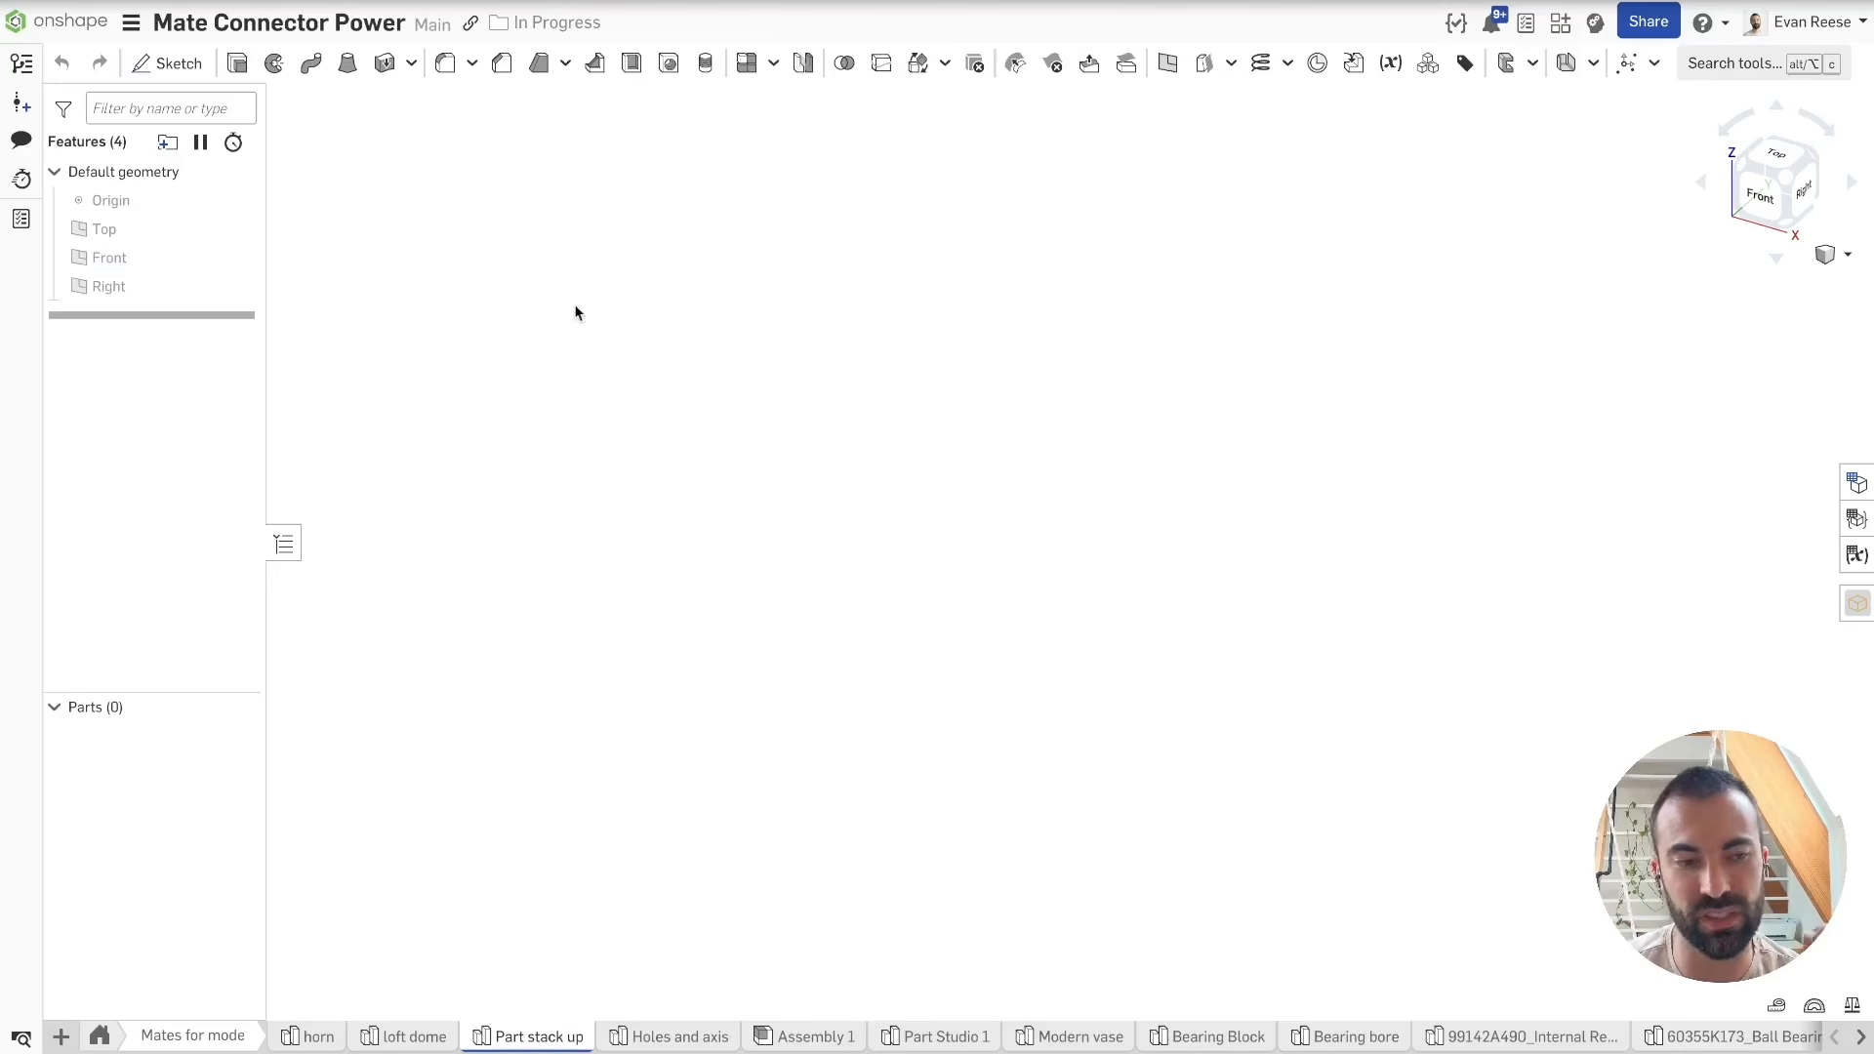
{"action": "left_click", "coordinate": [190, 257]}
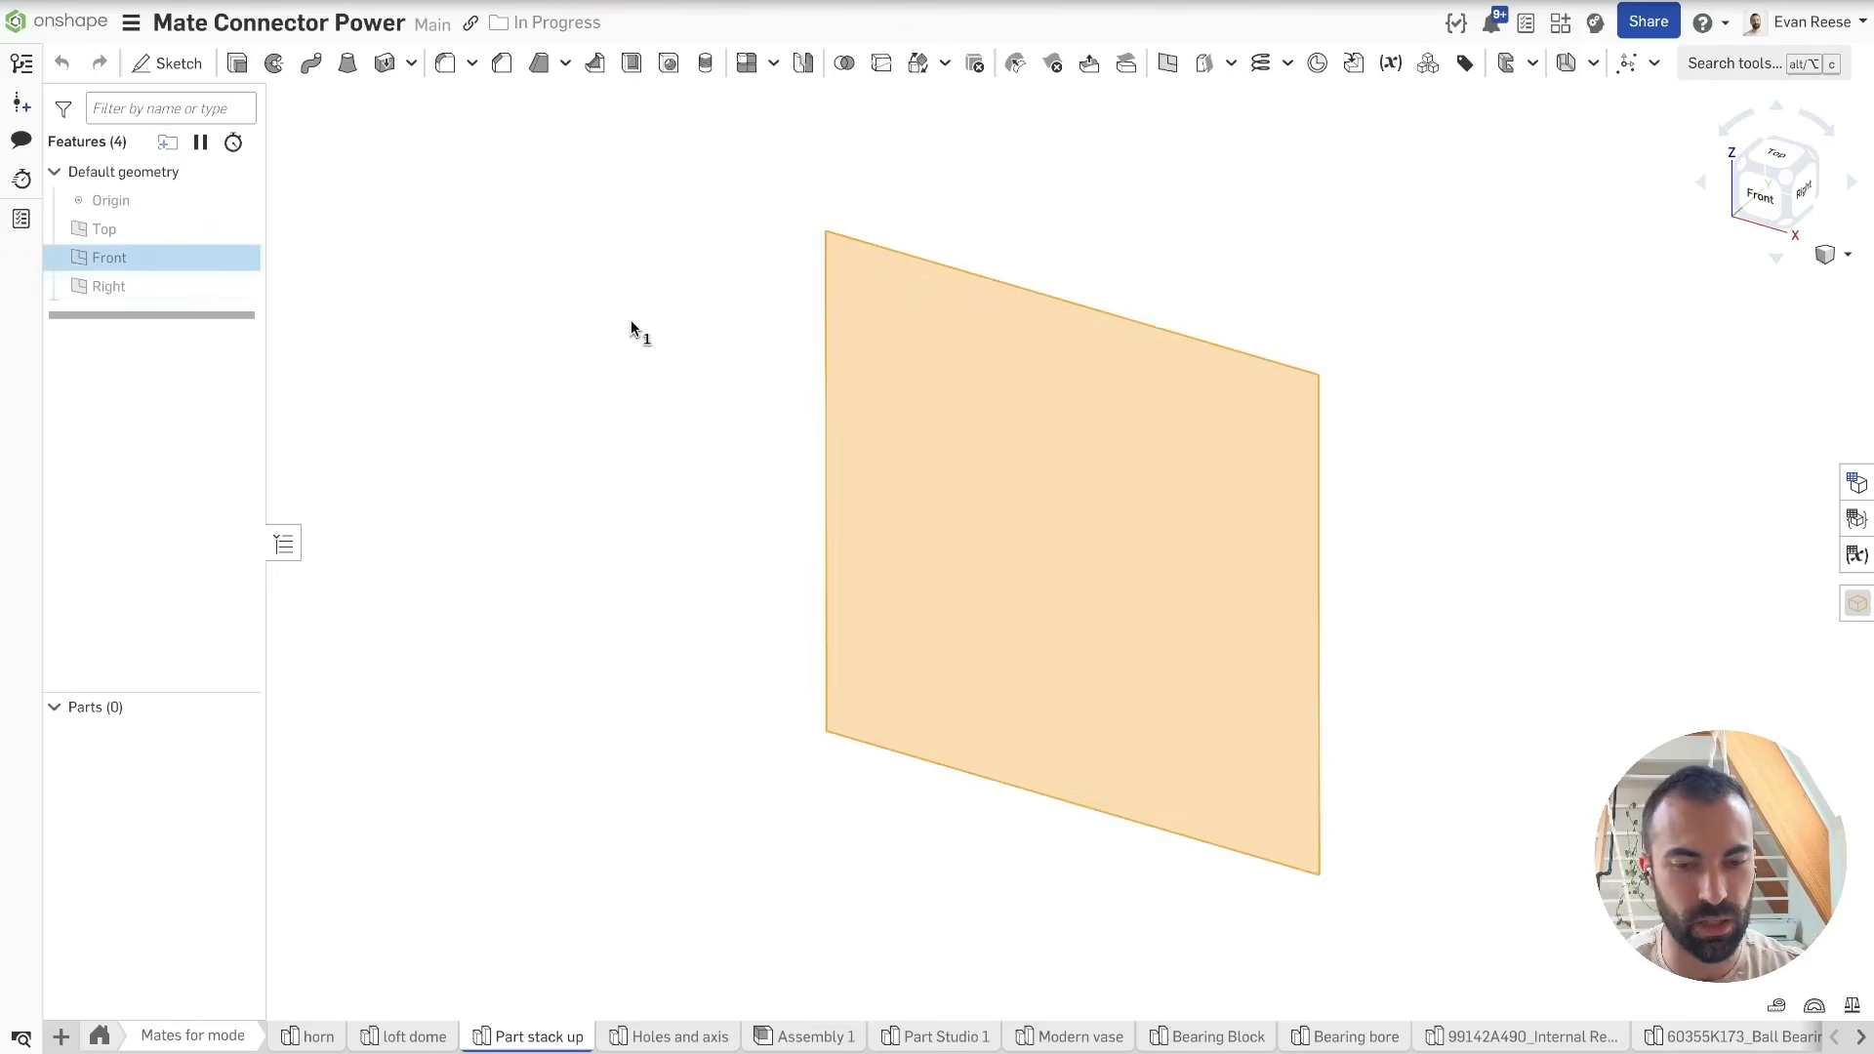
{"action": "key", "text": "shift+s"}
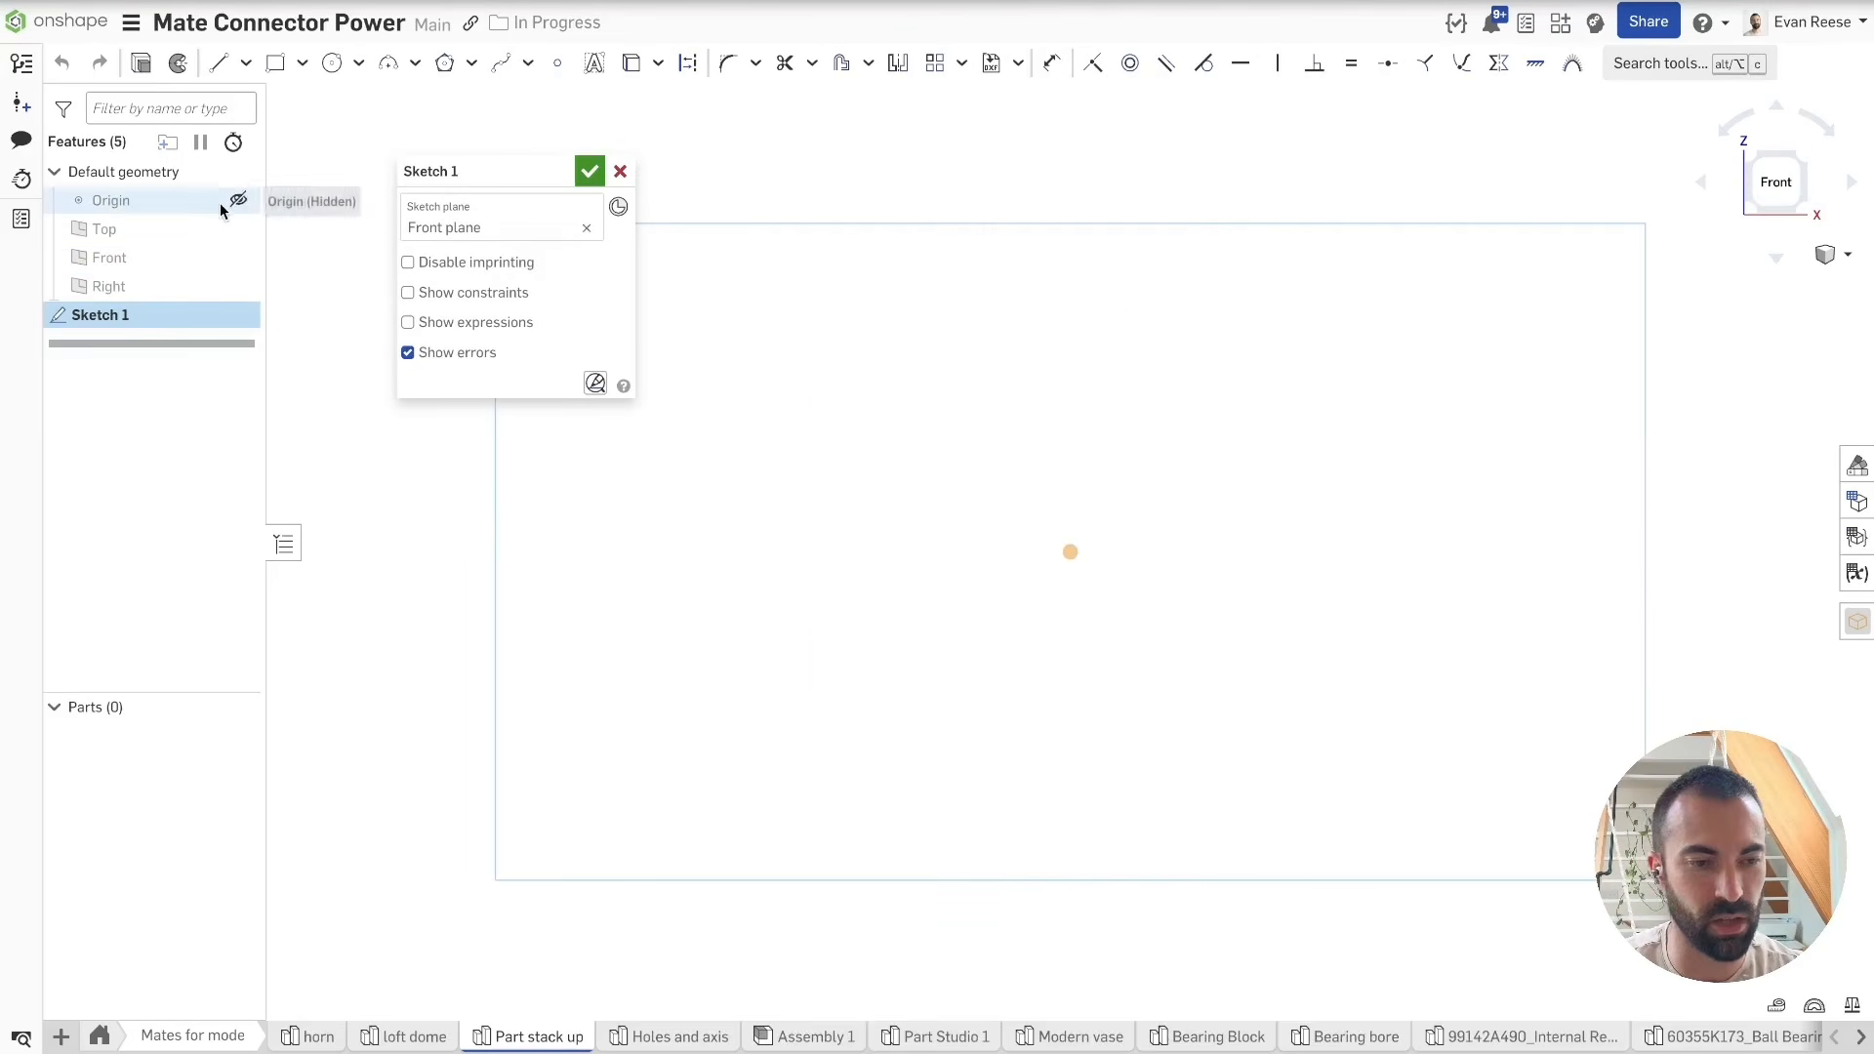
{"action": "left_click", "coordinate": [230, 200]}
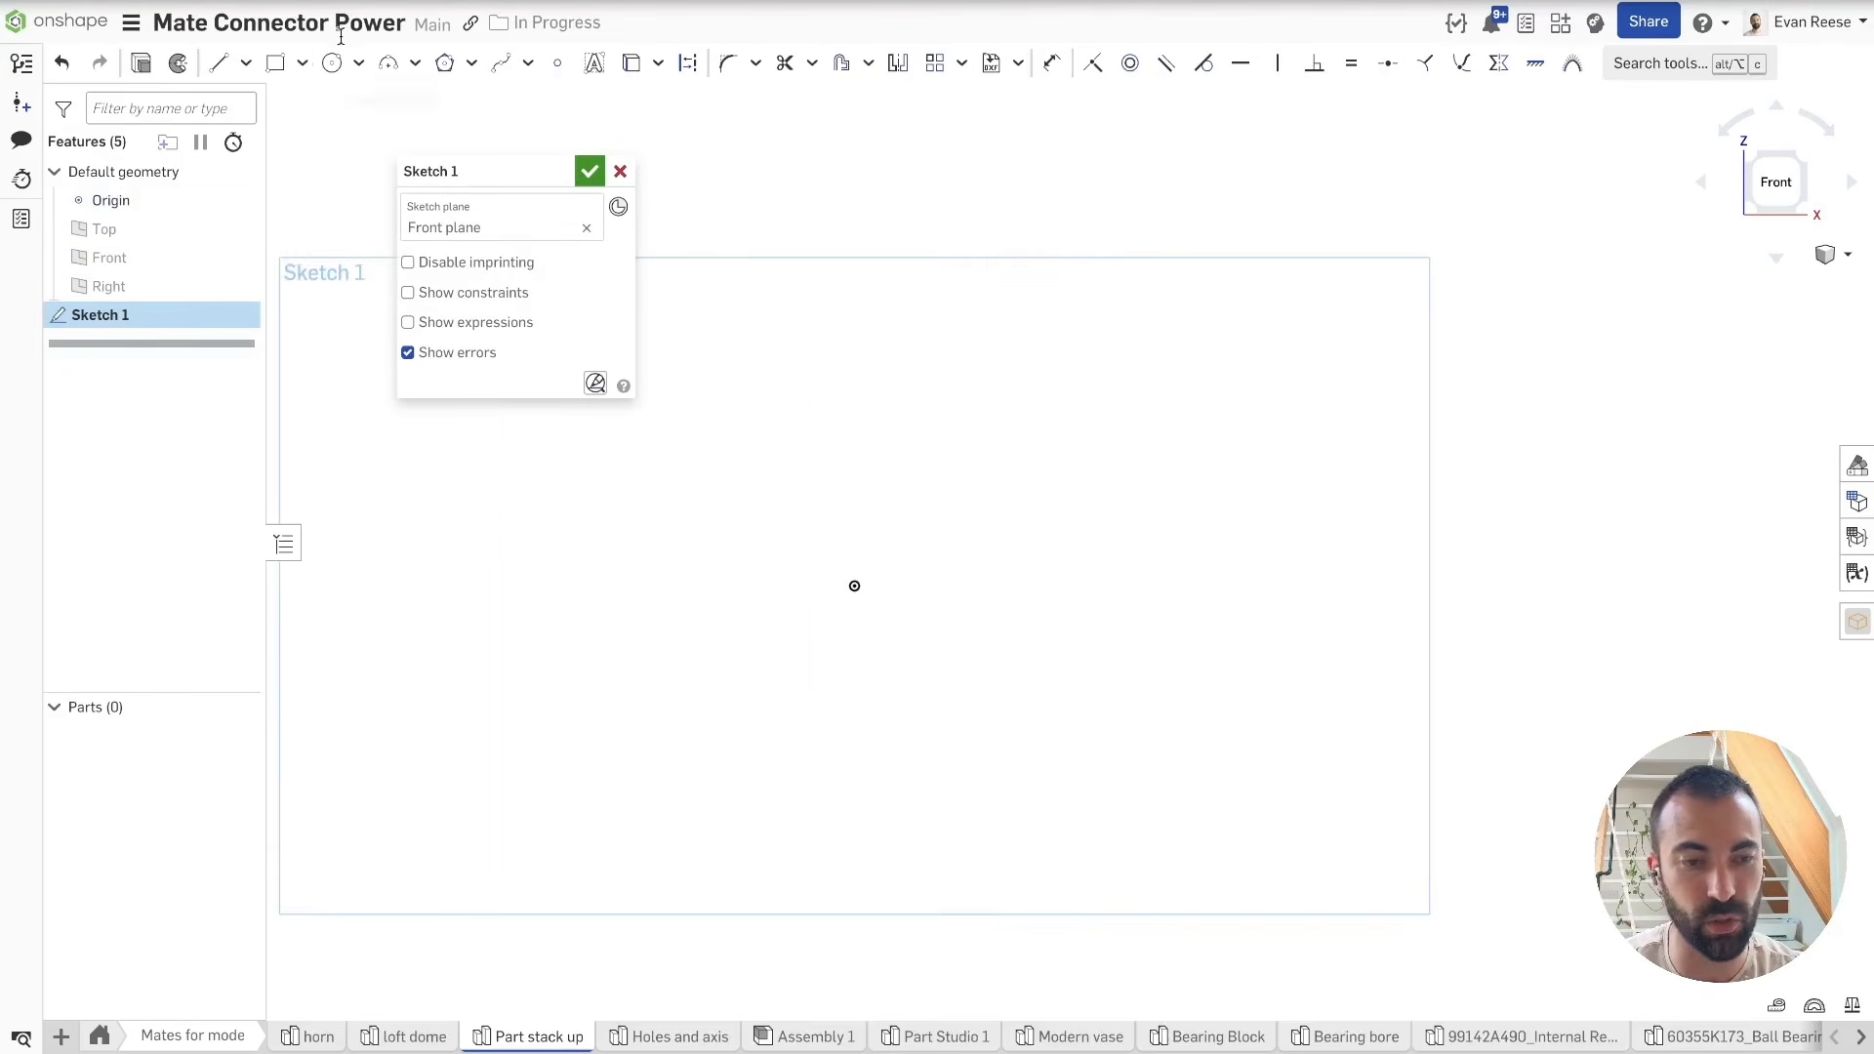
Step: Sketch five connected vertical construction lines upward from the origin, the lowest about 0.67 mm and the uppermost about 0.33 mm long
{"action": "left_click", "coordinate": [218, 62]}
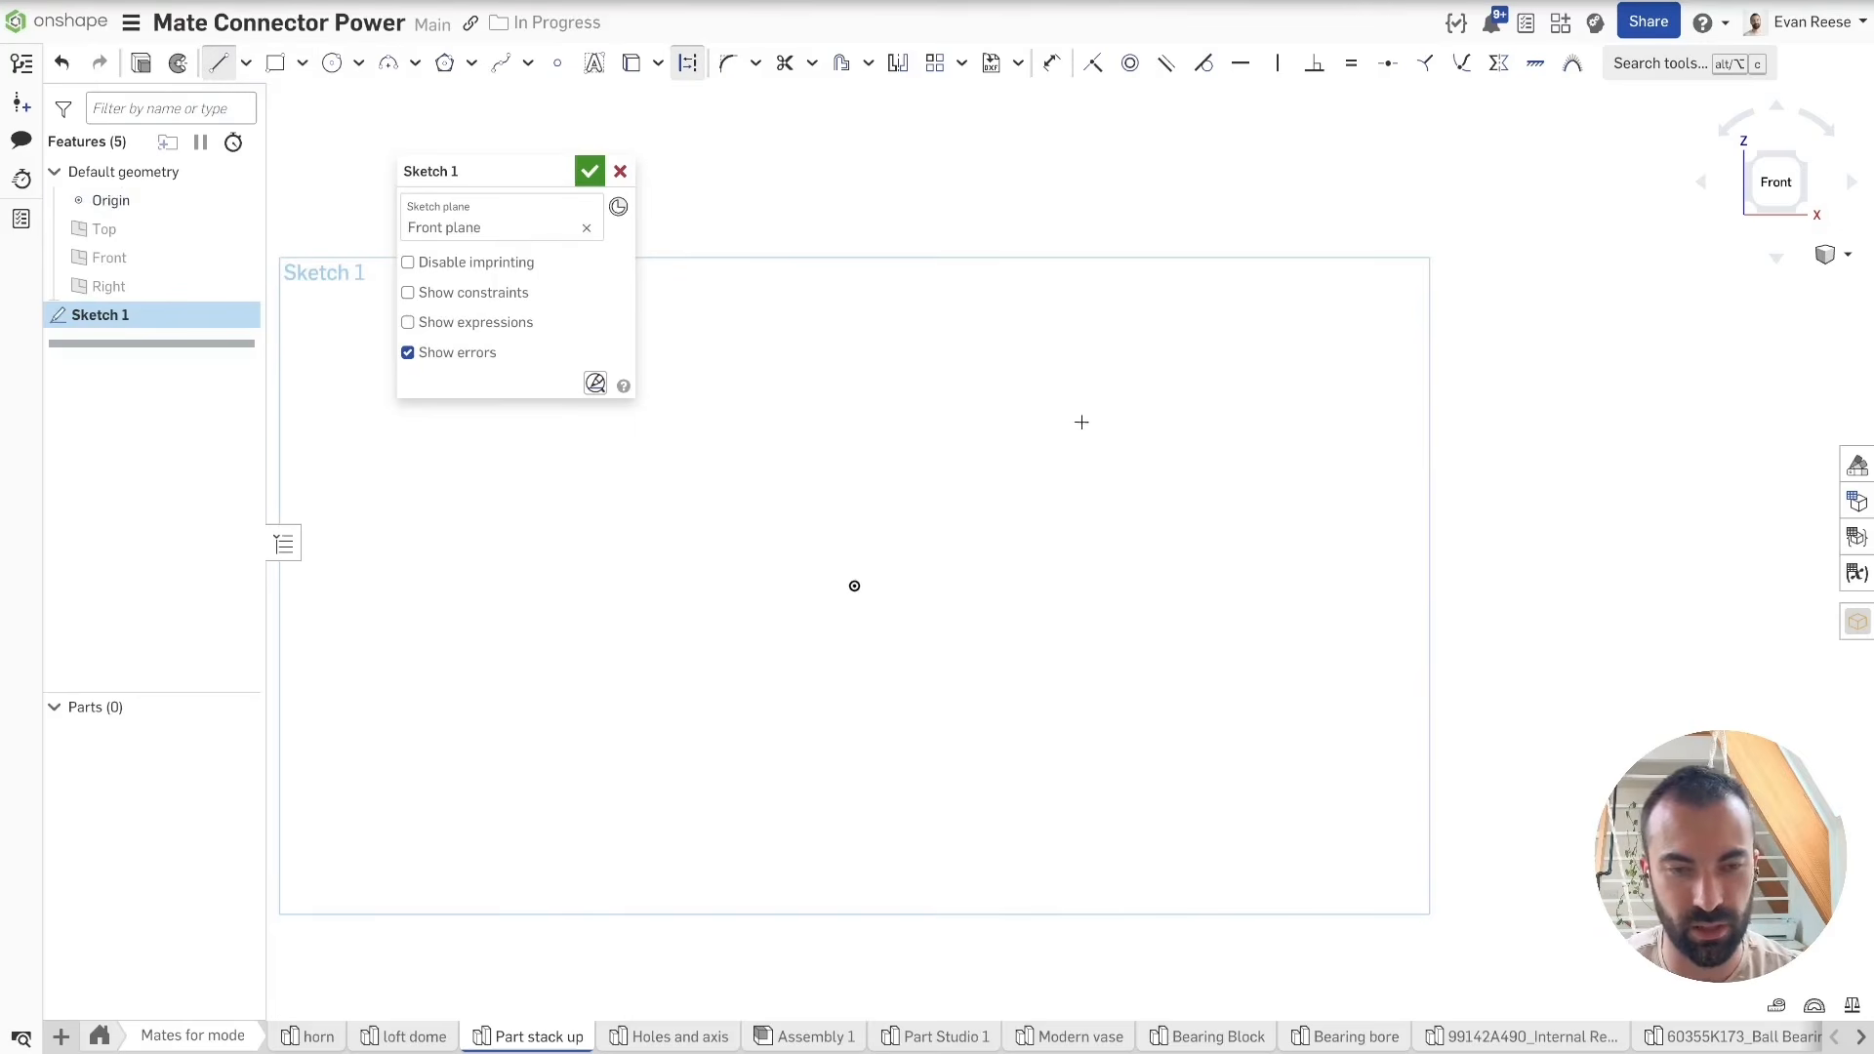
{"action": "left_click", "coordinate": [854, 586]}
{"action": "scroll", "coordinate": [852, 578], "scroll_direction": "up", "scroll_amount": 5}
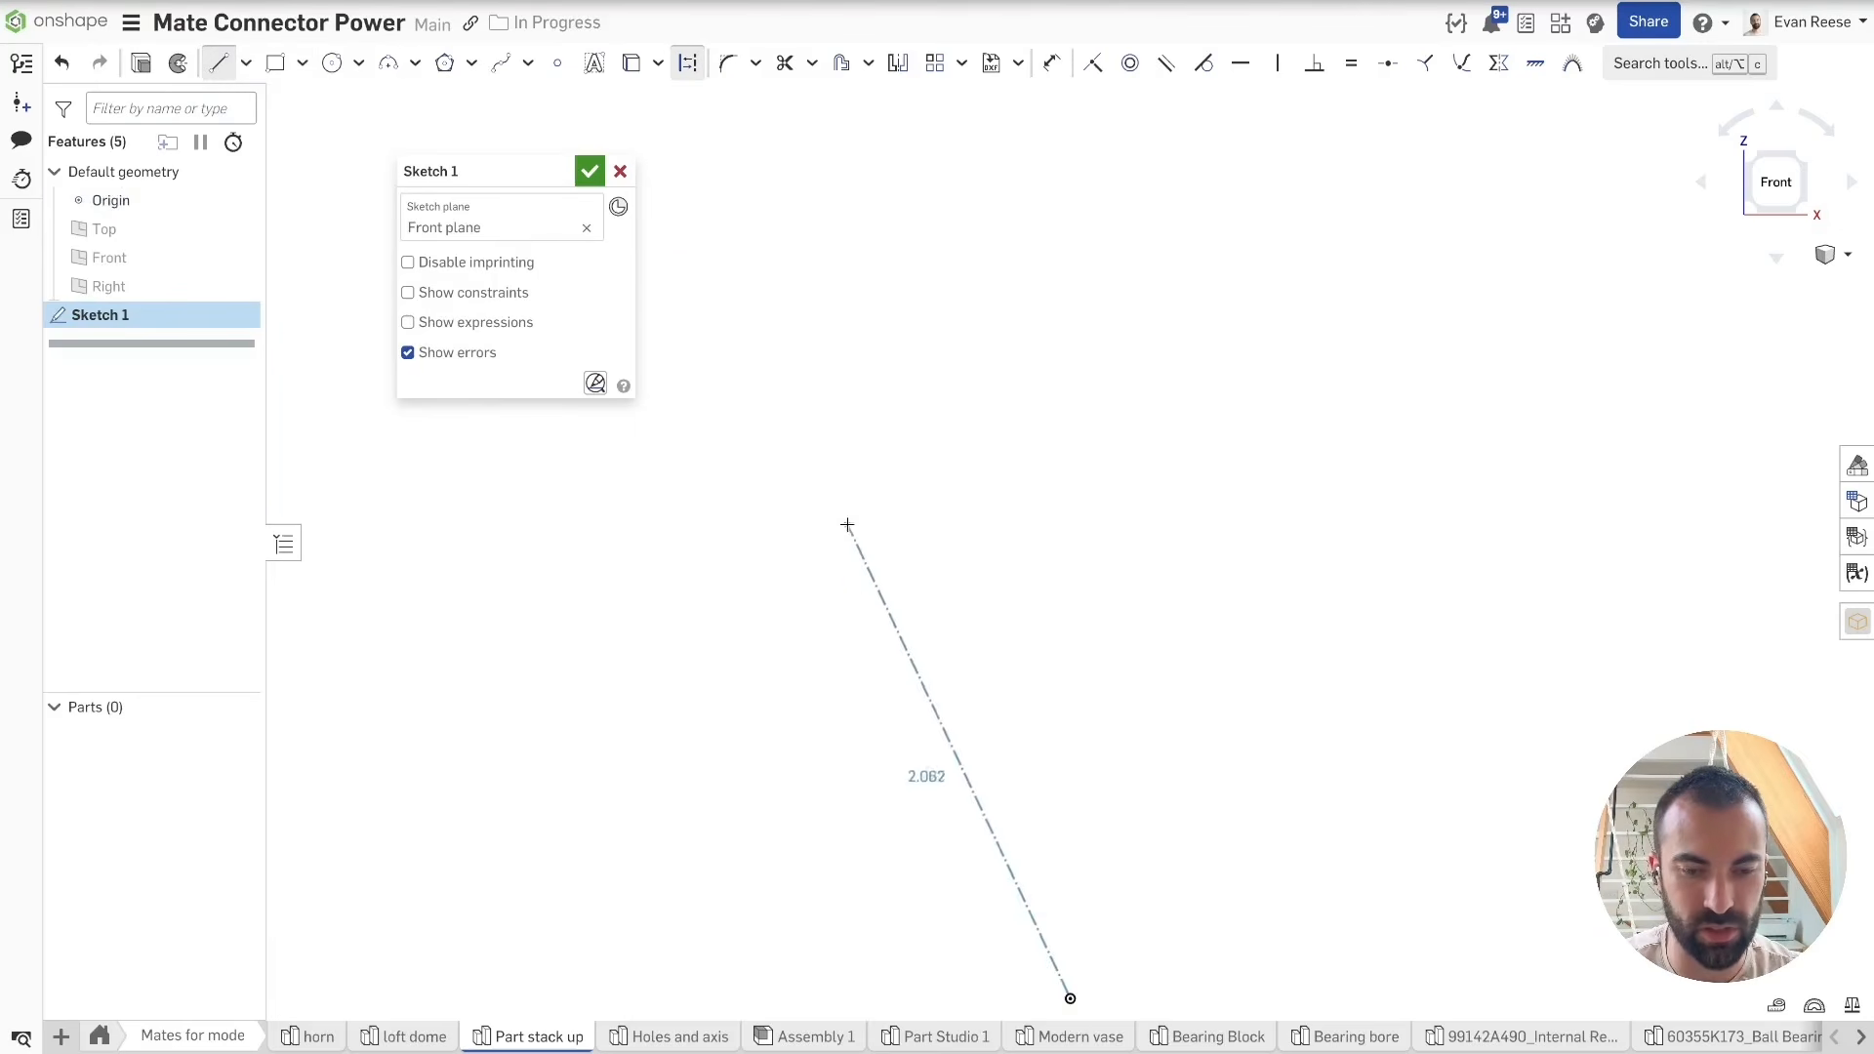
{"action": "middle_click_drag", "start_coordinate": [1087, 756], "coordinate": [1005, 498]}
{"action": "scroll", "coordinate": [1017, 553], "scroll_direction": "down", "scroll_amount": 2}
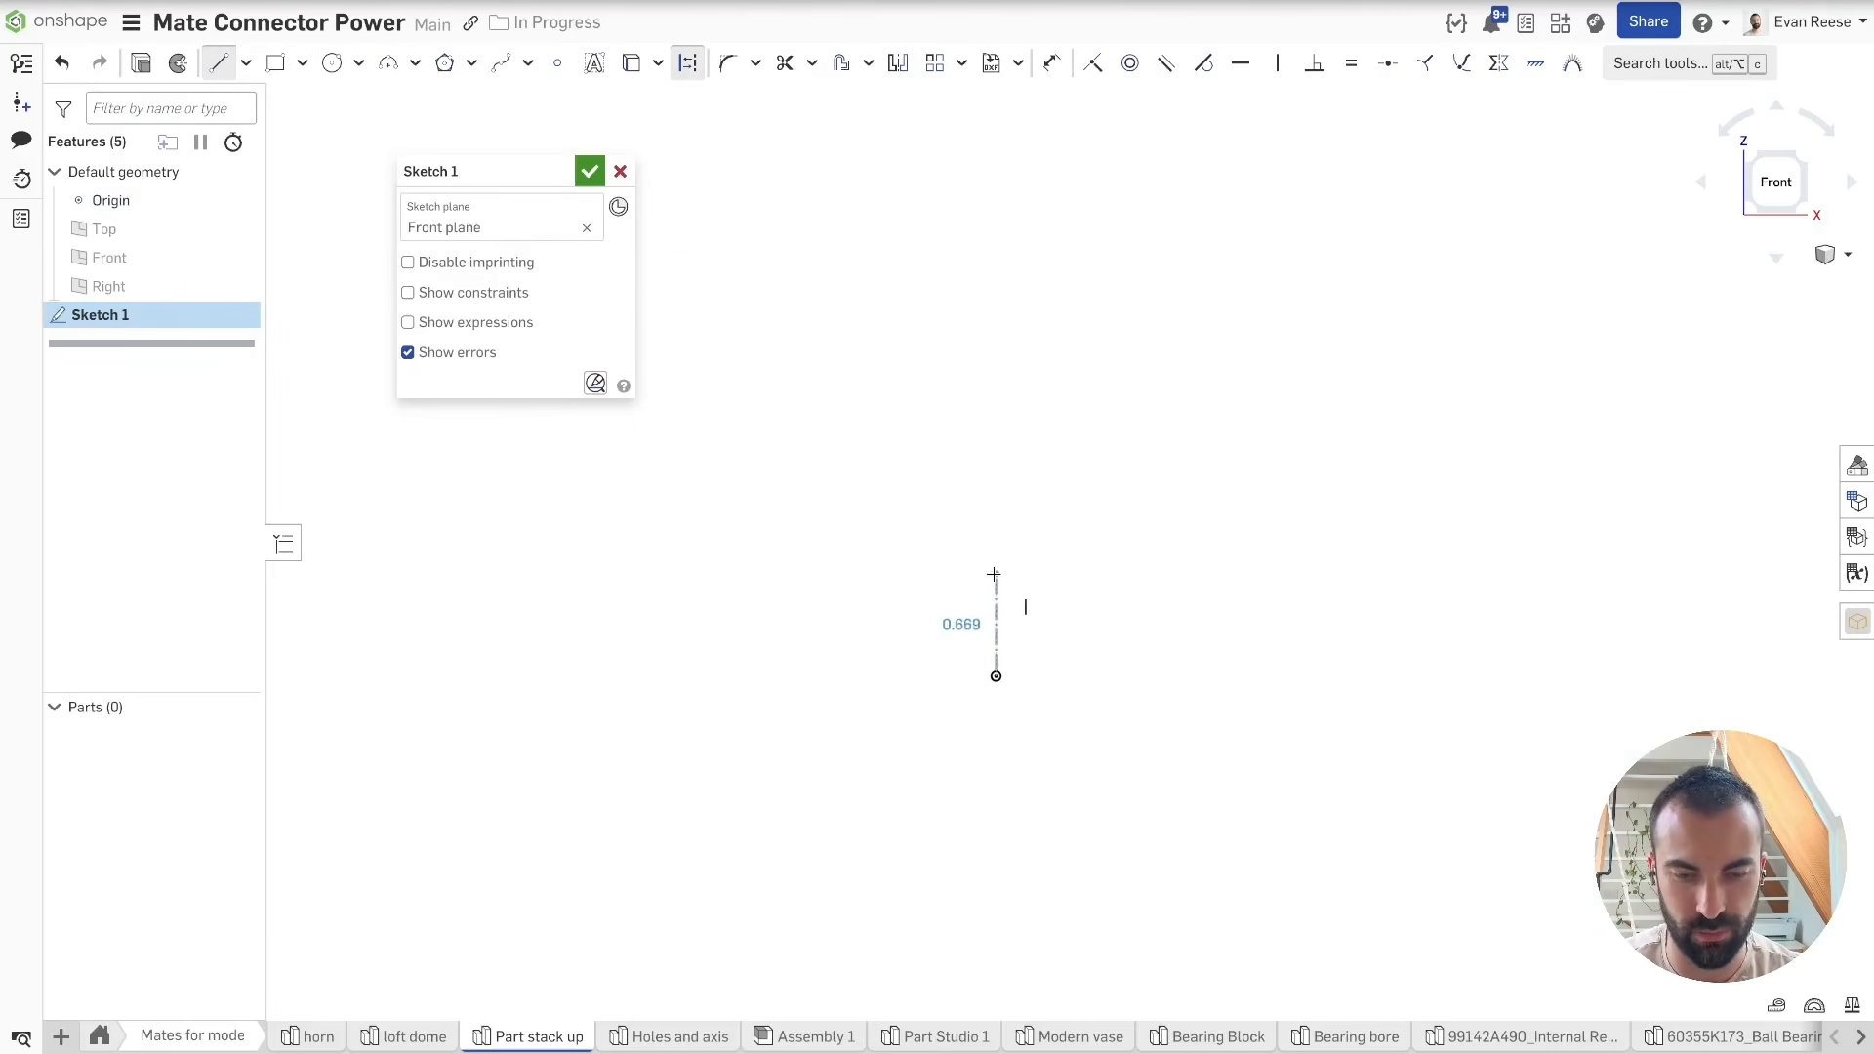
{"action": "left_click", "coordinate": [996, 574]}
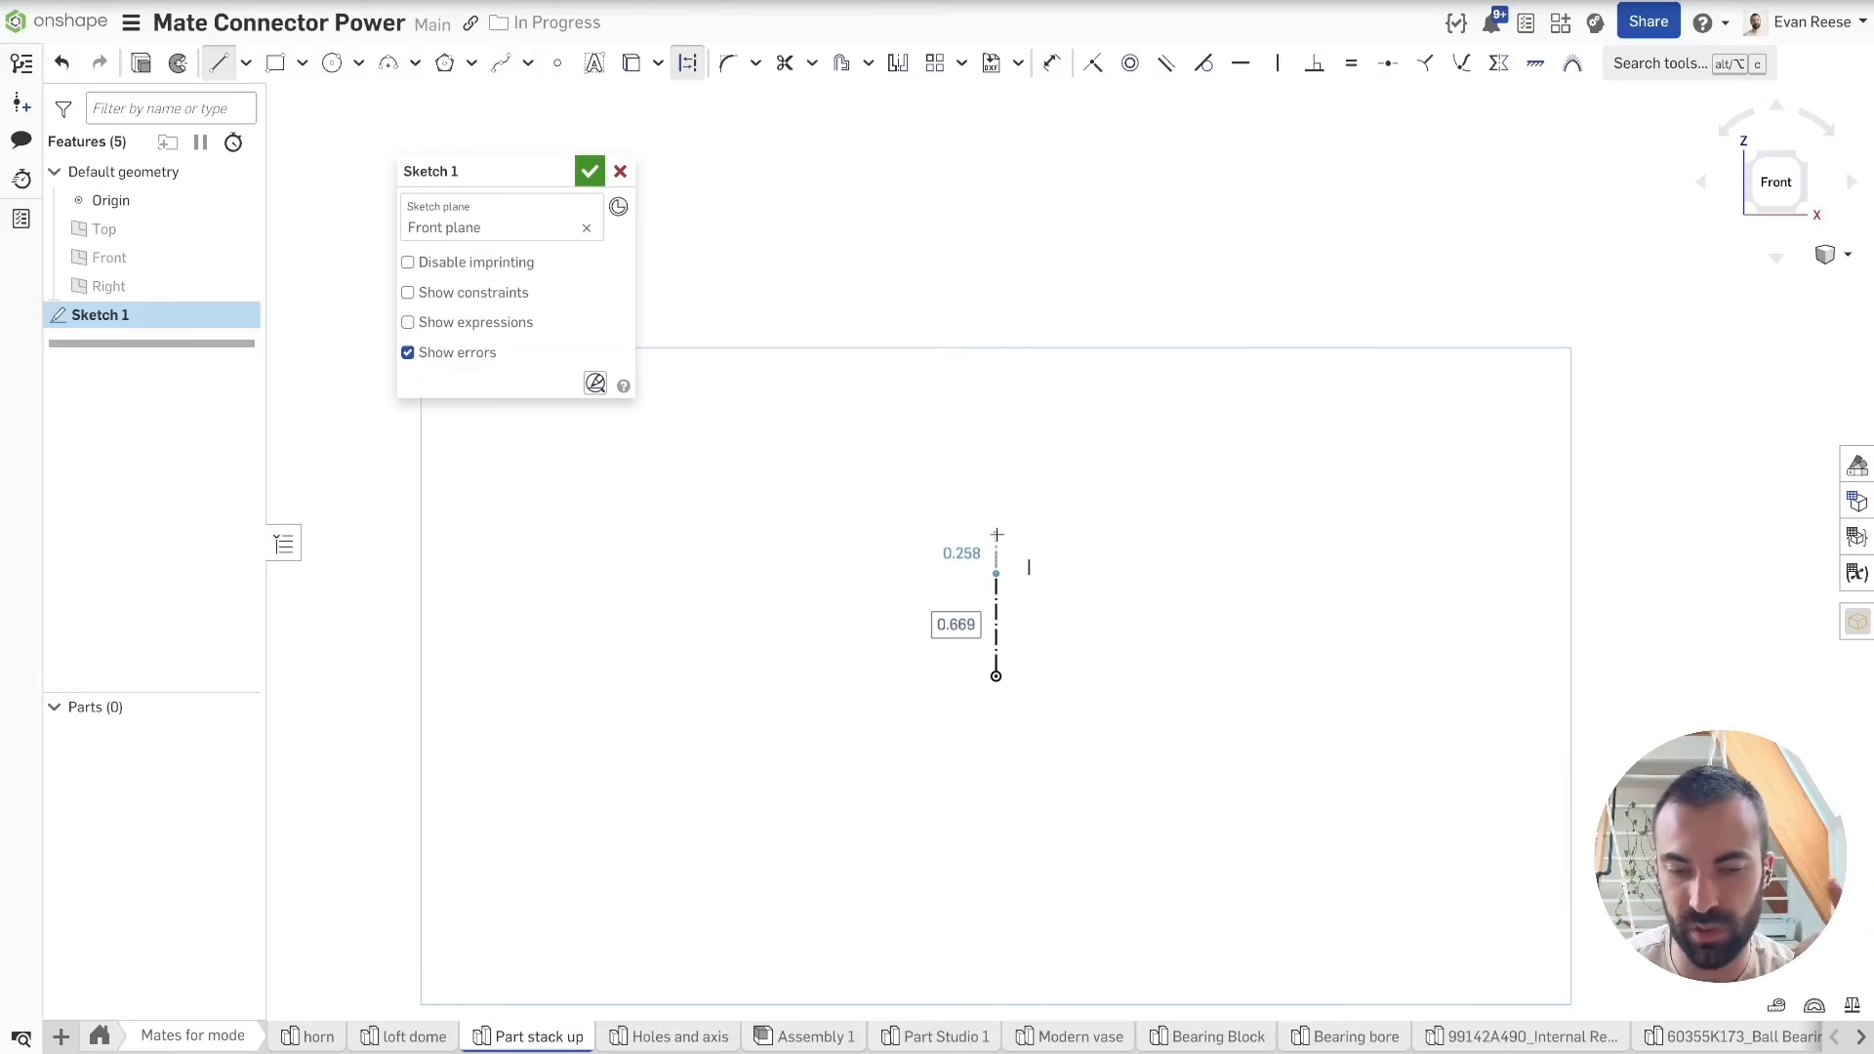
{"action": "left_click", "coordinate": [996, 536]}
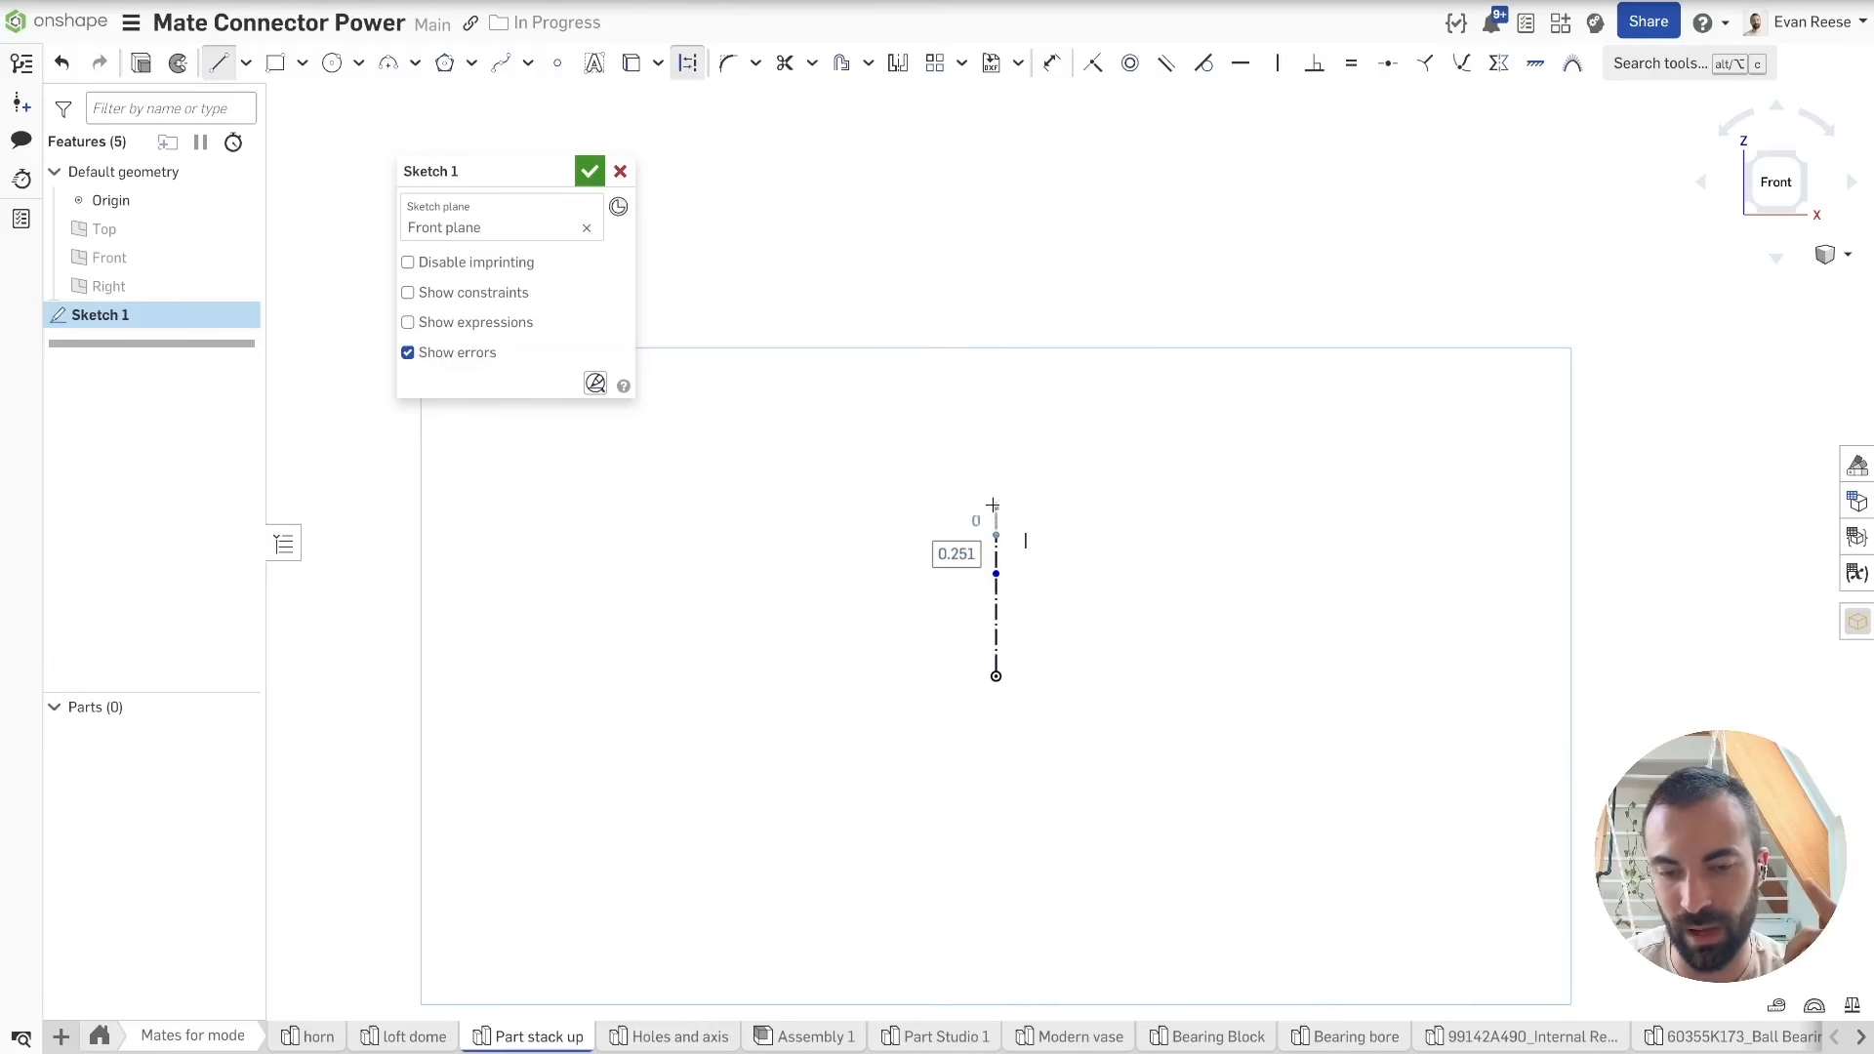
{"action": "left_click", "coordinate": [996, 474]}
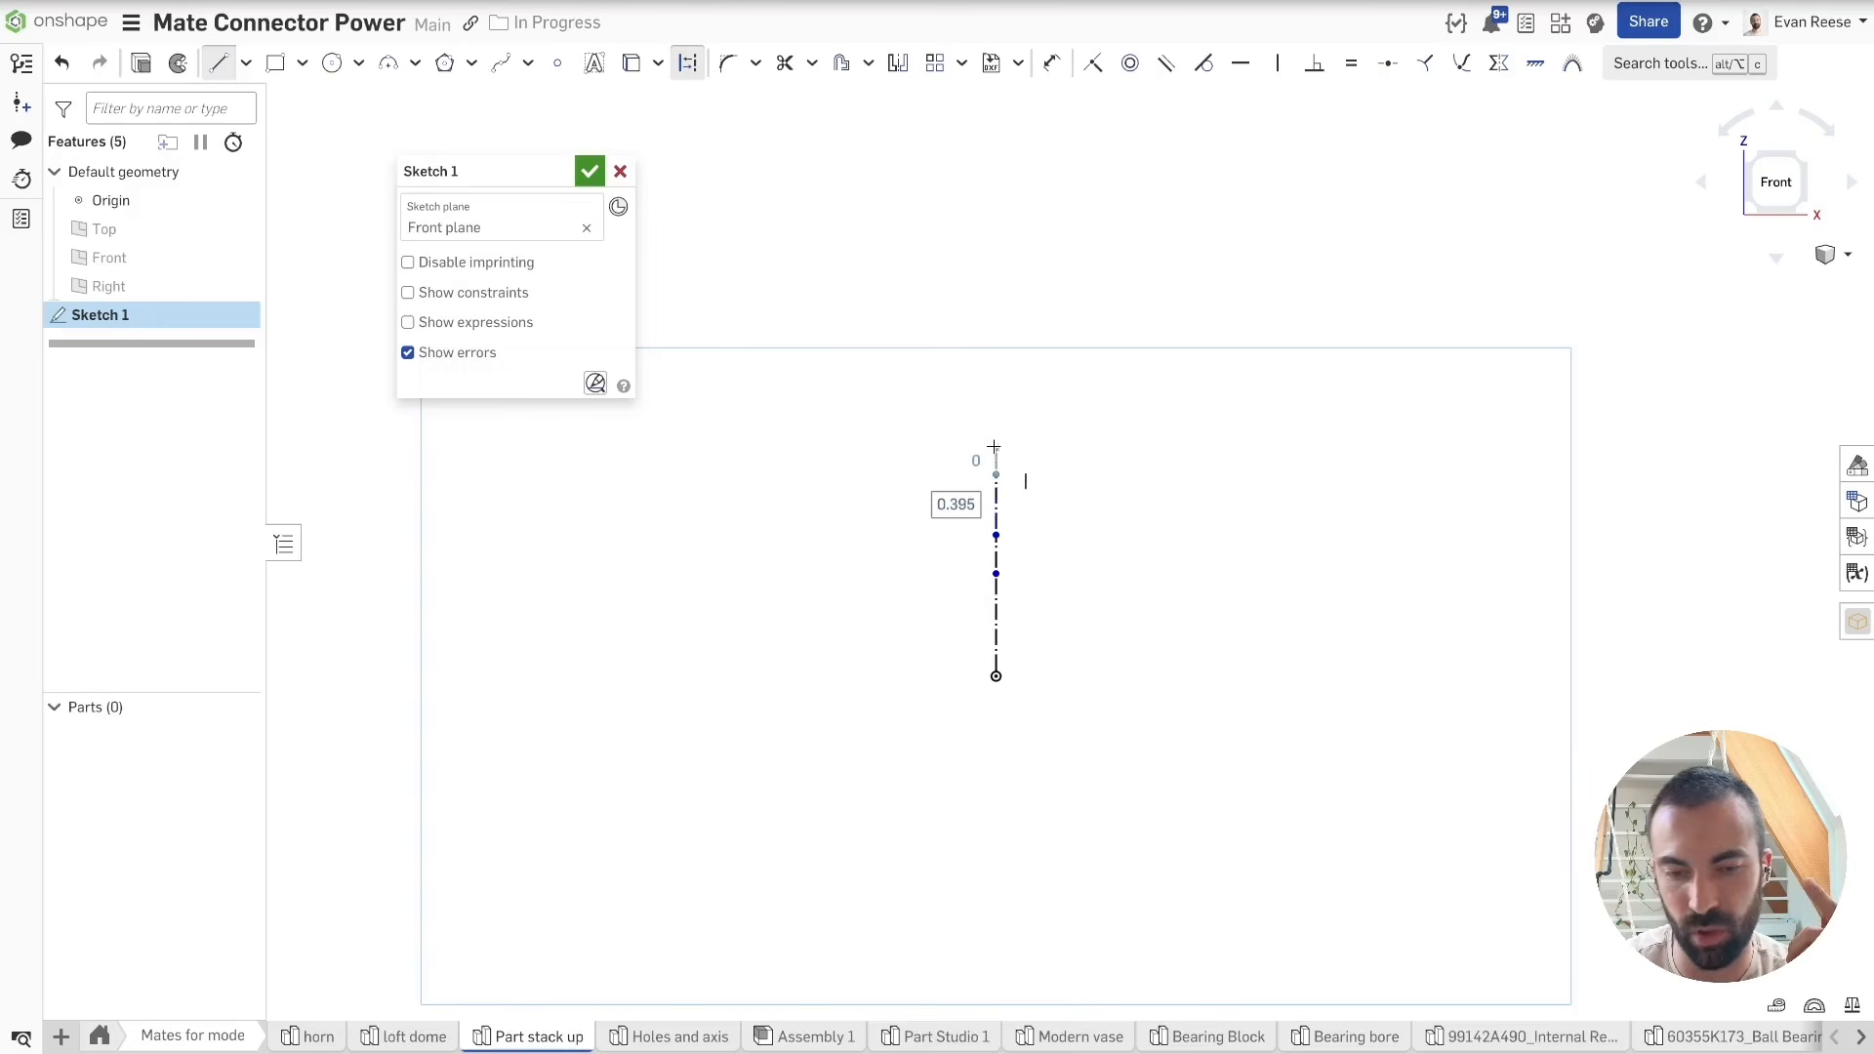
{"action": "left_click", "coordinate": [993, 372]}
{"action": "left_click", "coordinate": [992, 322]}
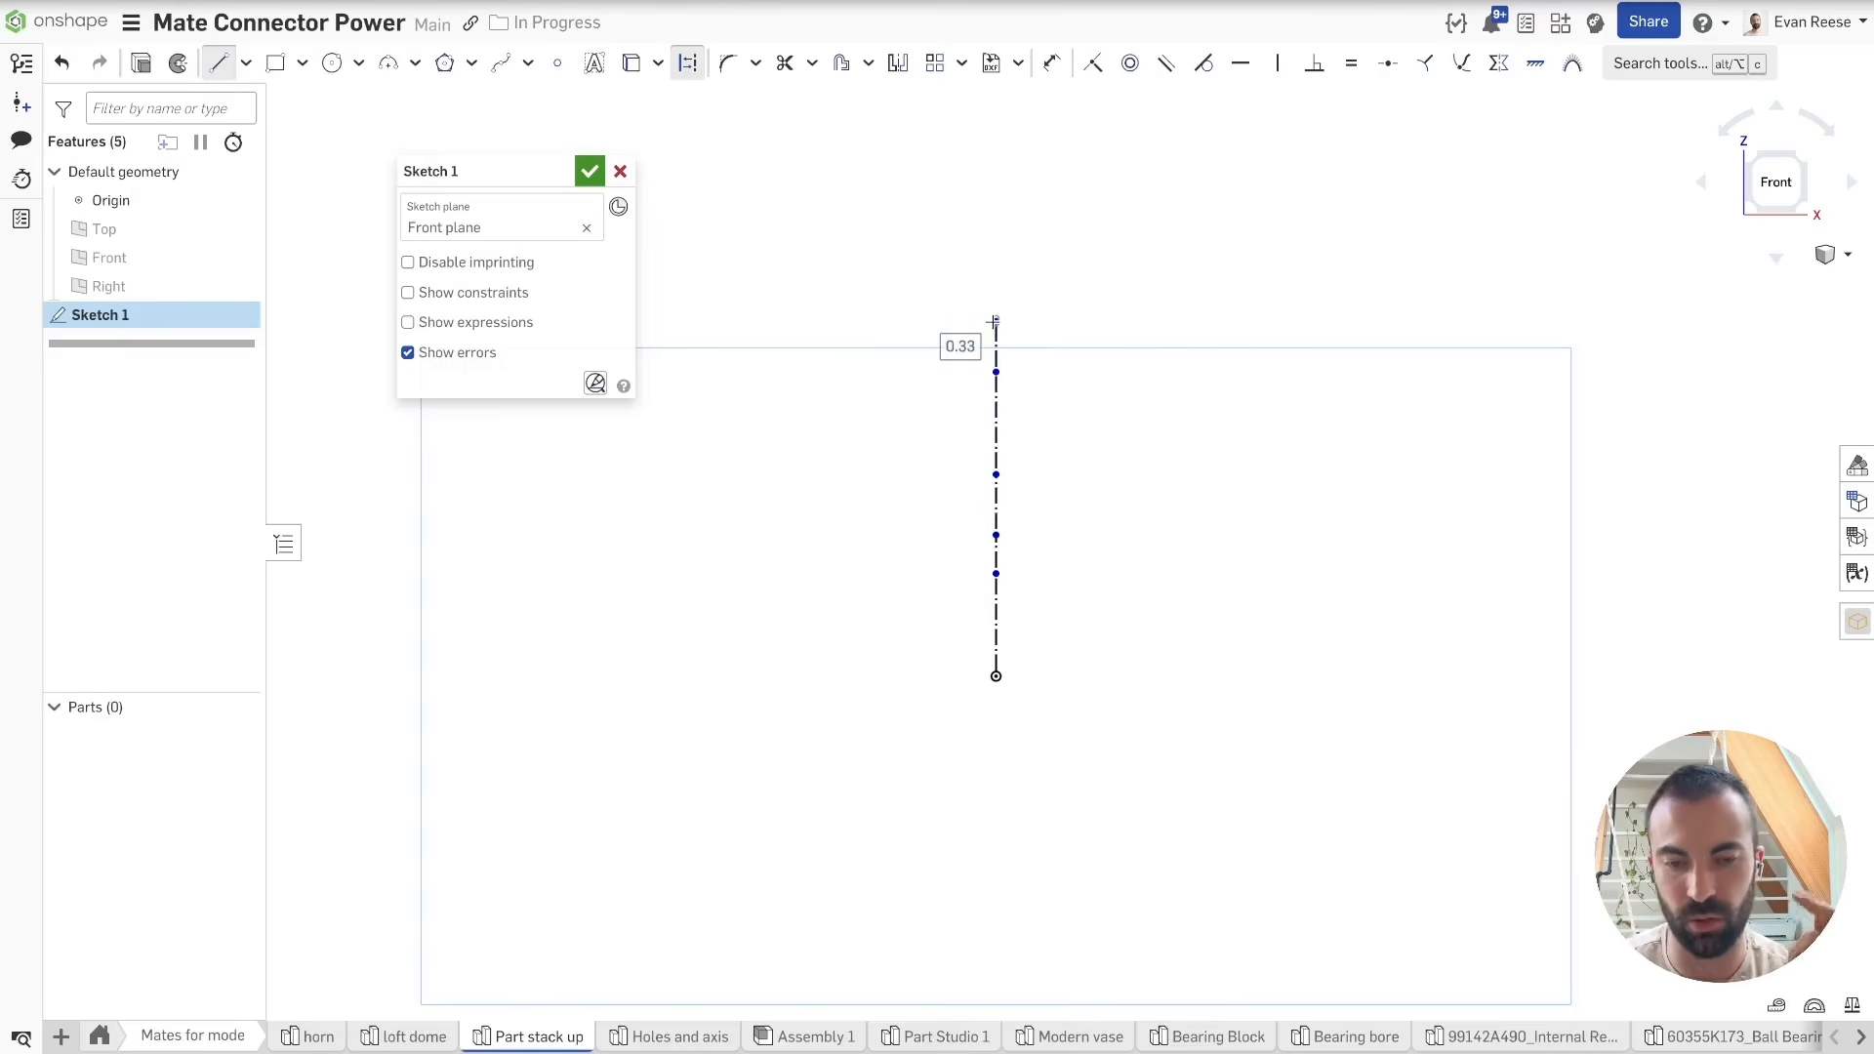
{"action": "key", "text": "Escape"}
Step: Dimension the lowest construction line with a new length variable #nominal set to 2 mm
{"action": "key", "text": "d"}
{"action": "left_click", "coordinate": [996, 625]}
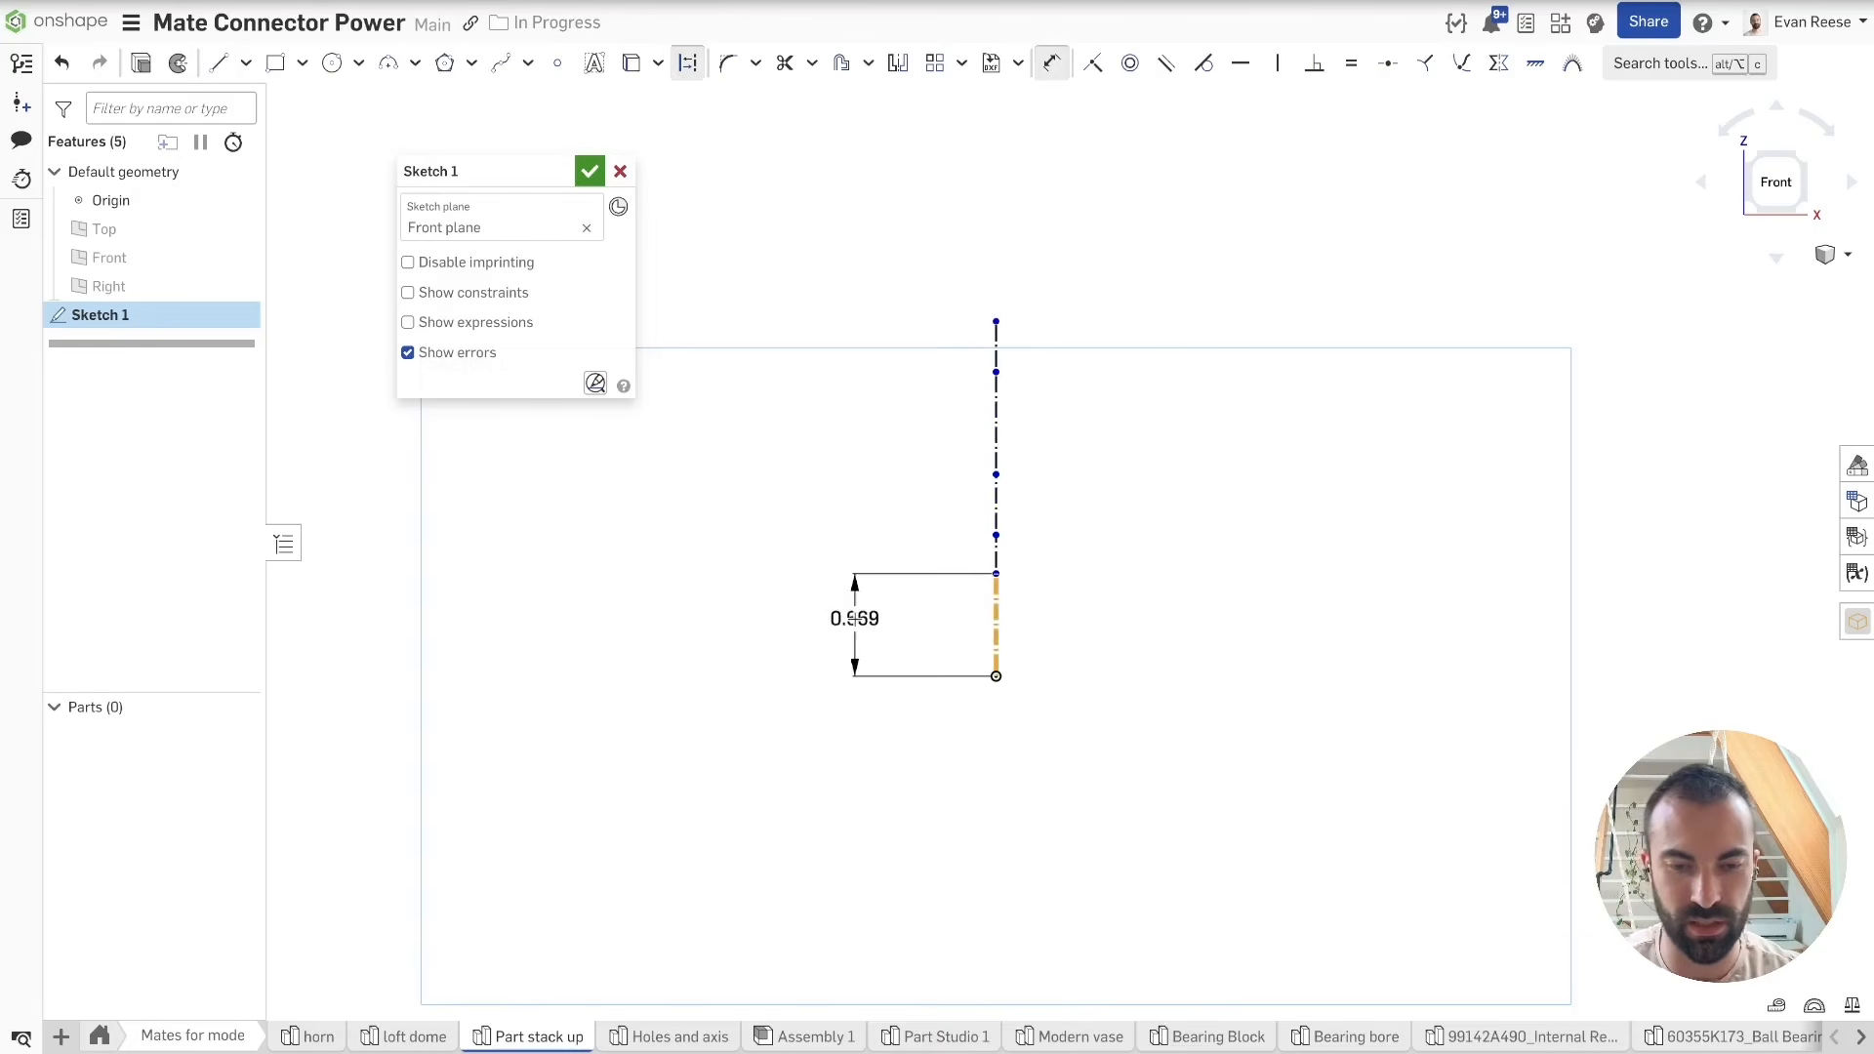
{"action": "left_click", "coordinate": [859, 621]}
{"action": "type", "text": "#nom"}
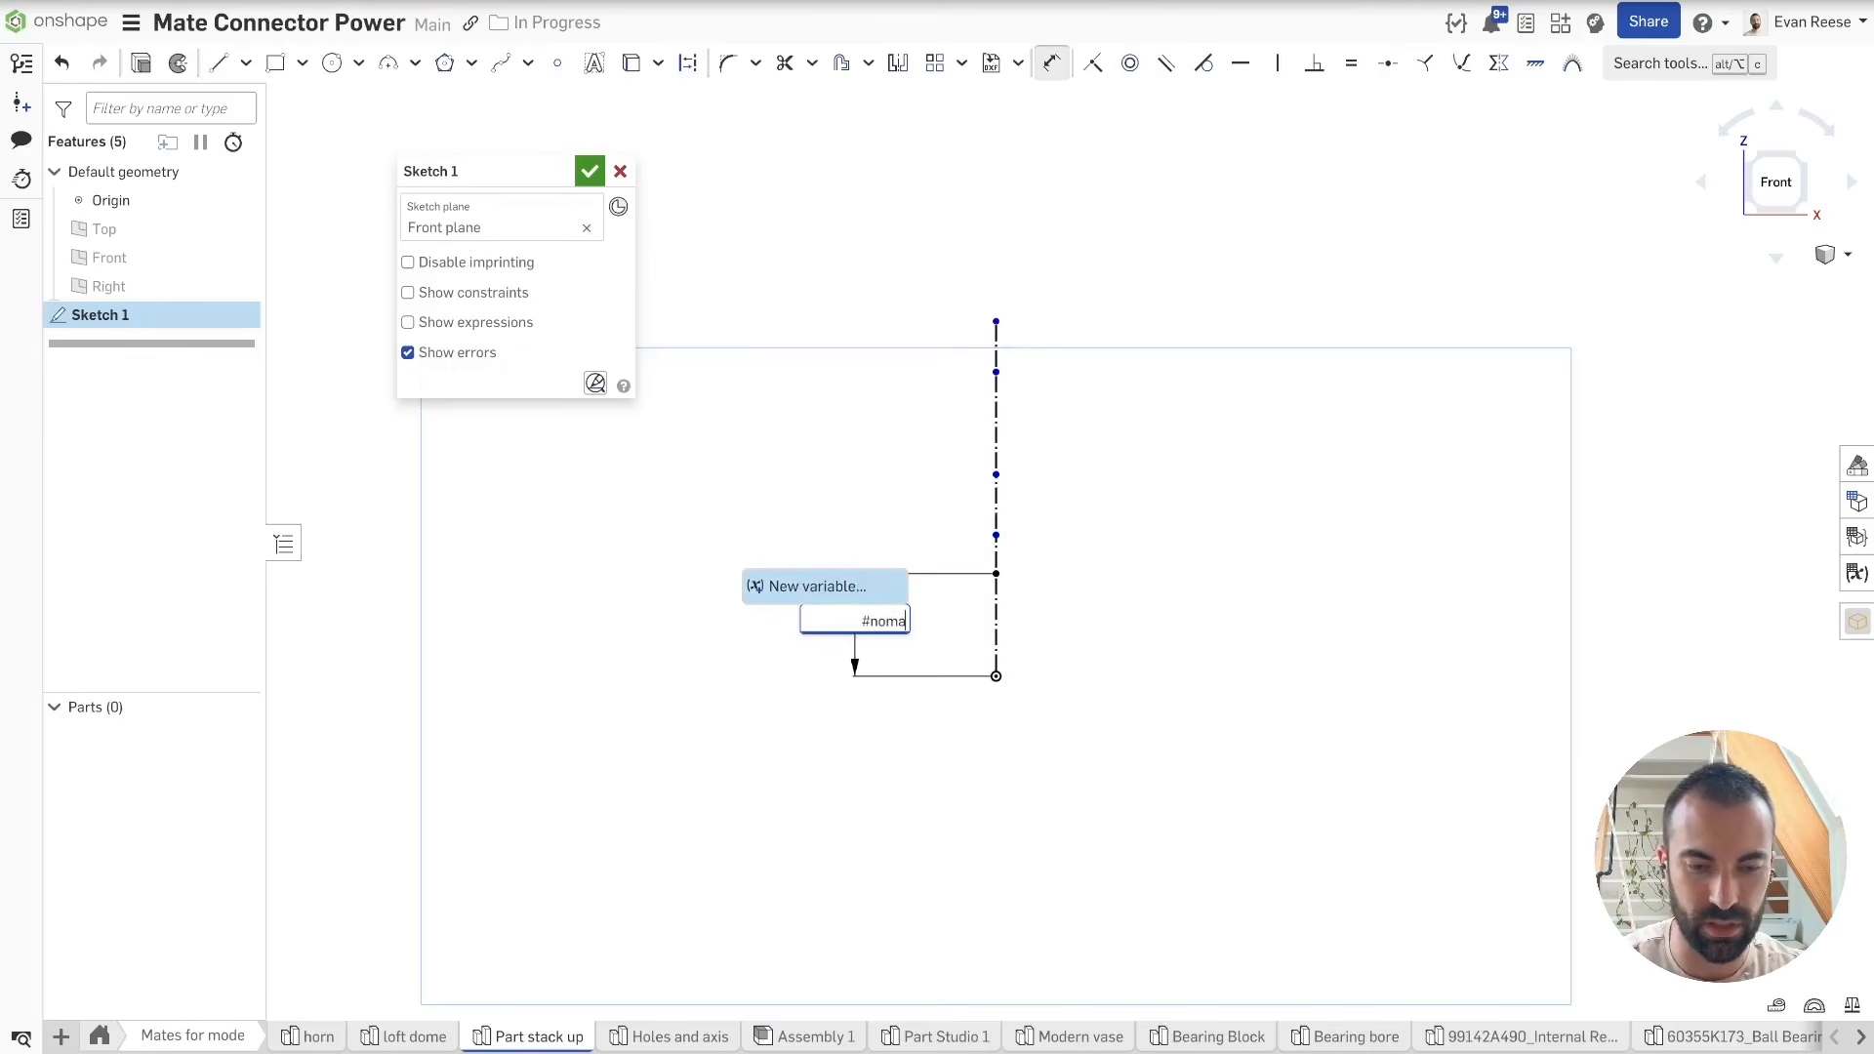
{"action": "type", "text": "inal"}
{"action": "key", "text": "Return"}
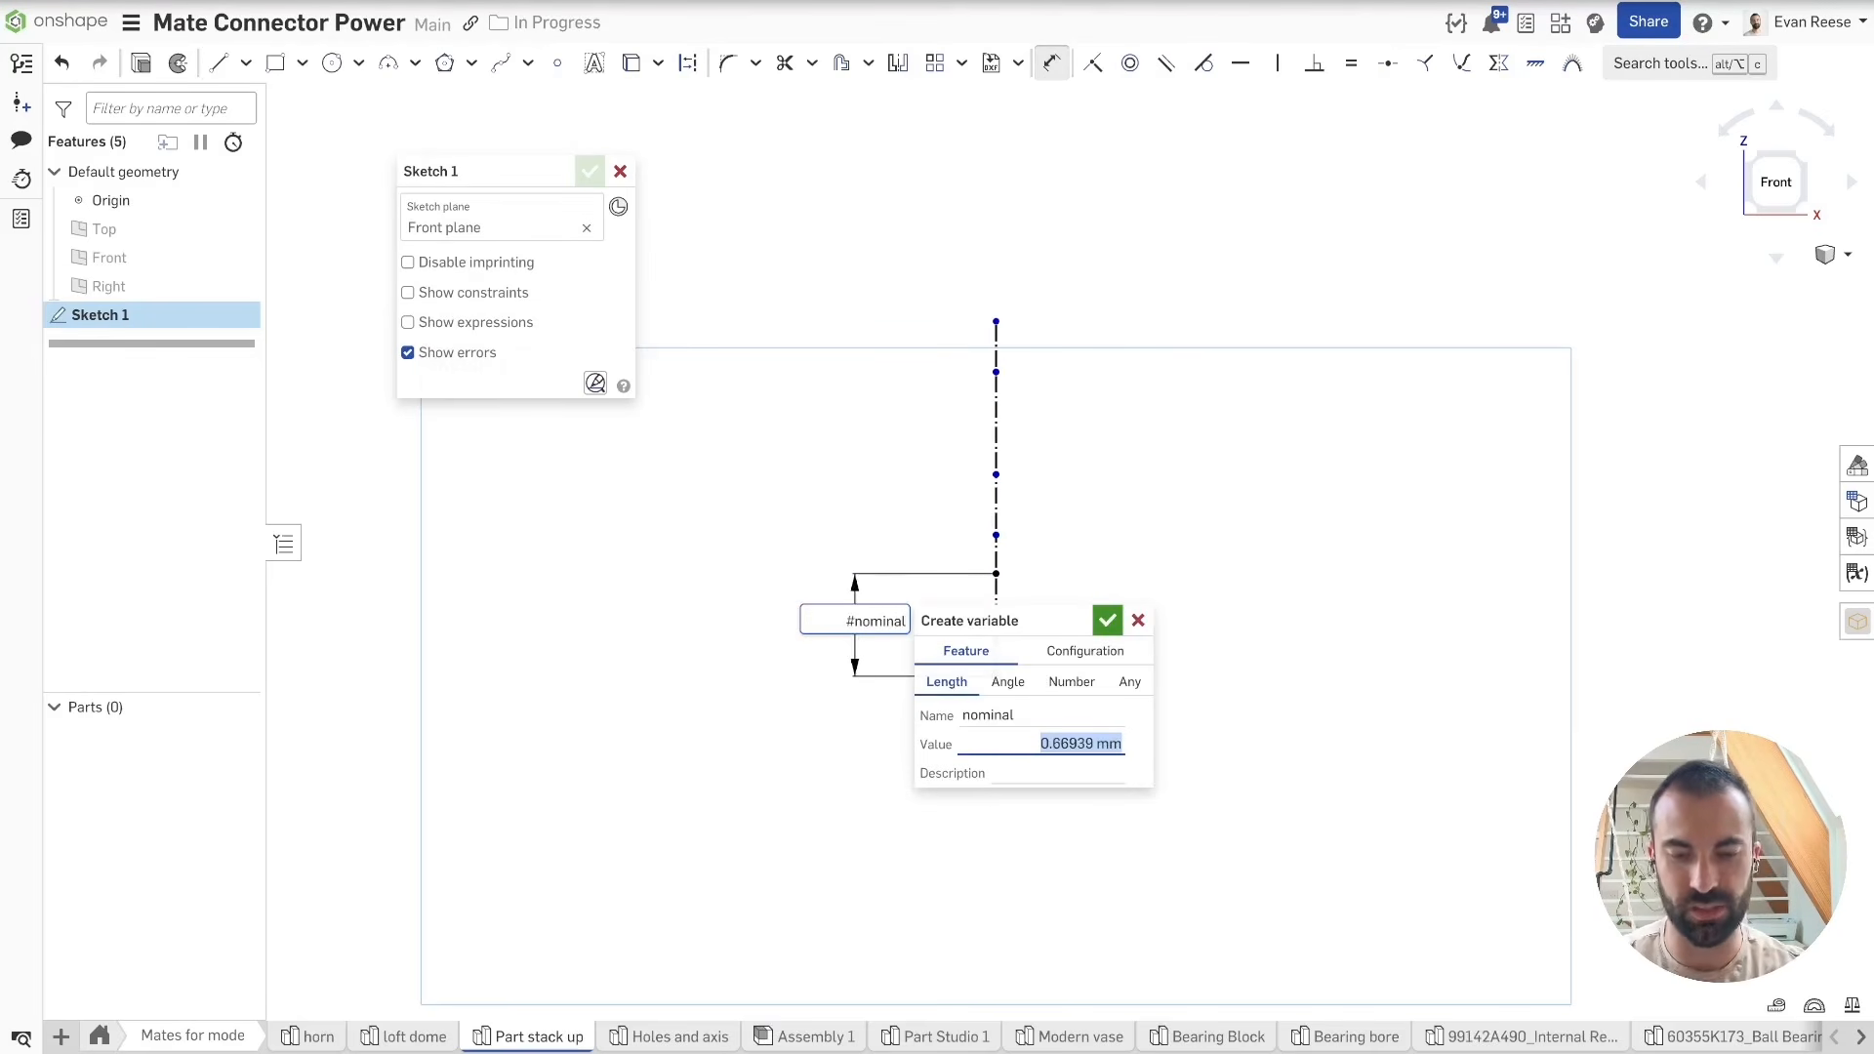
{"action": "type", "text": "2"}
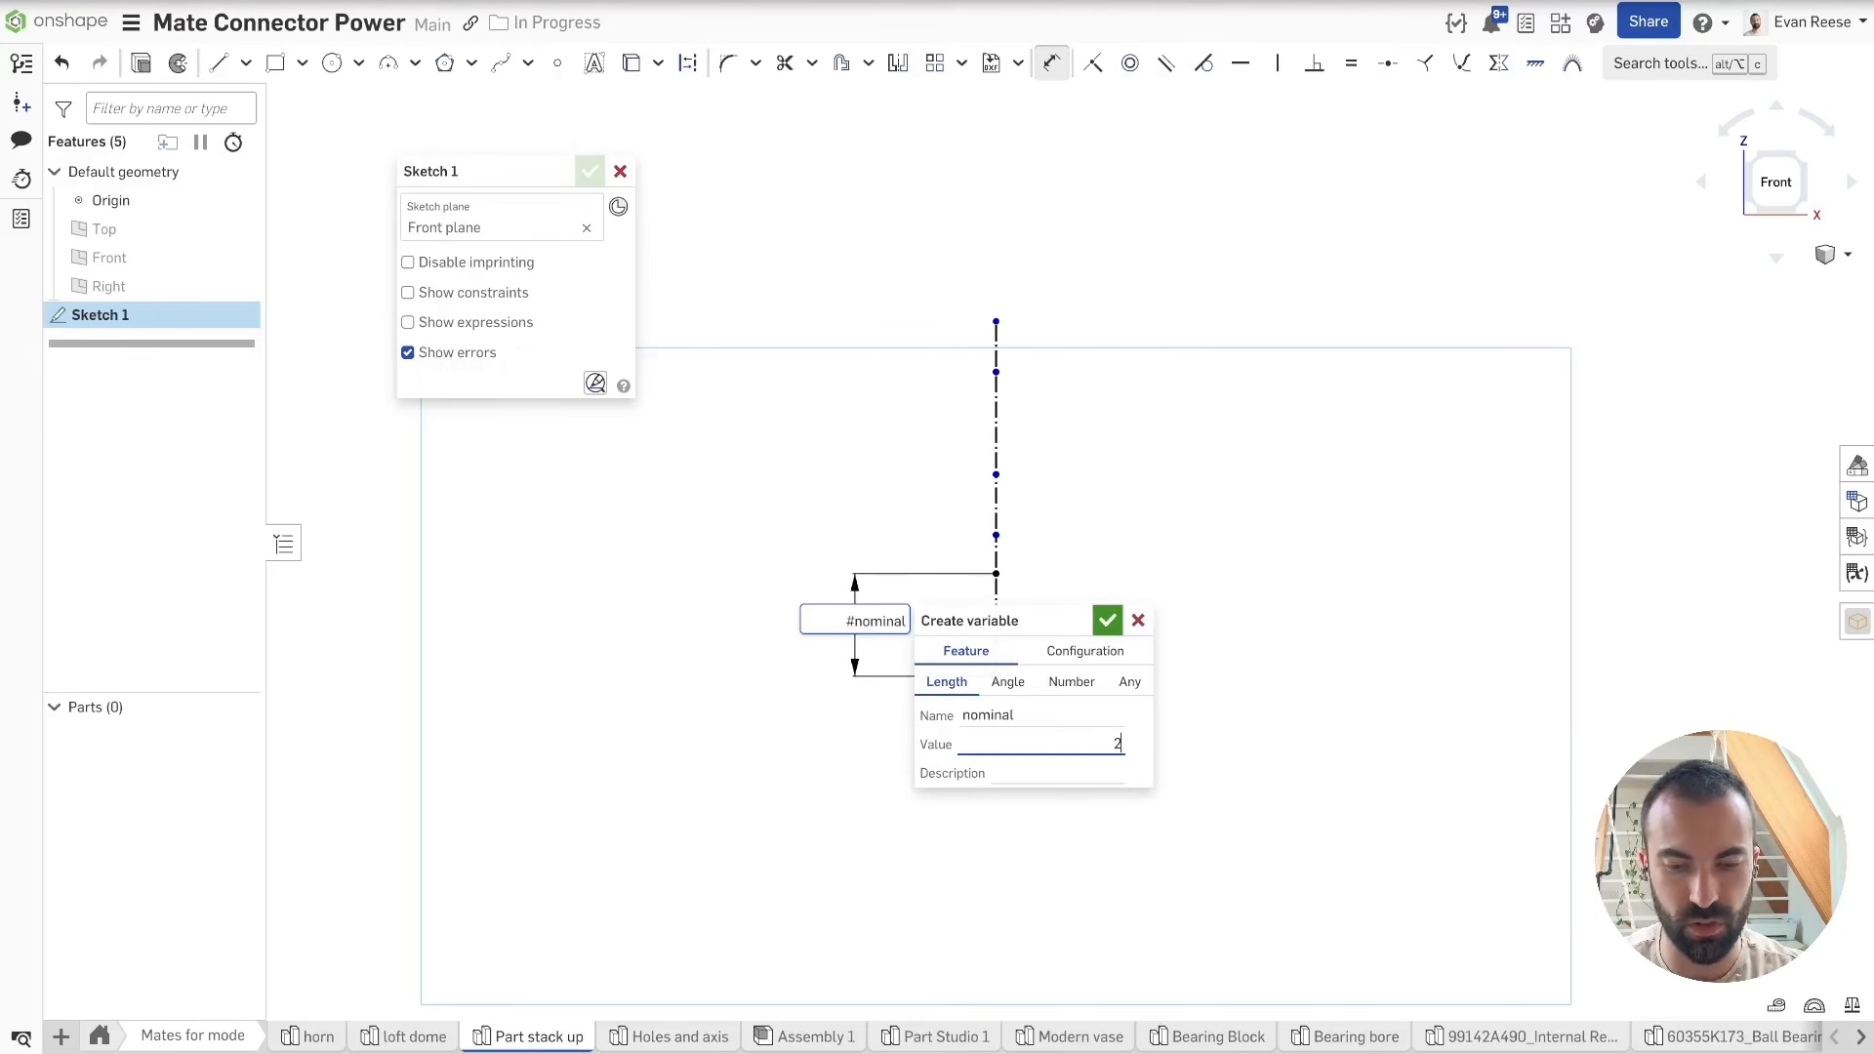
{"action": "key", "text": "Return"}
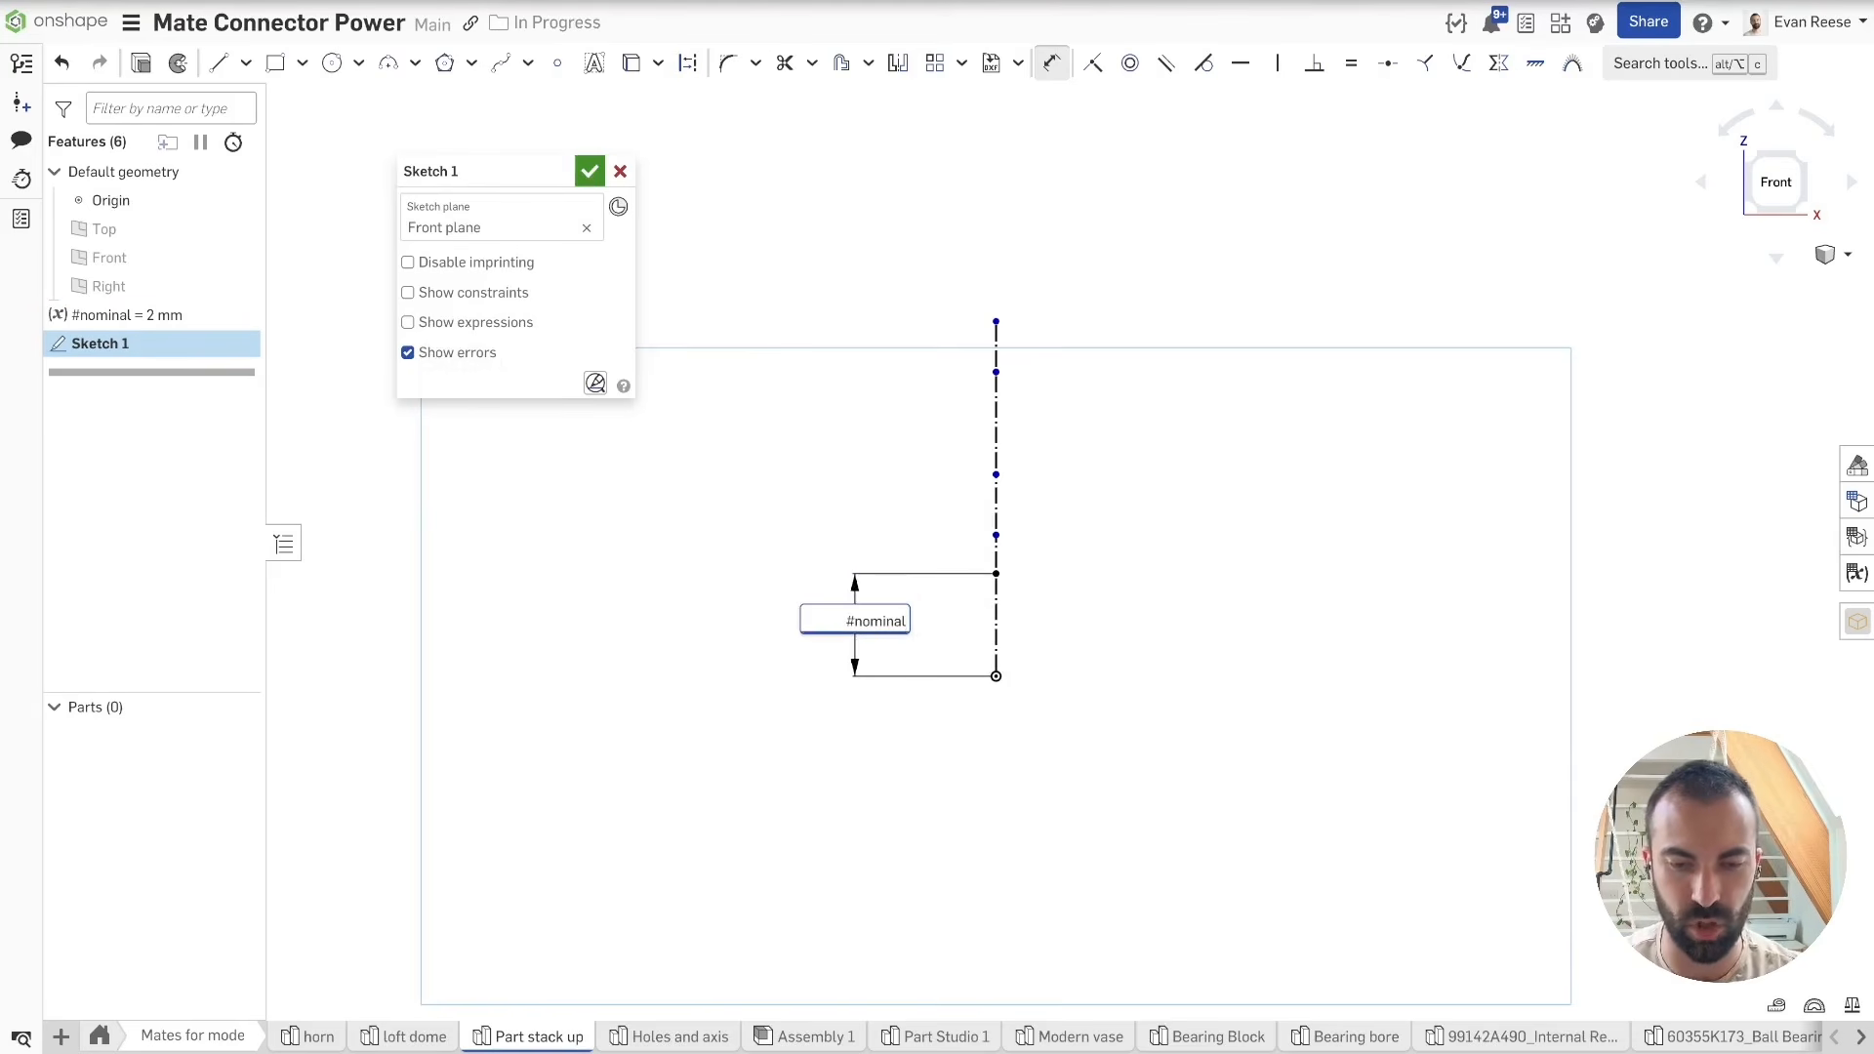
Step: Dimension the second line from the origin with a new length variable #pcbGap set to 0.5 mm
{"action": "middle_click_drag", "start_coordinate": [1110, 464], "coordinate": [1163, 670]}
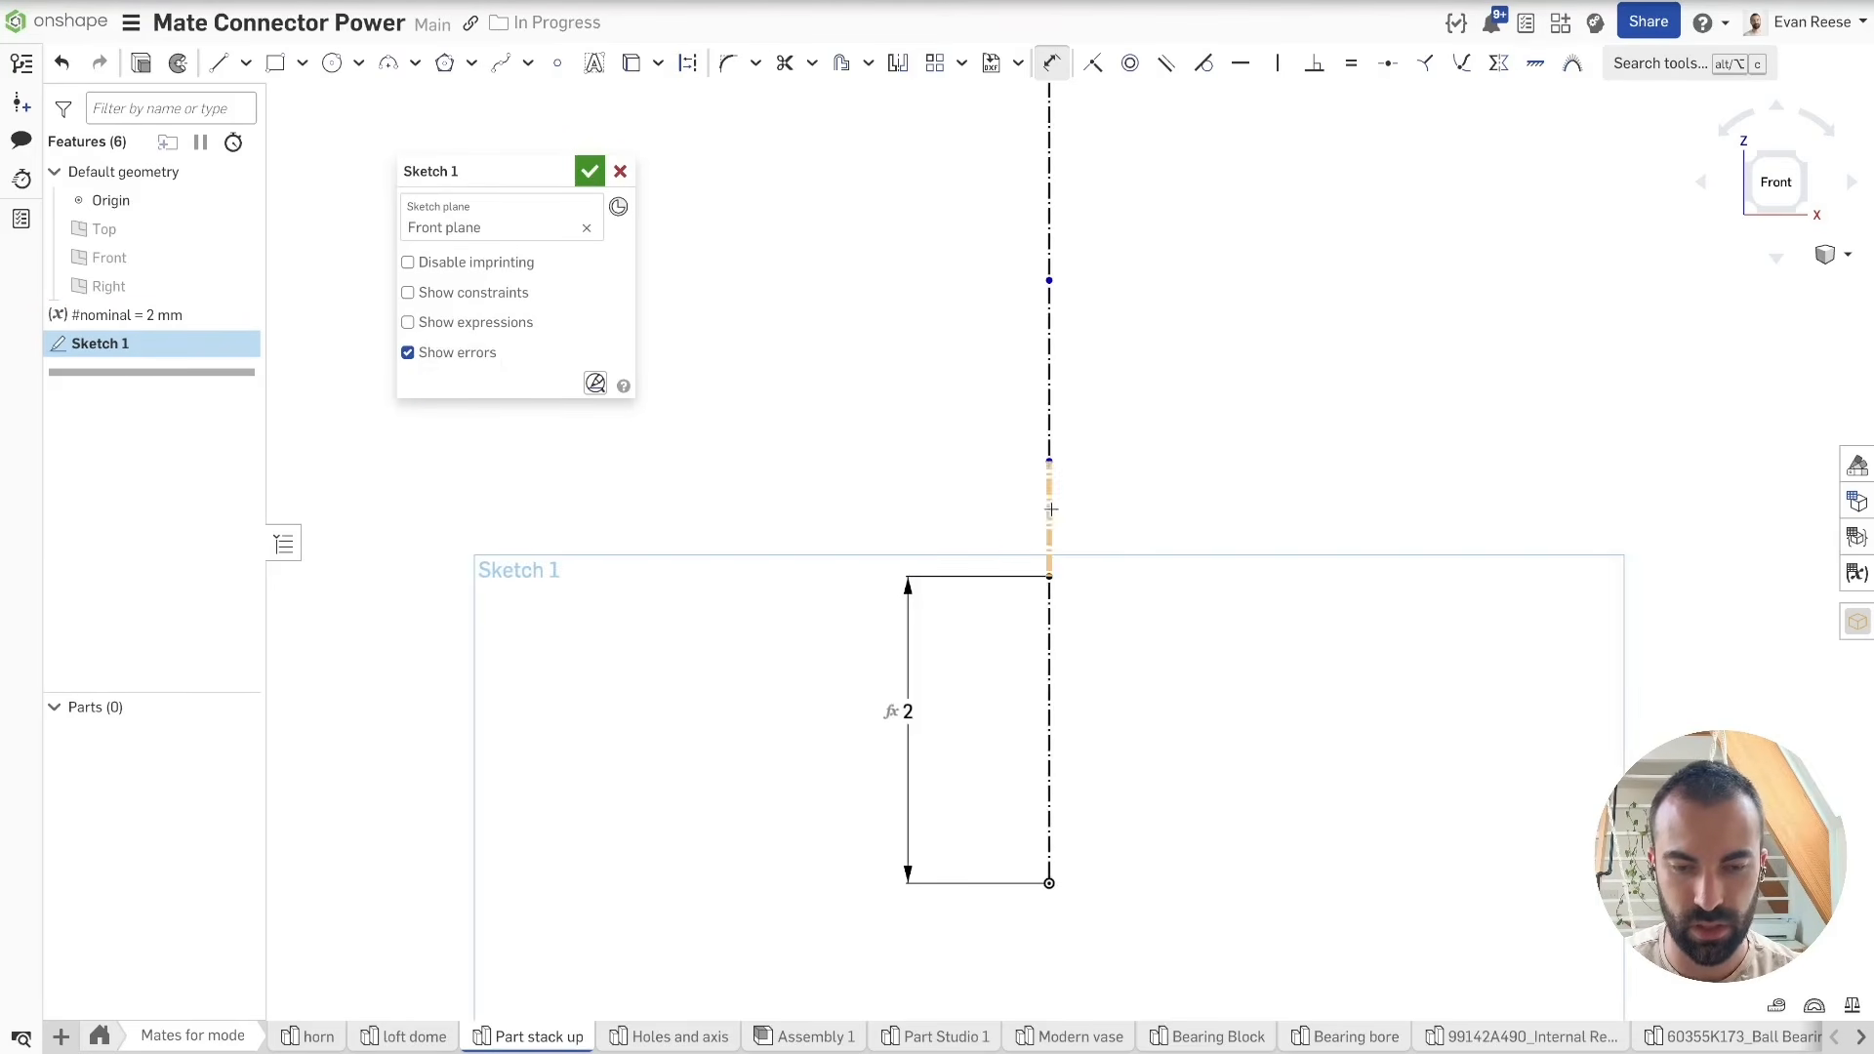
{"action": "left_click", "coordinate": [1052, 511]}
{"action": "left_click", "coordinate": [963, 513]}
{"action": "type", "text": "#"}
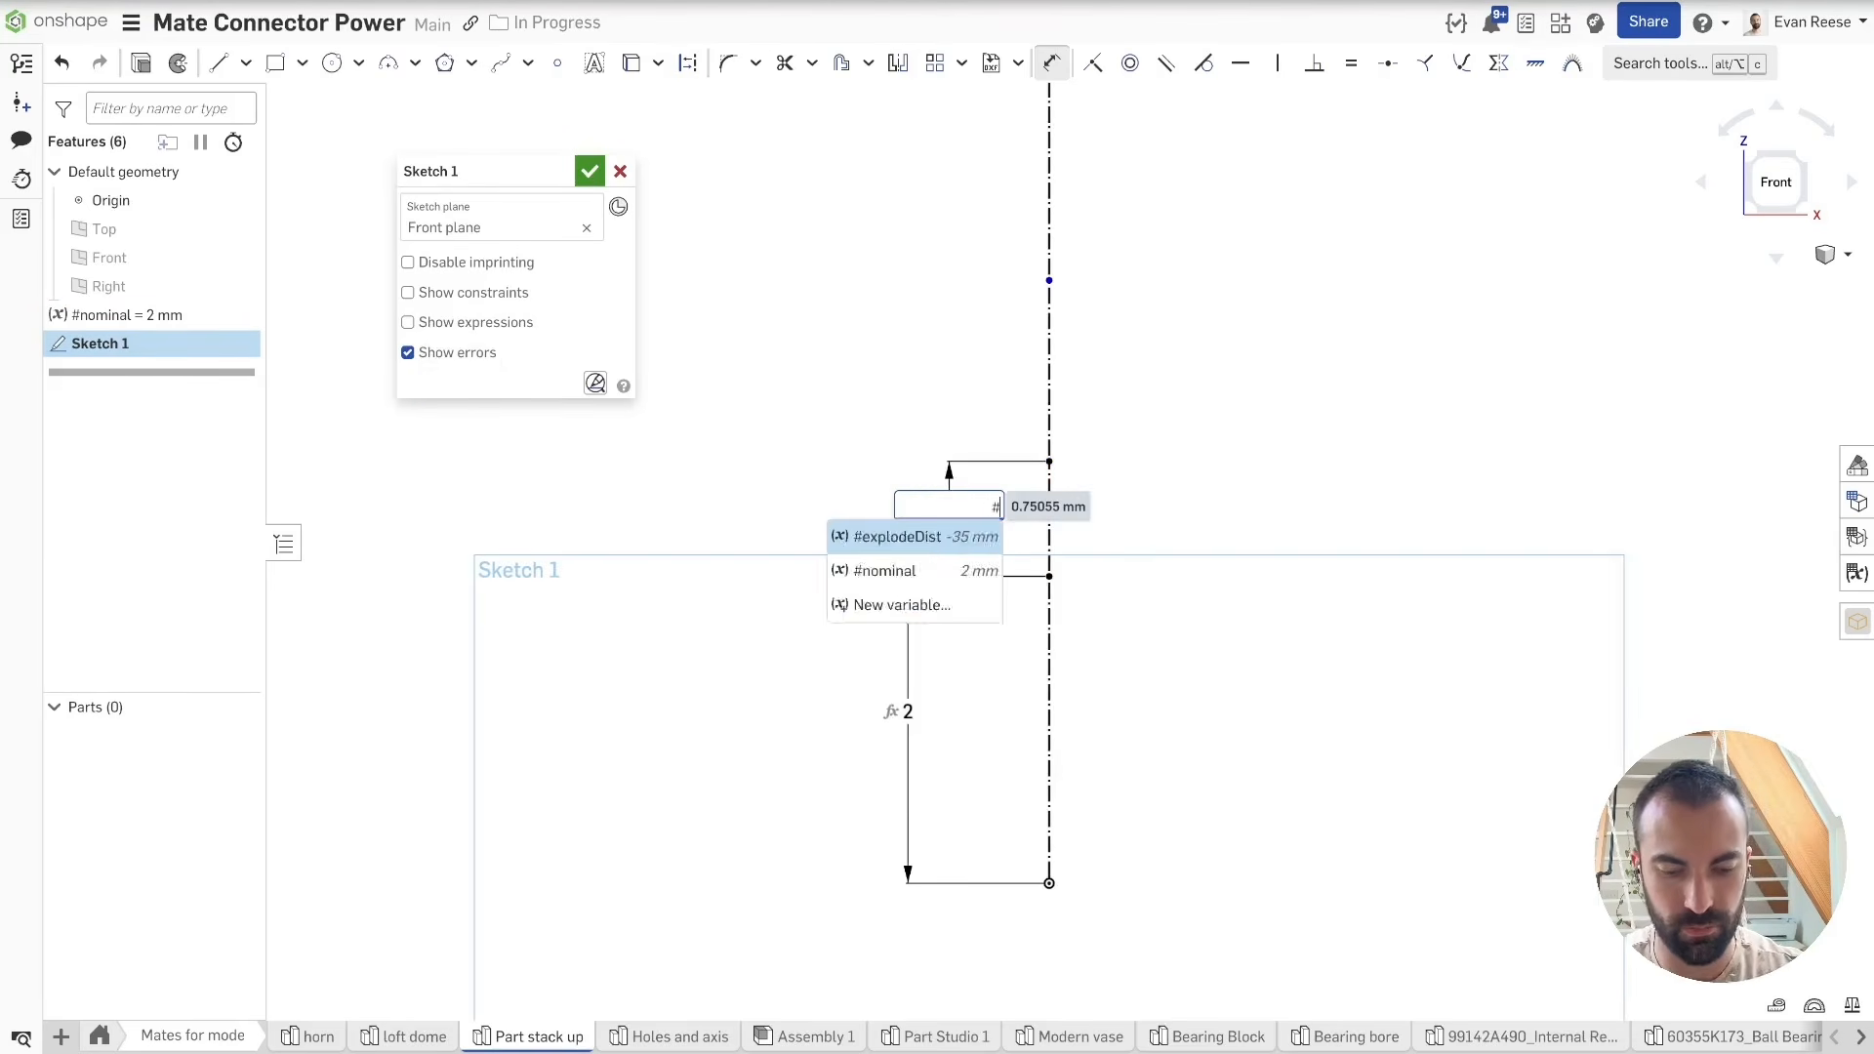
{"action": "type", "text": "pcbGap"}
{"action": "key", "text": "Return"}
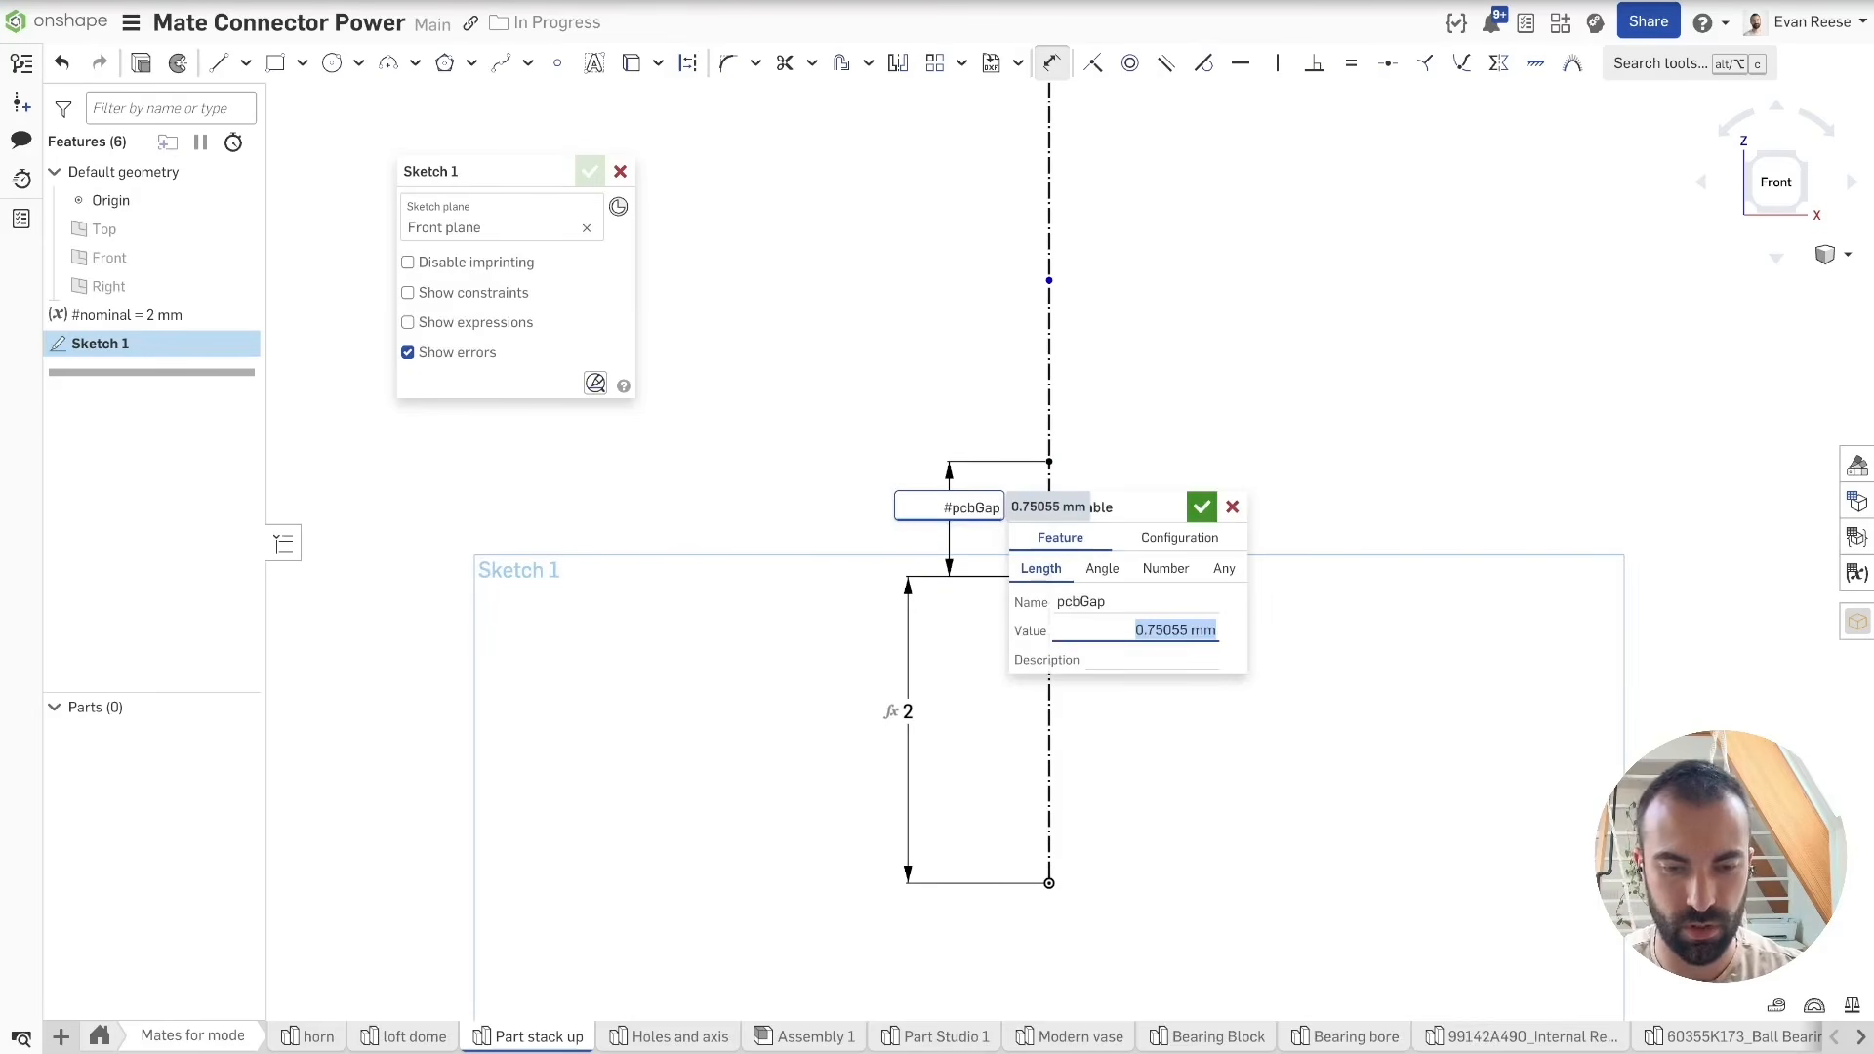
{"action": "type", "text": "0.5"}
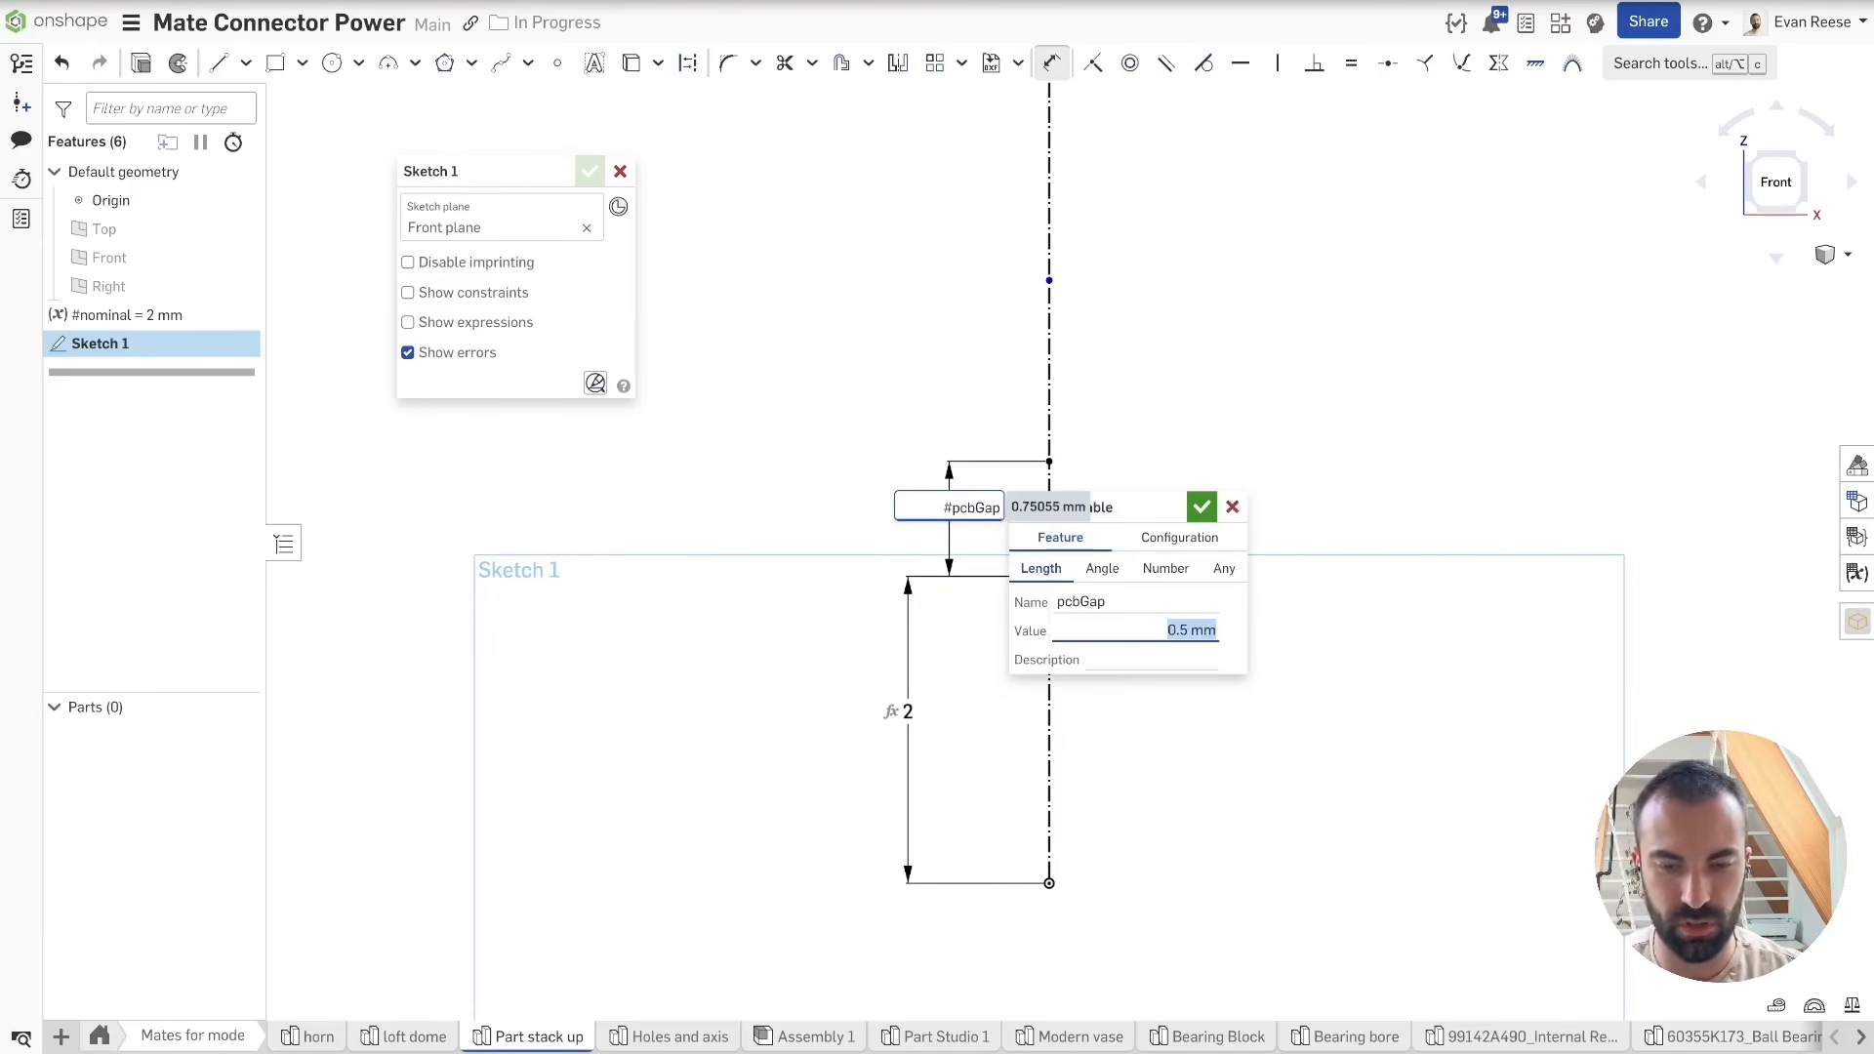
{"action": "key", "text": "Return"}
Step: Dimension the third construction line from the origin with a new length variable #pcbThickness set to 1.6 mm
{"action": "left_click", "coordinate": [940, 386]}
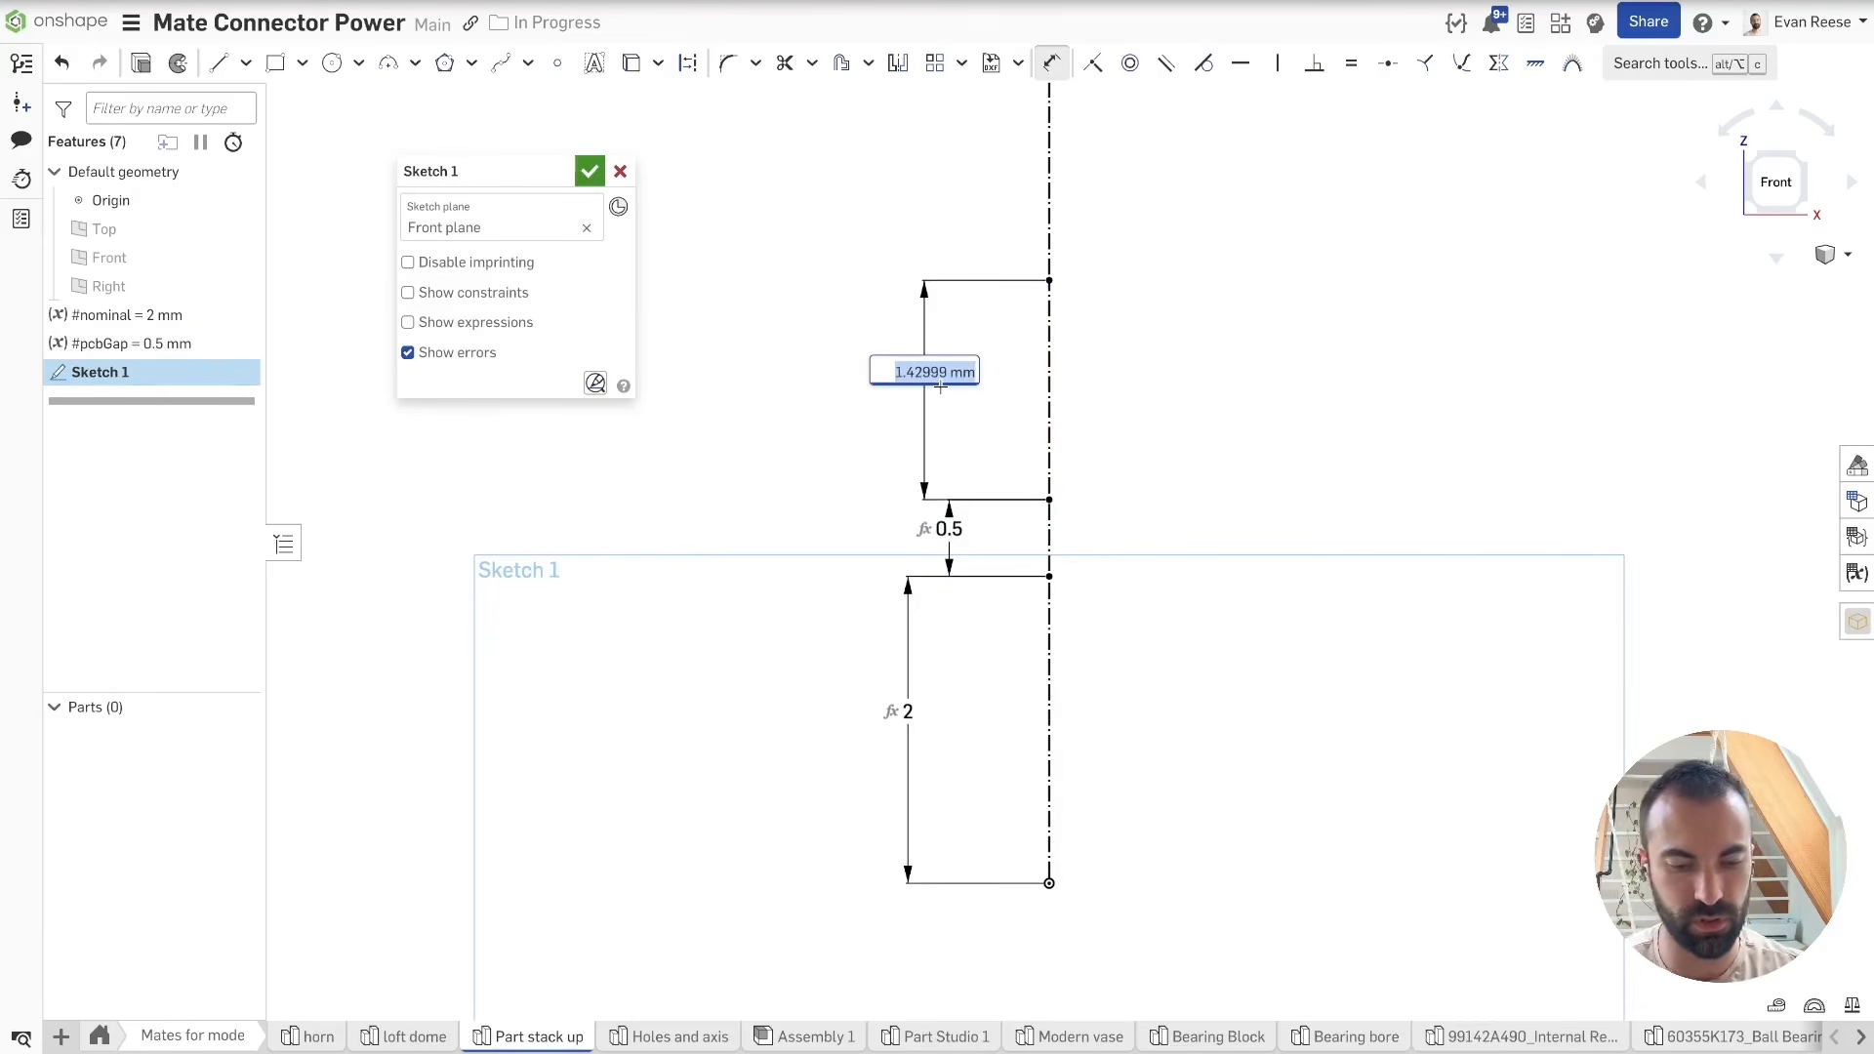
{"action": "type", "text": "#"}
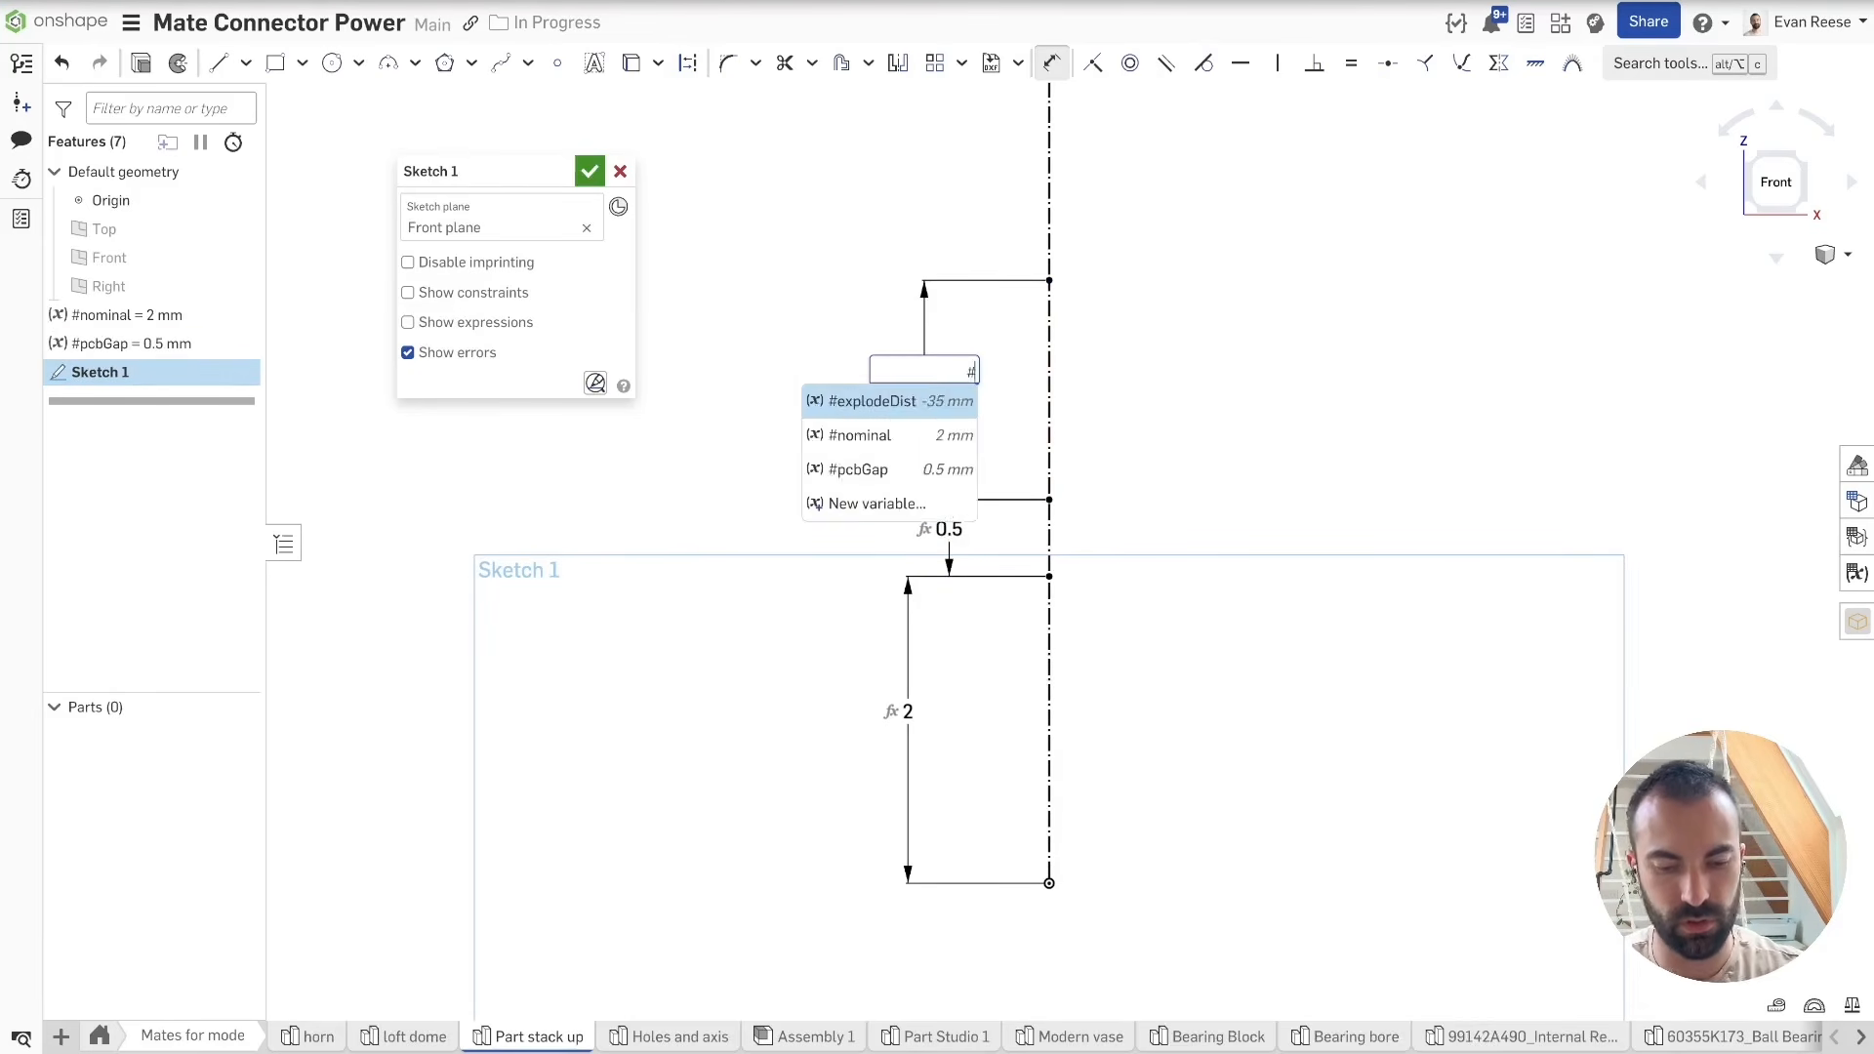
{"action": "type", "text": "pcbThickness"}
{"action": "key", "text": "Return"}
{"action": "type", "text": "1.6"}
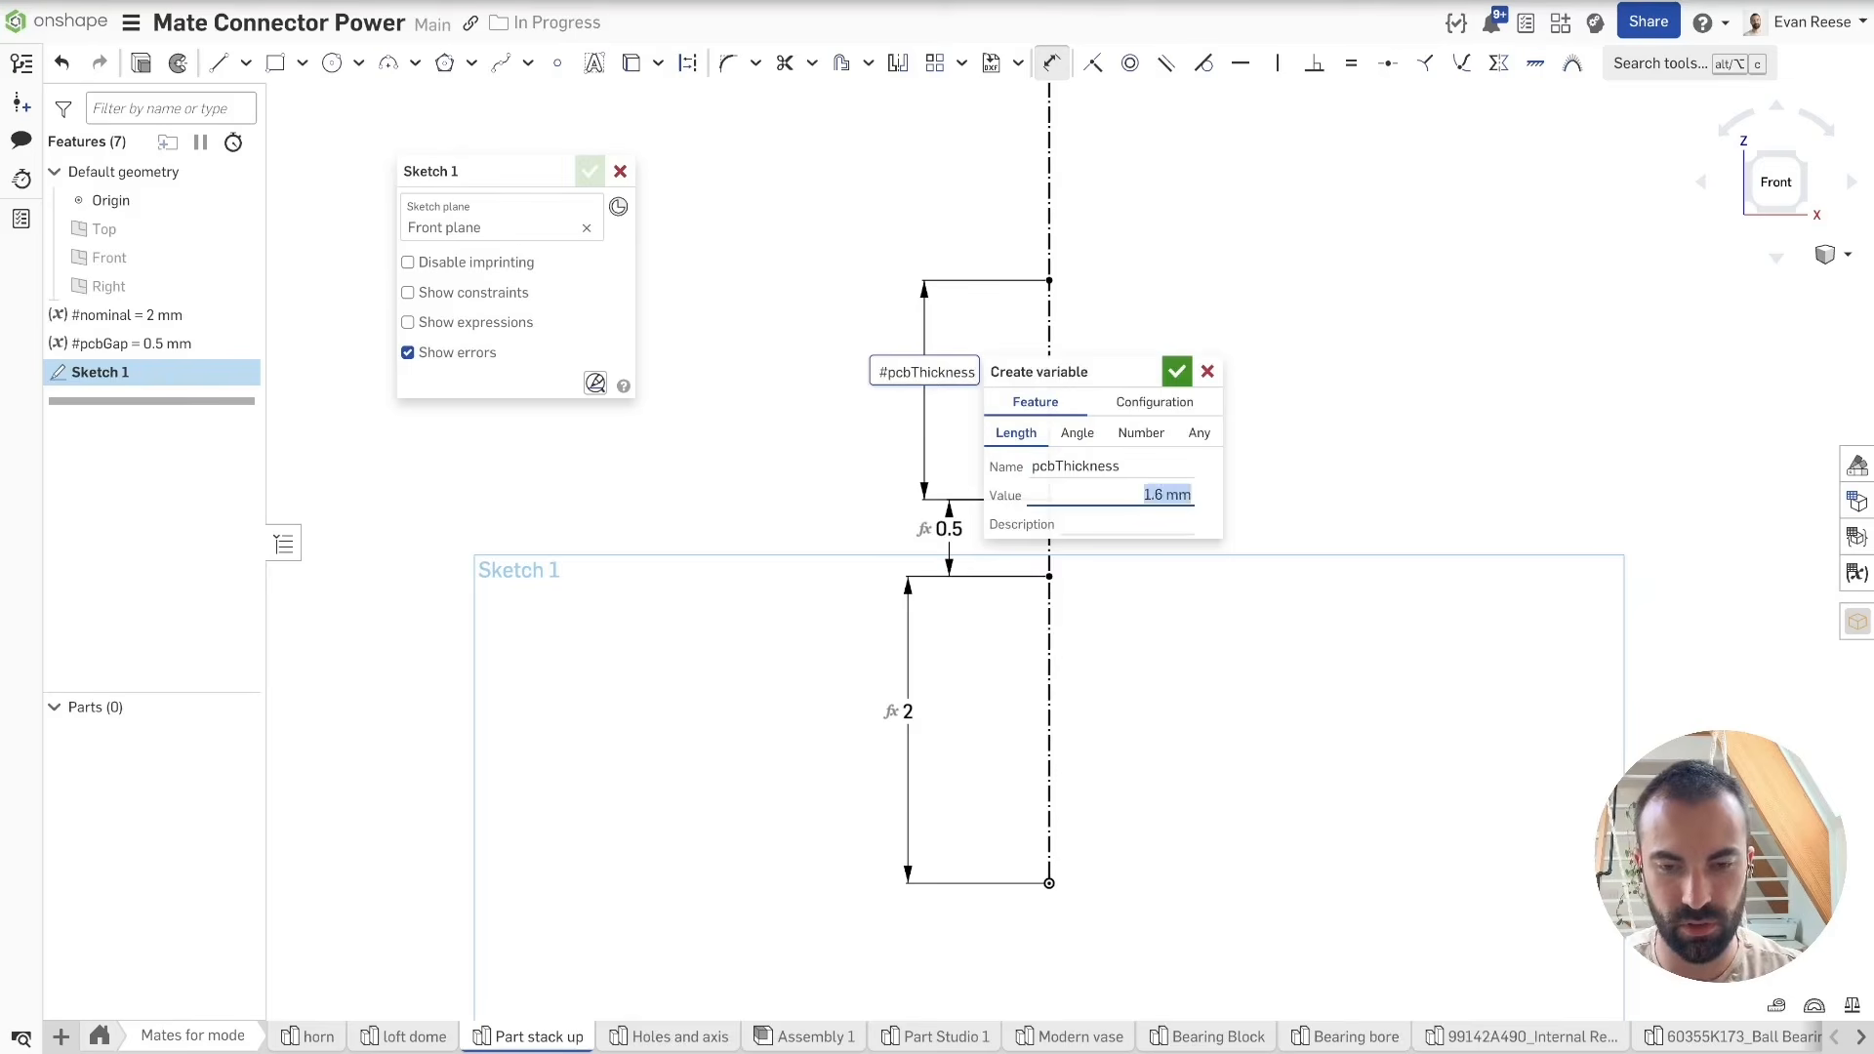
{"action": "key", "text": "Return"}
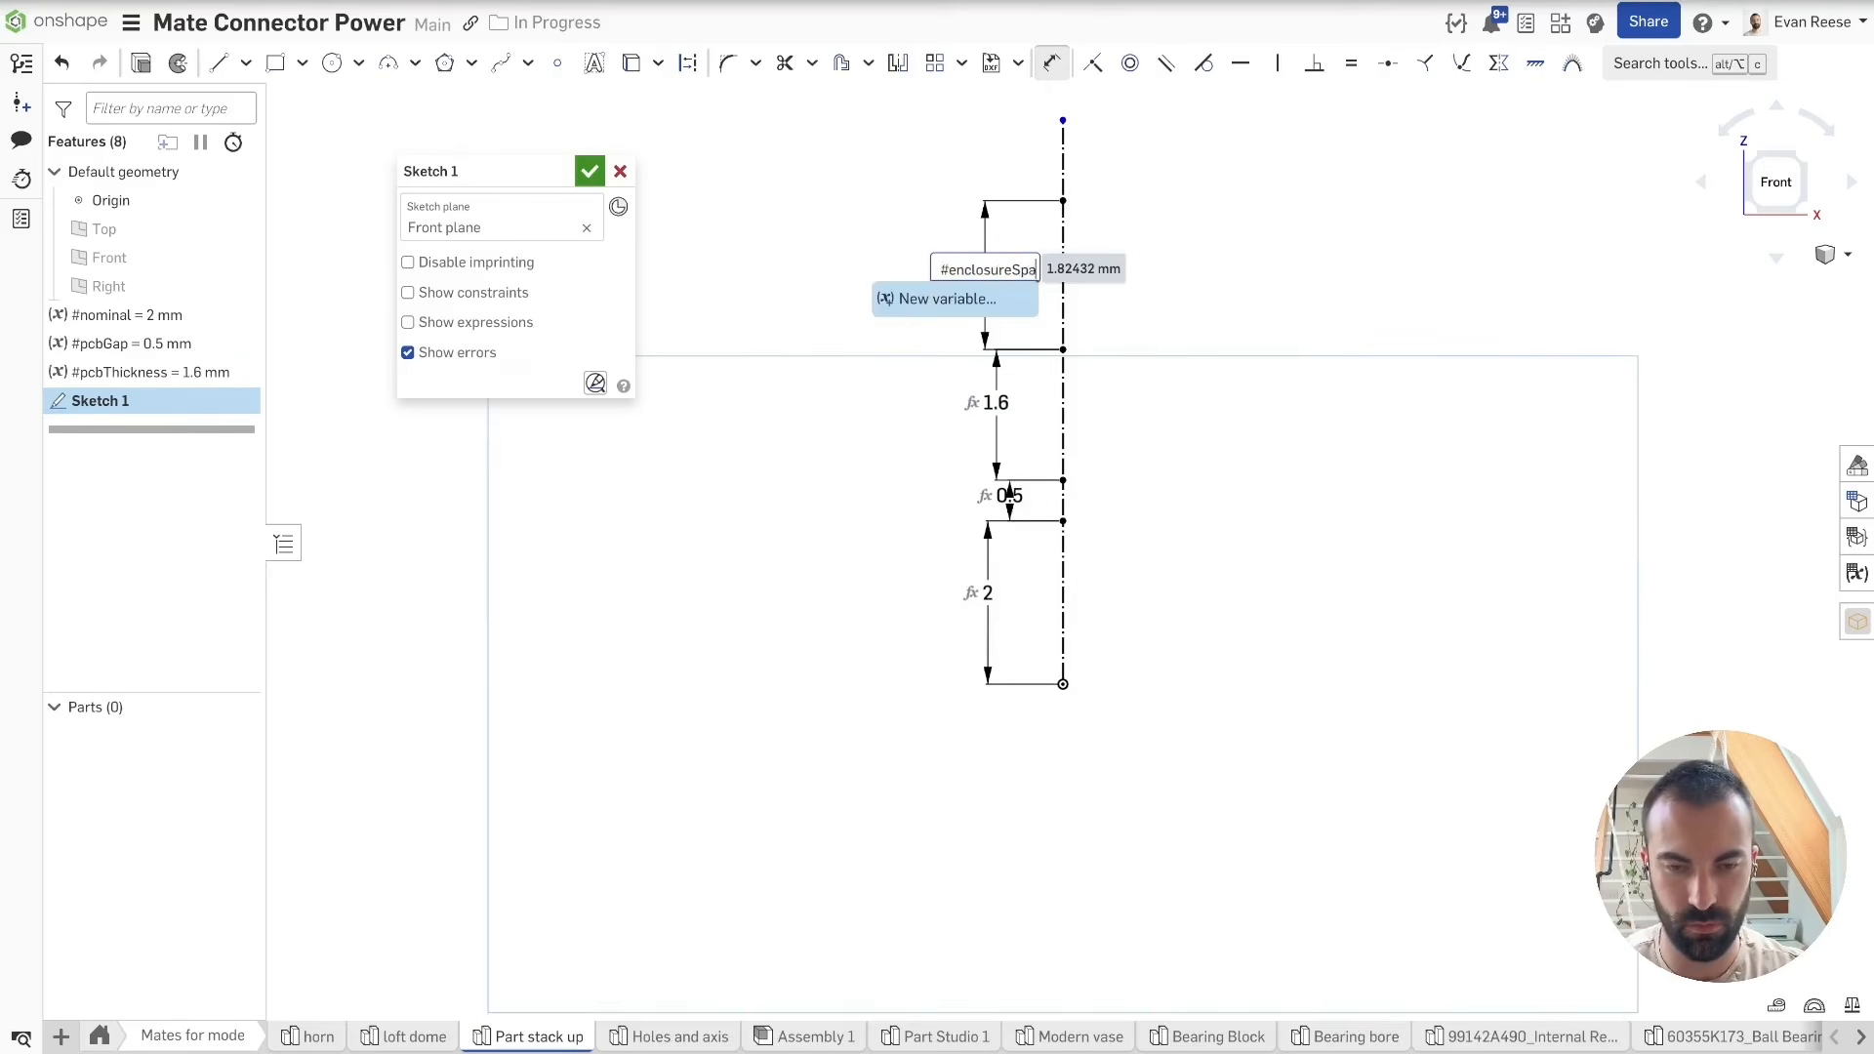
Step: Dimension the fourth construction line from the origin with a new length variable #enclosureSpace set to 2 mm
{"action": "key", "text": "Return"}
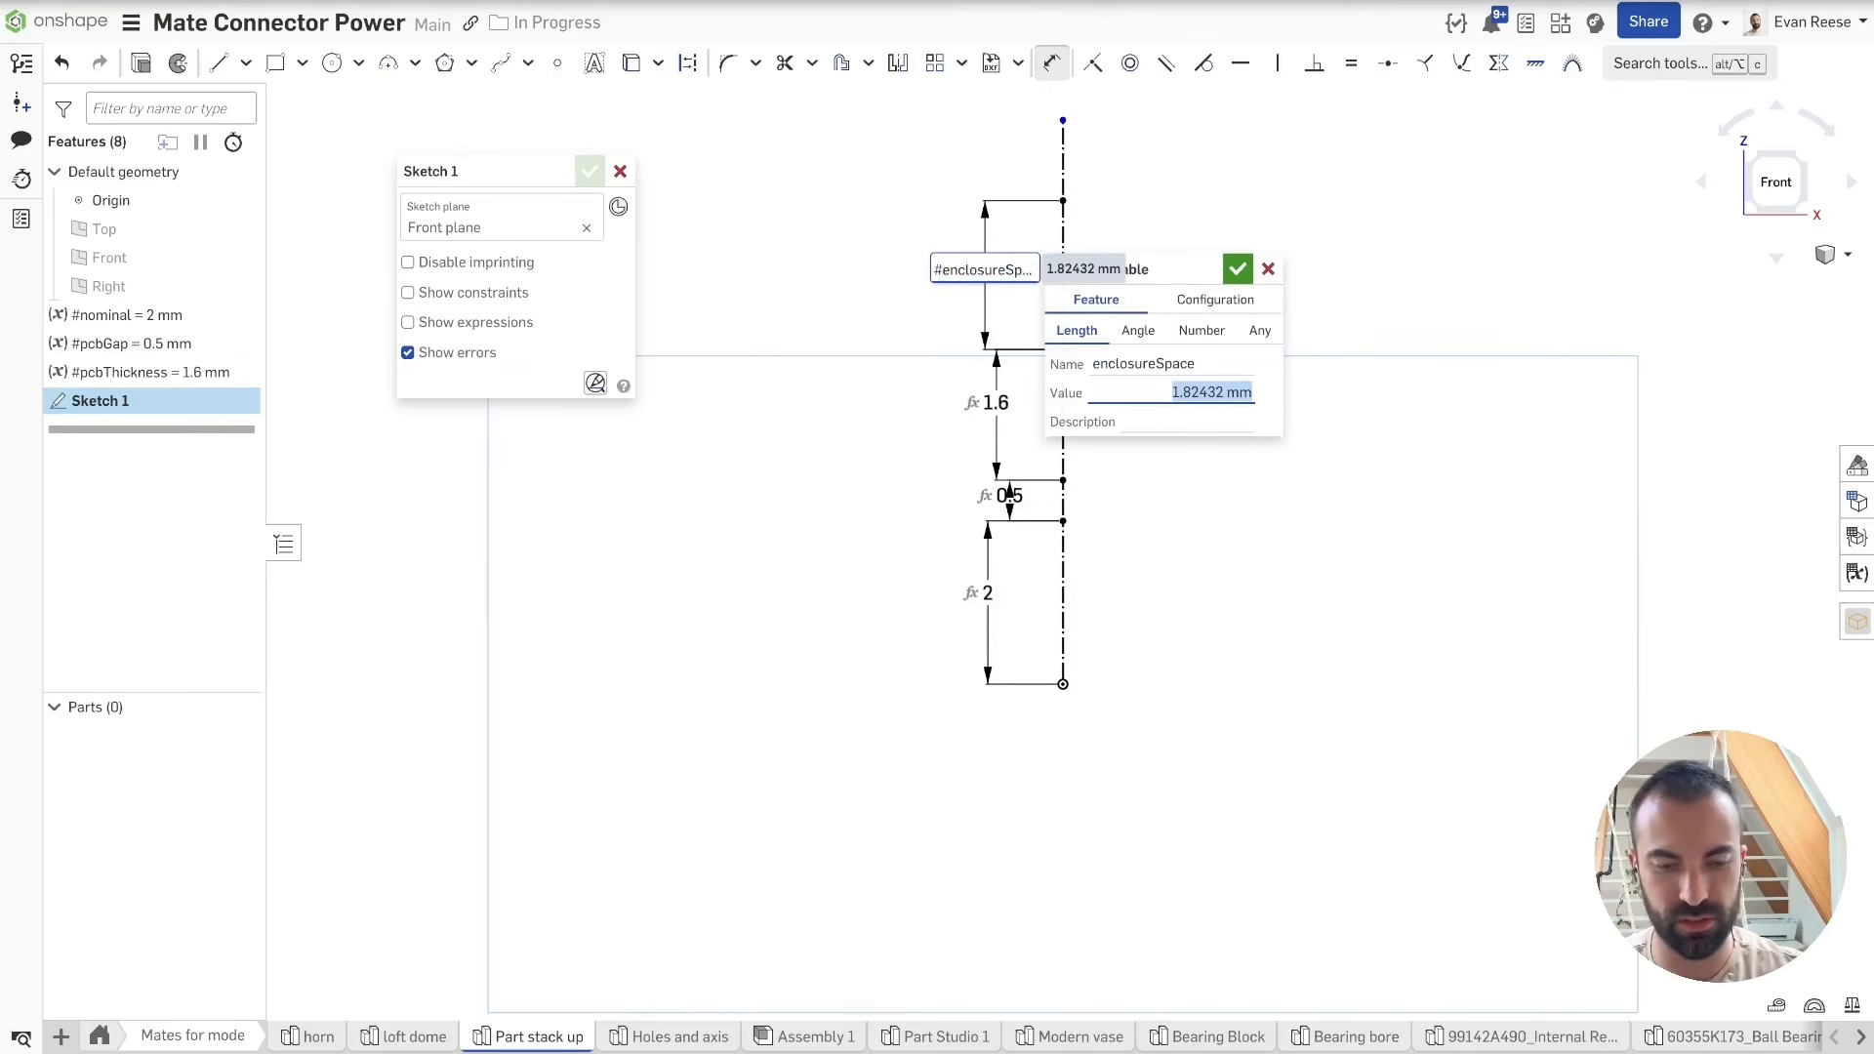
{"action": "type", "text": "2"}
{"action": "key", "text": "Return"}
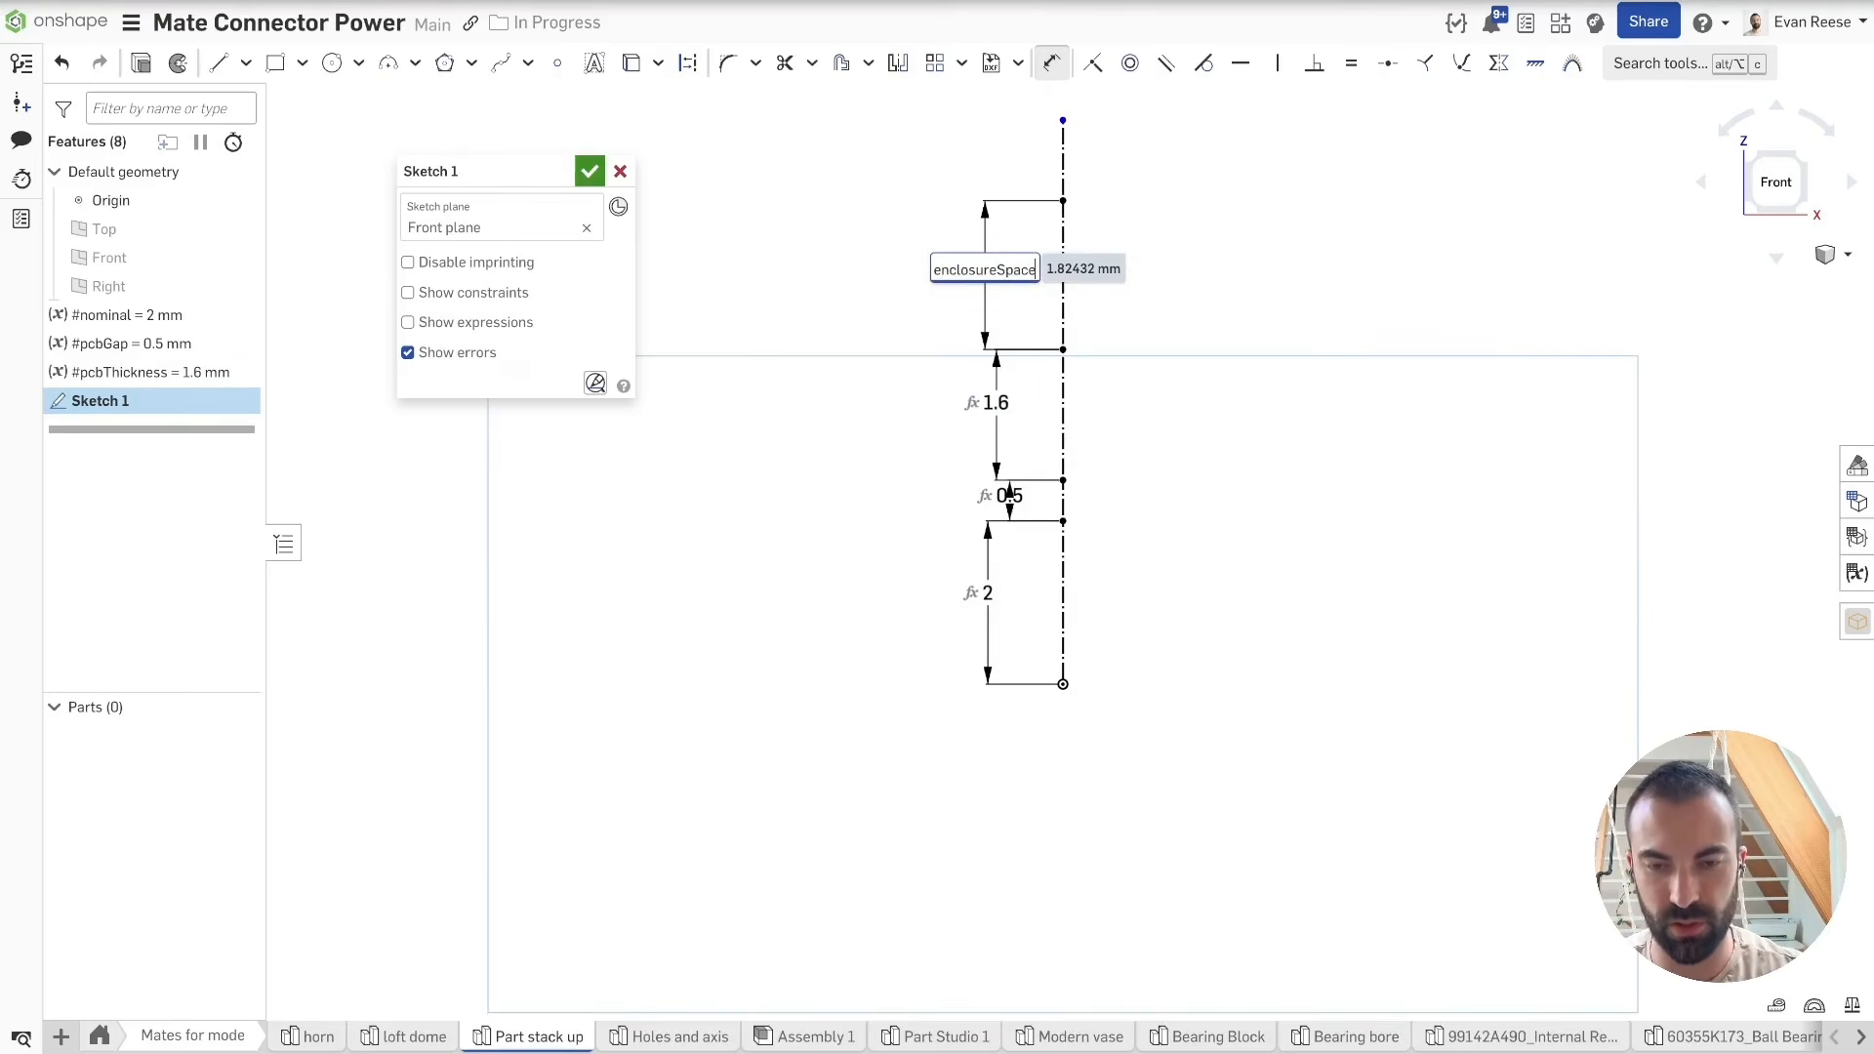
{"action": "key", "text": "Escape"}
Step: Dimension the uppermost construction line with the existing variable #nominal
{"action": "middle_click_drag", "start_coordinate": [1136, 259], "coordinate": [1040, 424]}
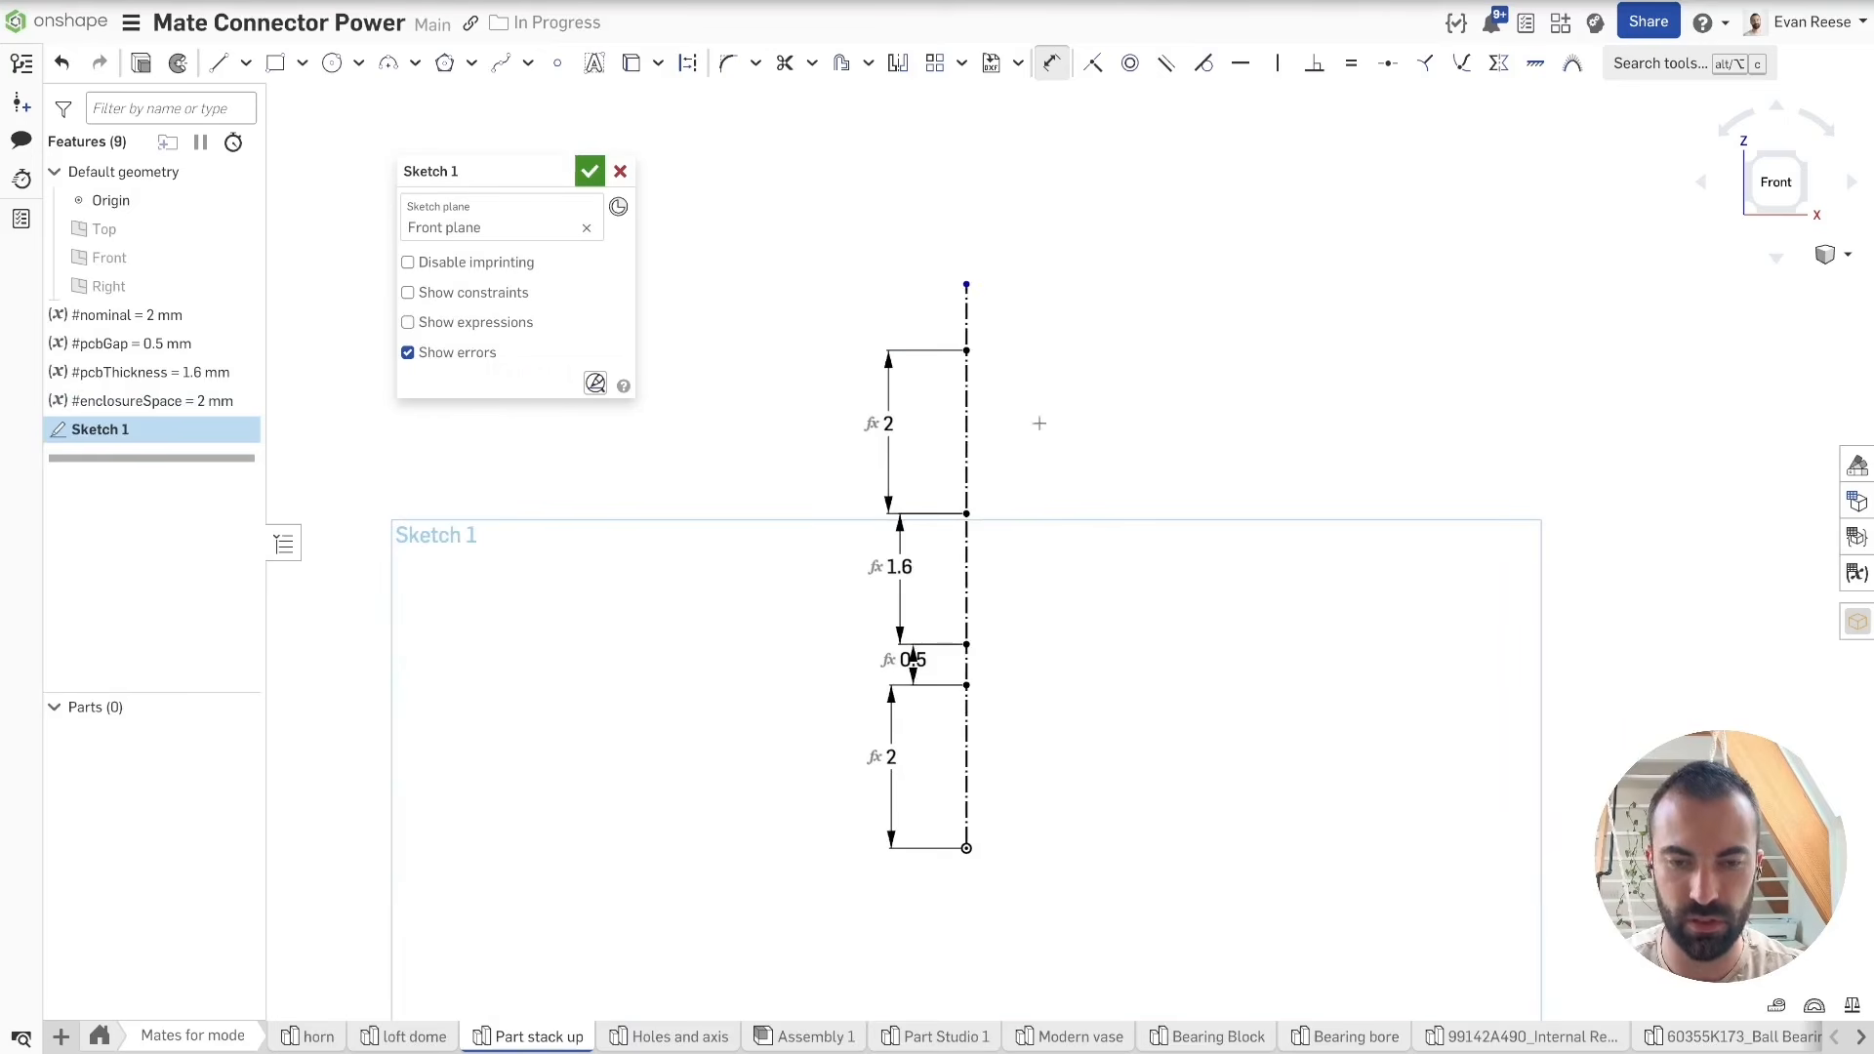
{"action": "left_click", "coordinate": [972, 311]}
{"action": "left_click", "coordinate": [891, 311]}
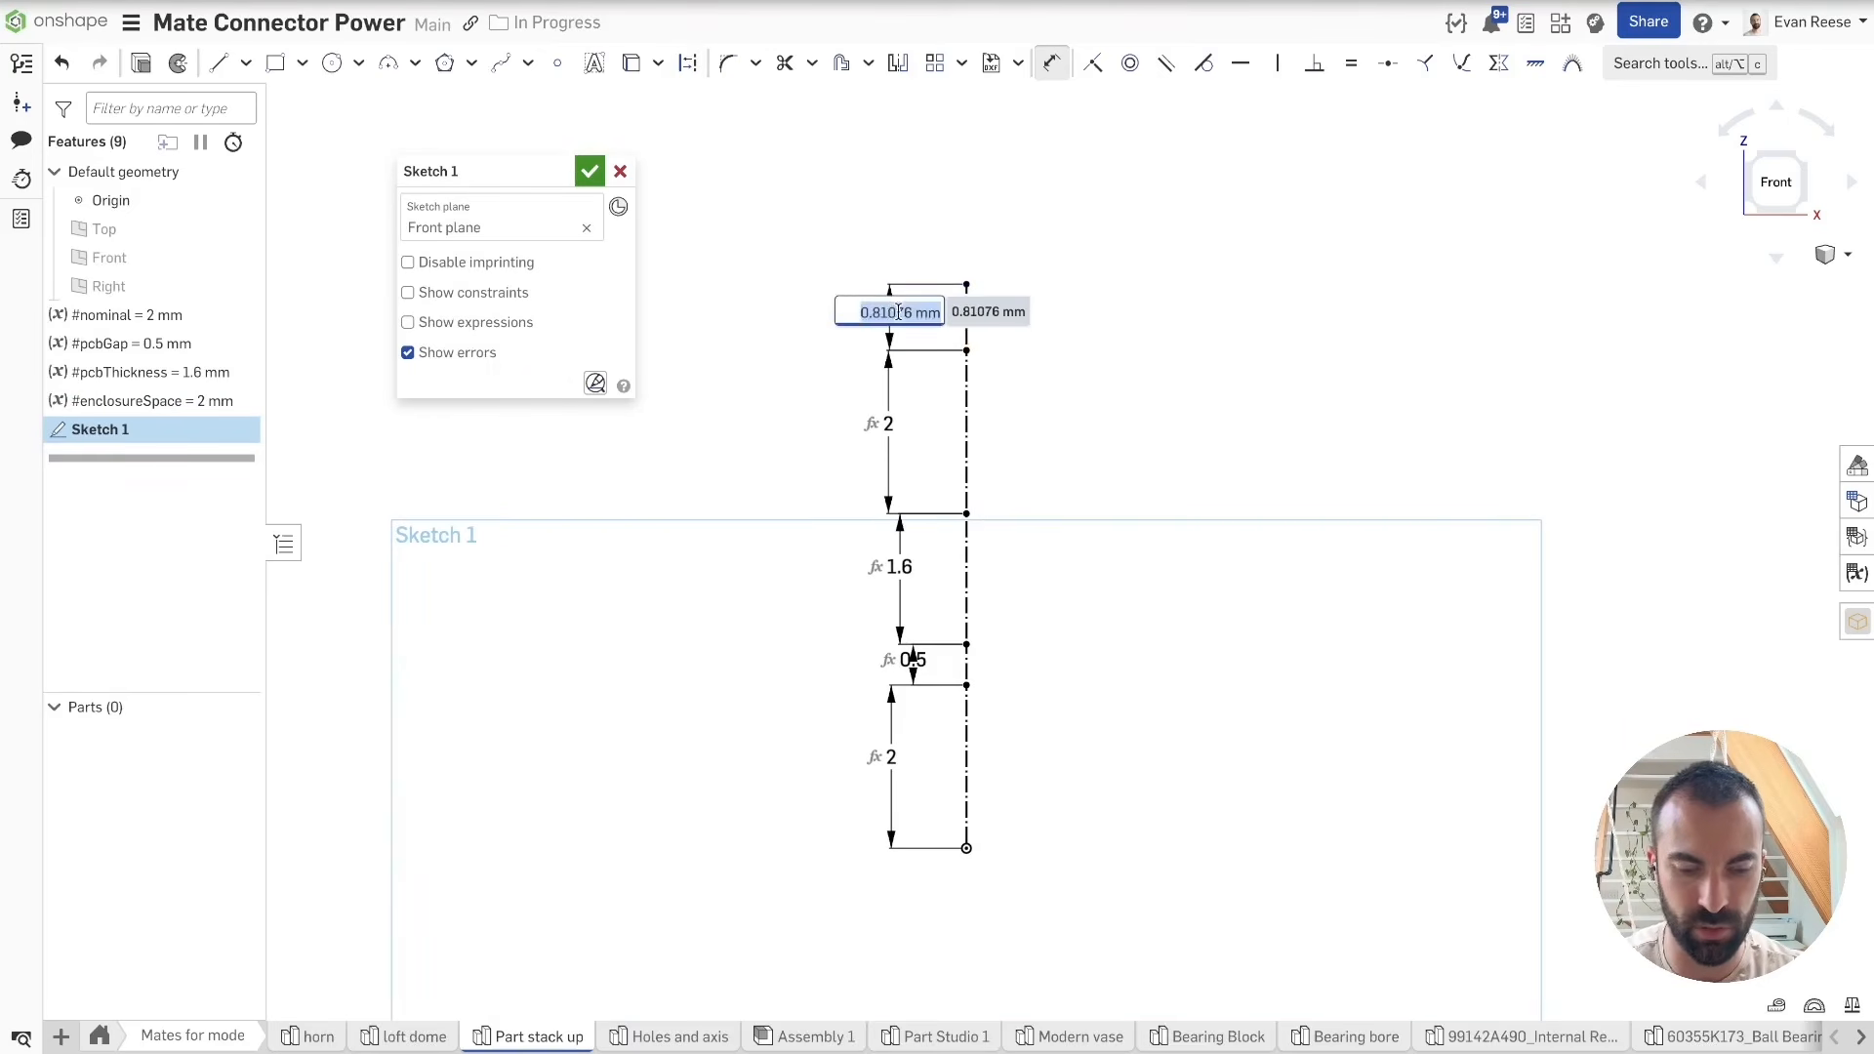
{"action": "type", "text": "#nominal"}
{"action": "key", "text": "Return"}
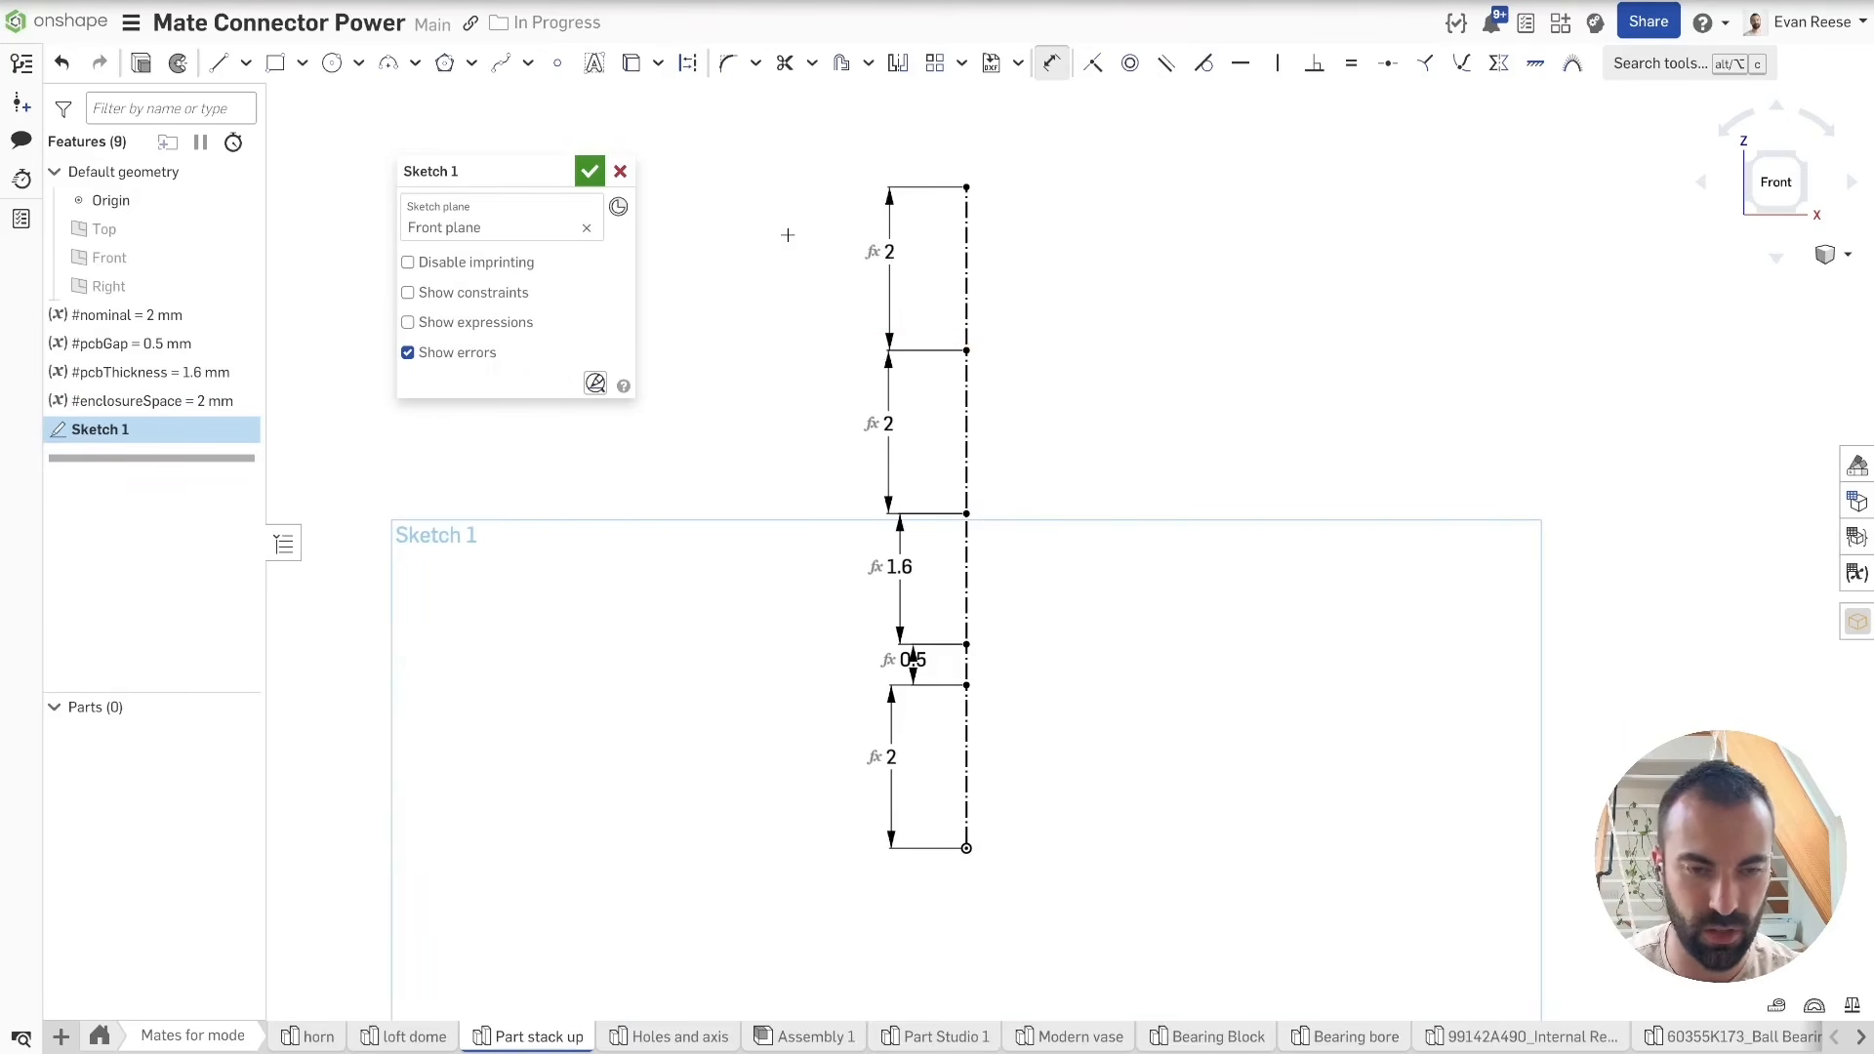
Step: Rename the layout sketch as "part stackup" and finish it
{"action": "left_click", "coordinate": [547, 172]}
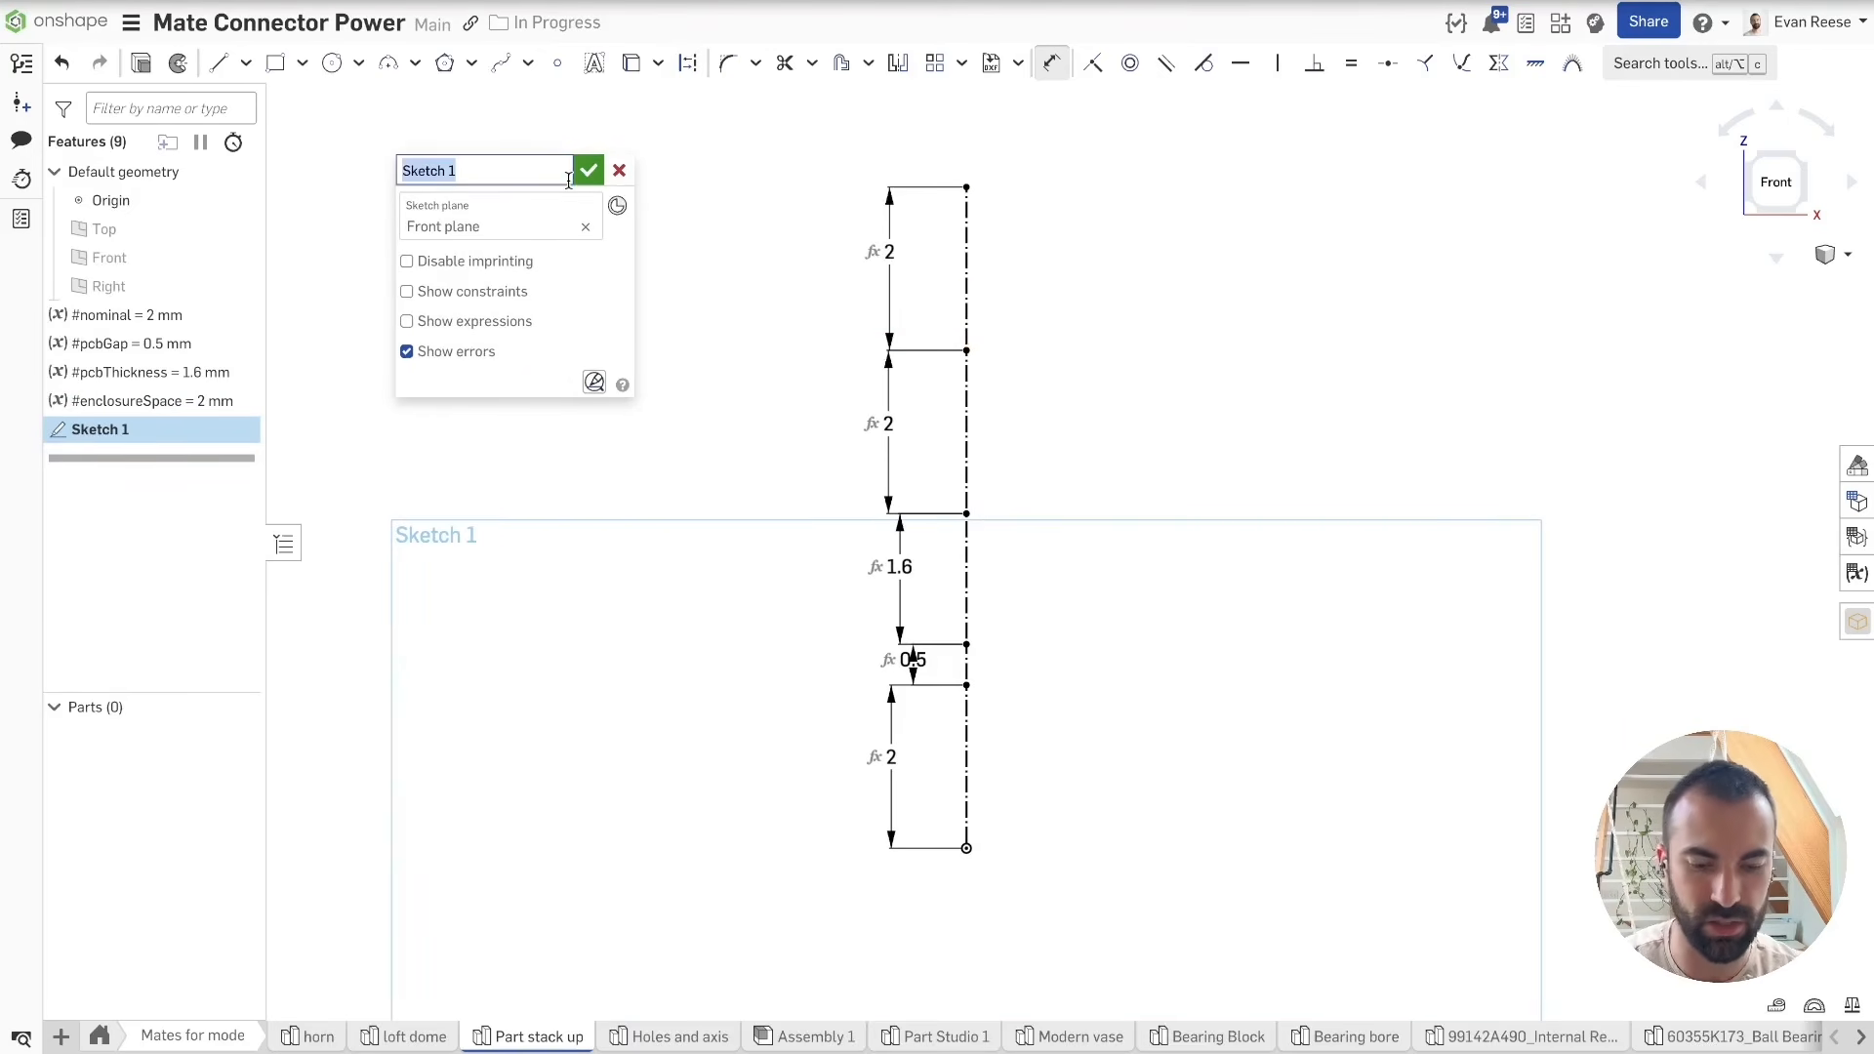
{"action": "type", "text": "part stackup"}
{"action": "left_click", "coordinate": [589, 172]}
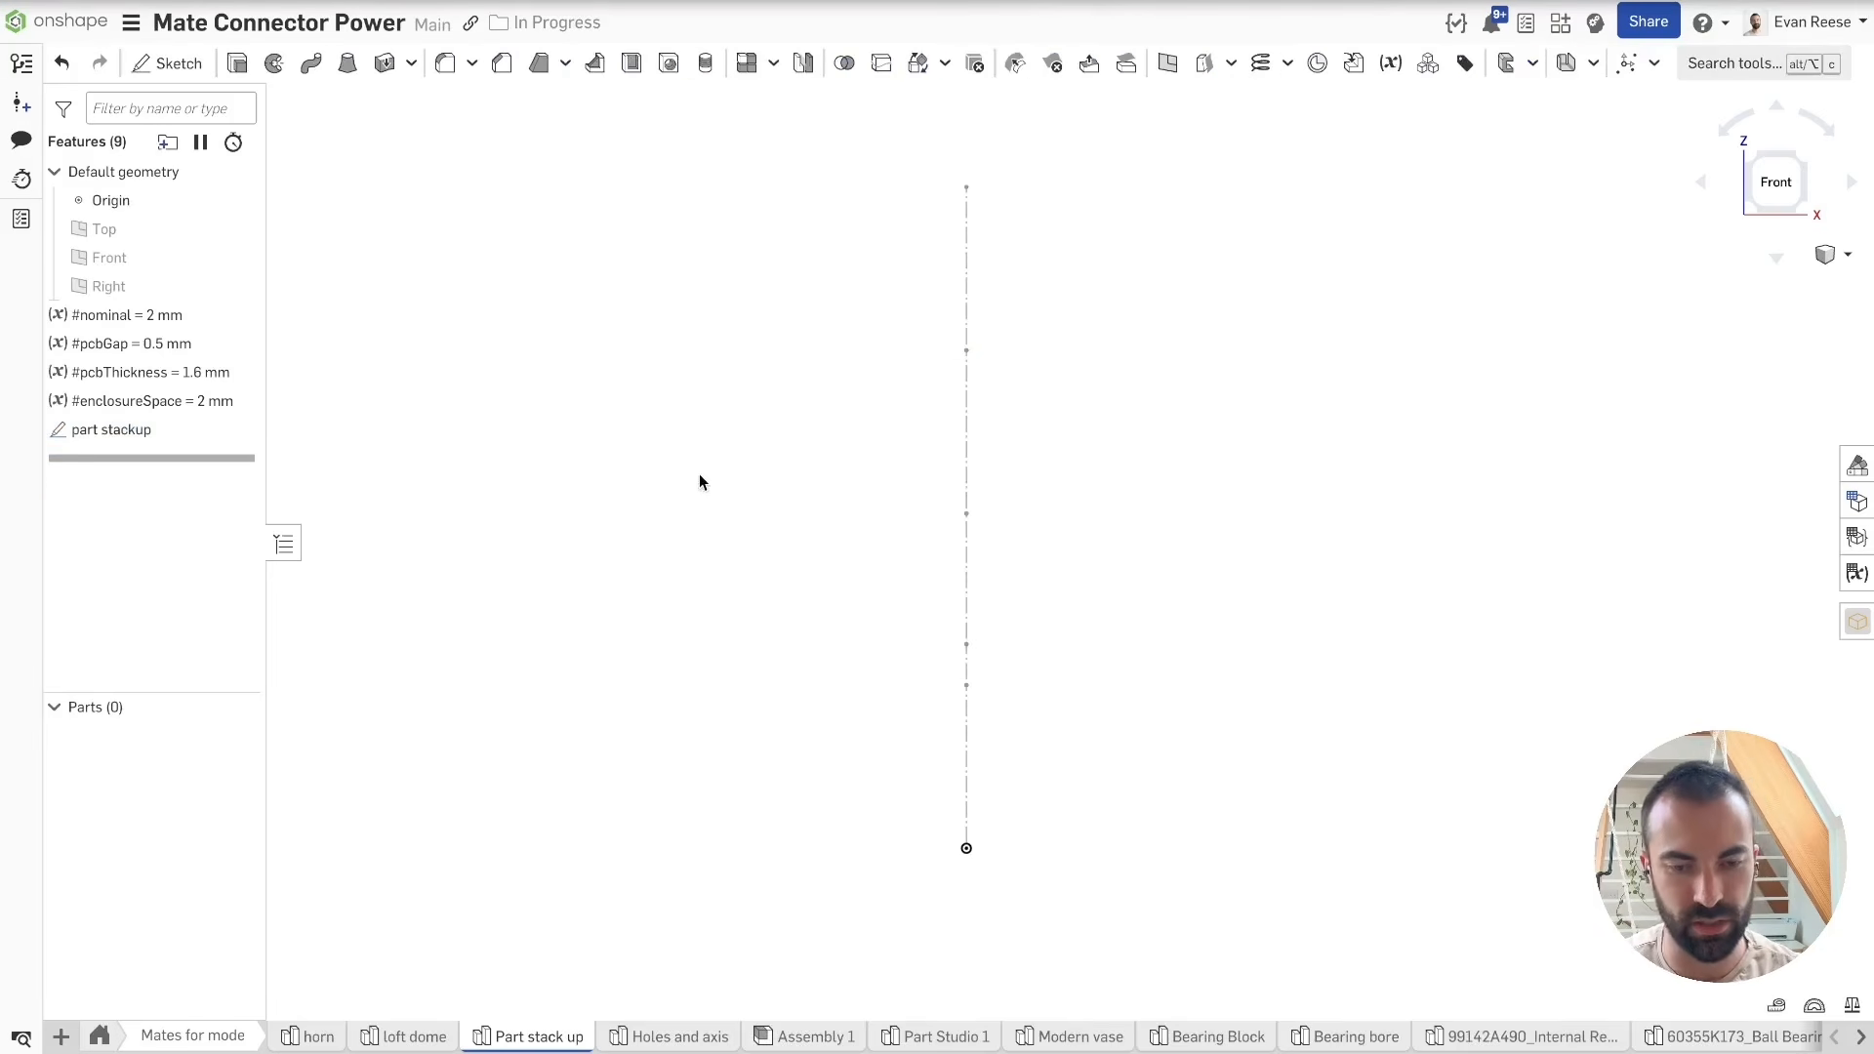
Step: Start a sketch on a horizontal mate connector at the lower end of the 1.6 mm PCB thickness line
{"action": "scroll", "coordinate": [707, 497], "scroll_direction": "down", "scroll_amount": 3}
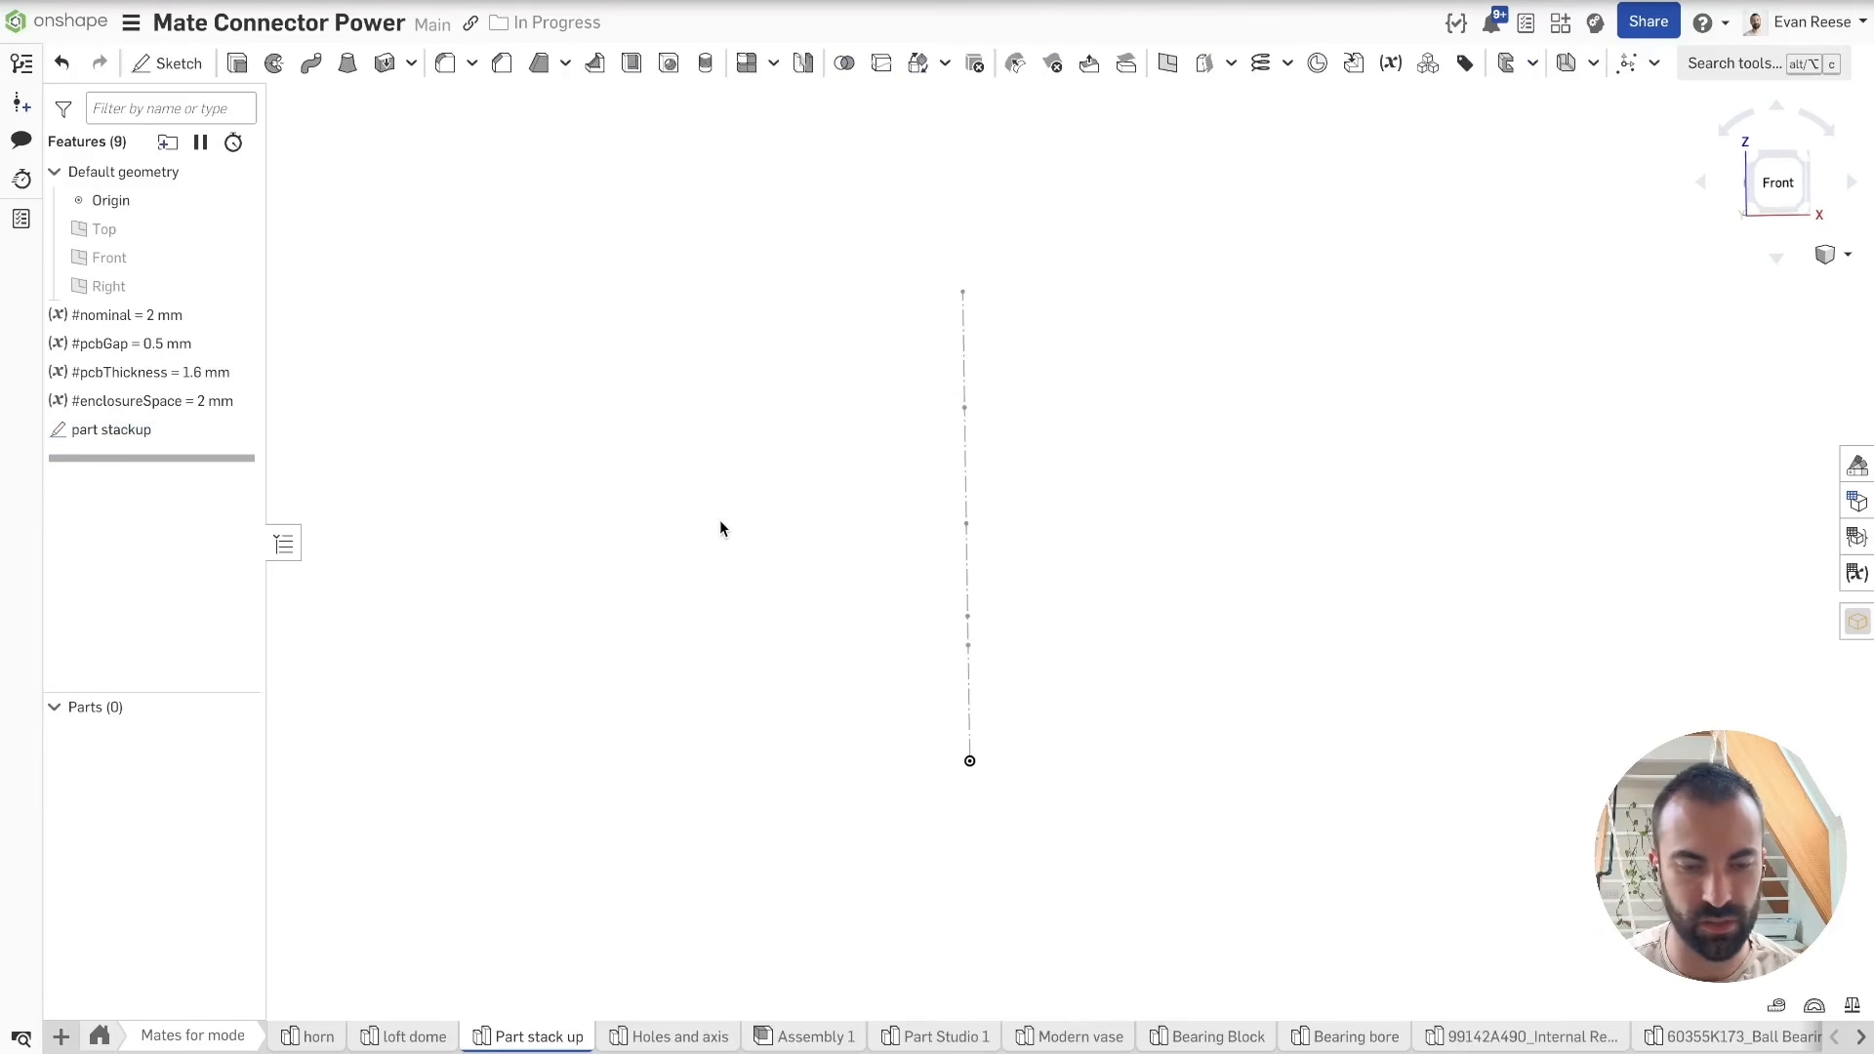
{"action": "scroll", "coordinate": [934, 635], "scroll_direction": "up", "scroll_amount": 3}
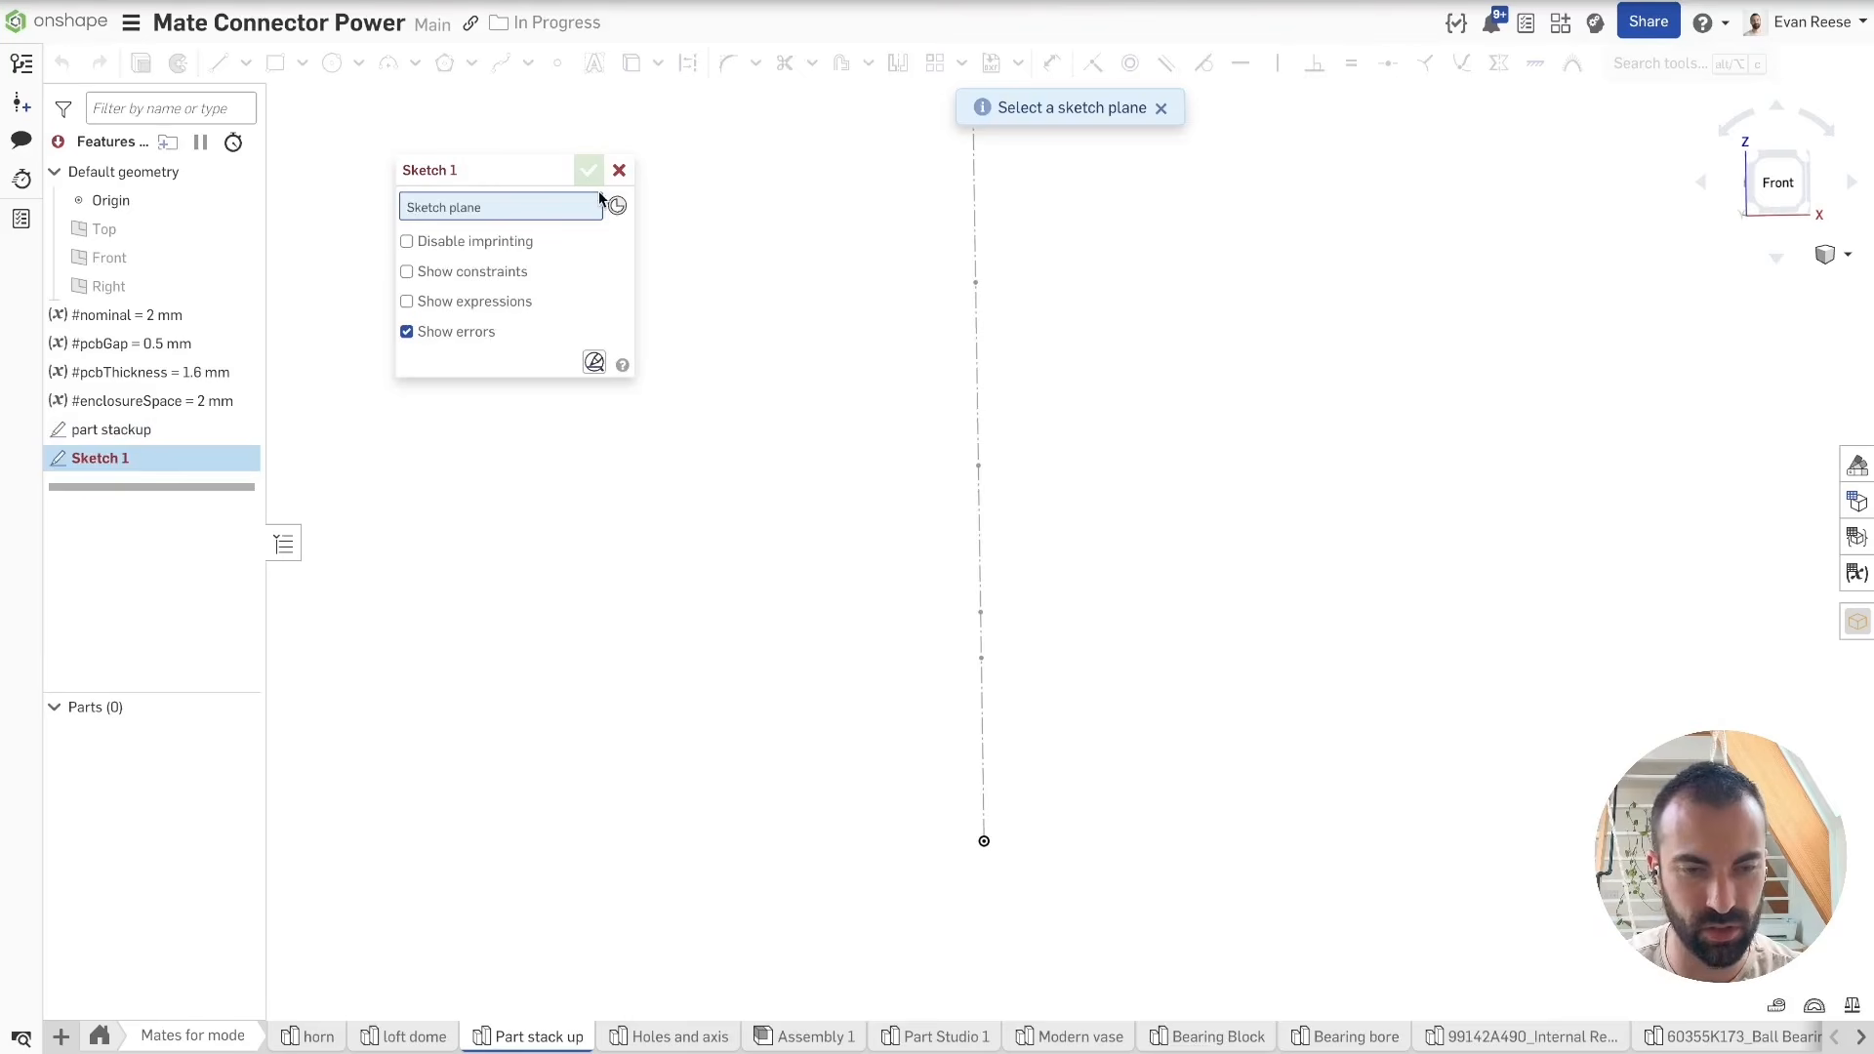
{"action": "left_click", "coordinate": [980, 600]}
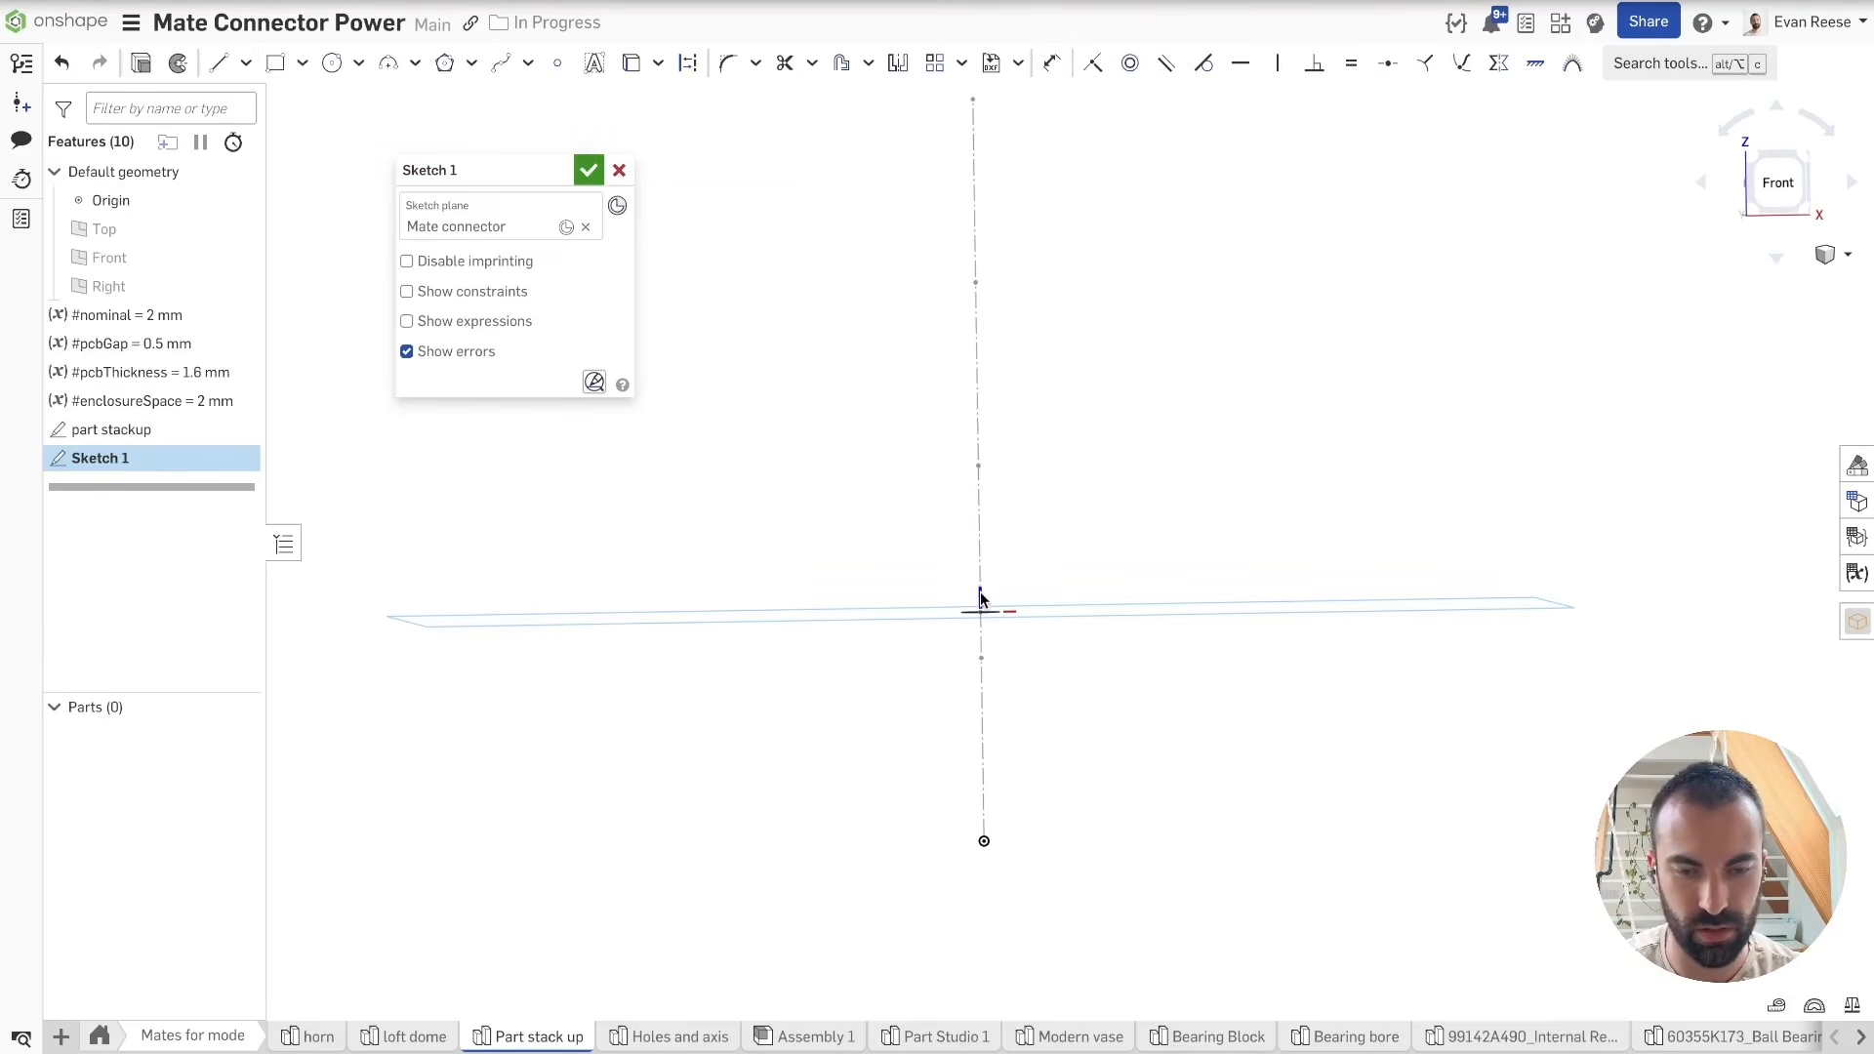
Step: Sketch a center-point rectangle of 25 by 20 mm centred on the mate connector
{"action": "key", "text": "g"}
{"action": "right_click_drag", "start_coordinate": [944, 619], "coordinate": [947, 662]}
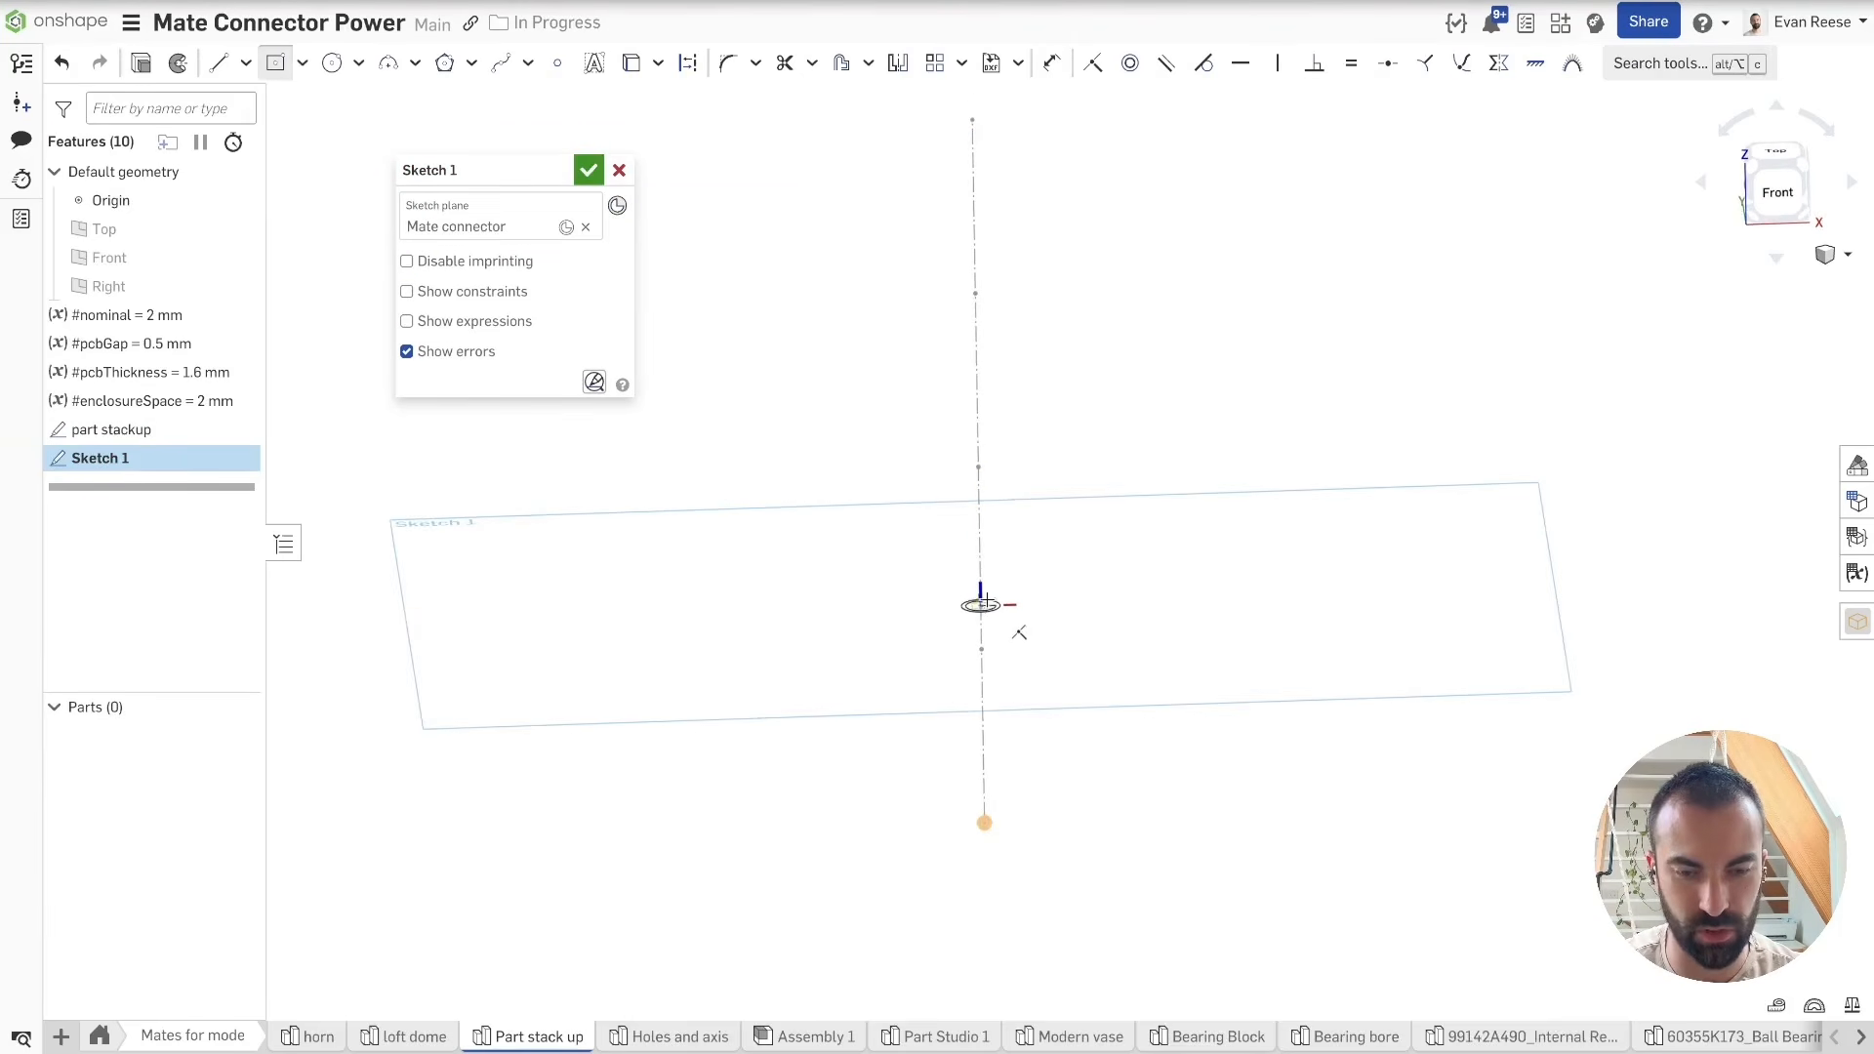
{"action": "left_click", "coordinate": [981, 606]}
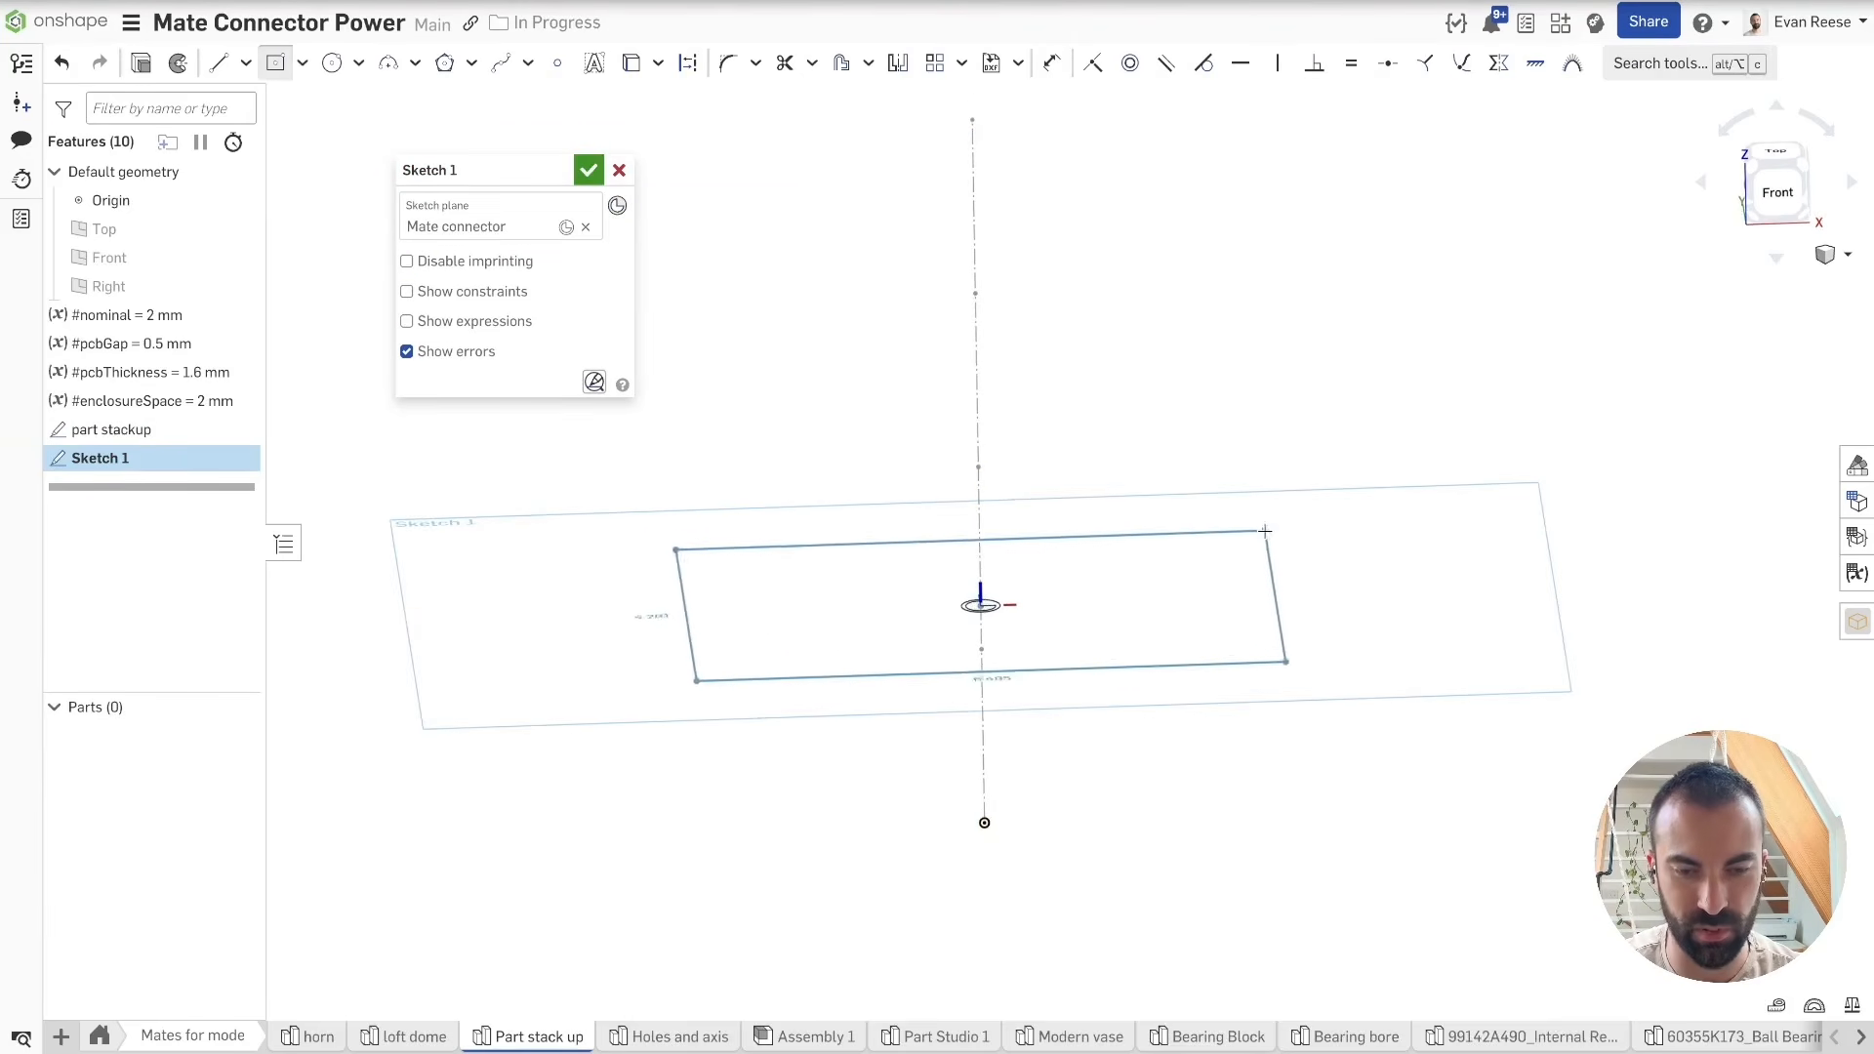
{"action": "left_click", "coordinate": [1564, 421]}
{"action": "type", "text": "25mm"}
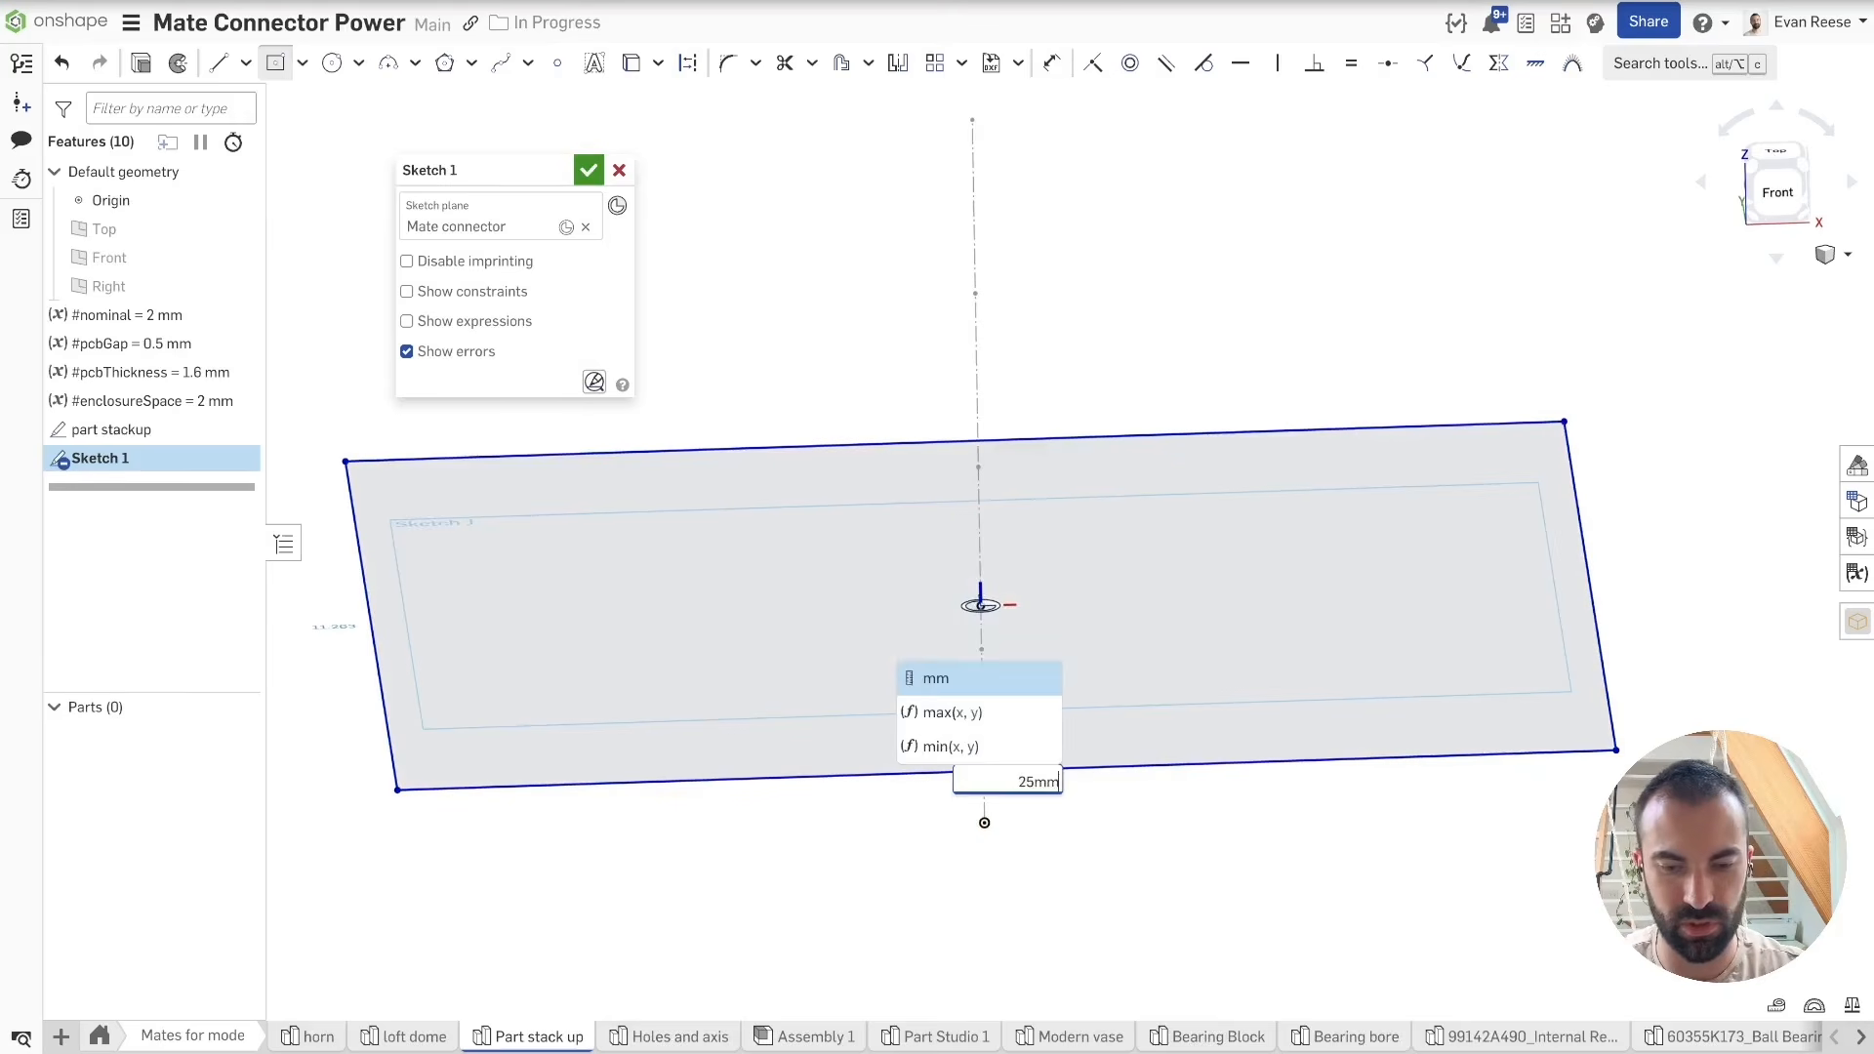
{"action": "key", "text": "Tab"}
{"action": "type", "text": "2"}
{"action": "type", "text": "0"}
{"action": "key", "text": "Return"}
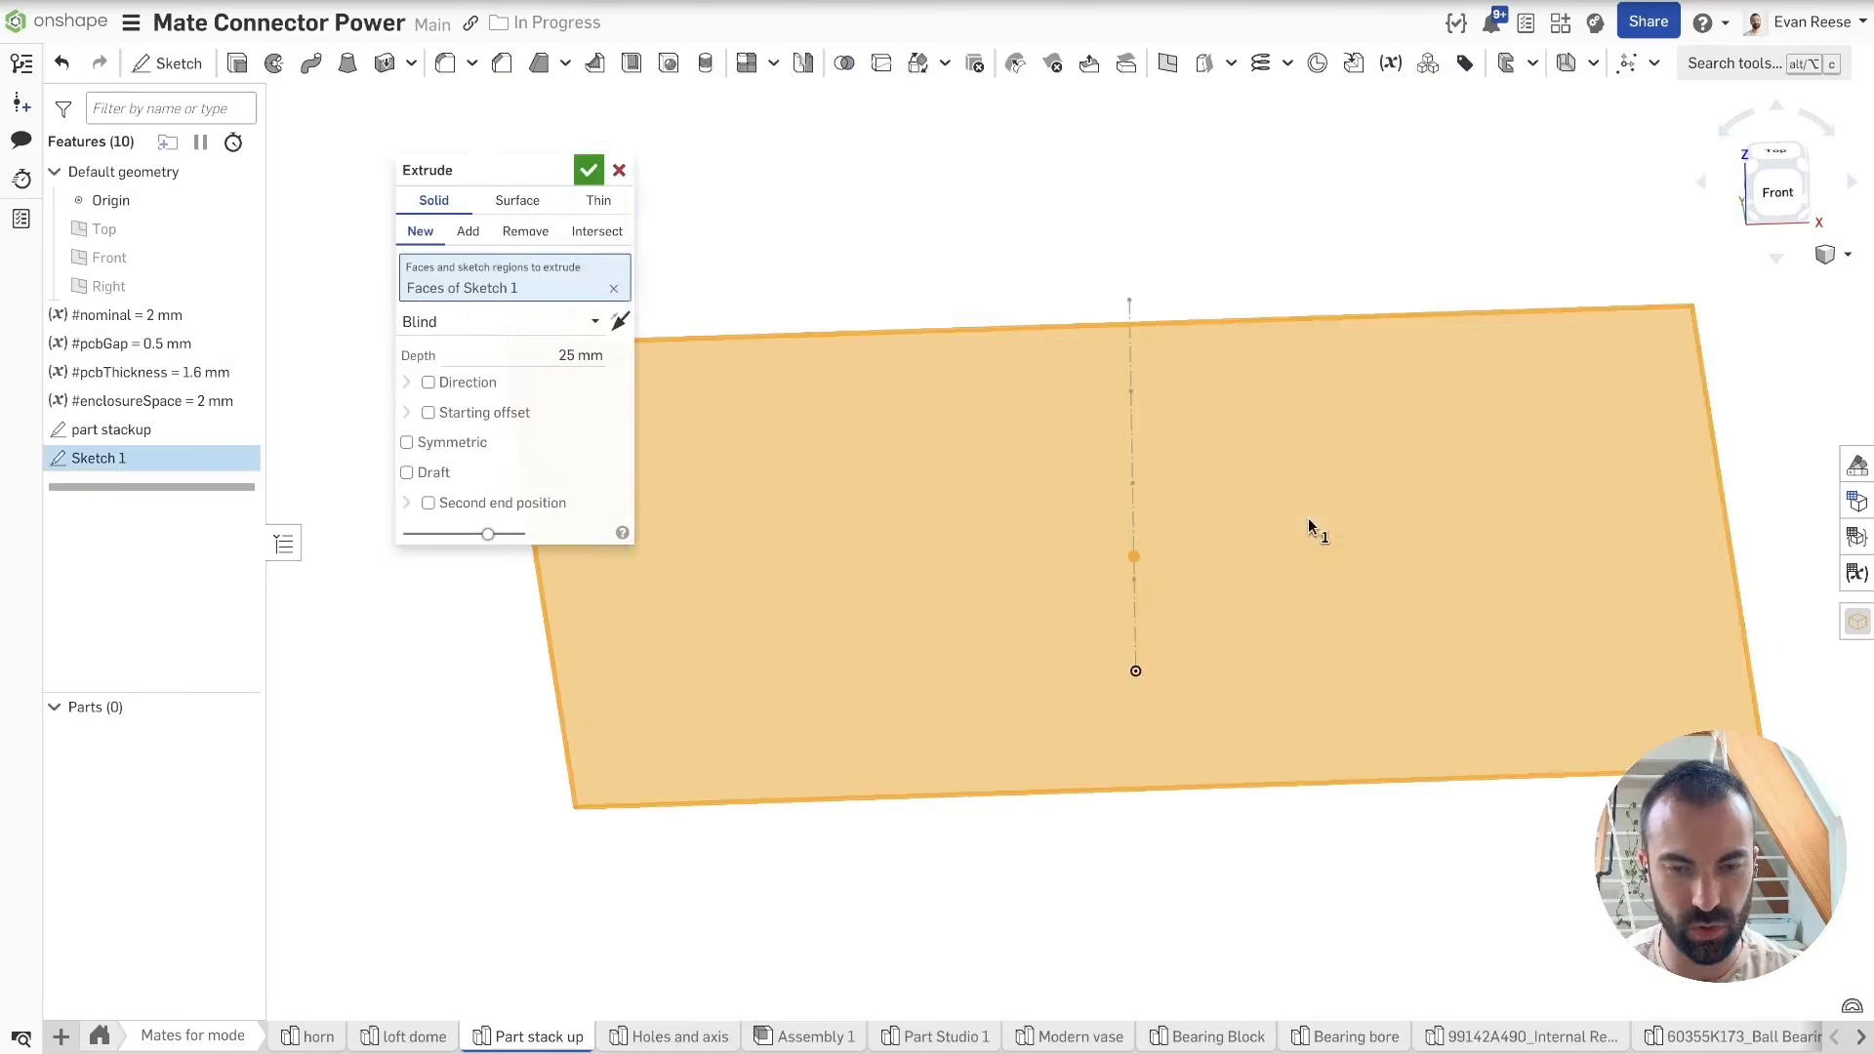
Step: Extrude the rectangle as a new solid up to the vertex at the top of the PCB thickness line
{"action": "key", "text": "shift+e"}
{"action": "left_click", "coordinate": [469, 322]}
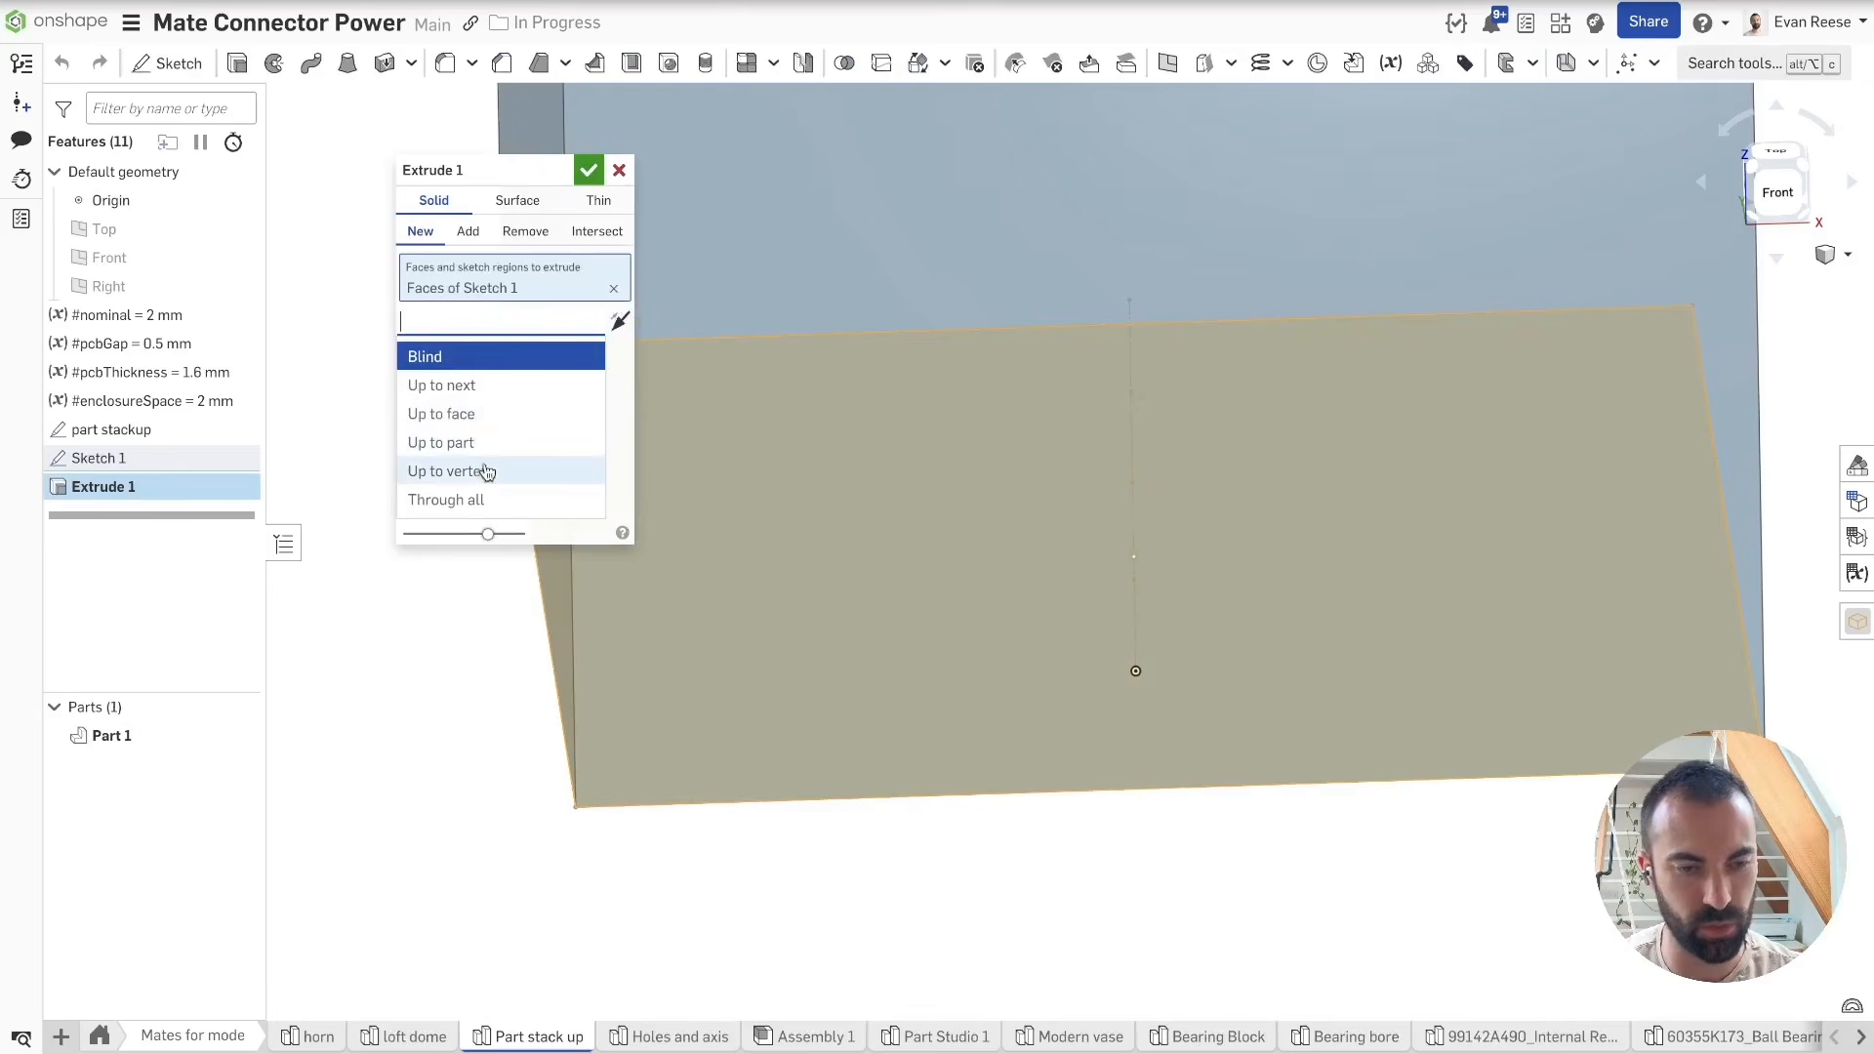
{"action": "left_click", "coordinate": [482, 473]}
{"action": "mouse_move", "coordinate": [1138, 486]}
{"action": "right_mouse_down"}
{"action": "mouse_move", "coordinate": [1209, 502]}
{"action": "mouse_move", "coordinate": [1168, 482]}
{"action": "right_mouse_up"}
{"action": "scroll", "coordinate": [1162, 480], "scroll_direction": "up", "scroll_amount": 4}
{"action": "left_click", "coordinate": [1120, 471]}
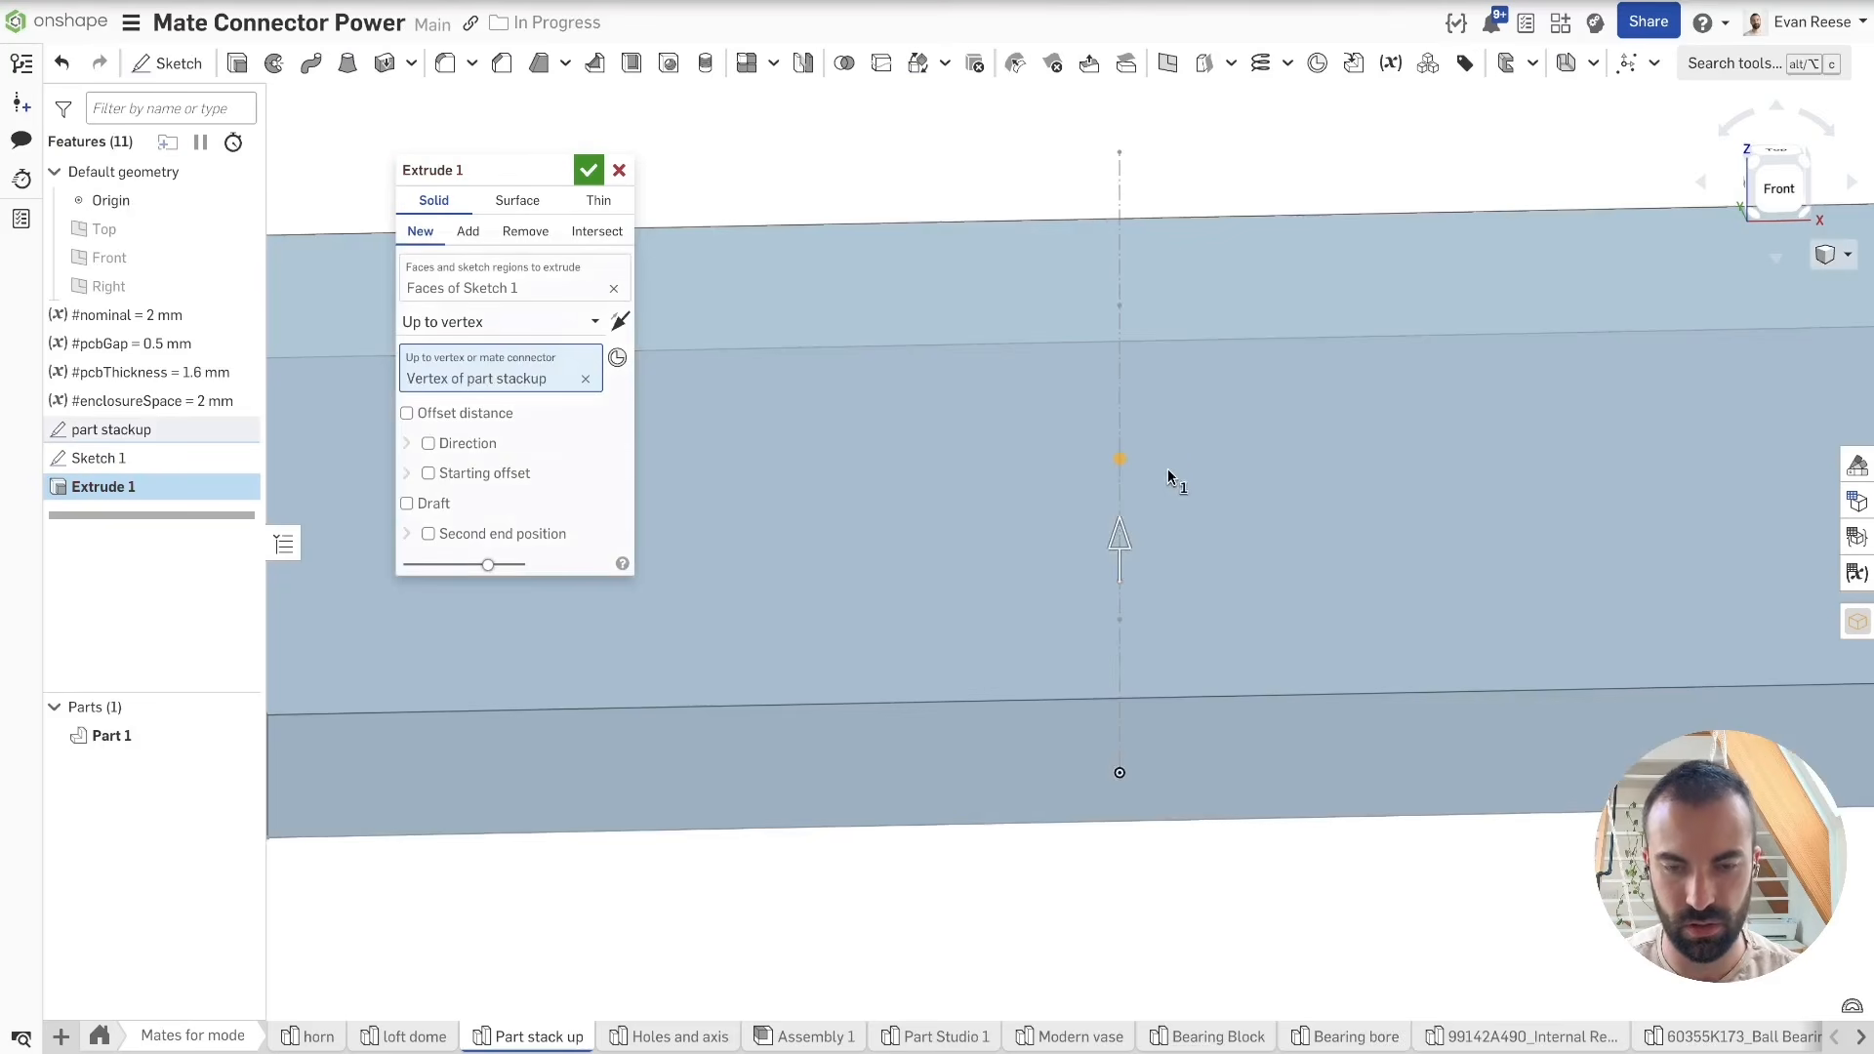
{"action": "scroll", "coordinate": [1169, 449], "scroll_direction": "down", "scroll_amount": 5}
{"action": "left_click", "coordinate": [589, 171]}
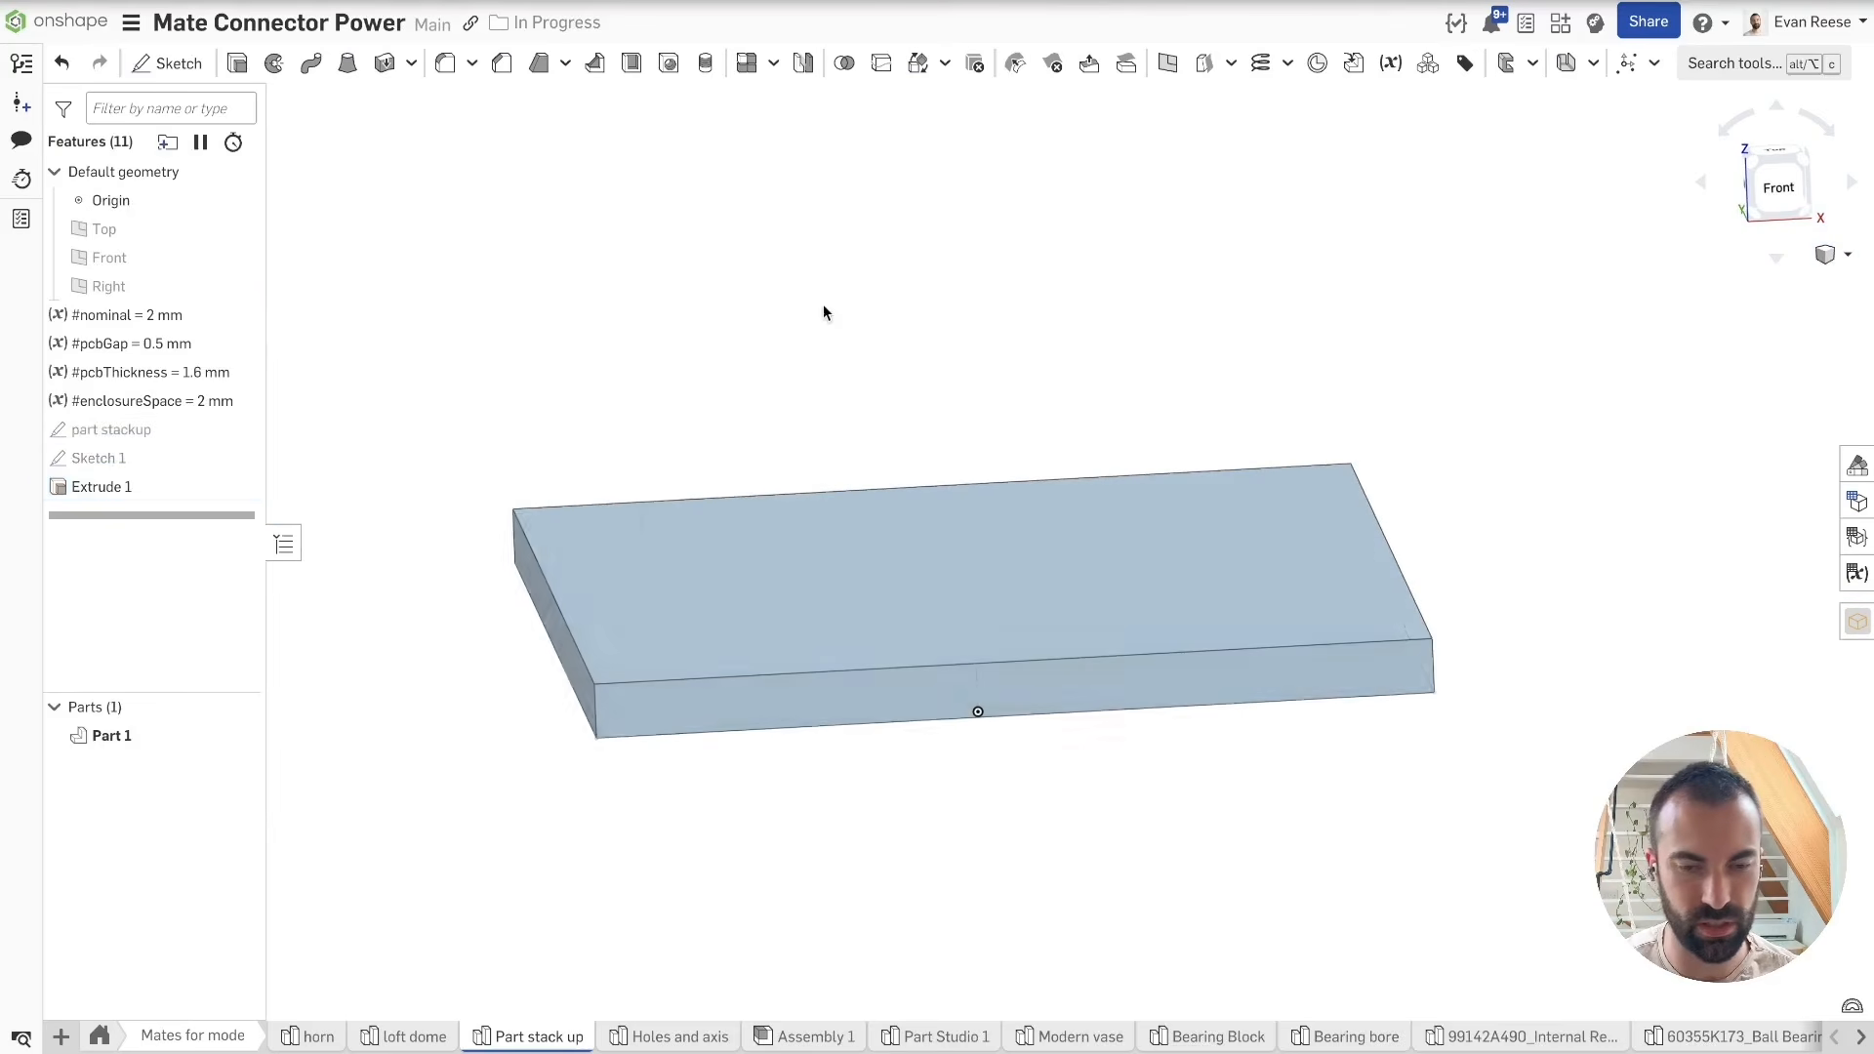
Step: With the part stackup sketch shown, extrude the same rectangle as a new part up to the vertex atop the enclosure space line
{"action": "left_click", "coordinate": [184, 458]}
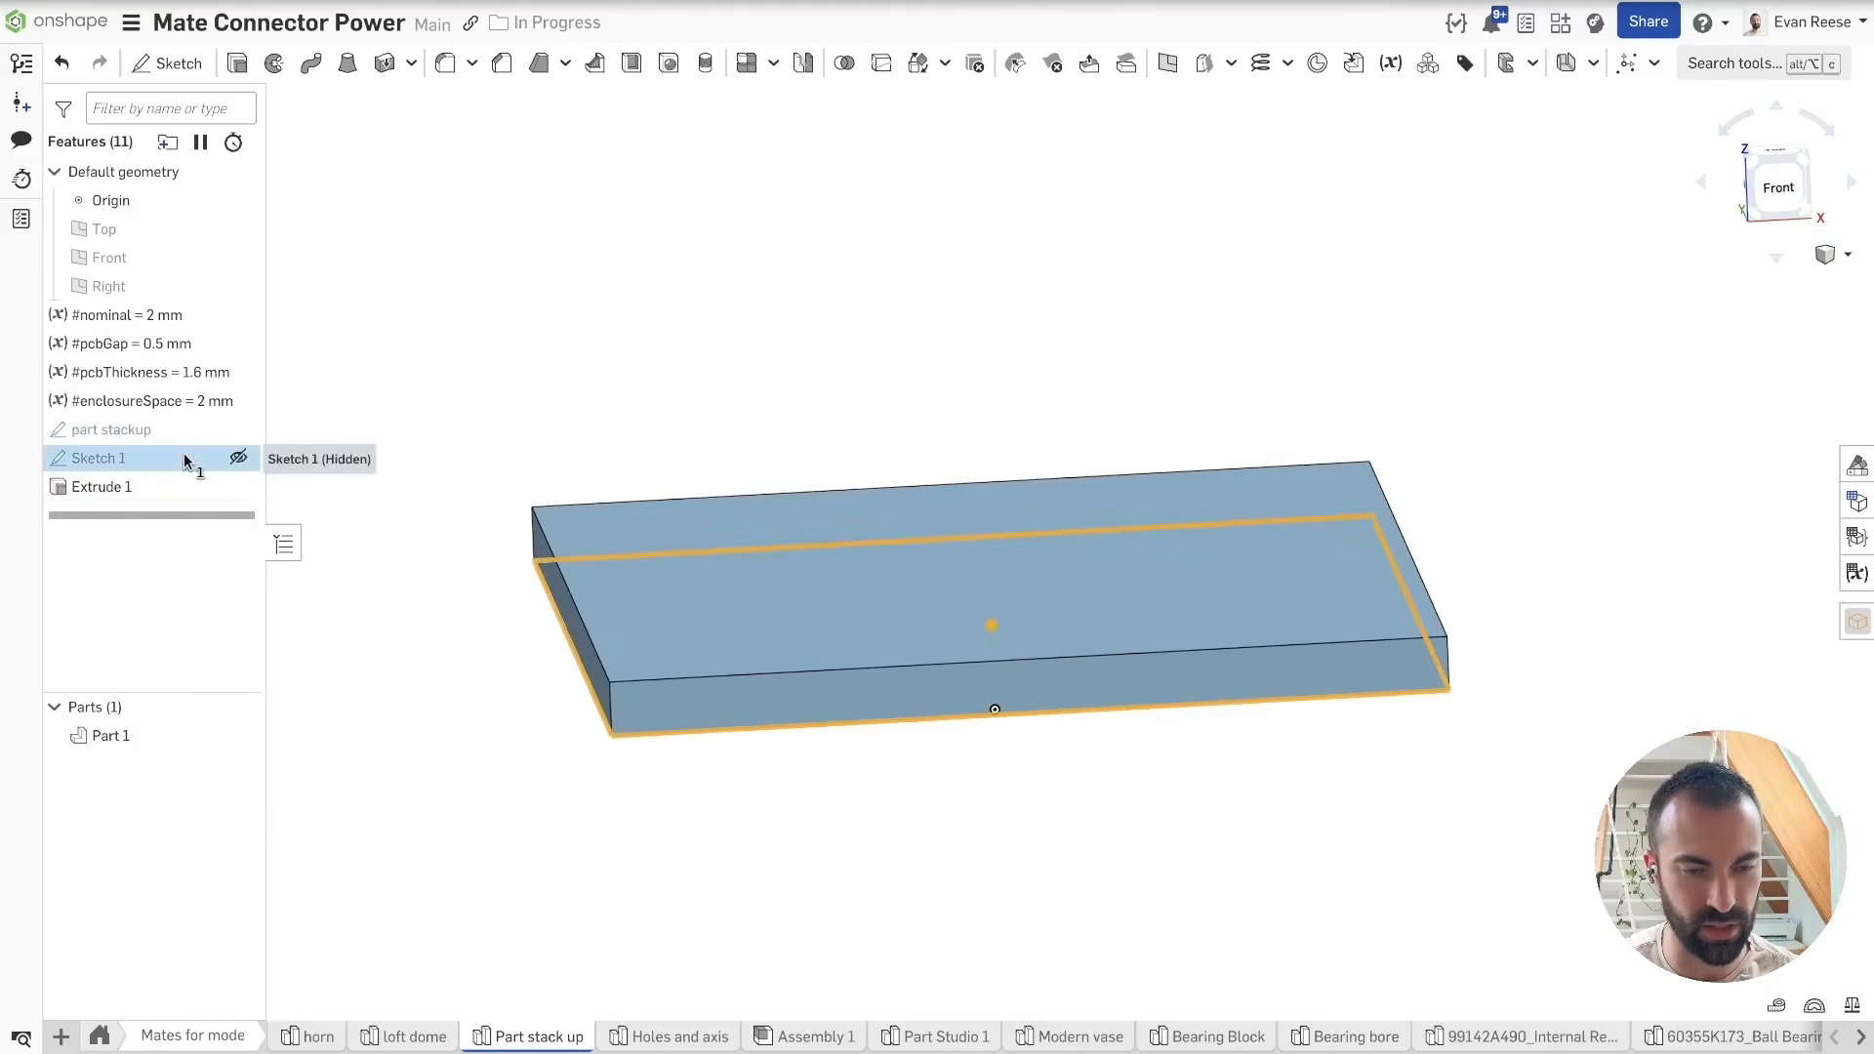
{"action": "key", "text": "n"}
{"action": "key", "text": "y"}
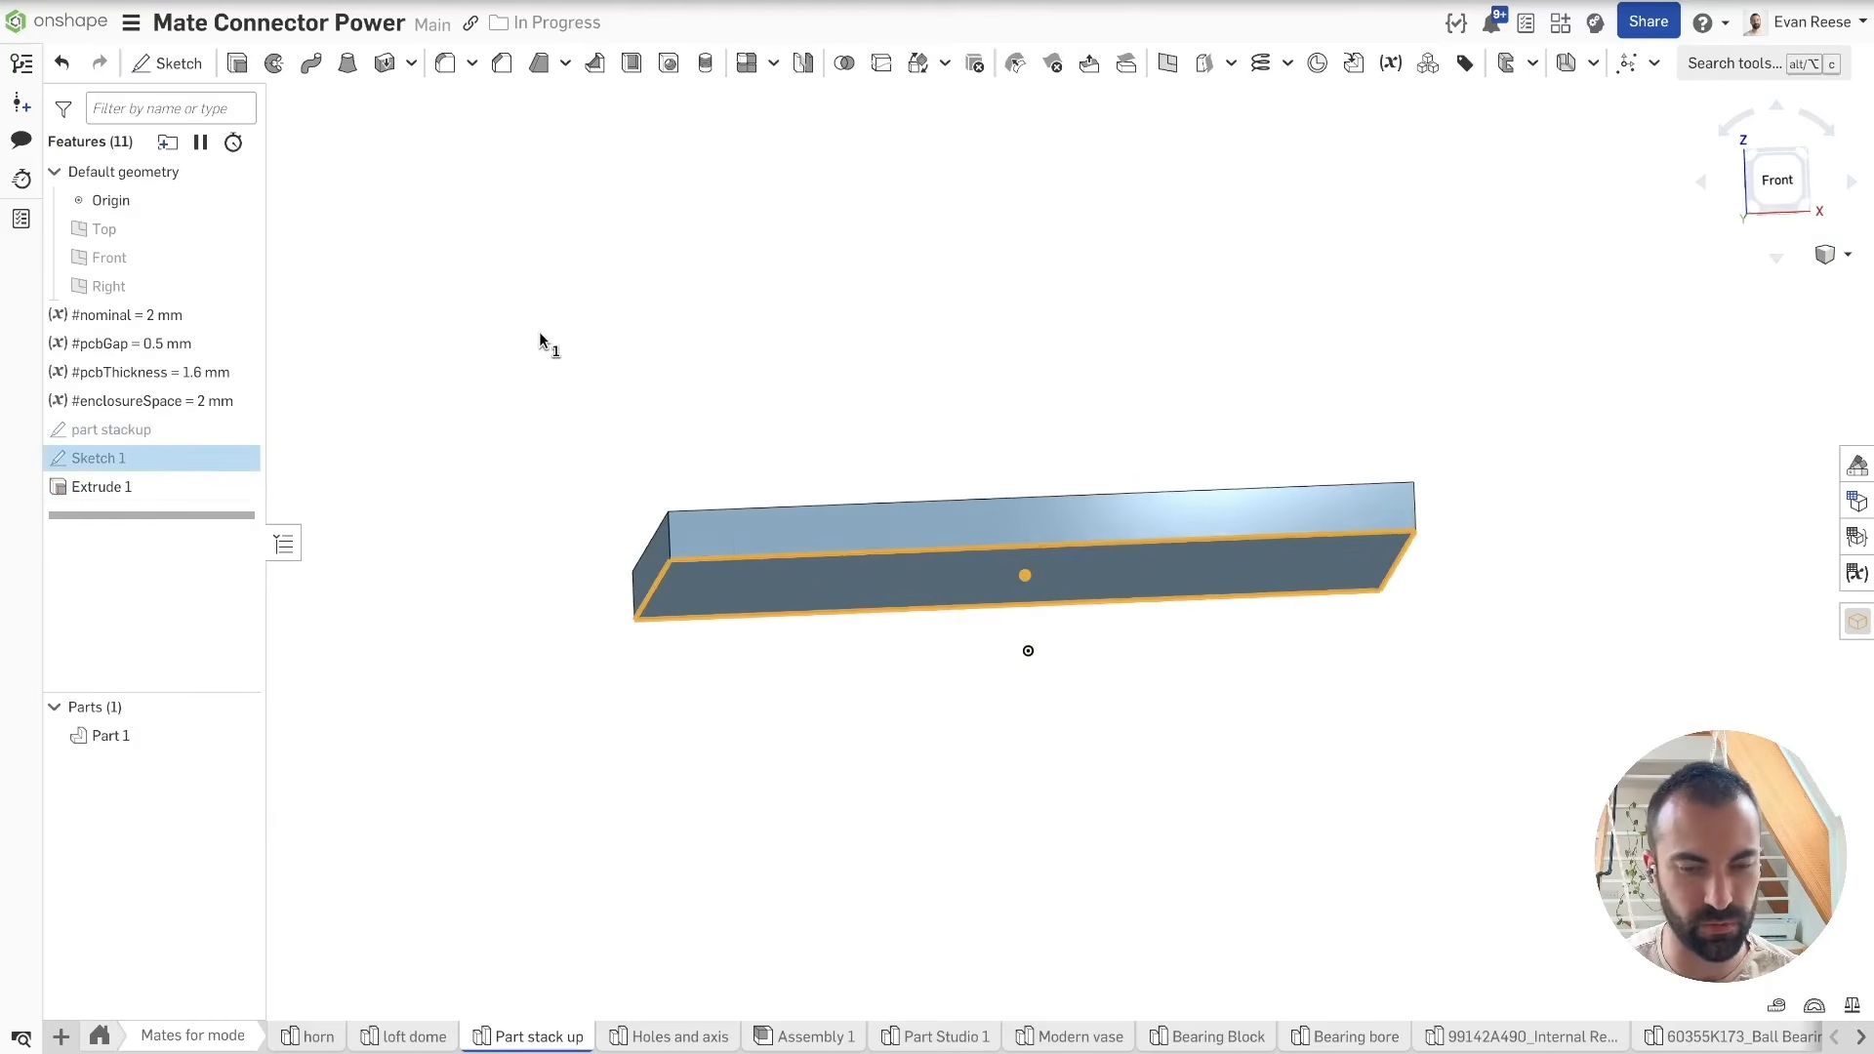
{"action": "key", "text": "Escape"}
{"action": "left_click", "coordinate": [124, 468]}
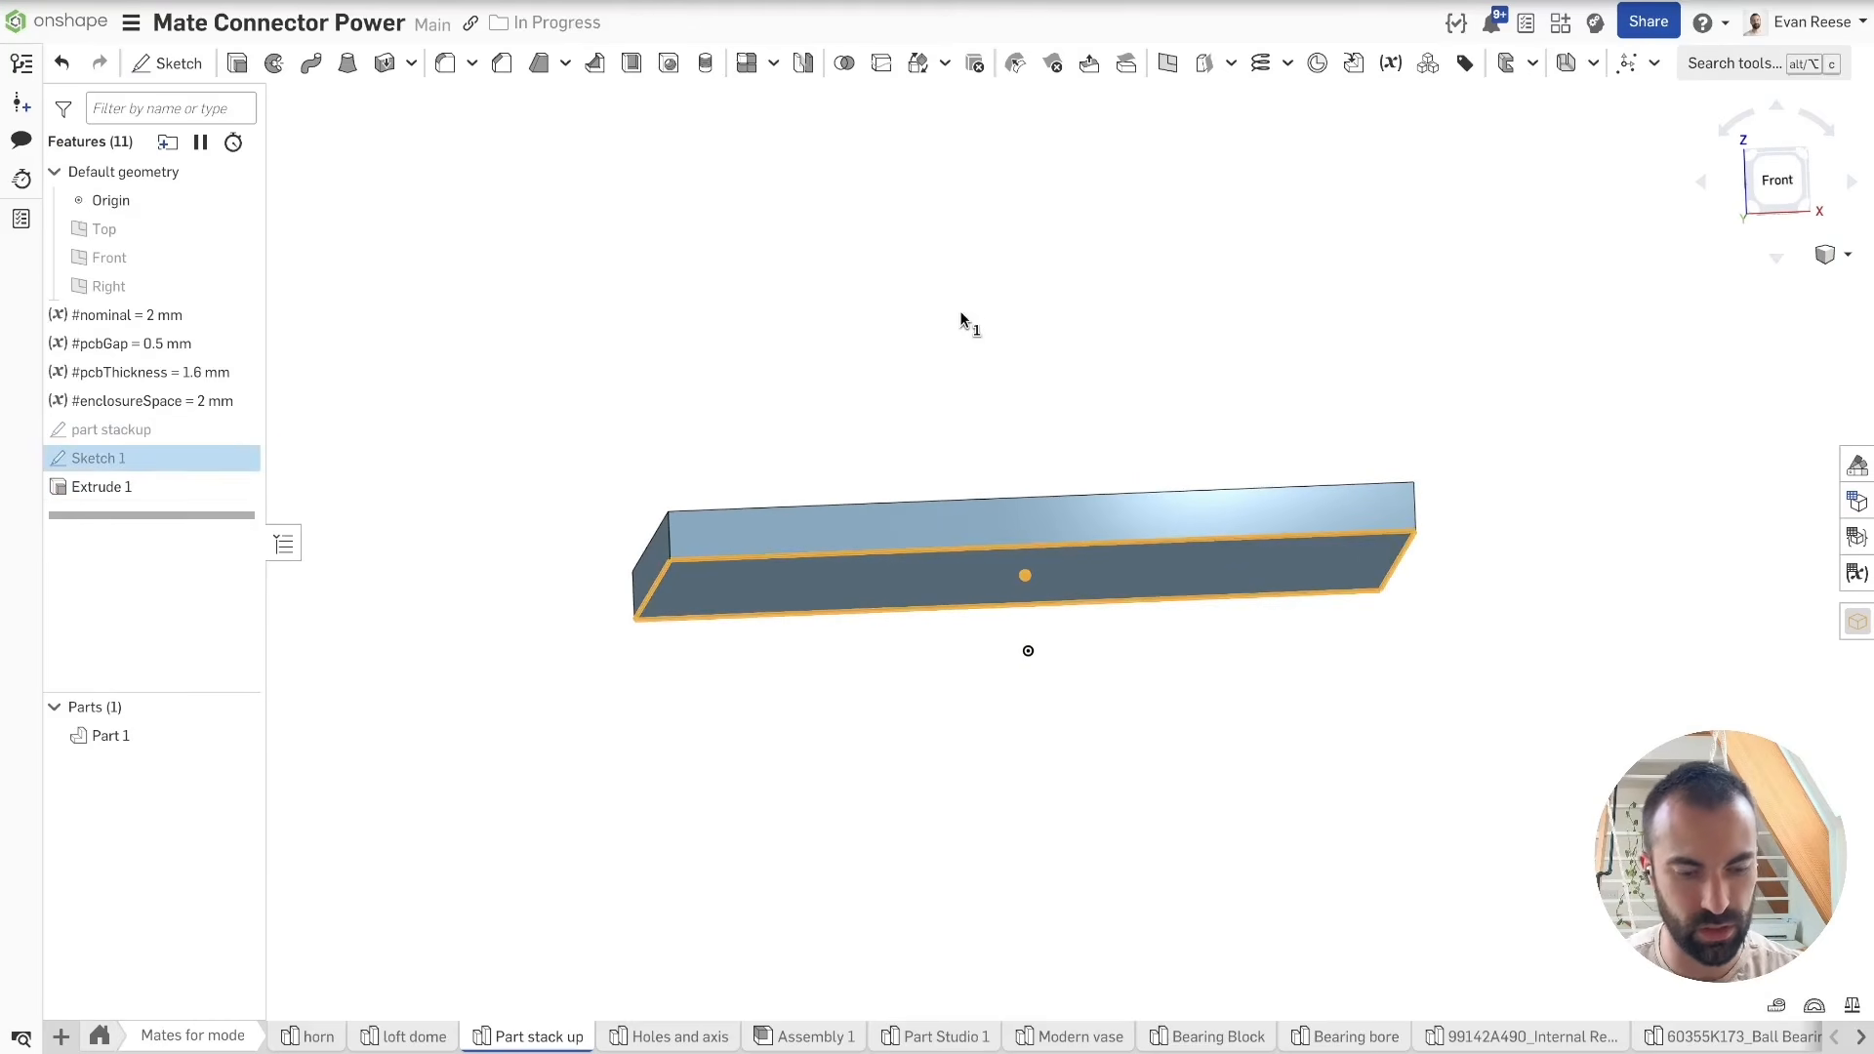
{"action": "key", "text": "shift+e"}
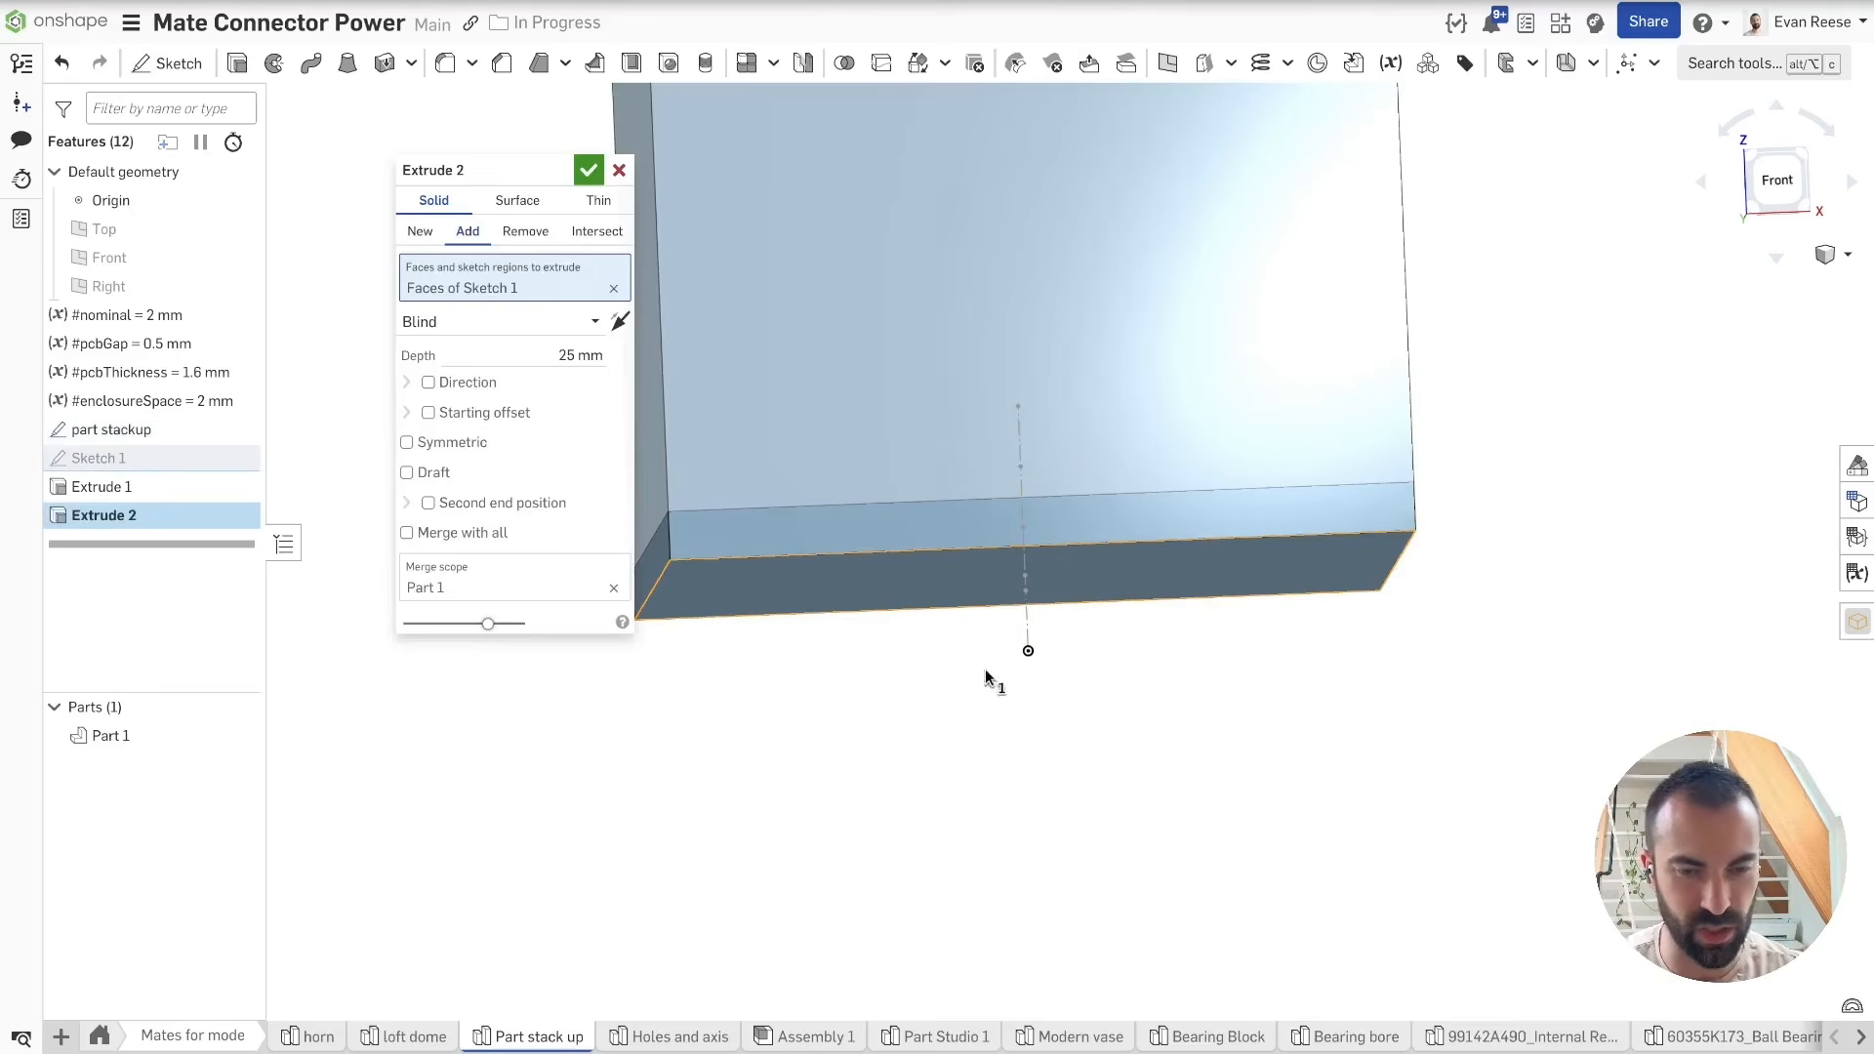
{"action": "left_click", "coordinate": [472, 335]}
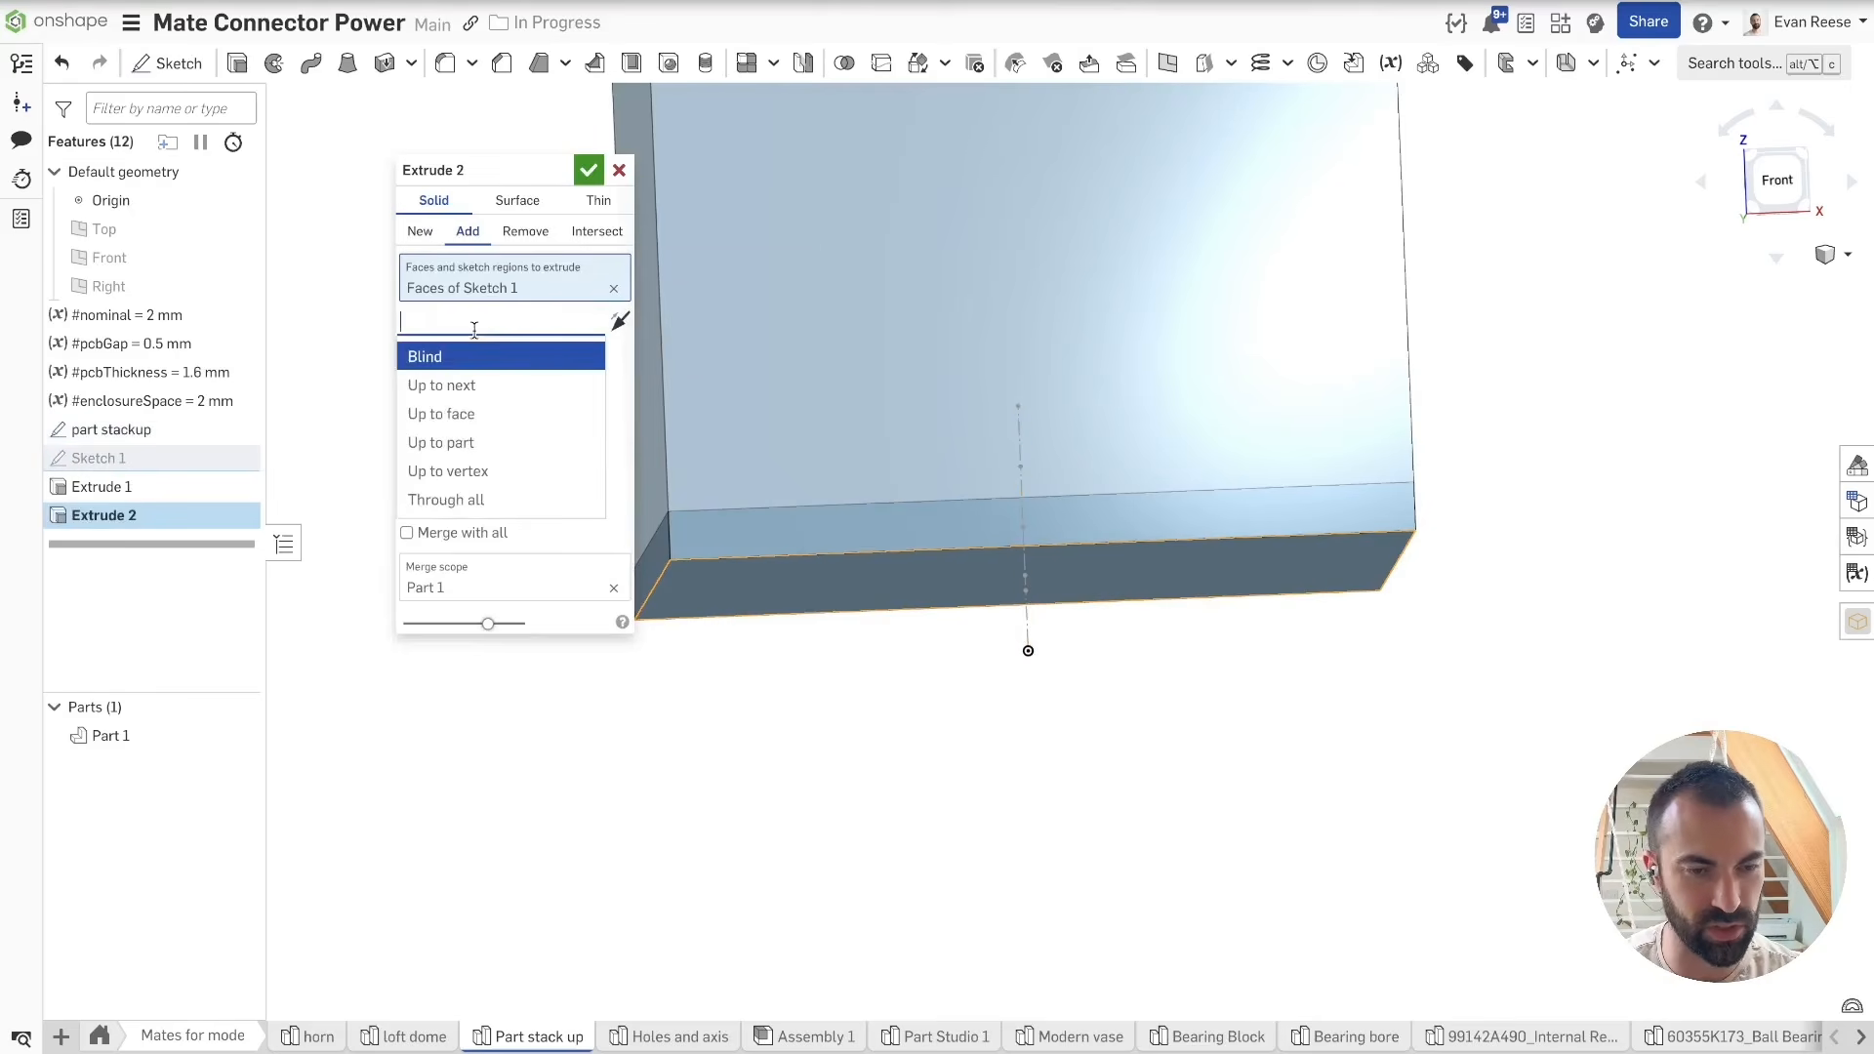
{"action": "left_click", "coordinate": [464, 472]}
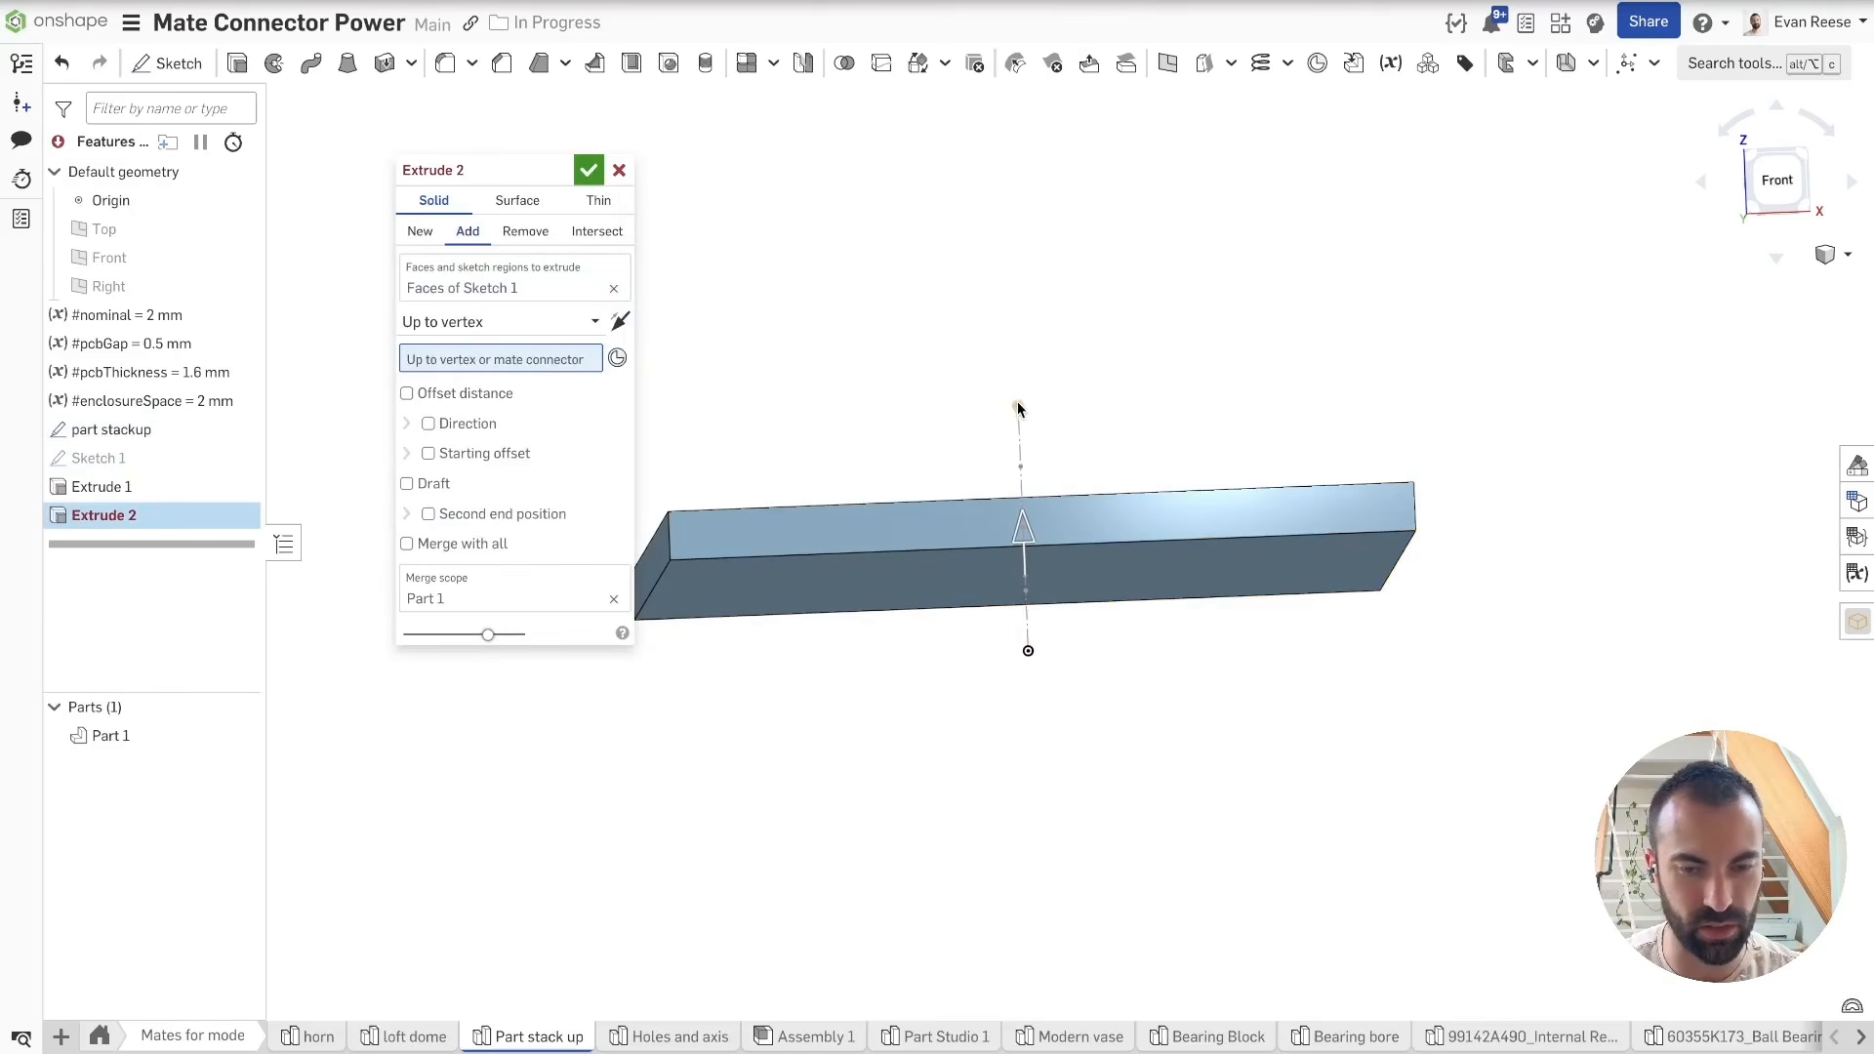
{"action": "left_click", "coordinate": [1021, 466]}
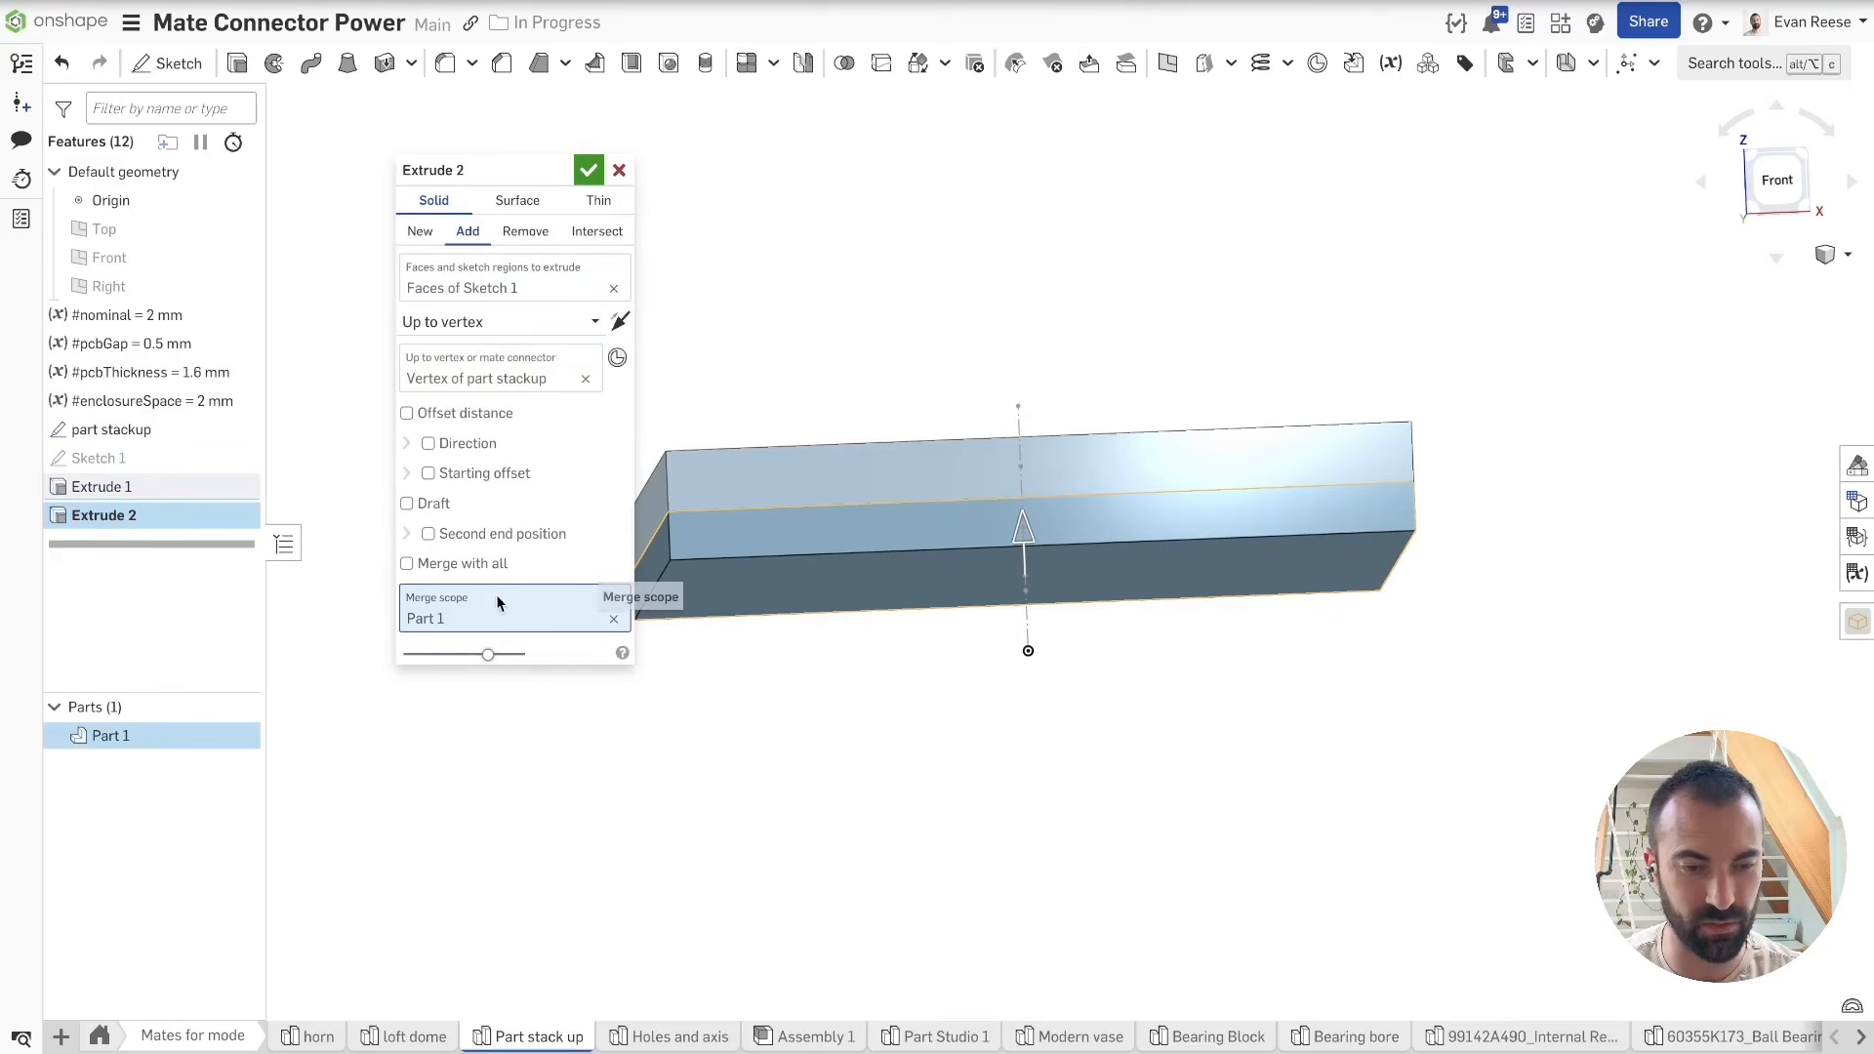
{"action": "left_click", "coordinate": [411, 232]}
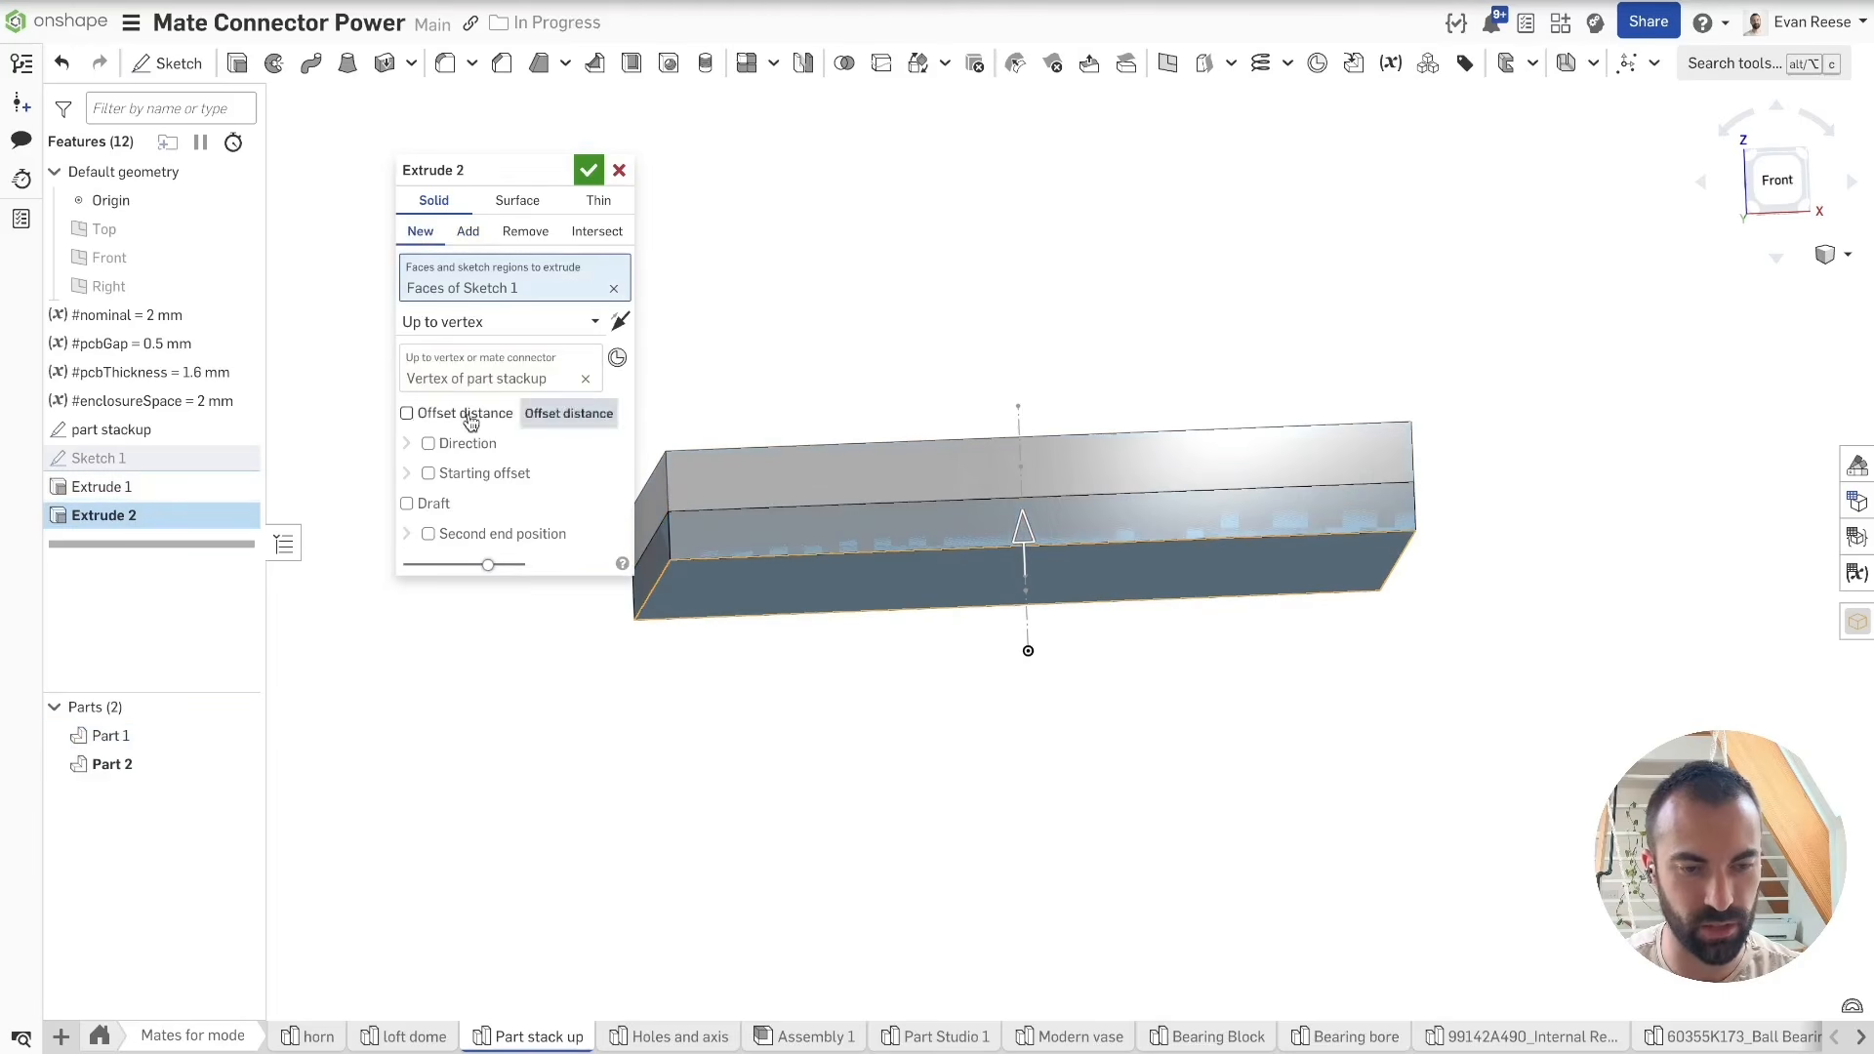
Step: Give the second extrude a second end position up to the vertex at the top of the lowest layout line and accept it
{"action": "left_click", "coordinate": [470, 536]}
{"action": "left_click", "coordinate": [478, 563]}
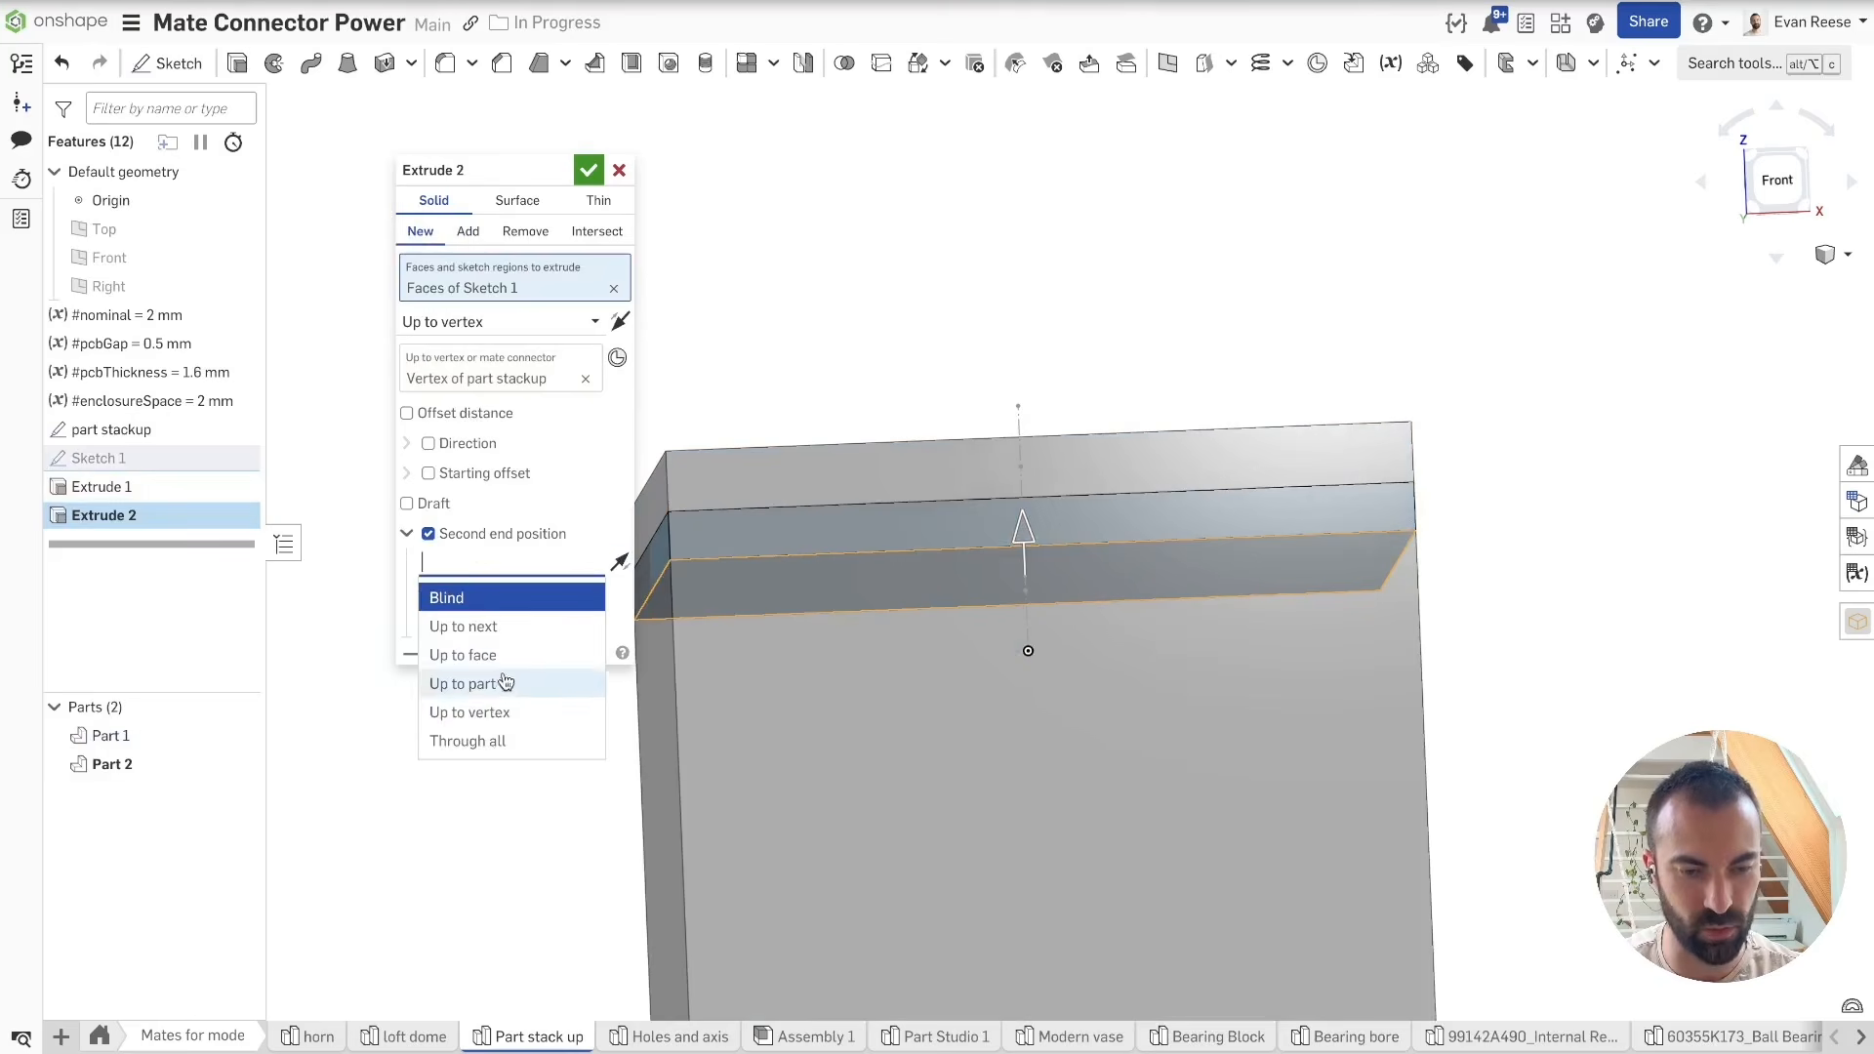
{"action": "left_click", "coordinate": [524, 705]}
{"action": "scroll", "coordinate": [1030, 606], "scroll_direction": "up", "scroll_amount": 5}
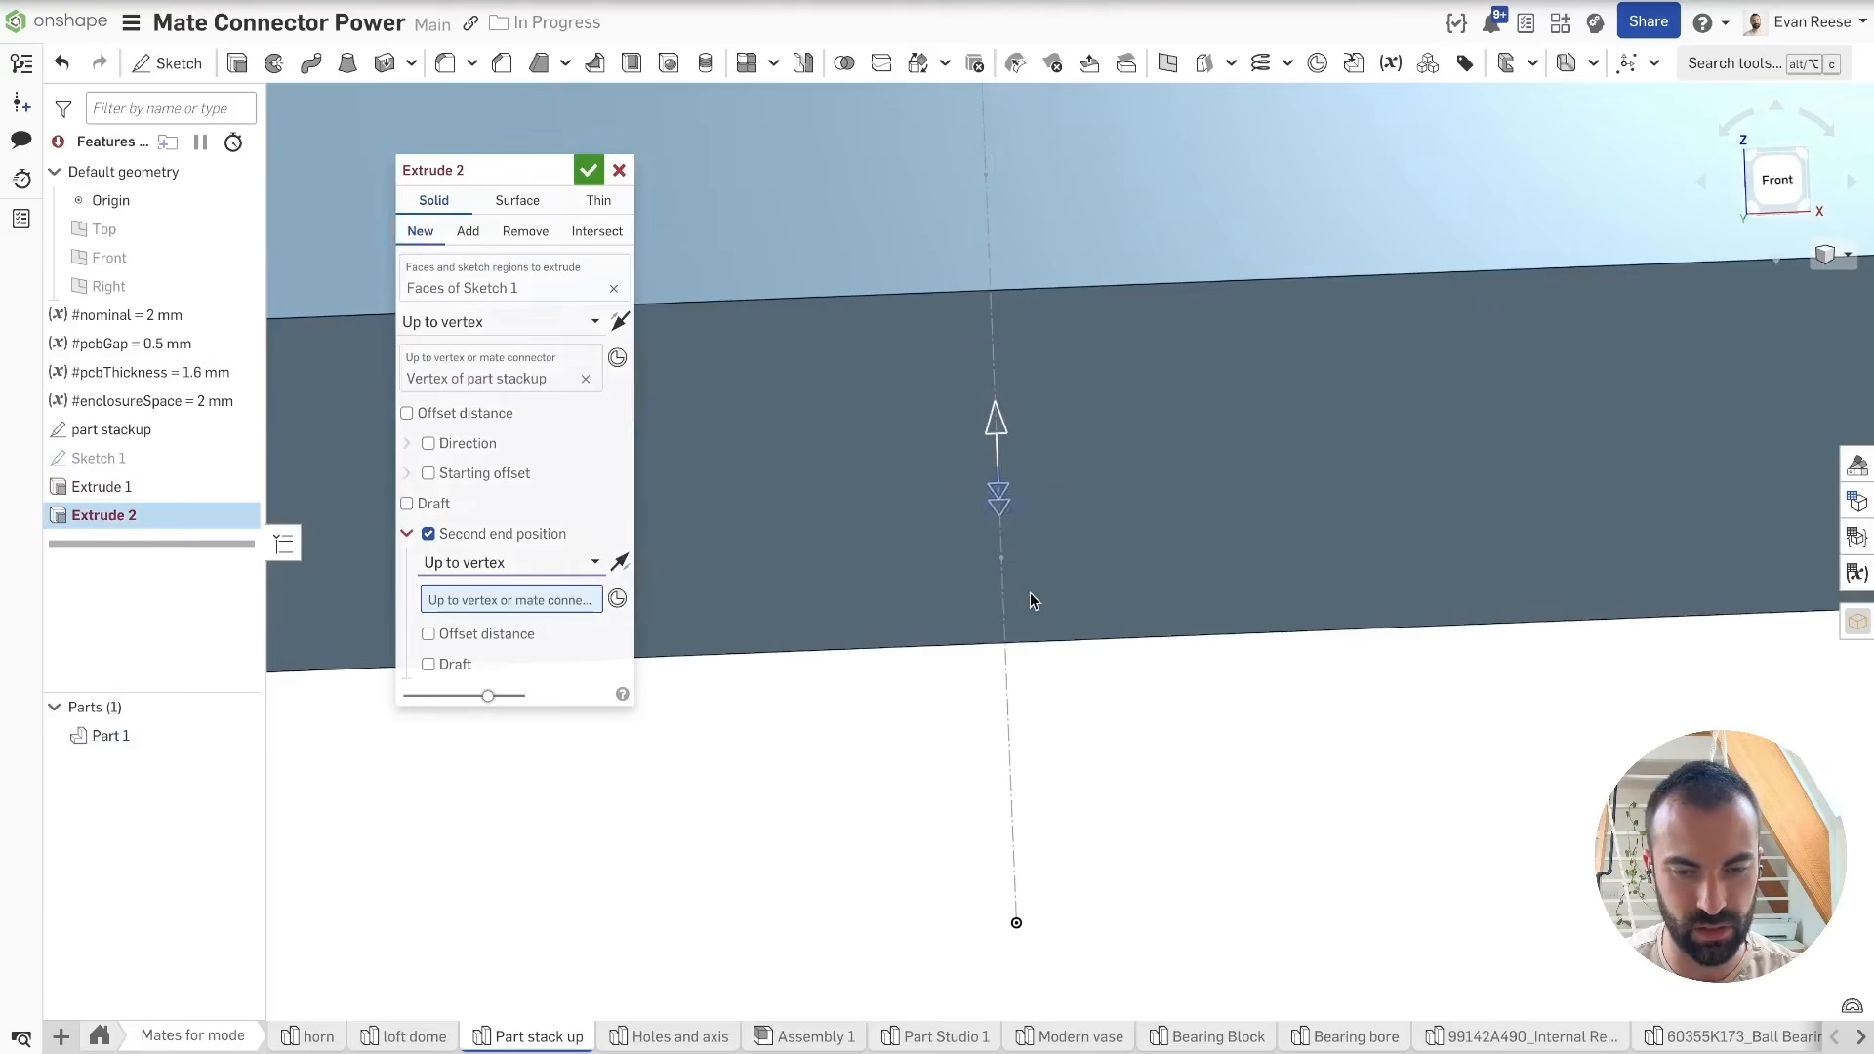
{"action": "left_click", "coordinate": [1001, 559]}
{"action": "scroll", "coordinate": [1134, 495], "scroll_direction": "down", "scroll_amount": 5}
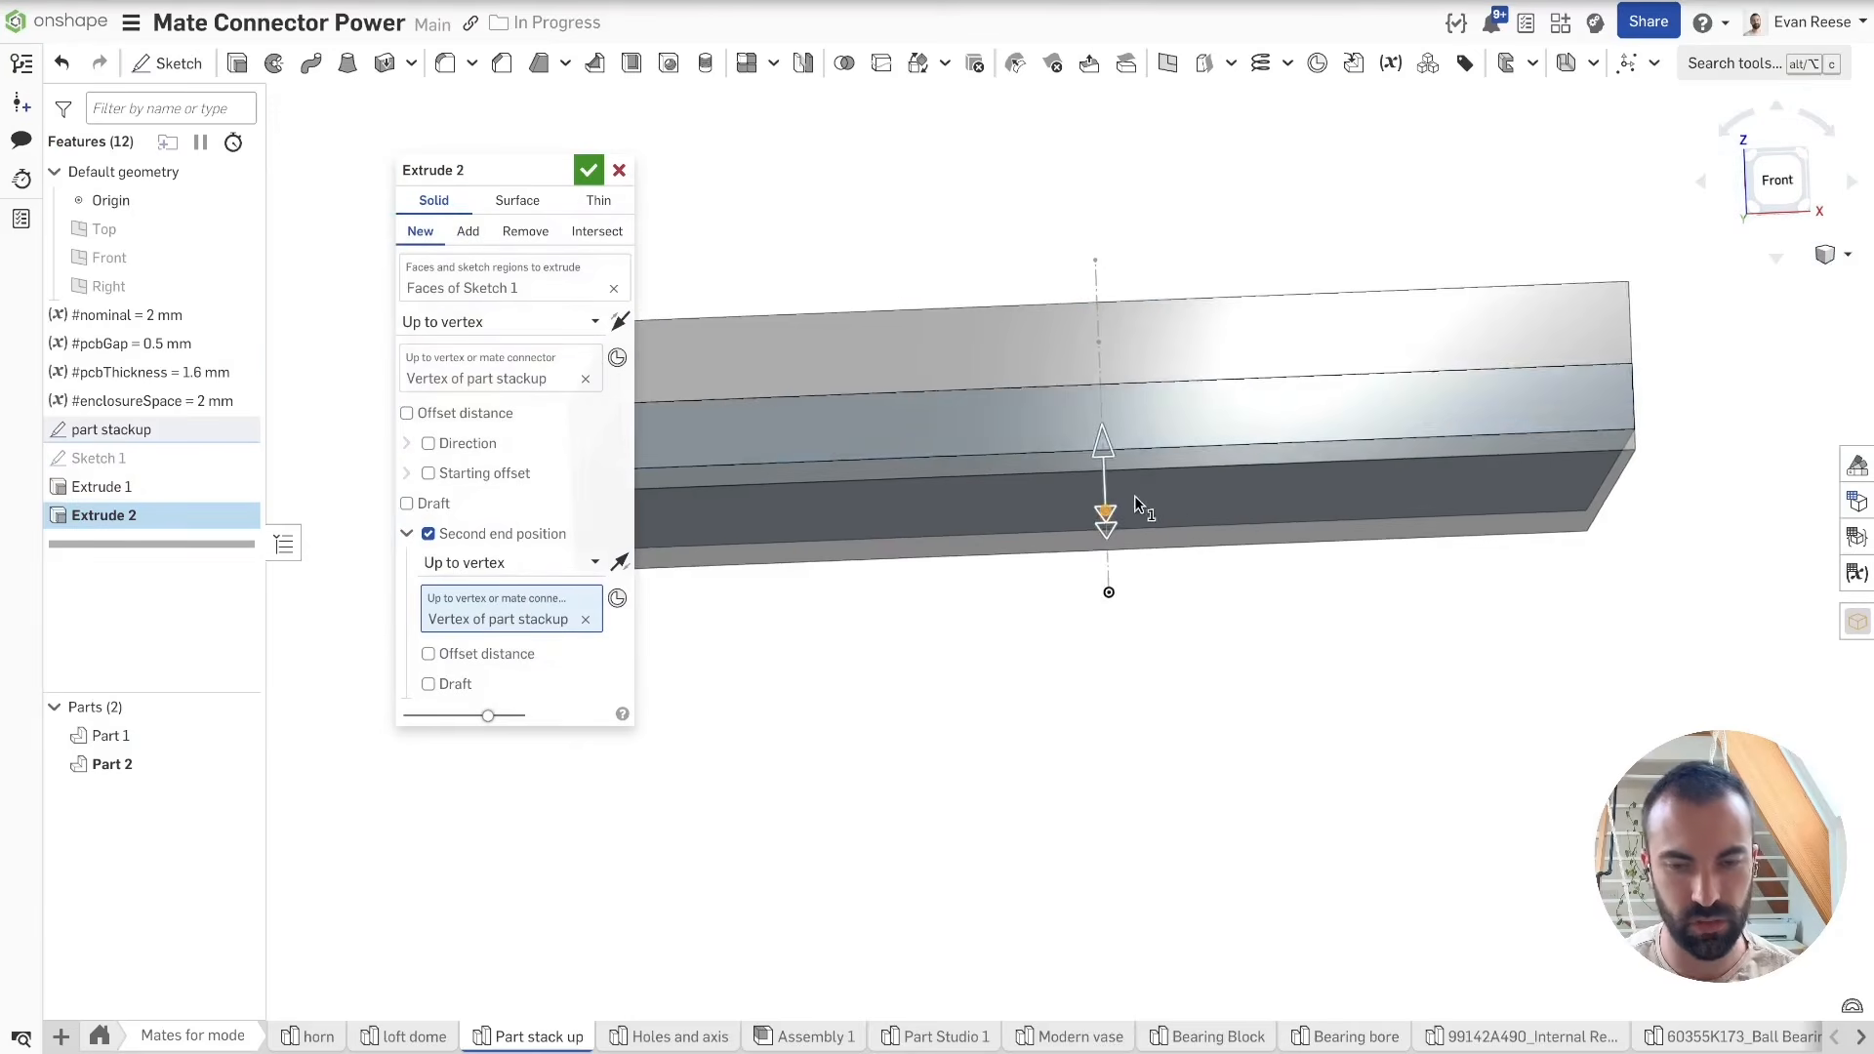
{"action": "right_click_drag", "start_coordinate": [1144, 486], "coordinate": [1264, 457]}
{"action": "left_click", "coordinate": [589, 172]}
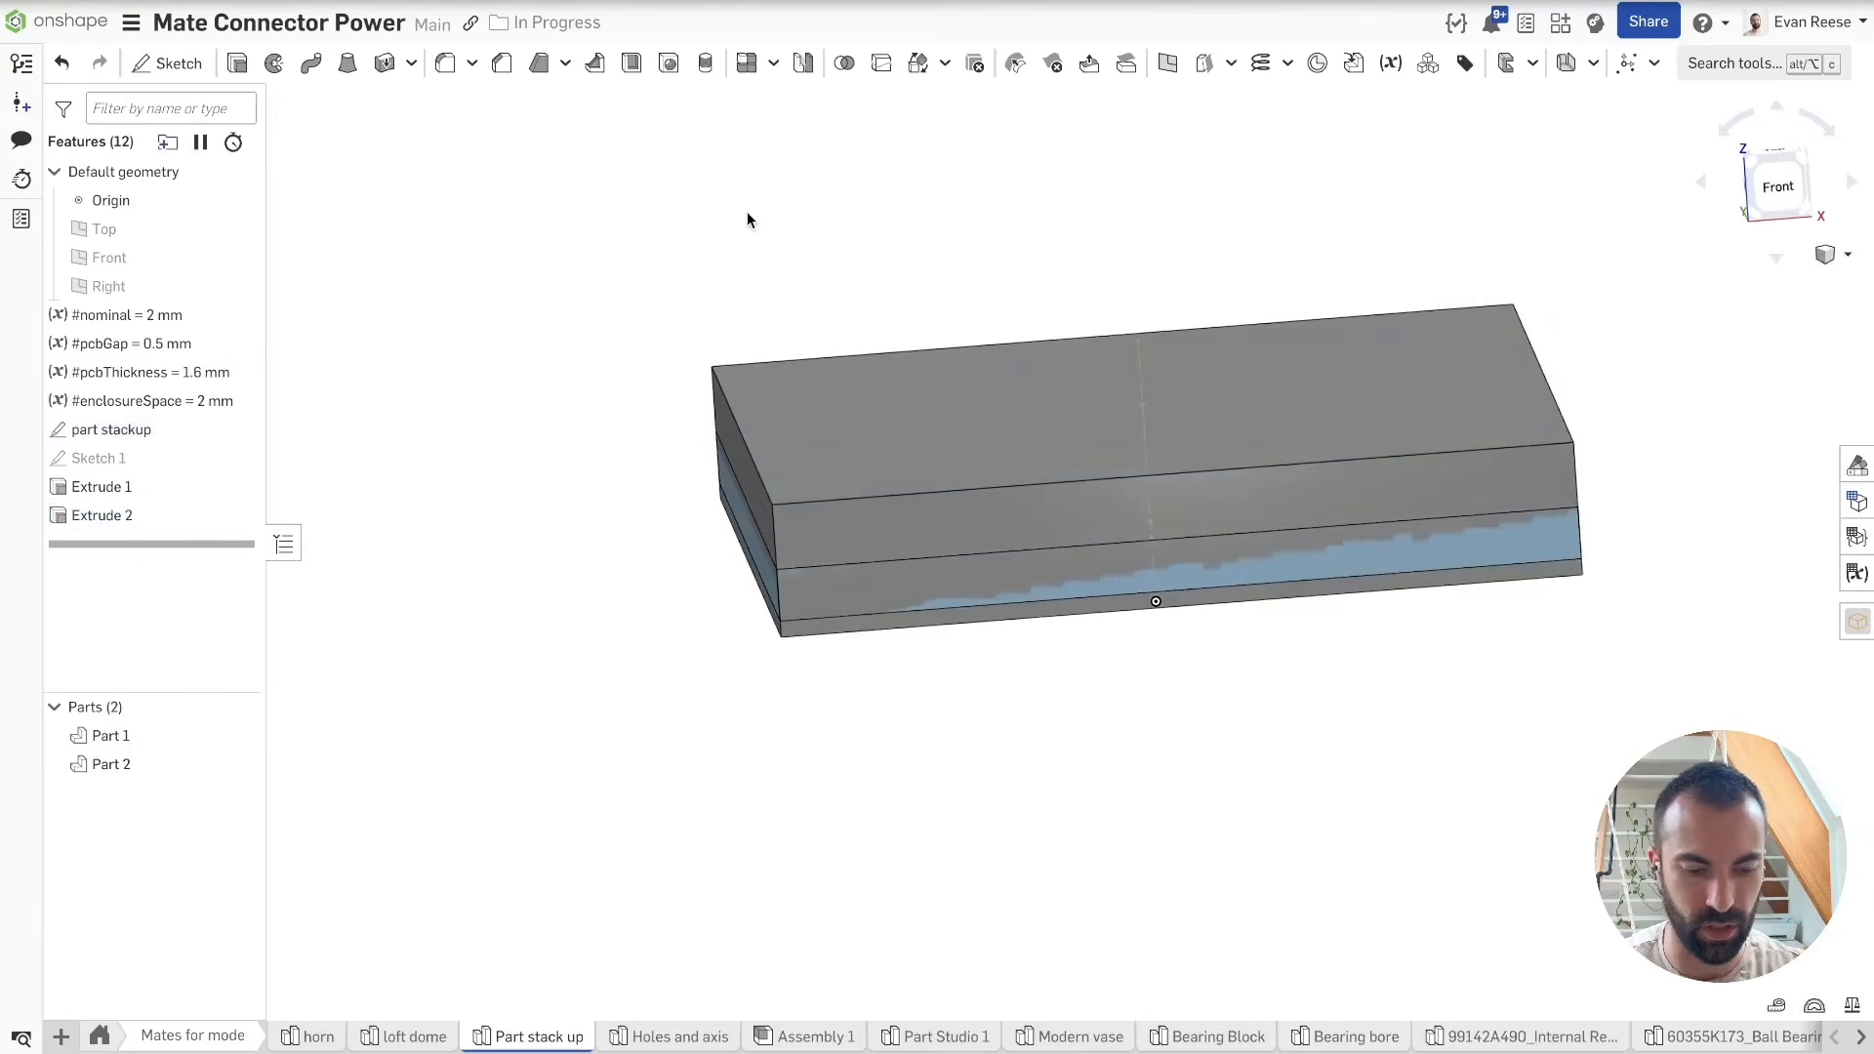
Step: Offset the four side faces of the enclosure block outward by #pcbGap with Move face
{"action": "key", "text": "alt+c"}
{"action": "type", "text": "mov"}
{"action": "key", "text": "Return"}
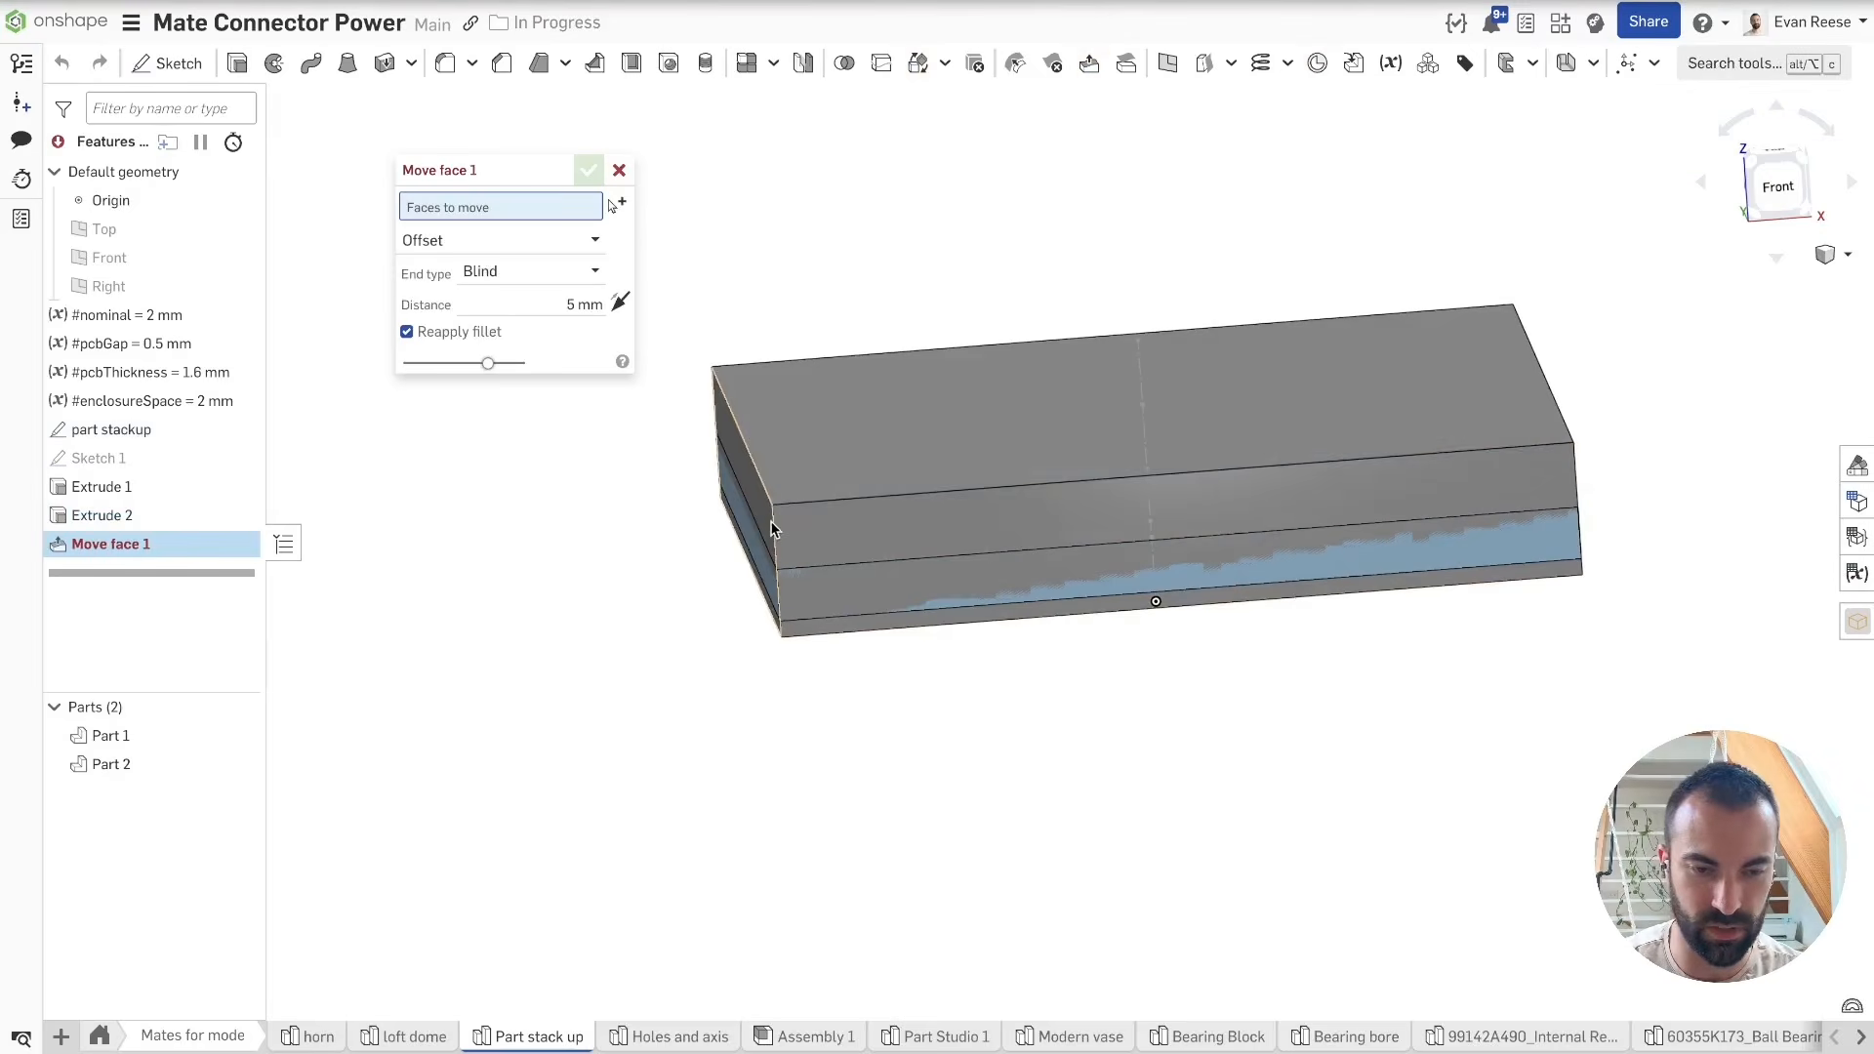
{"action": "left_click", "coordinate": [770, 524]}
{"action": "left_click", "coordinate": [807, 524]}
{"action": "right_click_drag", "start_coordinate": [1051, 519], "coordinate": [1393, 523]}
{"action": "left_click", "coordinate": [1609, 558]}
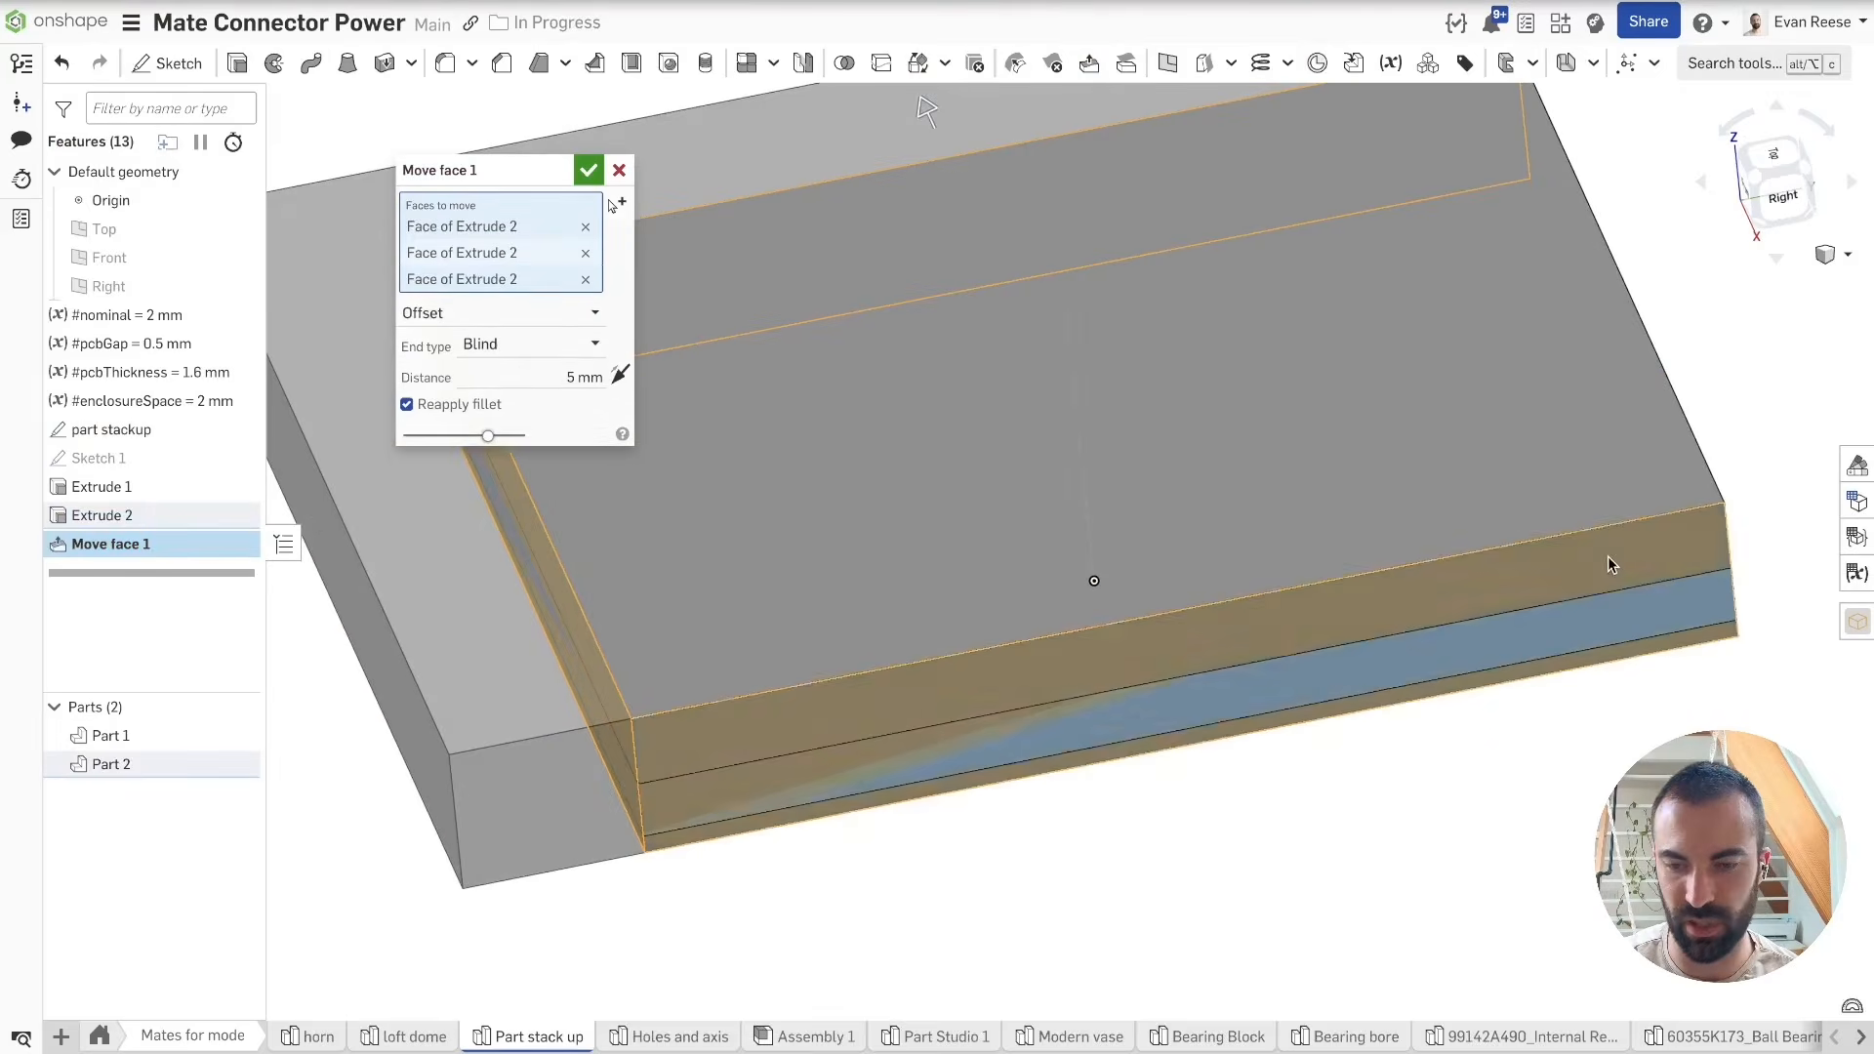
{"action": "left_click", "coordinate": [1773, 596]}
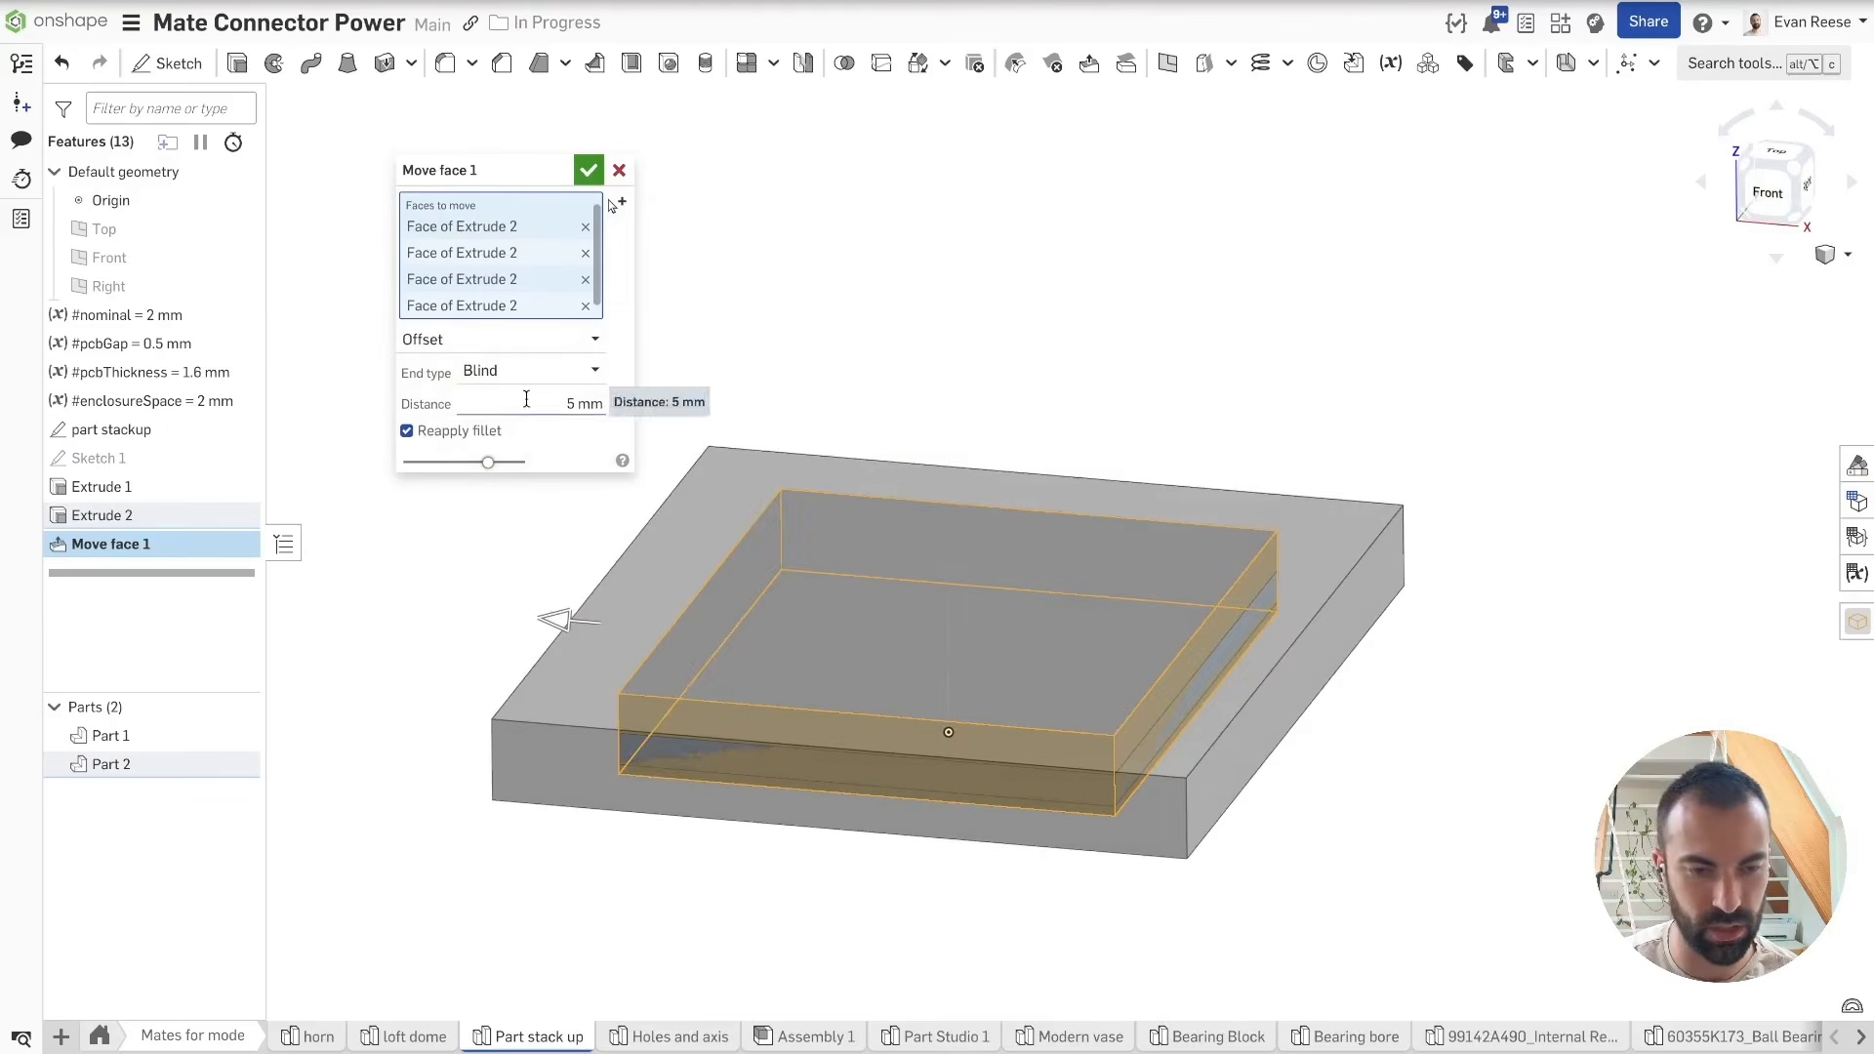
{"action": "left_click", "coordinate": [526, 403]}
{"action": "type", "text": "pcb"}
{"action": "key", "text": "Return"}
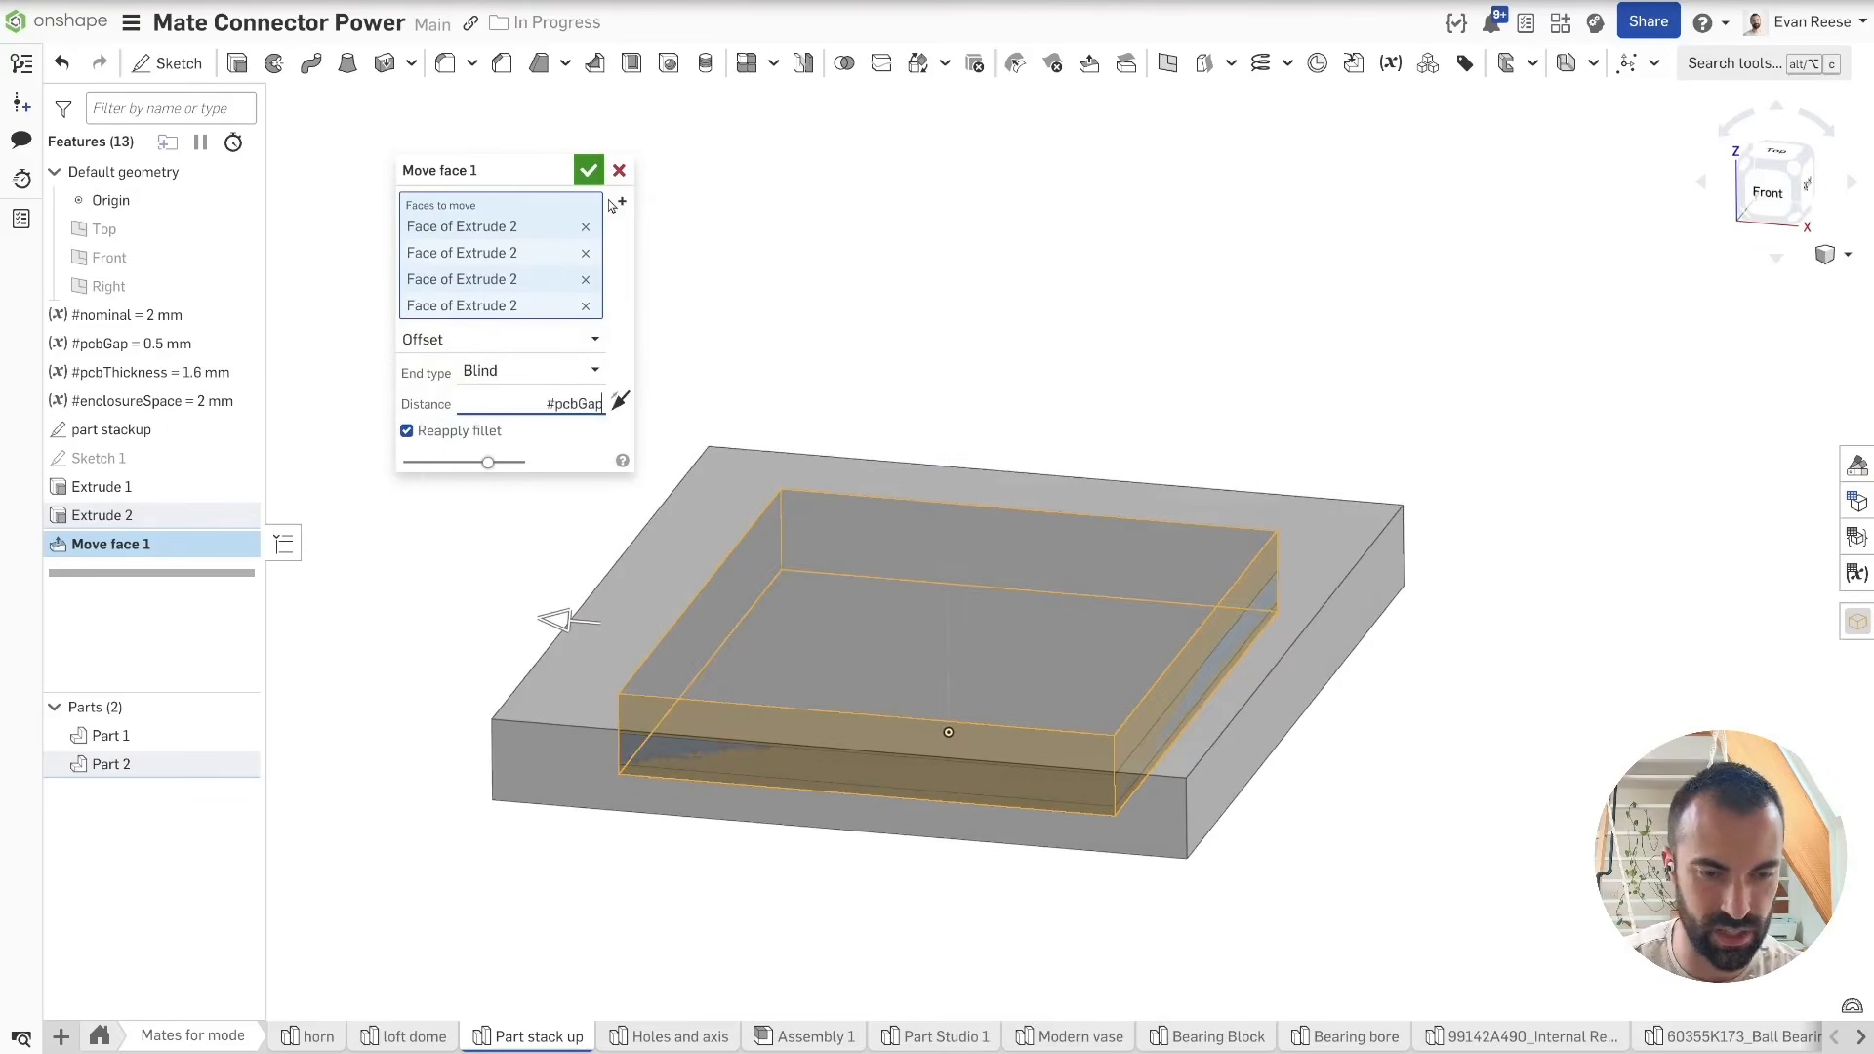
{"action": "left_click", "coordinate": [588, 170]}
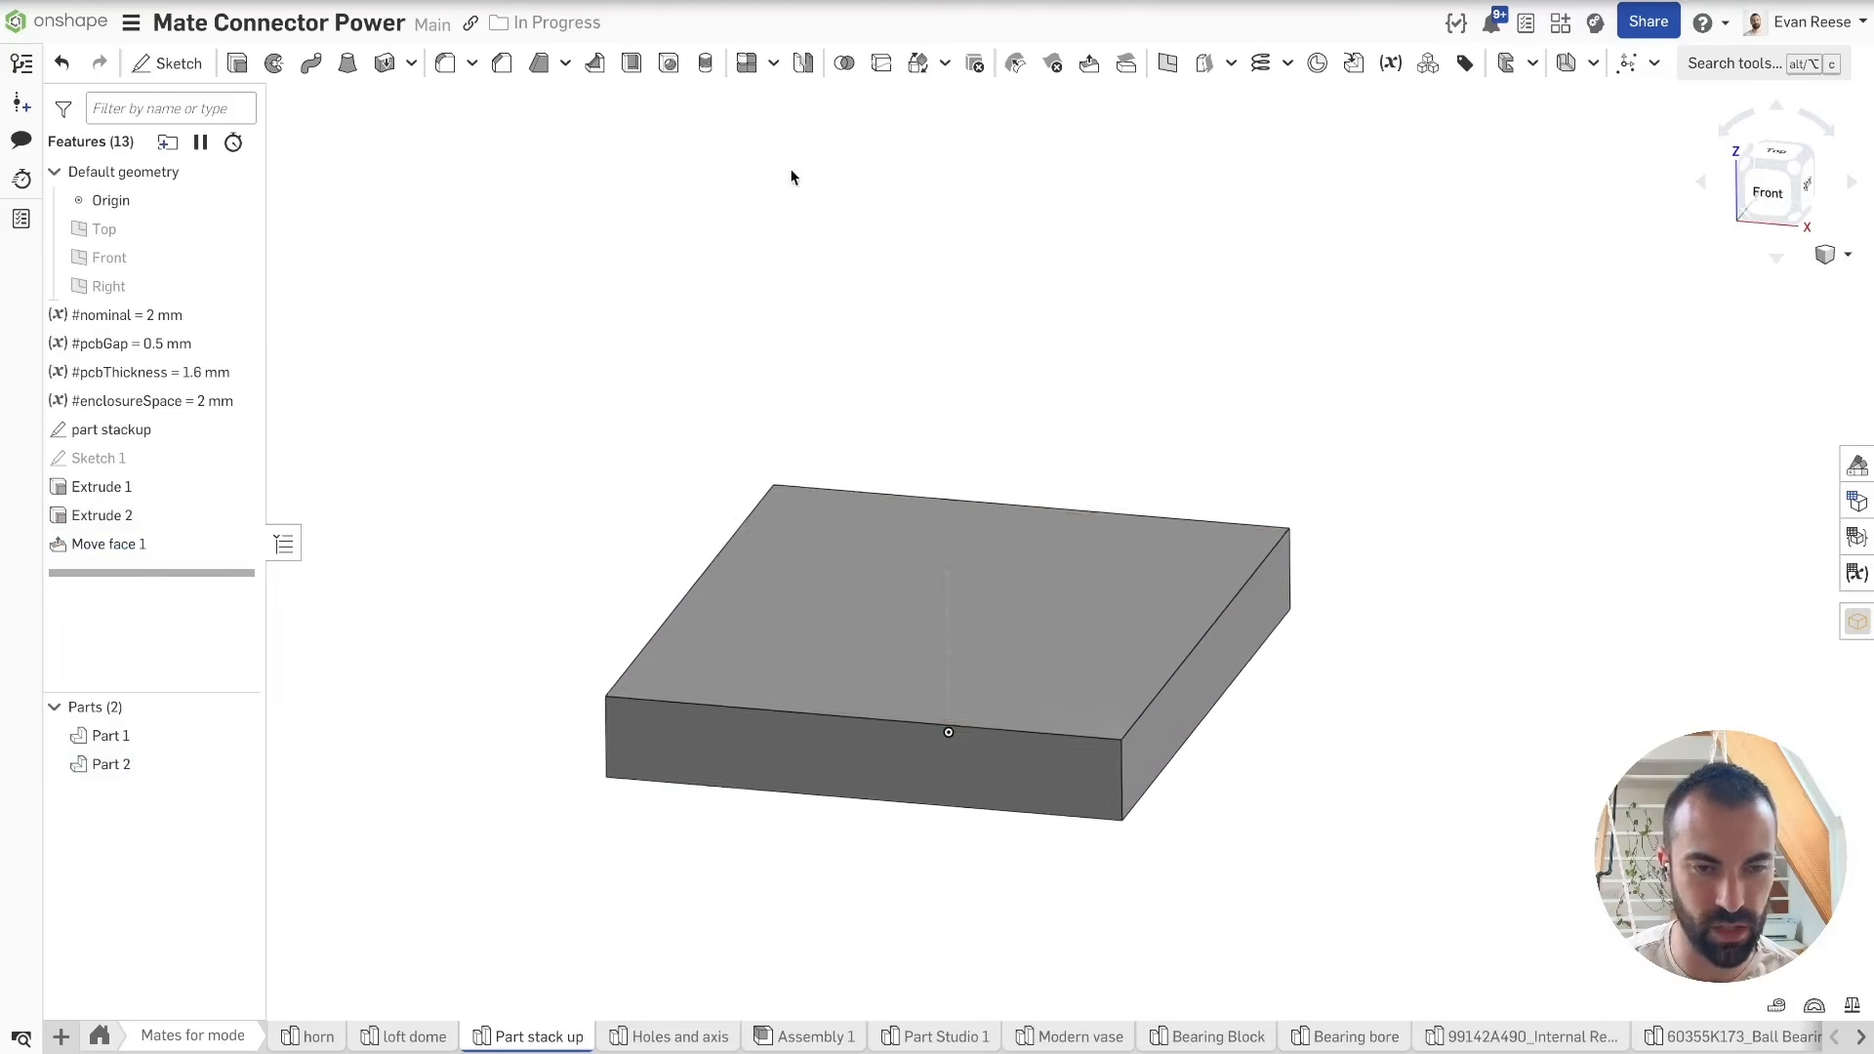
Step: Shell Part 2 as a hollow body with its walls added outward at a thickness of #nominal
{"action": "left_click", "coordinate": [632, 62]}
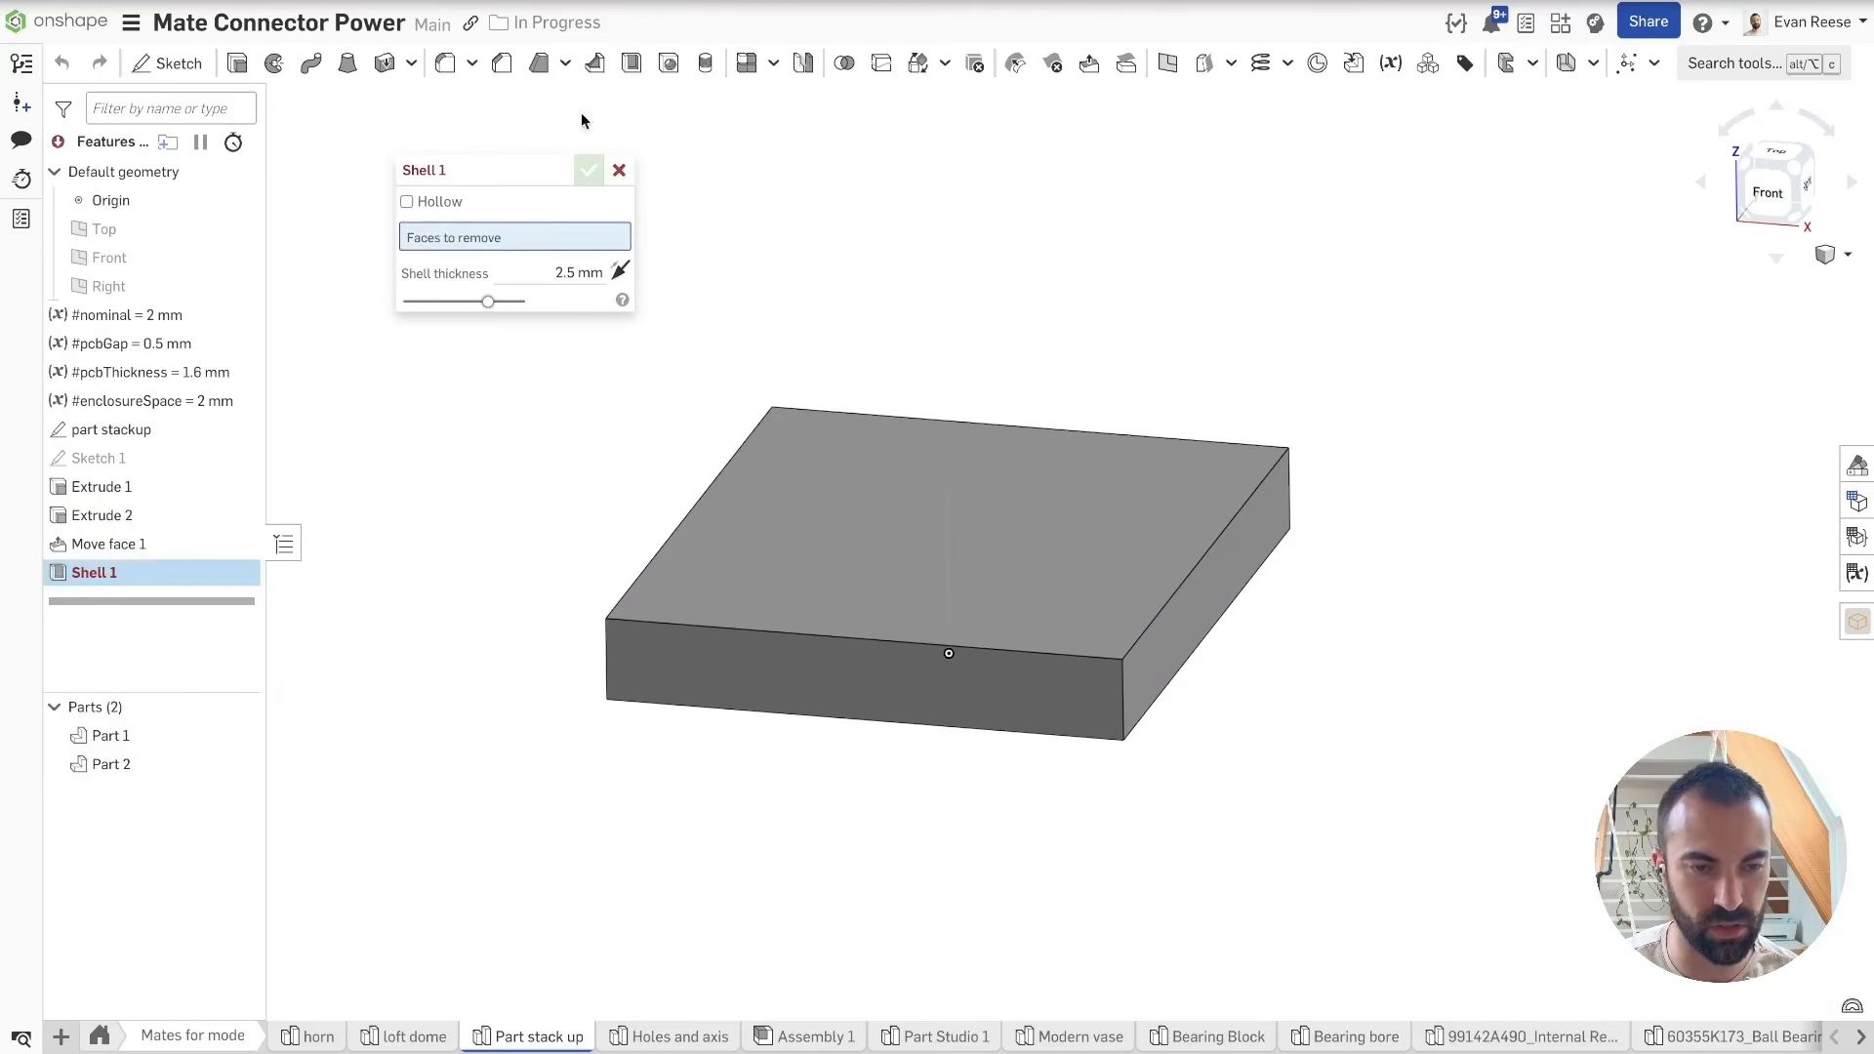
{"action": "left_click", "coordinate": [433, 201]}
{"action": "left_click", "coordinate": [781, 507]}
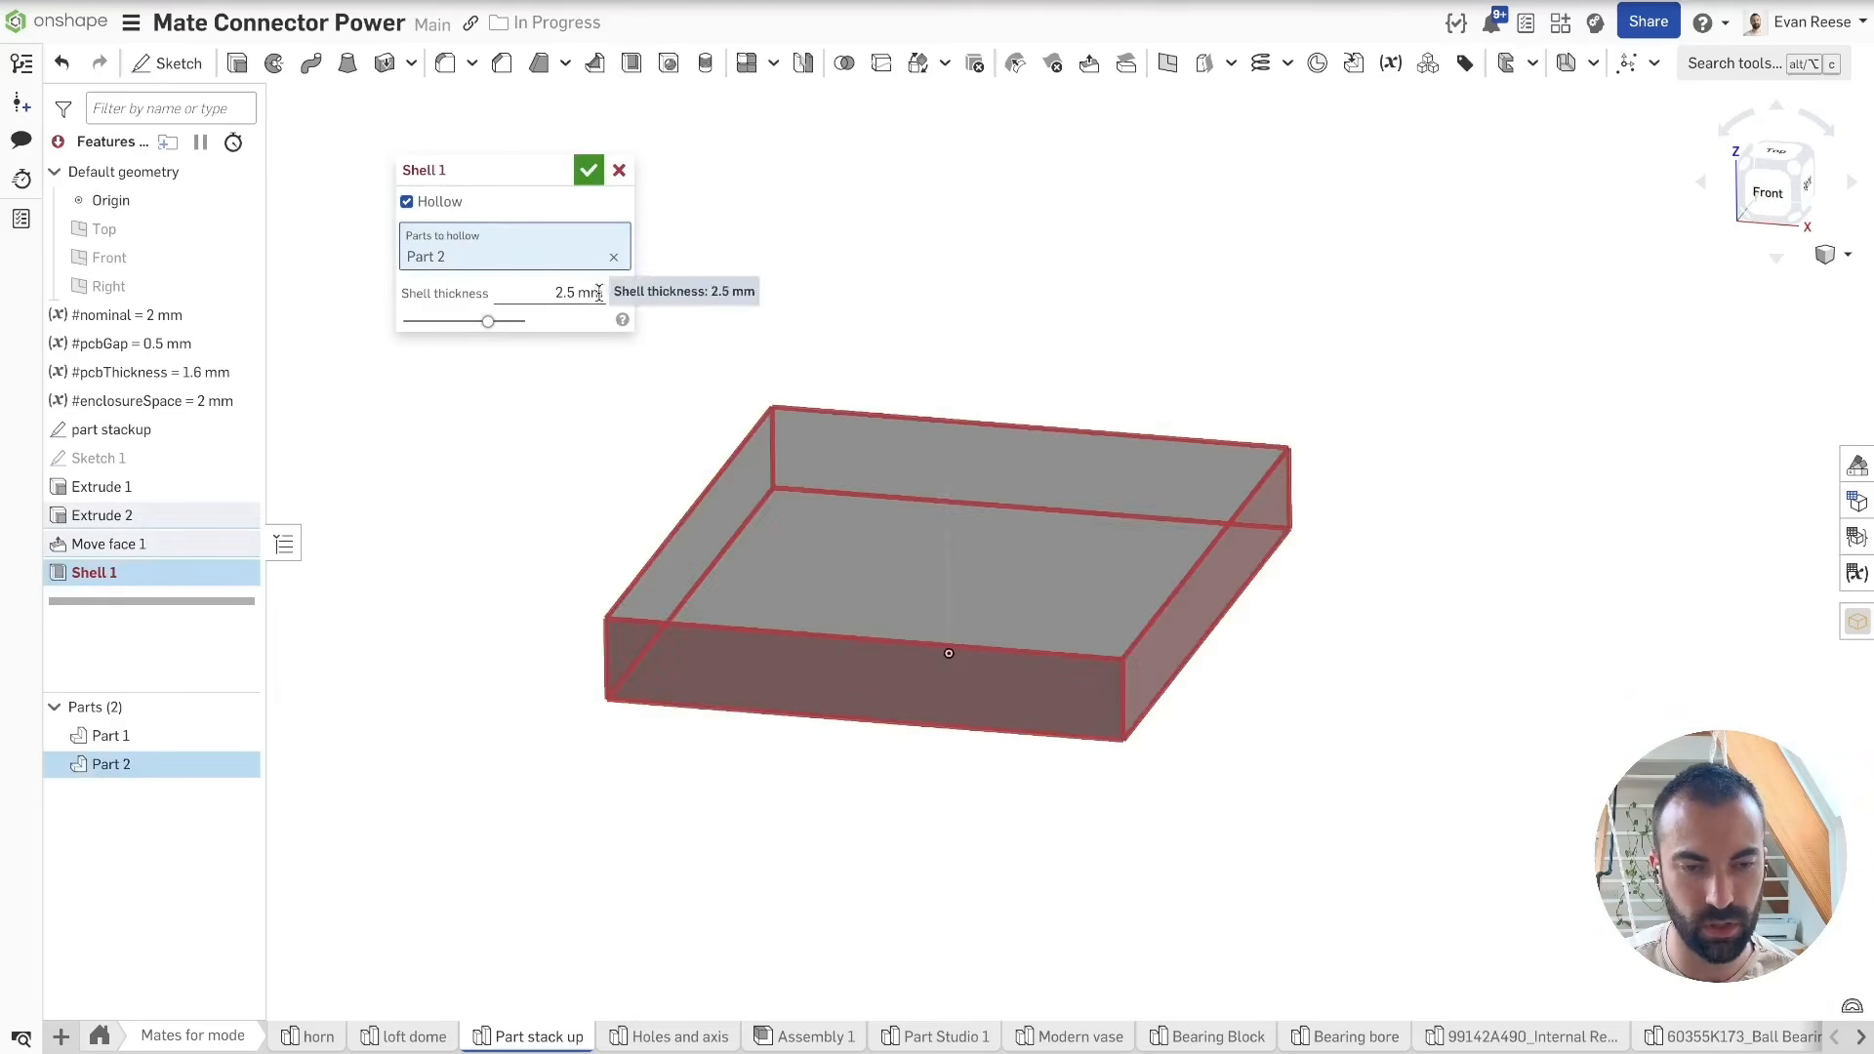
{"action": "left_click", "coordinate": [617, 292]}
{"action": "left_click", "coordinate": [542, 294]}
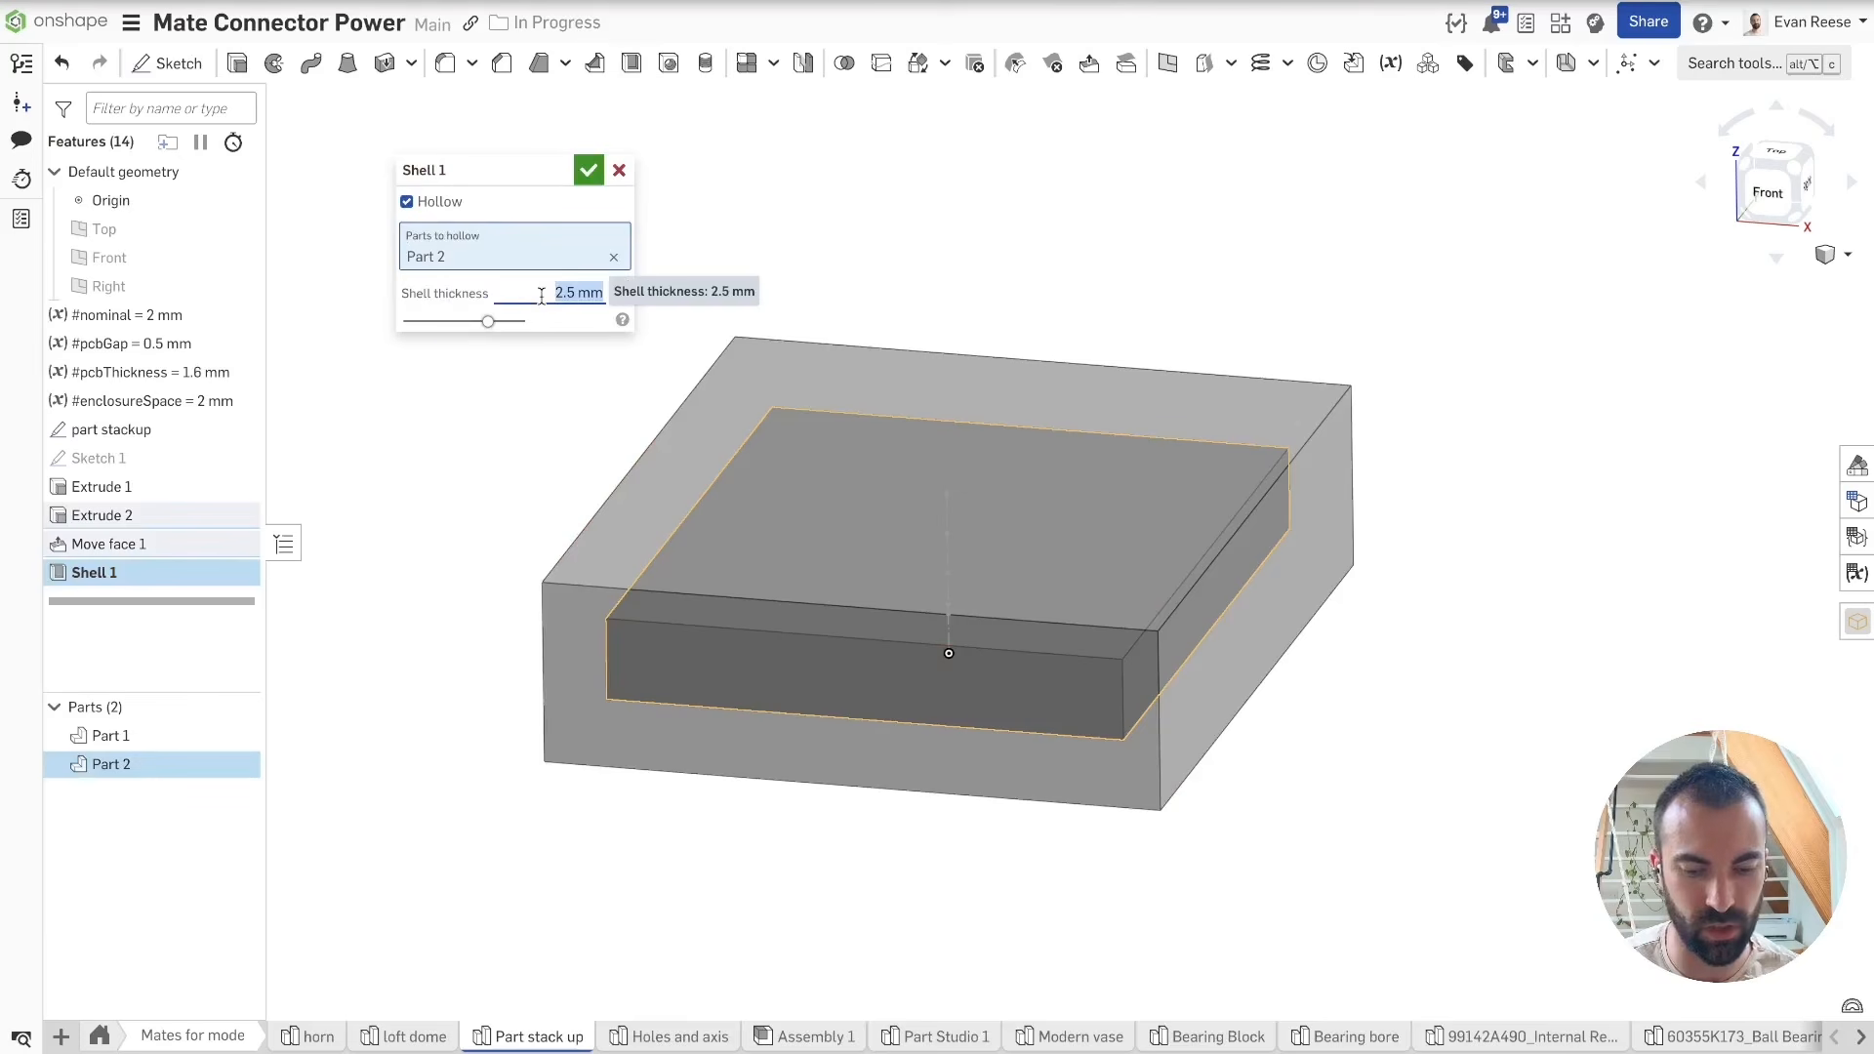
{"action": "type", "text": "#nominal"}
{"action": "key", "text": "Return"}
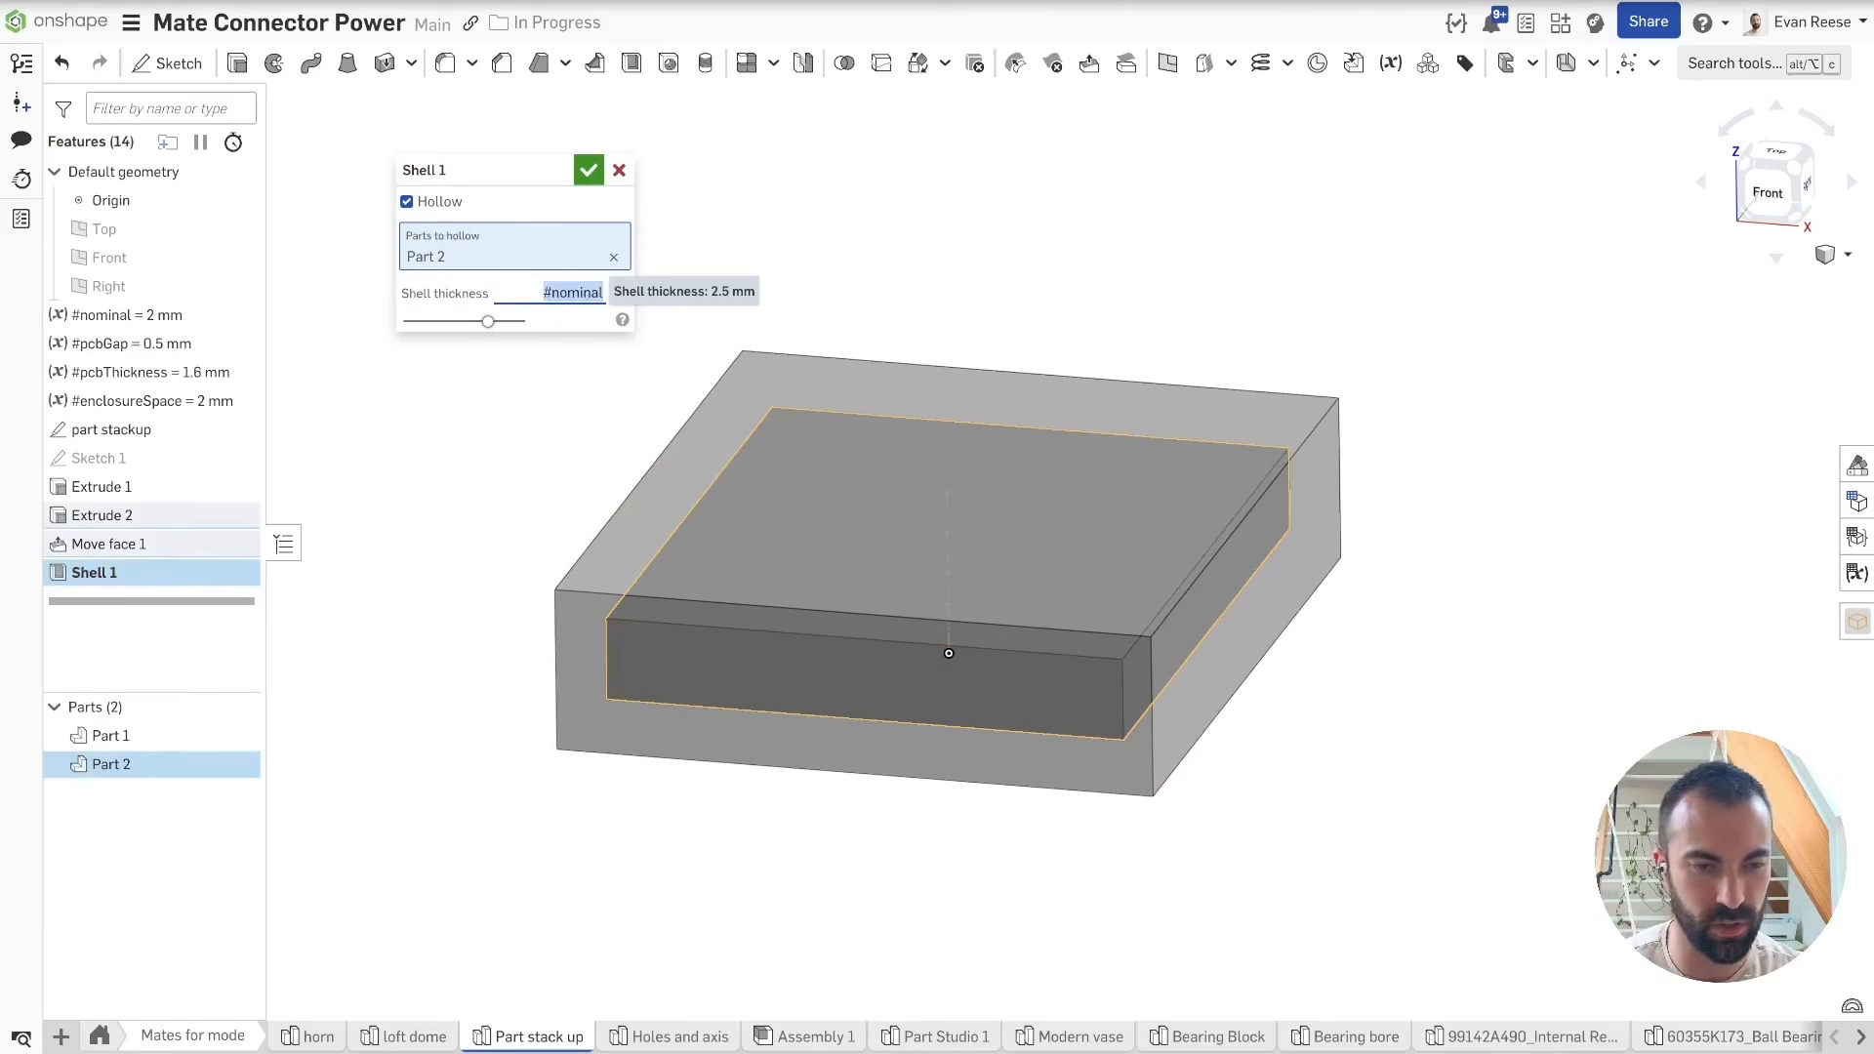
{"action": "left_click", "coordinate": [589, 174]}
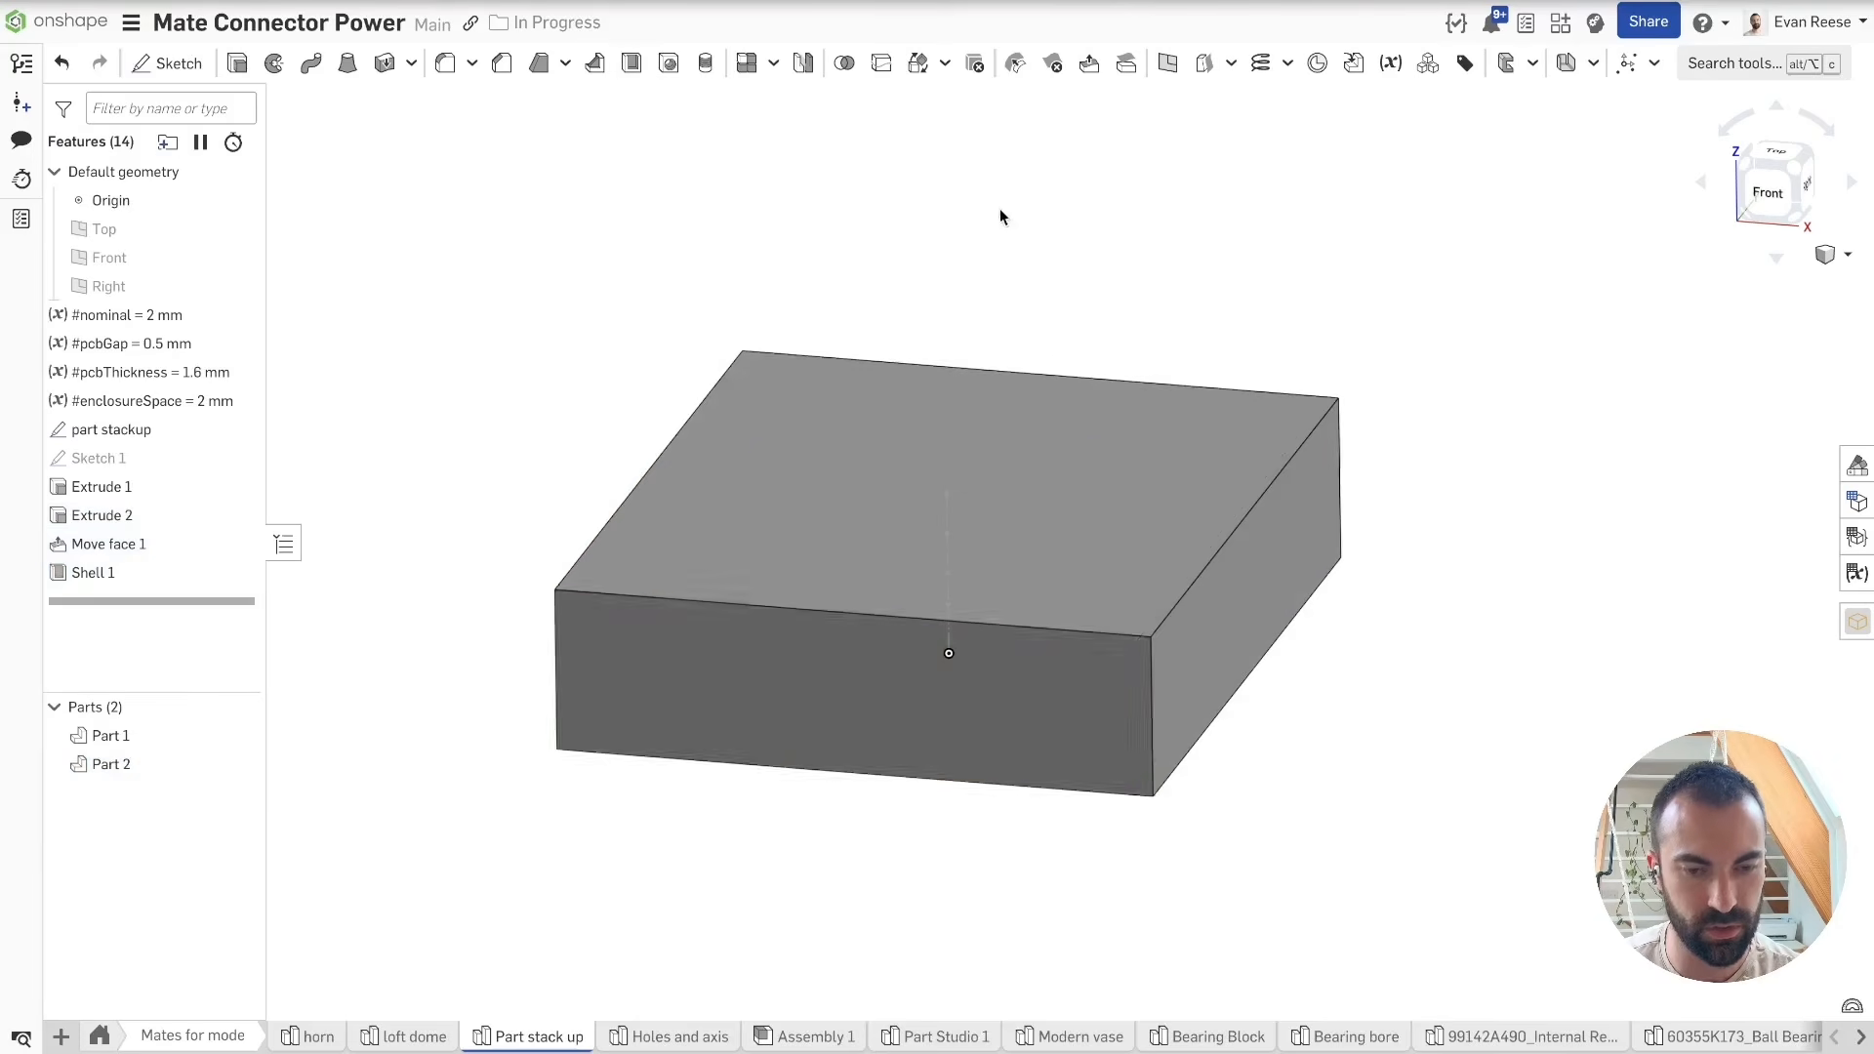
Step: Cut a section view parallel to the enclosure's front face, offset to about -11.4 mm, exposing the PCB inside
{"action": "key", "text": "shift+x"}
{"action": "left_click", "coordinate": [758, 705]}
{"action": "left_click_drag", "start_coordinate": [833, 727], "coordinate": [906, 658]}
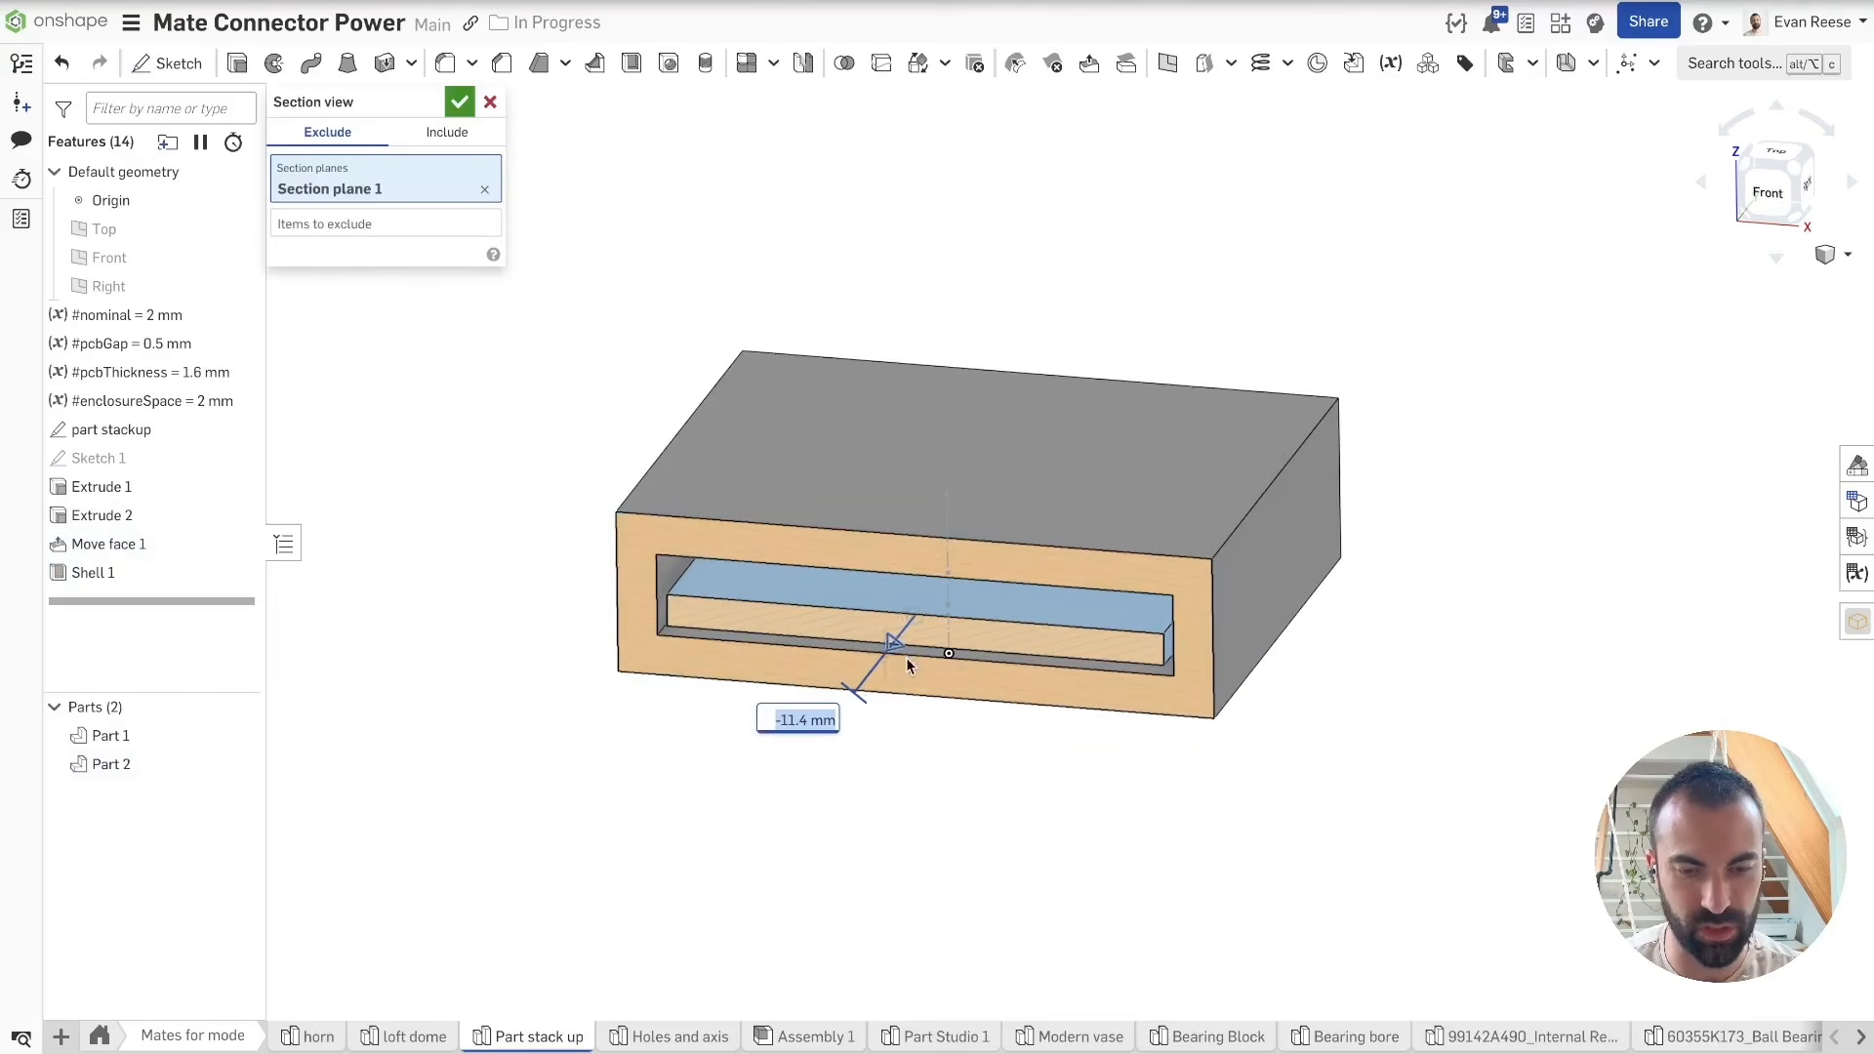
{"action": "left_click", "coordinate": [452, 103]}
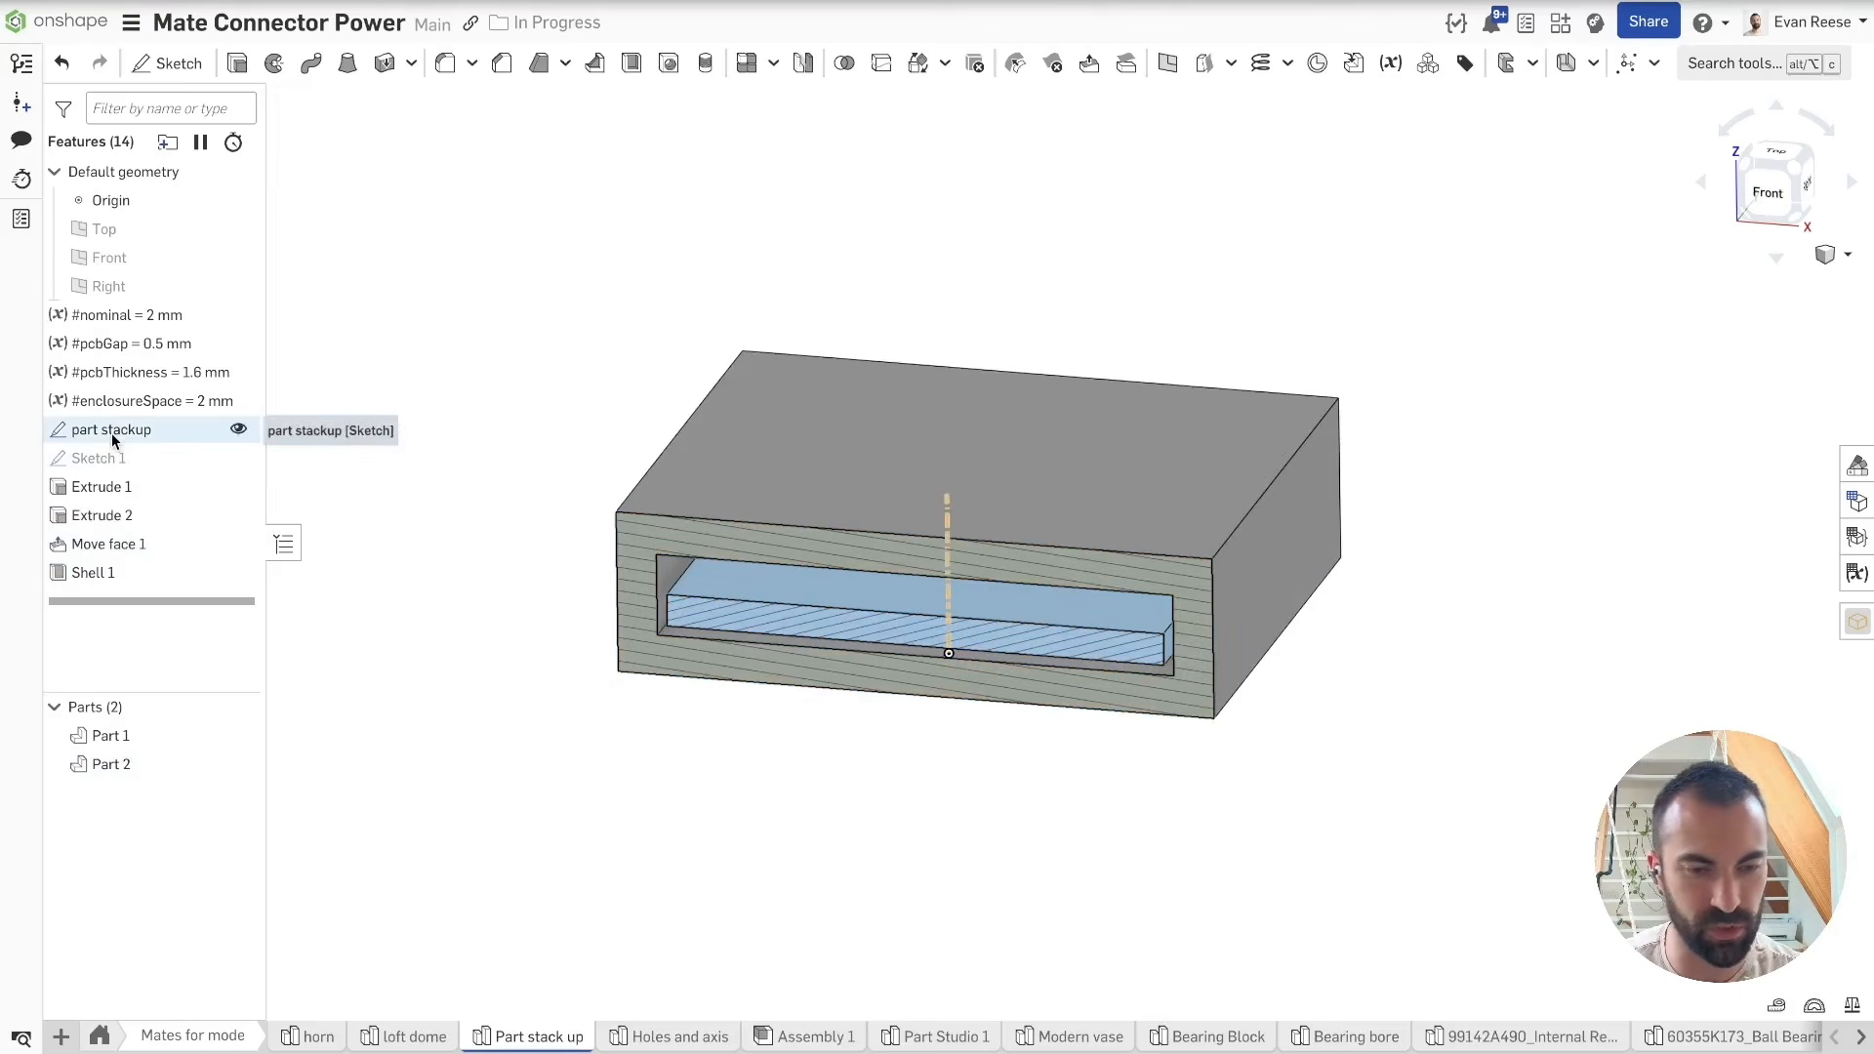
Step: Open the part stackup sketch with the final model shown, compare its dimensions with the sectioned layers, and close it
{"action": "double_click", "coordinate": [234, 430]}
{"action": "left_click", "coordinate": [579, 382]}
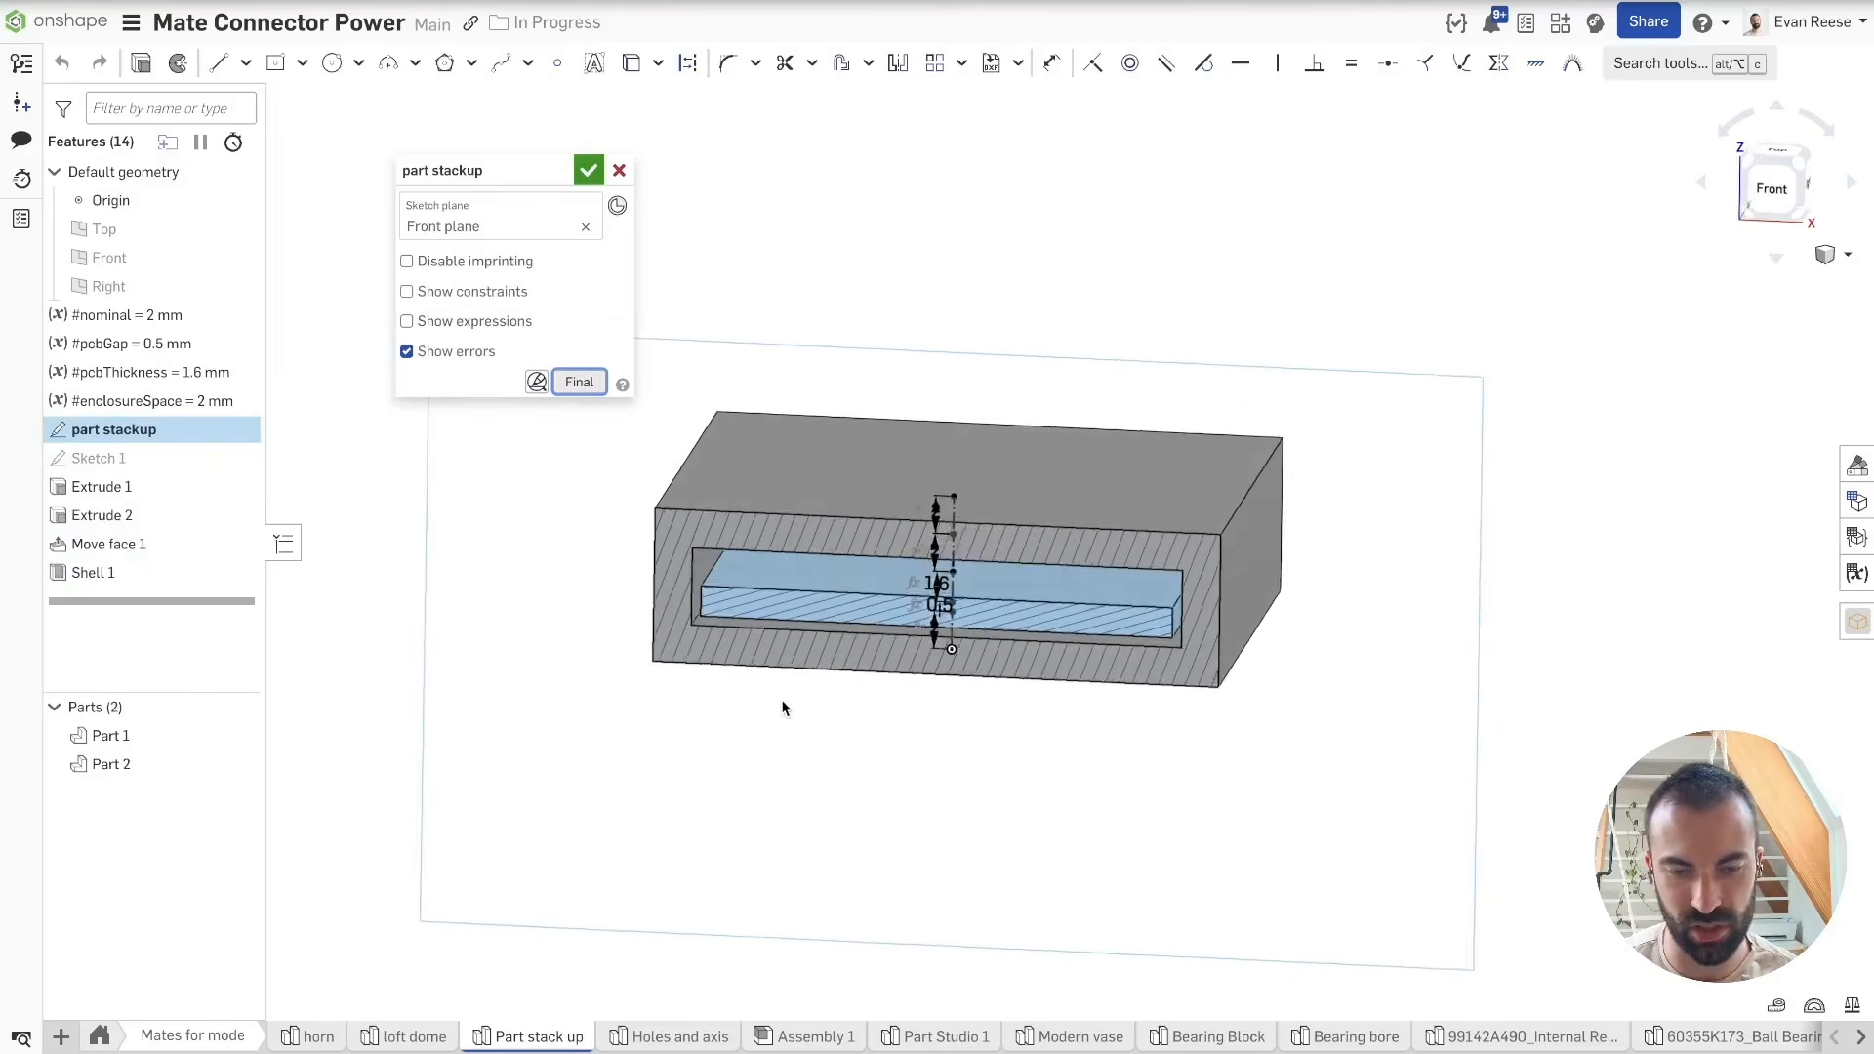
{"action": "mouse_move", "coordinate": [783, 703]}
{"action": "right_mouse_down"}
{"action": "mouse_move", "coordinate": [864, 705]}
{"action": "mouse_move", "coordinate": [904, 665]}
{"action": "mouse_move", "coordinate": [850, 536]}
{"action": "right_mouse_up"}
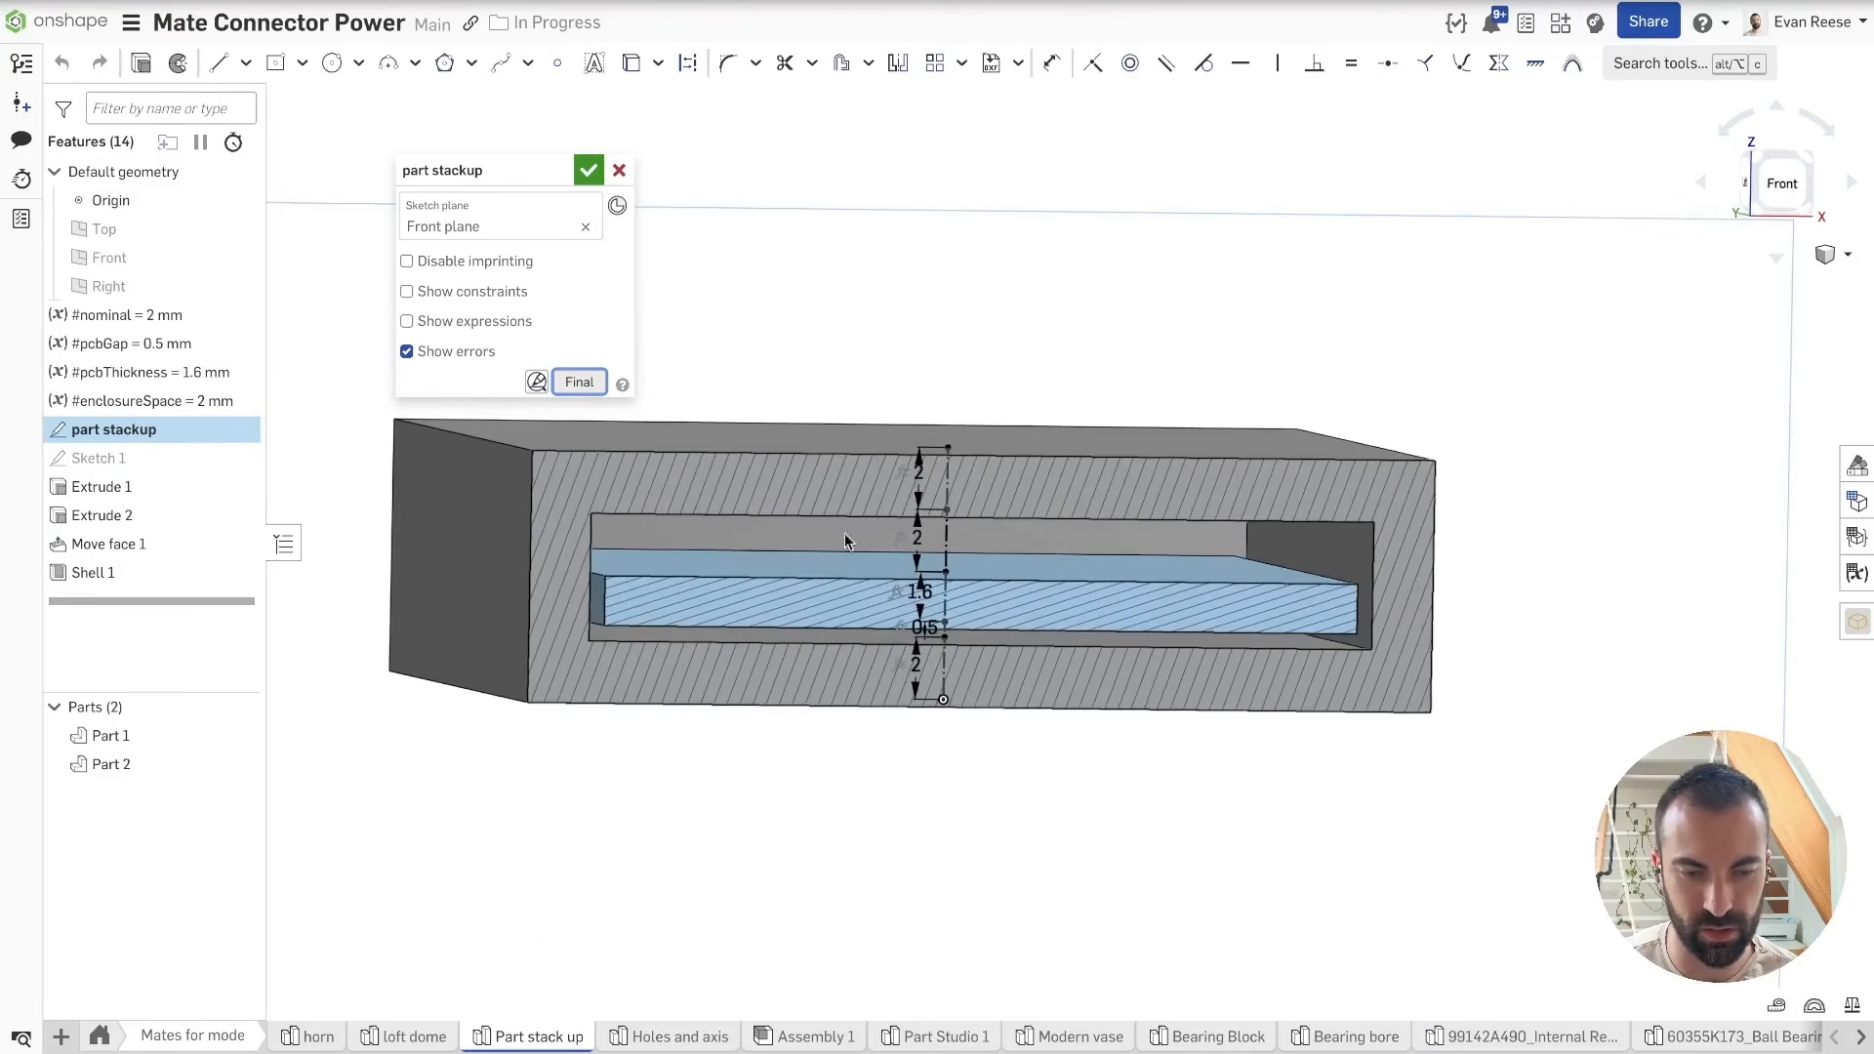
{"action": "right_click_drag", "start_coordinate": [1057, 573], "coordinate": [993, 398]}
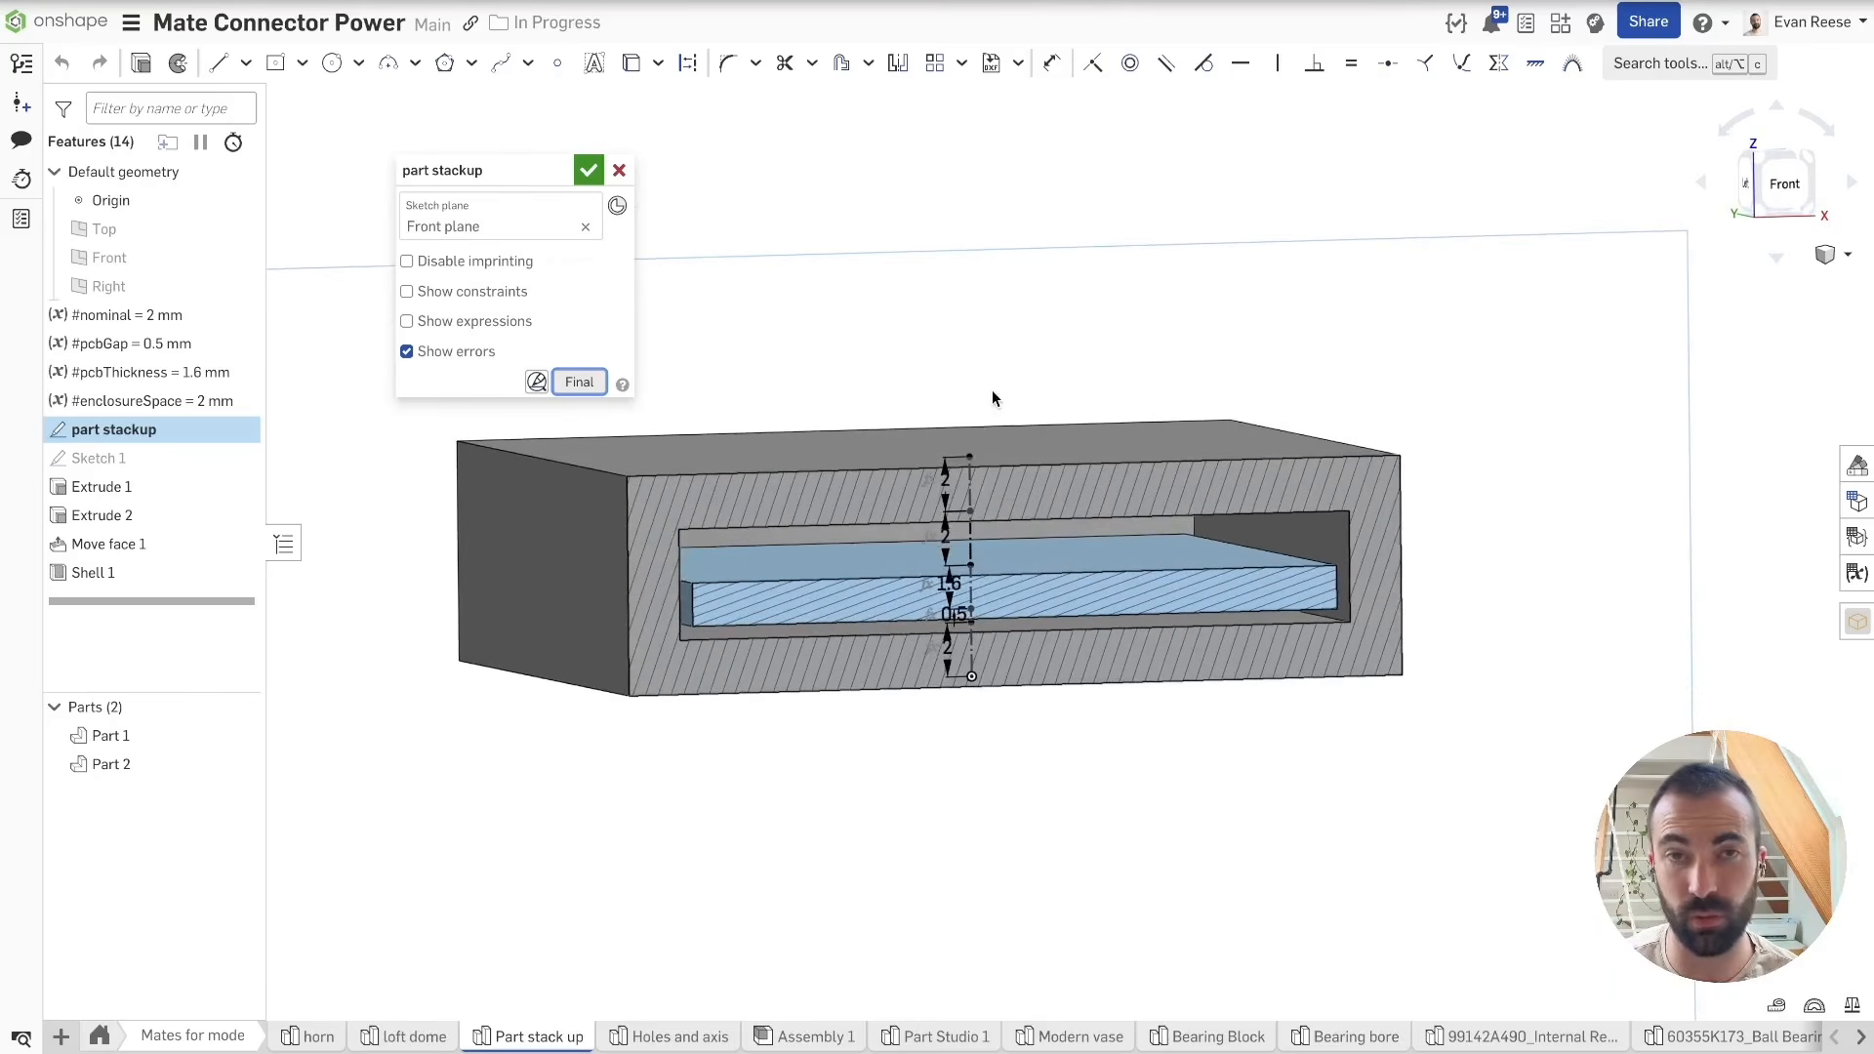
{"action": "left_click", "coordinate": [587, 172]}
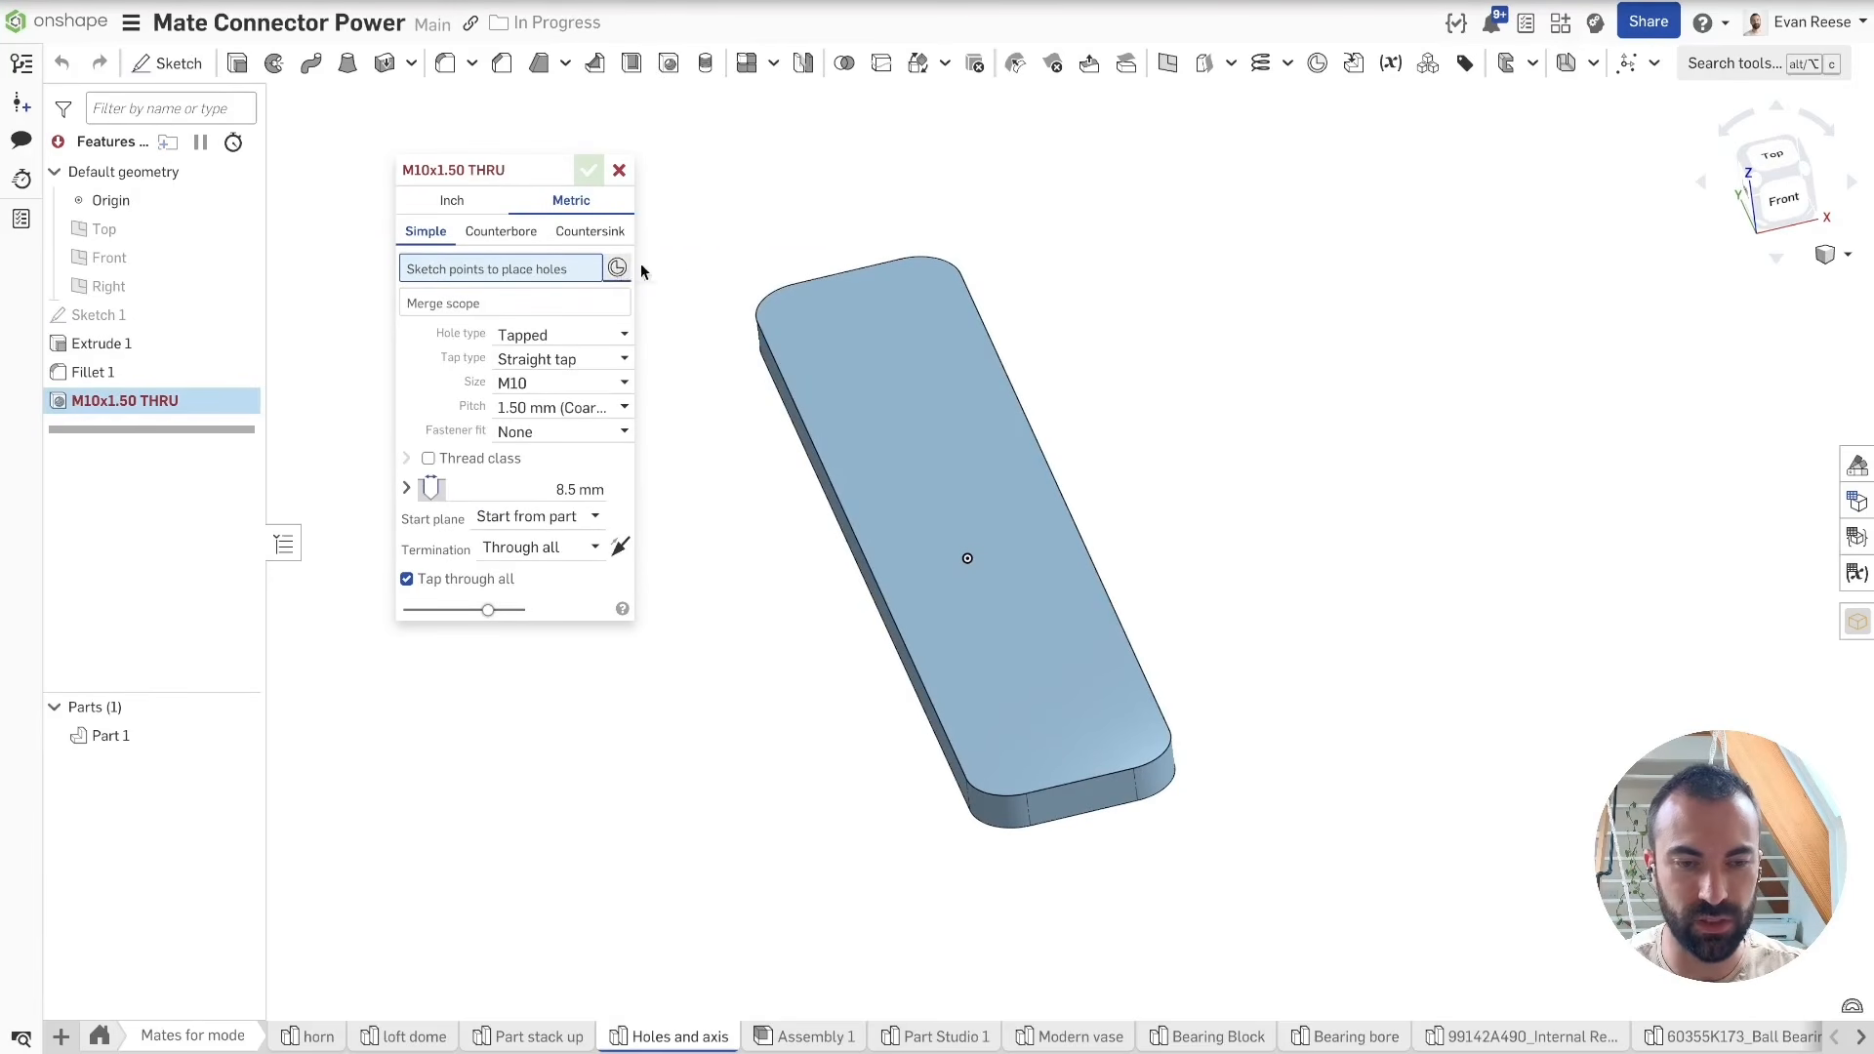
Step: Place M10x1.50 tapped through-all holes on mate connectors at the plate's four rounded corners, leaving out the centre
{"action": "left_click", "coordinate": [918, 334]}
{"action": "left_click", "coordinate": [829, 319]}
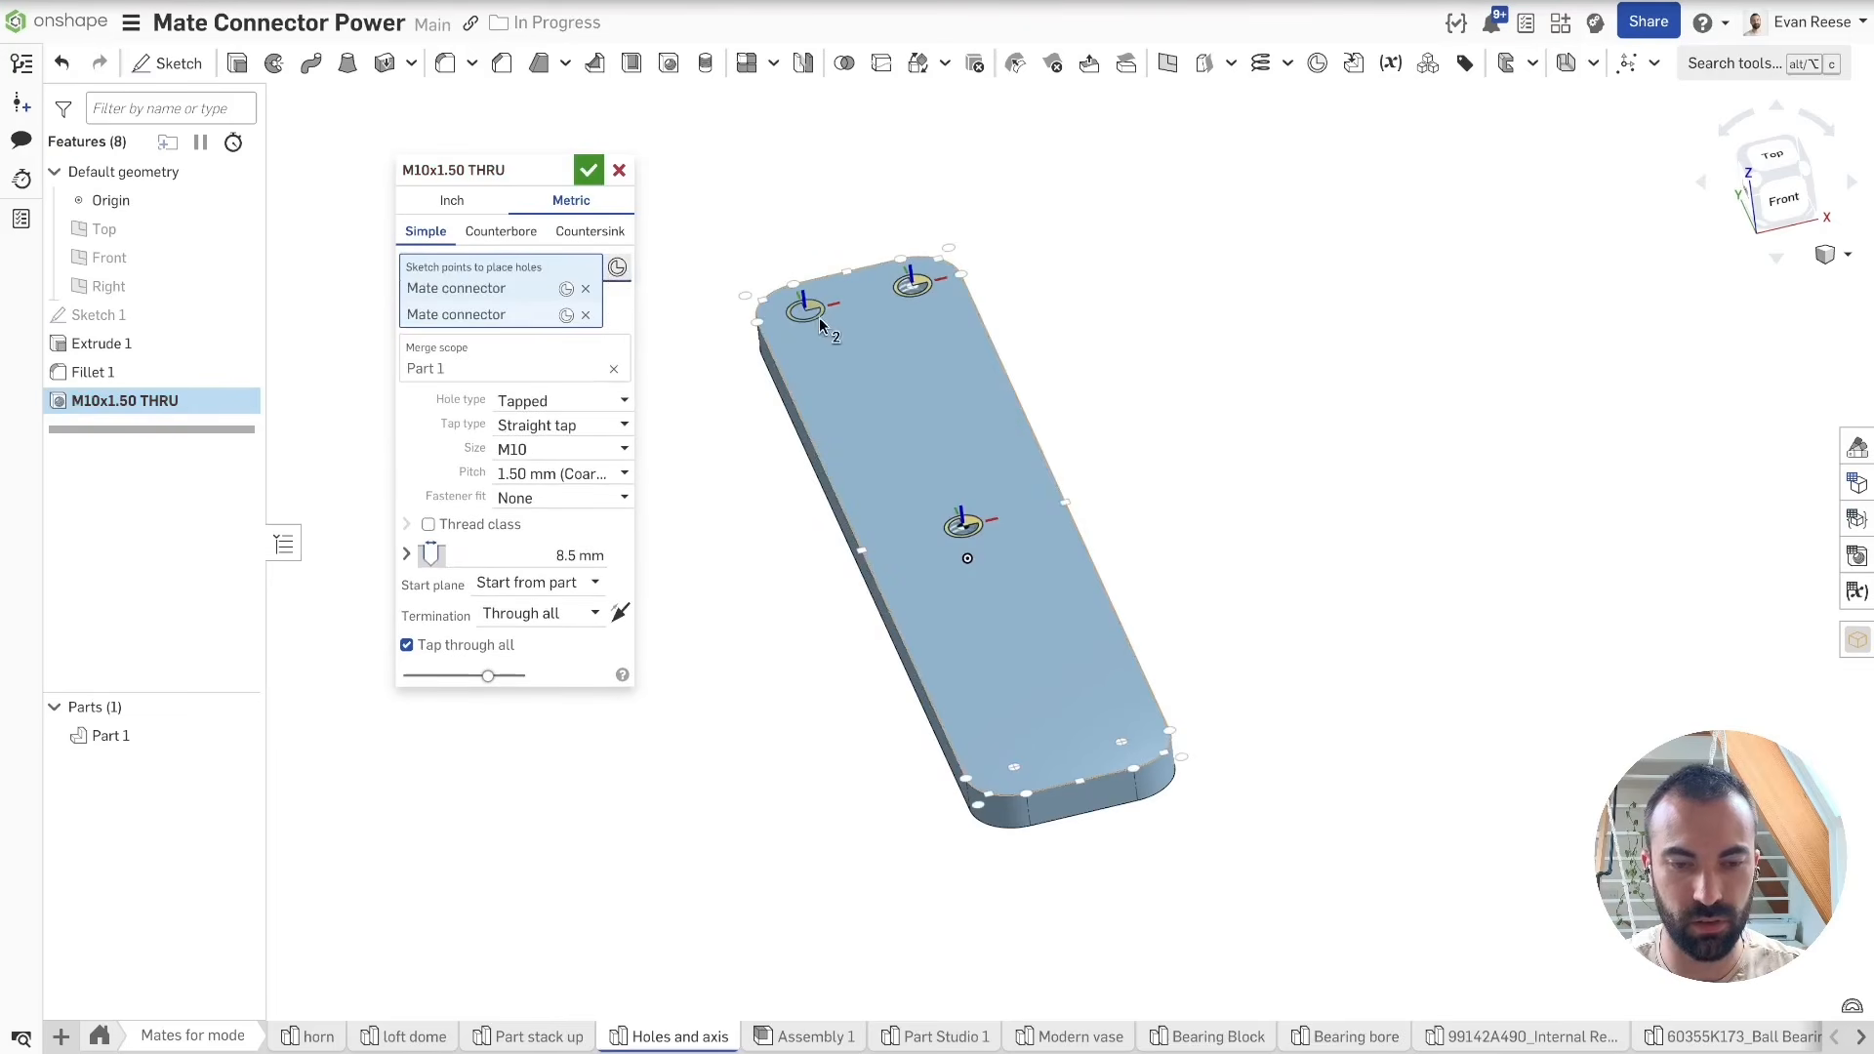
{"action": "left_click", "coordinate": [1014, 762]}
{"action": "left_click", "coordinate": [1120, 739]}
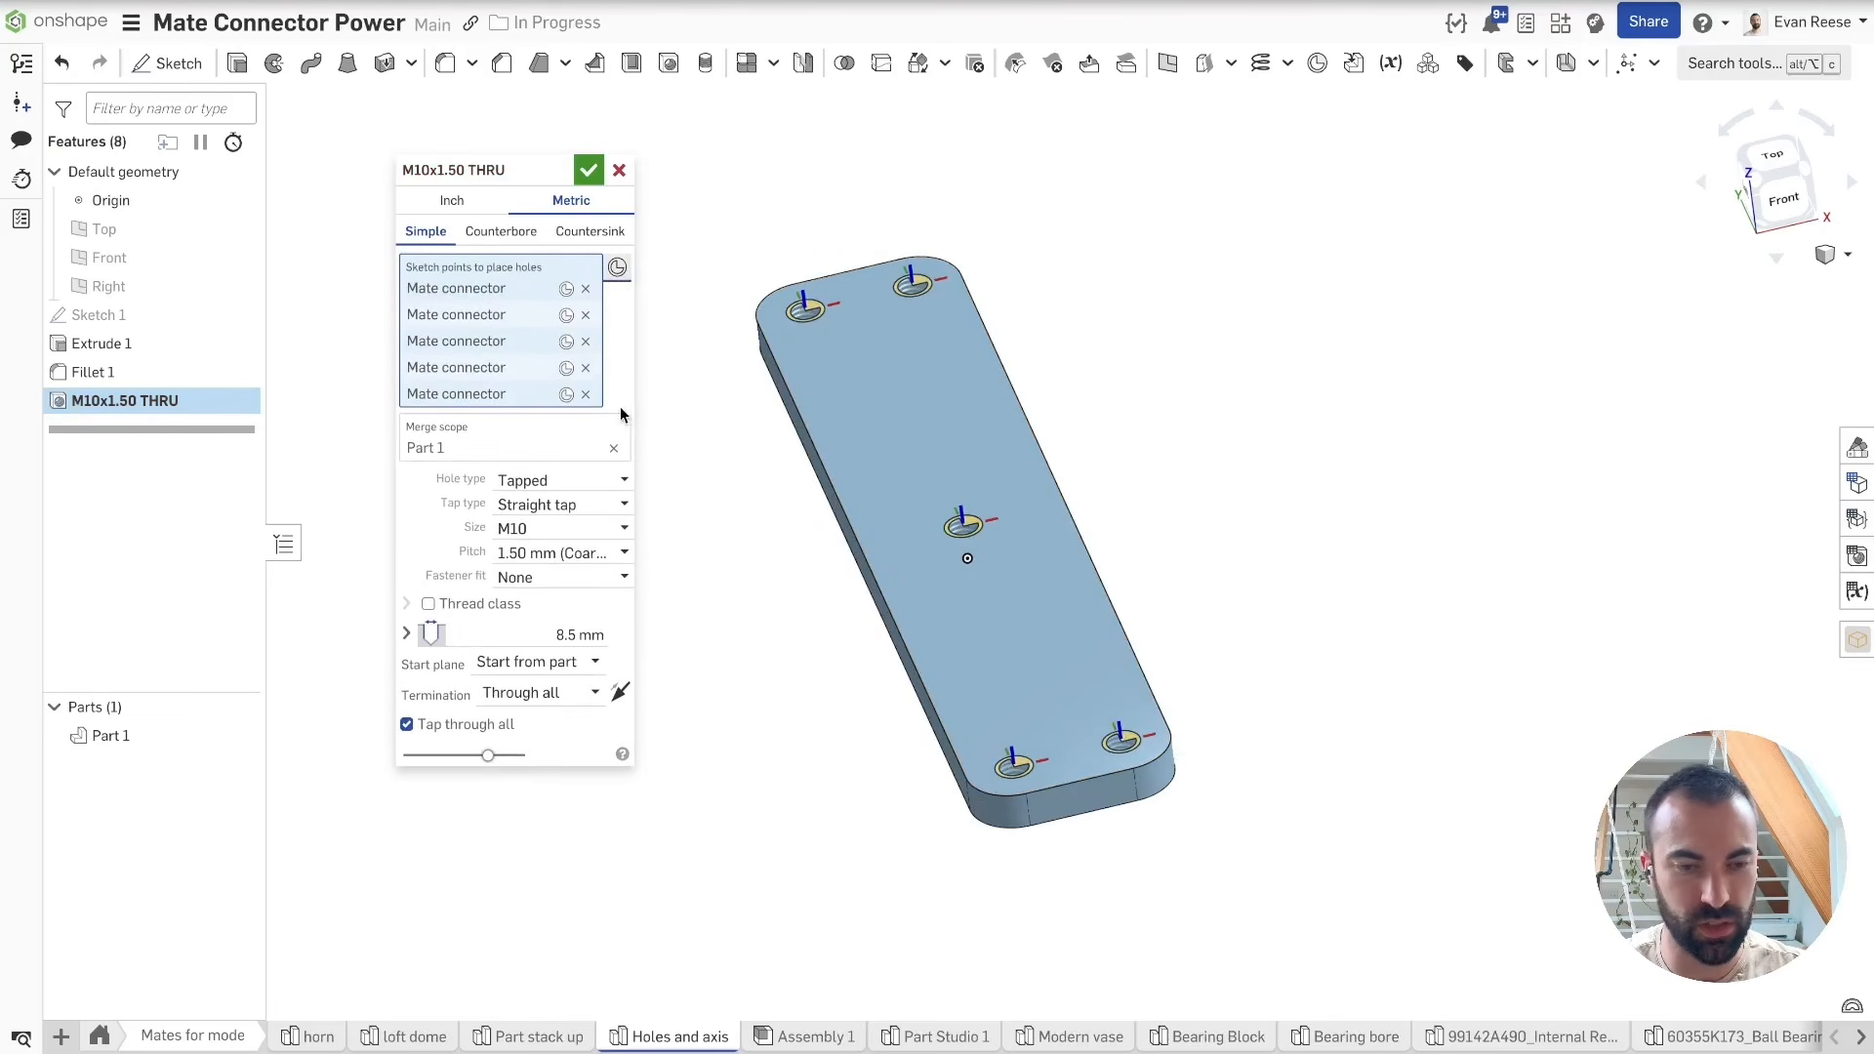
{"action": "left_click", "coordinate": [586, 367]}
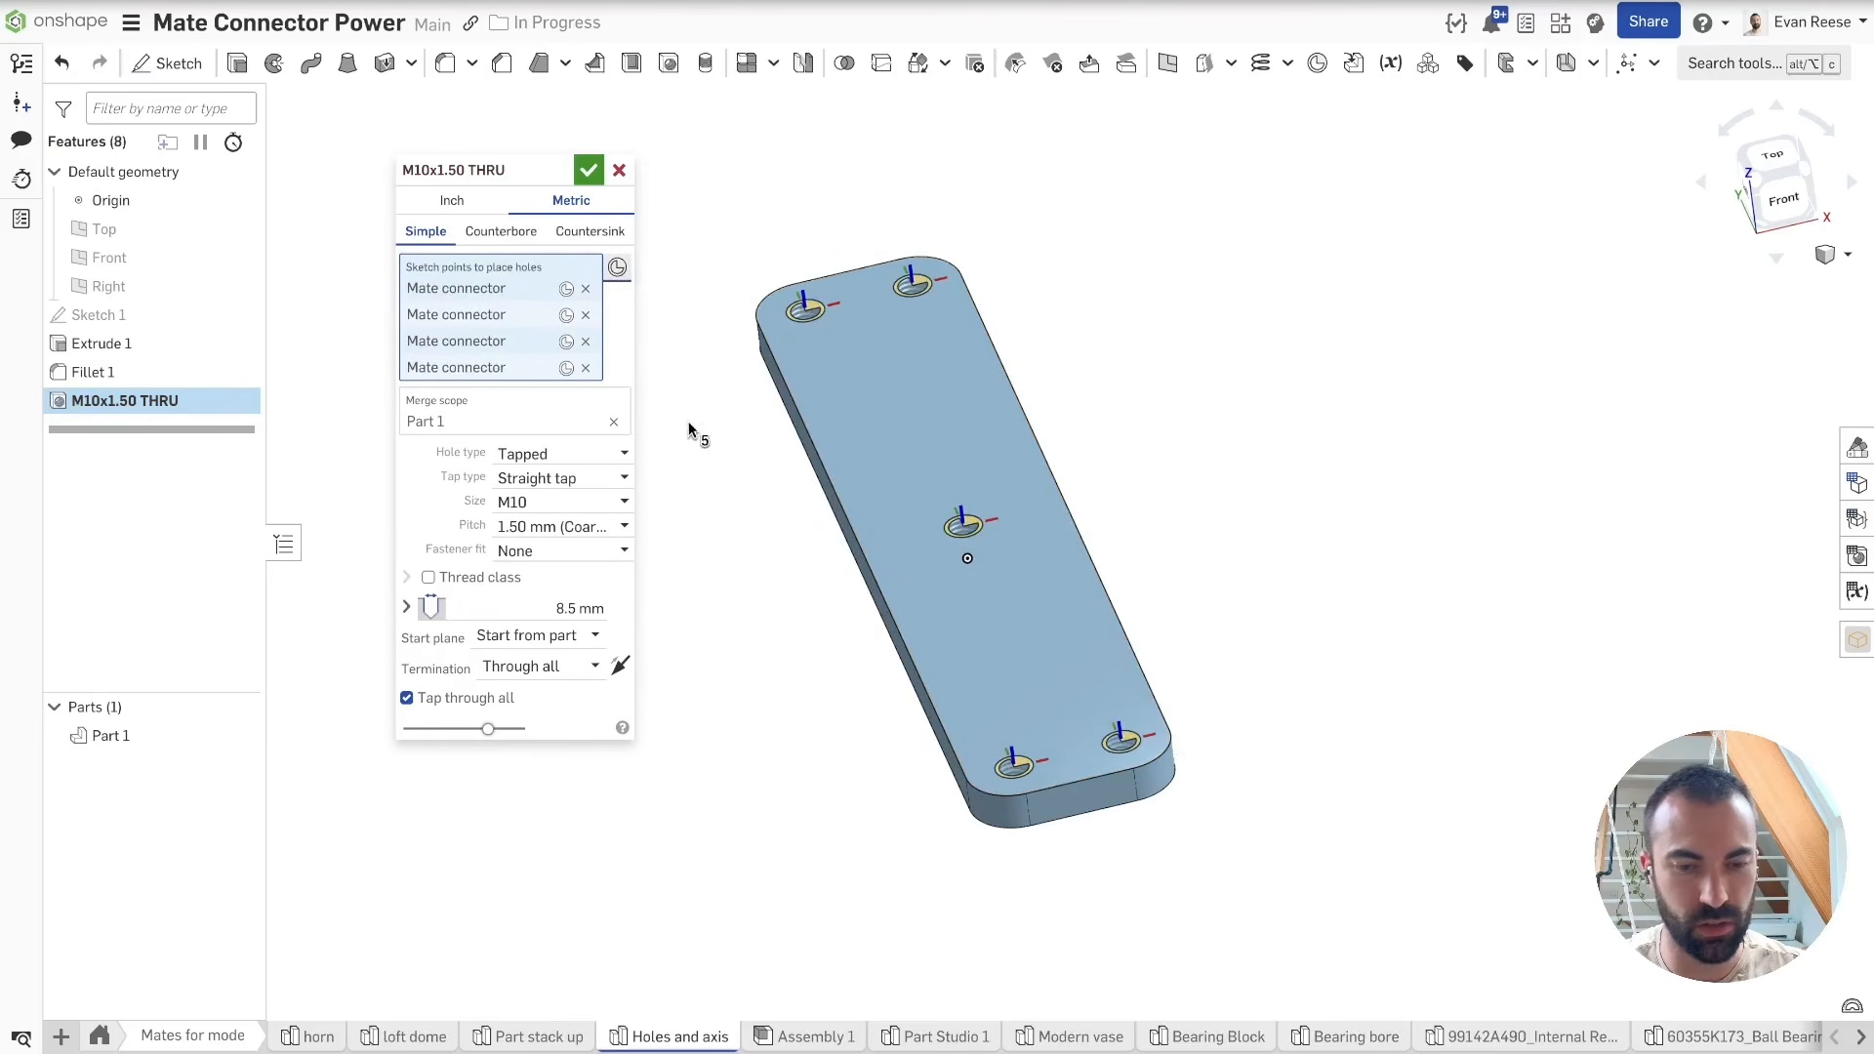
{"action": "left_click", "coordinate": [586, 315]}
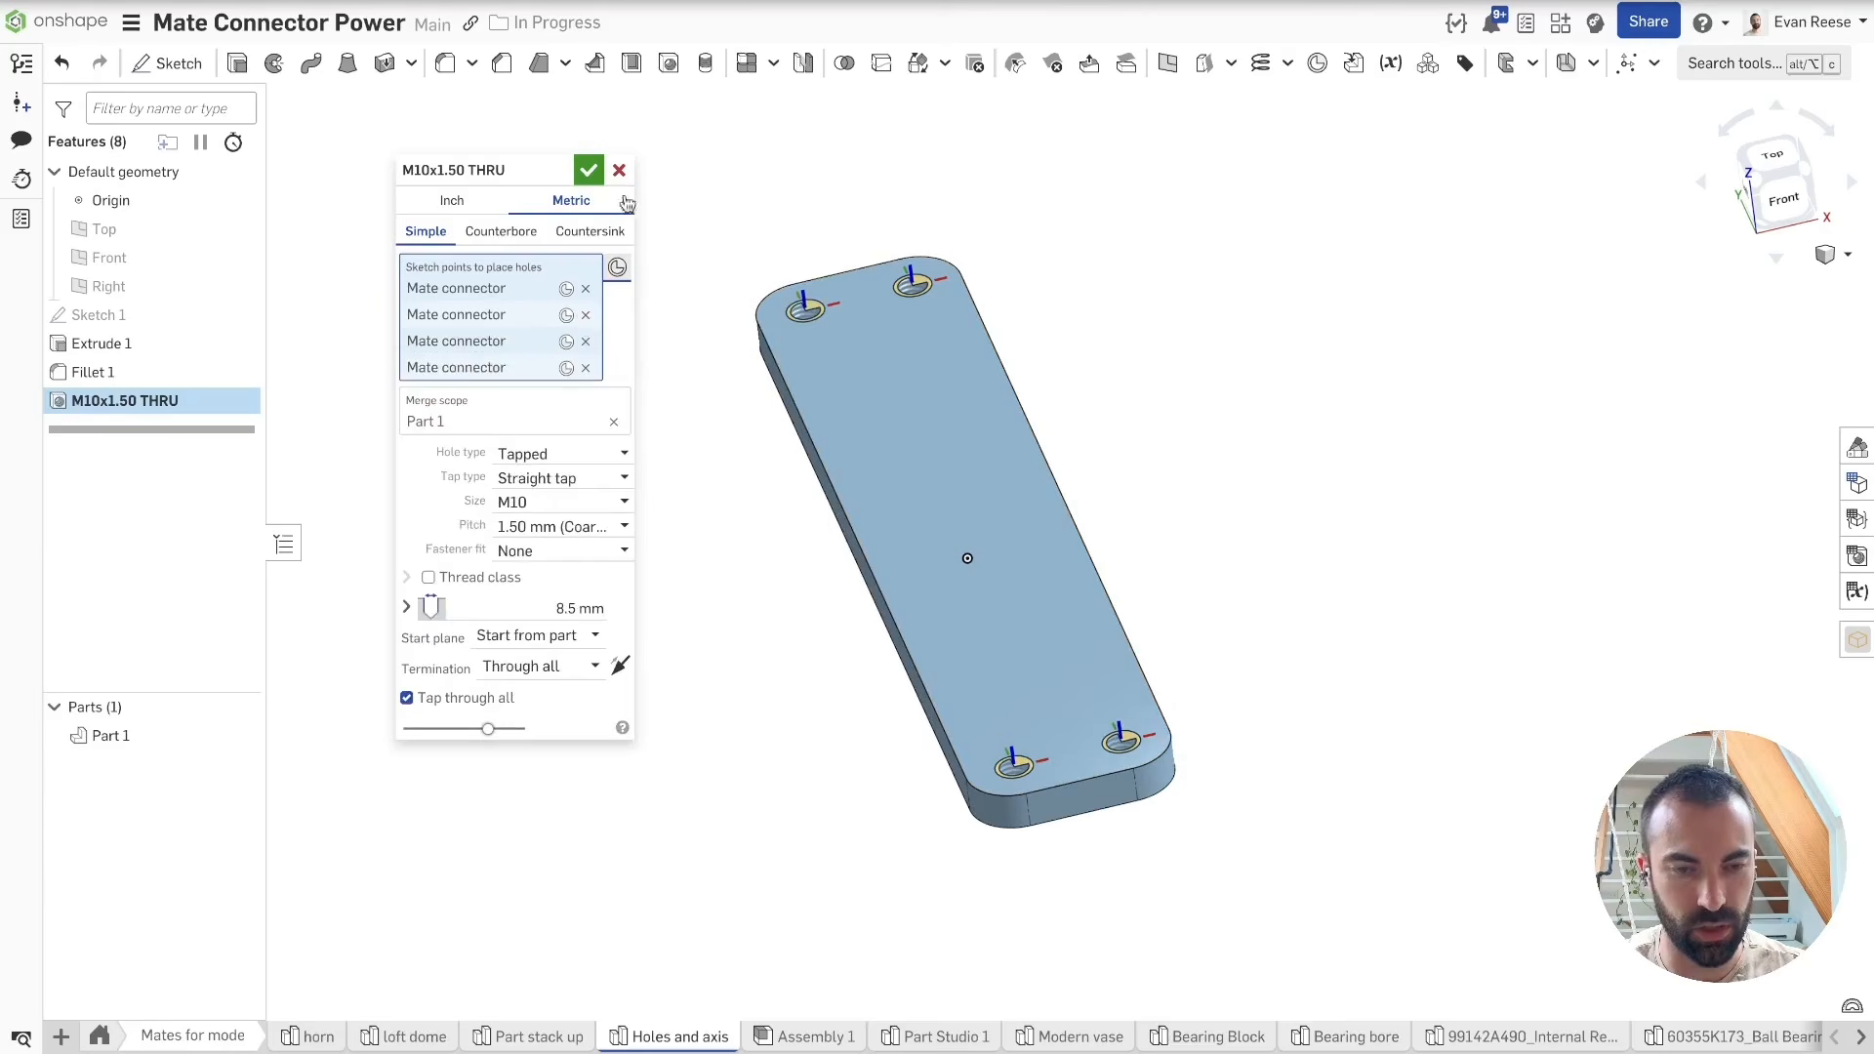
{"action": "left_click", "coordinate": [589, 170]}
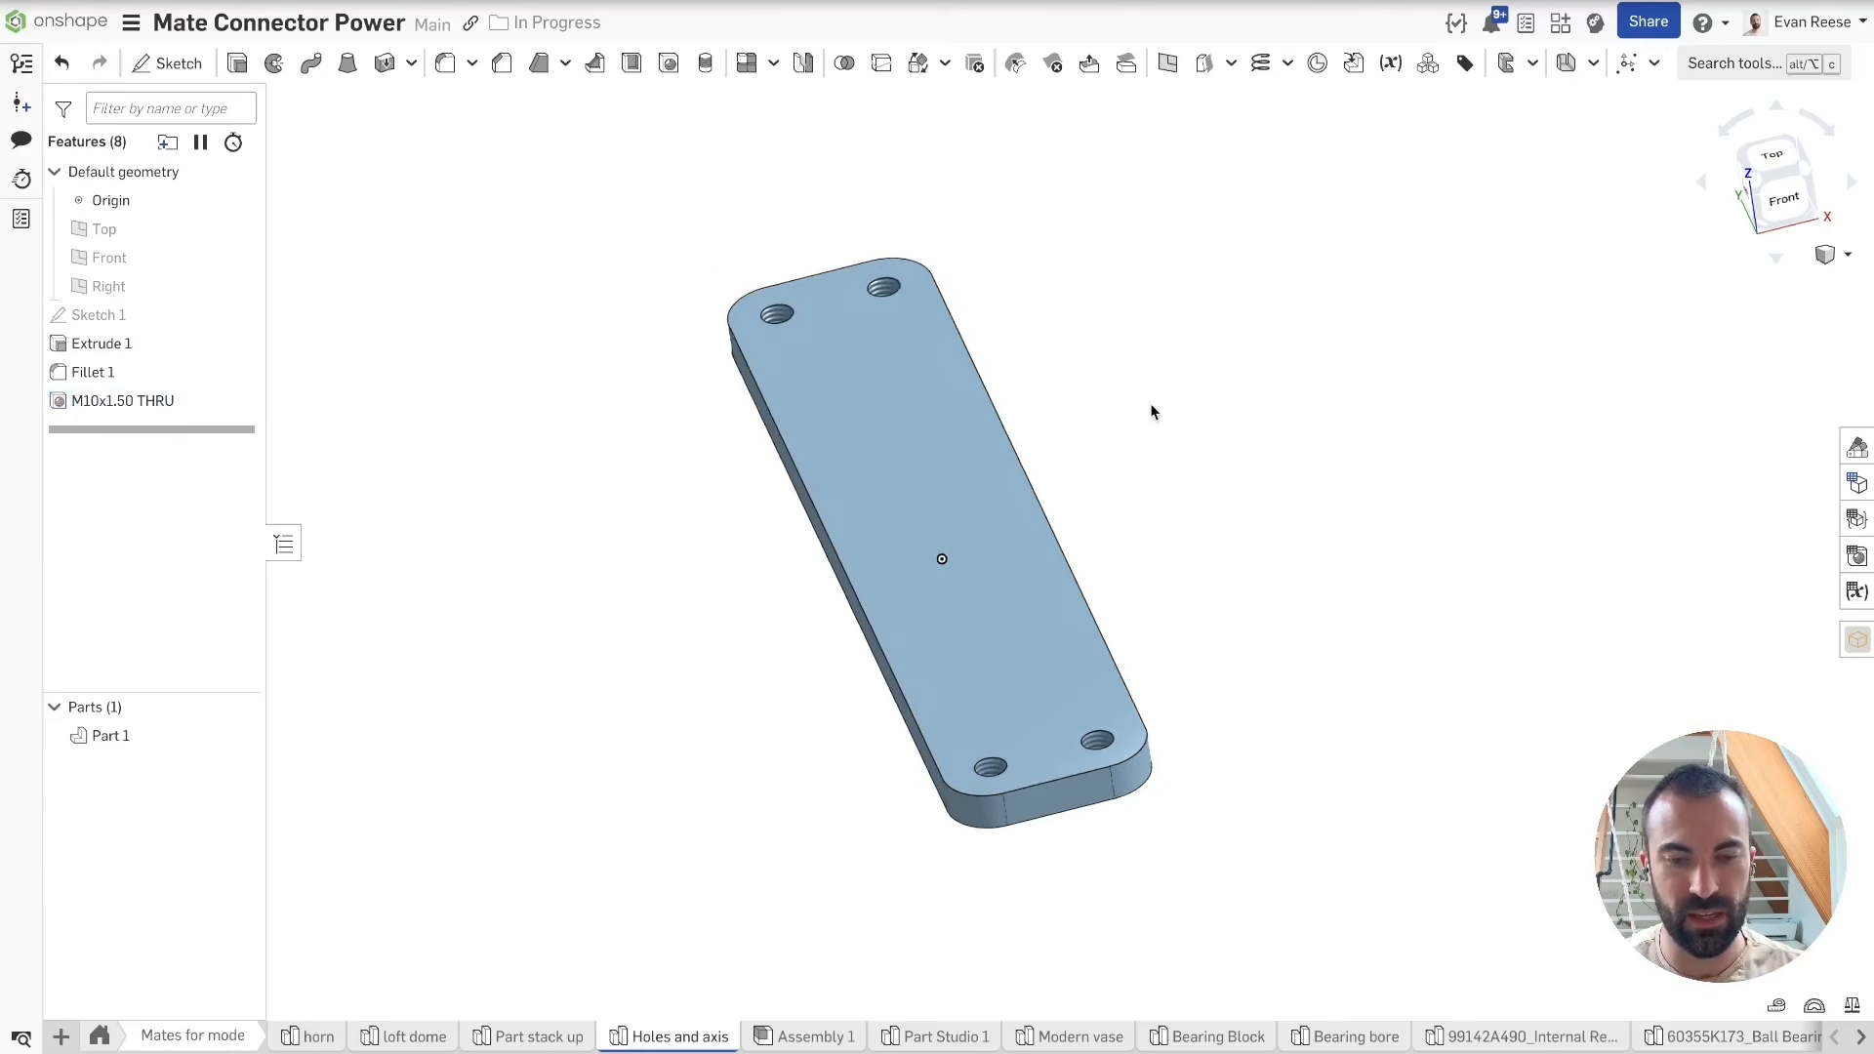
Step: Circular-pattern the plate in 3 instances over 360 deg about a mate connector at its centre, adding them to Part 1
{"action": "key", "text": "alt+c"}
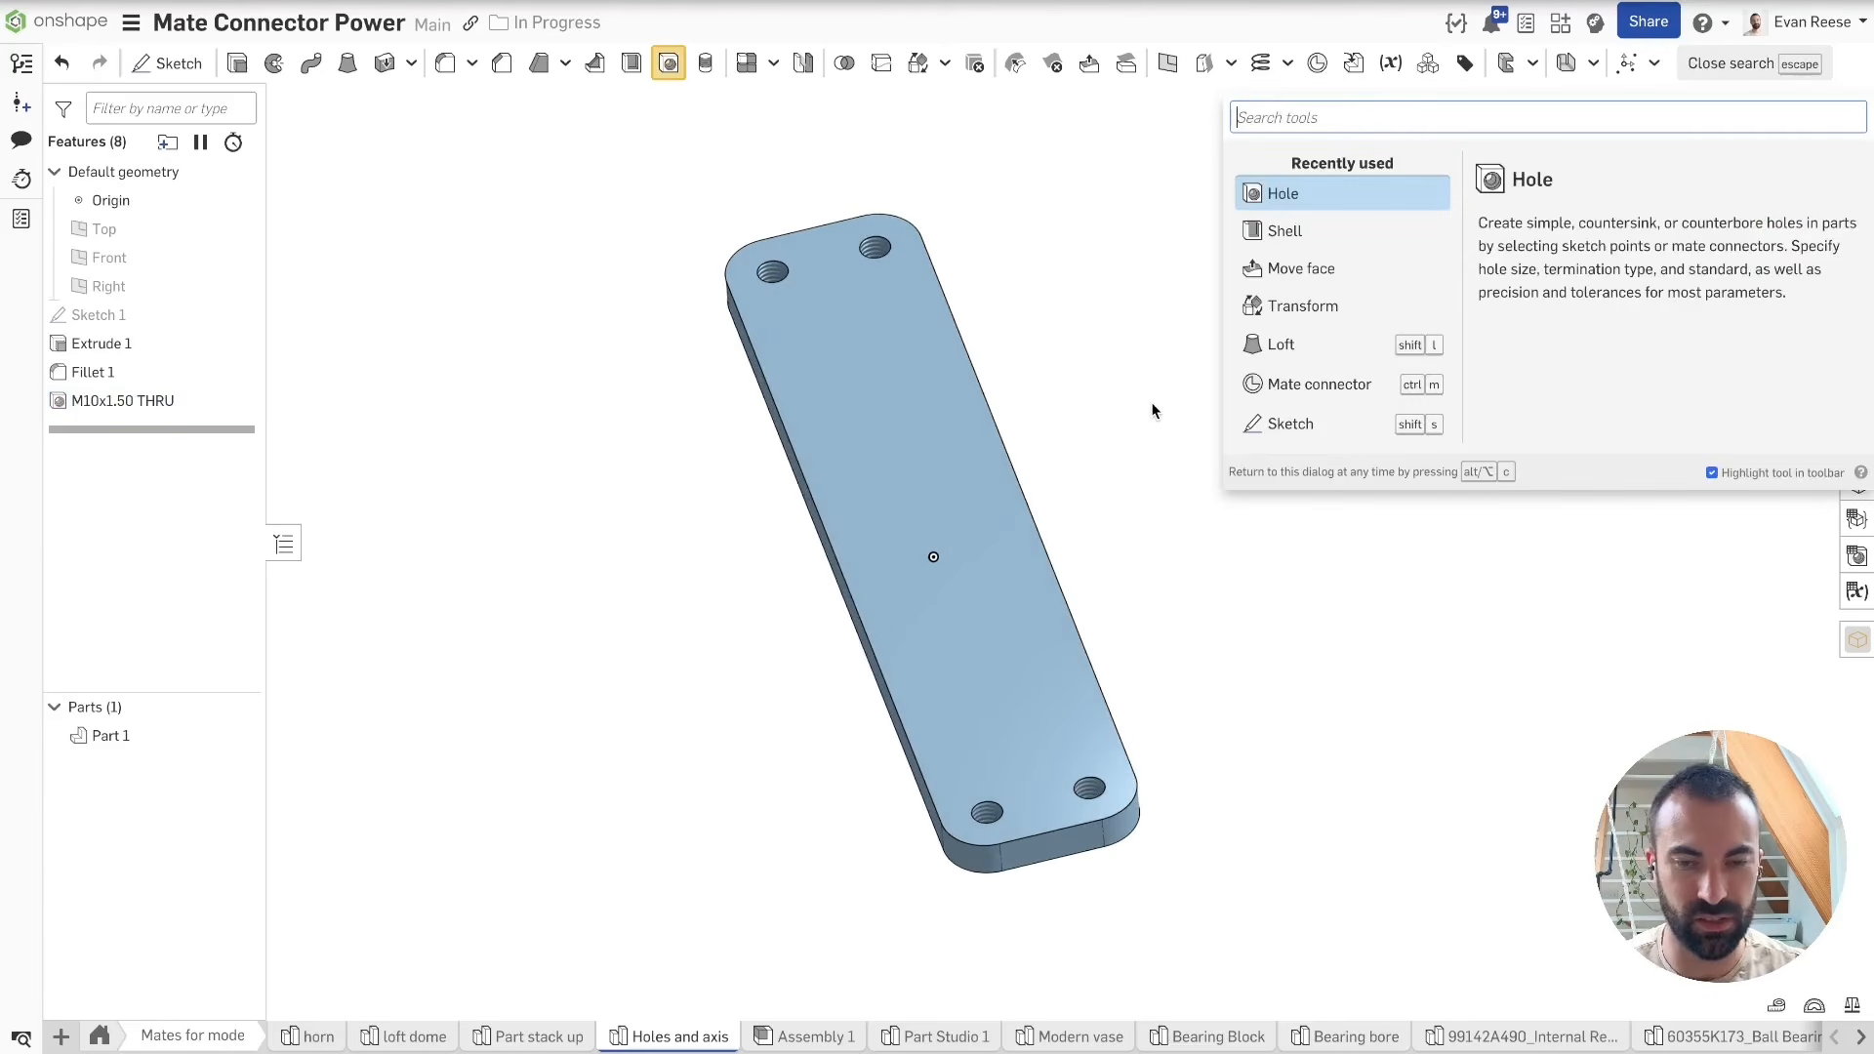
{"action": "type", "text": "cir"}
{"action": "key", "text": "Return"}
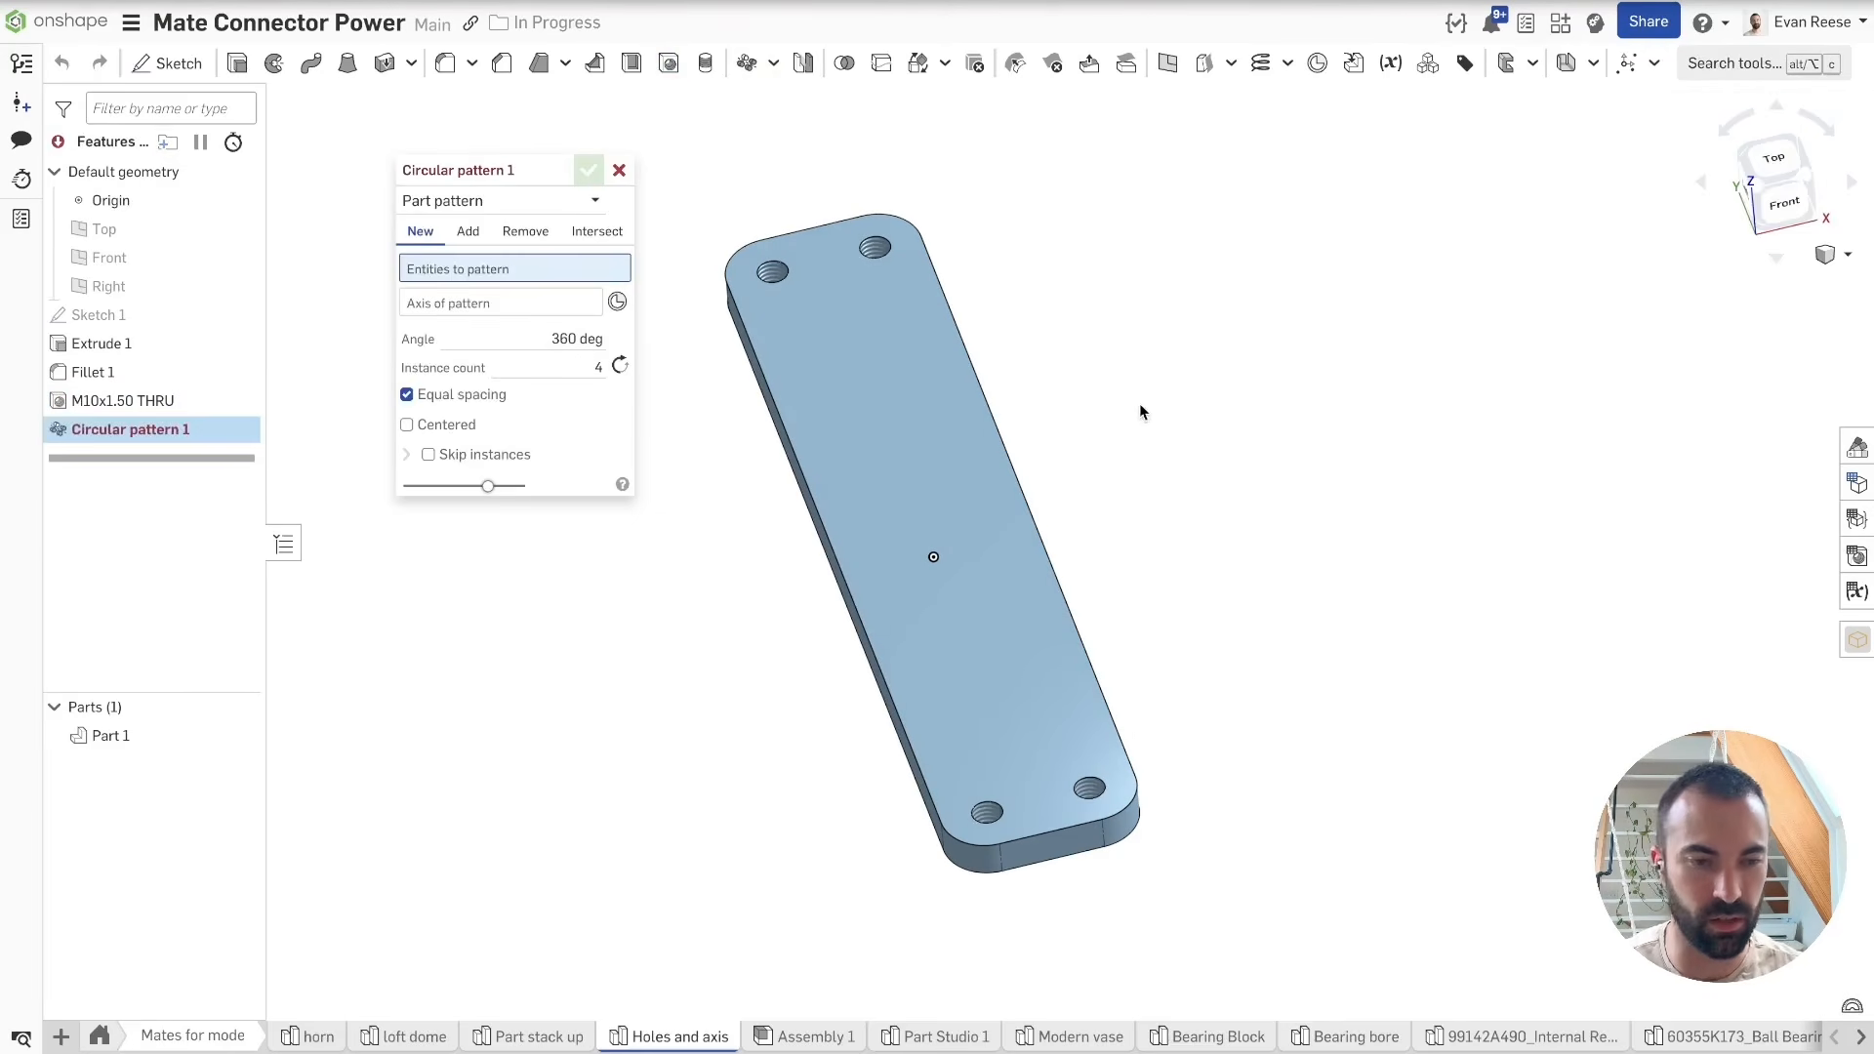
{"action": "left_click", "coordinate": [861, 411]}
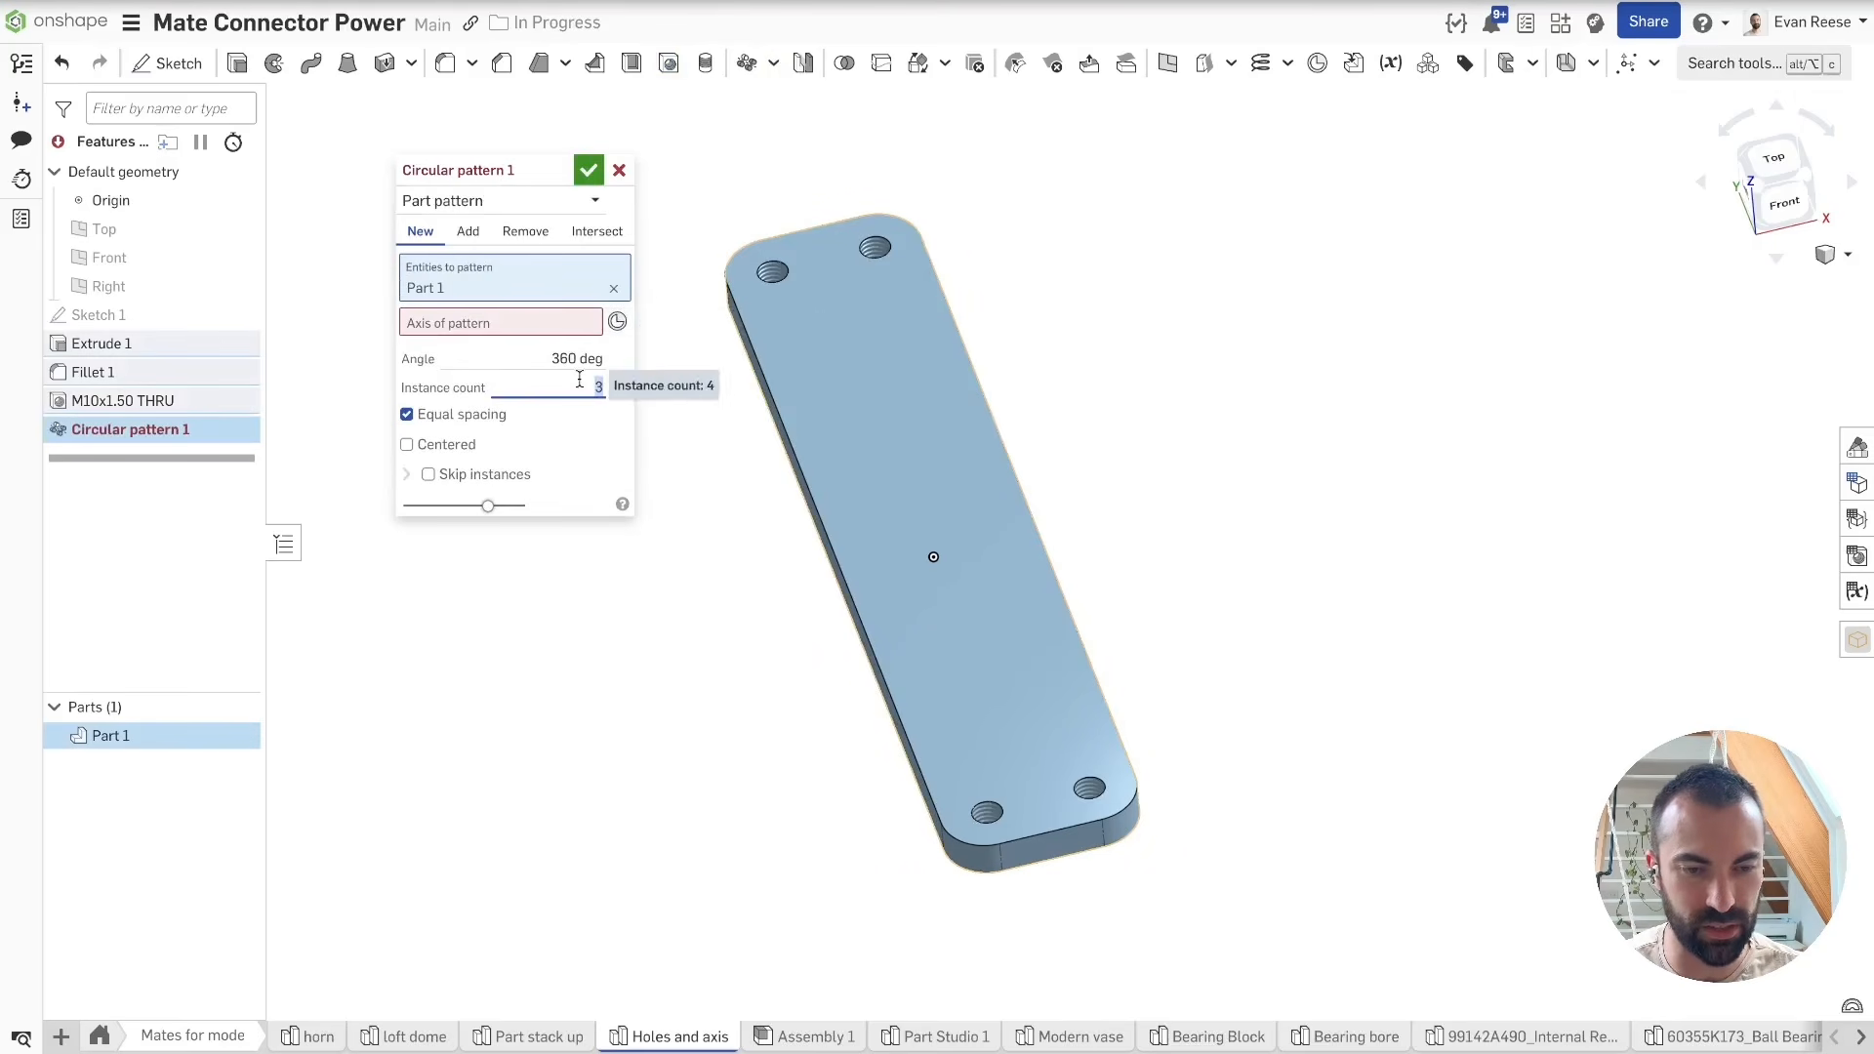
{"action": "left_click", "coordinate": [613, 323]}
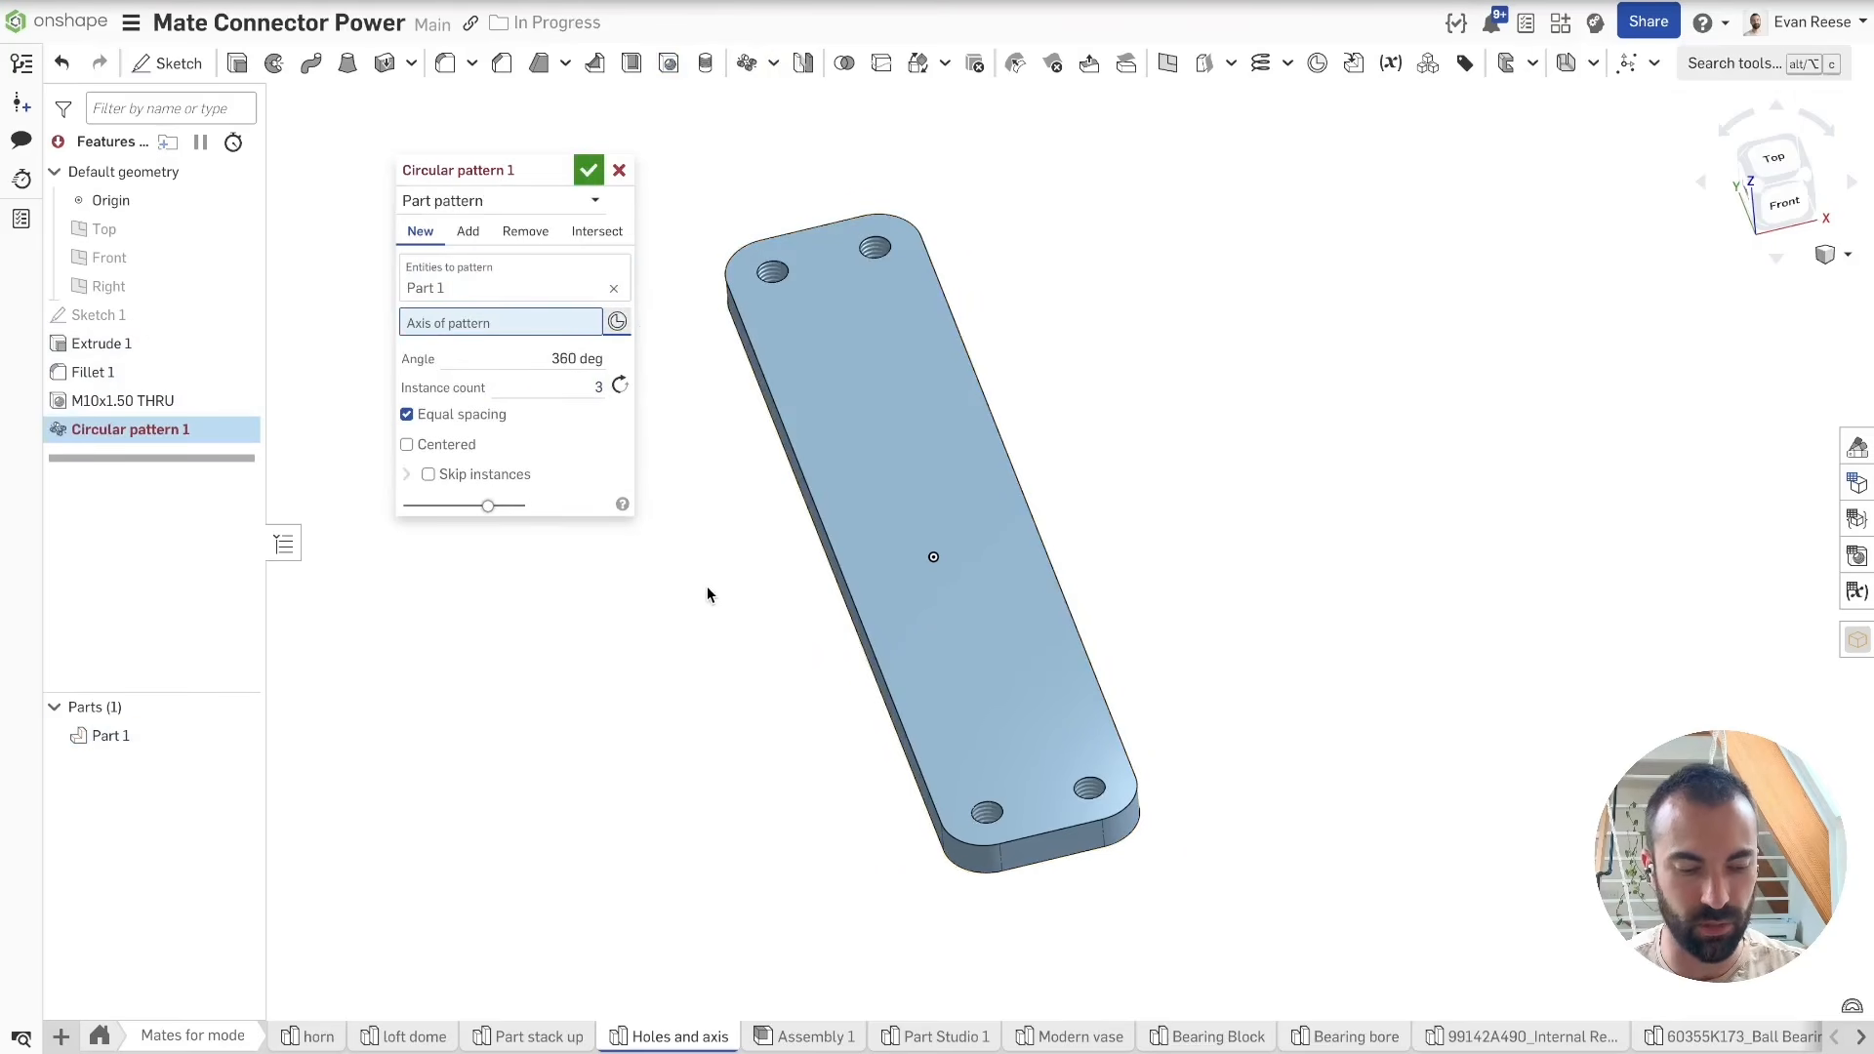
{"action": "left_click", "coordinate": [934, 564]}
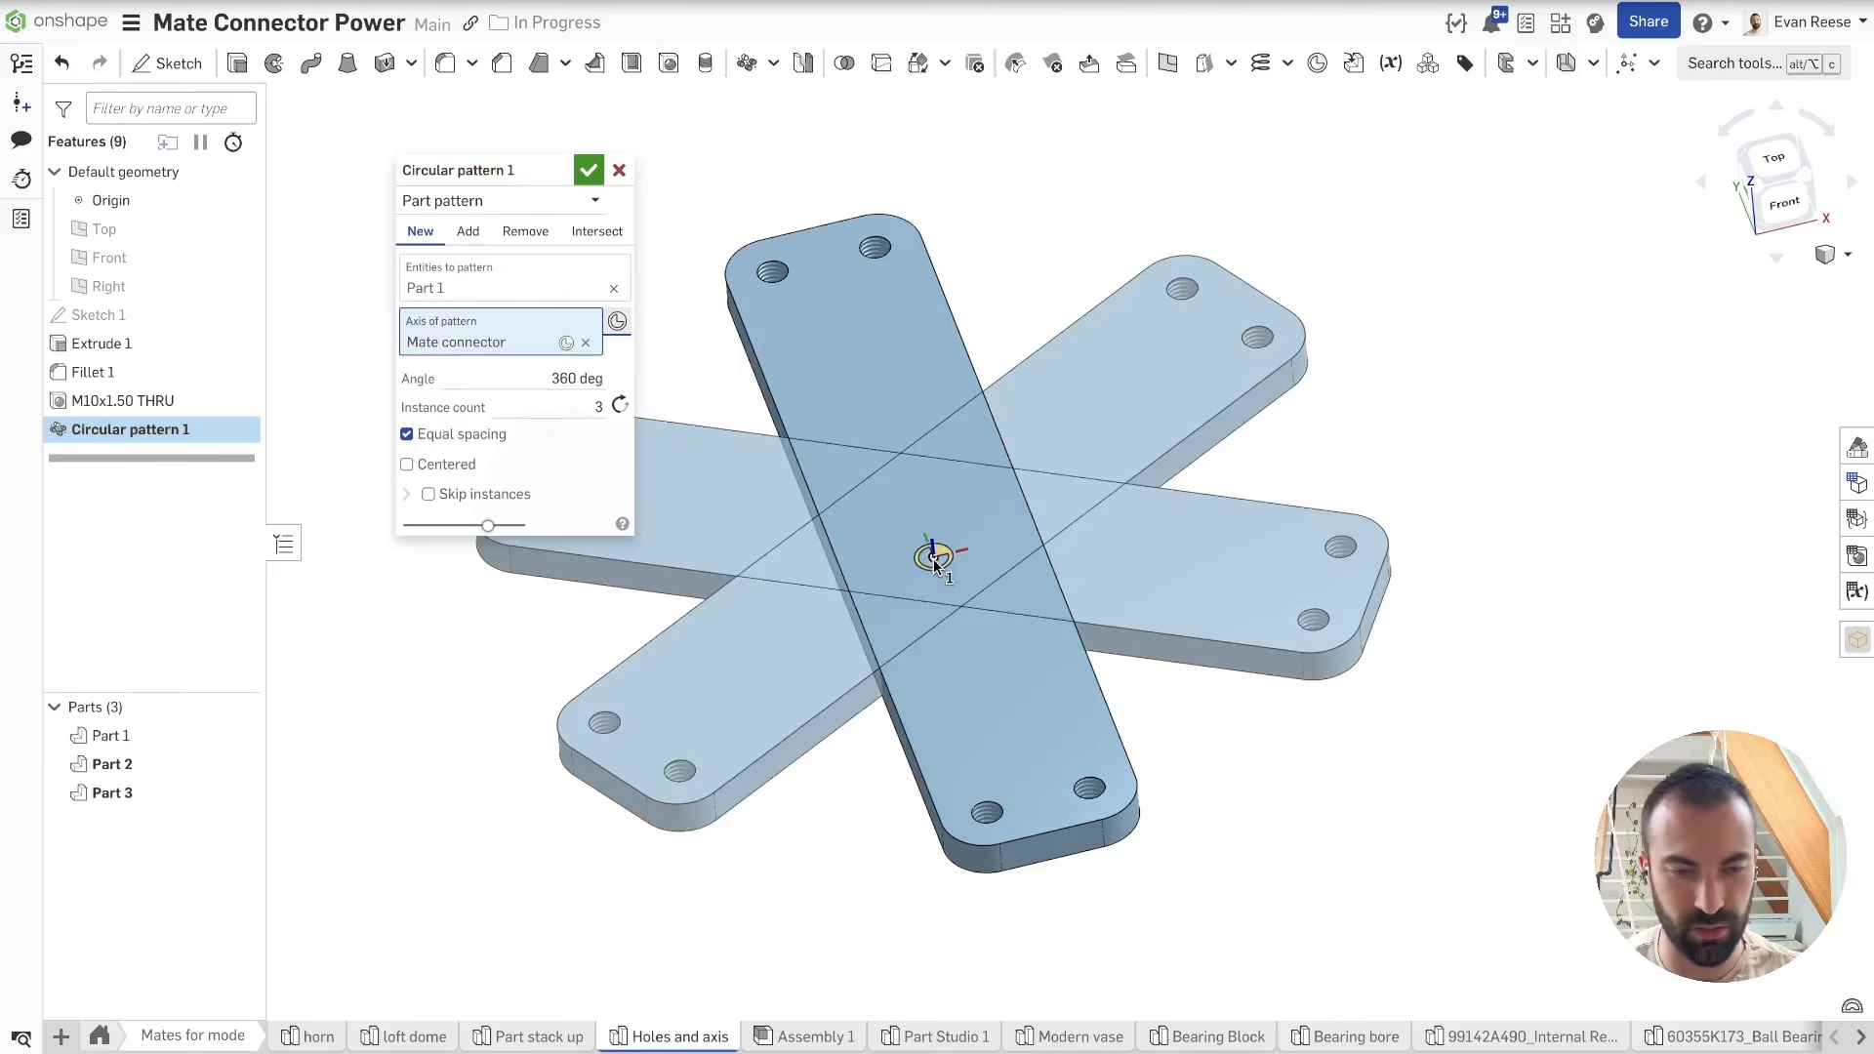
{"action": "left_click", "coordinate": [469, 233]}
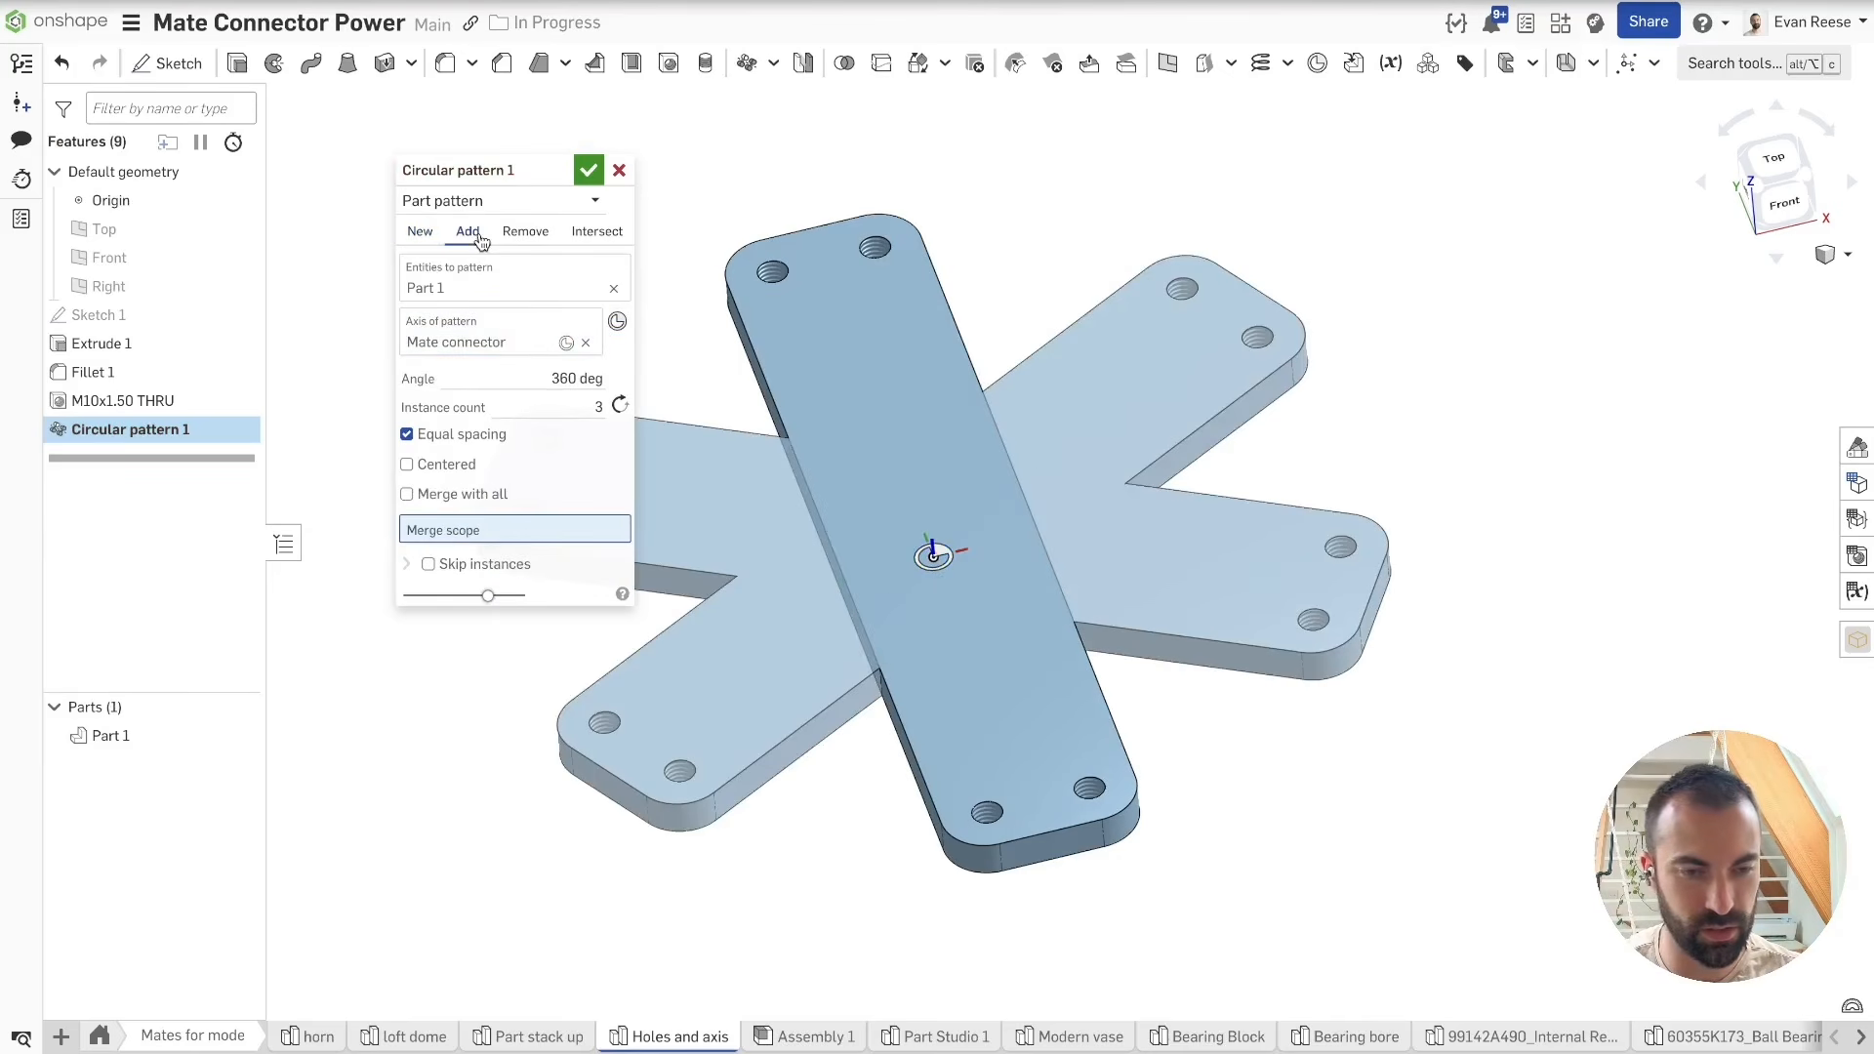
{"action": "left_click", "coordinate": [588, 172]}
{"action": "right_click_drag", "start_coordinate": [928, 489], "coordinate": [1075, 465]}
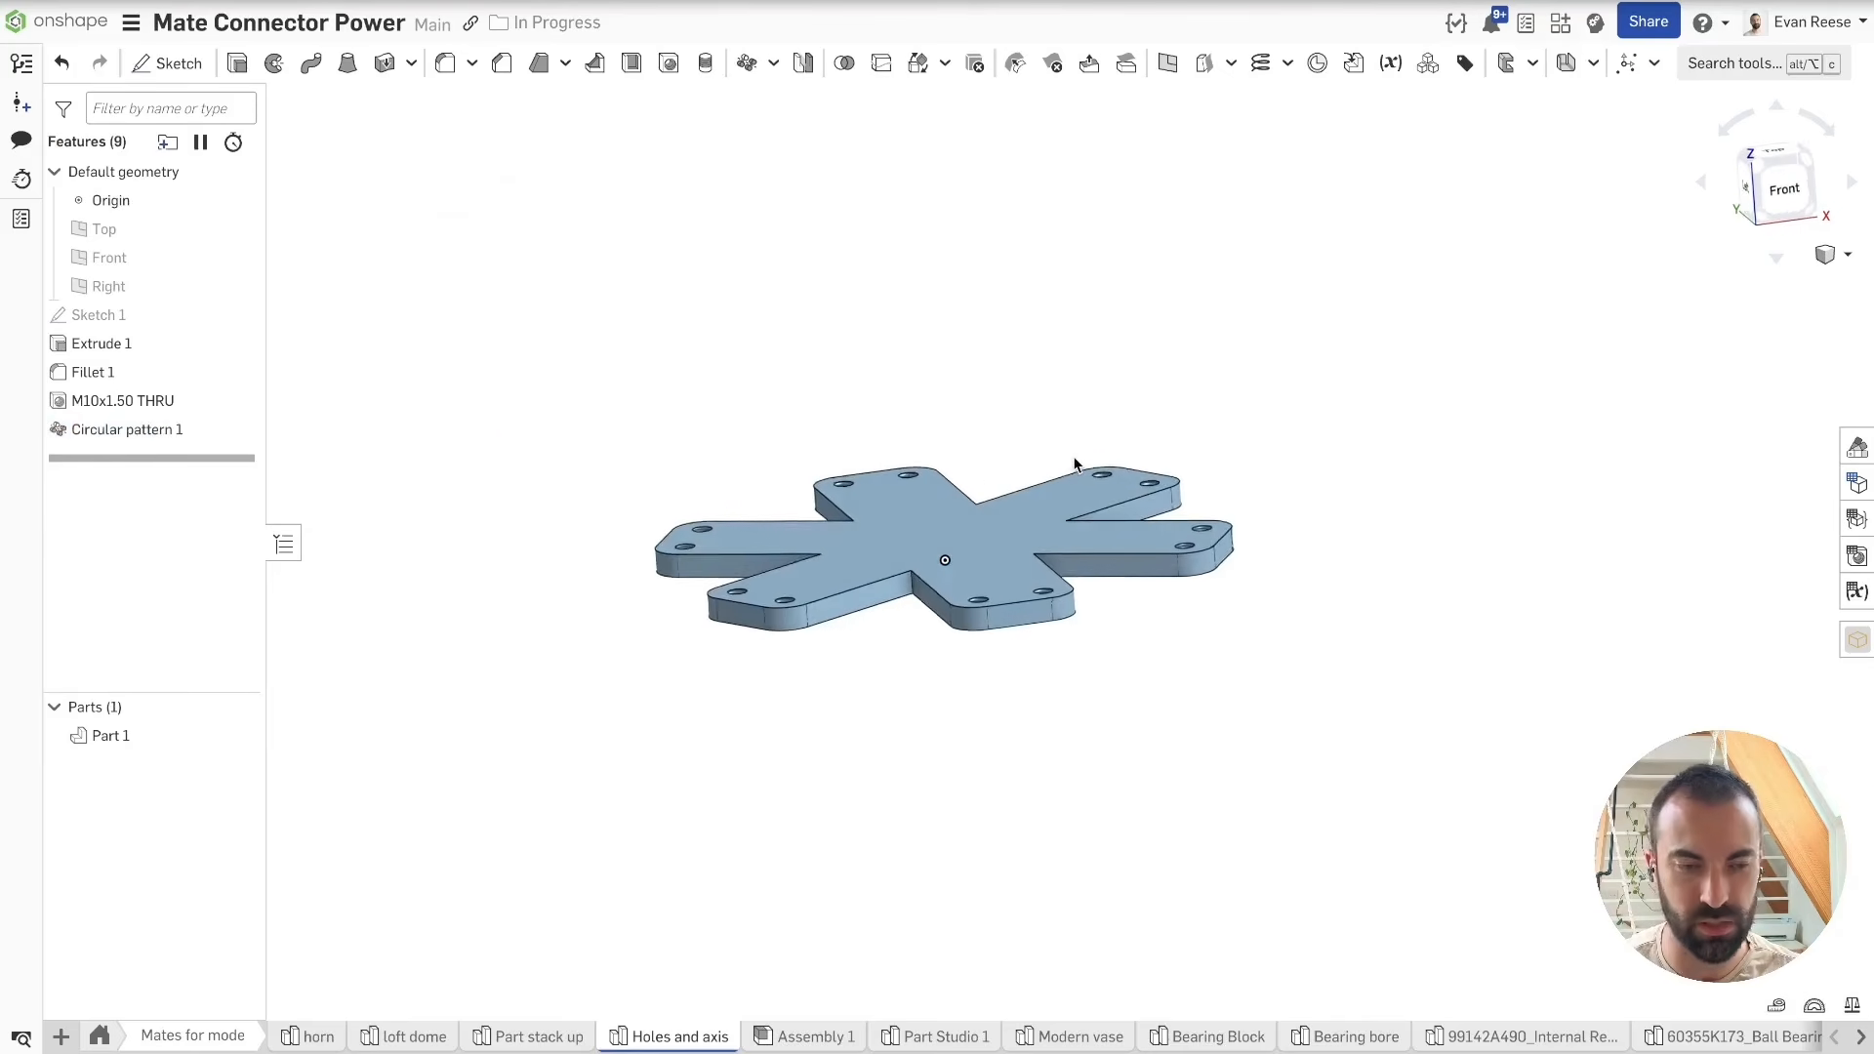
{"action": "left_click", "coordinate": [1122, 410]}
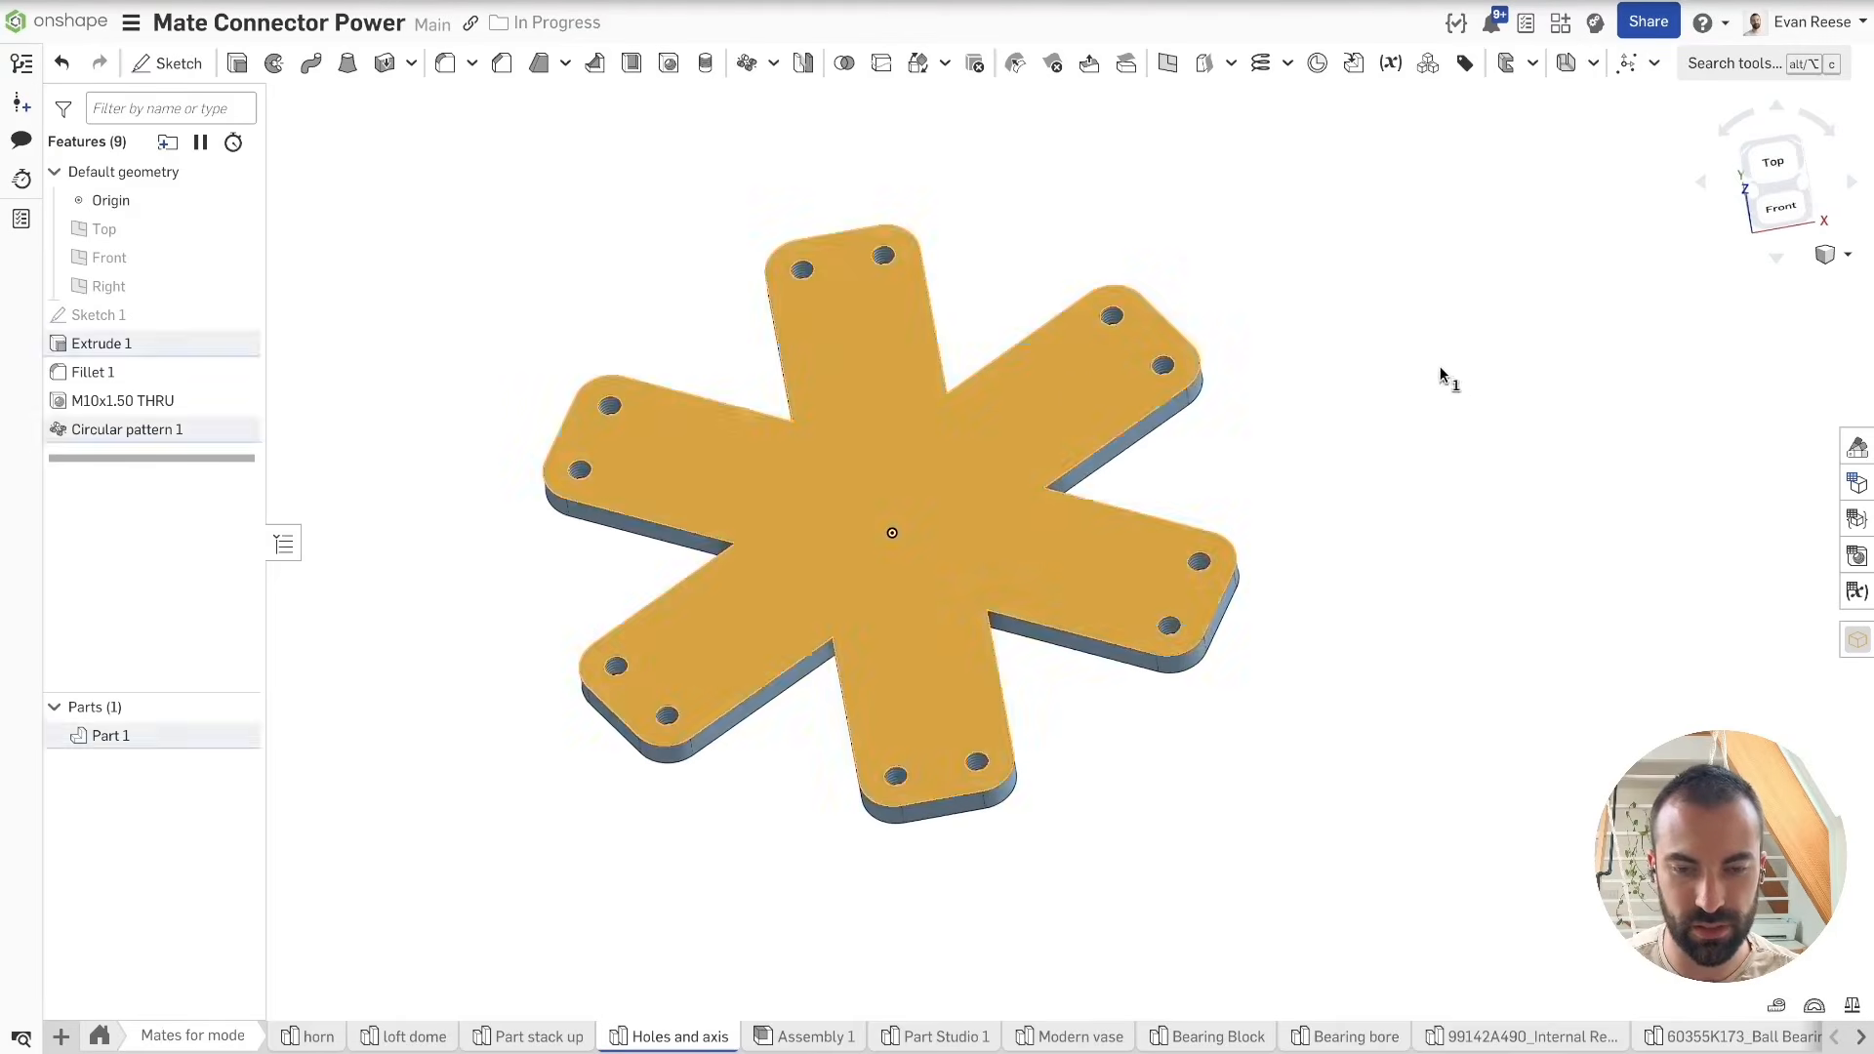
{"action": "left_click", "coordinate": [1440, 371]}
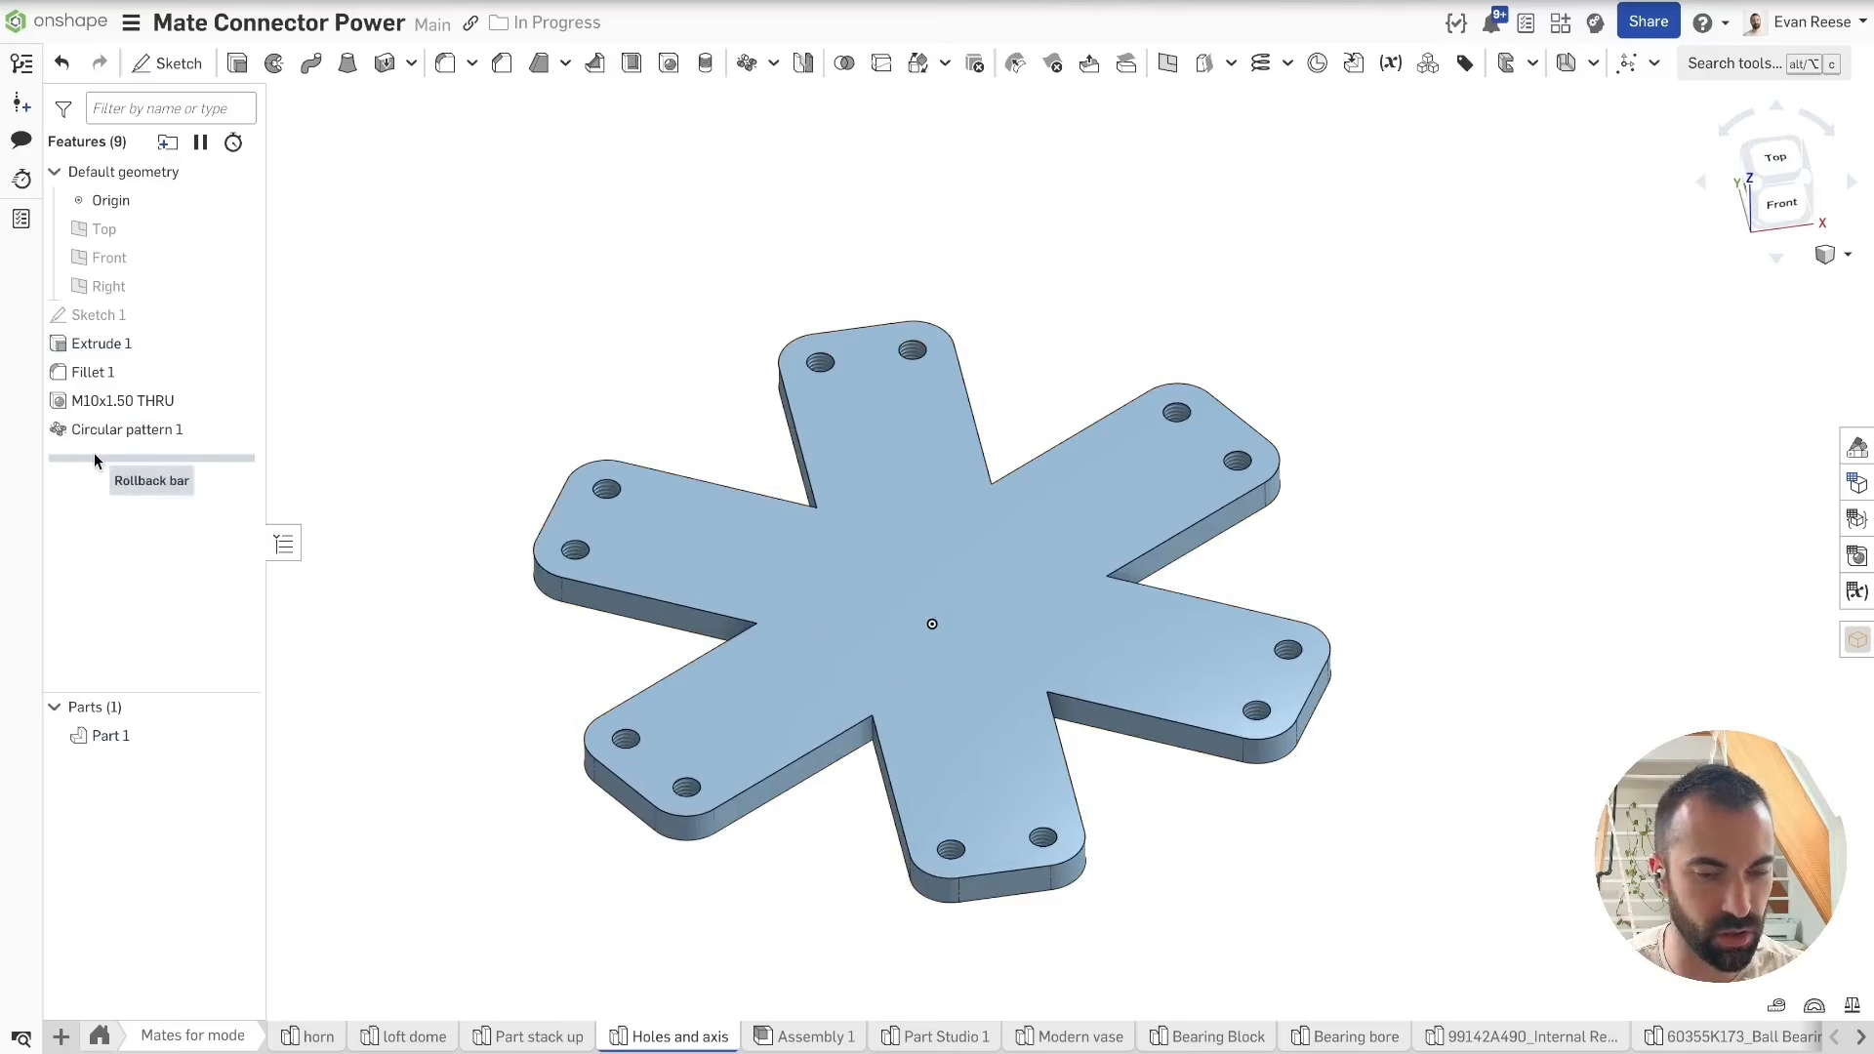
Step: Add mate connectors owned by Part 1 on the top edges of the two holes at the end of the rear arm
{"action": "left_click", "coordinate": [1318, 63]}
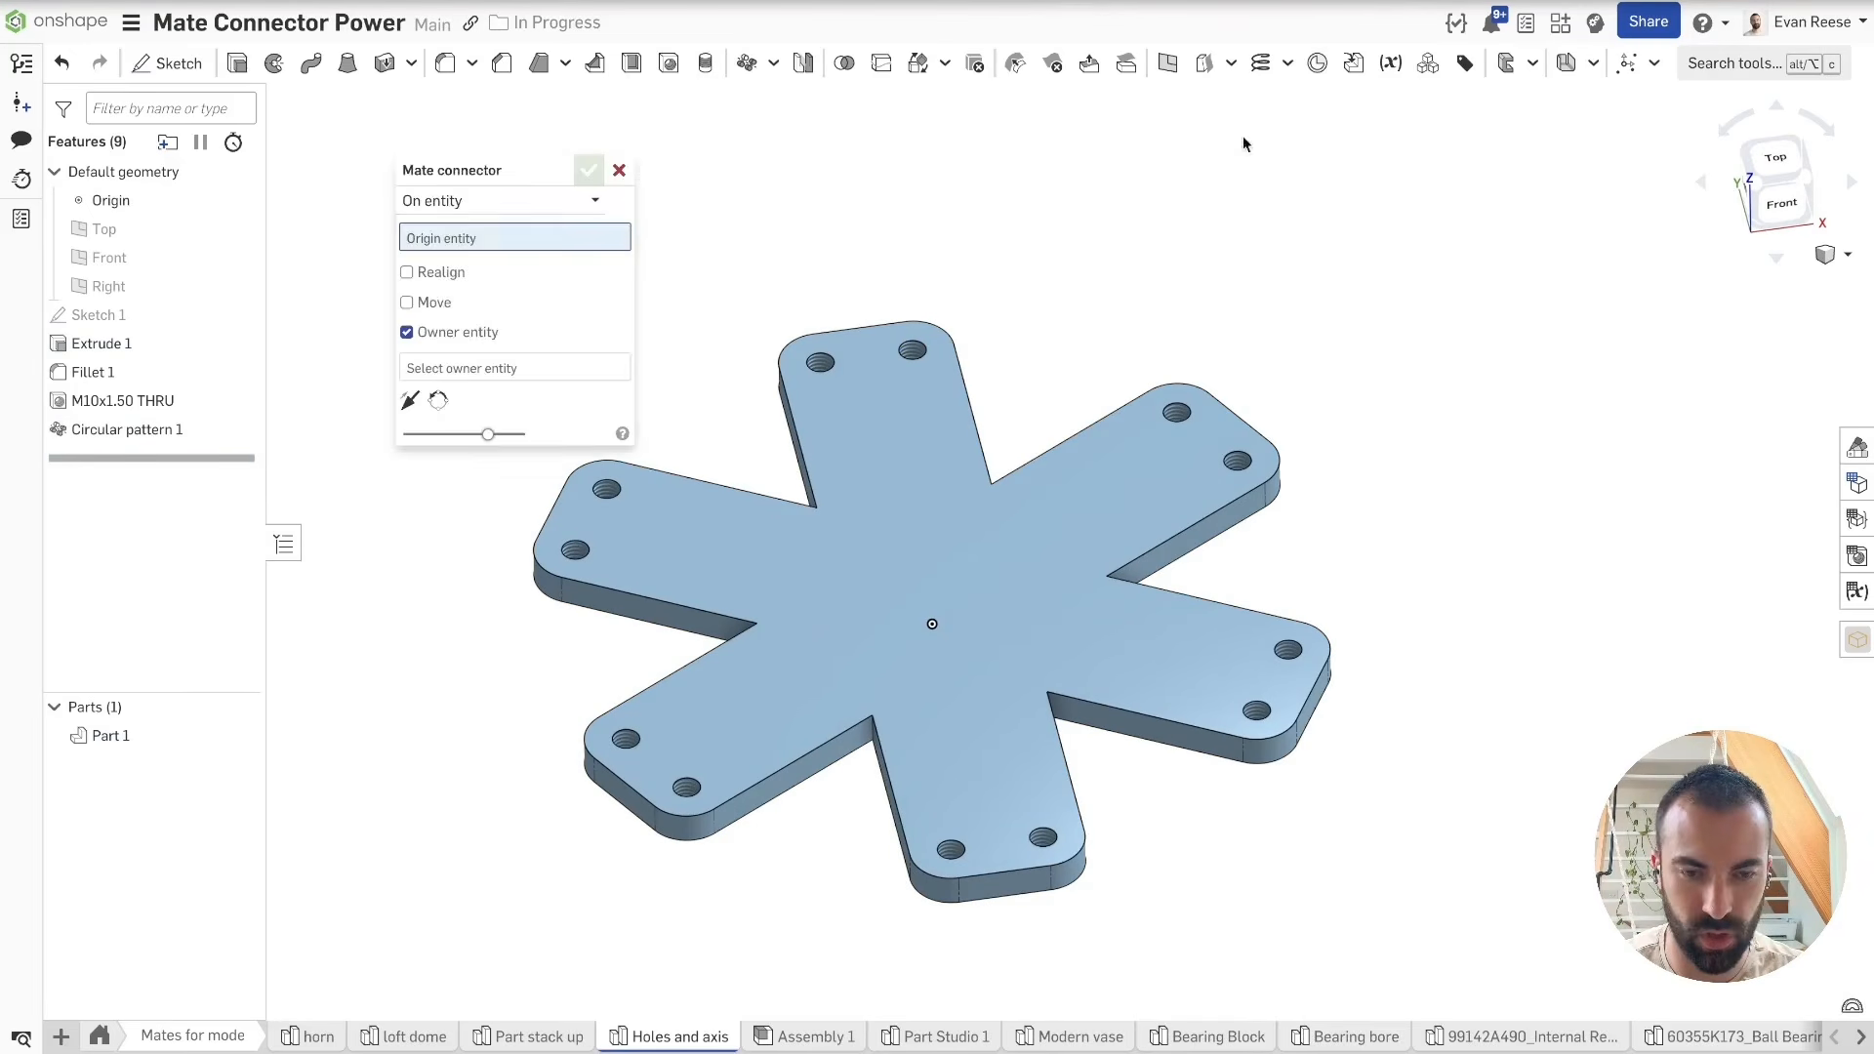
{"action": "left_click", "coordinate": [830, 373]}
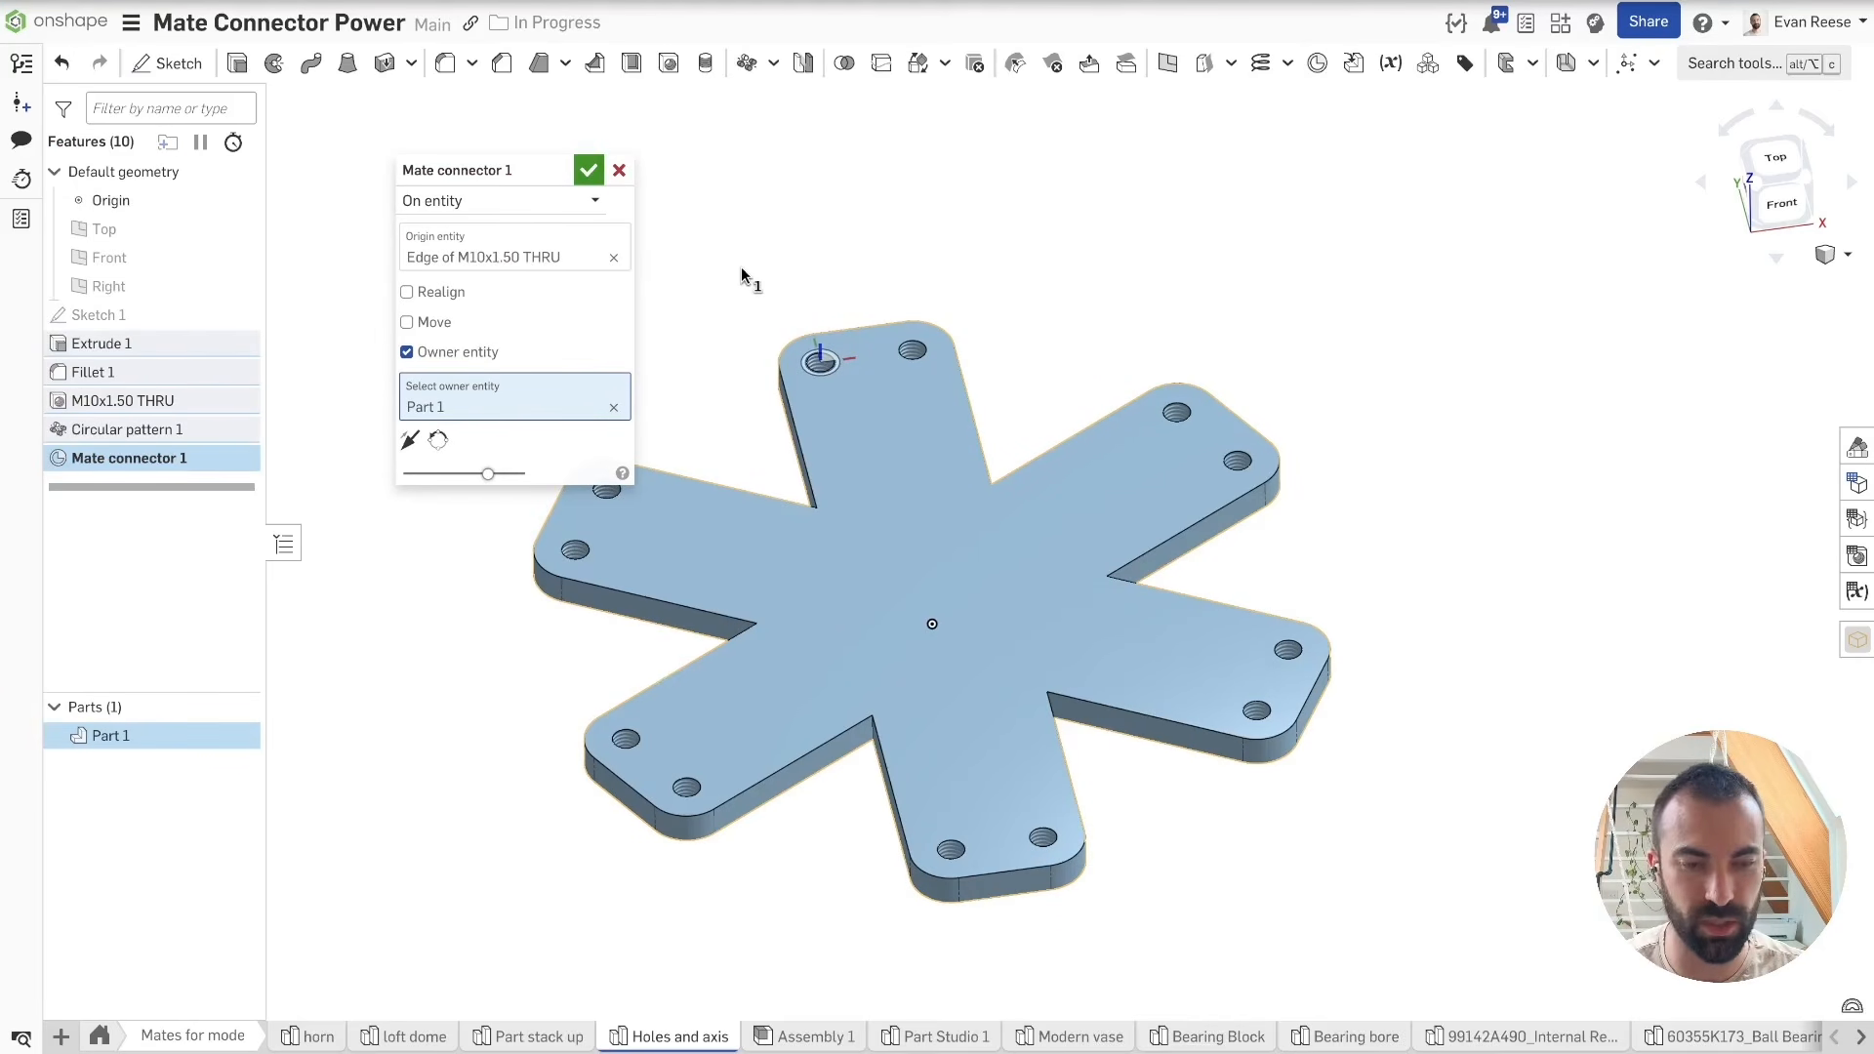
{"action": "key", "text": "shift+Return"}
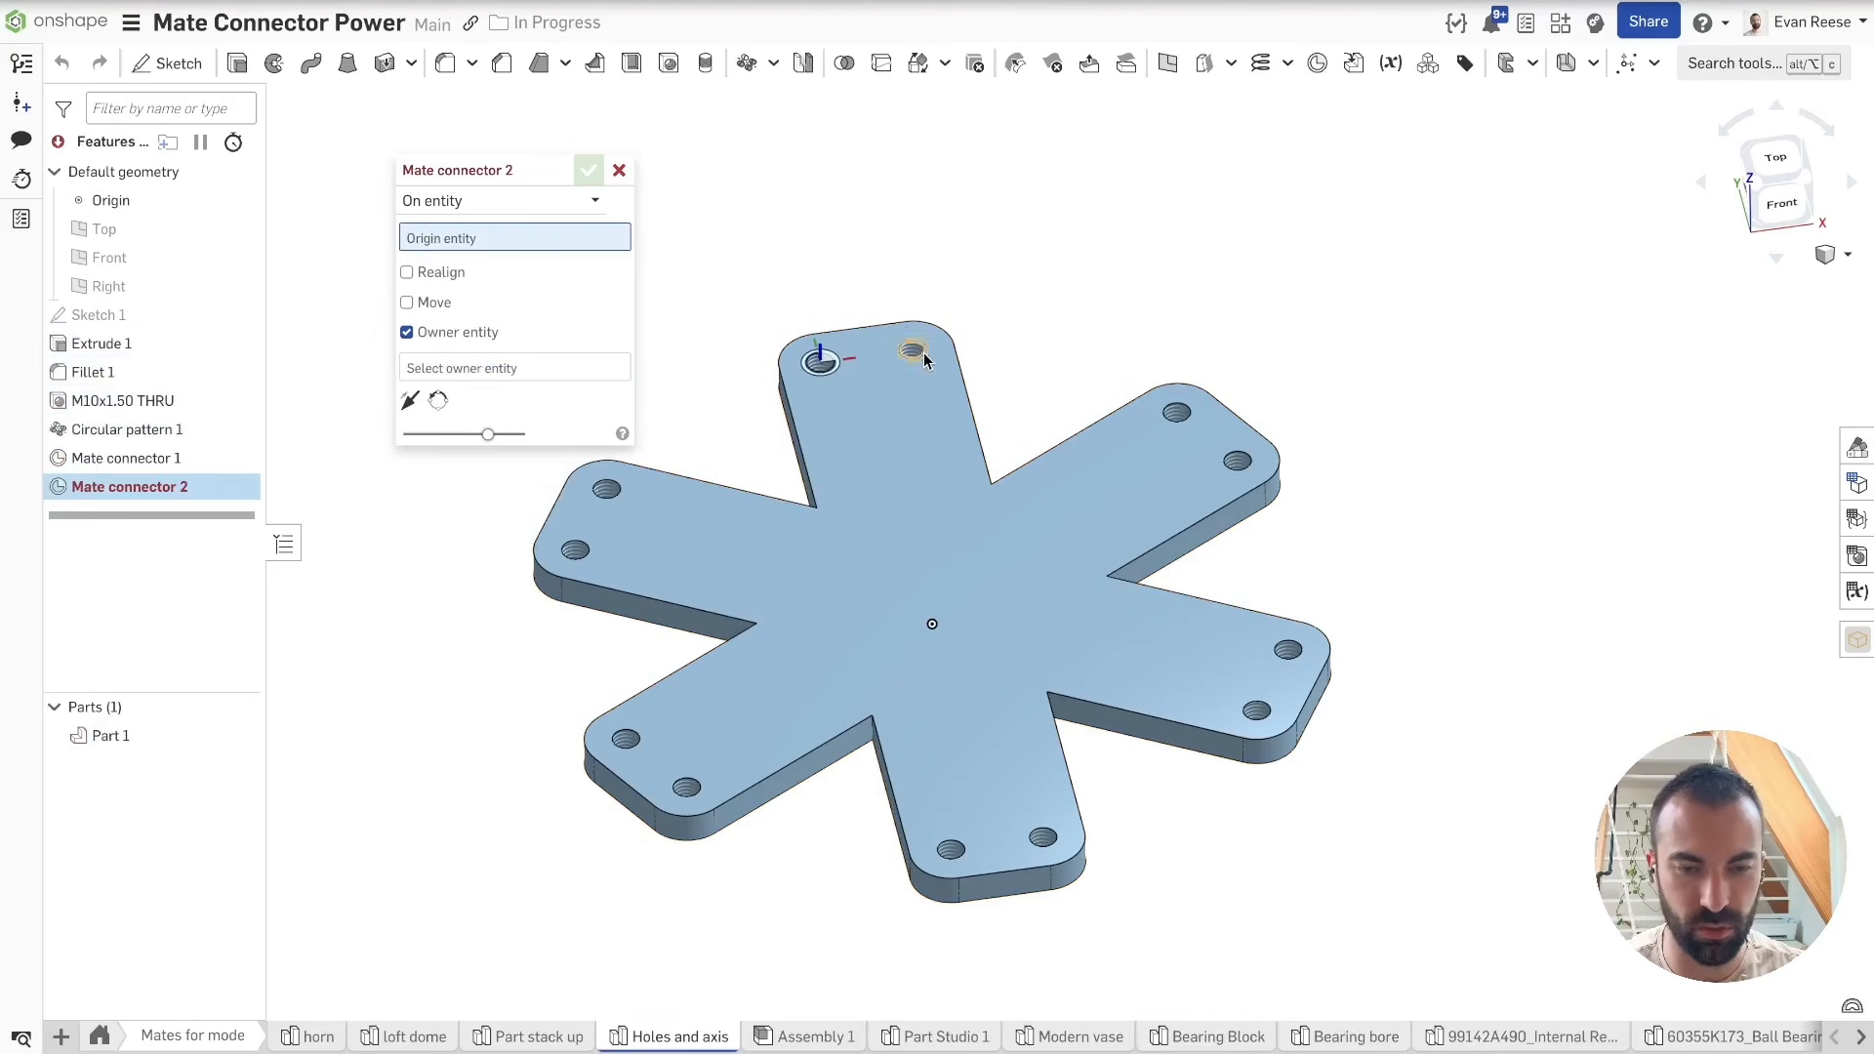
{"action": "left_click", "coordinate": [925, 361]}
{"action": "left_click", "coordinate": [589, 173]}
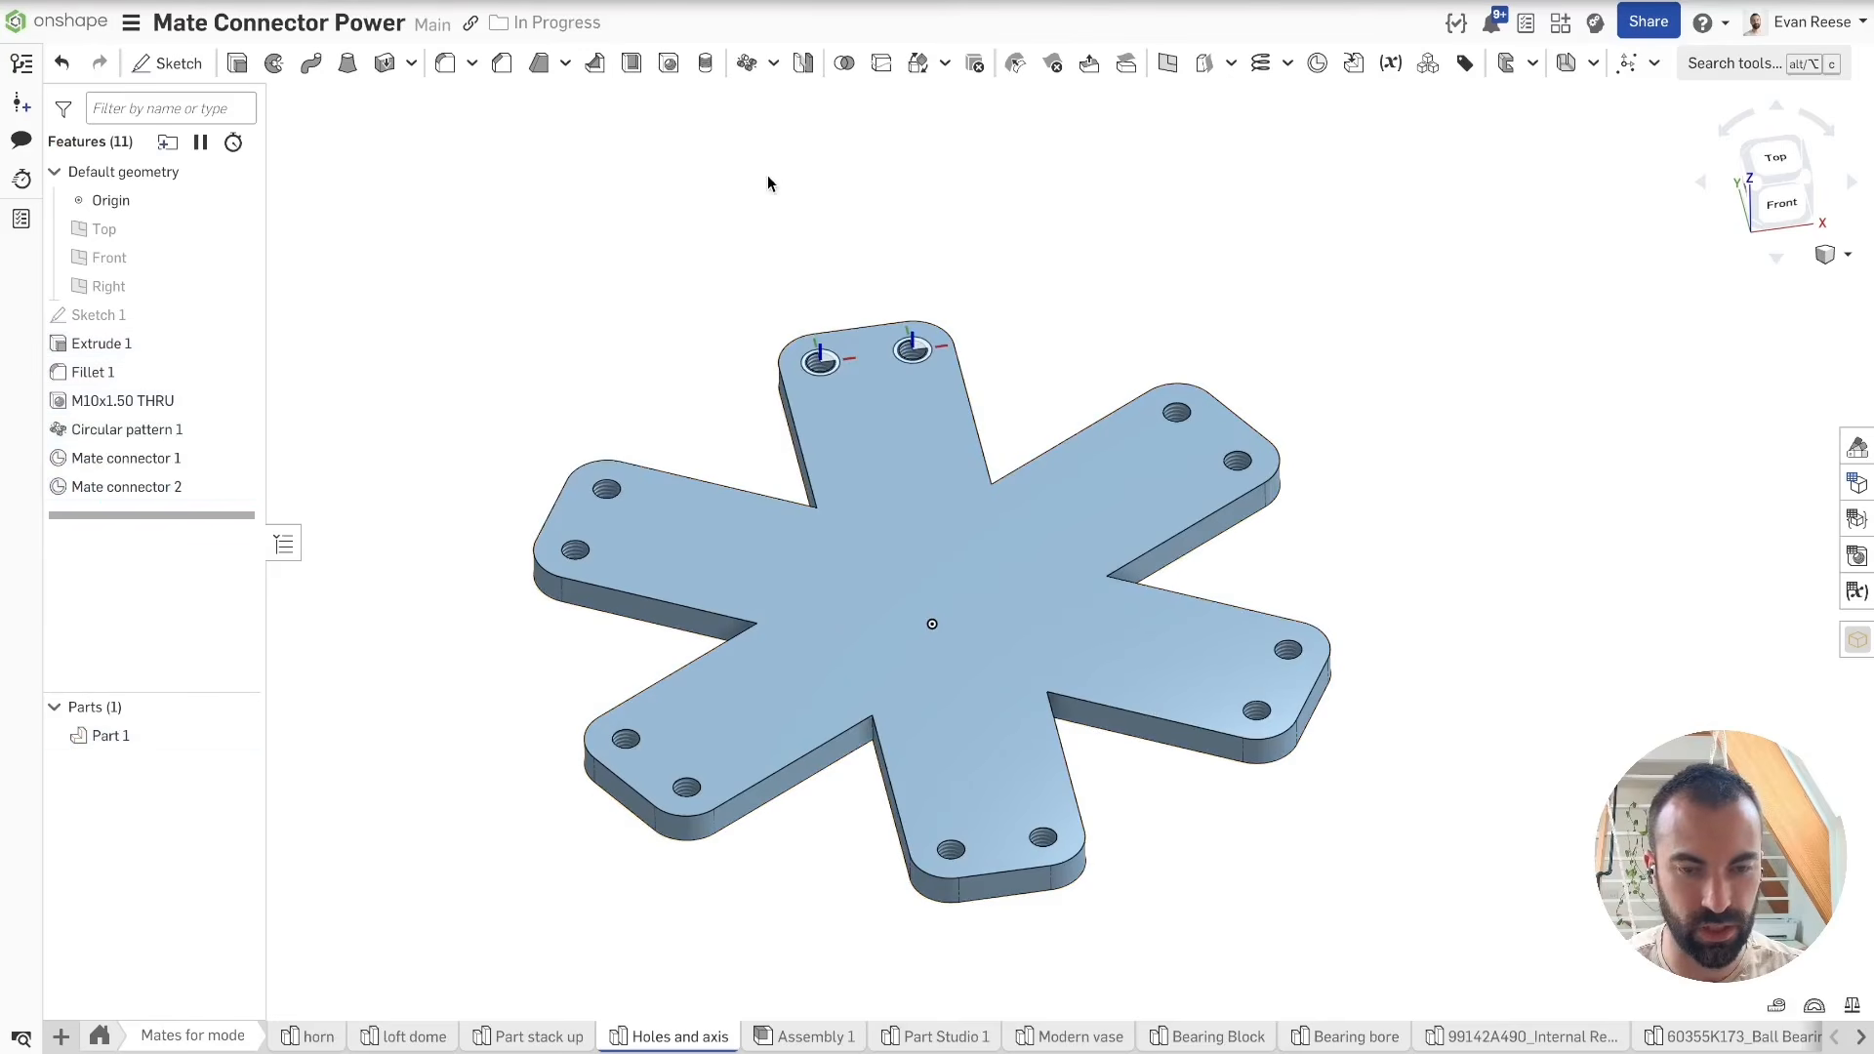
Step: Circular-pattern the two rear-arm mate connectors in 6 equally spaced instances over 360 deg about a mate connector at the plate's centre
{"action": "key", "text": "alt+c"}
{"action": "type", "text": "cir"}
{"action": "key", "text": "Return"}
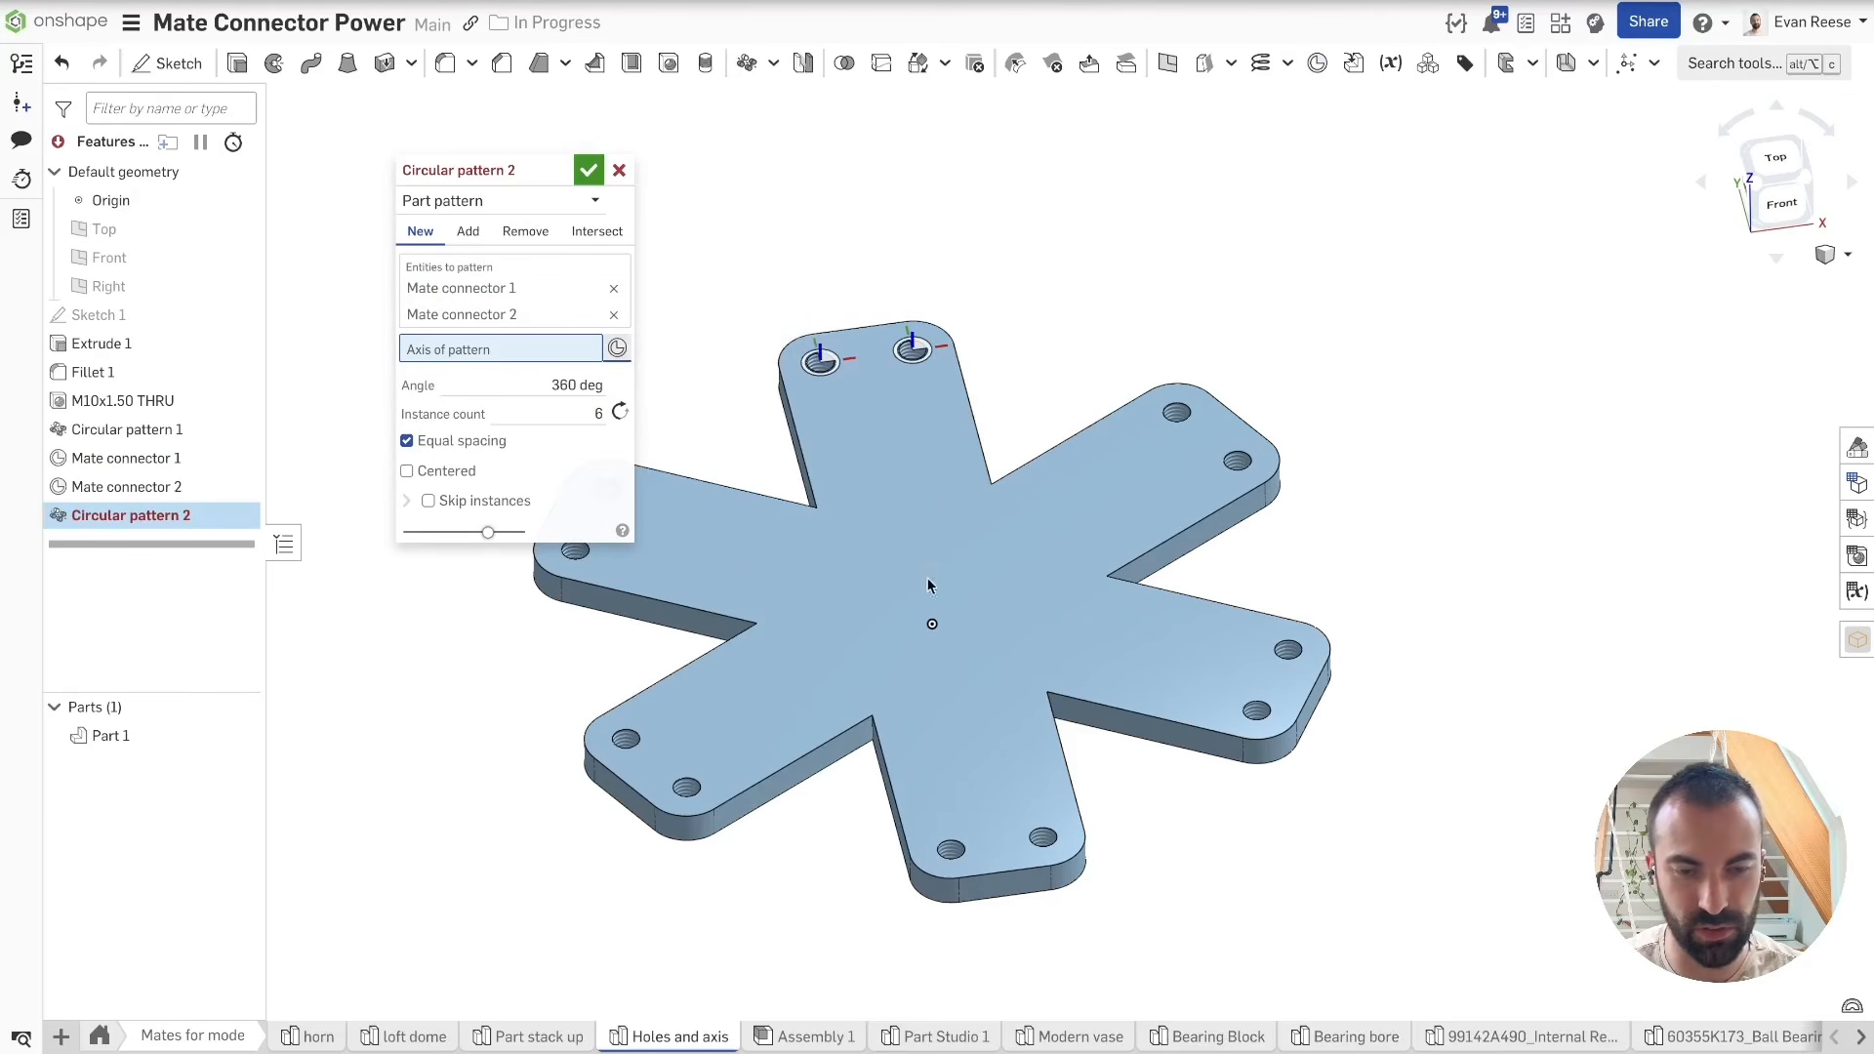
{"action": "left_click", "coordinate": [933, 626]}
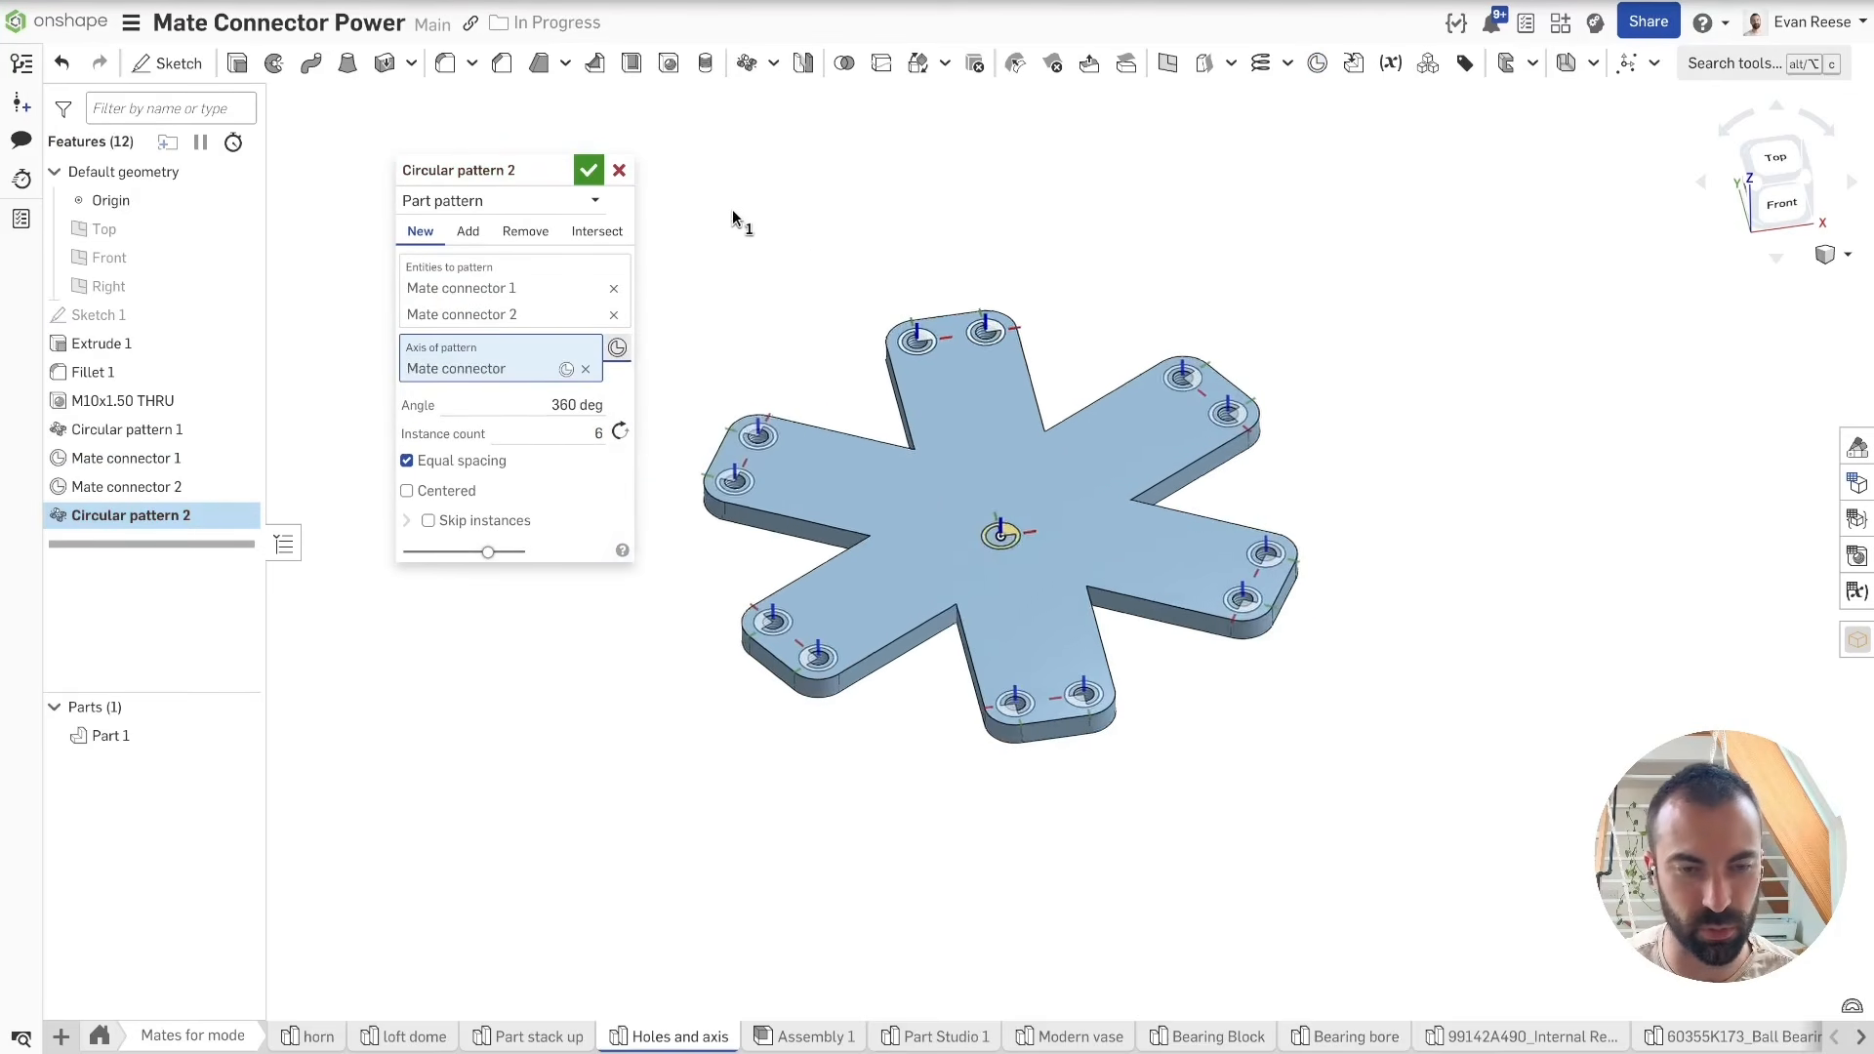
{"action": "left_click", "coordinate": [589, 174]}
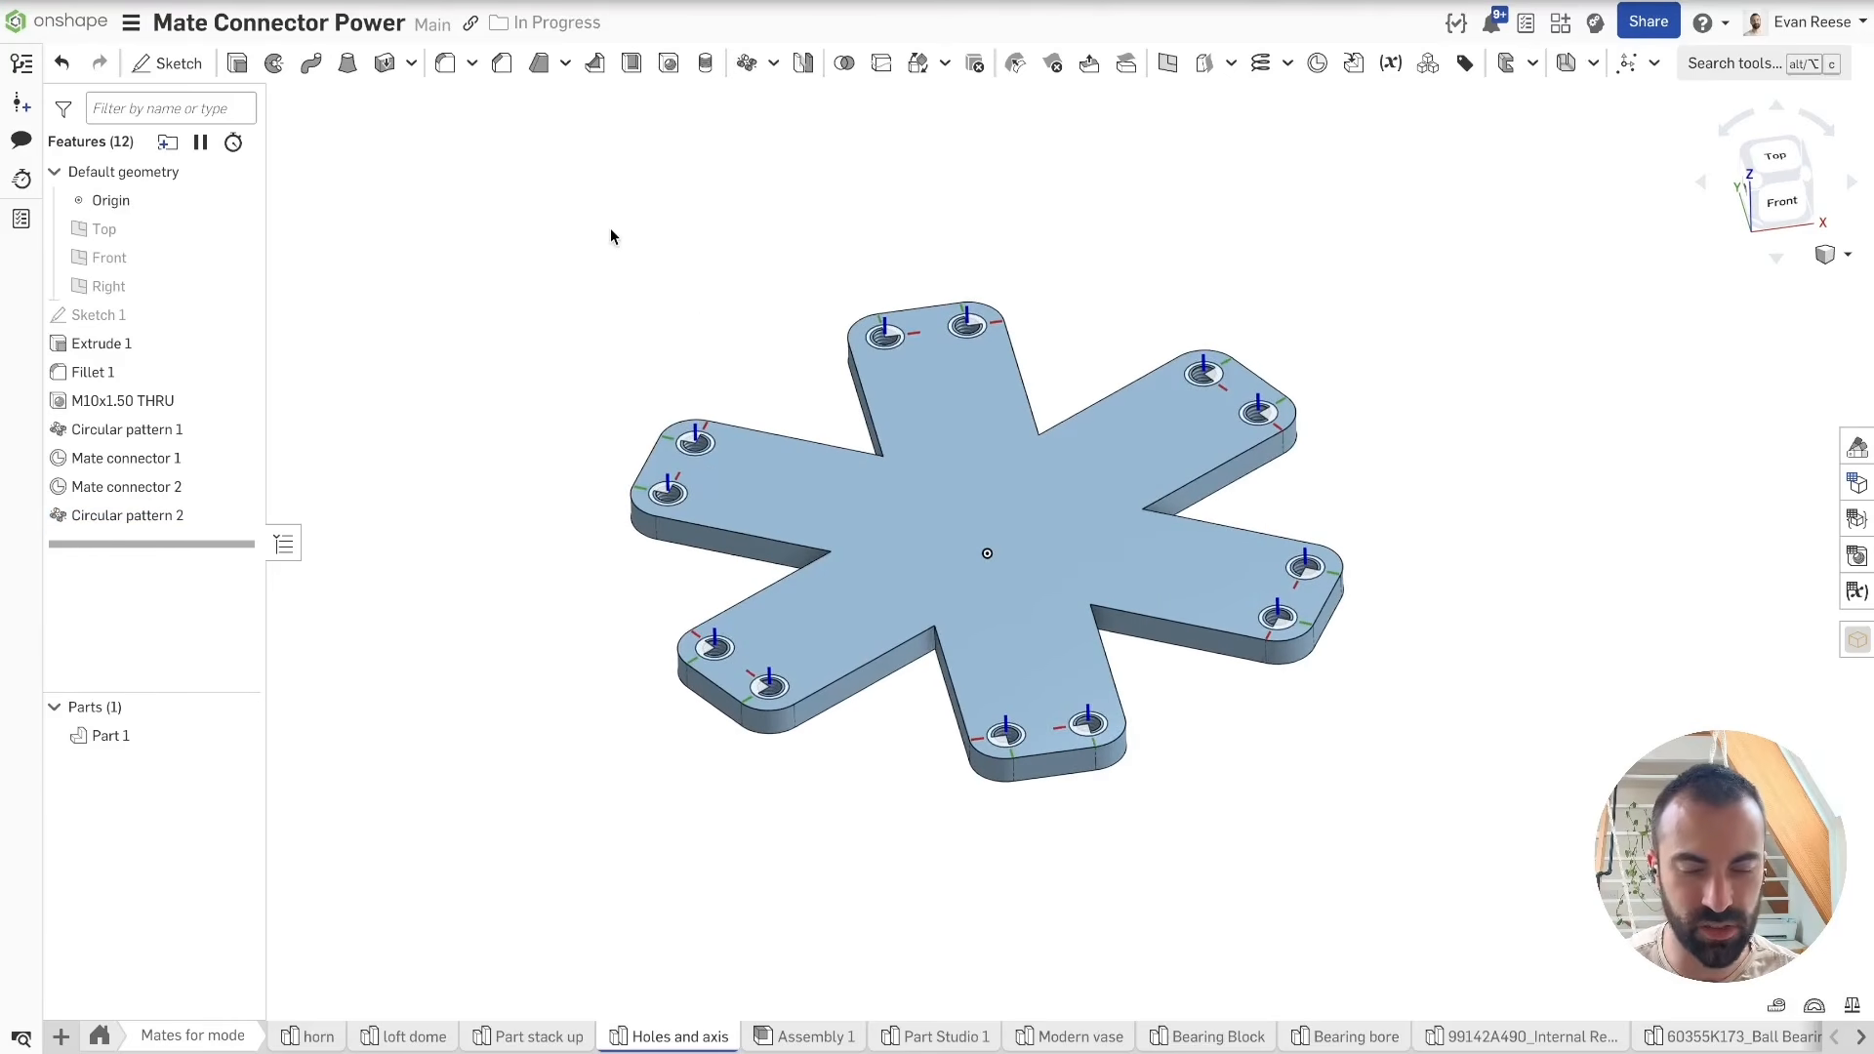
Step: Chamfer the upper edges around the rear arm of the plate
{"action": "right_click_drag", "start_coordinate": [611, 236], "coordinate": [993, 632]}
{"action": "scroll", "coordinate": [1151, 640], "scroll_direction": "up", "scroll_amount": 6}
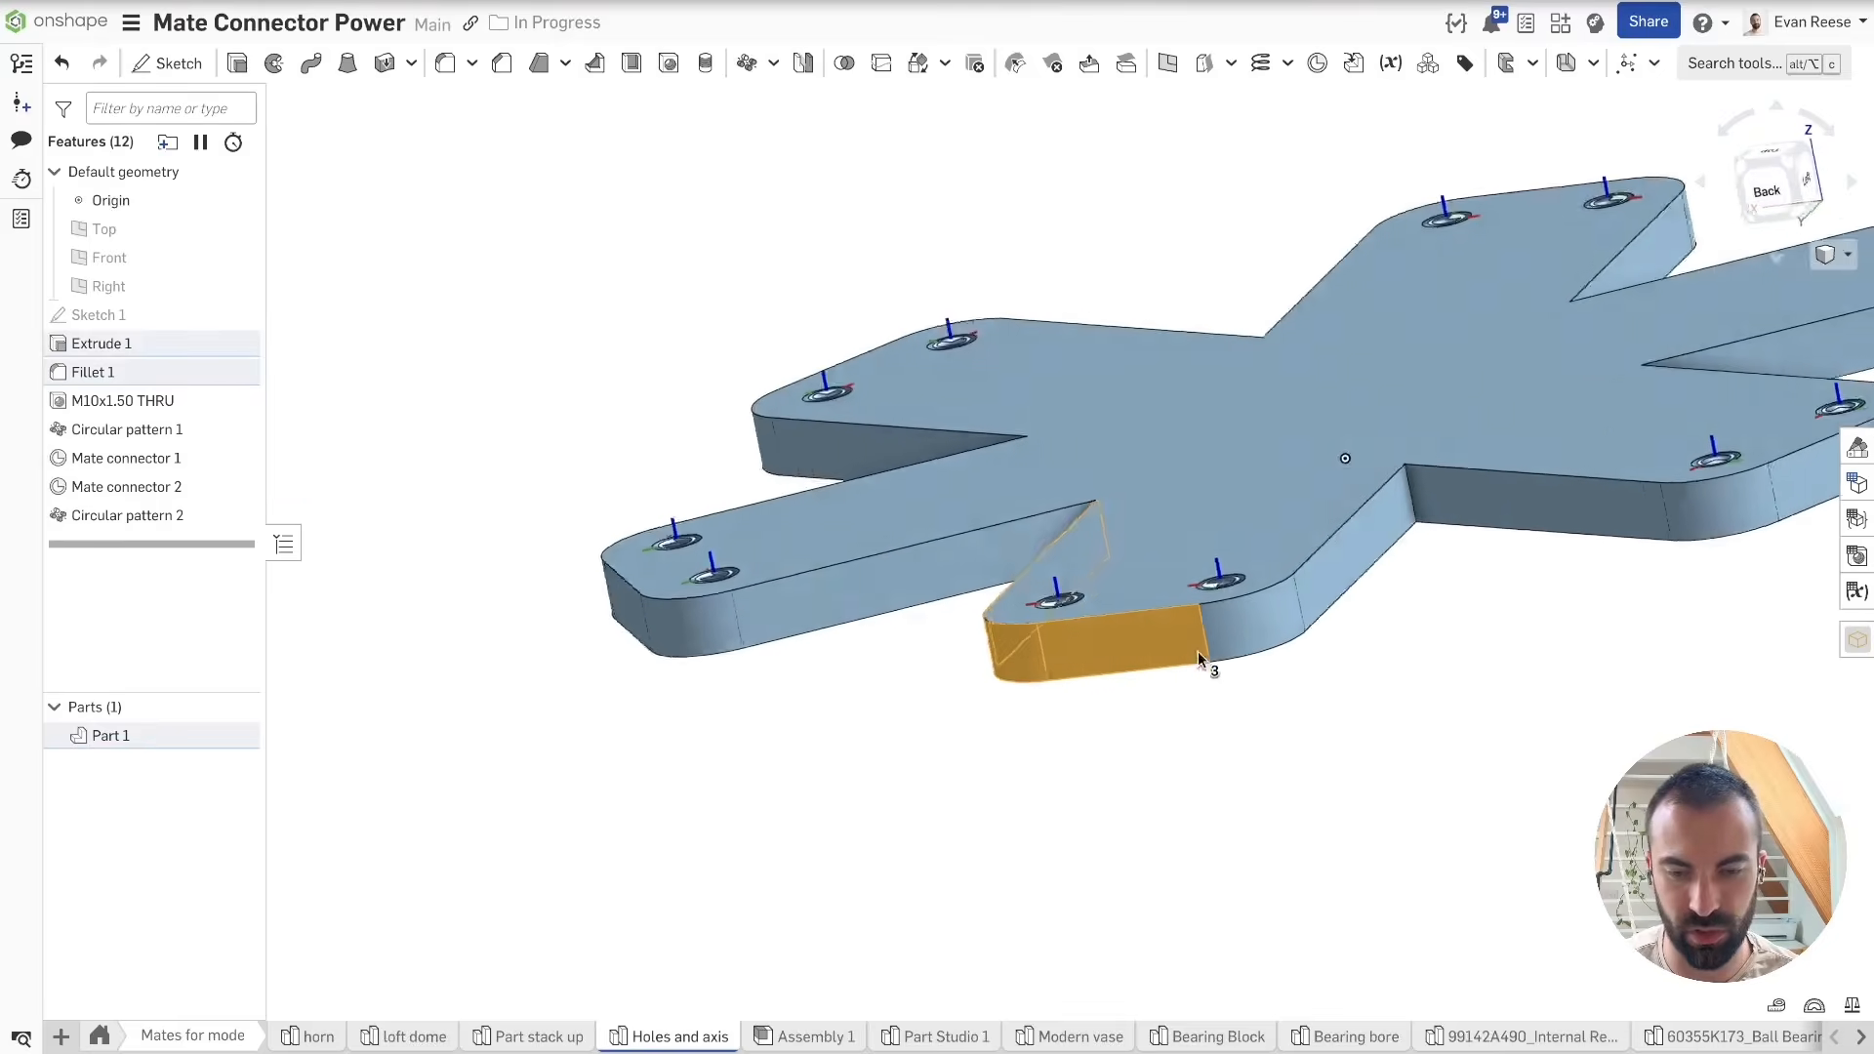
{"action": "left_click", "coordinate": [502, 64]}
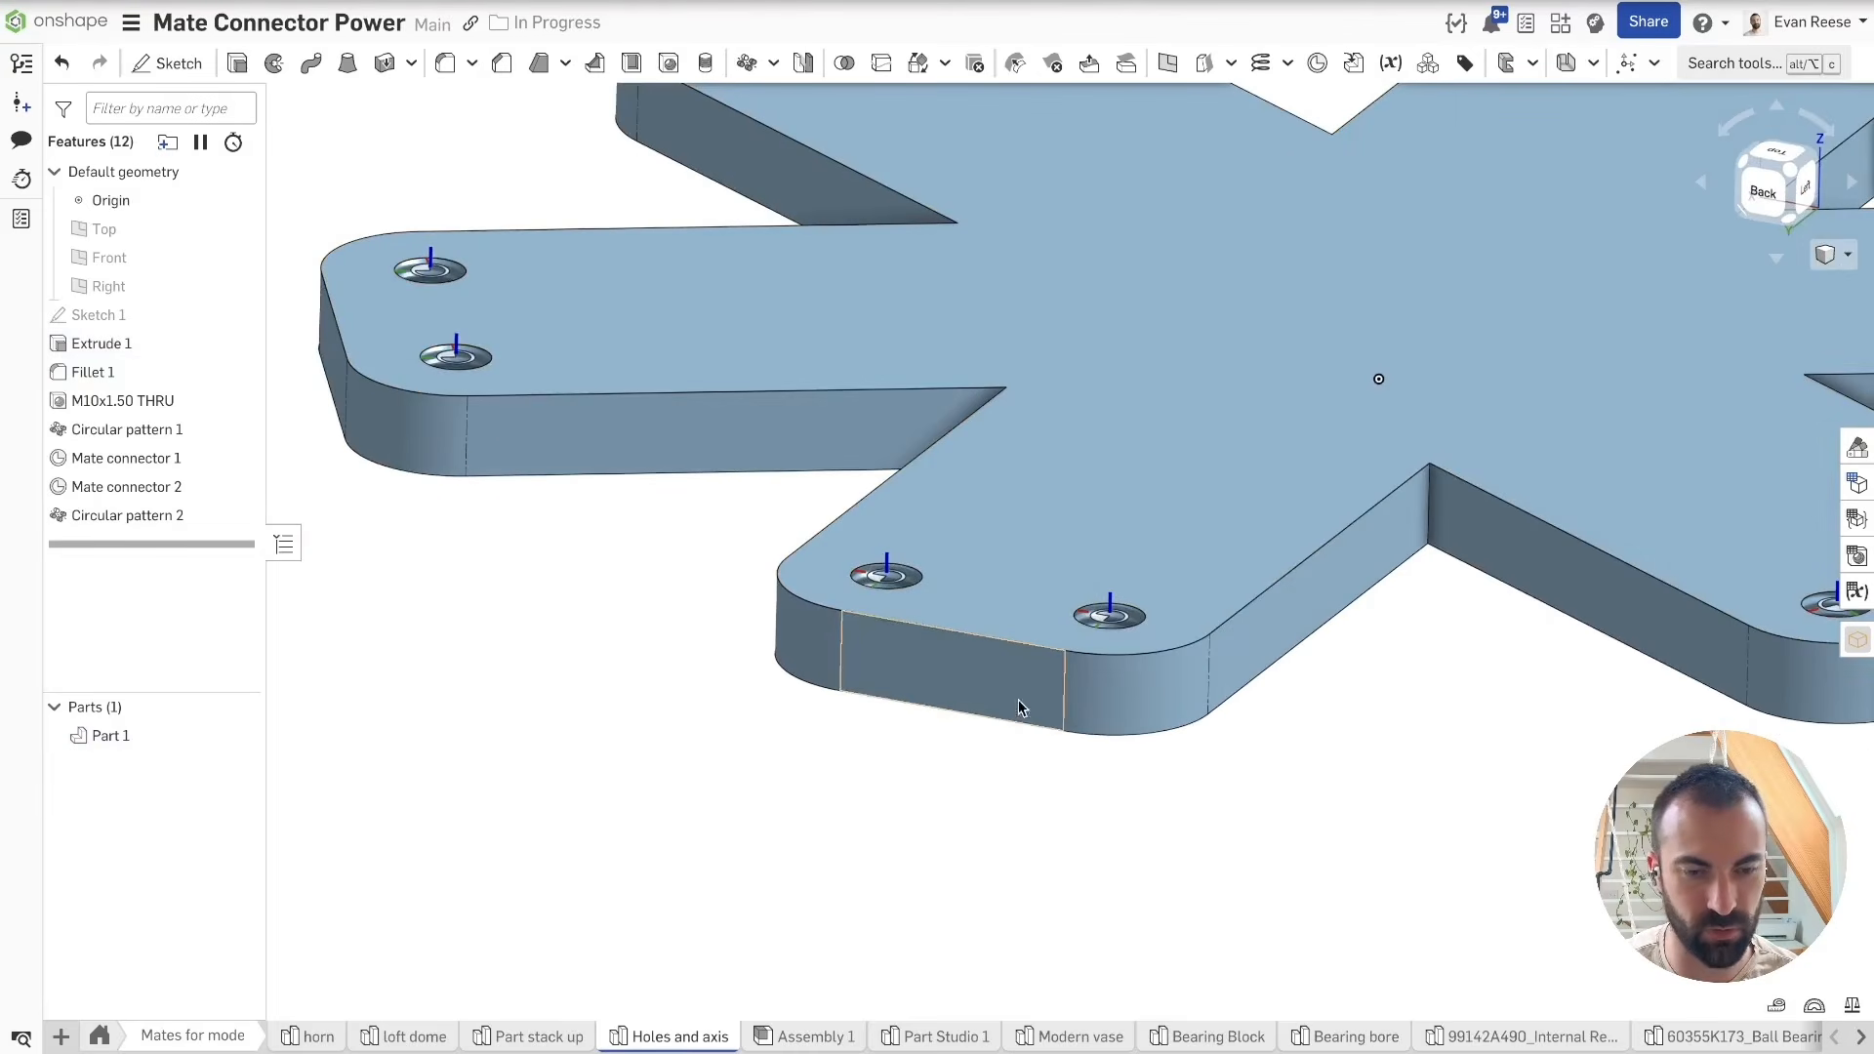
{"action": "left_click", "coordinate": [934, 636]}
{"action": "left_click", "coordinate": [590, 174]}
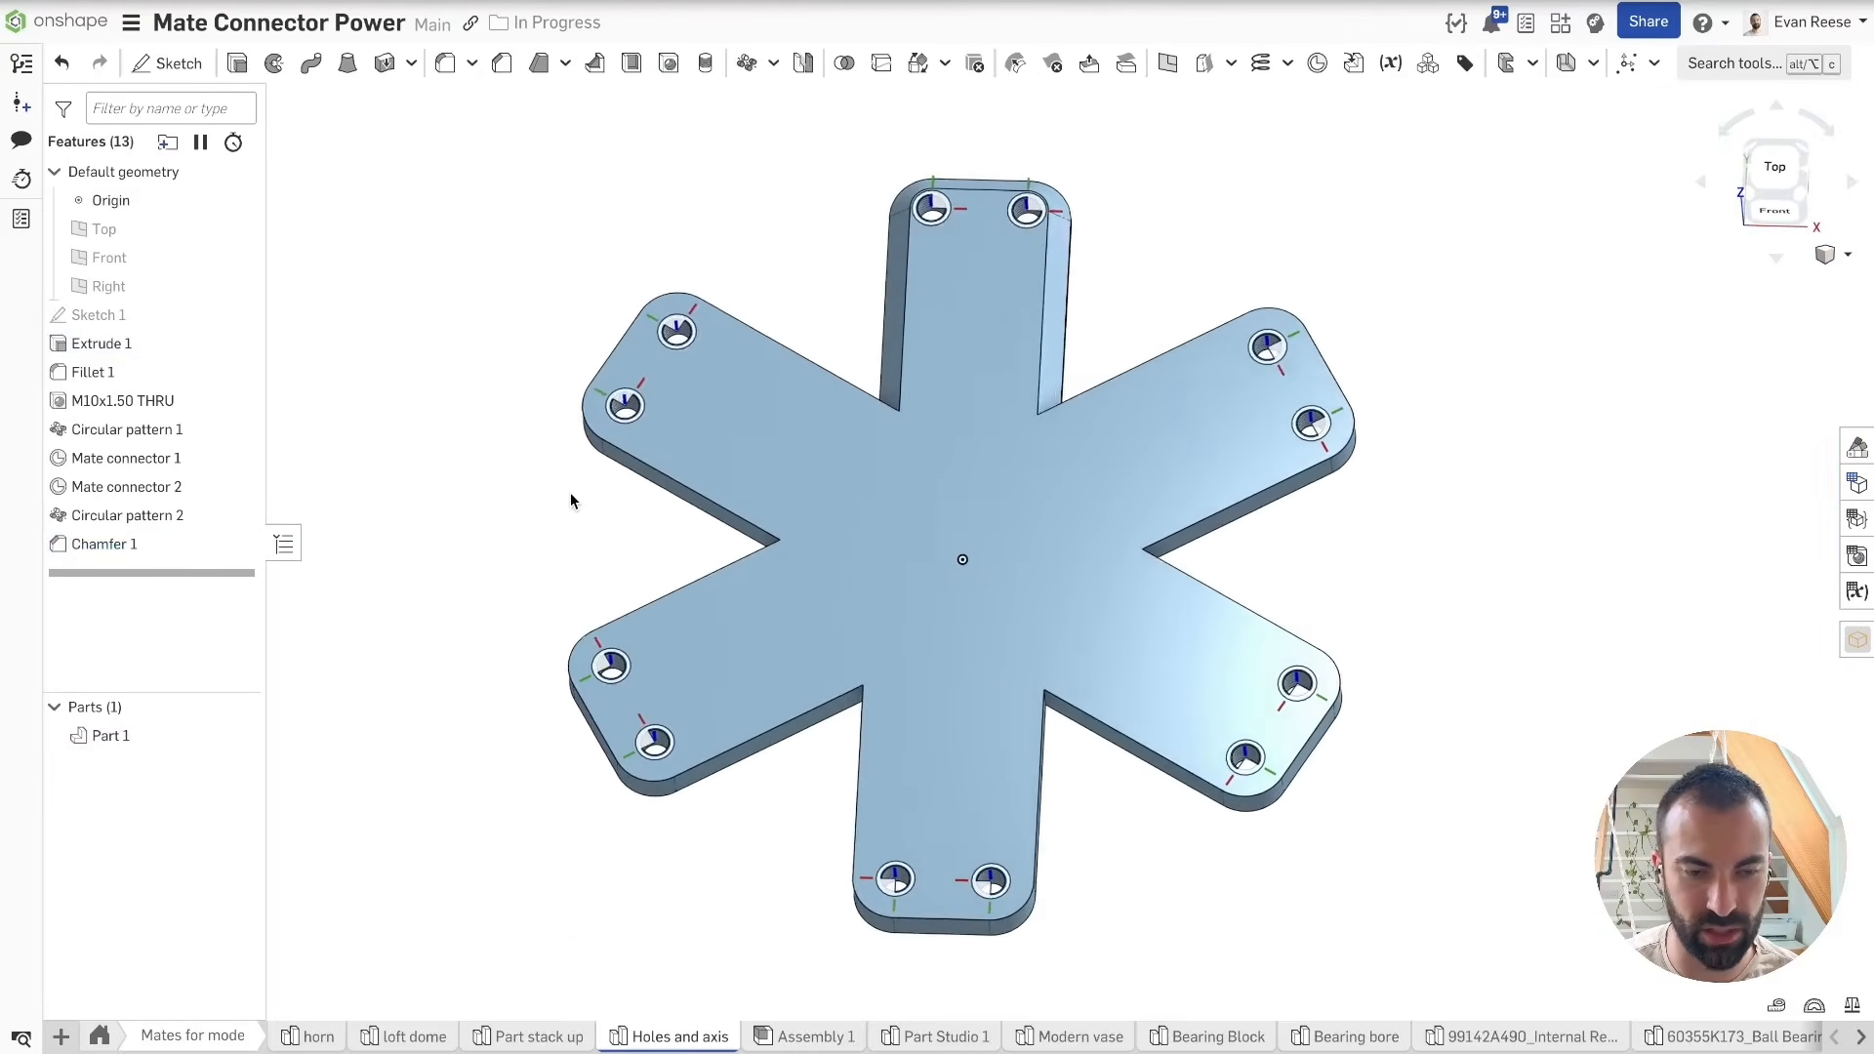
Step: In Assembly 1, fasten Part 1 to the assembly origin by the patterned plate's mate connector at the chamfered arm's outer hole
{"action": "left_click", "coordinate": [932, 1037]}
{"action": "left_click", "coordinate": [811, 1037]}
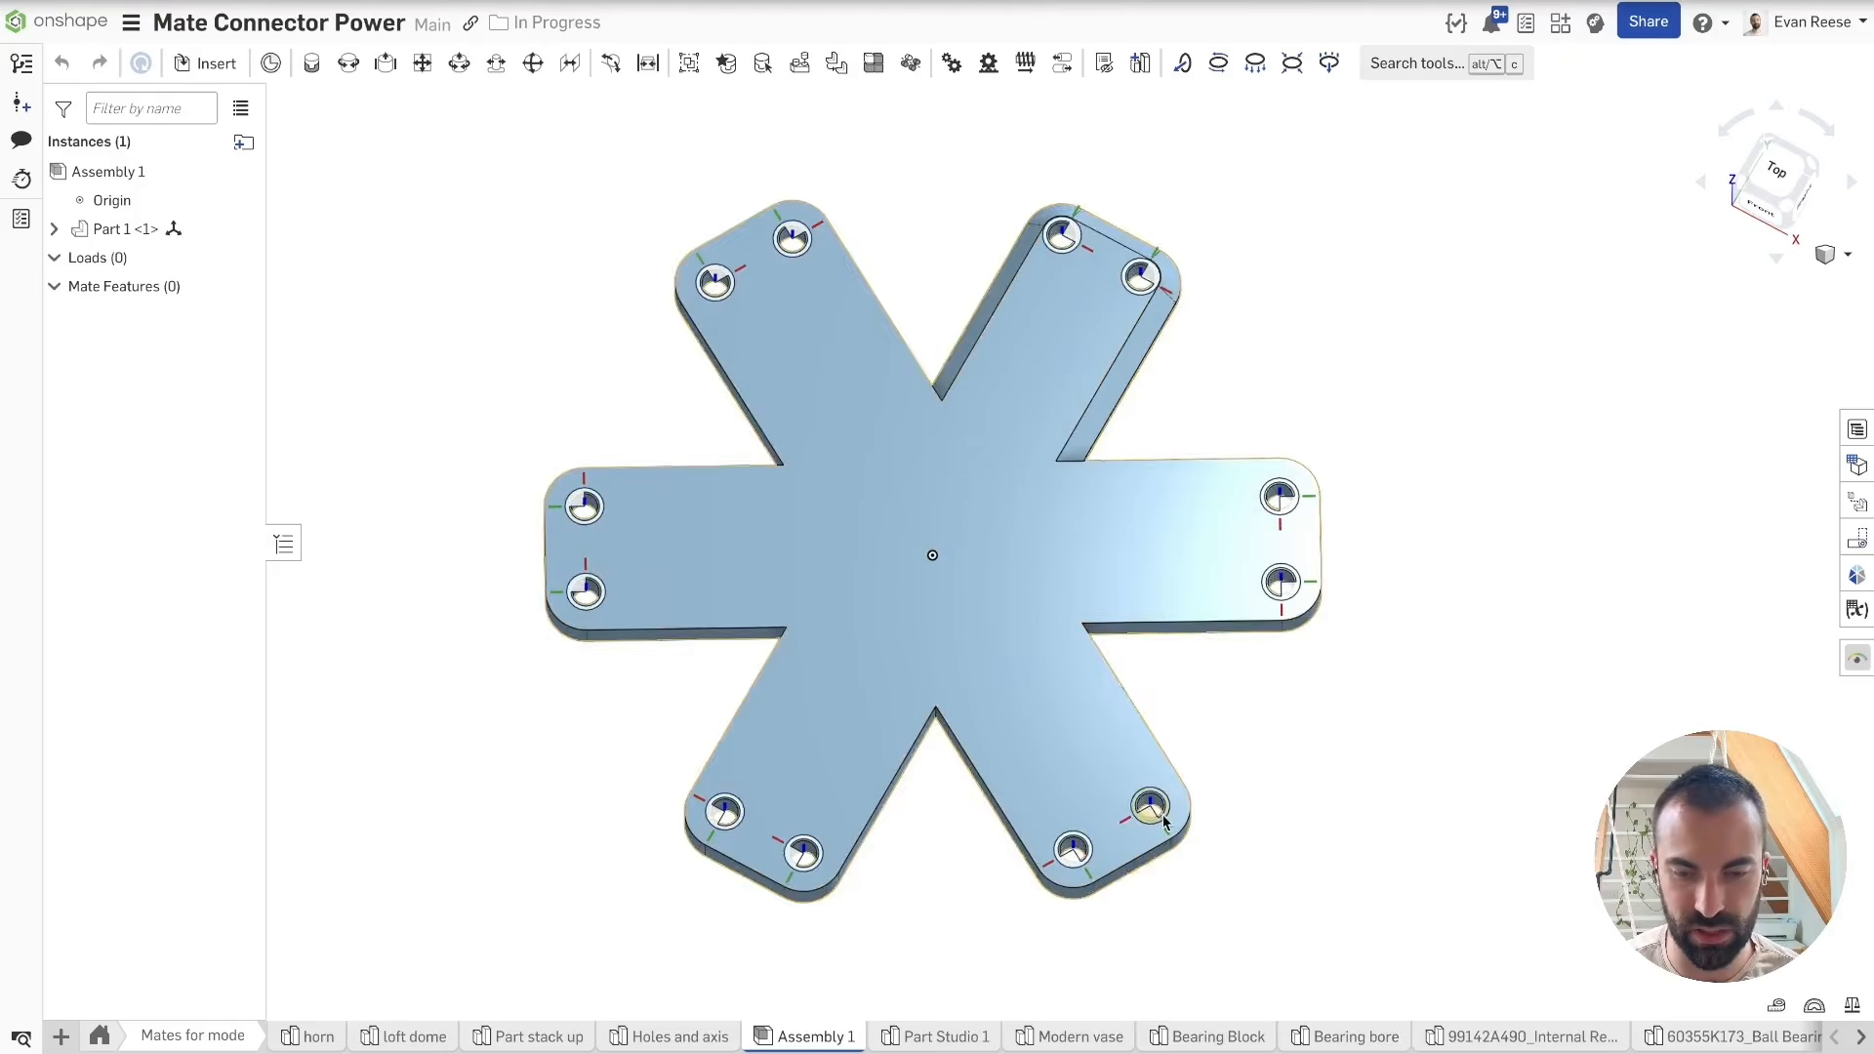
{"action": "left_click_drag", "start_coordinate": [914, 578], "coordinate": [477, 505]}
{"action": "left_click", "coordinate": [311, 62]}
{"action": "left_click", "coordinate": [810, 266]}
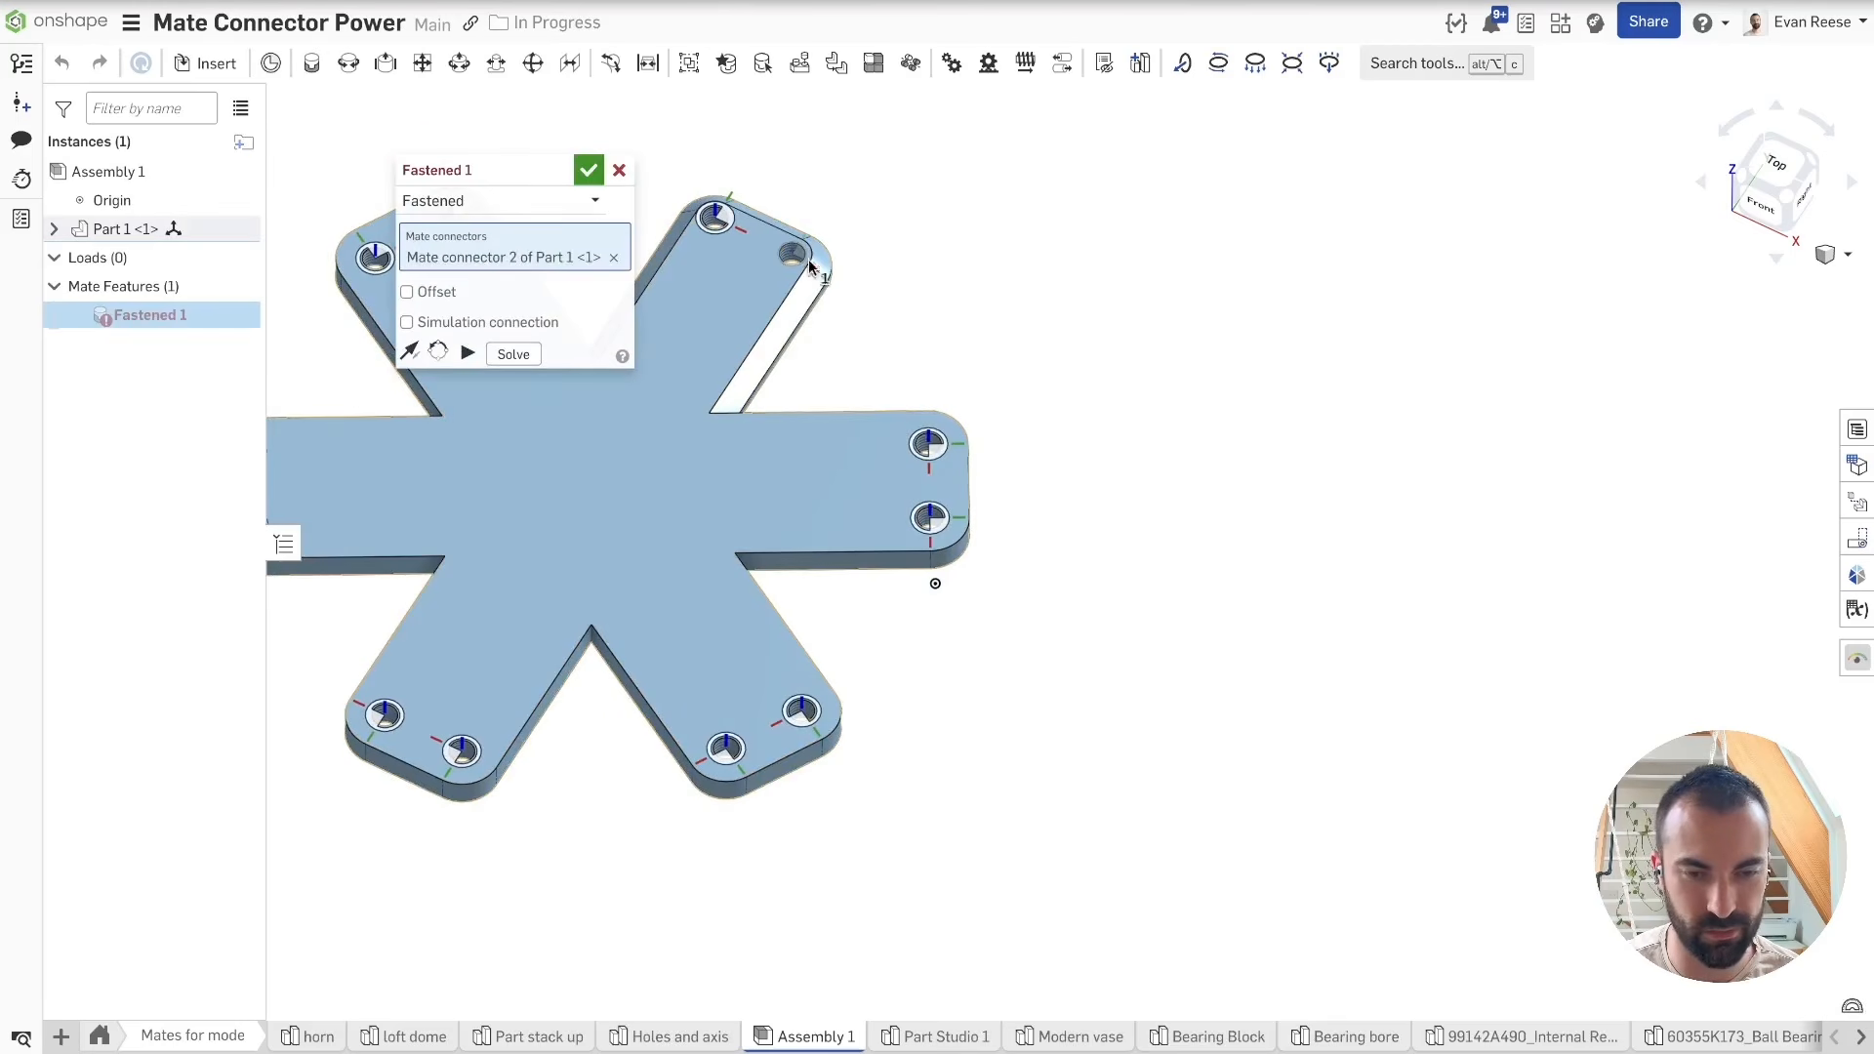
{"action": "left_click", "coordinate": [939, 587]}
{"action": "key", "text": "Return"}
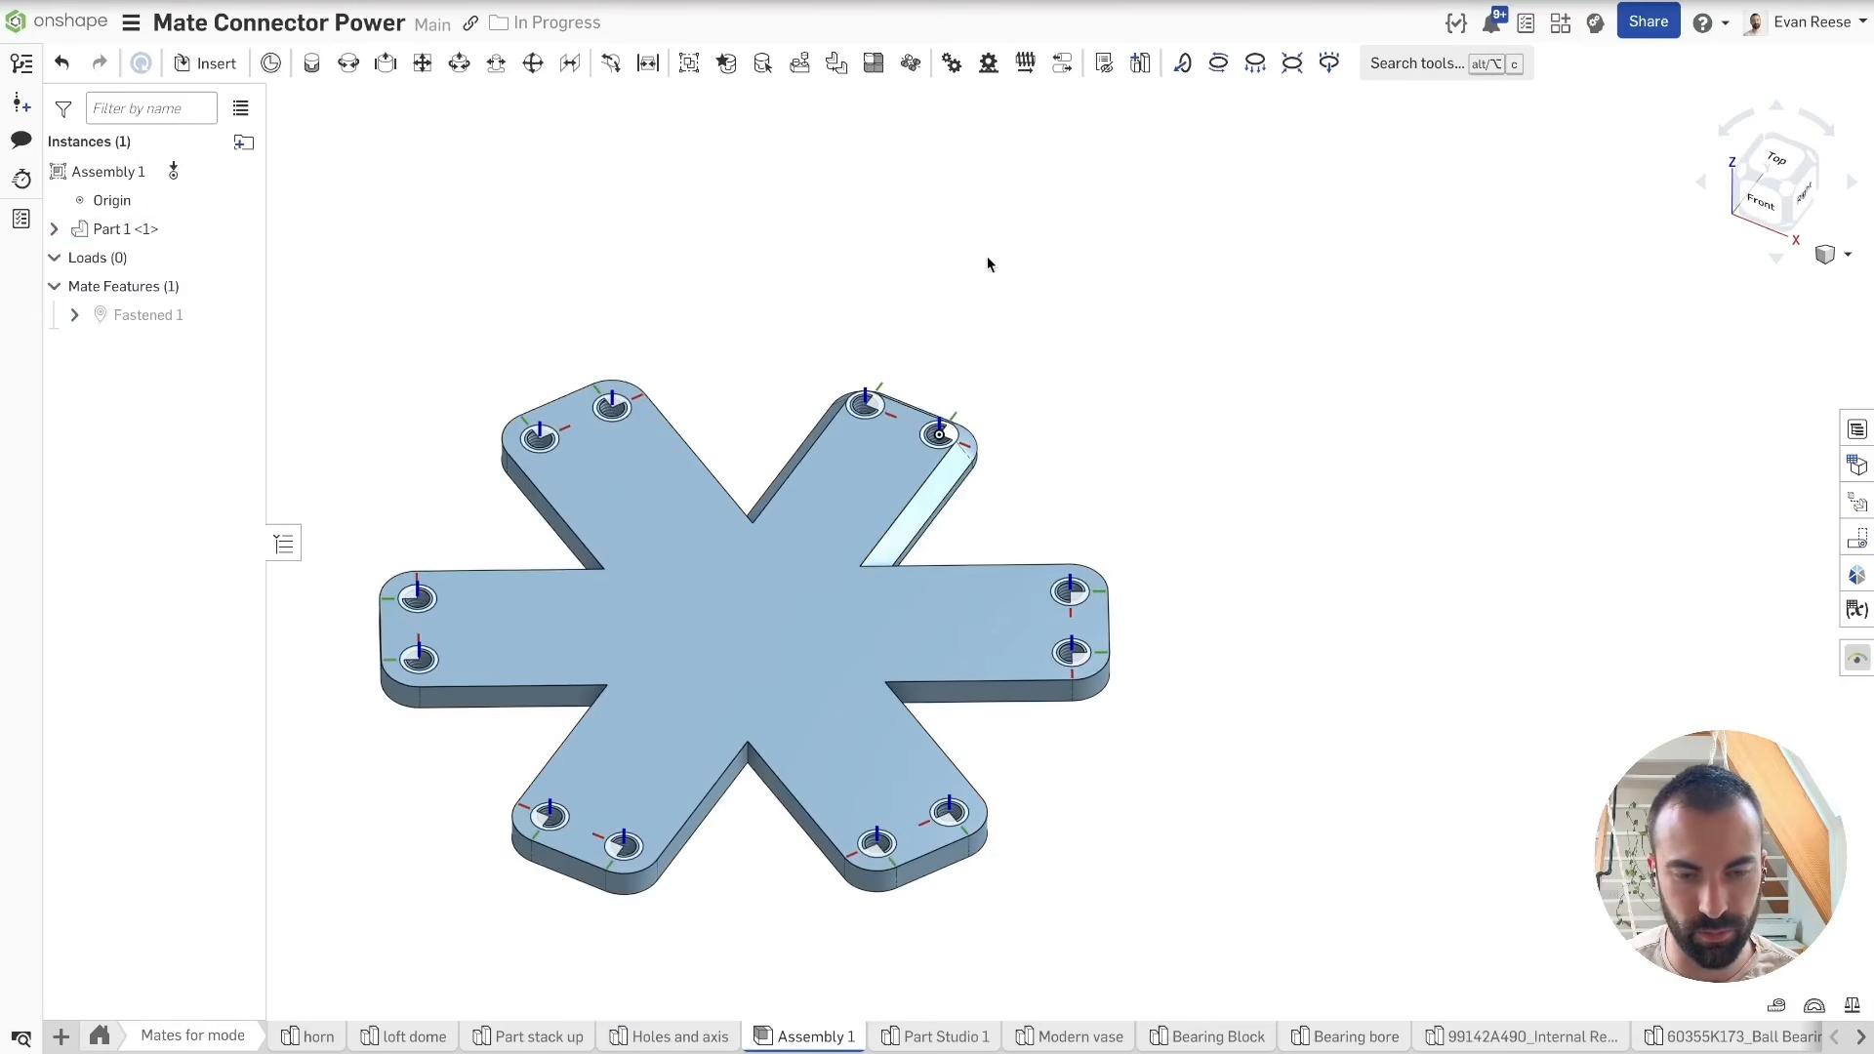
Step: Open Part Studio 1 and delete its existing derived feature, keeping the hexagon sketch
{"action": "left_click", "coordinate": [927, 1033]}
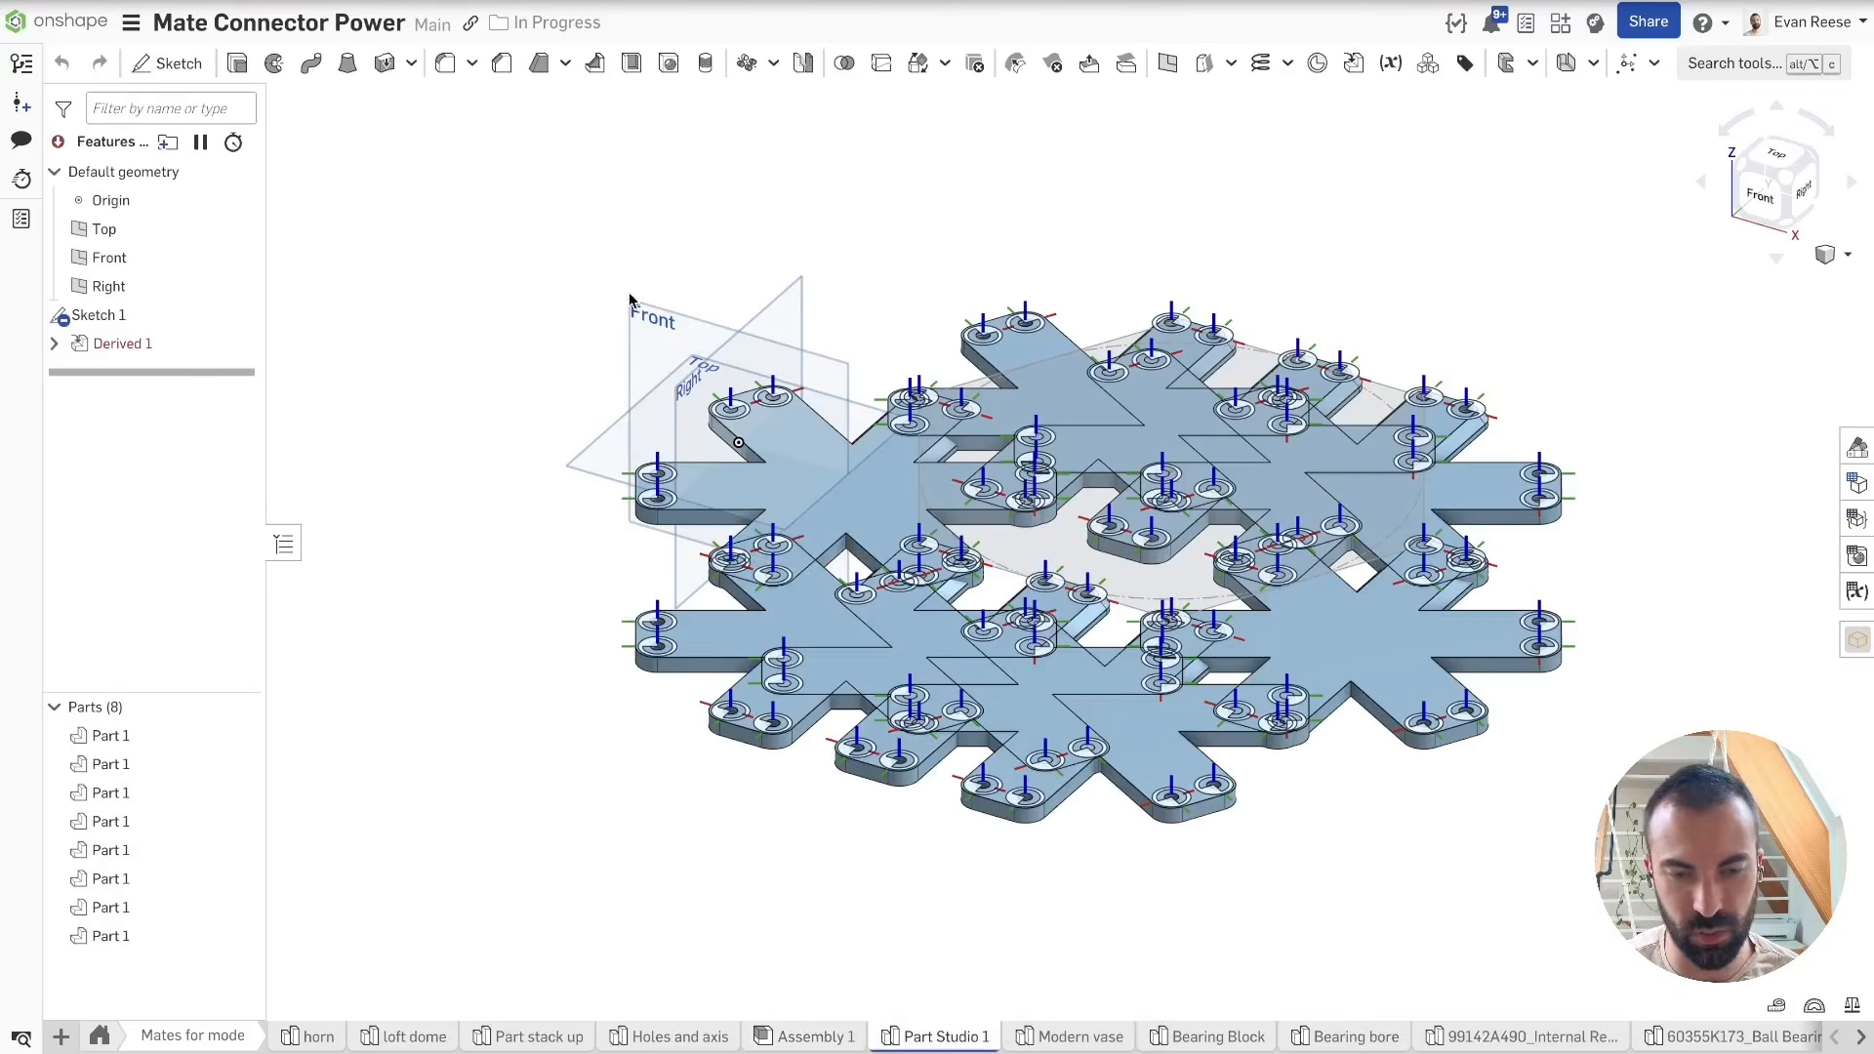
{"action": "left_click_drag", "start_coordinate": [115, 372], "coordinate": [110, 344]}
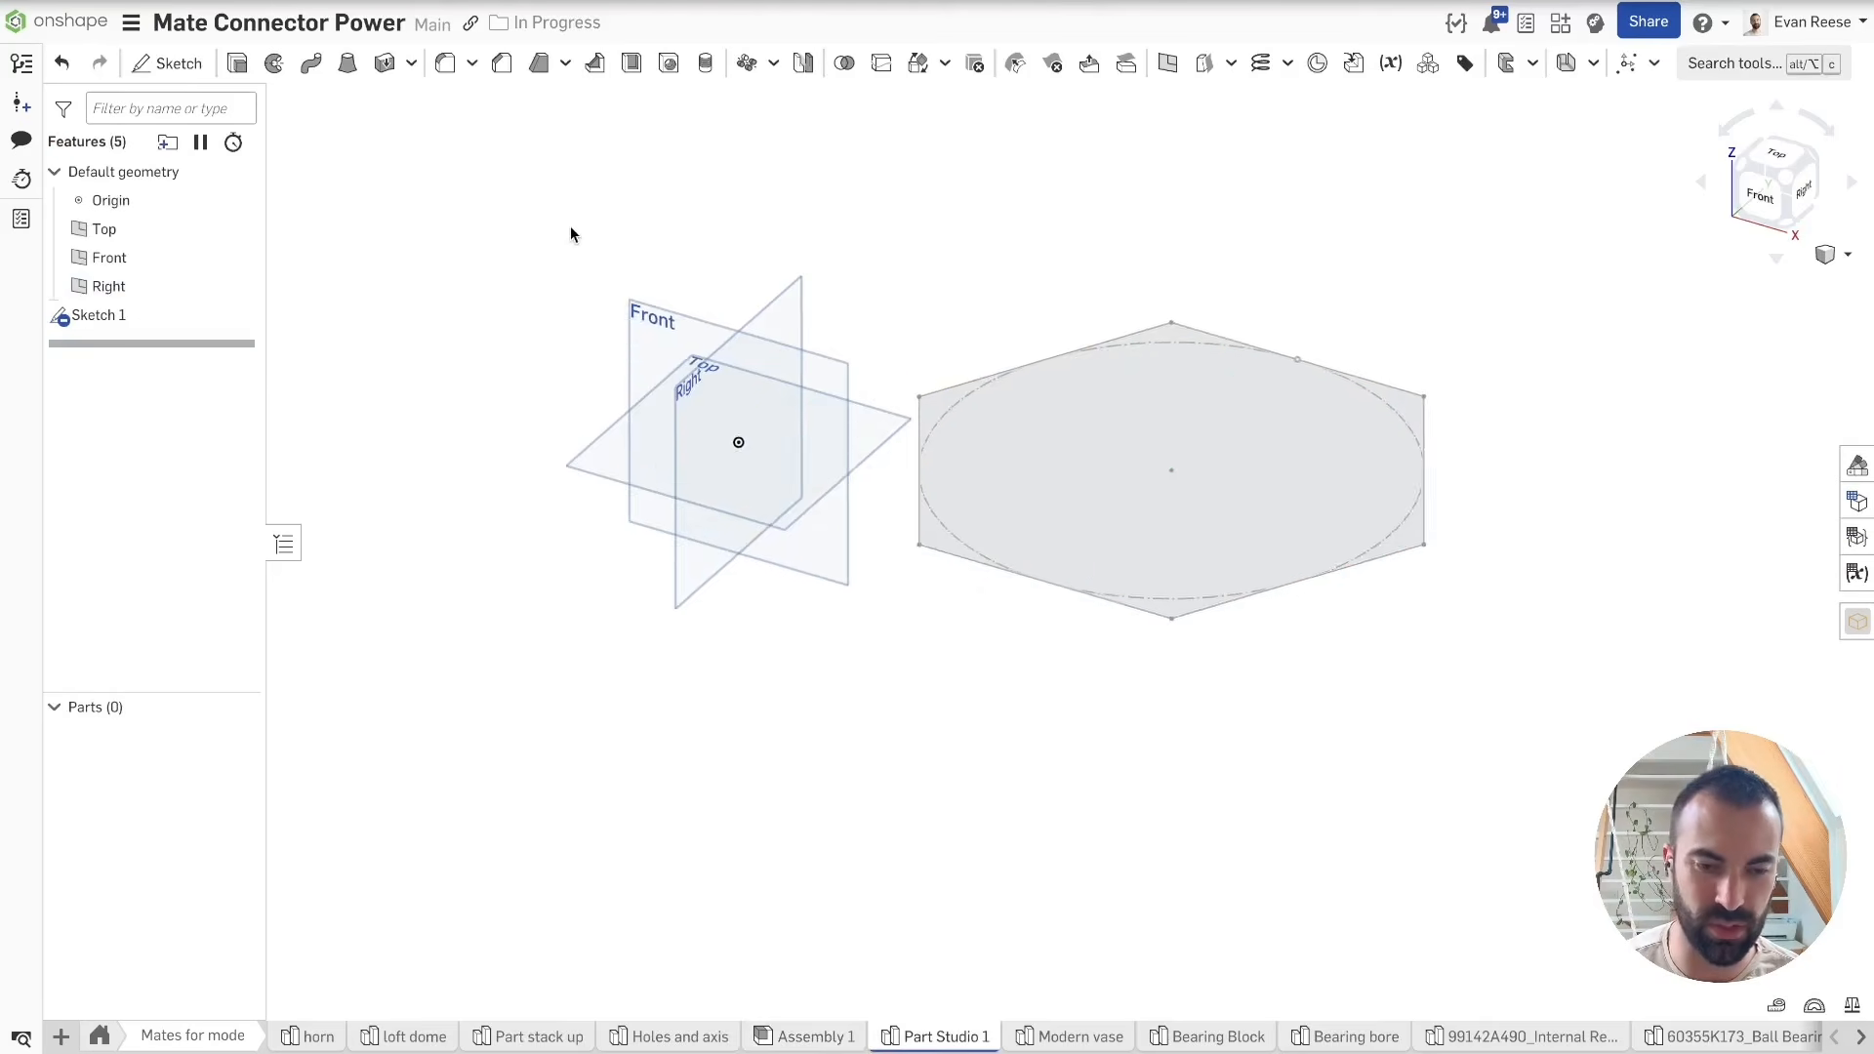
{"action": "right_click_drag", "start_coordinate": [571, 225], "coordinate": [601, 233]}
{"action": "scroll", "coordinate": [576, 240], "scroll_direction": "up", "scroll_amount": 3}
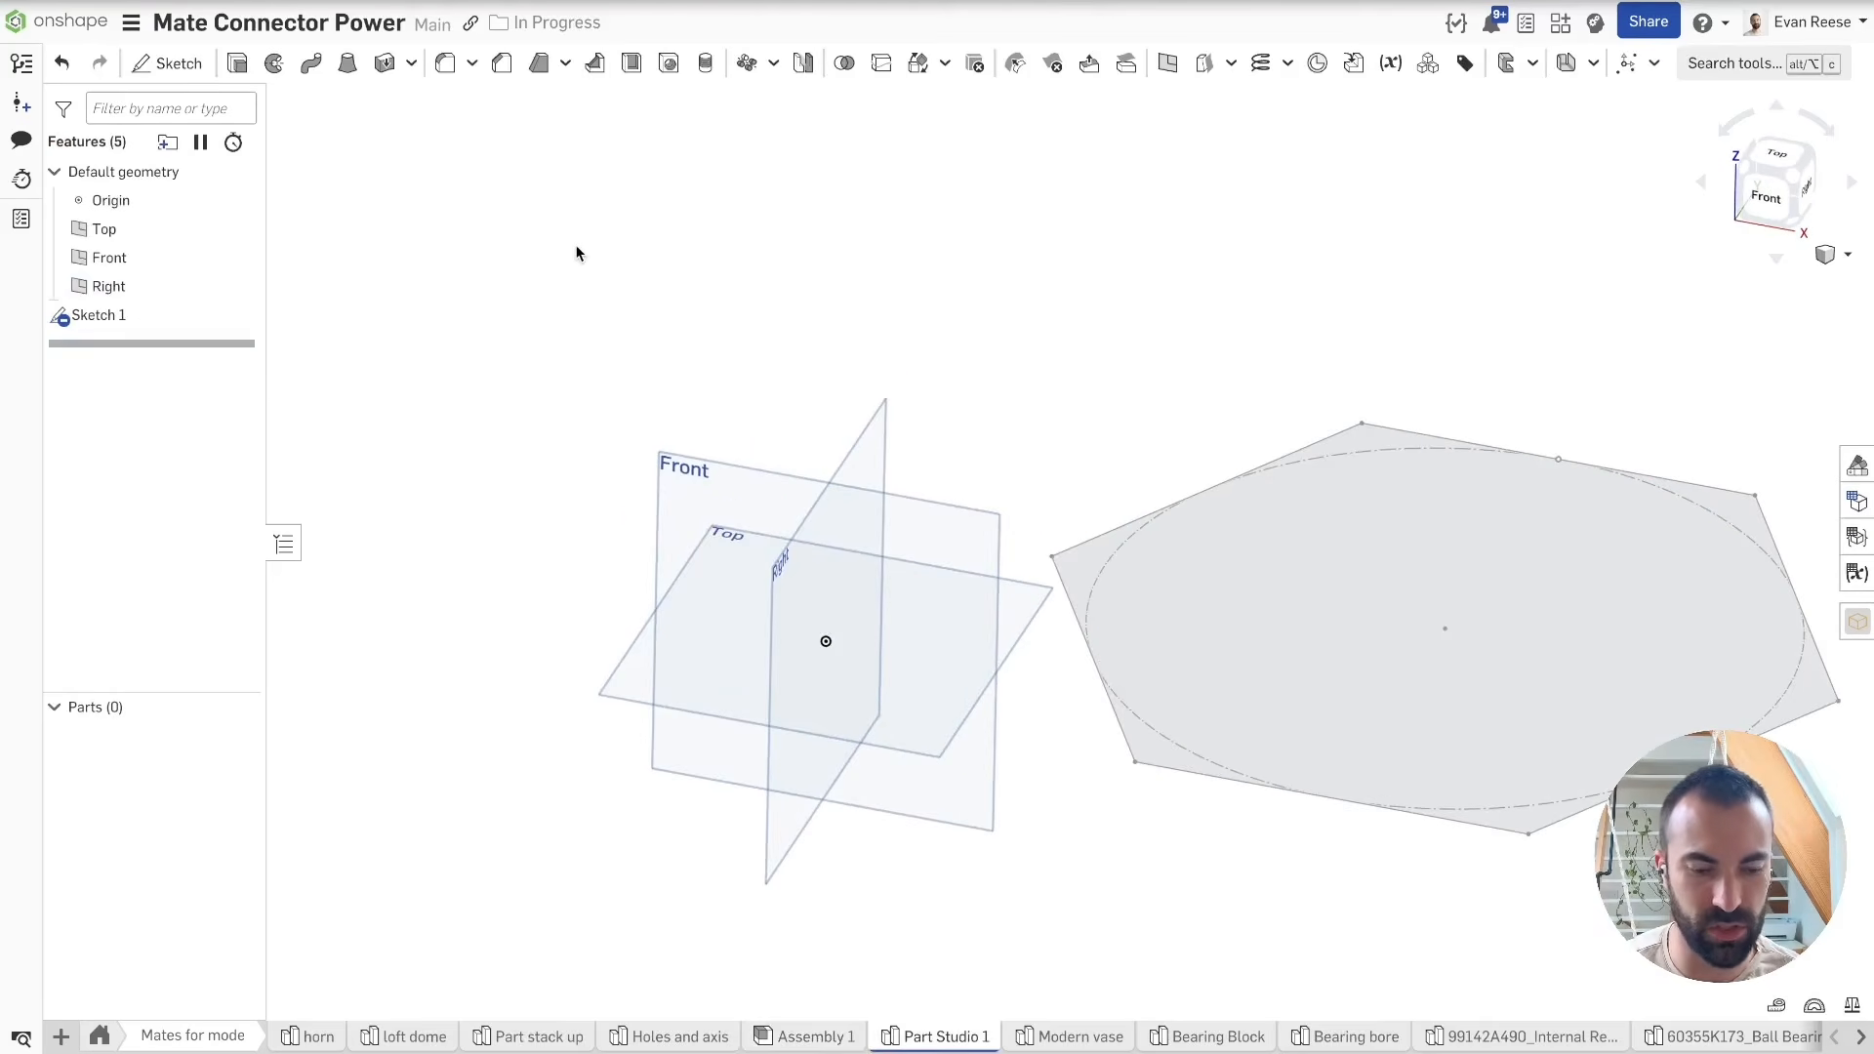
Step: Derive Part 1 from the Holes and axis Part Studio at the base origin, including its mate connectors
{"action": "key", "text": "alt+c"}
{"action": "type", "text": "derv"}
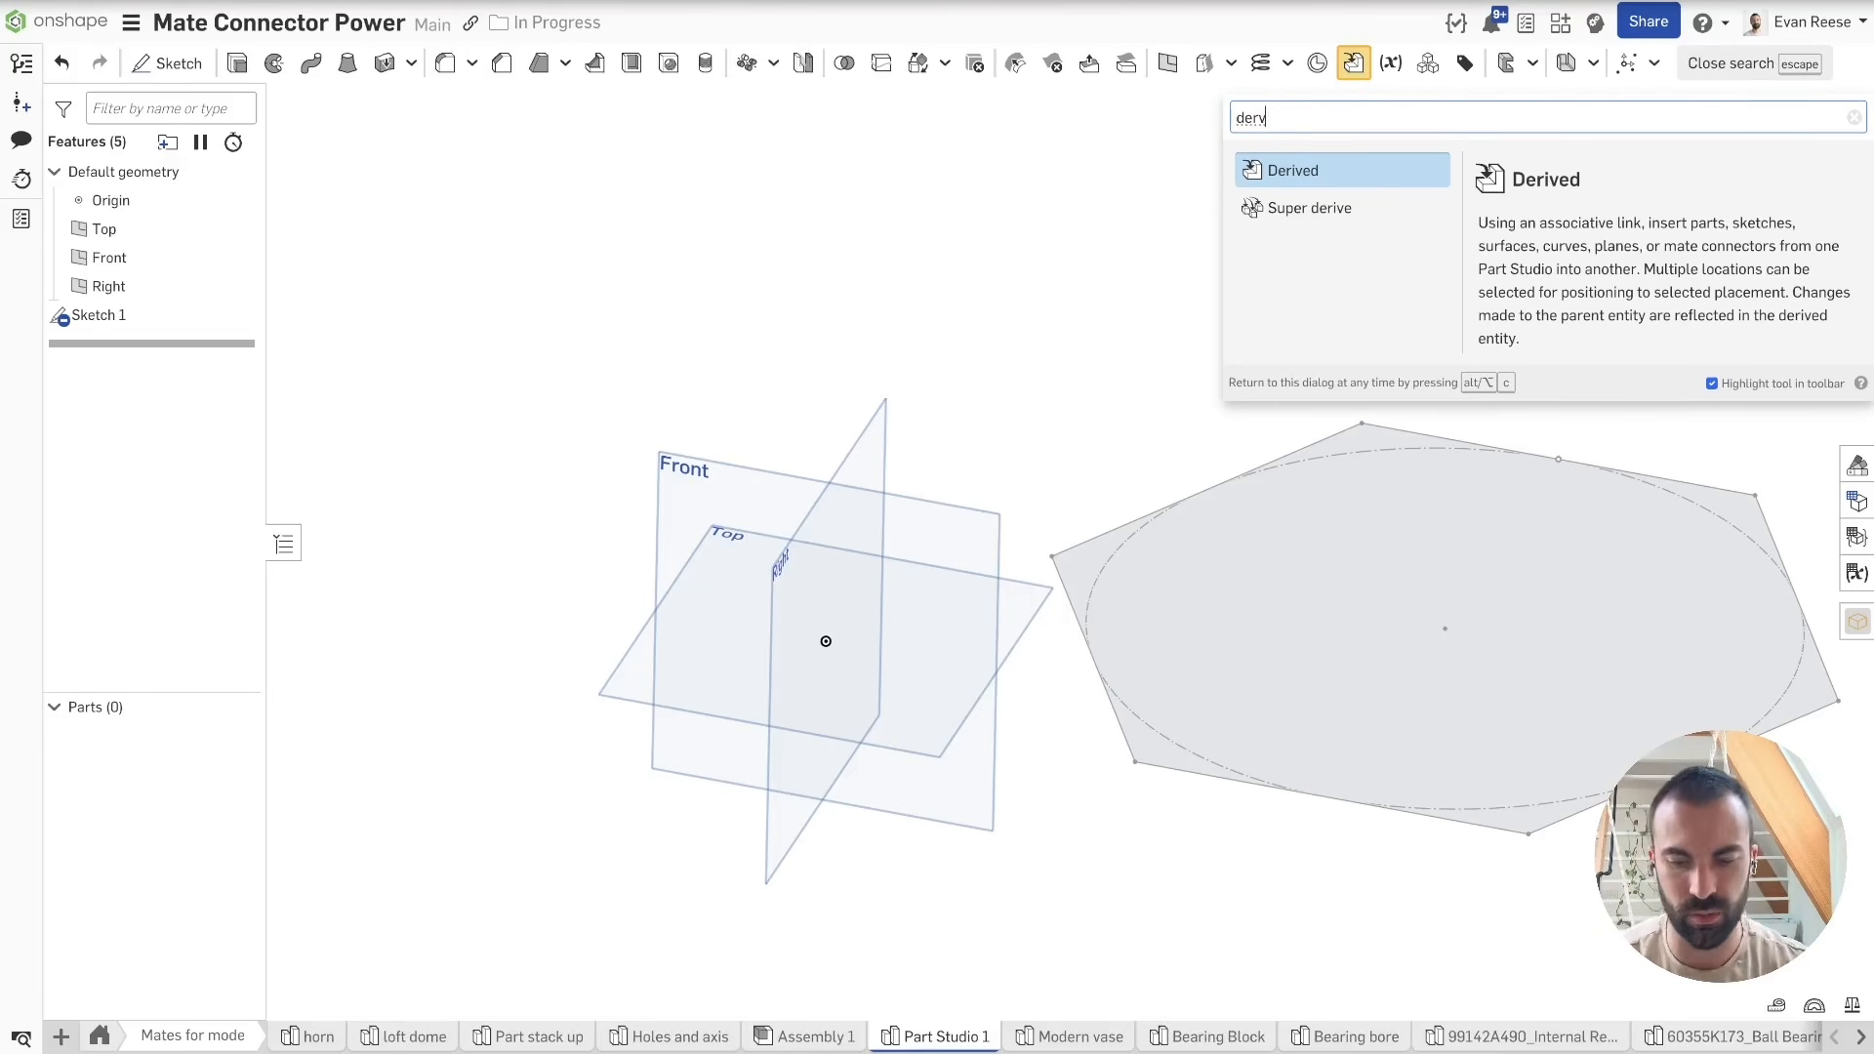
{"action": "key", "text": "Return"}
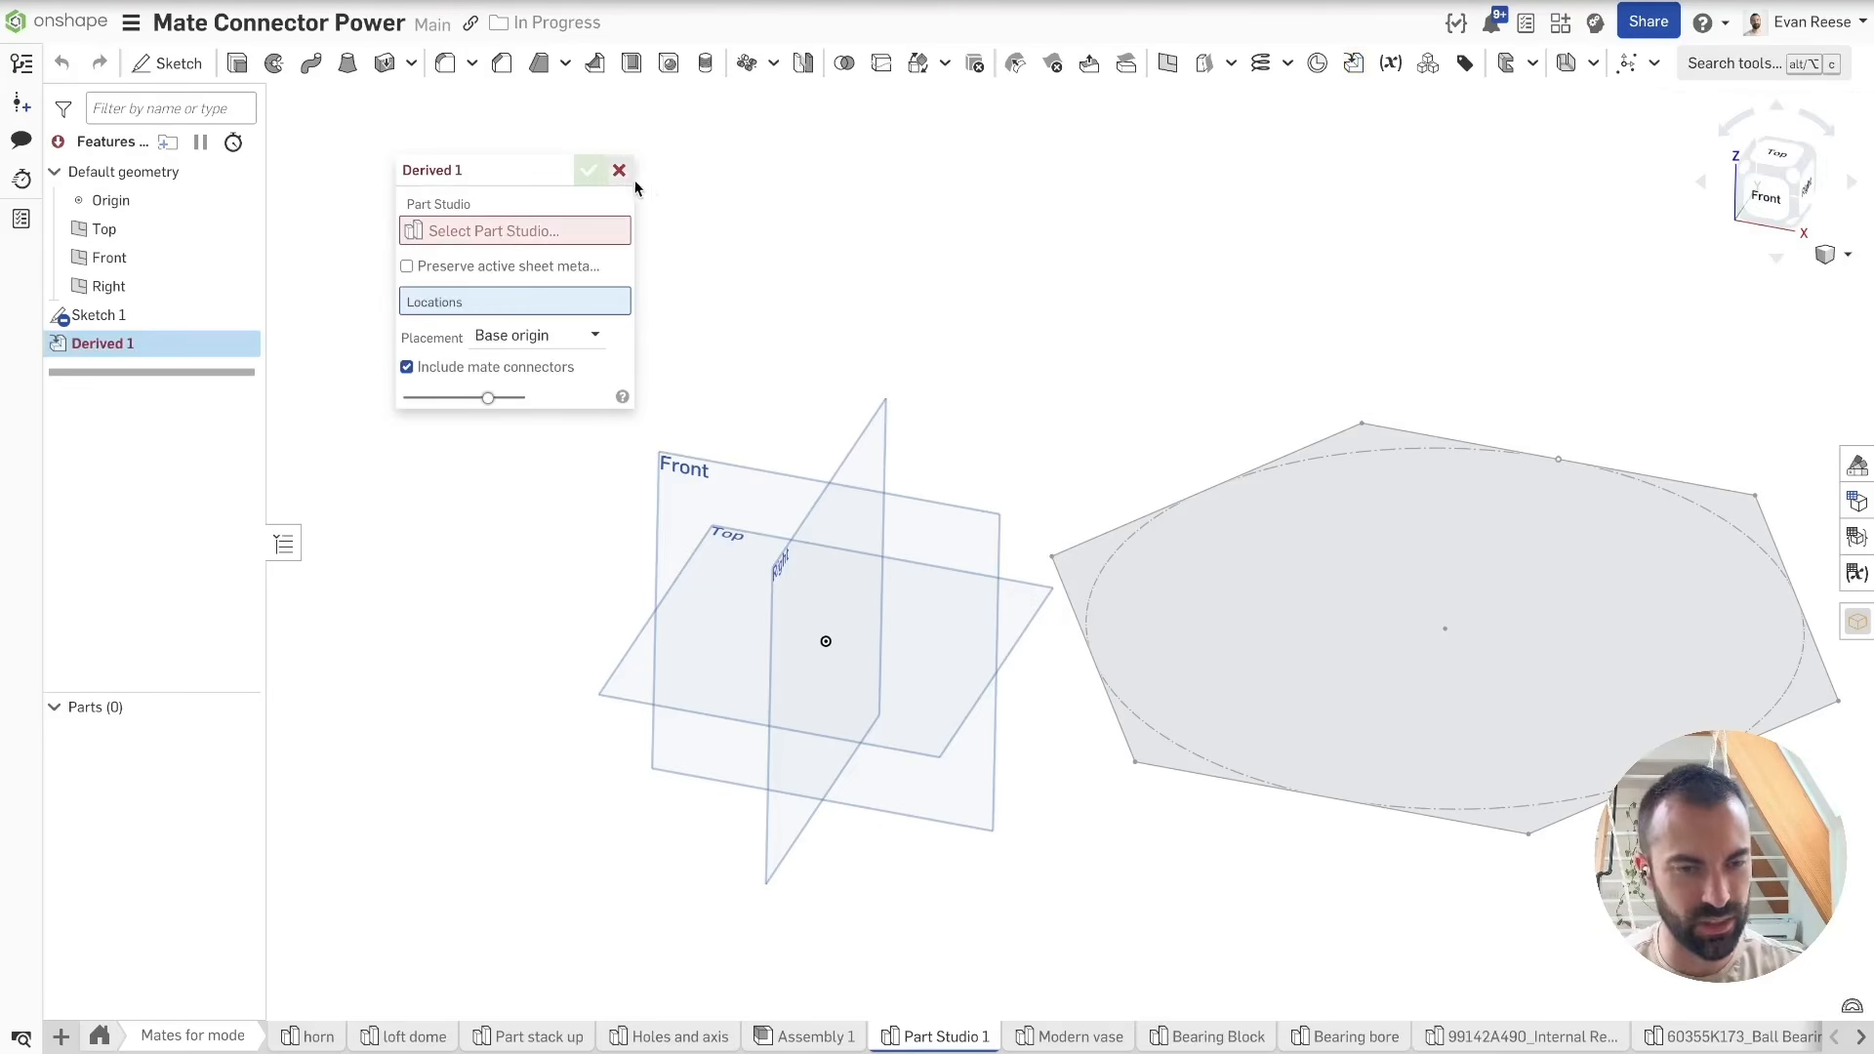
{"action": "left_click", "coordinate": [578, 234]}
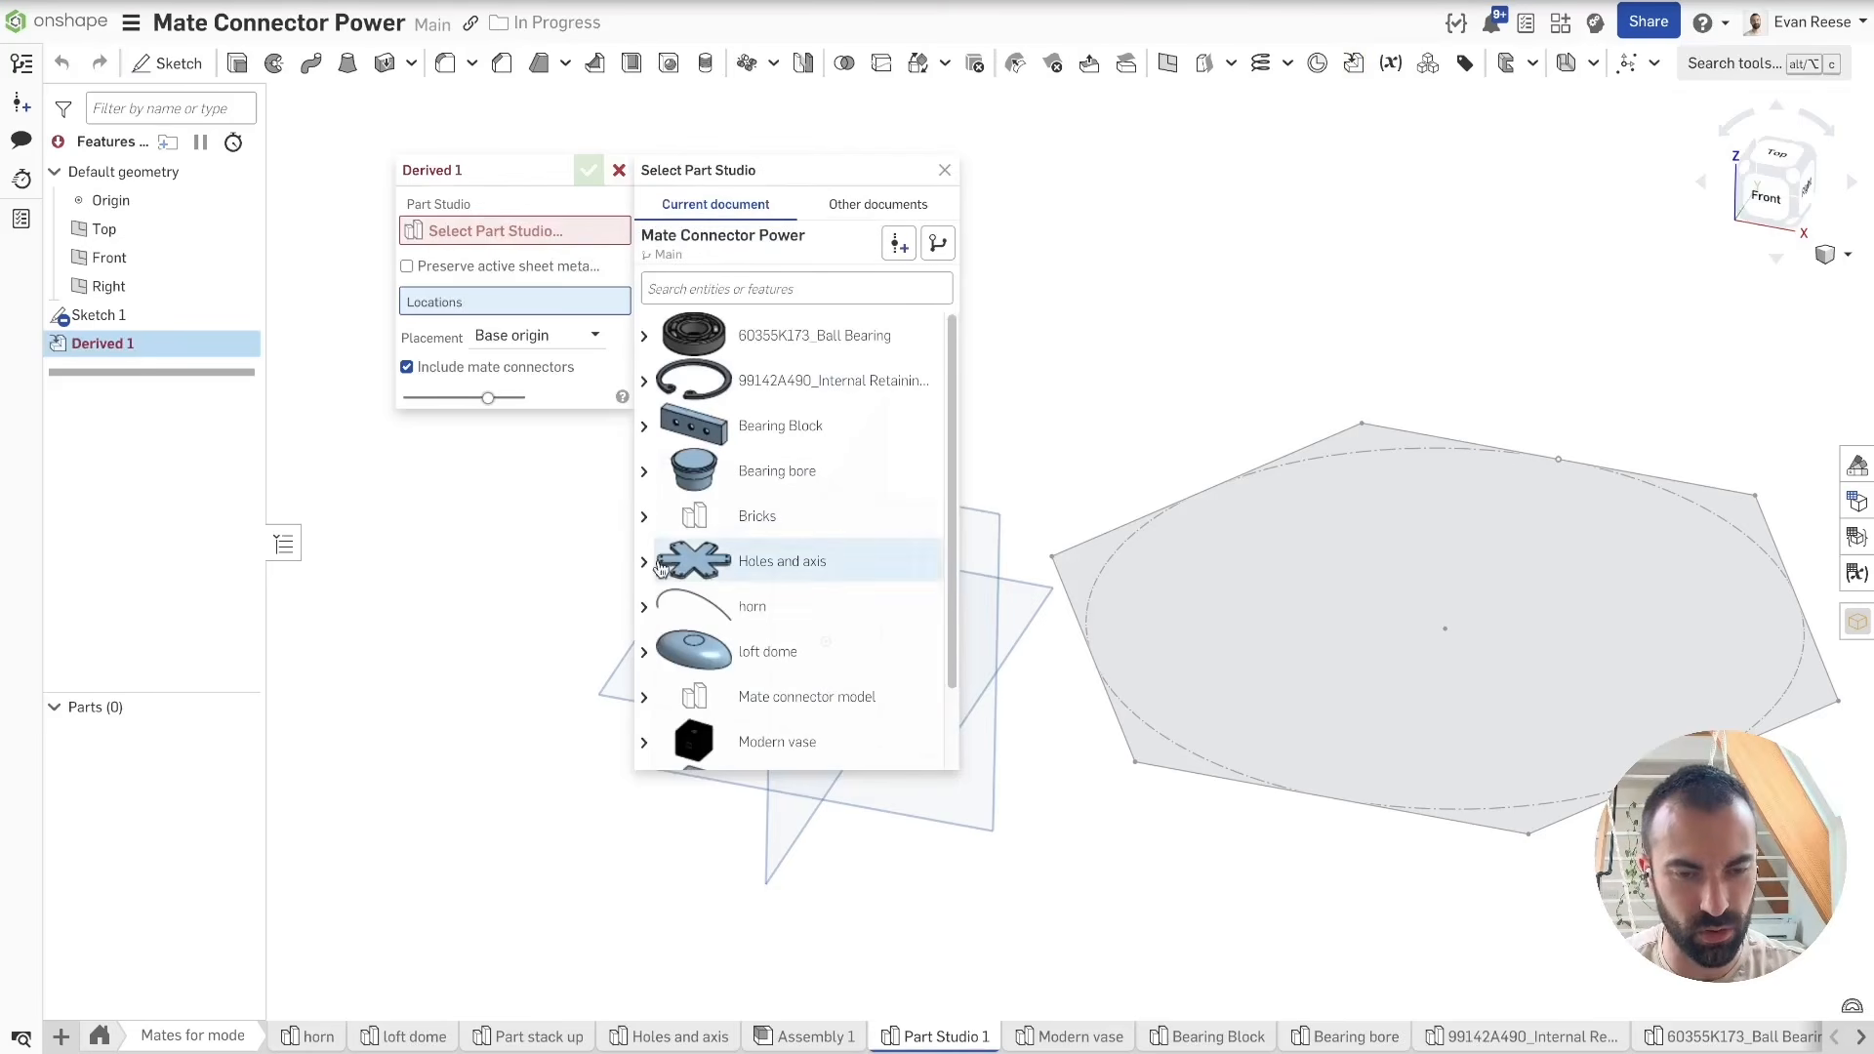
{"action": "left_click", "coordinate": [820, 564]}
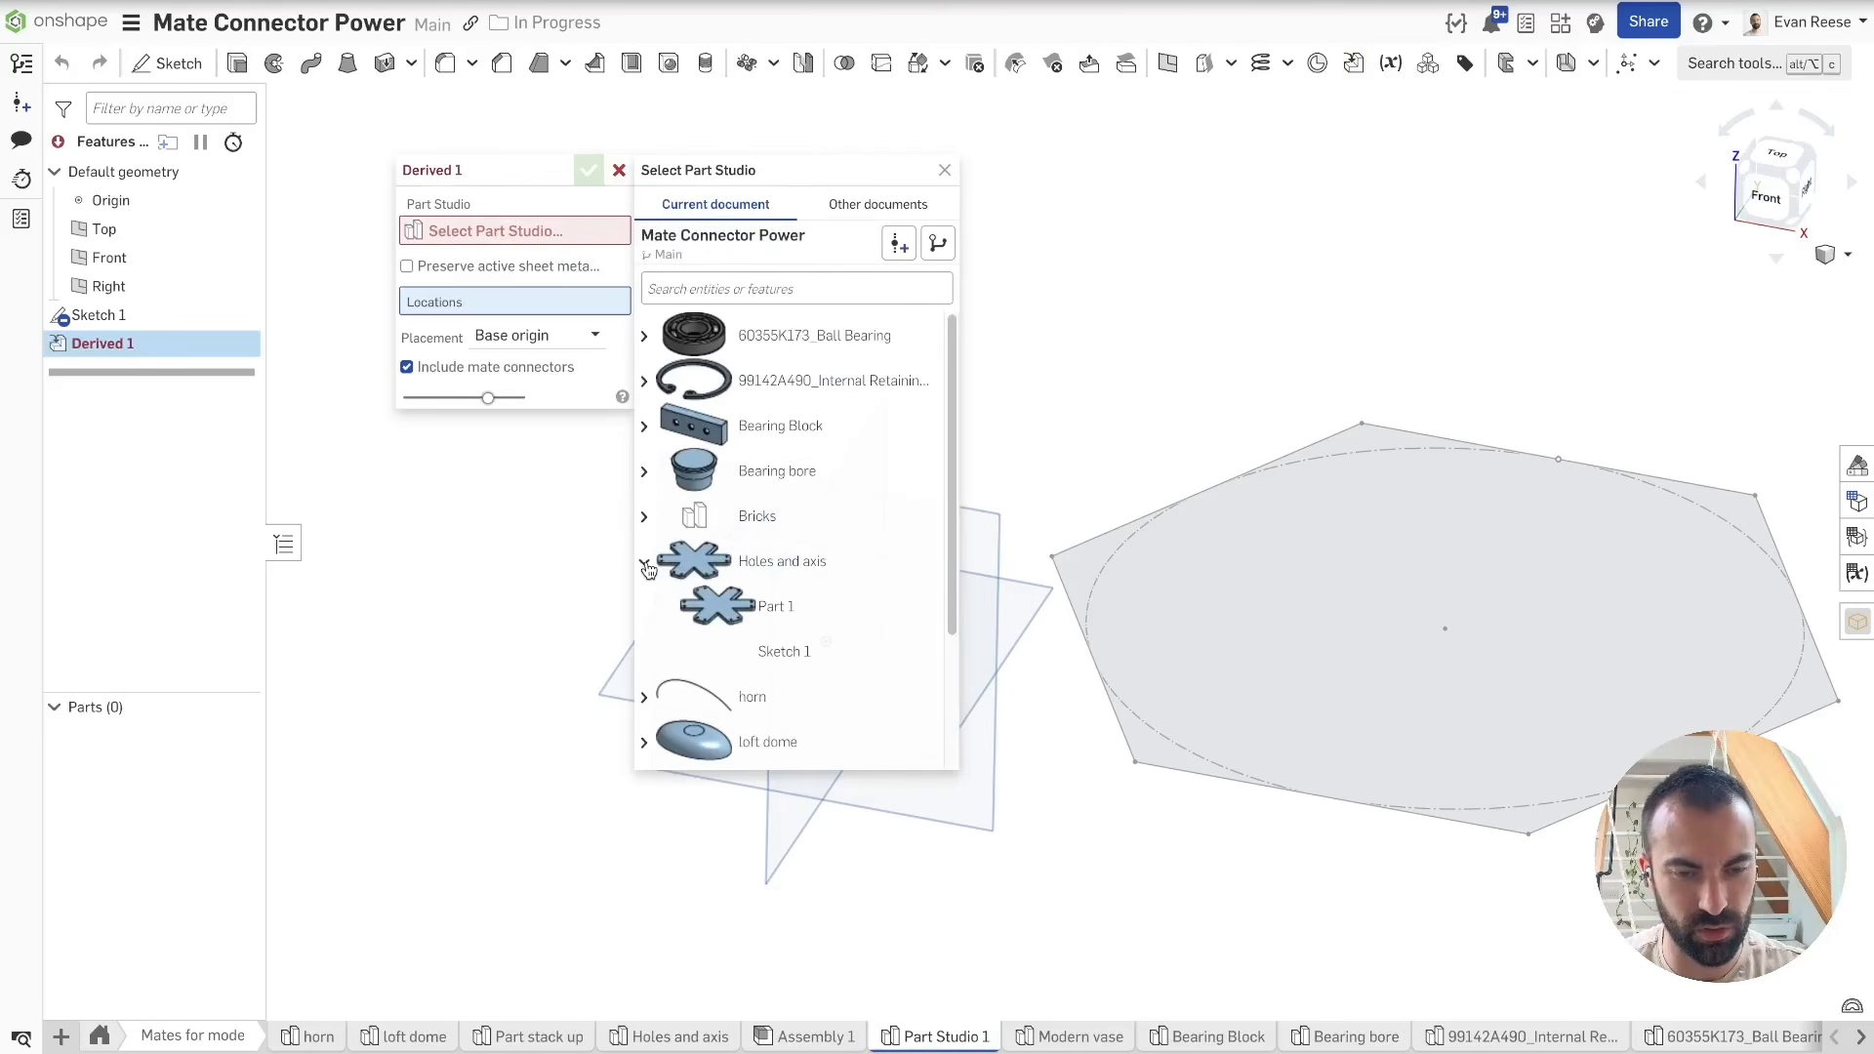
{"action": "left_click", "coordinate": [944, 170]}
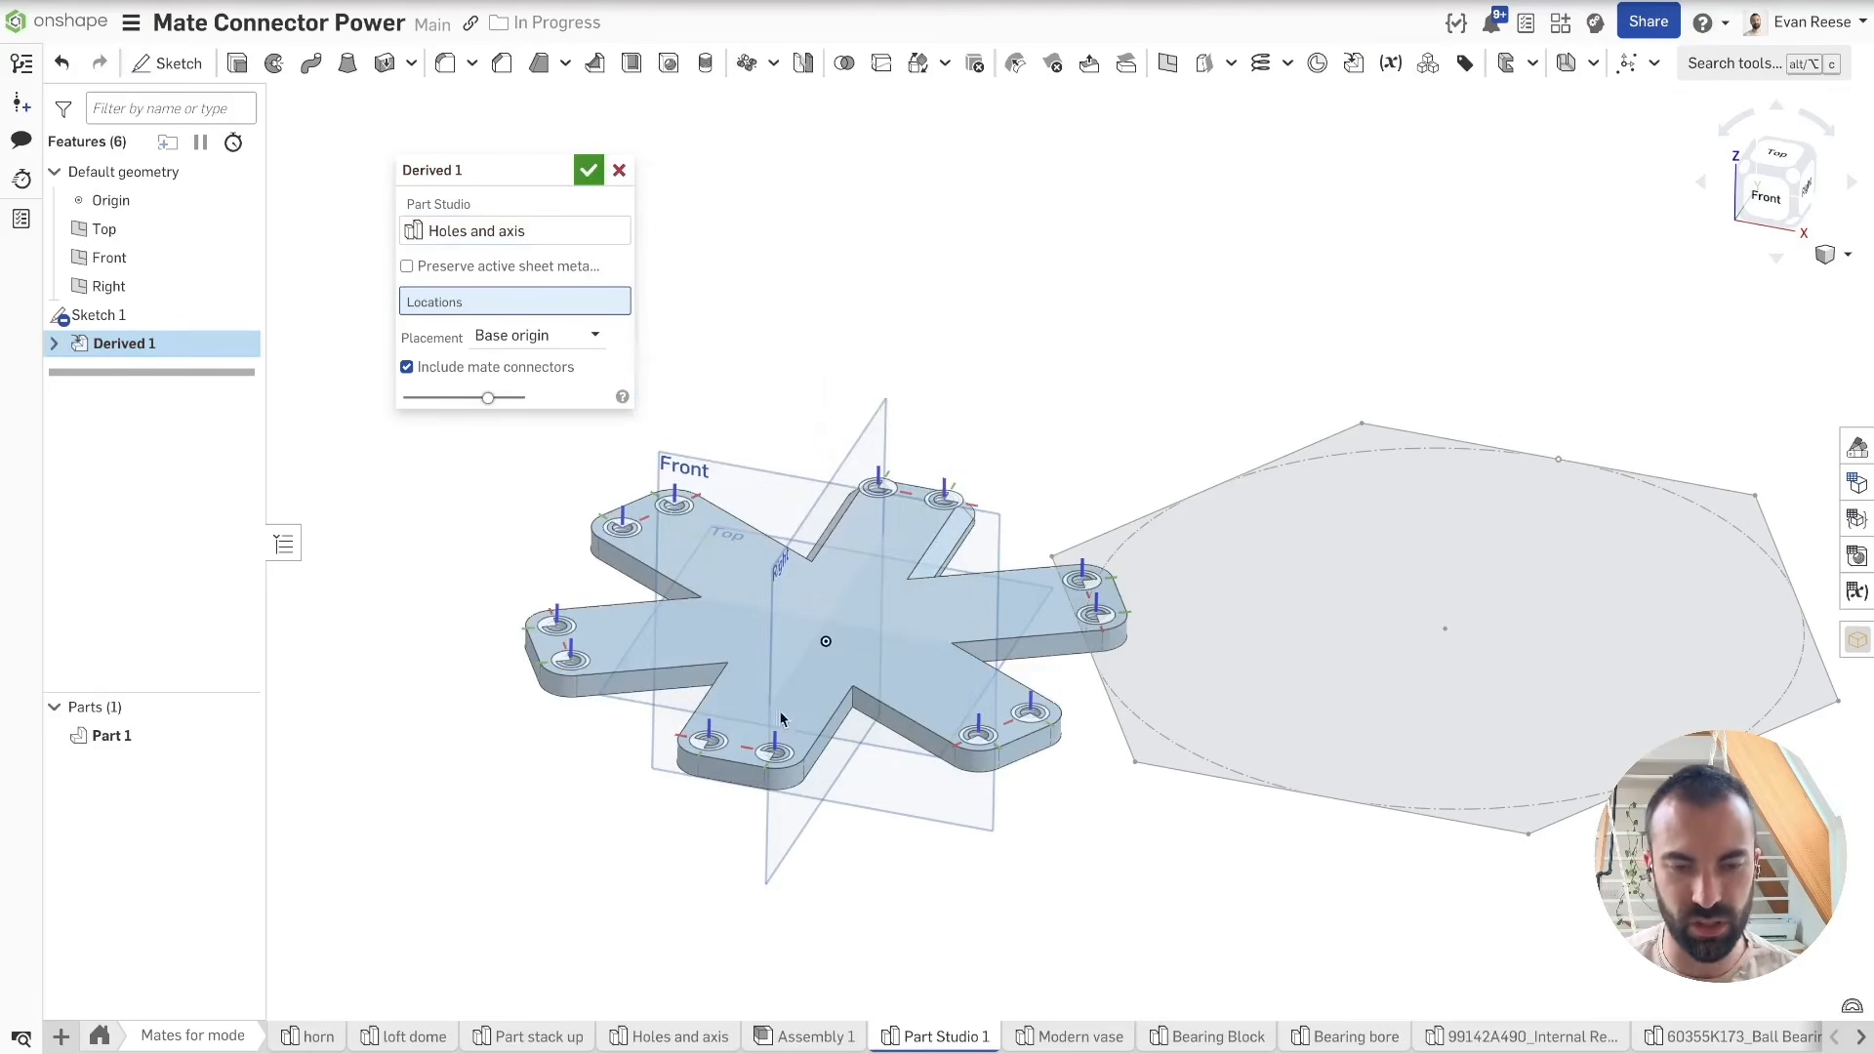
Step: Place derived copies of the plate on mate connectors at the corners of the hexagon sketch
{"action": "right_click_drag", "start_coordinate": [857, 621], "coordinate": [872, 682]}
{"action": "scroll", "coordinate": [1079, 576], "scroll_direction": "up", "scroll_amount": 3}
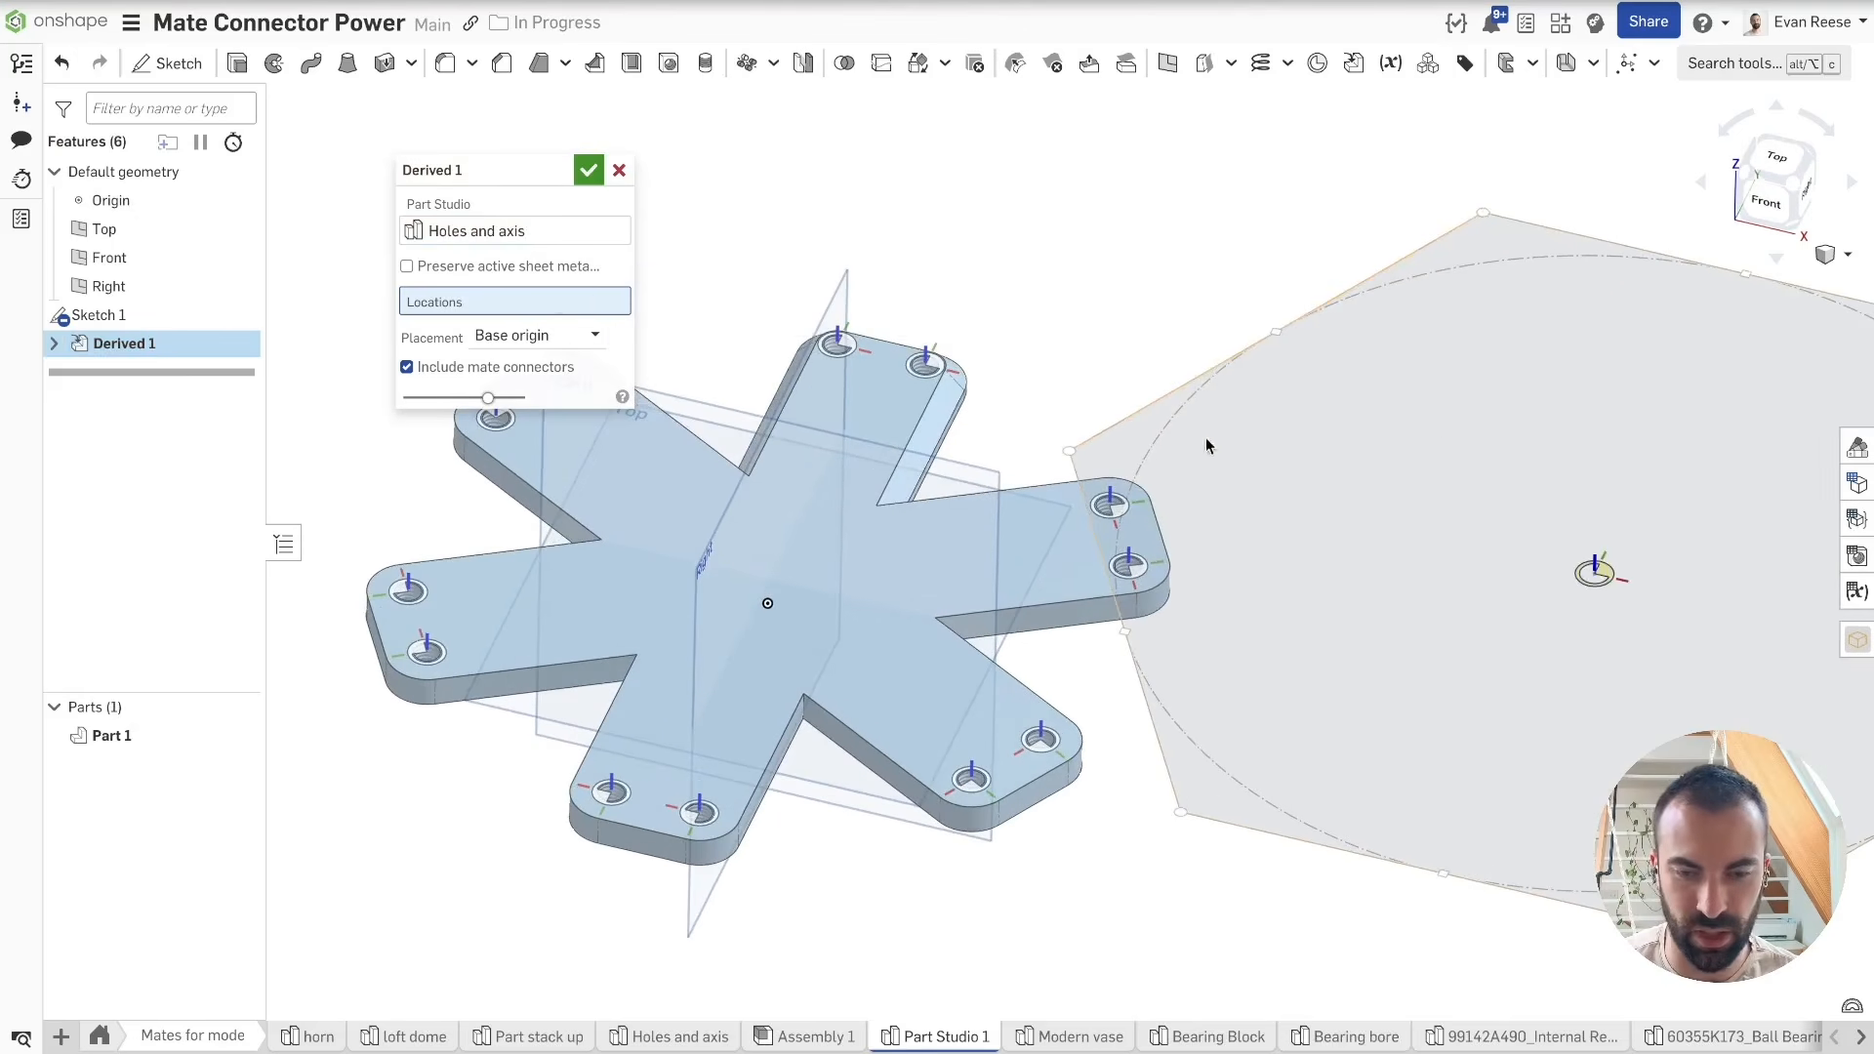
{"action": "scroll", "coordinate": [373, 572], "scroll_direction": "down", "scroll_amount": 1}
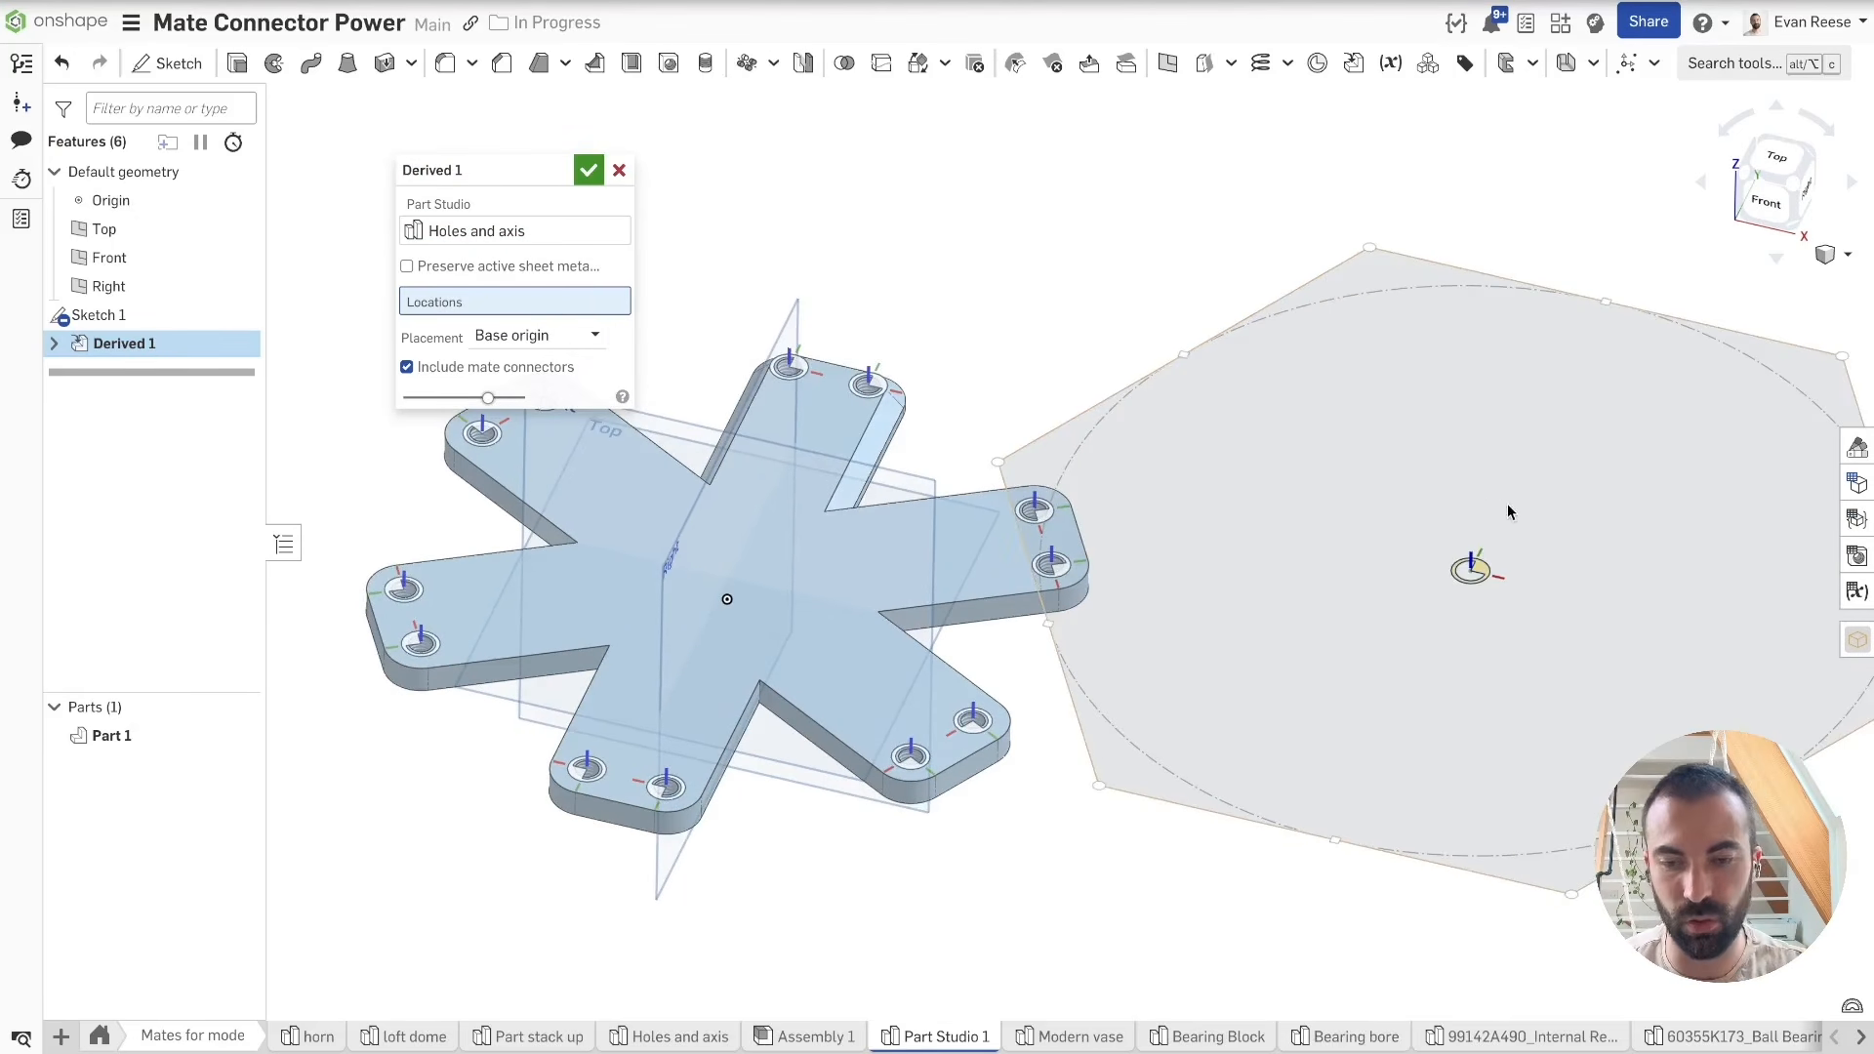
{"action": "middle_click_drag", "start_coordinate": [1508, 503], "coordinate": [1316, 486]}
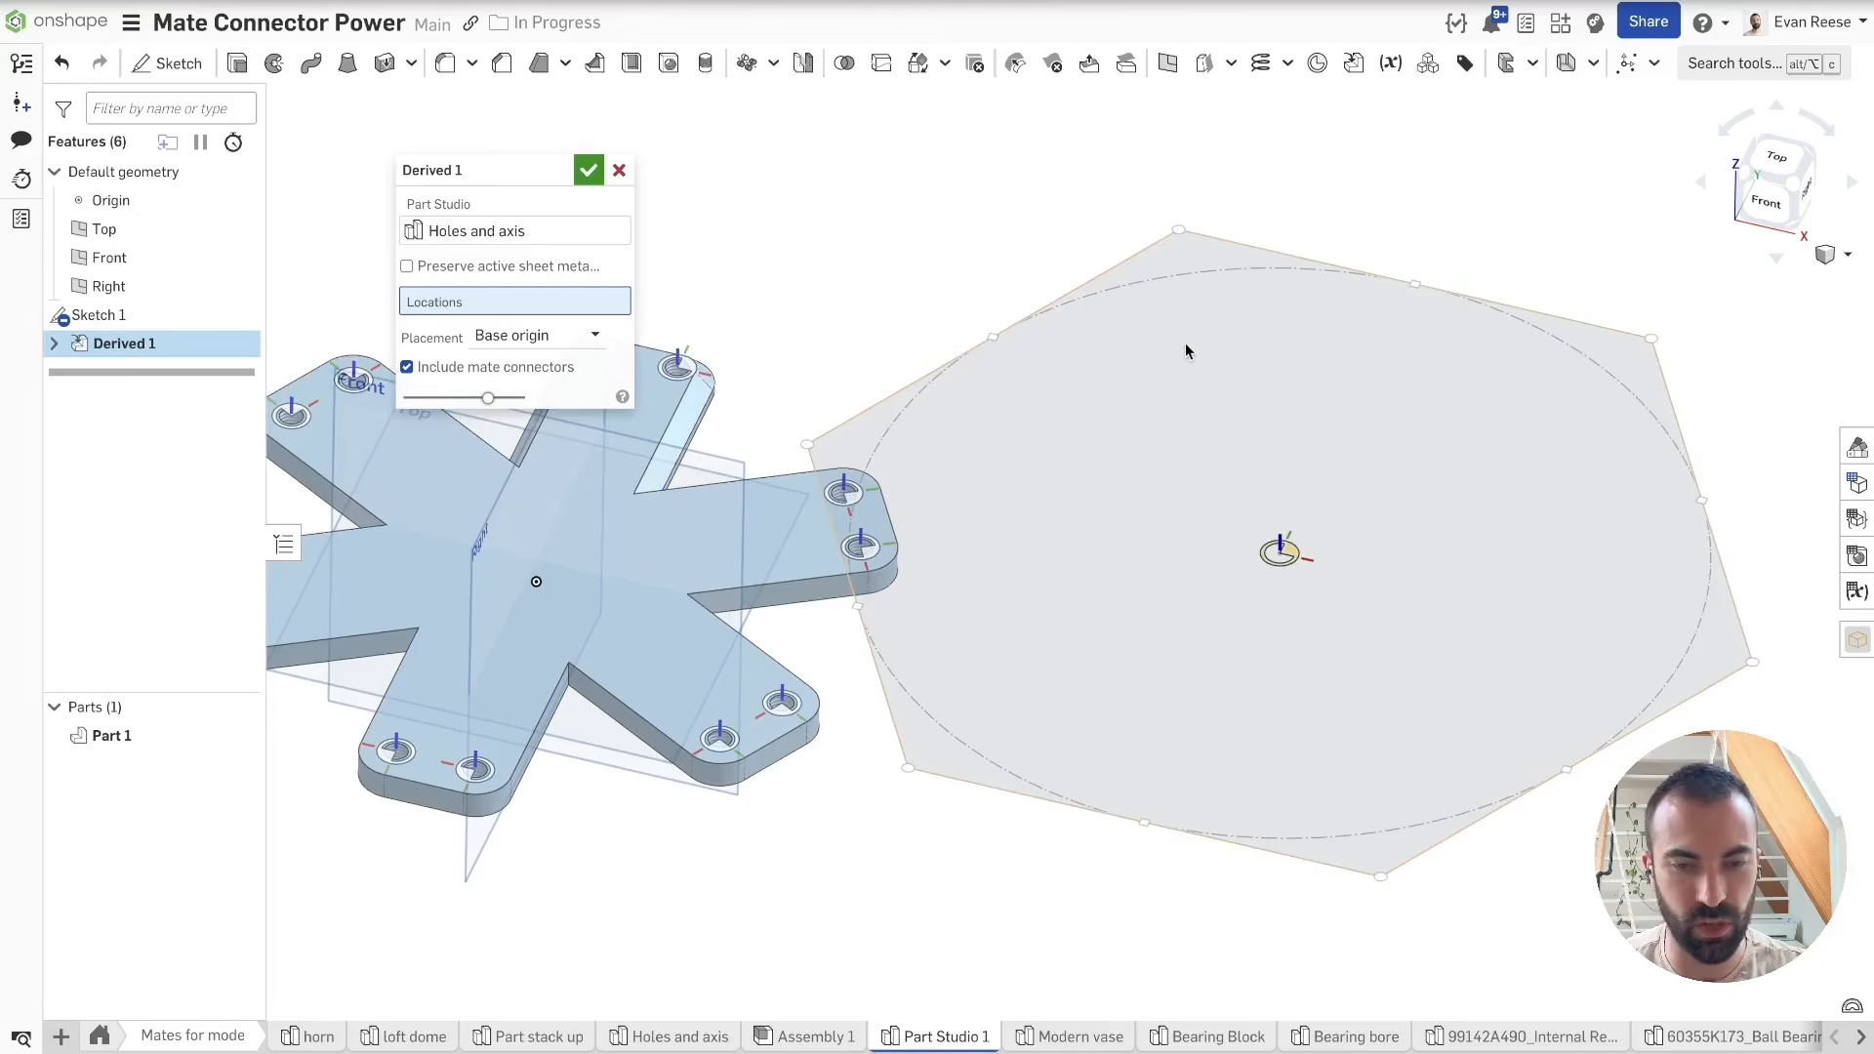
{"action": "left_click", "coordinate": [1180, 230]}
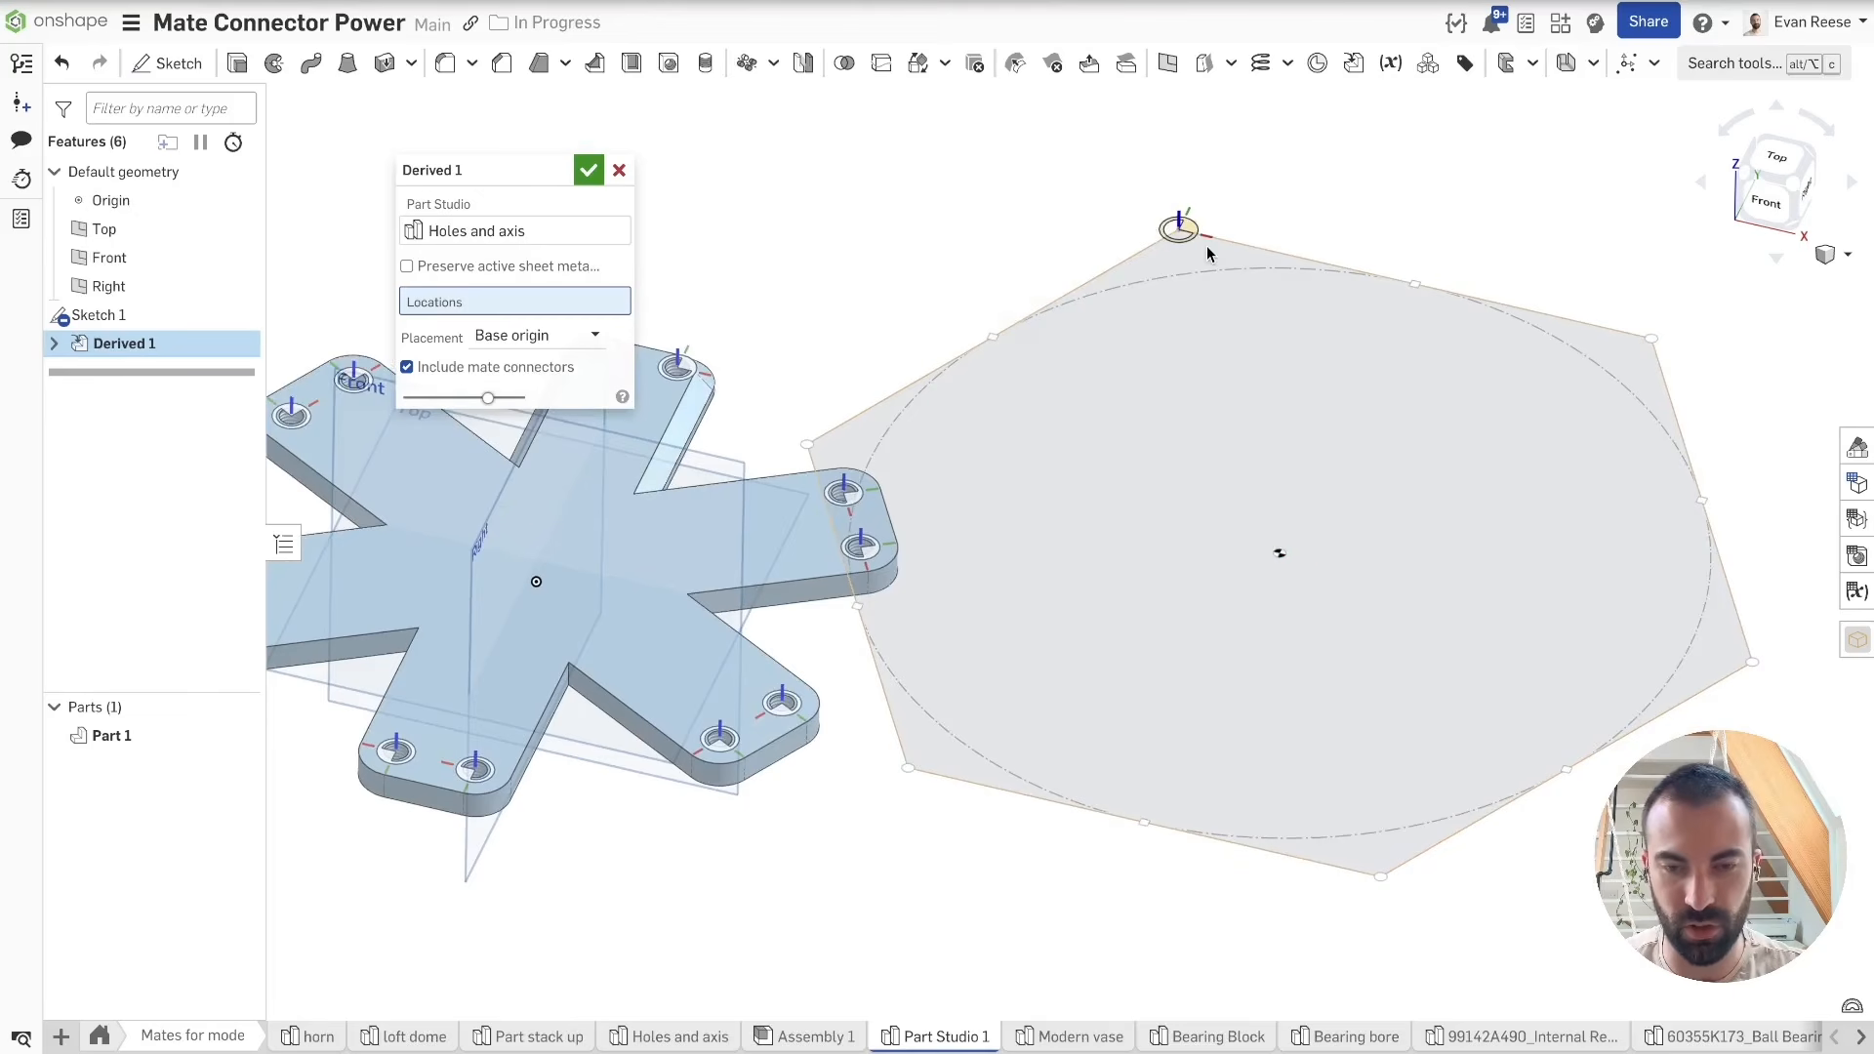
{"action": "left_click", "coordinate": [1644, 359]}
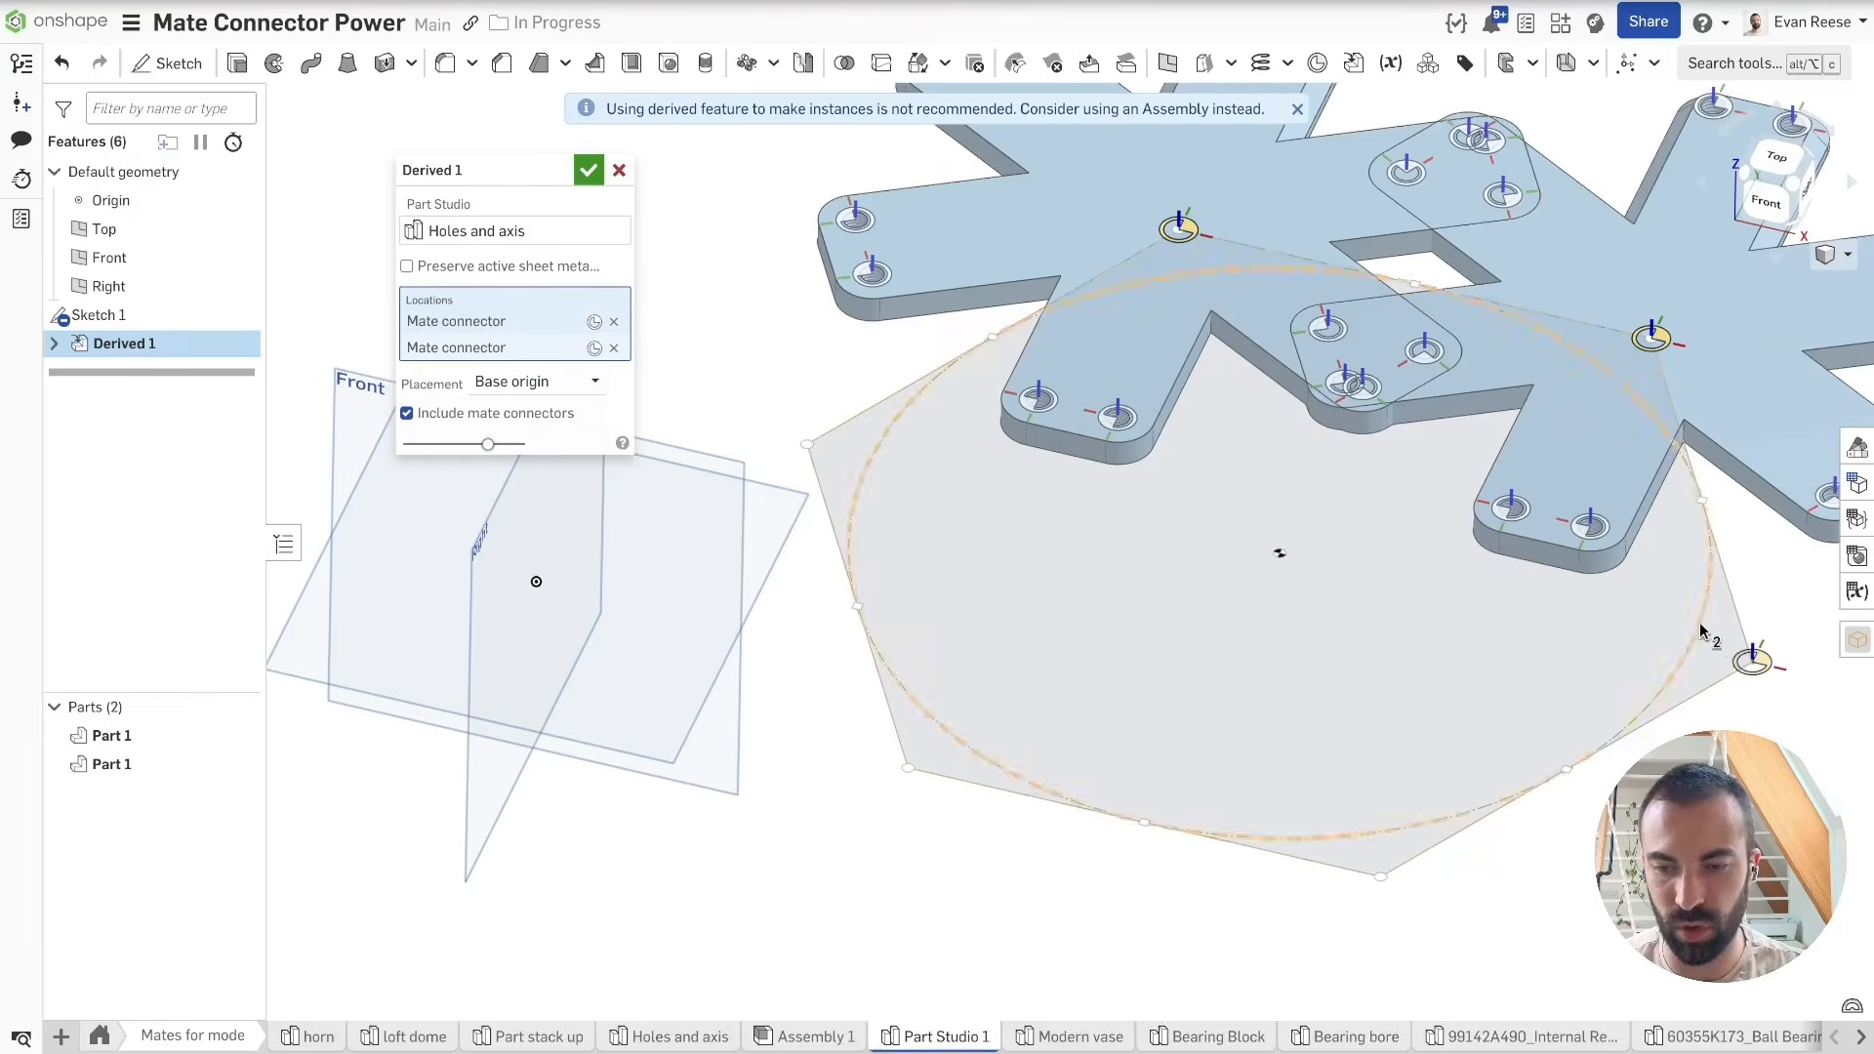
{"action": "left_click", "coordinate": [1718, 649]}
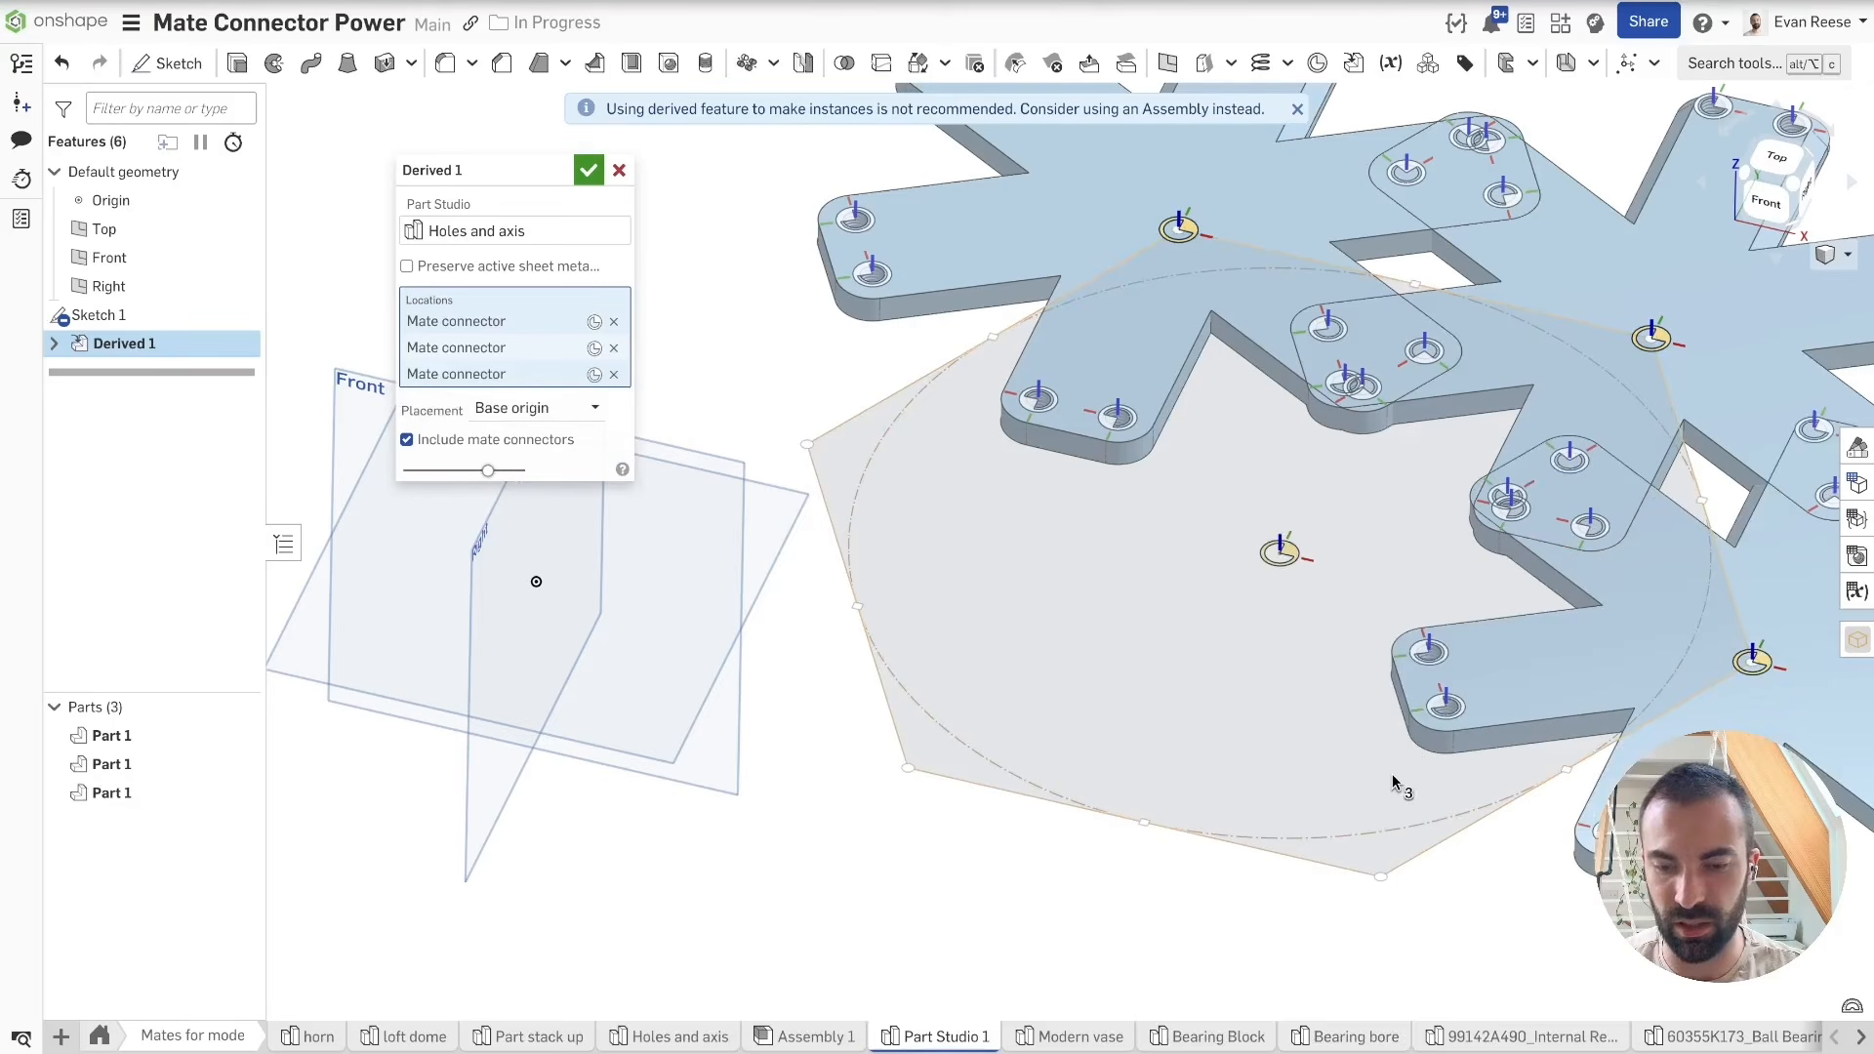
{"action": "left_click", "coordinate": [1380, 875]}
{"action": "left_click", "coordinate": [808, 443]}
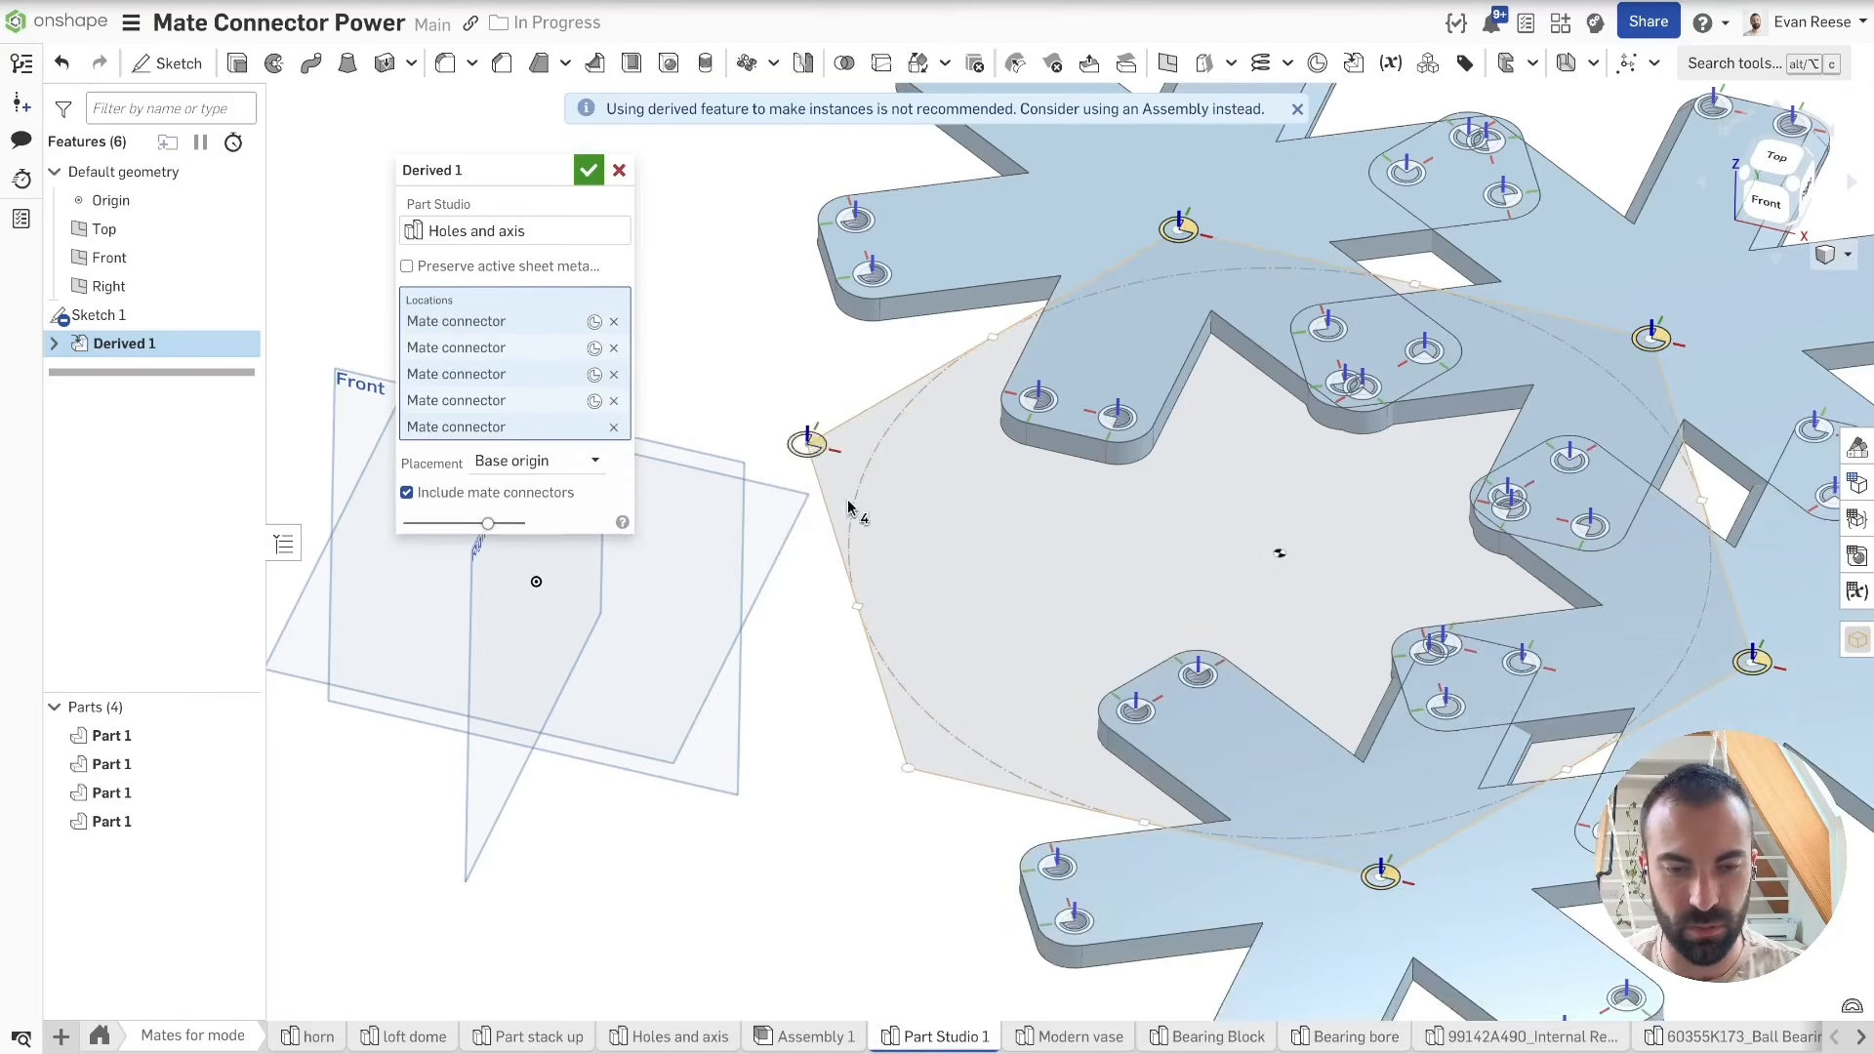
{"action": "left_click", "coordinate": [854, 473]}
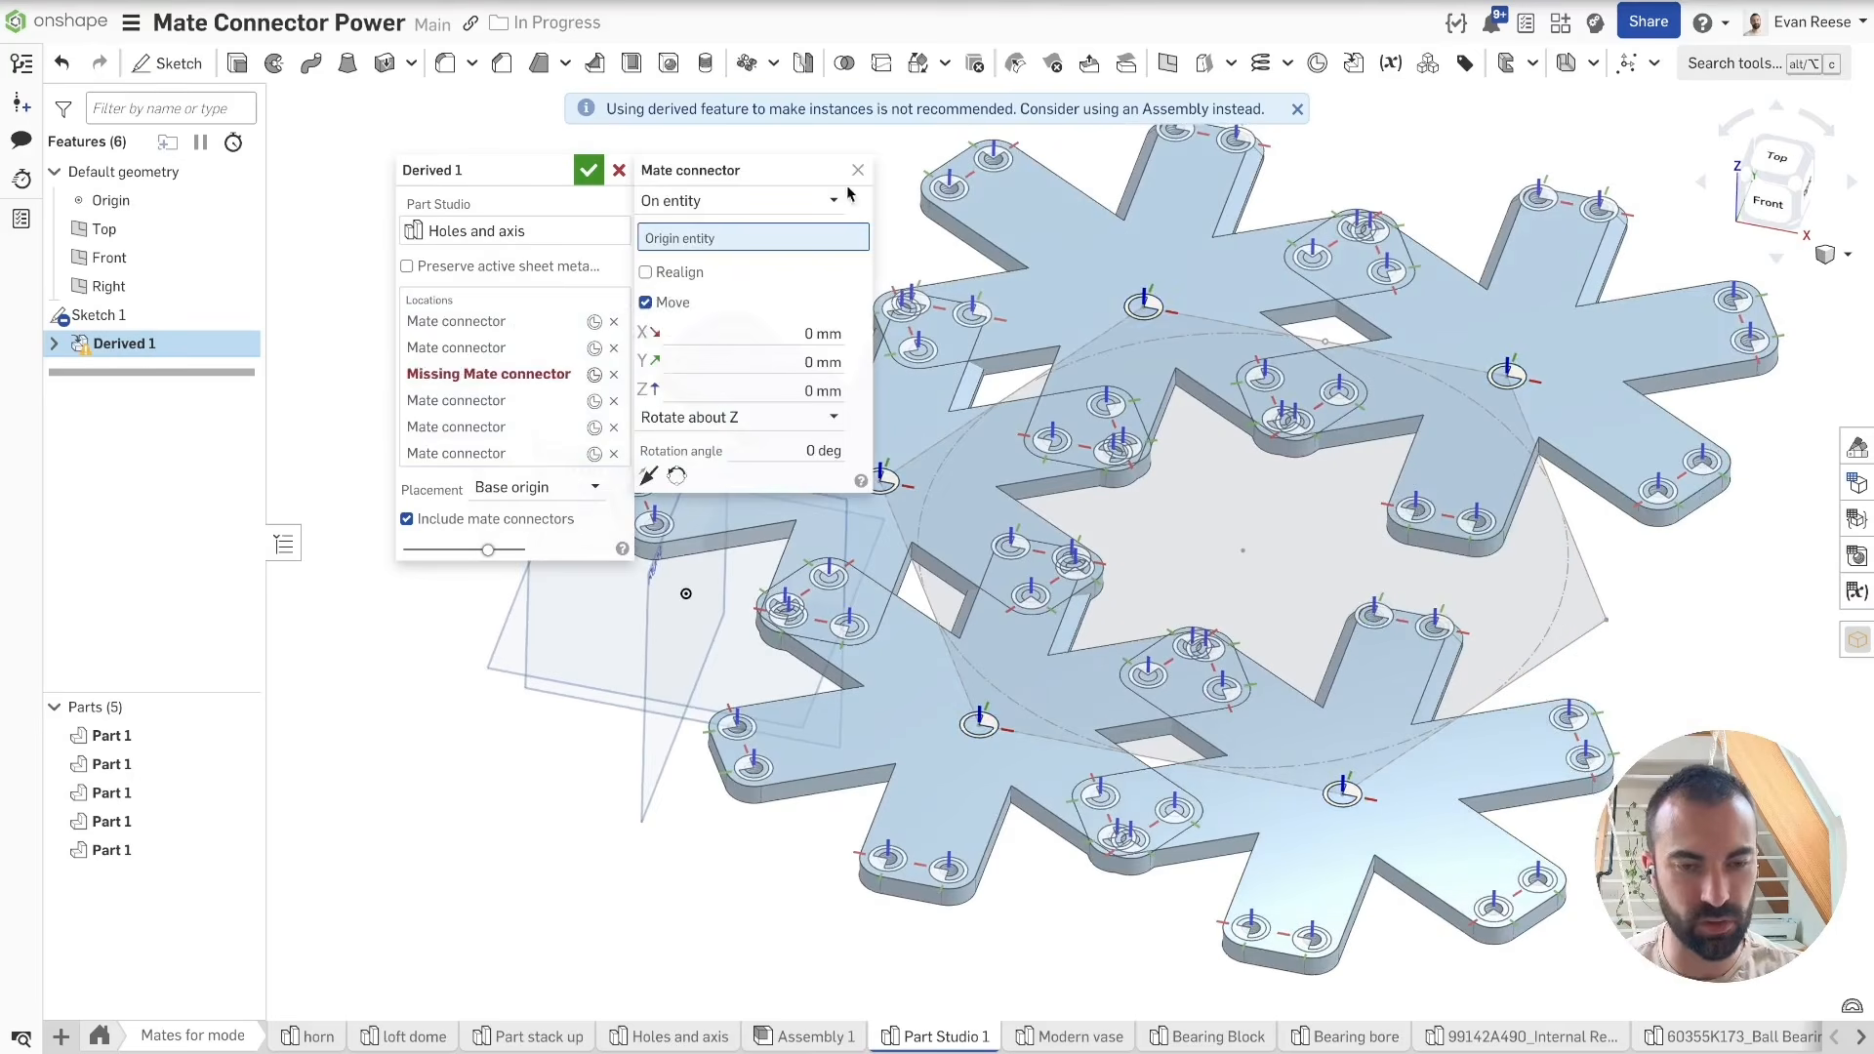
Step: Clear all locations of the derived feature and set its placement to Base mate connector
{"action": "left_click", "coordinate": [859, 170]}
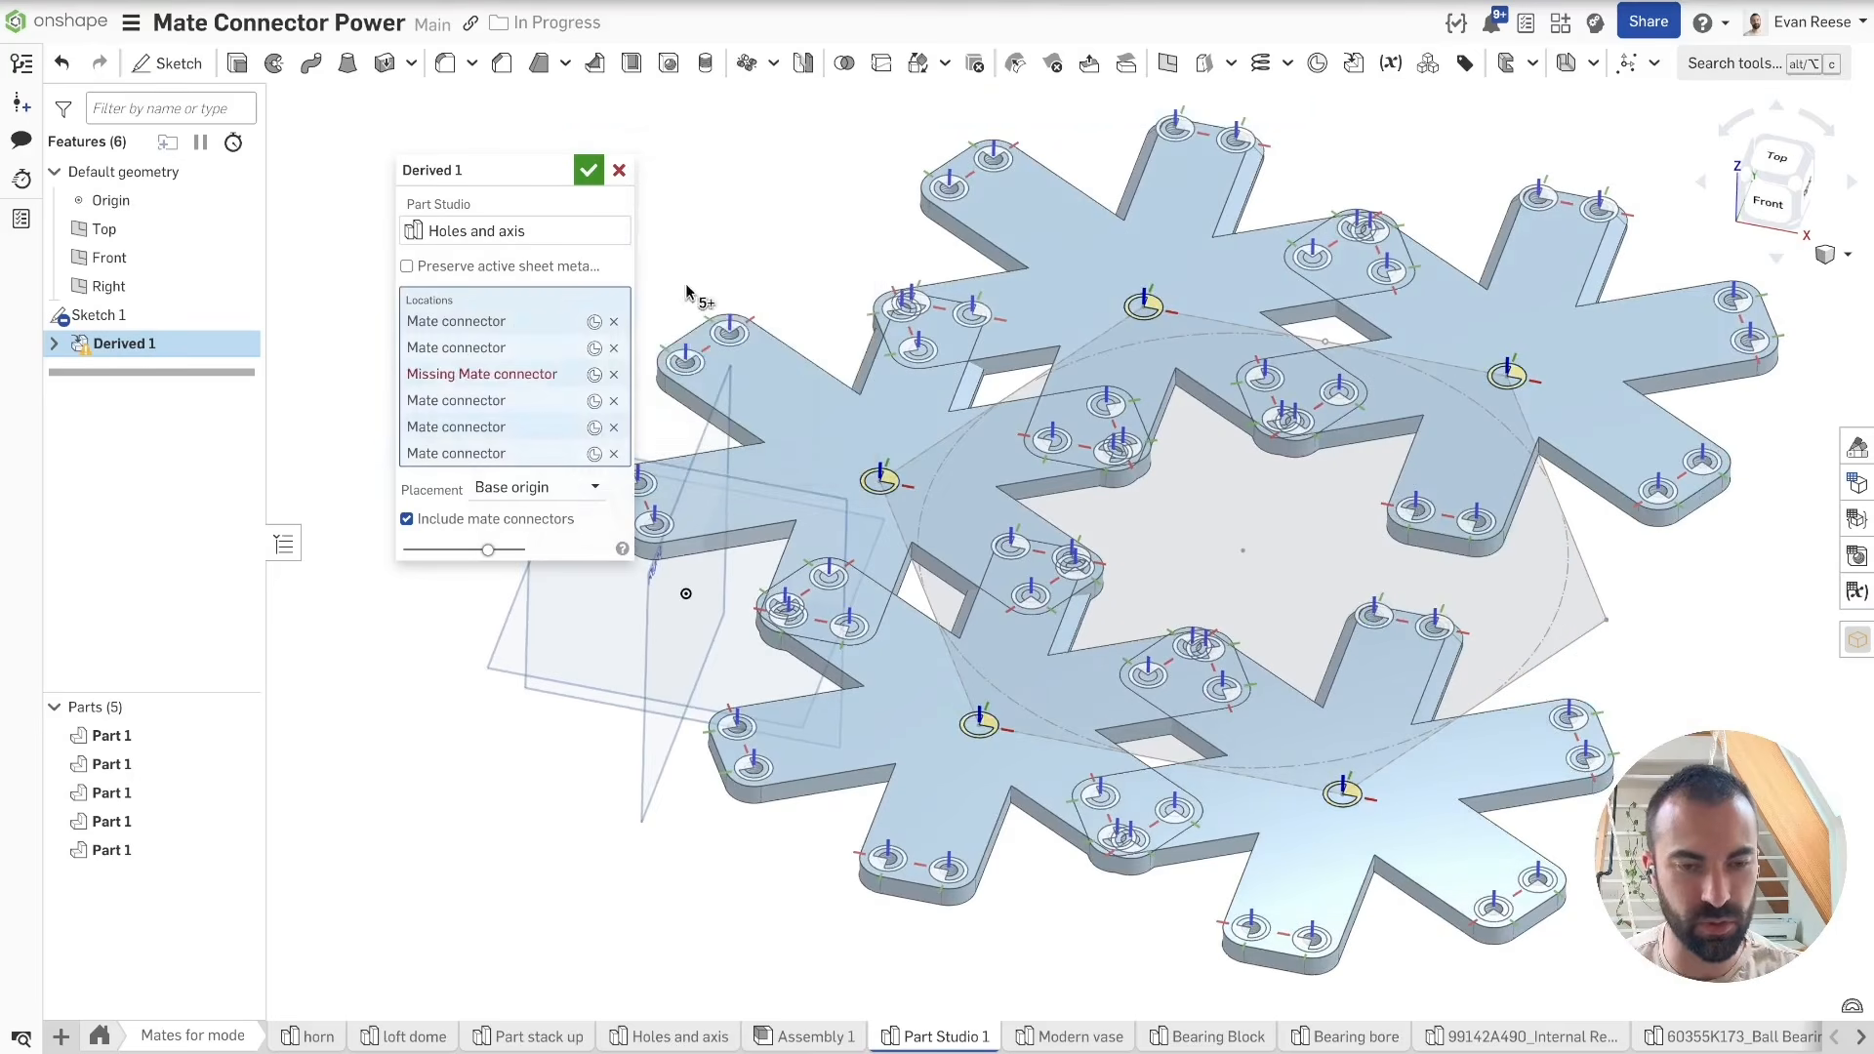
{"action": "left_click", "coordinate": [689, 293]}
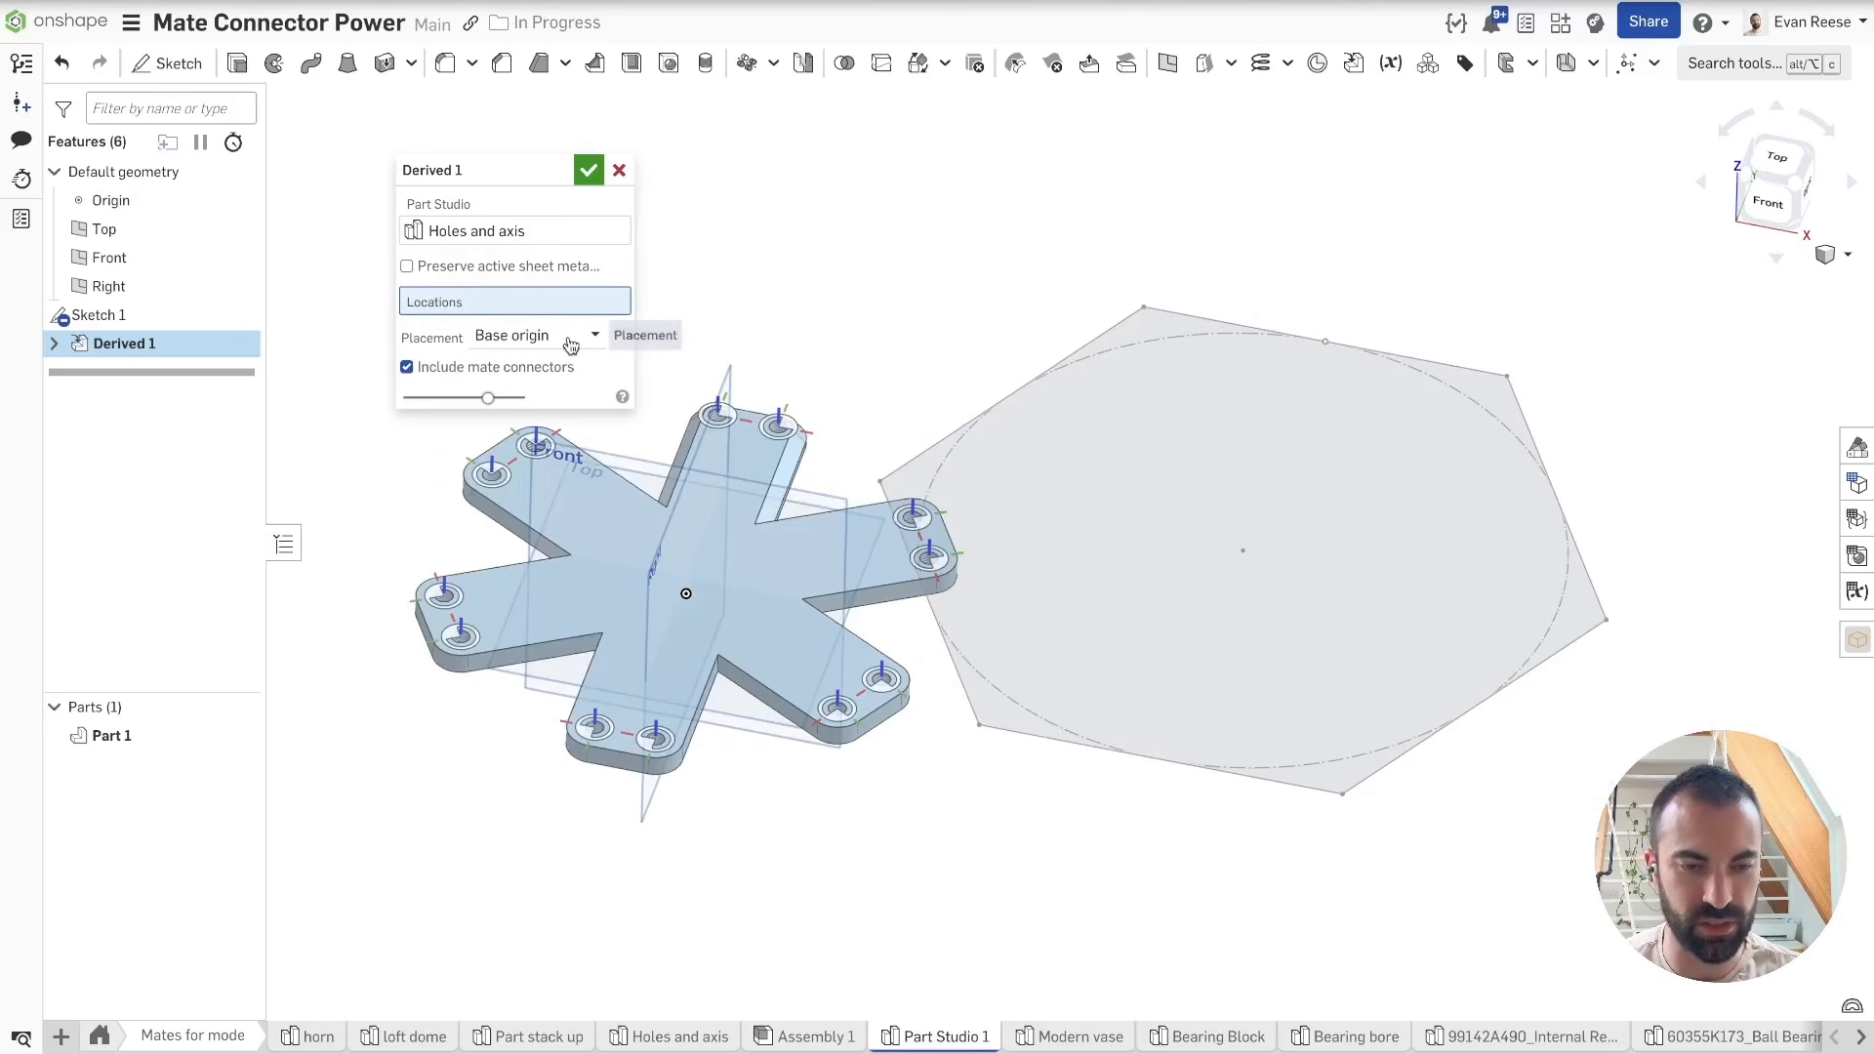
{"action": "left_click", "coordinate": [522, 337]}
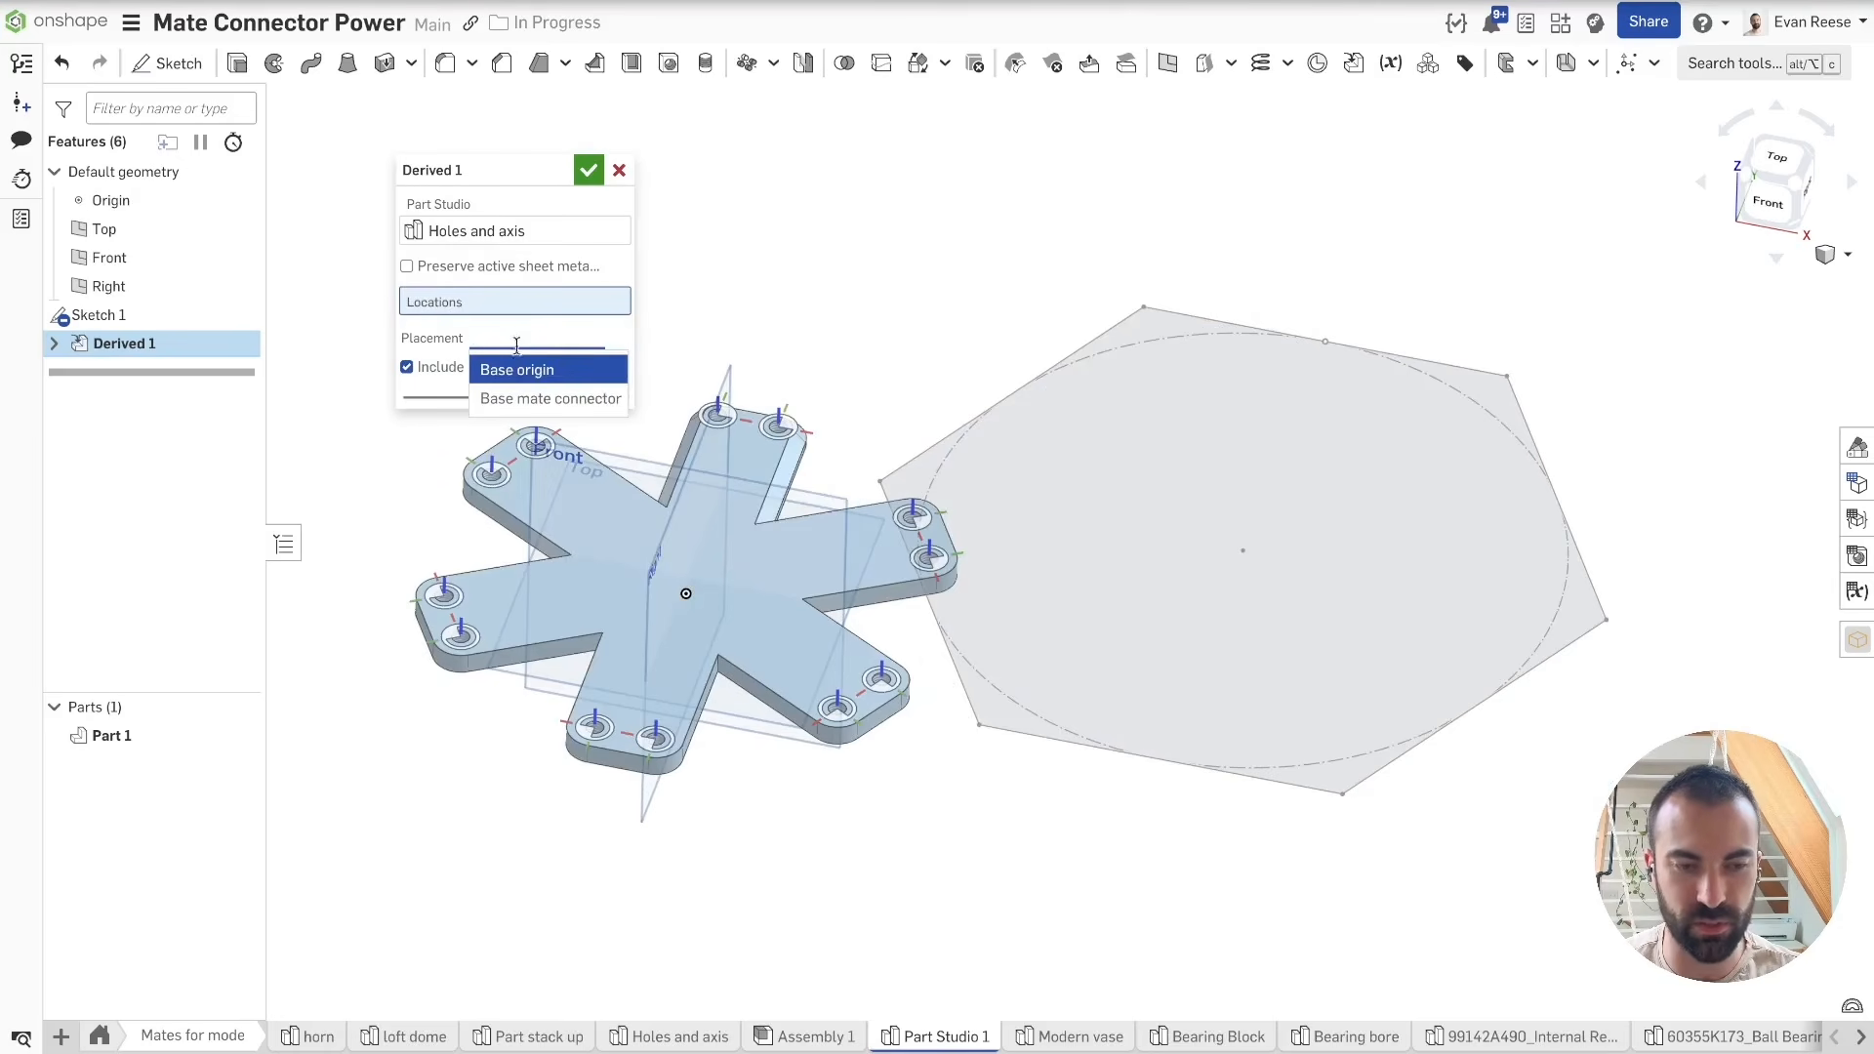
{"action": "left_click", "coordinate": [542, 400]}
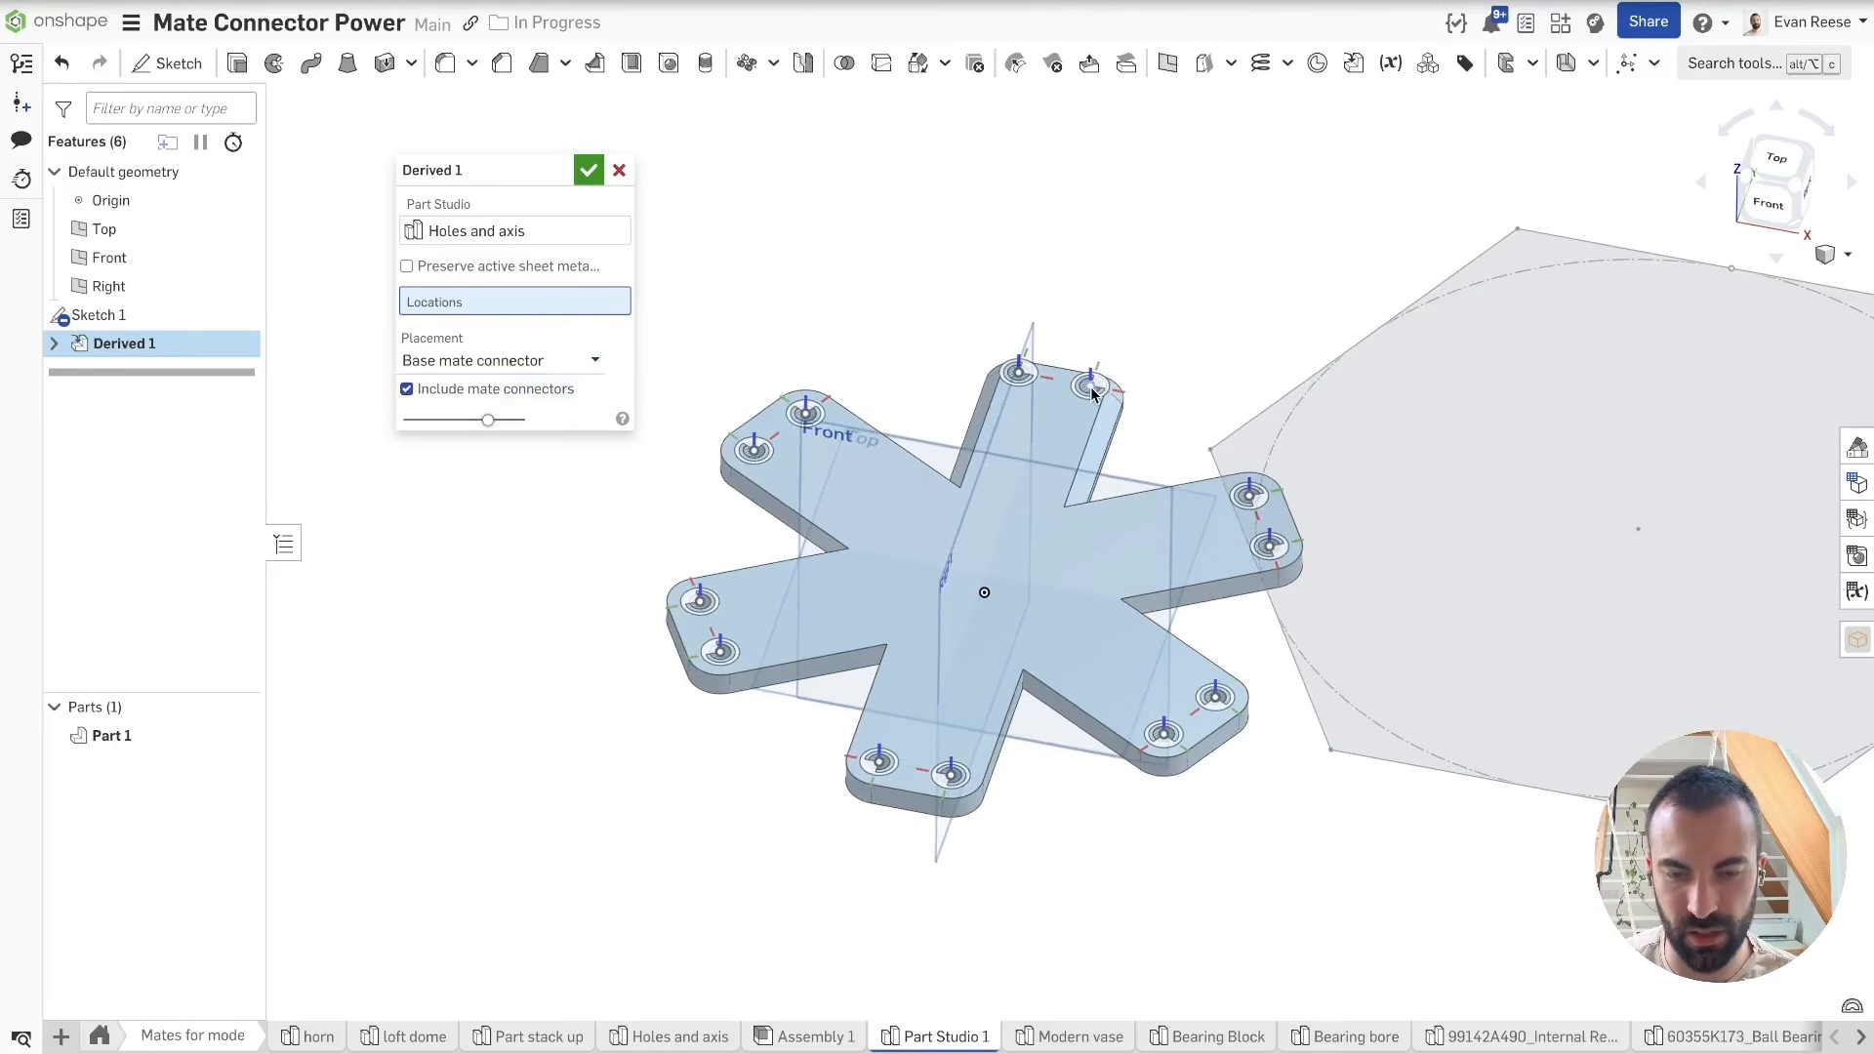
Step: Try hole mate connectors on different arms as the derived plate's base, and discard the derived feature
{"action": "left_click", "coordinate": [1092, 388]}
{"action": "scroll", "coordinate": [1003, 594], "scroll_direction": "down", "scroll_amount": 2}
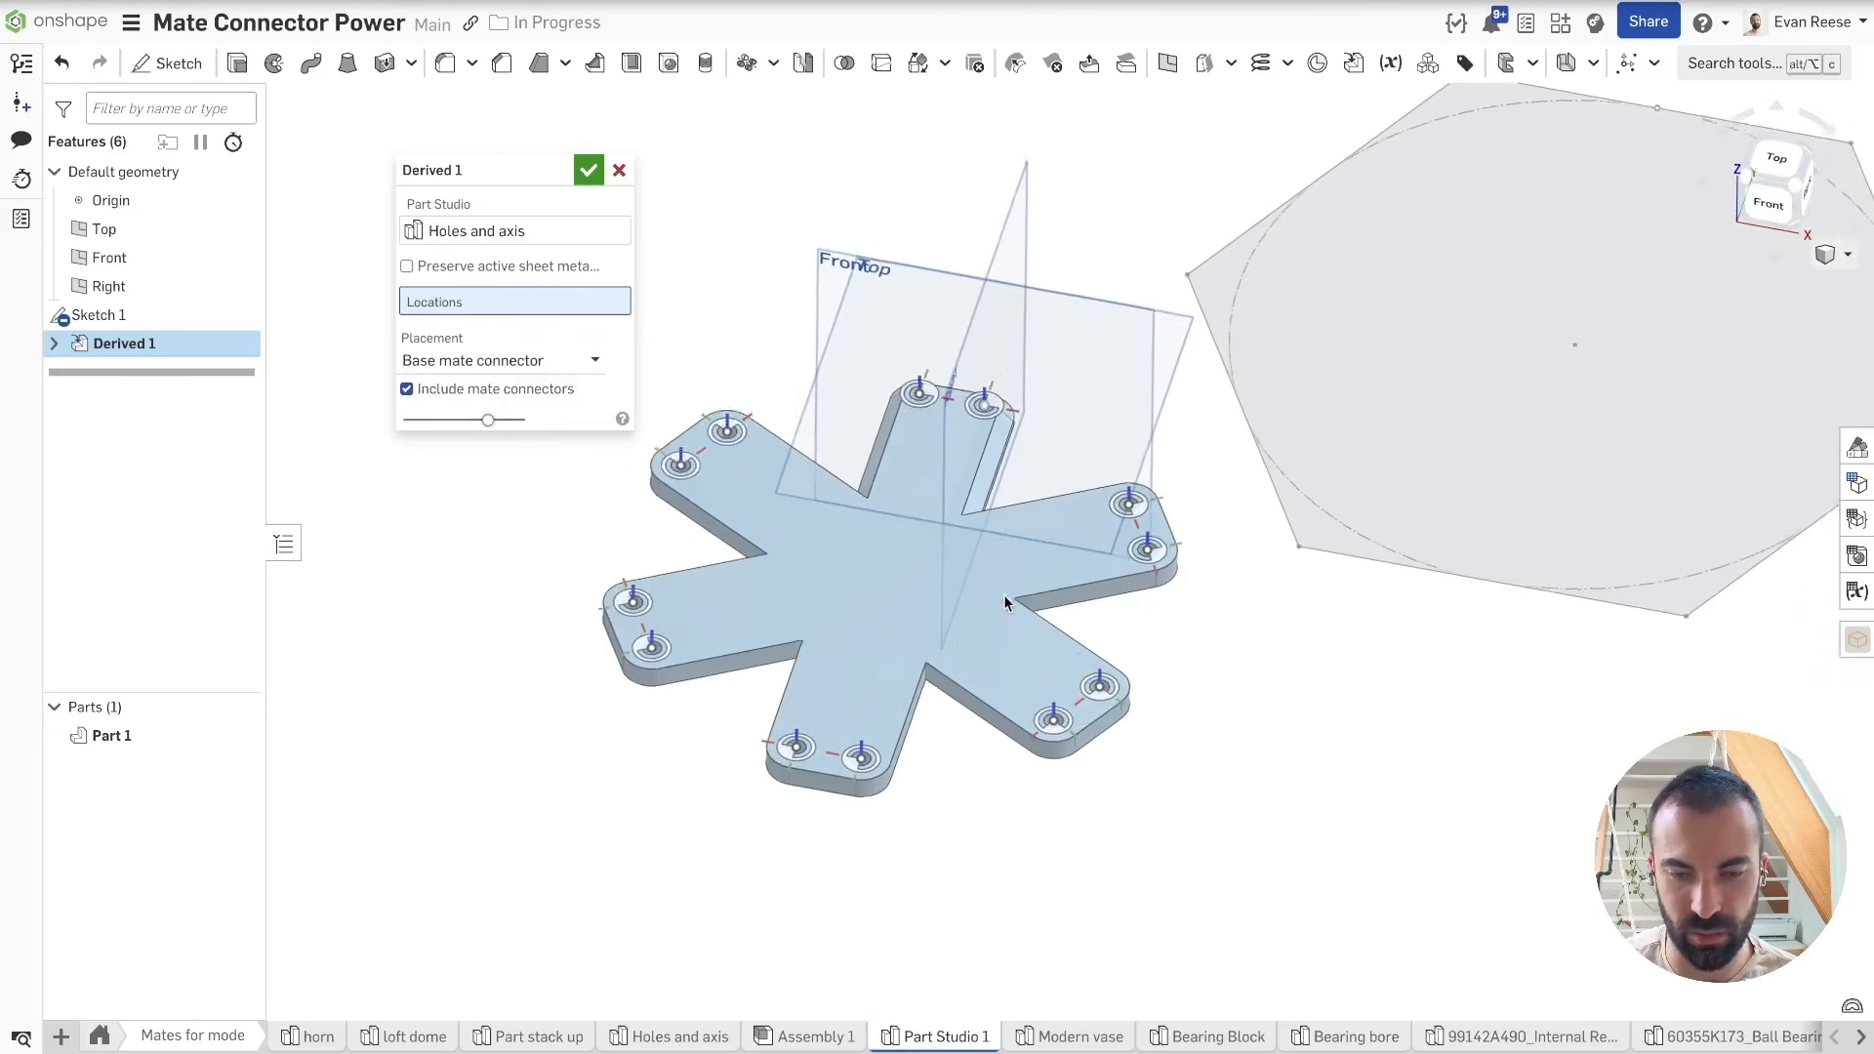
{"action": "scroll", "coordinate": [1007, 592], "scroll_direction": "up", "scroll_amount": 2}
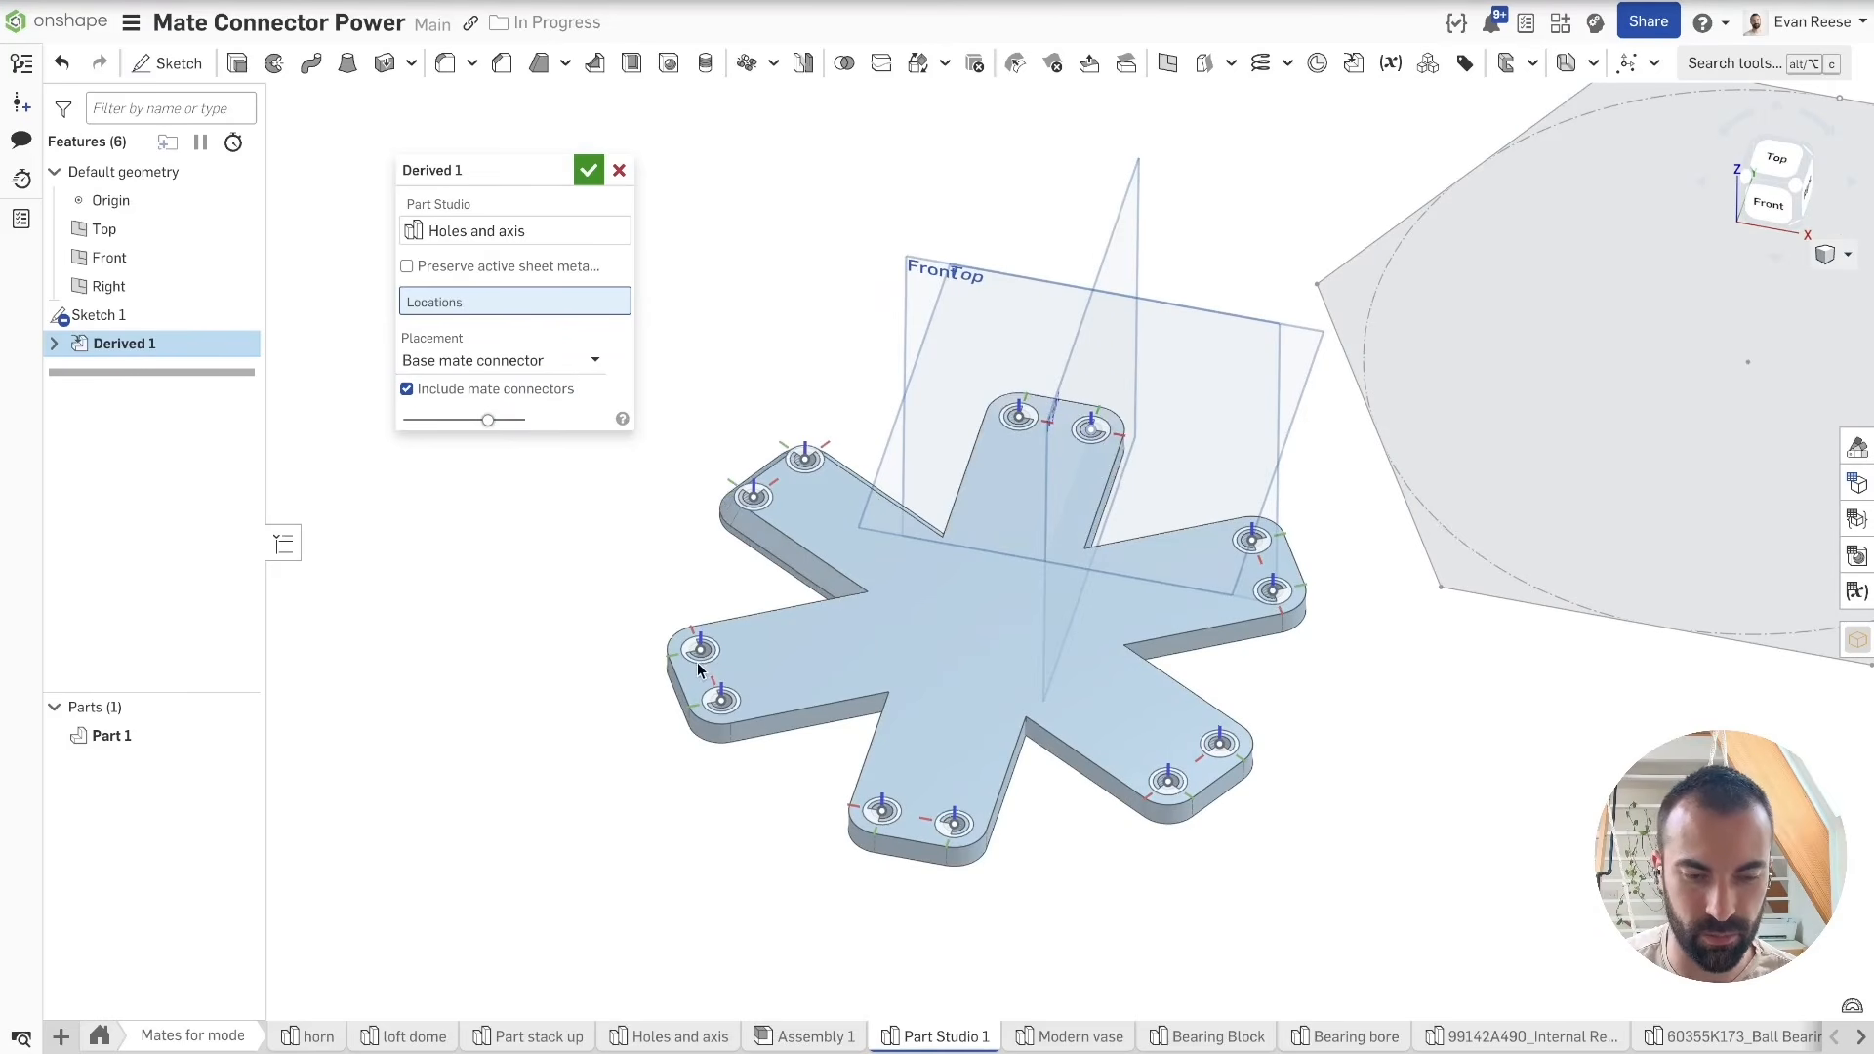
{"action": "left_click", "coordinate": [722, 700]}
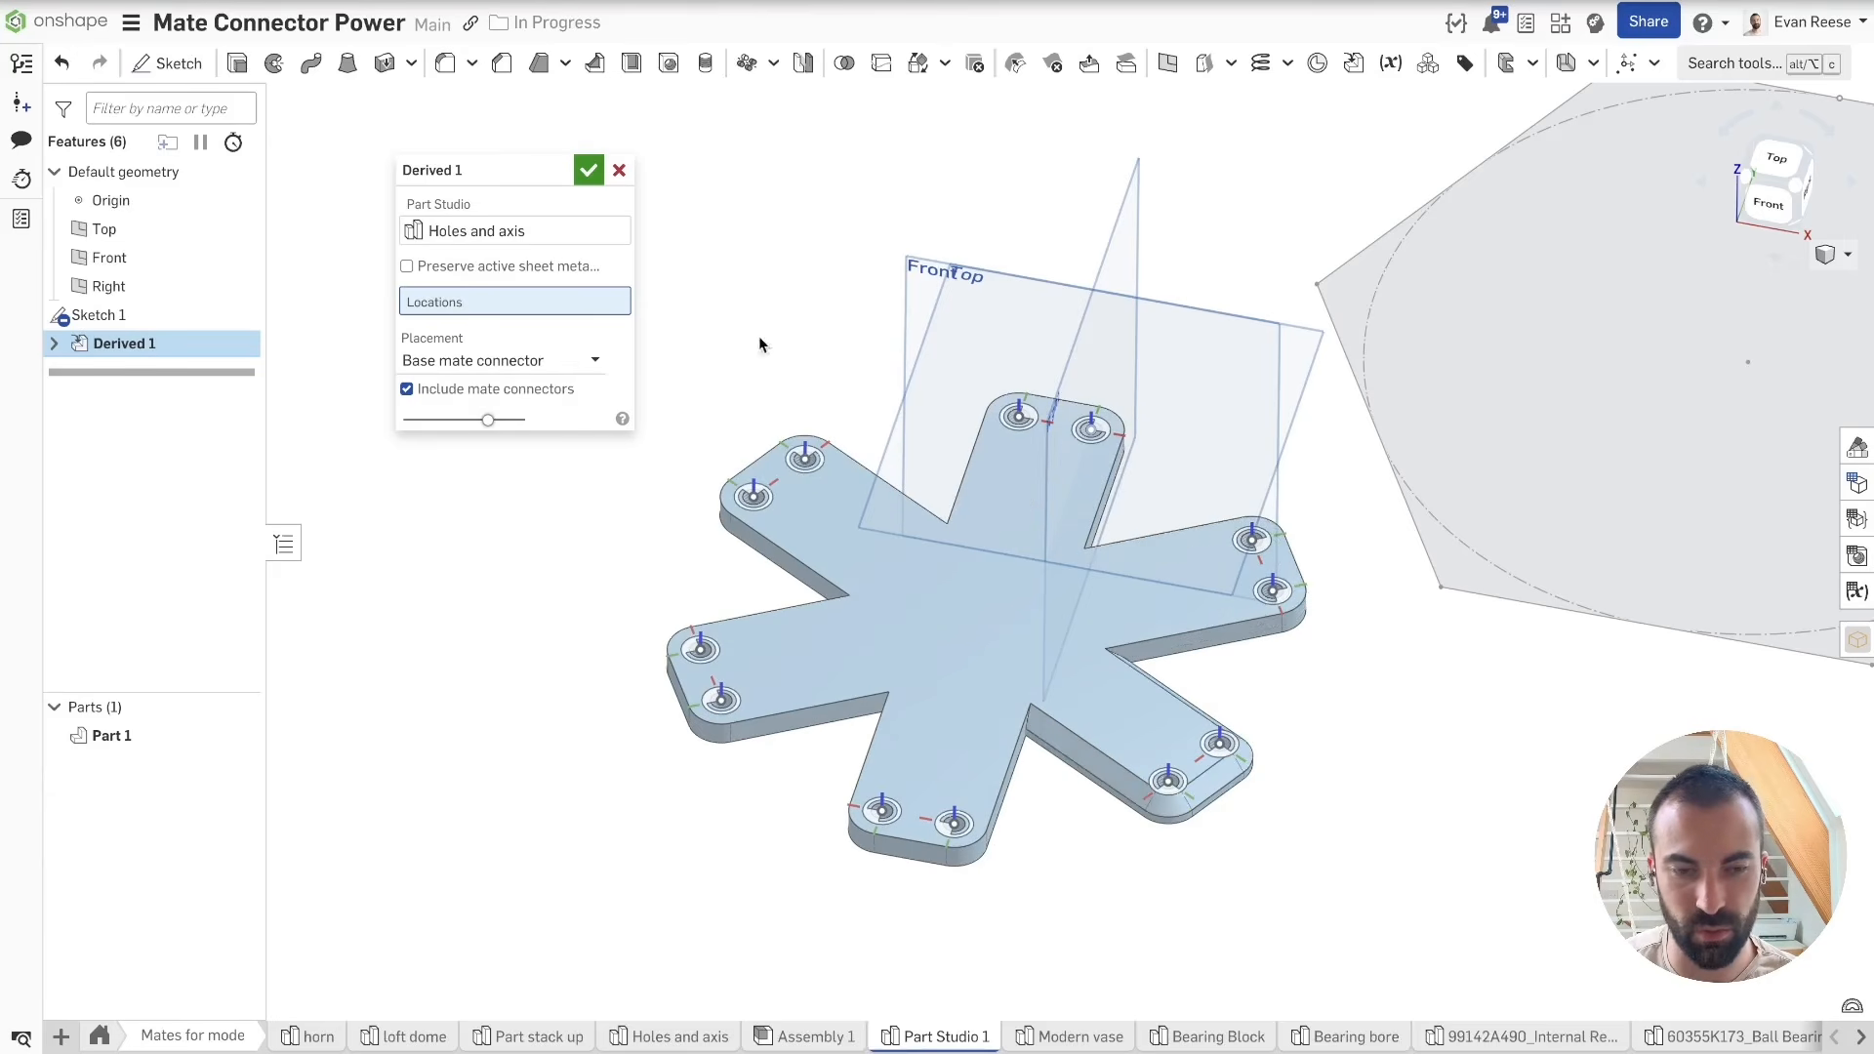
{"action": "left_click", "coordinate": [616, 173]}
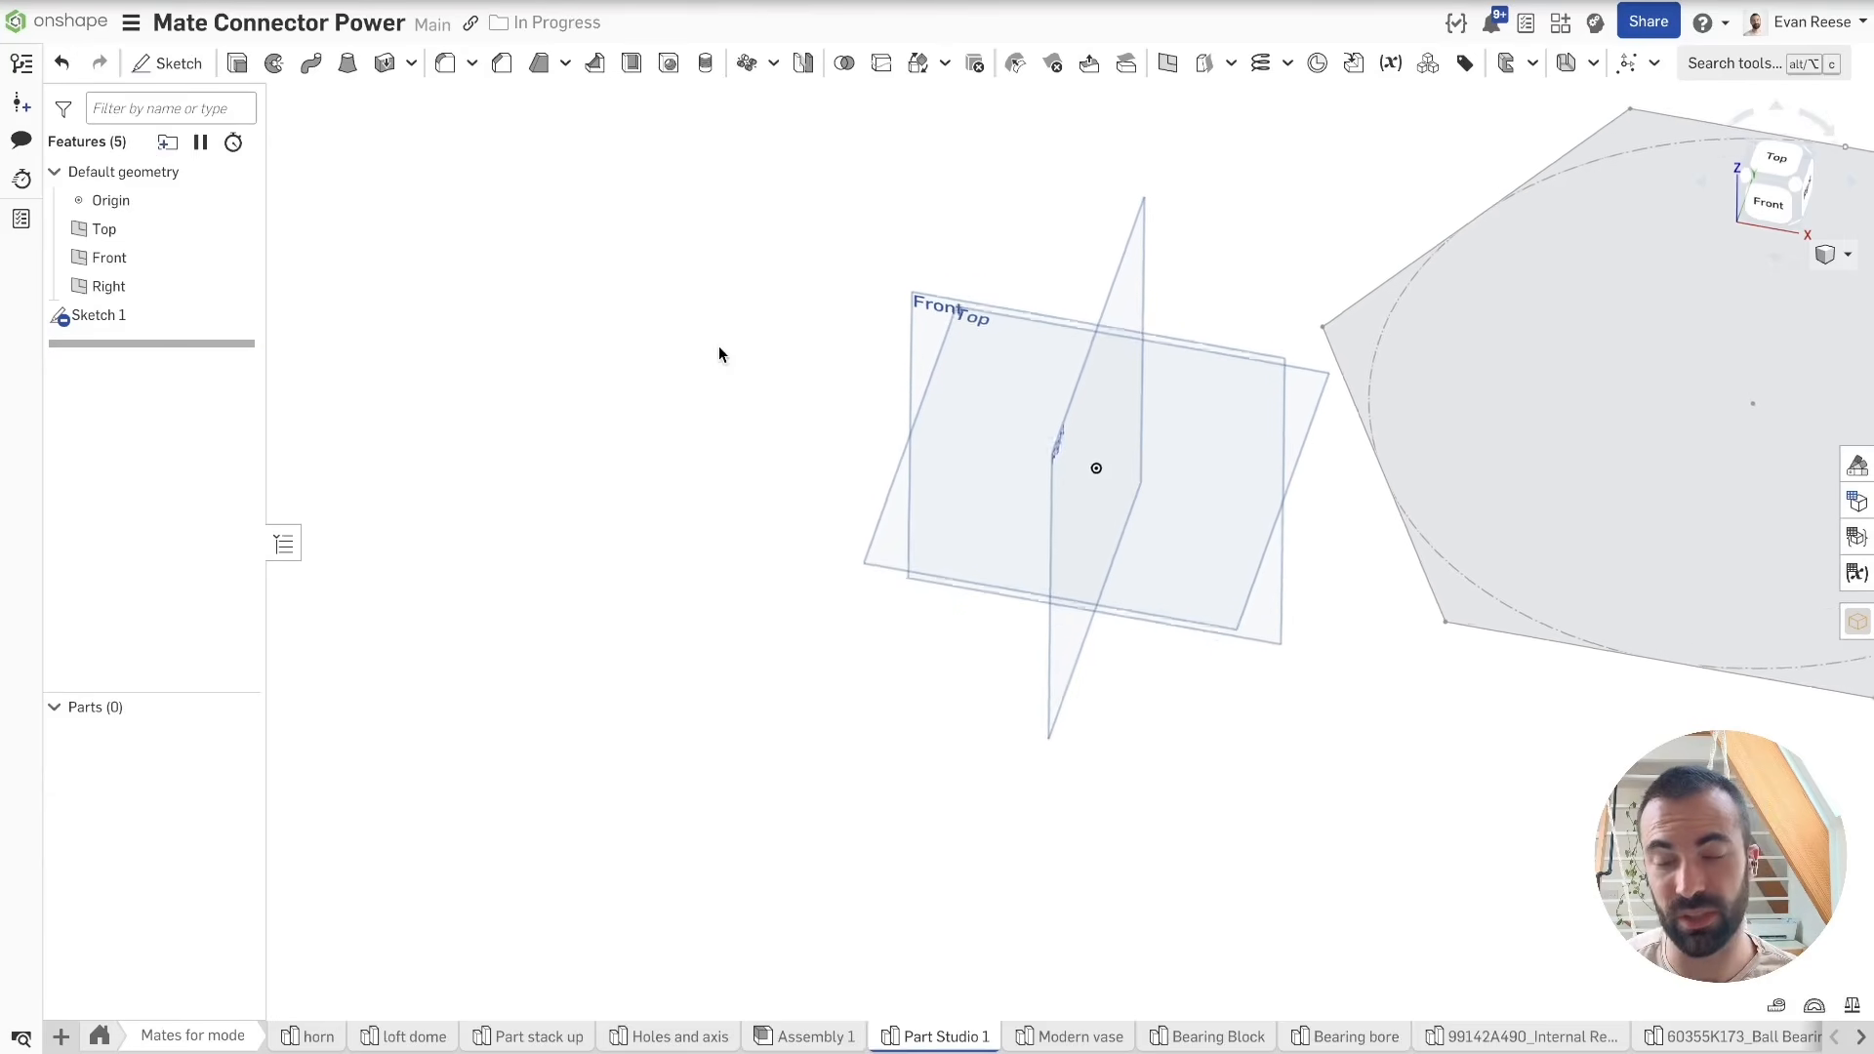
Step: Open the Modern vase Part Studio
{"action": "key", "text": "f"}
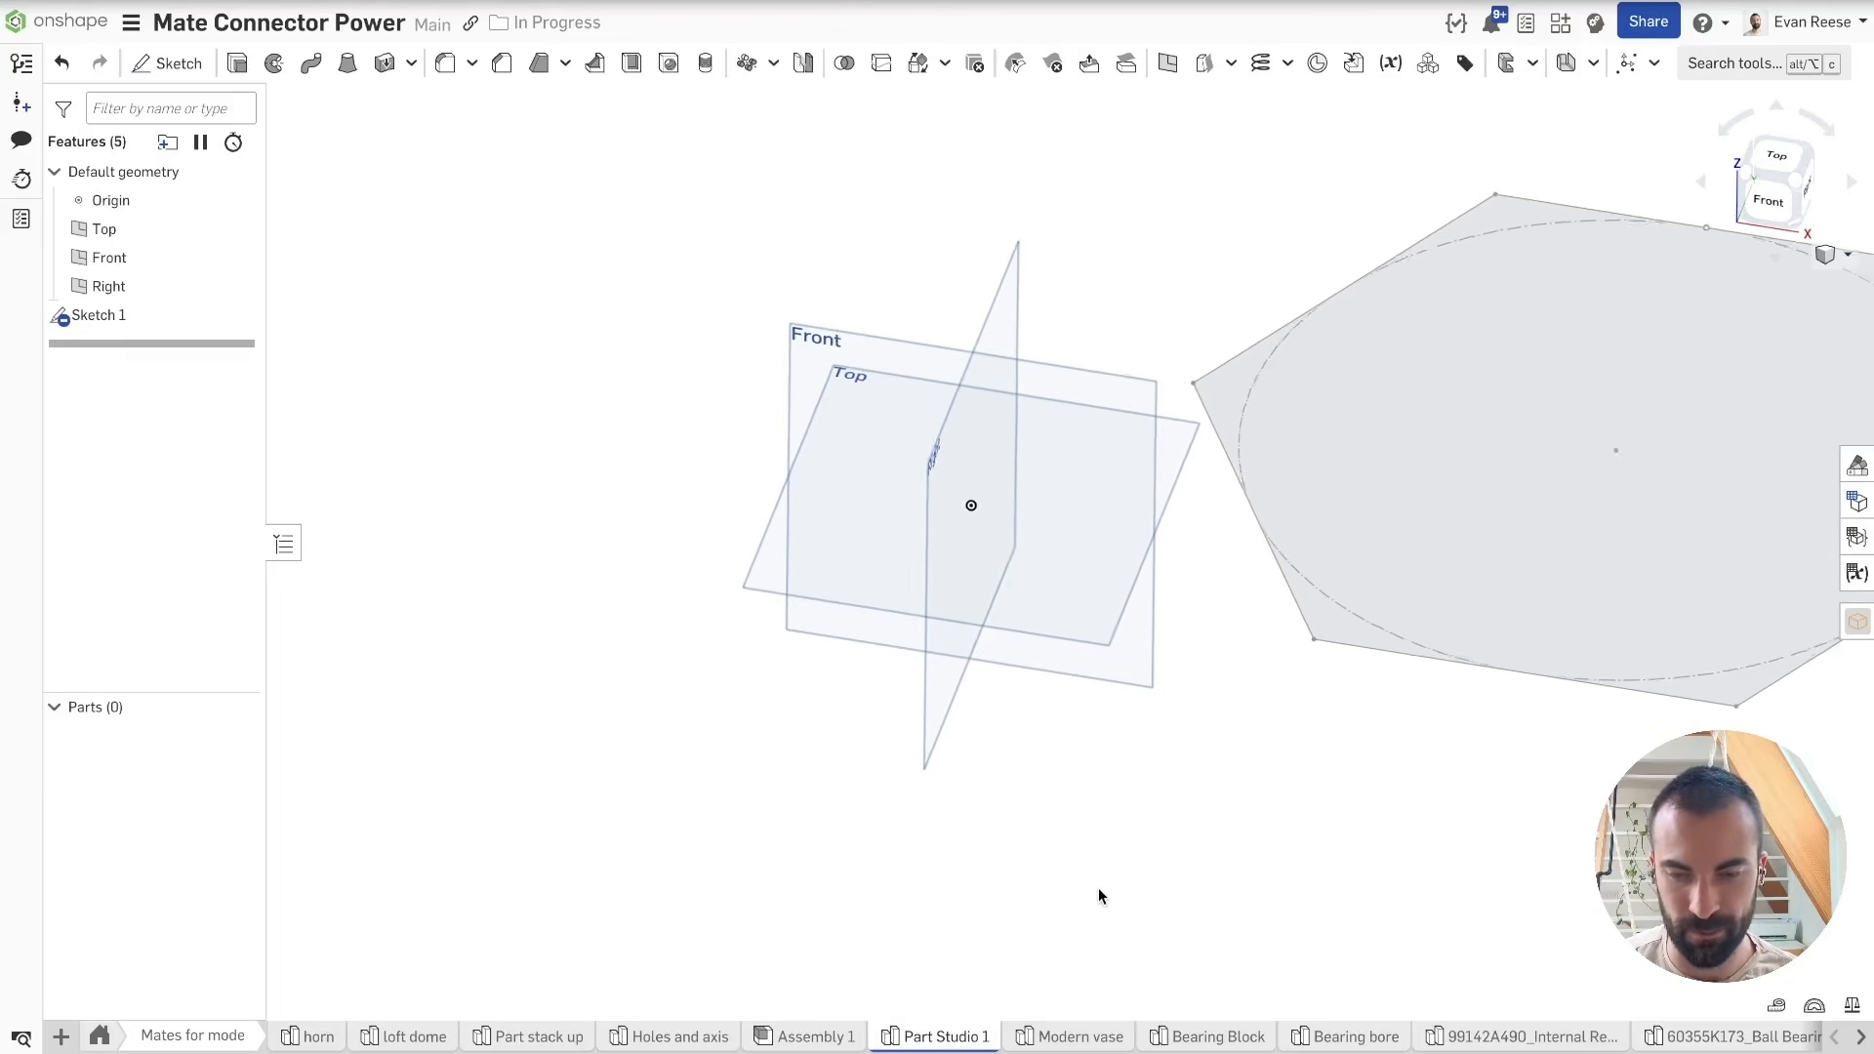
{"action": "left_click", "coordinate": [1077, 1037]}
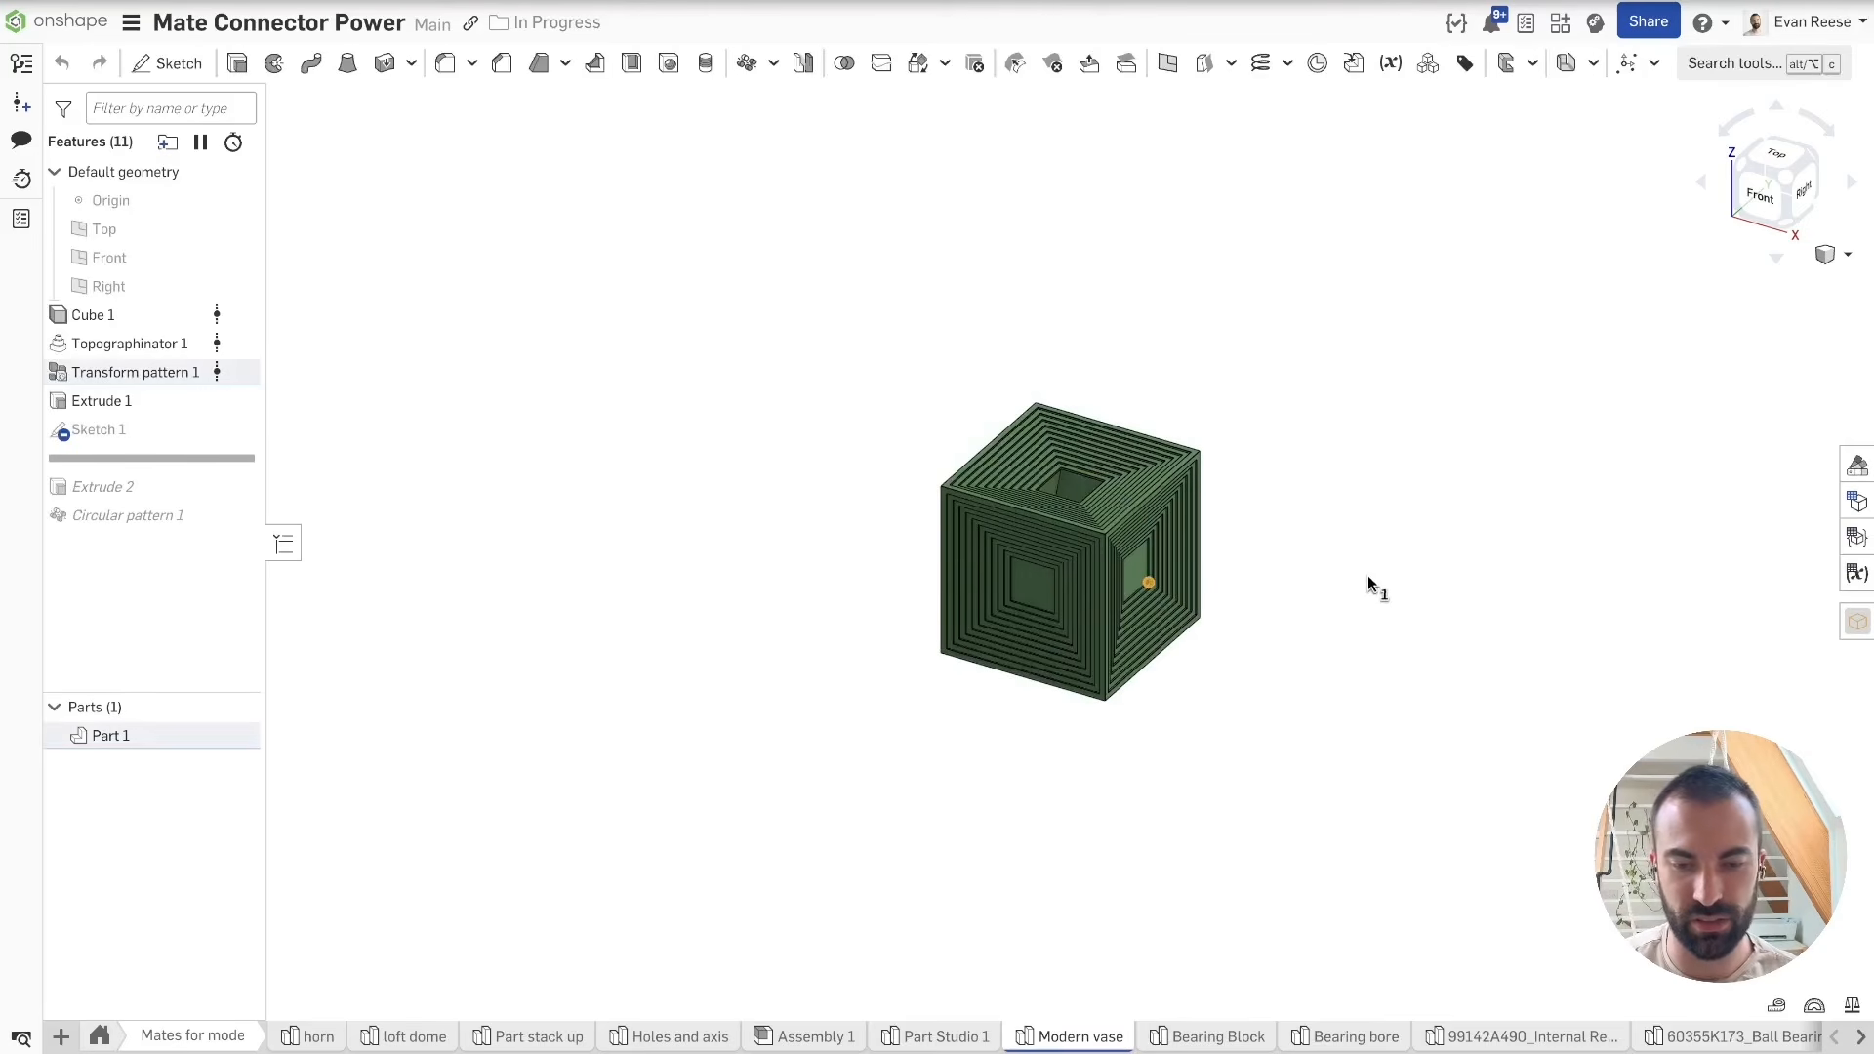
Step: Delete all modelled features of the vase, from the cube to the circular pattern, keeping only the default geometry
{"action": "key", "text": "shift+7"}
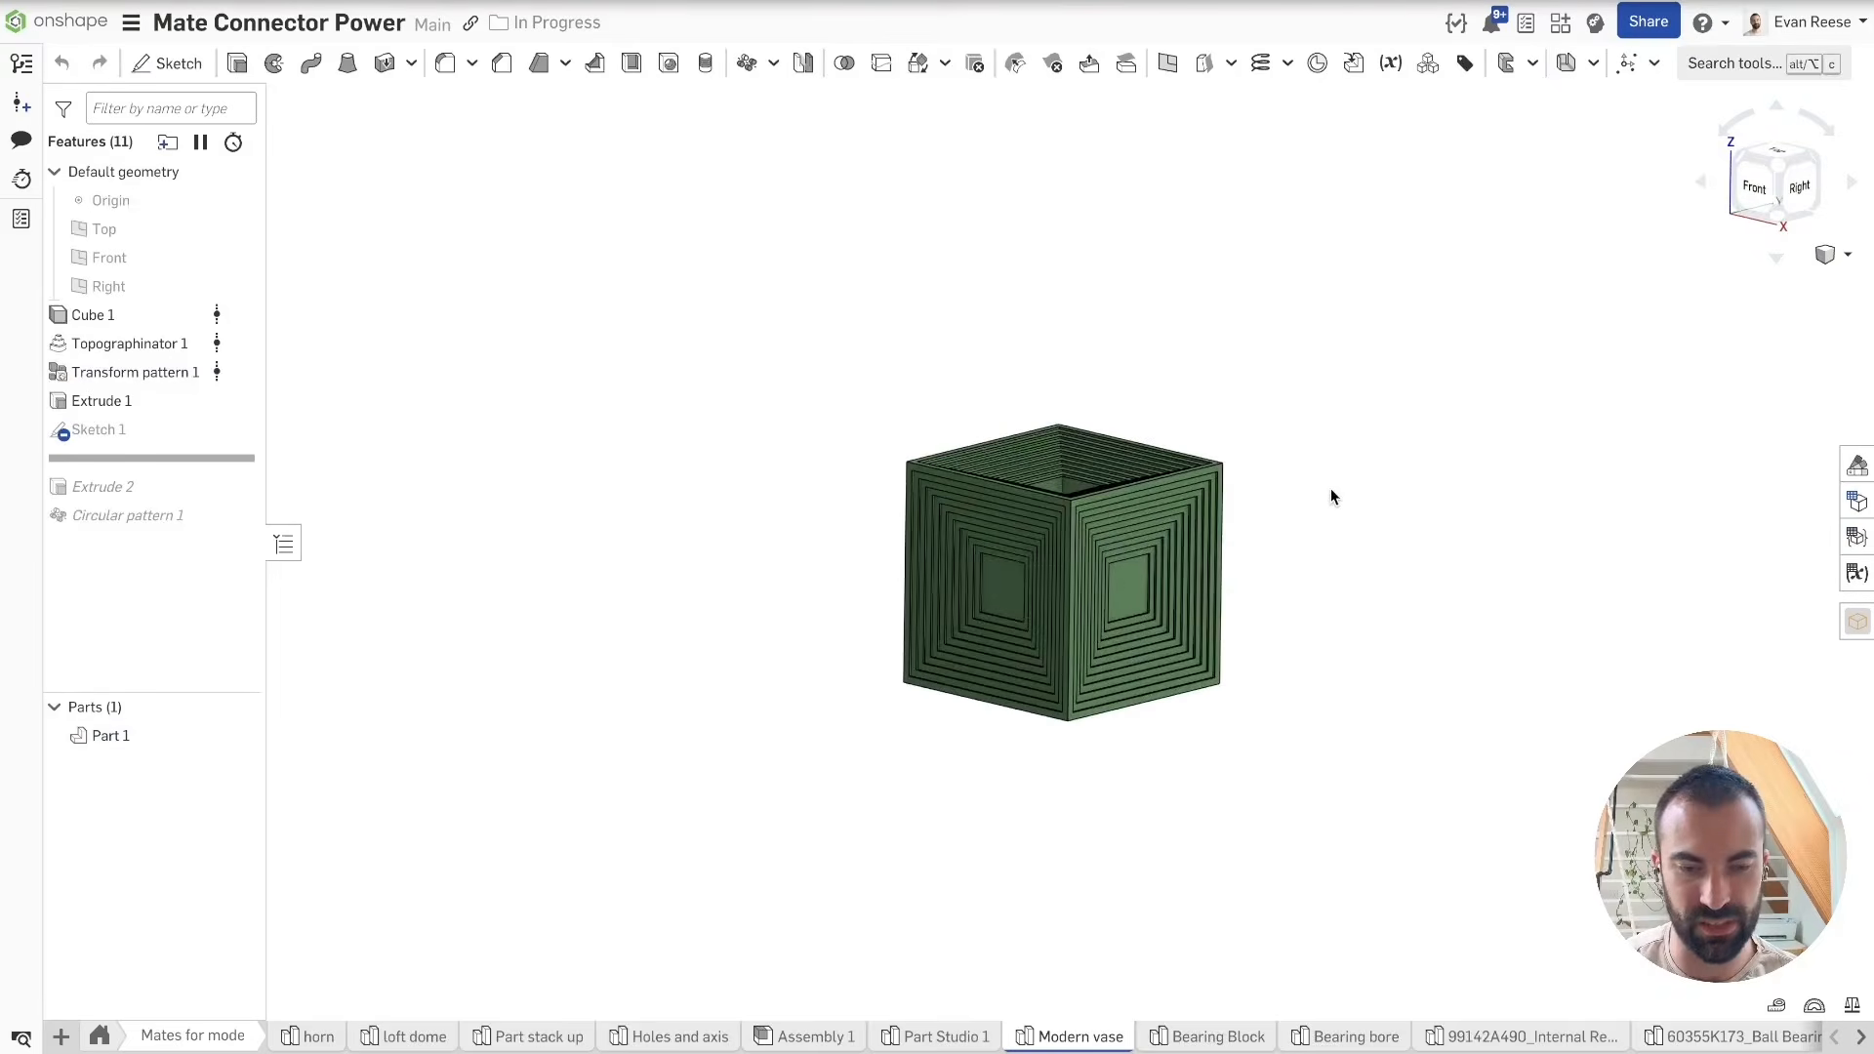
{"action": "left_click", "coordinate": [157, 318]}
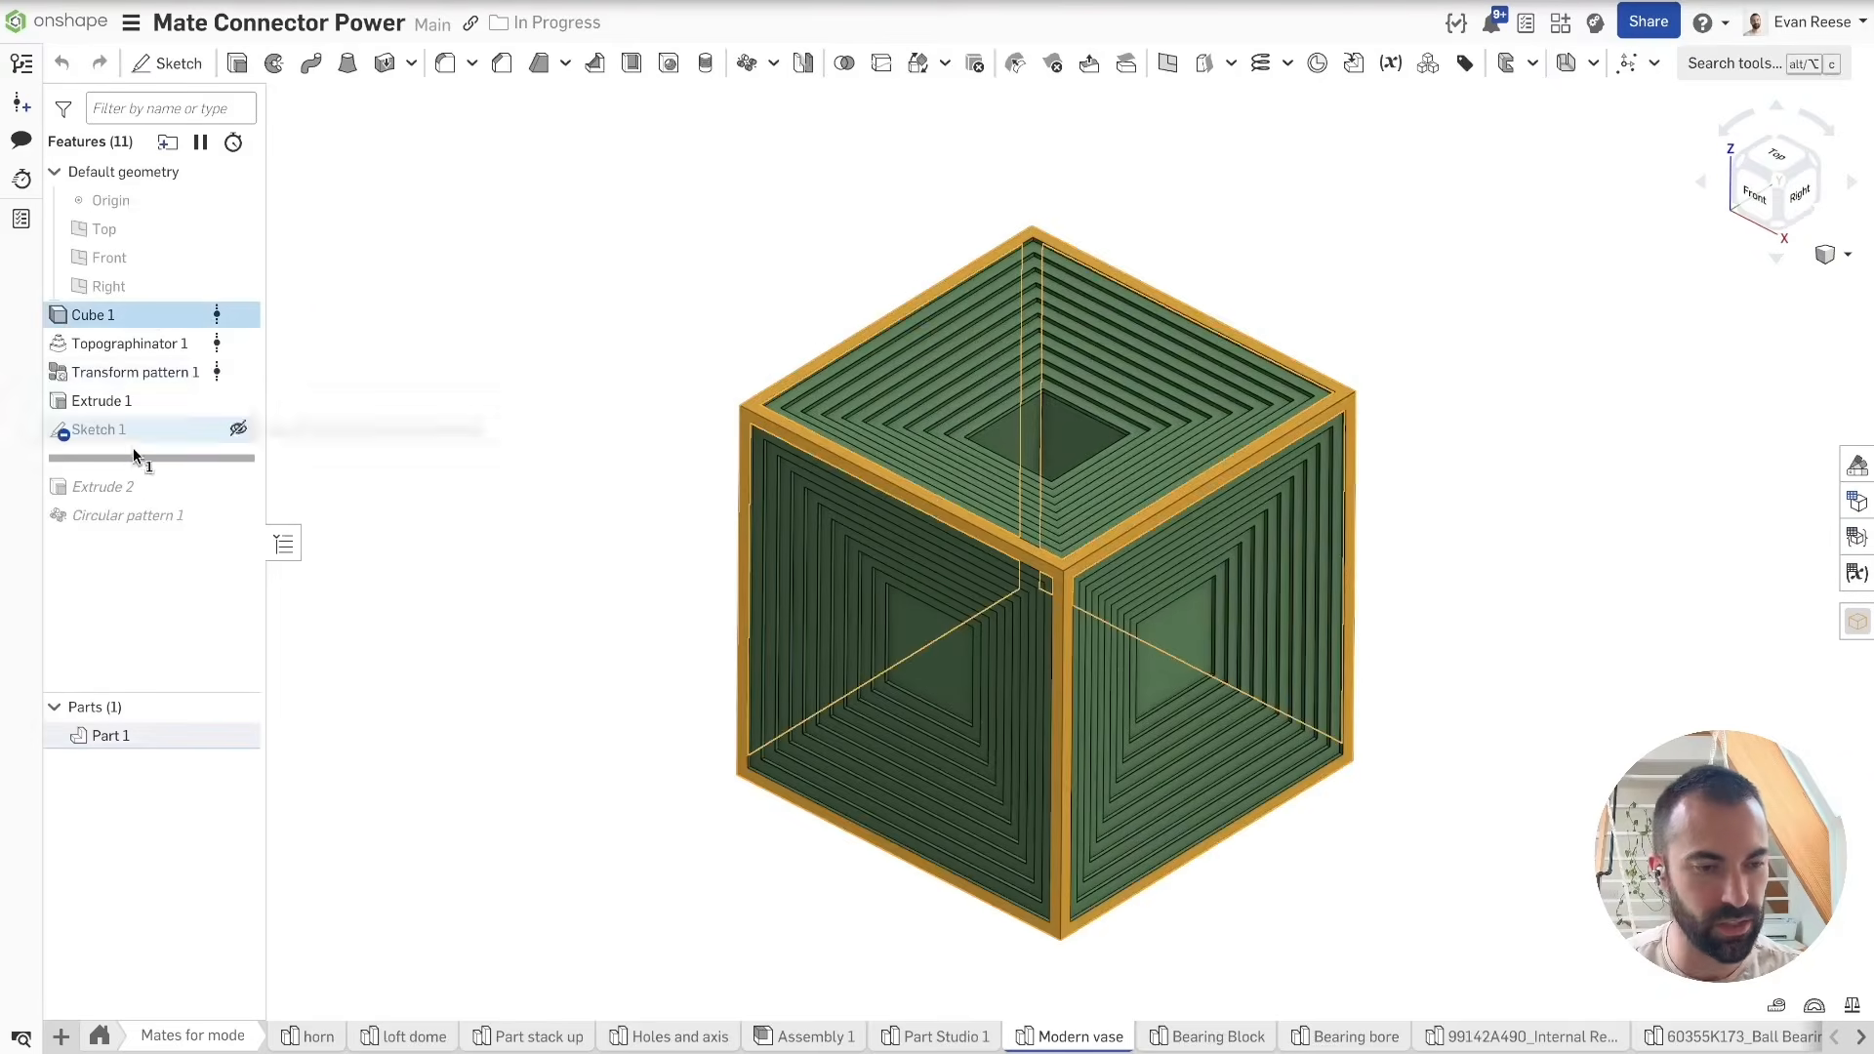
{"action": "left_click", "coordinate": [117, 505], "text": "shift"}
{"action": "key", "text": "Delete"}
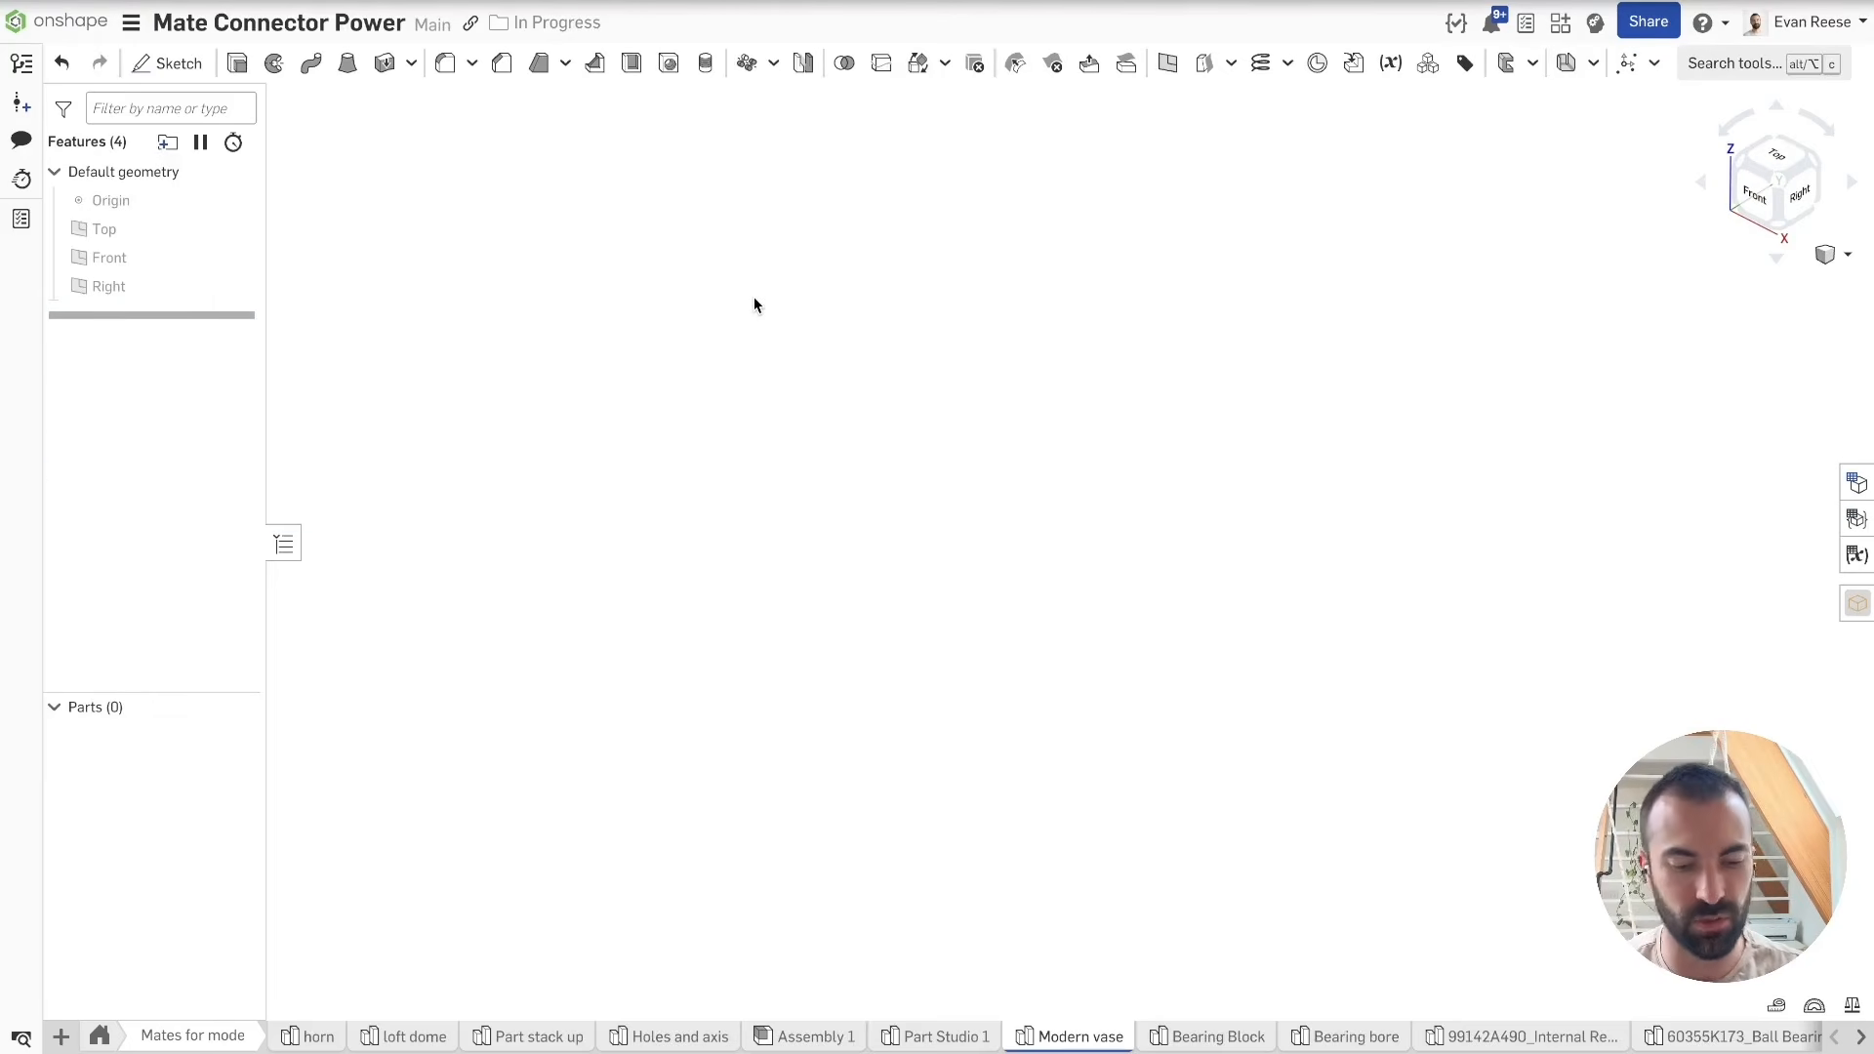
Step: Create a new uniform cube with a size of 50 mm at the default location
{"action": "key", "text": "alt+c"}
{"action": "type", "text": "cube"}
{"action": "key", "text": "Return"}
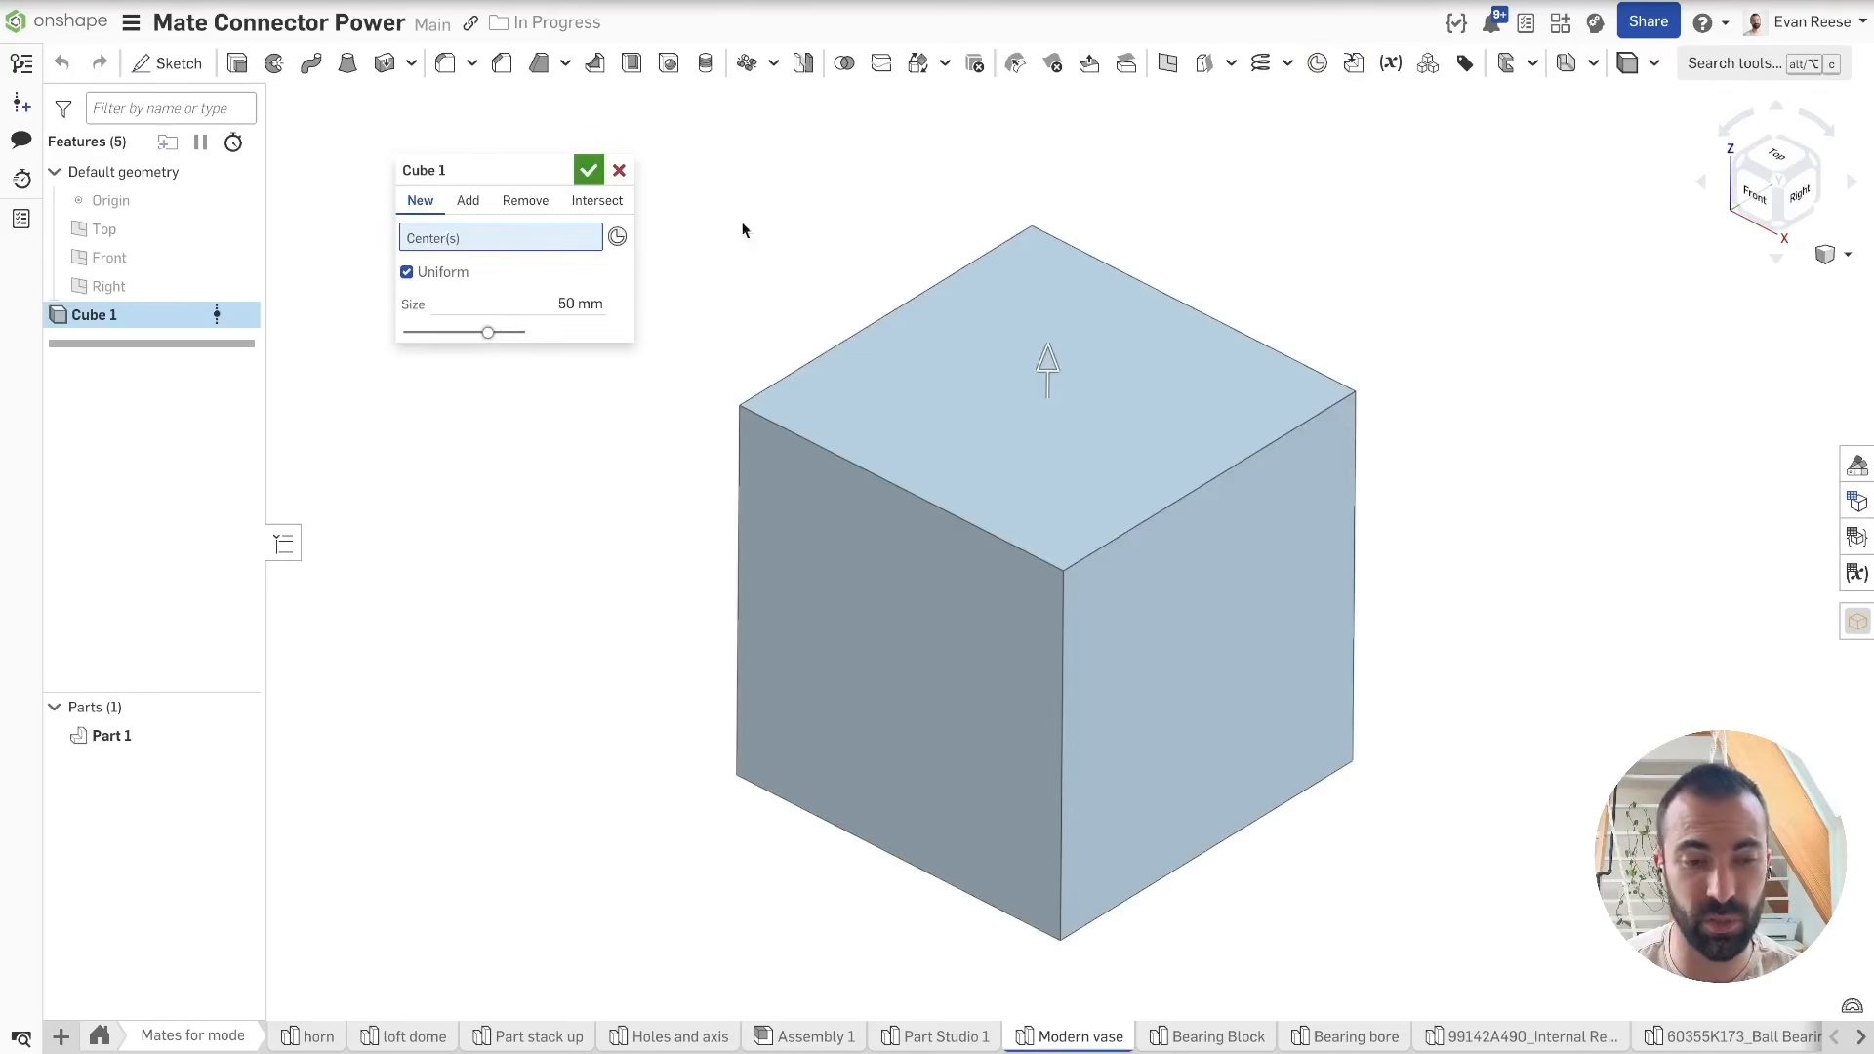
{"action": "left_click", "coordinate": [592, 173]}
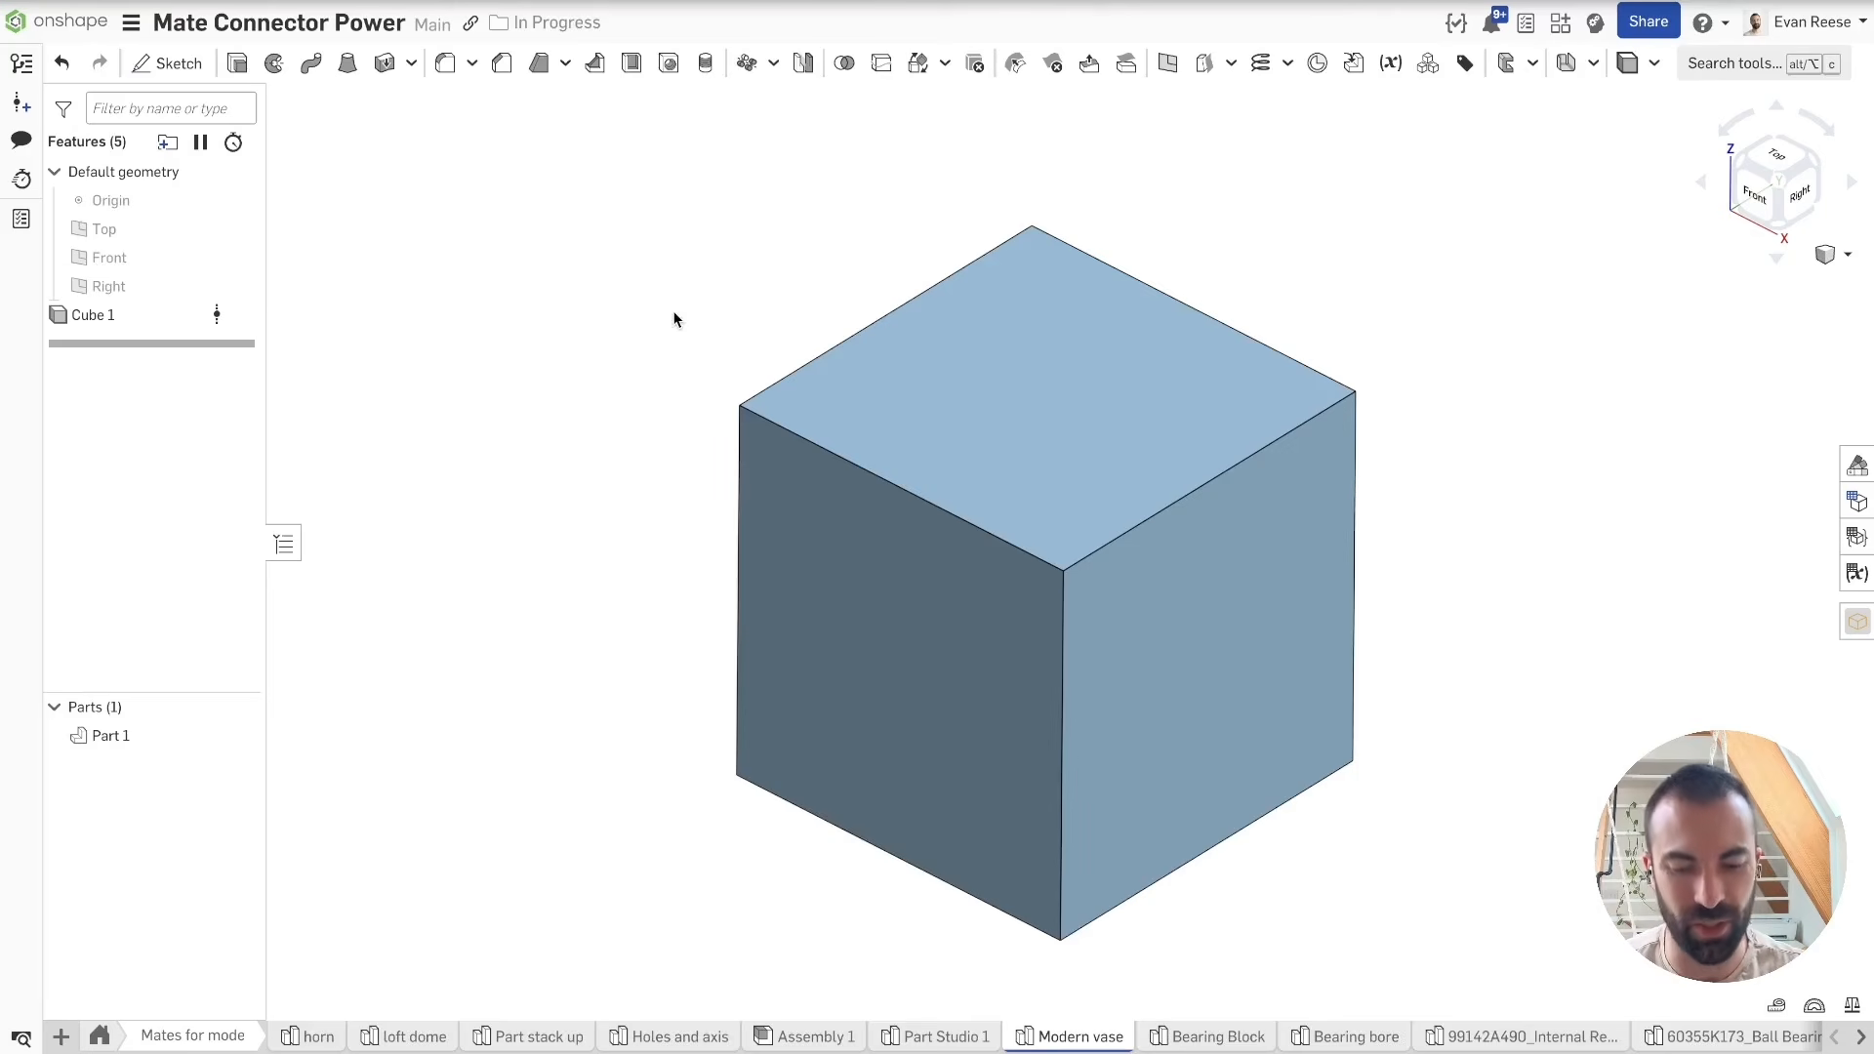
Step: Add Topographinator auto layers to the cube's top face with 0.5 mm layer thickness and 10 layers, and check the stepped part alone
{"action": "key", "text": "alt+c"}
{"action": "type", "text": "topo"}
{"action": "key", "text": "Return"}
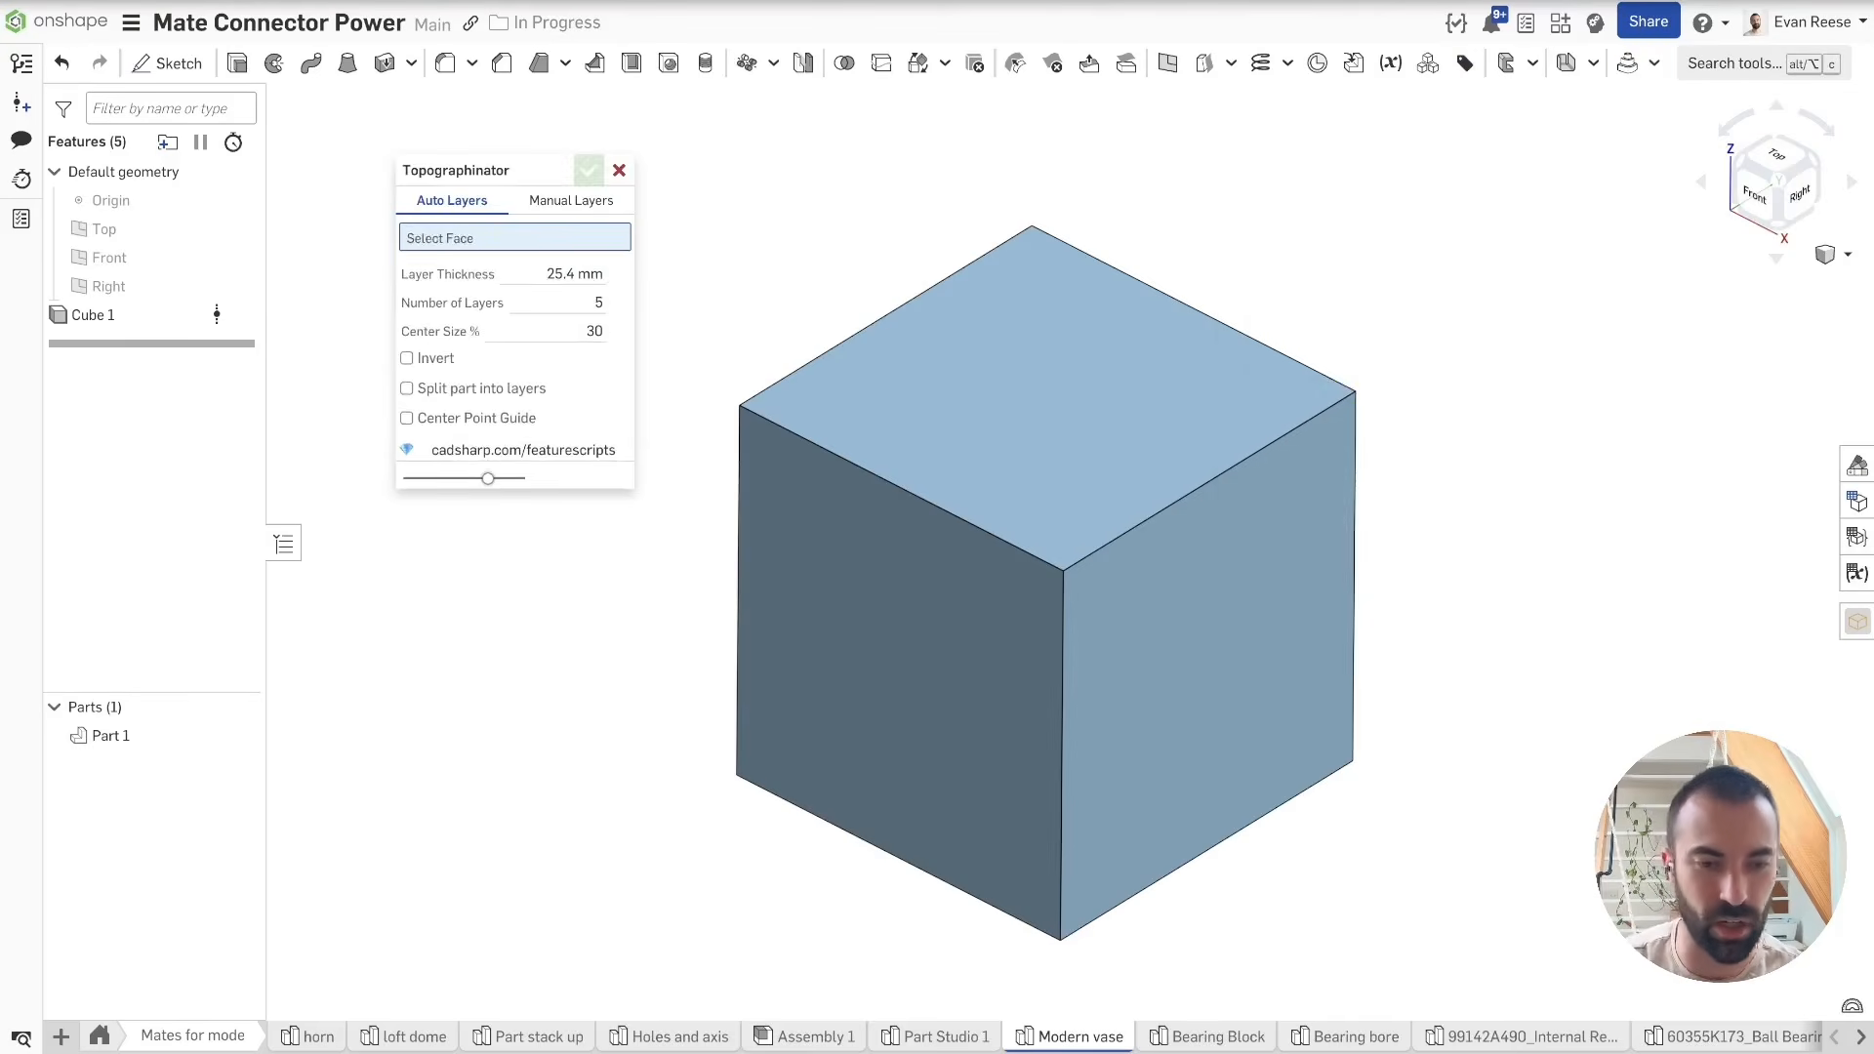
{"action": "left_click", "coordinate": [1001, 330]}
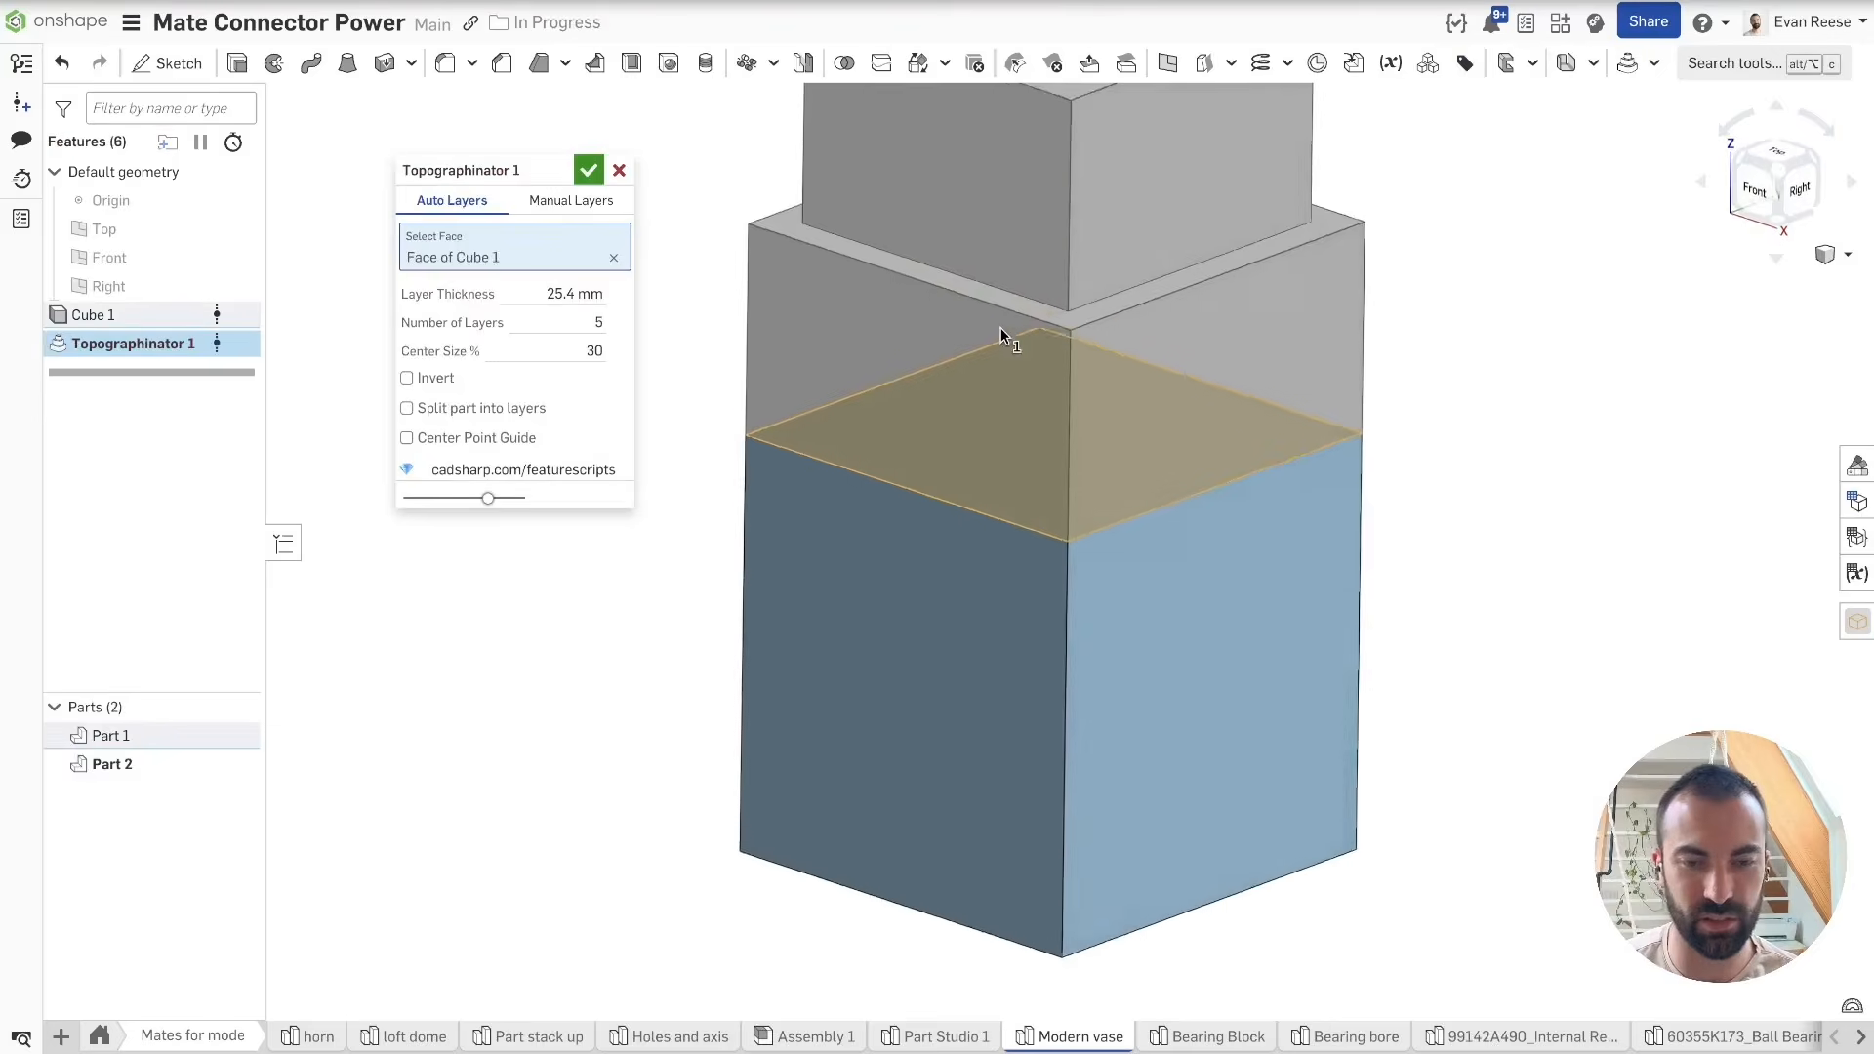
{"action": "left_click", "coordinate": [539, 291]}
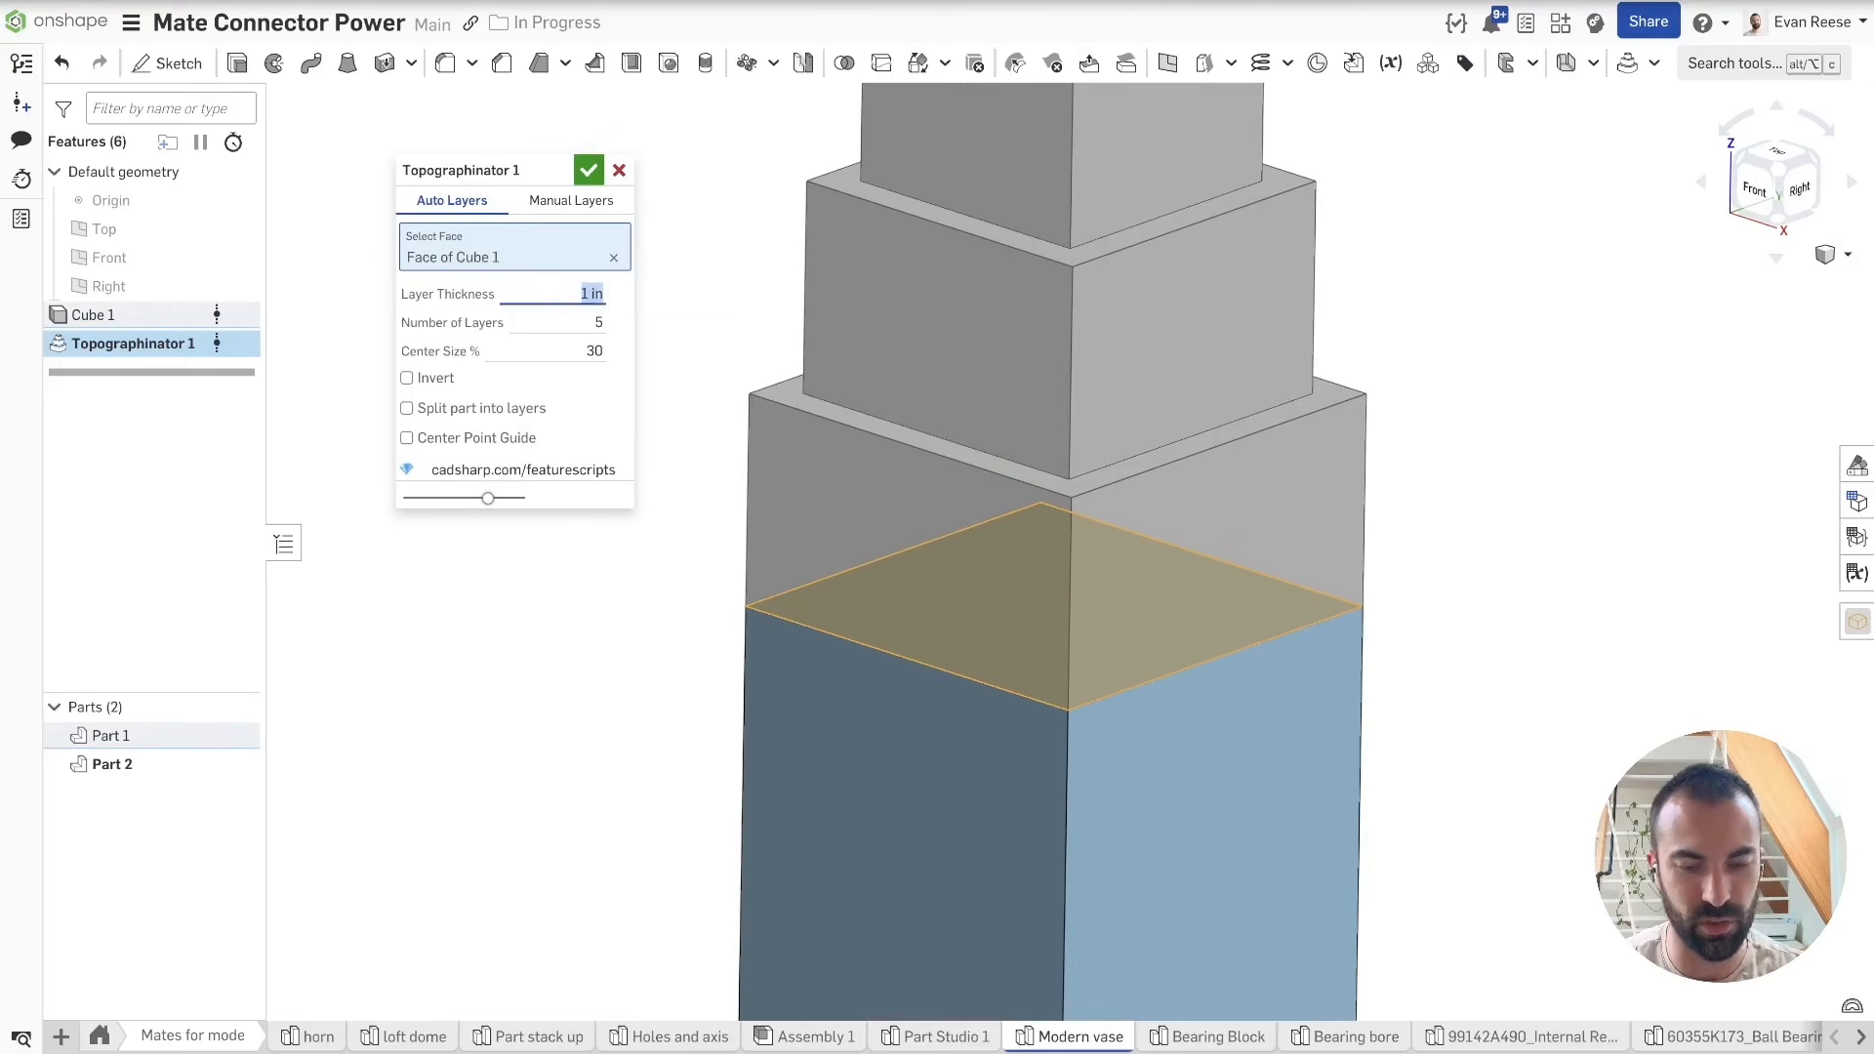
{"action": "left_click", "coordinate": [562, 316]}
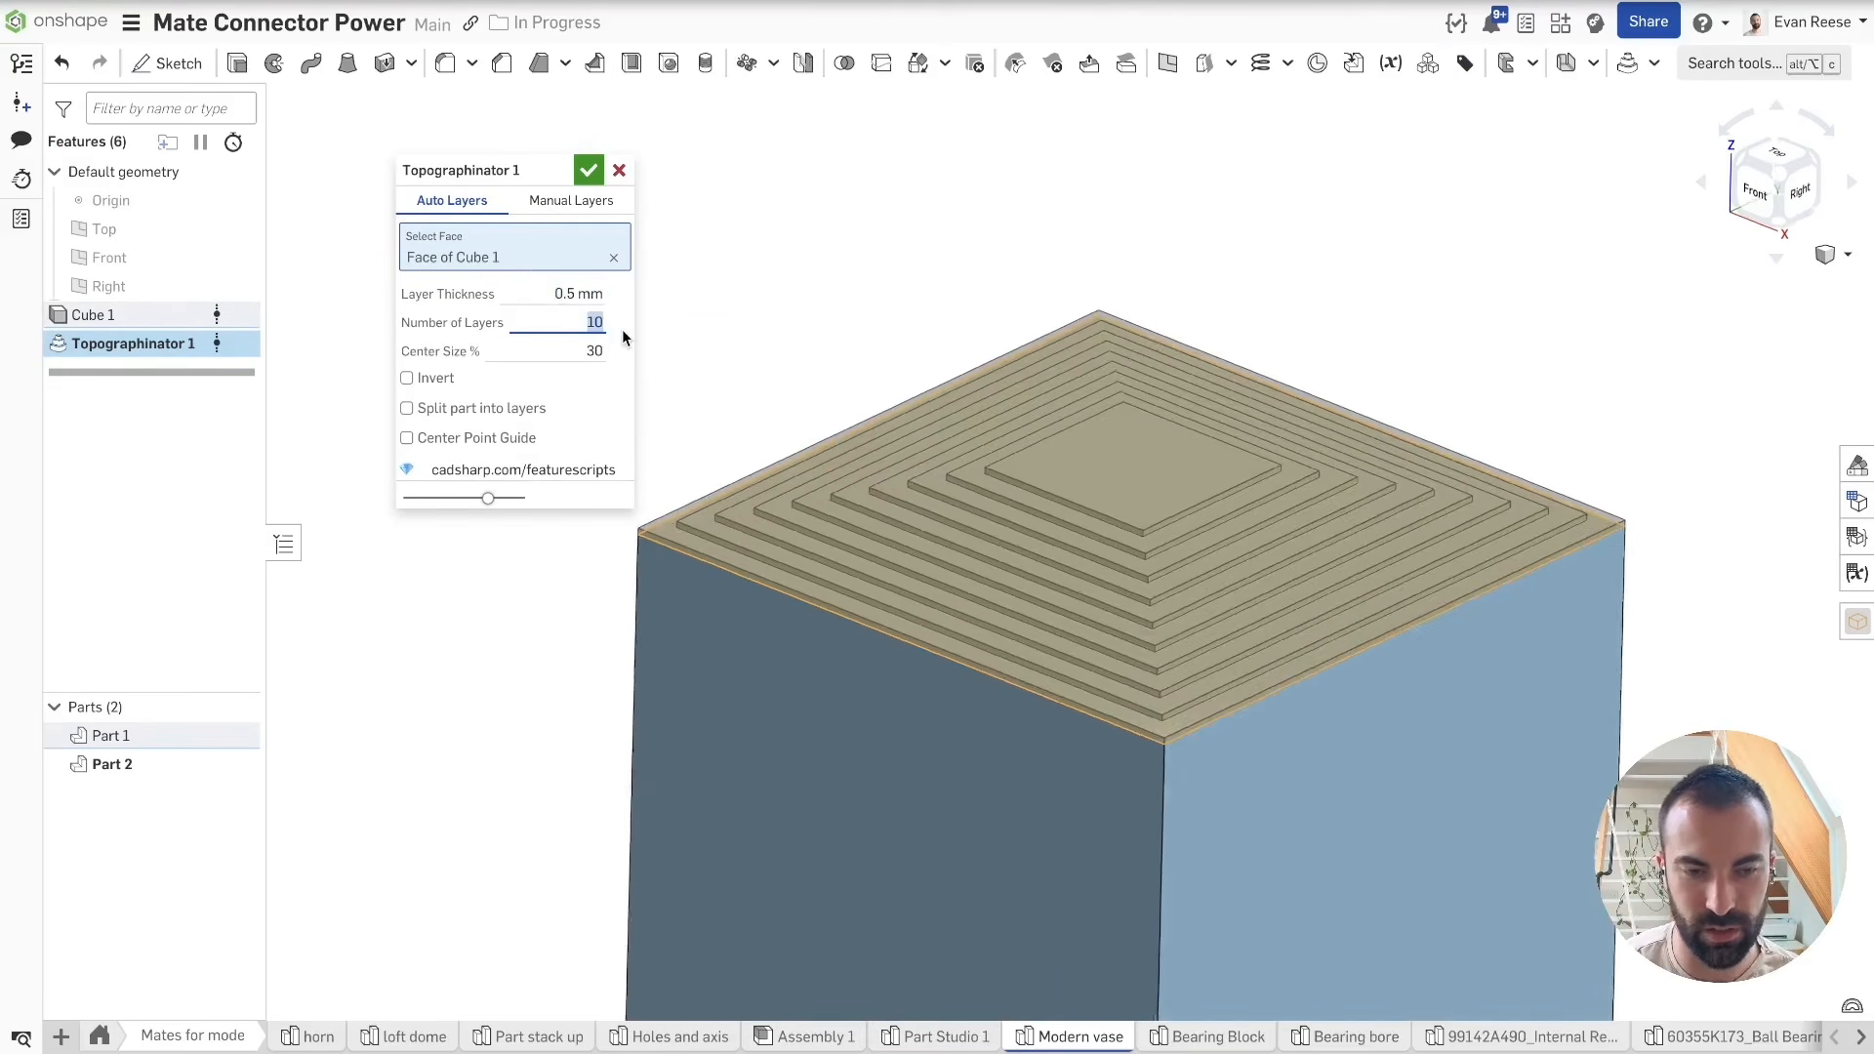
{"action": "left_click", "coordinate": [588, 171]}
{"action": "key", "text": "y"}
{"action": "right_click_drag", "start_coordinate": [1037, 657], "coordinate": [1135, 535]}
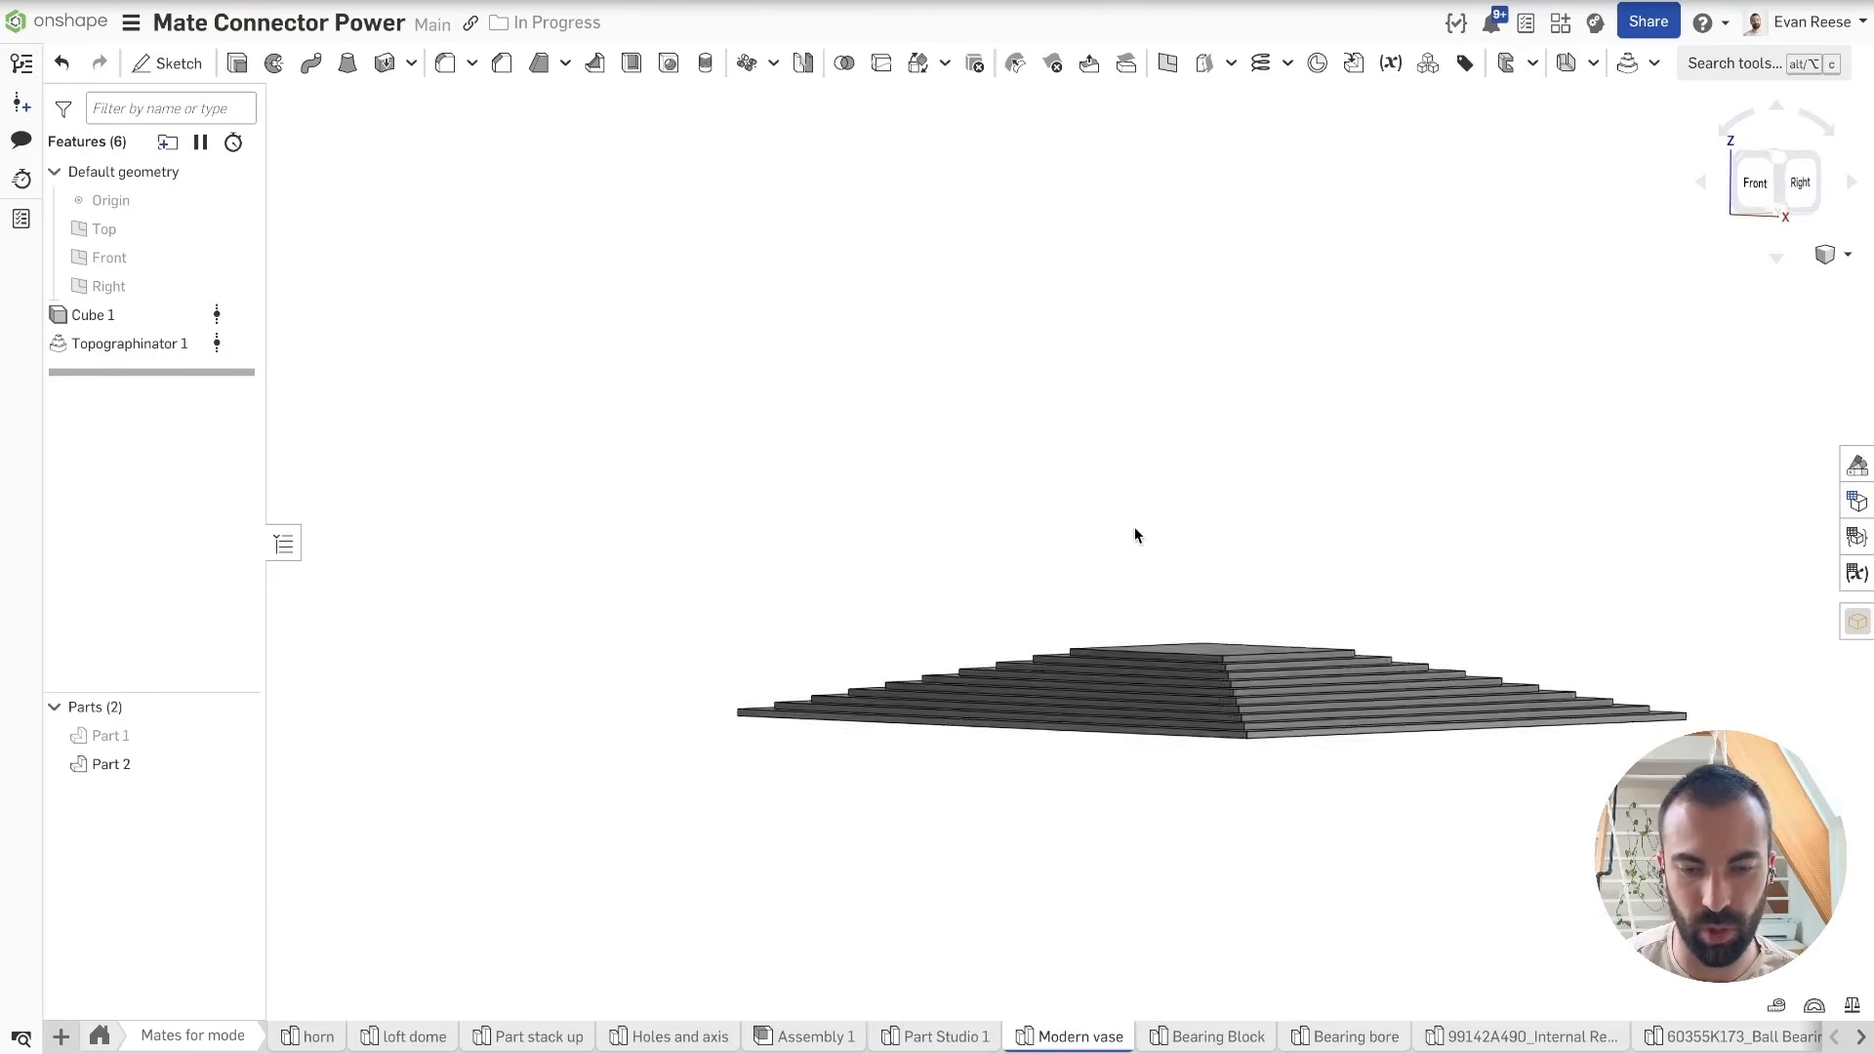
{"action": "key", "text": "y"}
{"action": "key", "text": "i"}
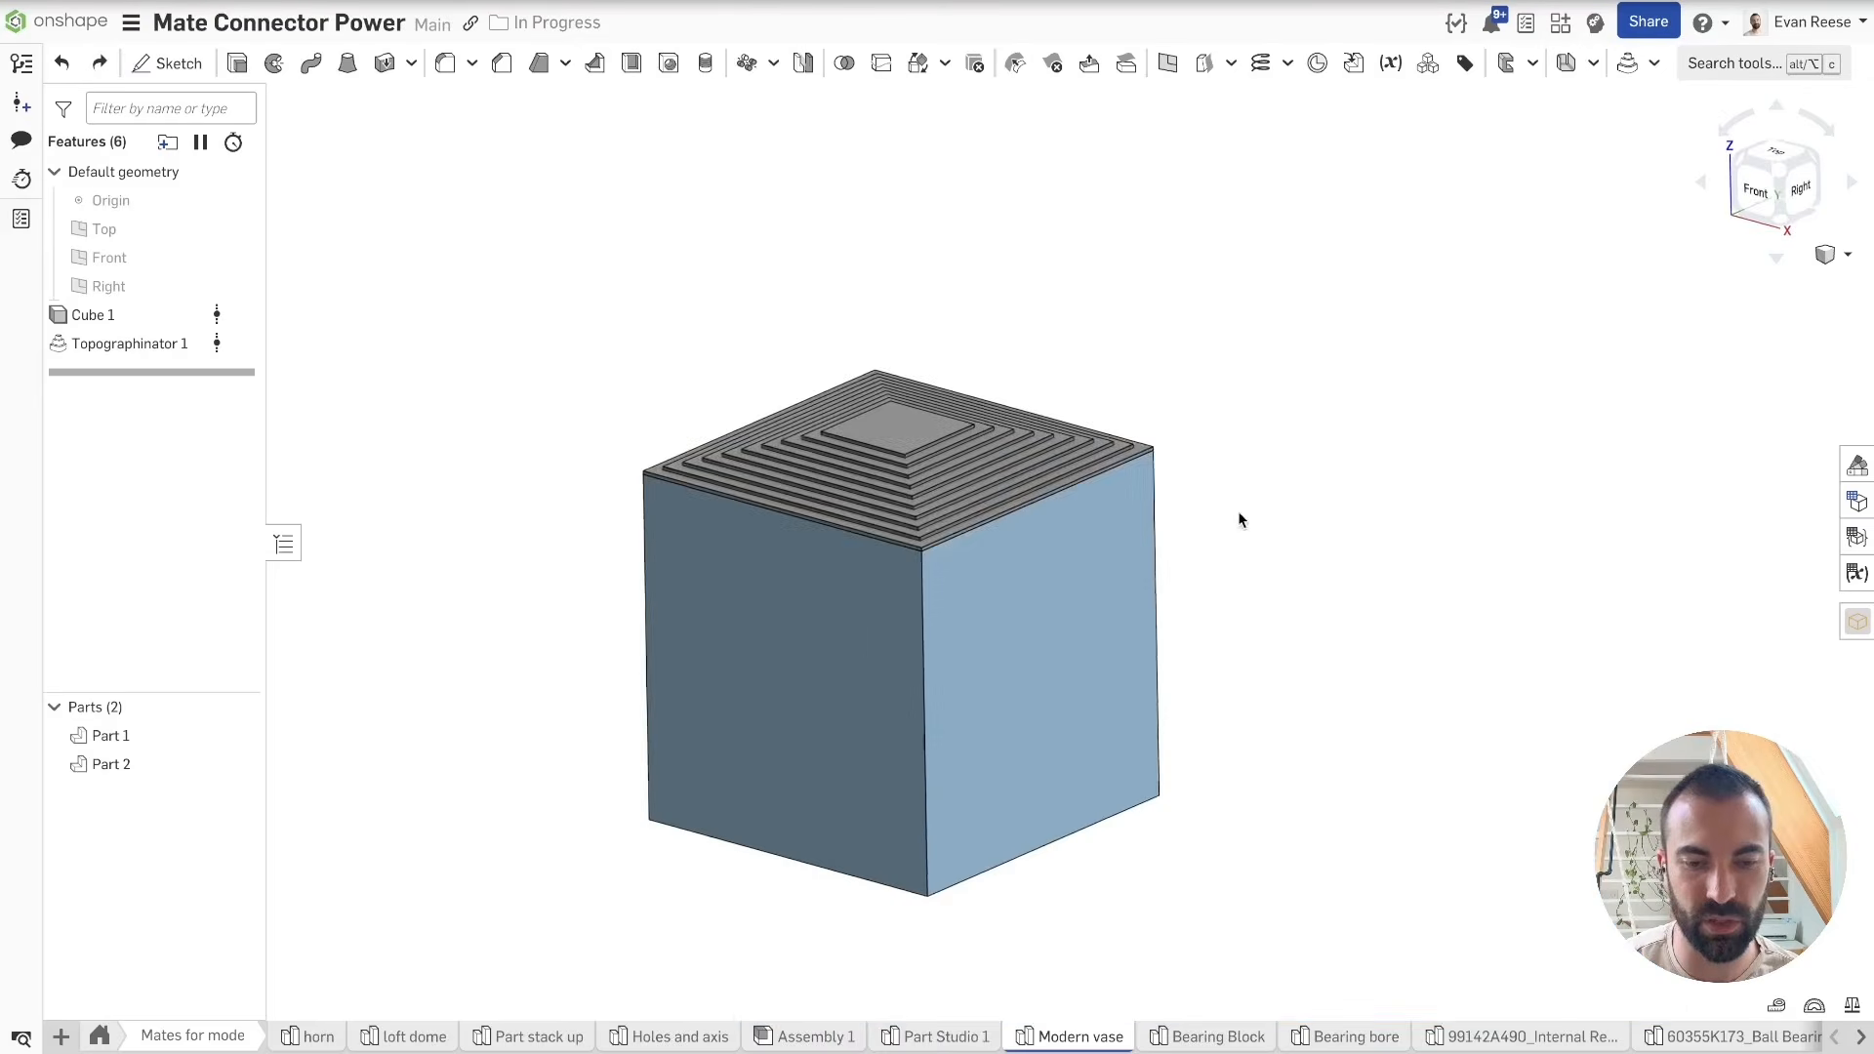
Step: Start a Transform pattern of the stepped part with its reference mate connector at the centre of a step face
{"action": "key", "text": "alt+c"}
{"action": "type", "text": "trans"}
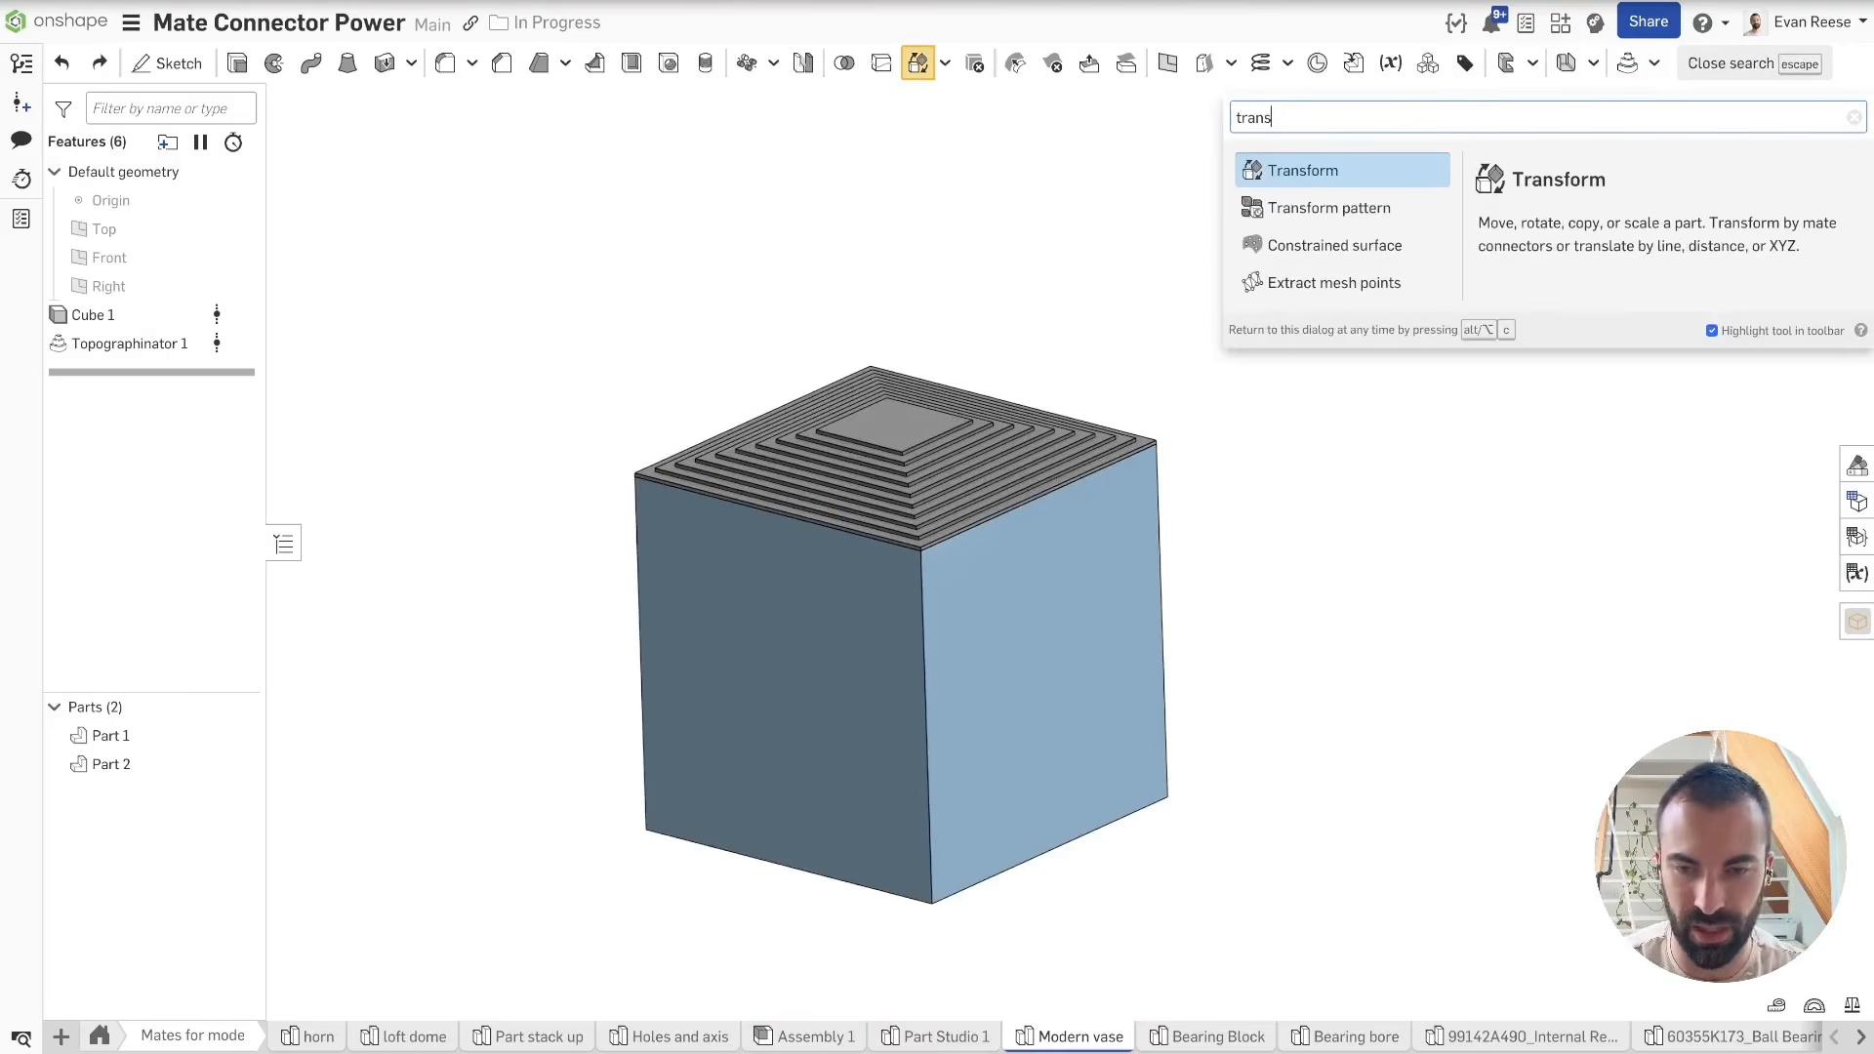
{"action": "key", "text": "Down"}
{"action": "key", "text": "Return"}
{"action": "scroll", "coordinate": [1035, 249], "scroll_direction": "up", "scroll_amount": 5}
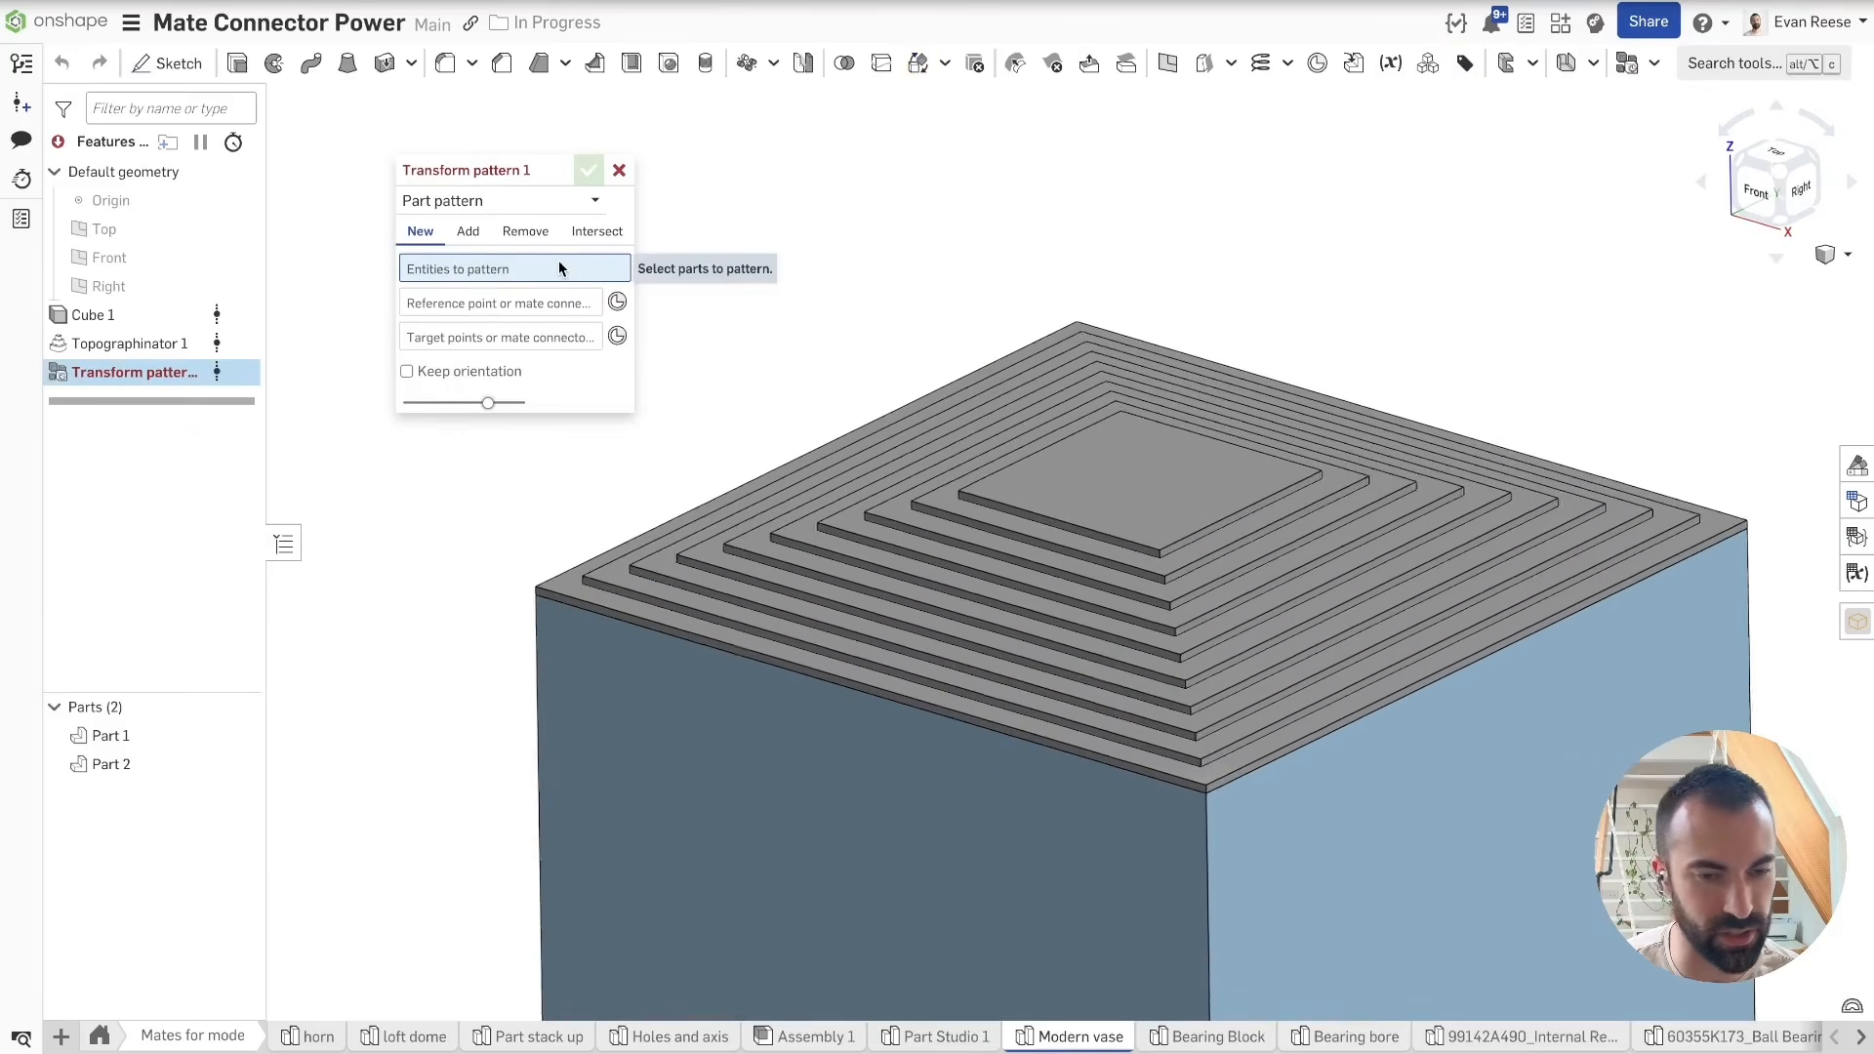
{"action": "left_click", "coordinate": [1015, 390]}
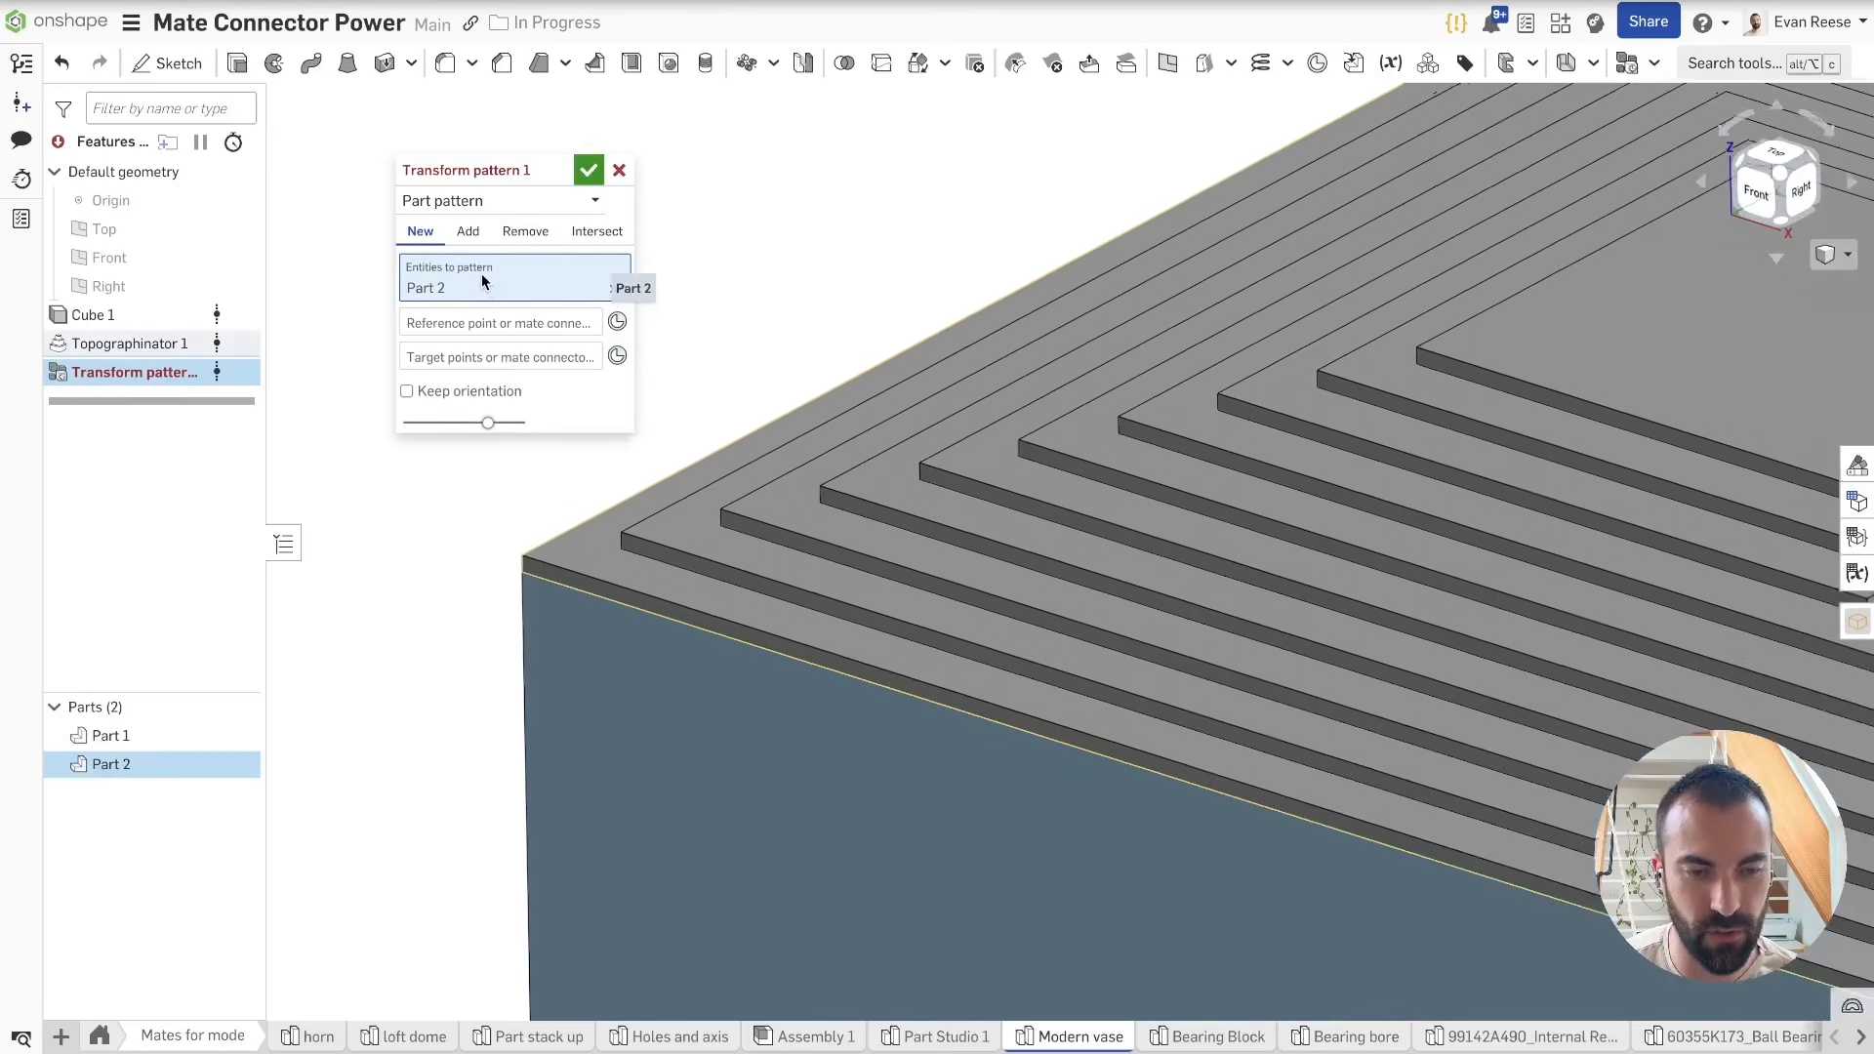
{"action": "left_click", "coordinate": [618, 322]}
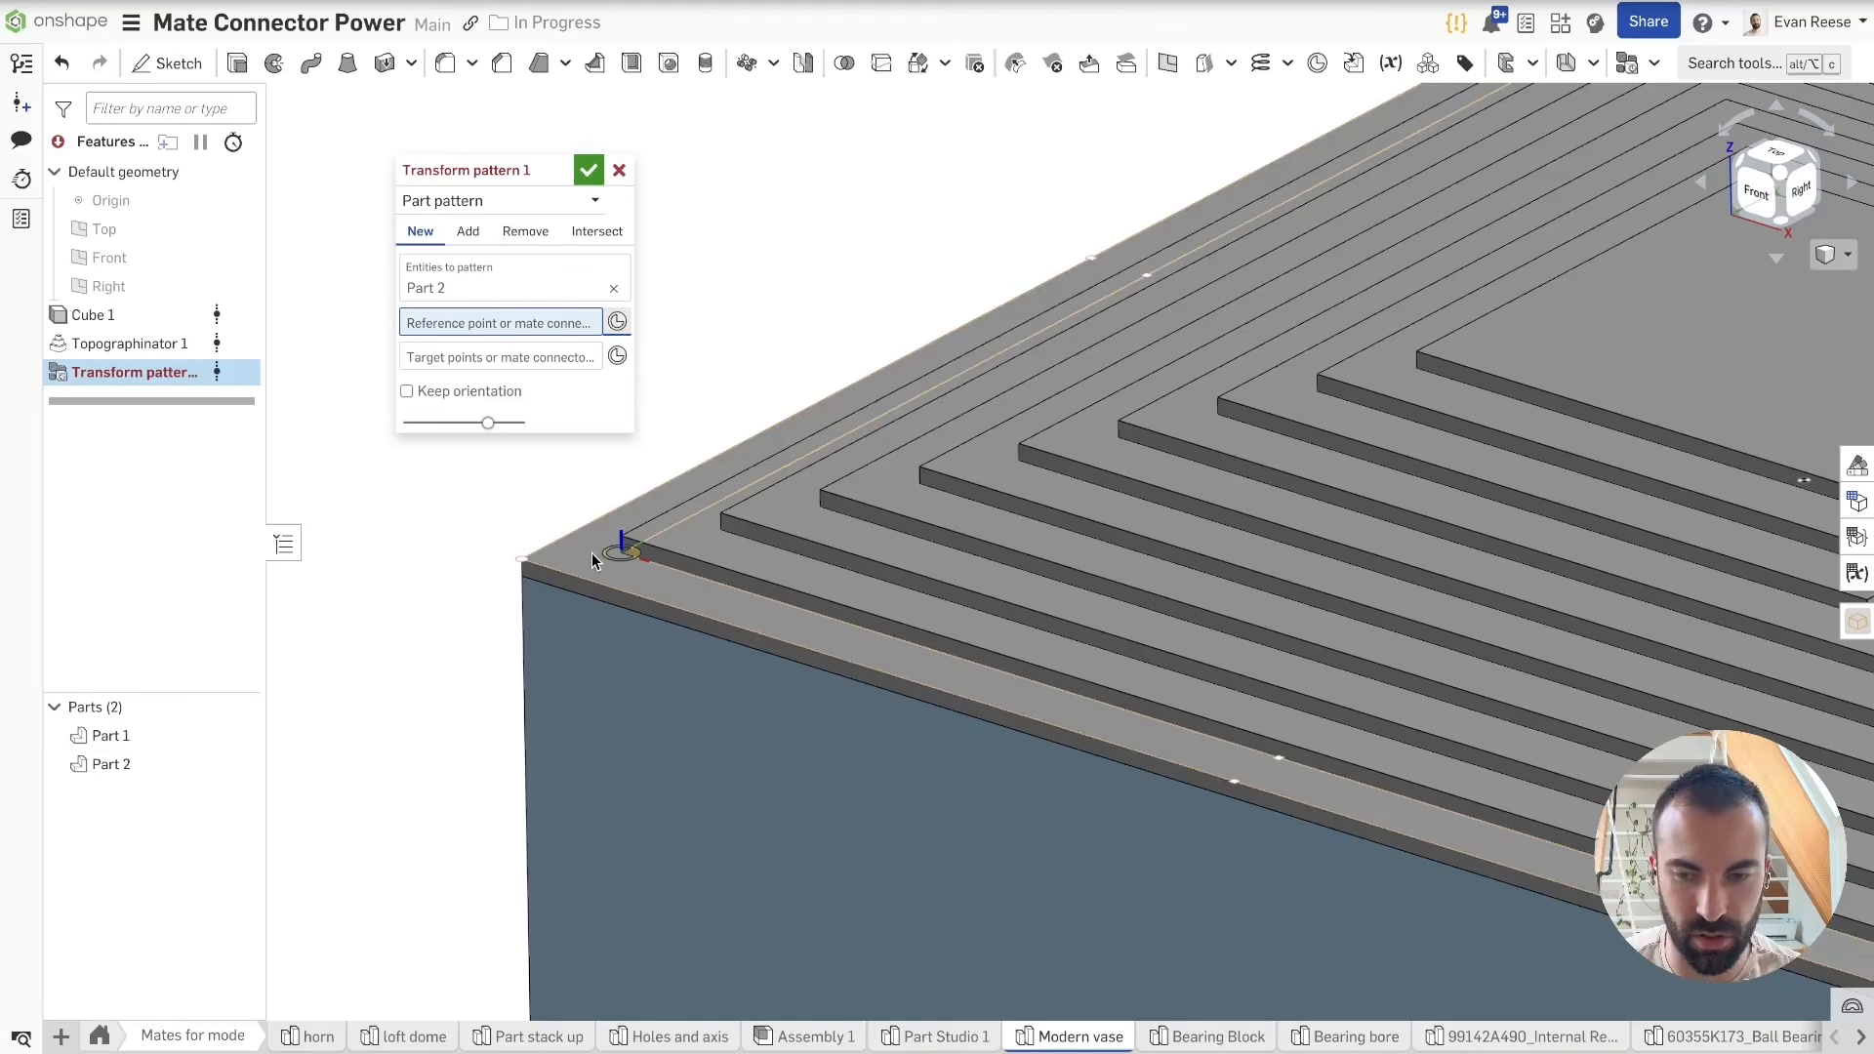
{"action": "scroll", "coordinate": [591, 552], "scroll_direction": "down", "scroll_amount": 2}
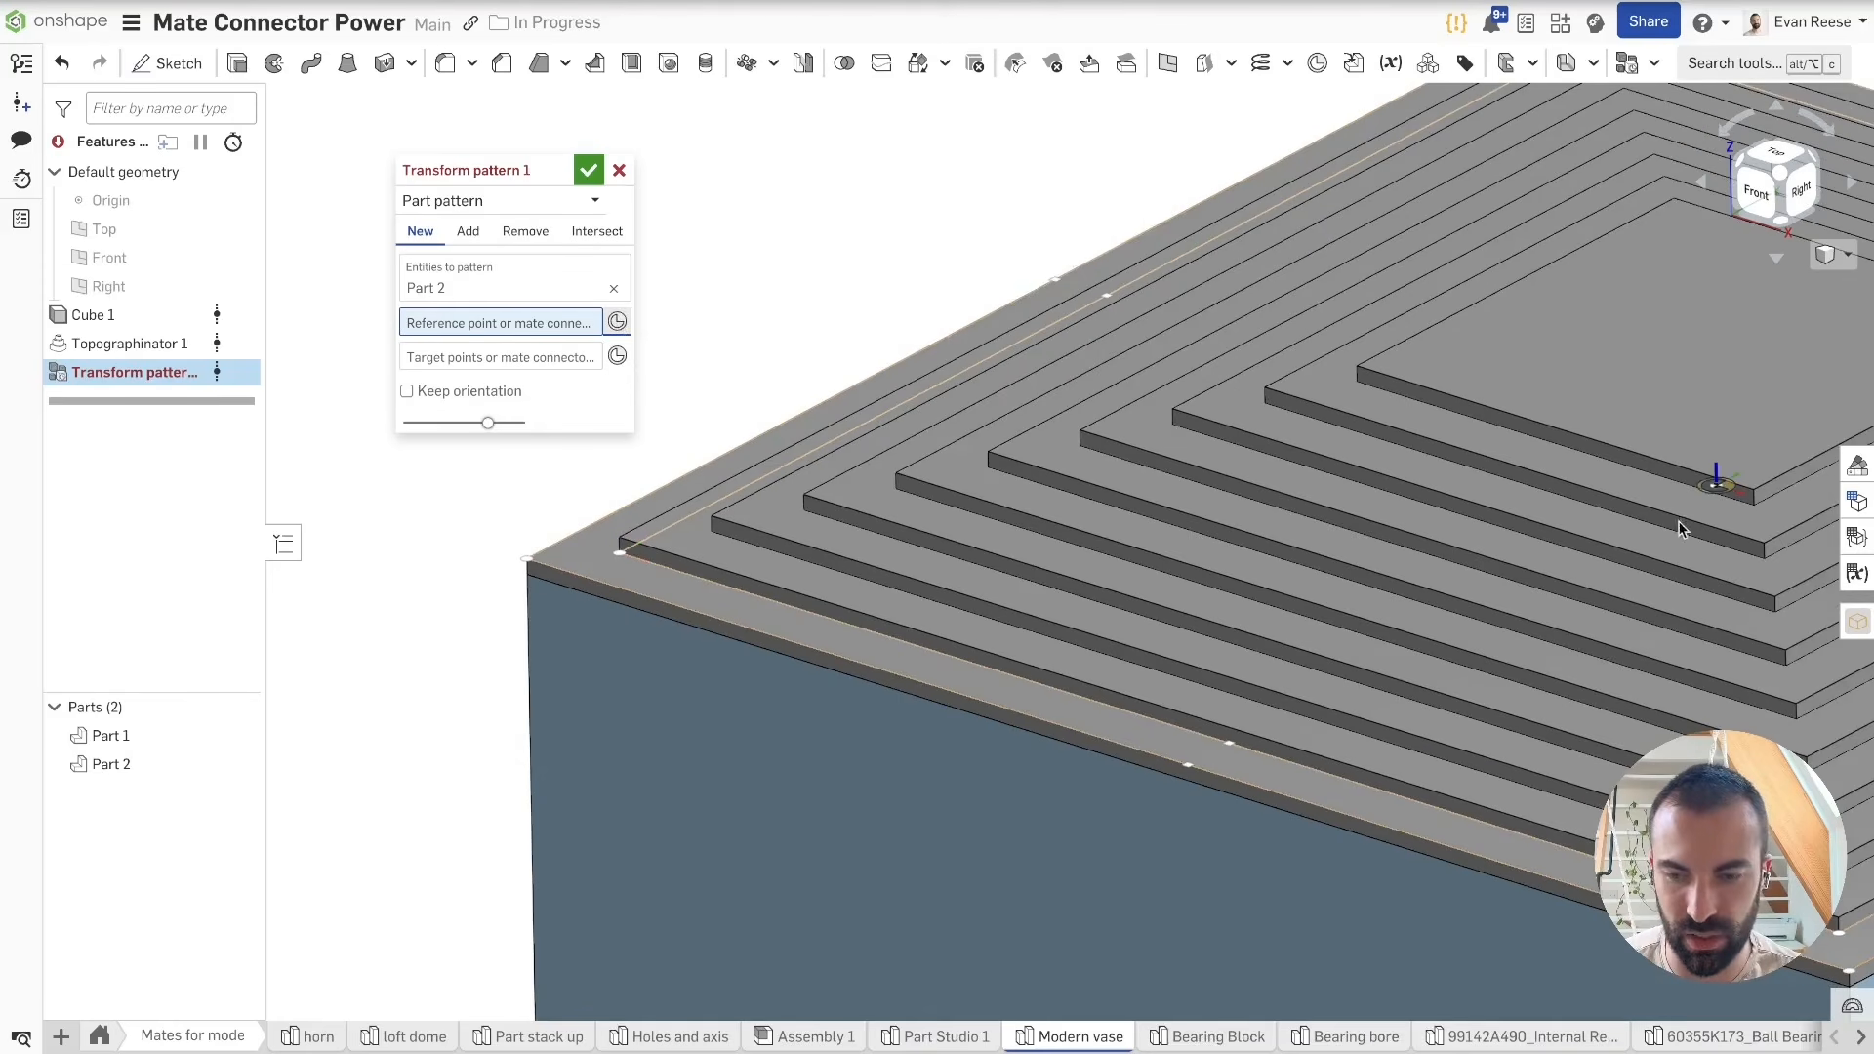
{"action": "left_click", "coordinate": [1706, 503]}
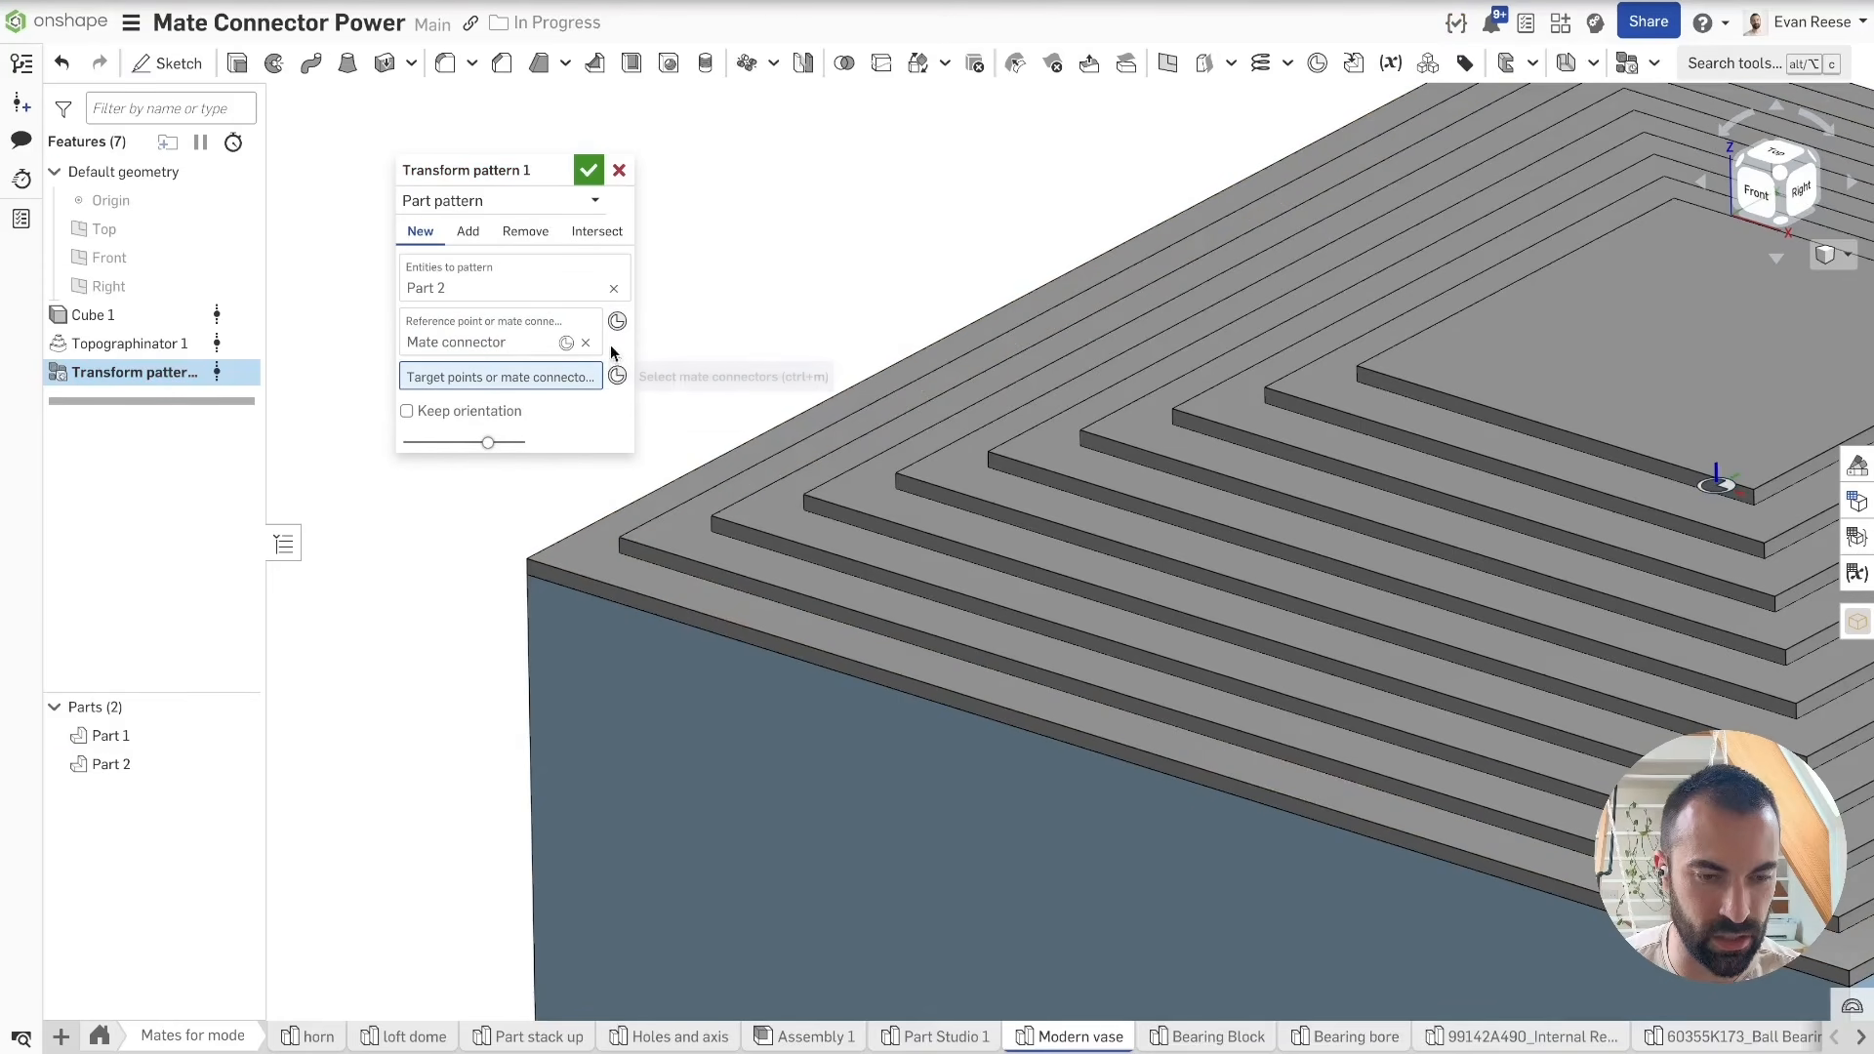
Step: Hide the original stepped part and add a target mate connector at the centre of the cube's top face
{"action": "left_click", "coordinate": [239, 765]}
{"action": "scroll", "coordinate": [991, 304], "scroll_direction": "down", "scroll_amount": 5}
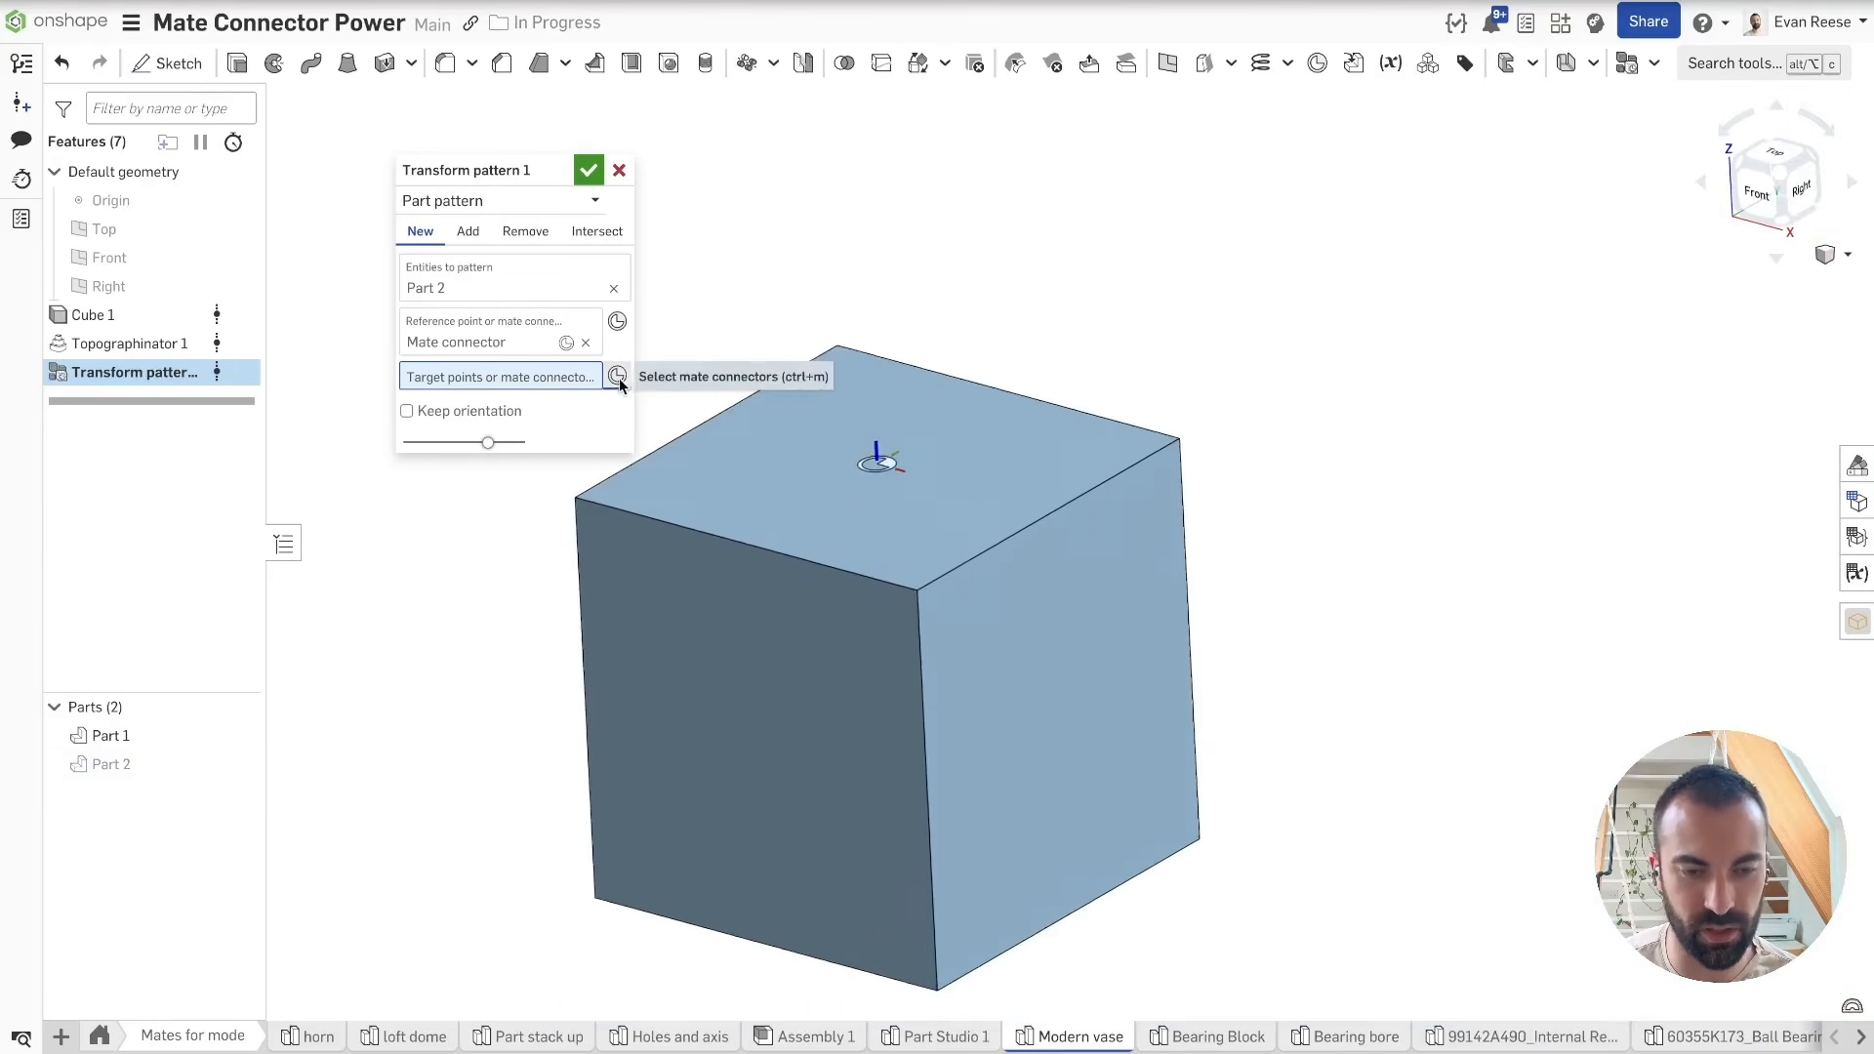
{"action": "left_click", "coordinate": [775, 461]}
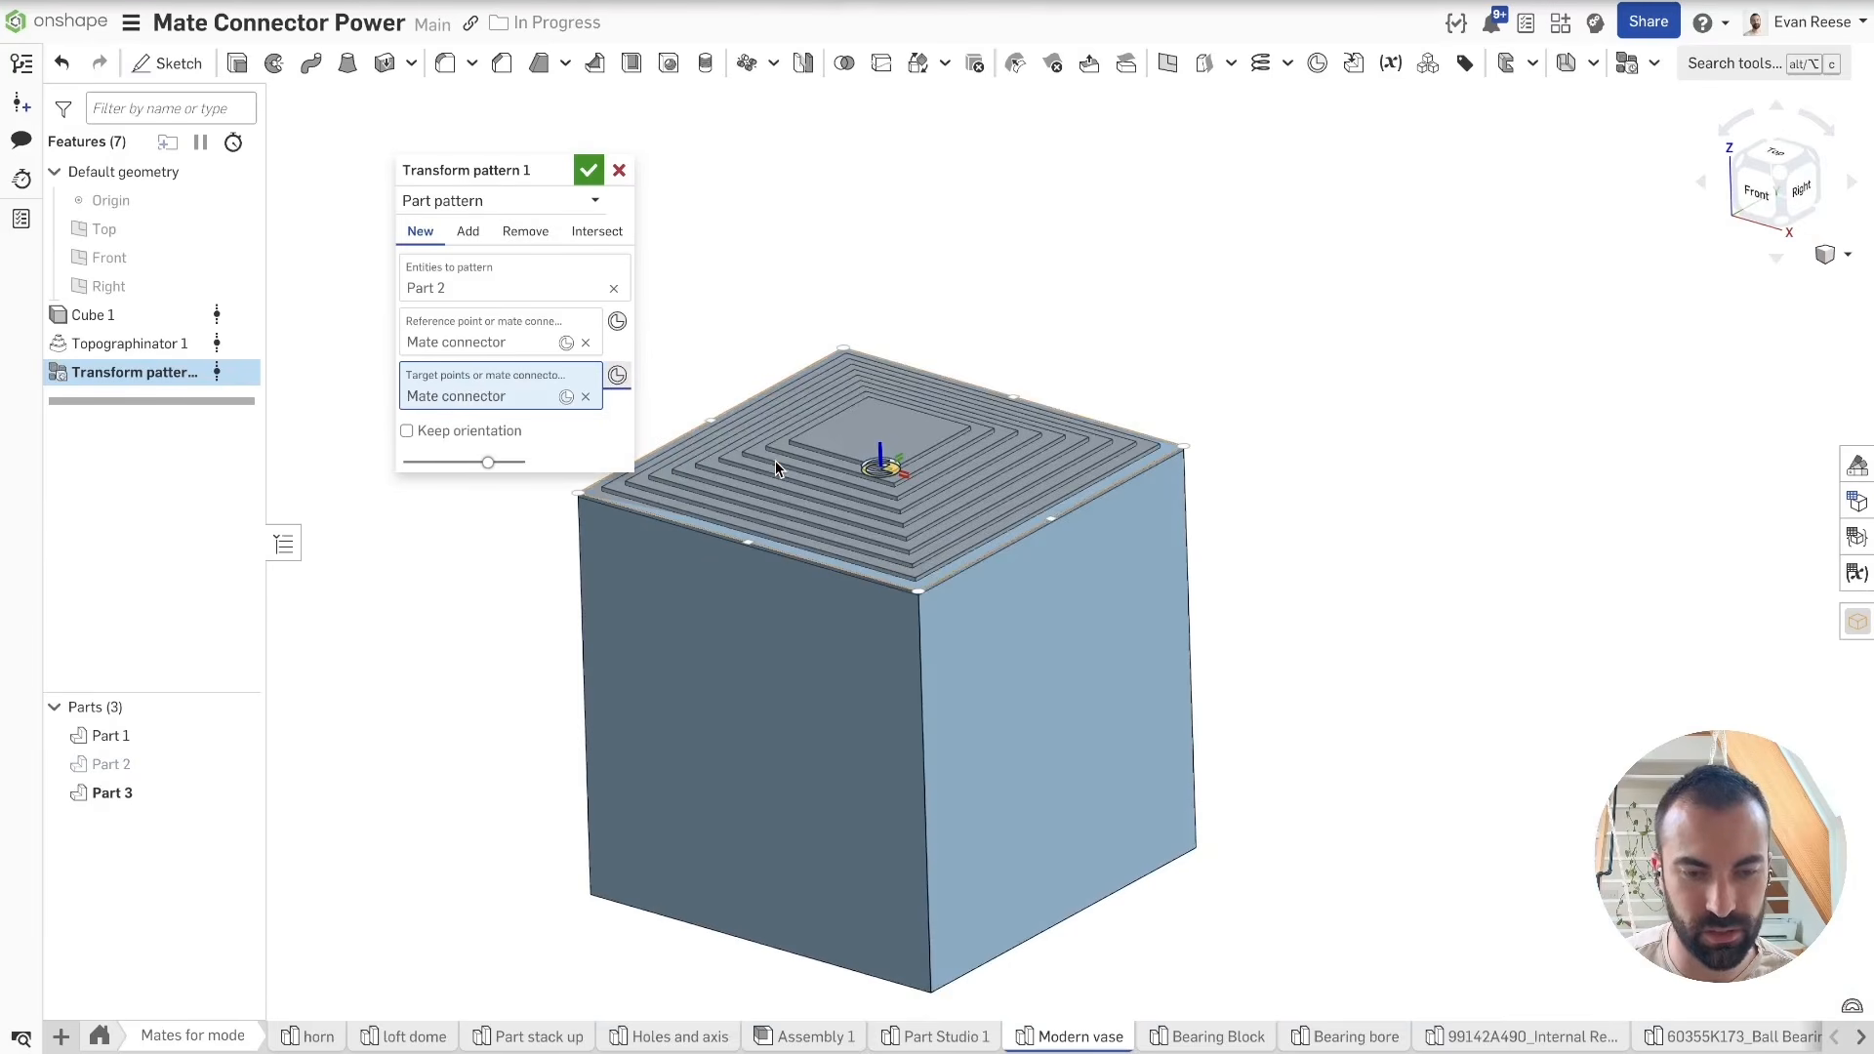
{"action": "scroll", "coordinate": [757, 694], "scroll_direction": "up", "scroll_amount": 10}
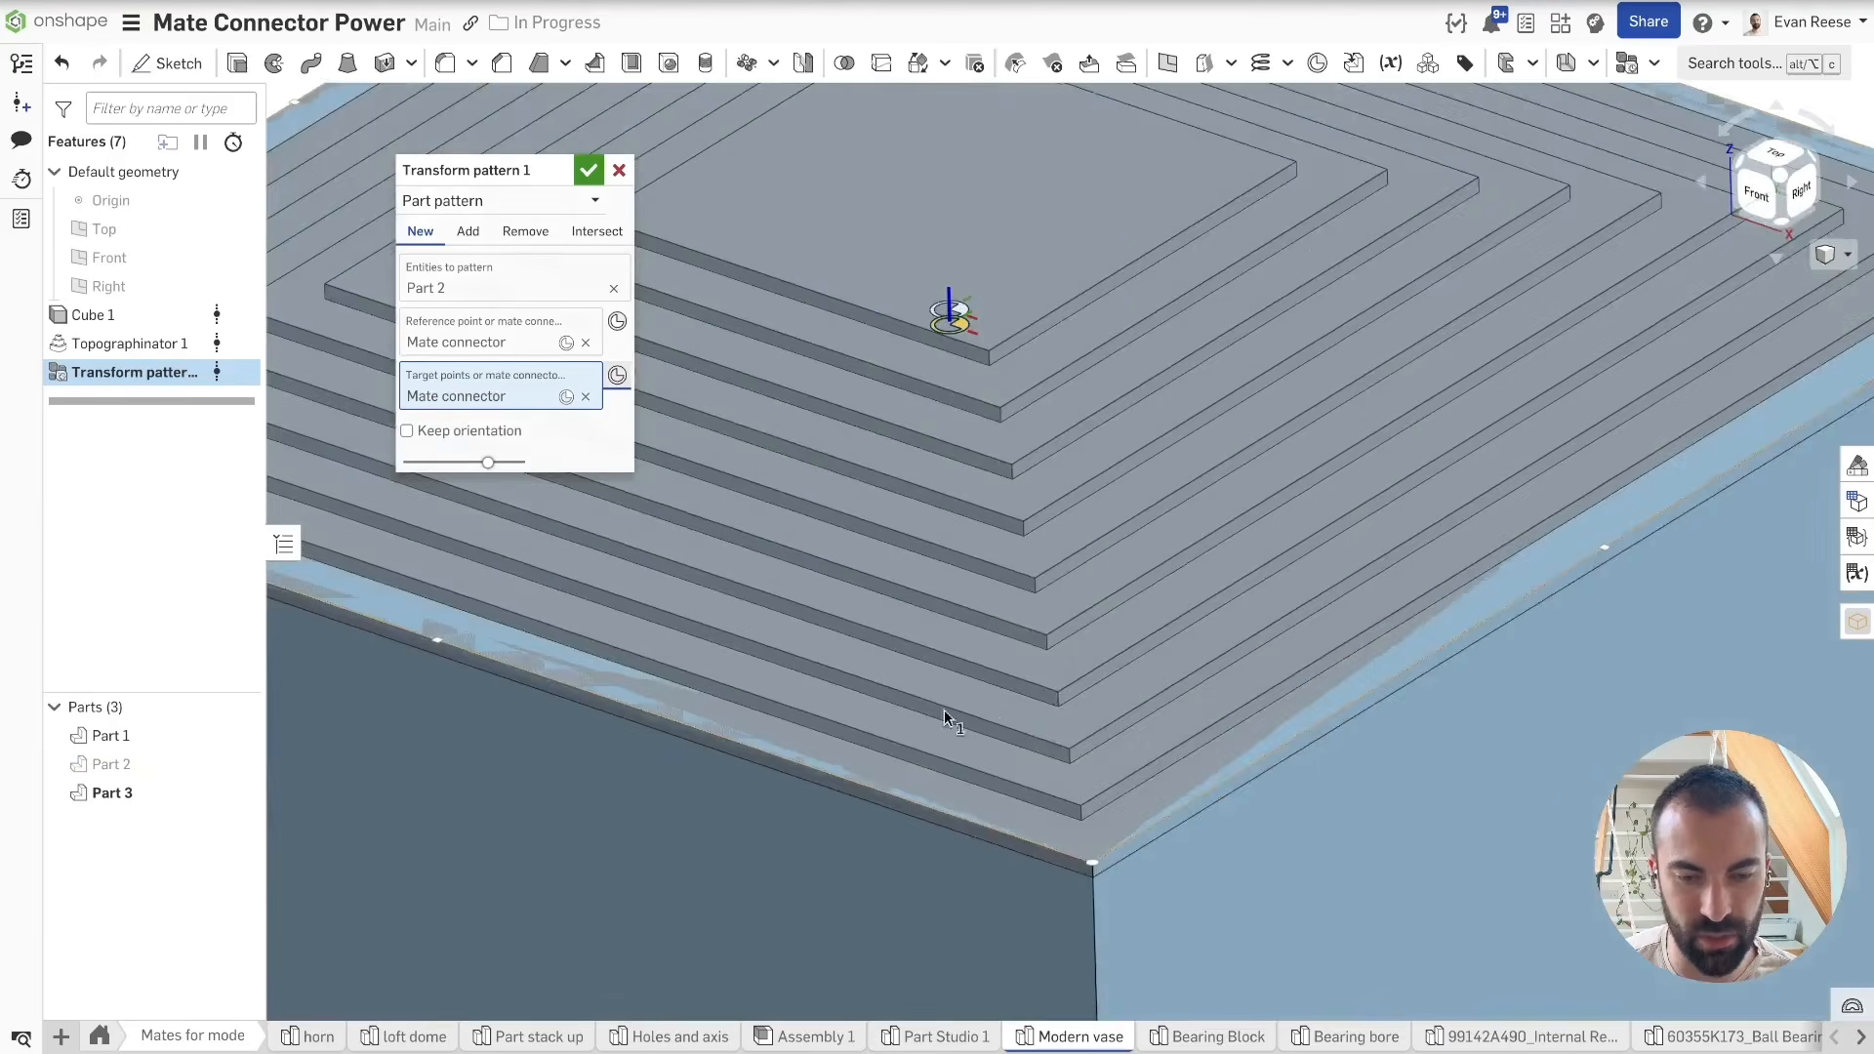
{"action": "scroll", "coordinate": [1105, 833], "scroll_direction": "down", "scroll_amount": 10}
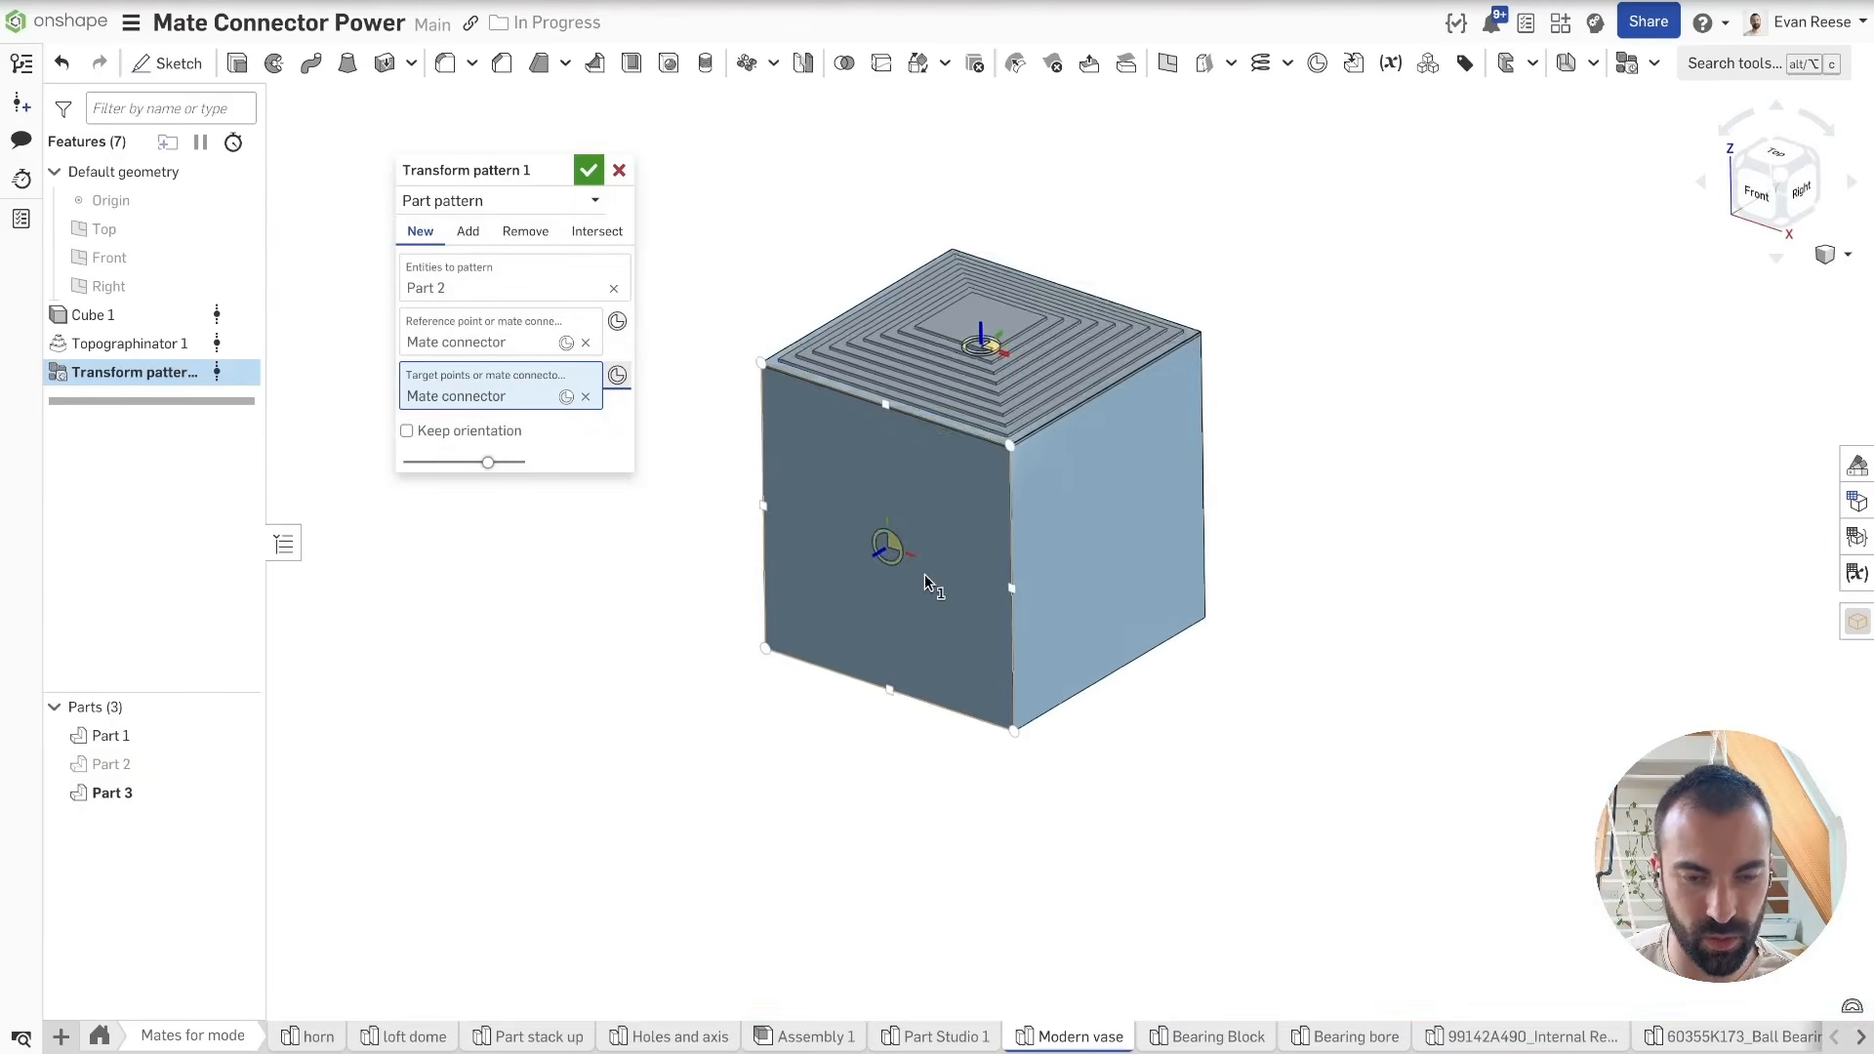
Step: Flip the reference mate connector so the steps point into the cube, and add a target at the centre of the front face
{"action": "scroll", "coordinate": [924, 574], "scroll_direction": "up", "scroll_amount": 2}
{"action": "left_click", "coordinate": [566, 343]}
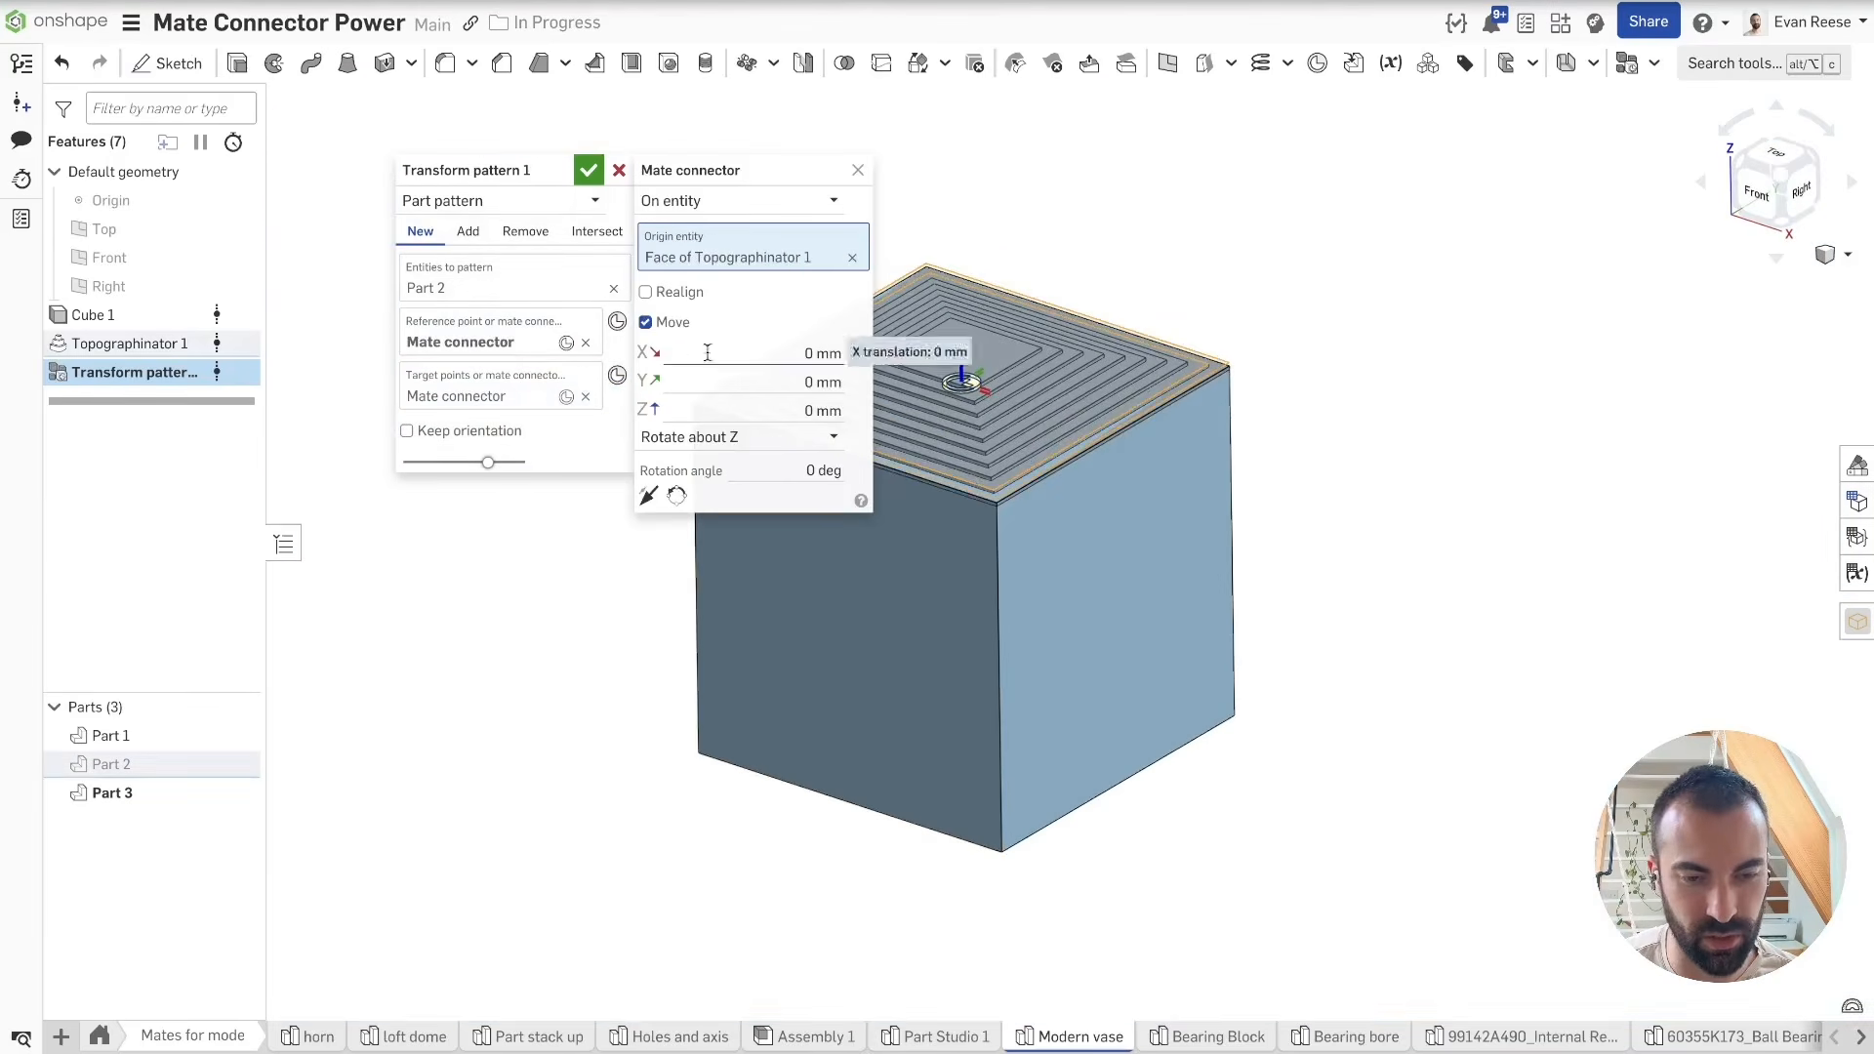
{"action": "left_click", "coordinate": [859, 170]}
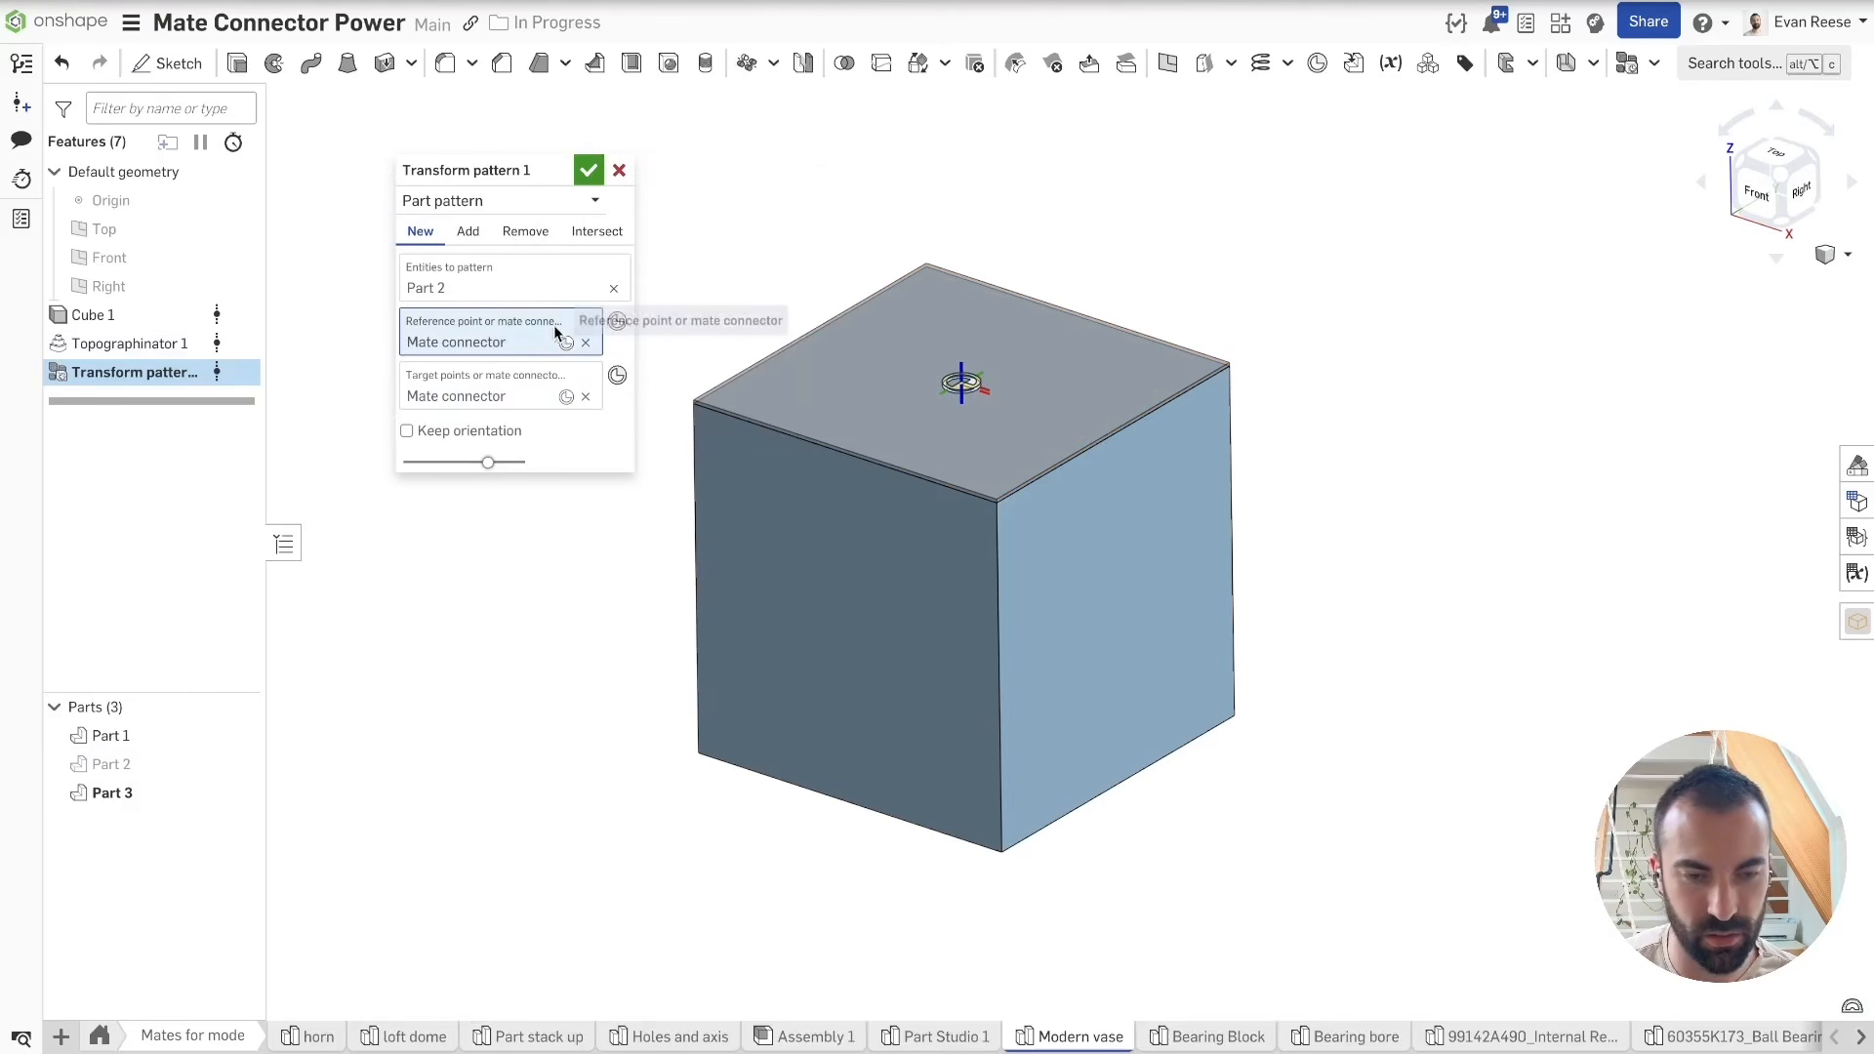
{"action": "left_click", "coordinate": [617, 375]}
{"action": "left_click", "coordinate": [865, 611]}
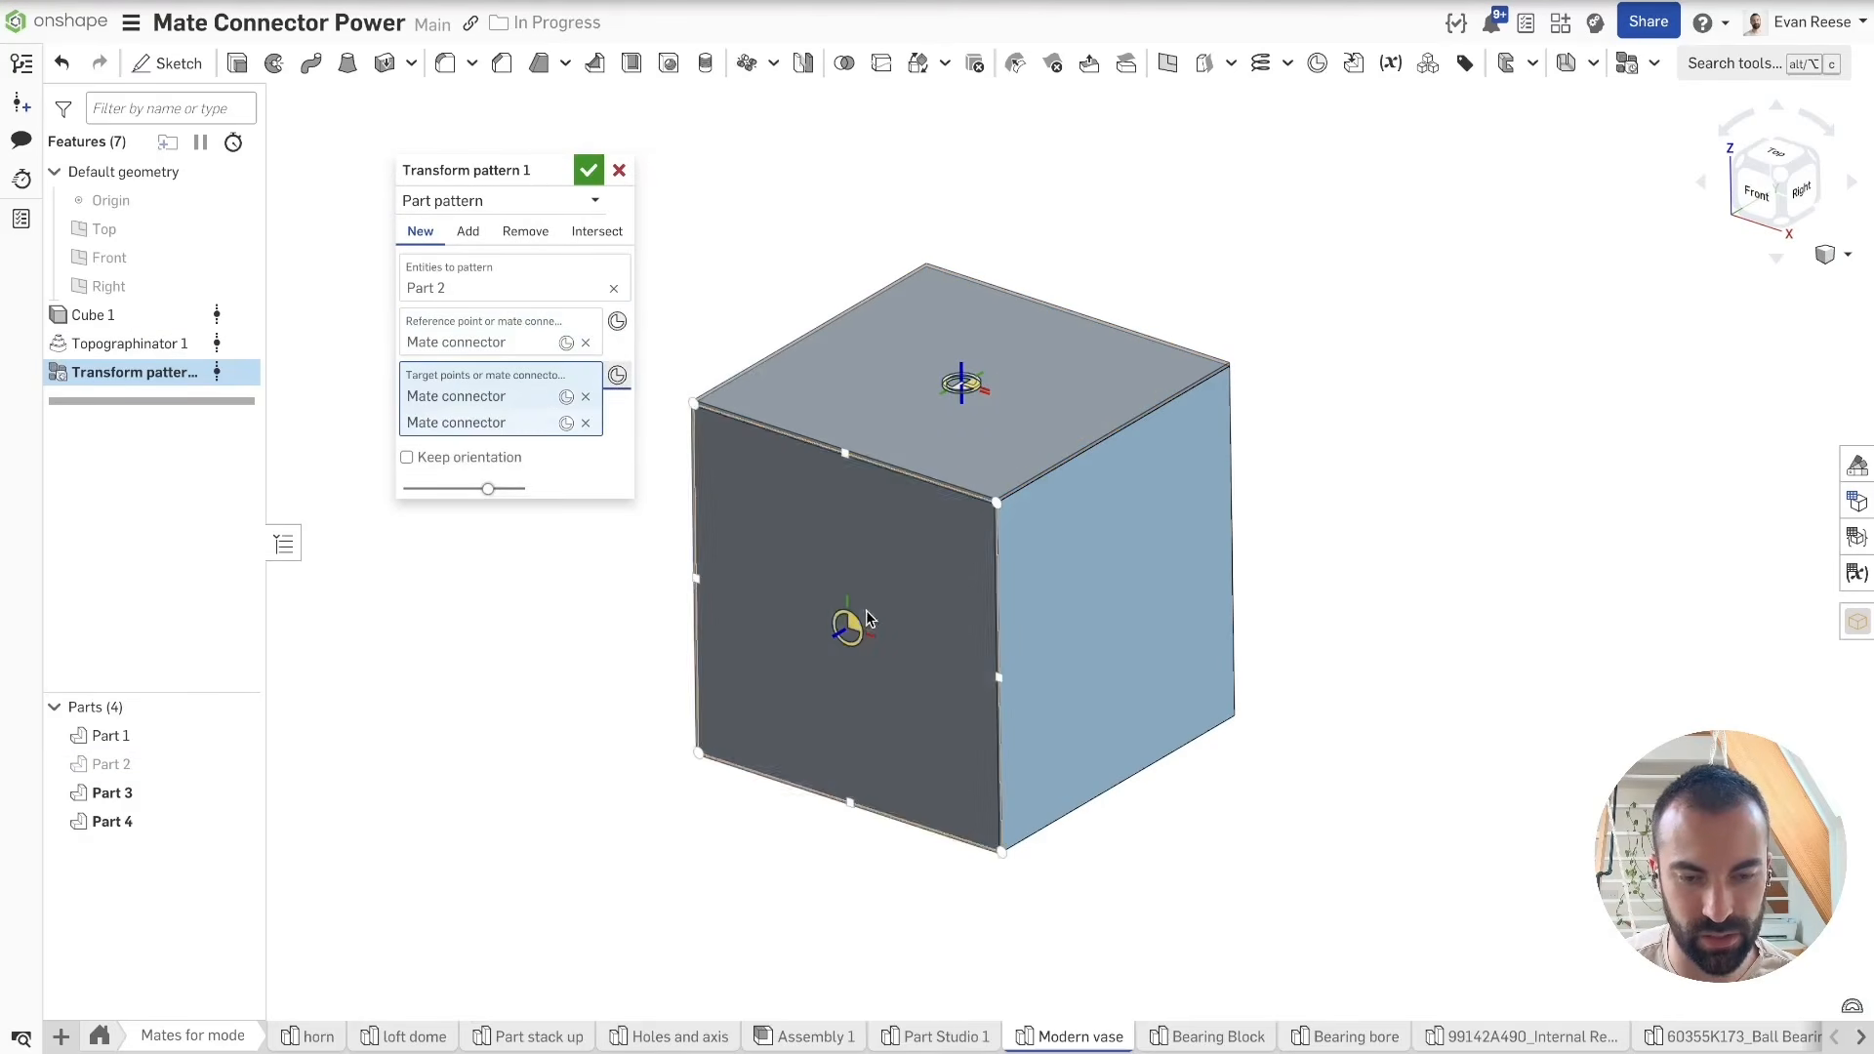
Step: Set the pattern to Remove with the cube as merge scope, and add targets at the centres of the remaining three side faces
{"action": "left_click", "coordinate": [526, 232]}
{"action": "left_click", "coordinate": [943, 557]}
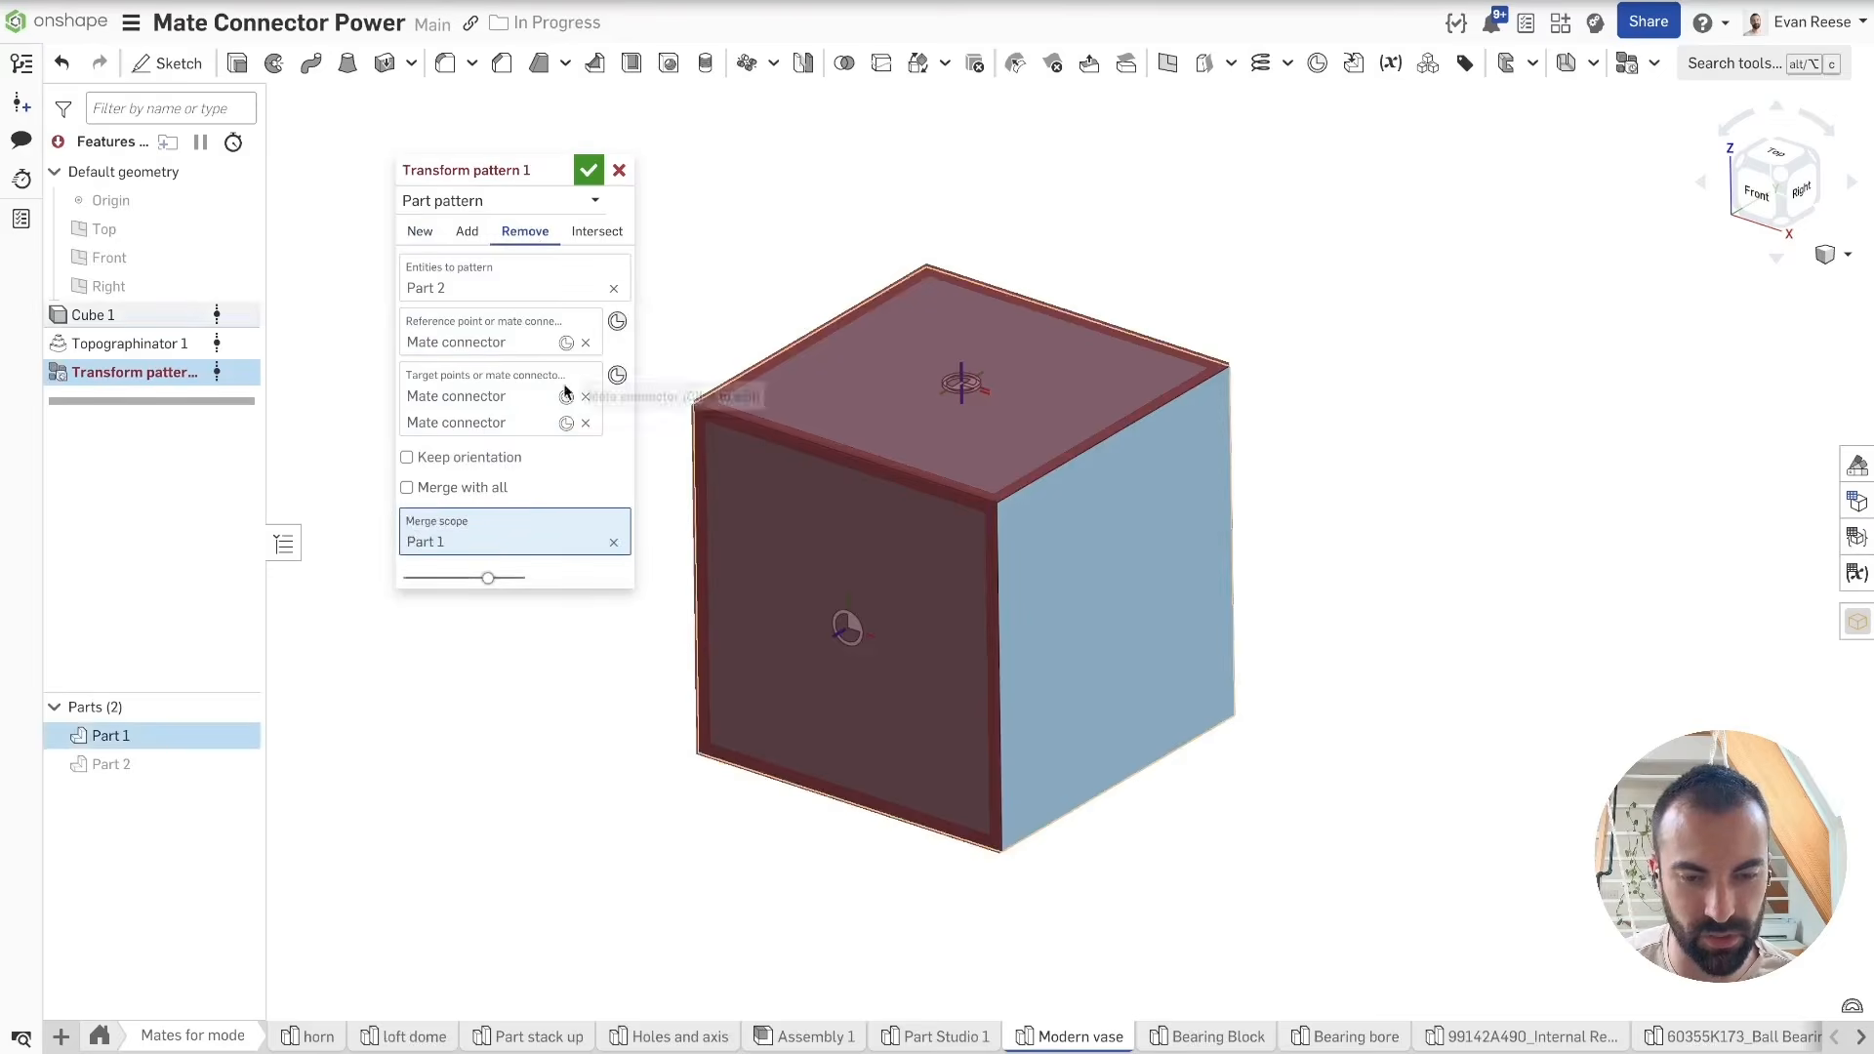
{"action": "left_click", "coordinate": [617, 375]}
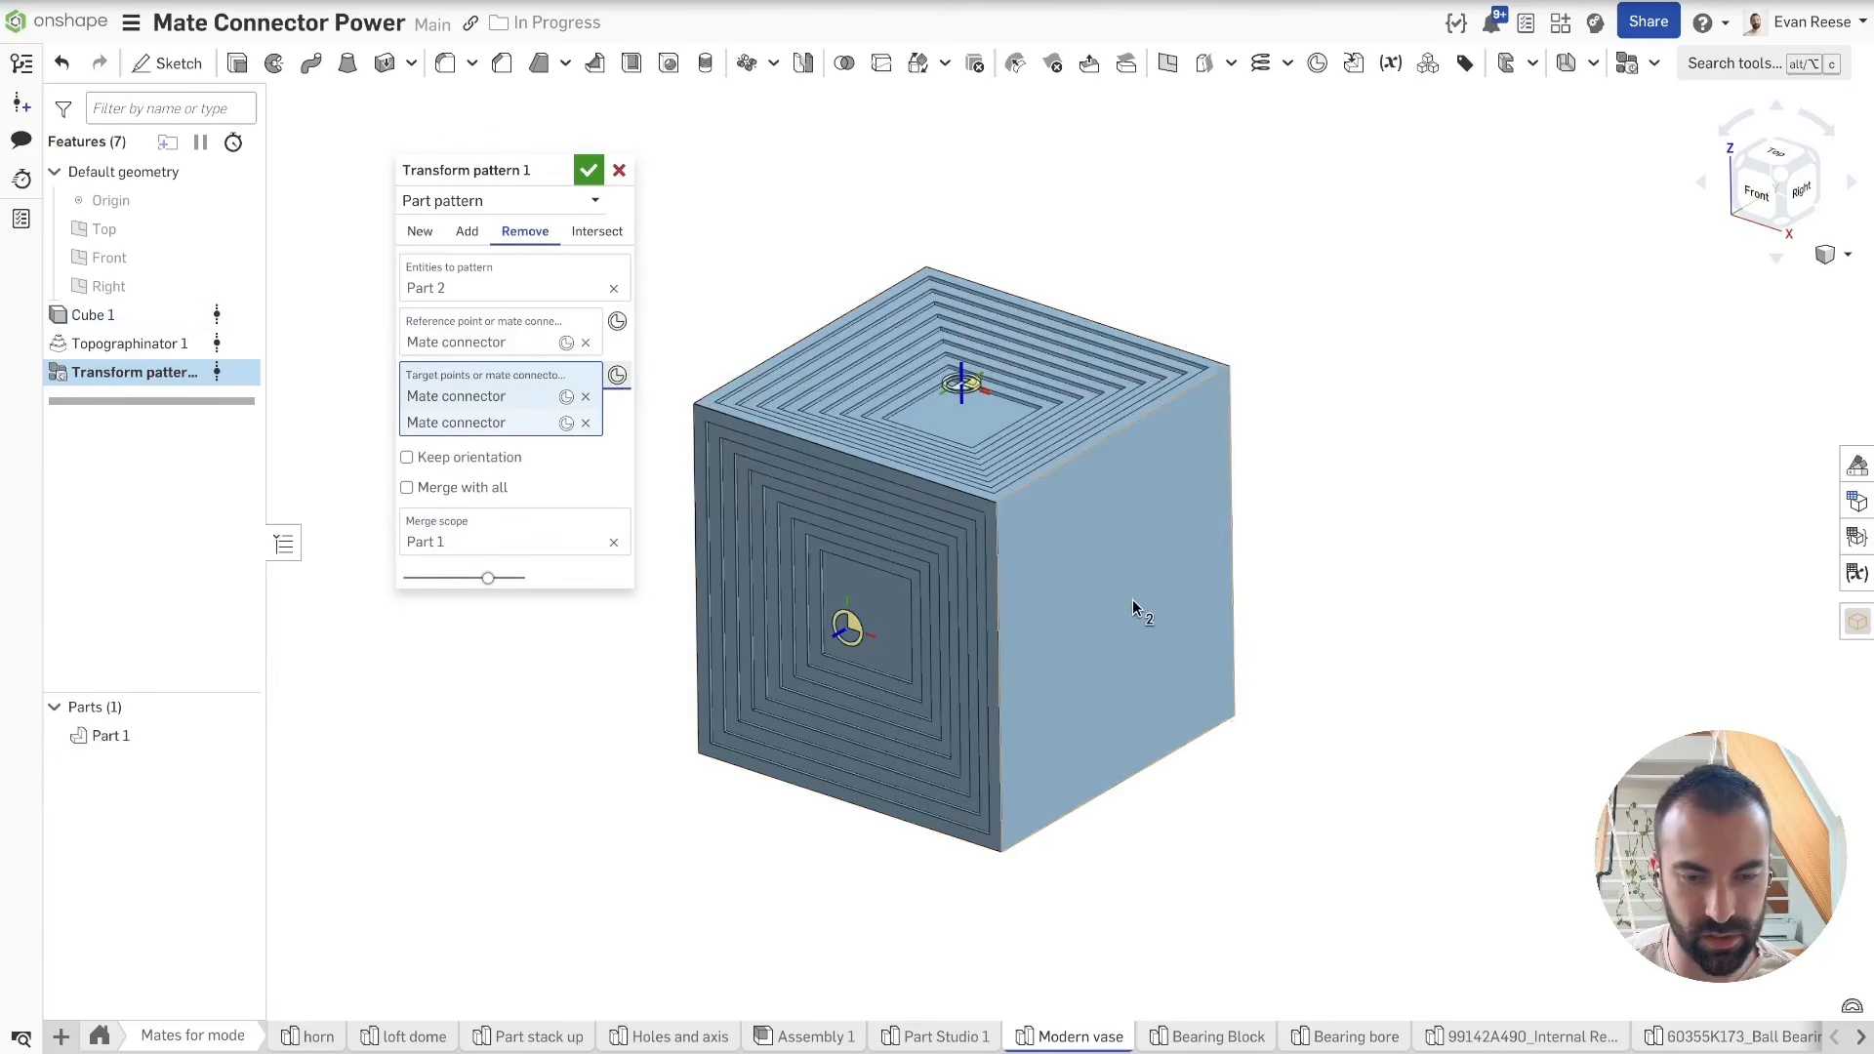
{"action": "left_click", "coordinate": [1128, 604]}
{"action": "left_click", "coordinate": [1134, 601]}
{"action": "left_click", "coordinate": [1100, 567]}
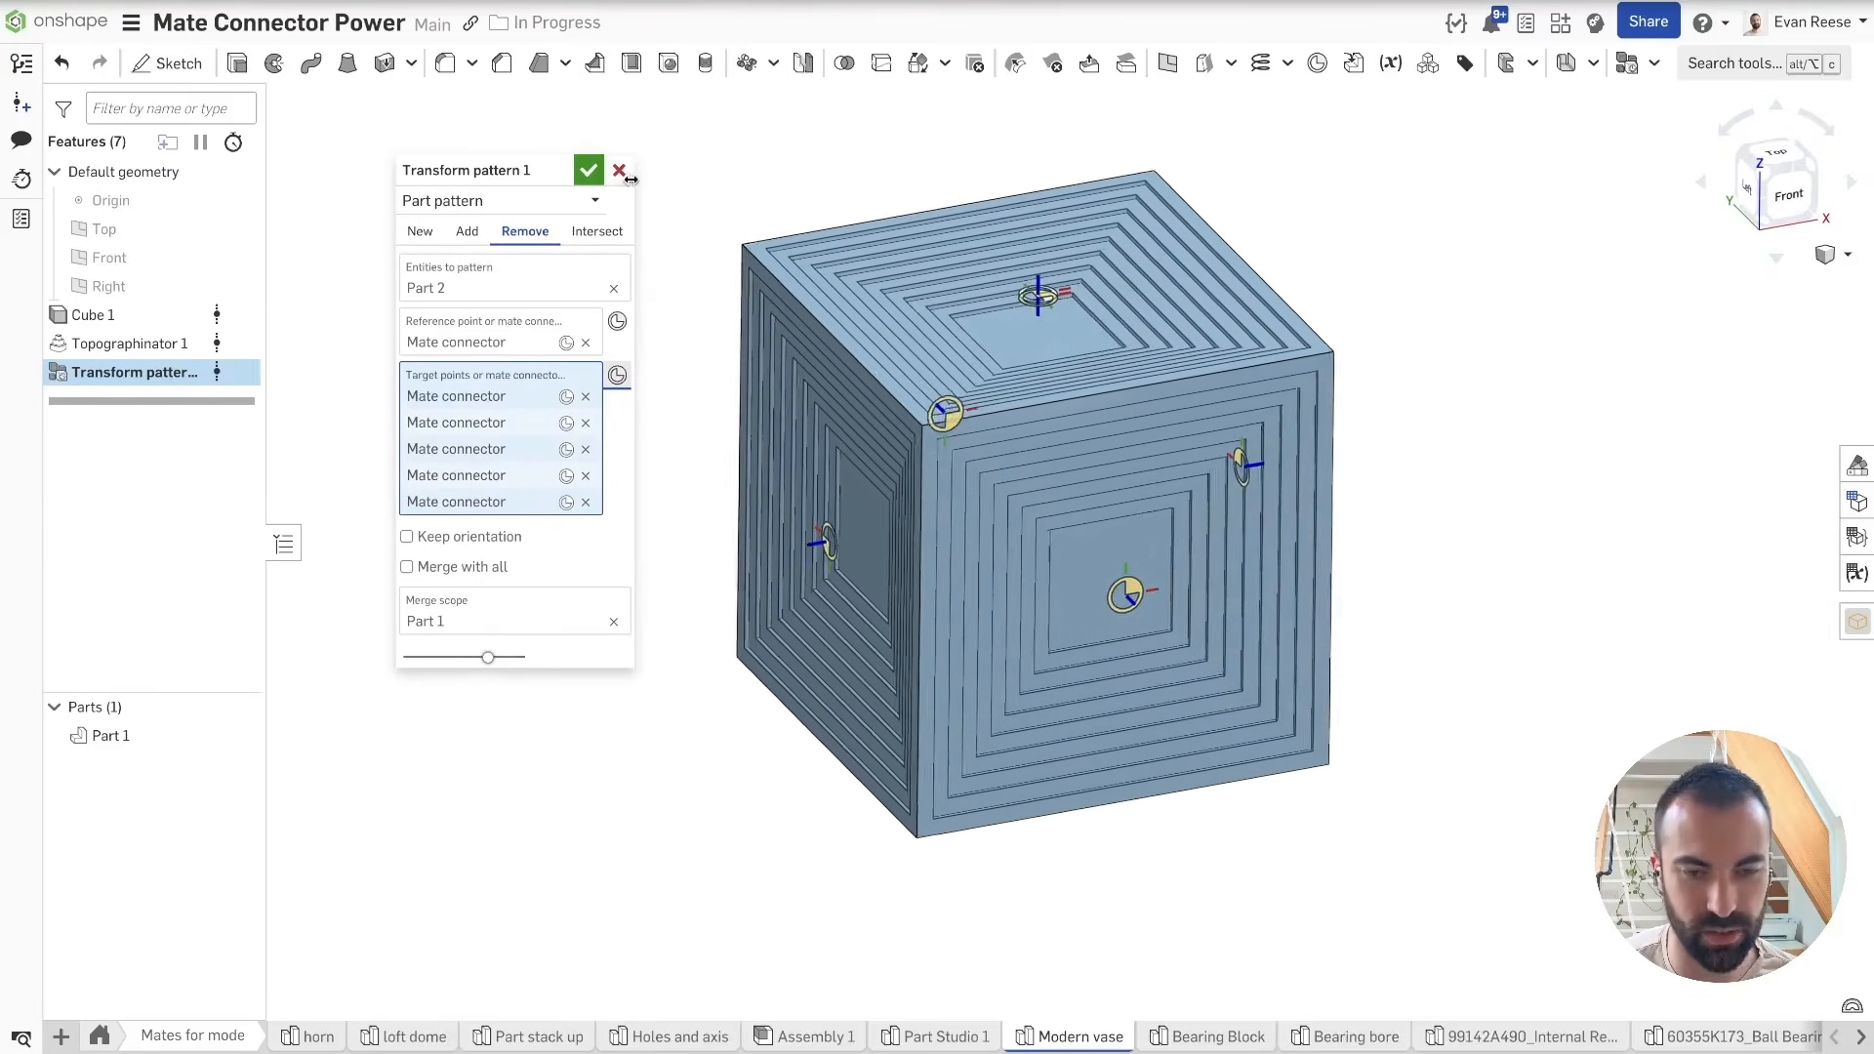
{"action": "left_click", "coordinate": [589, 170]}
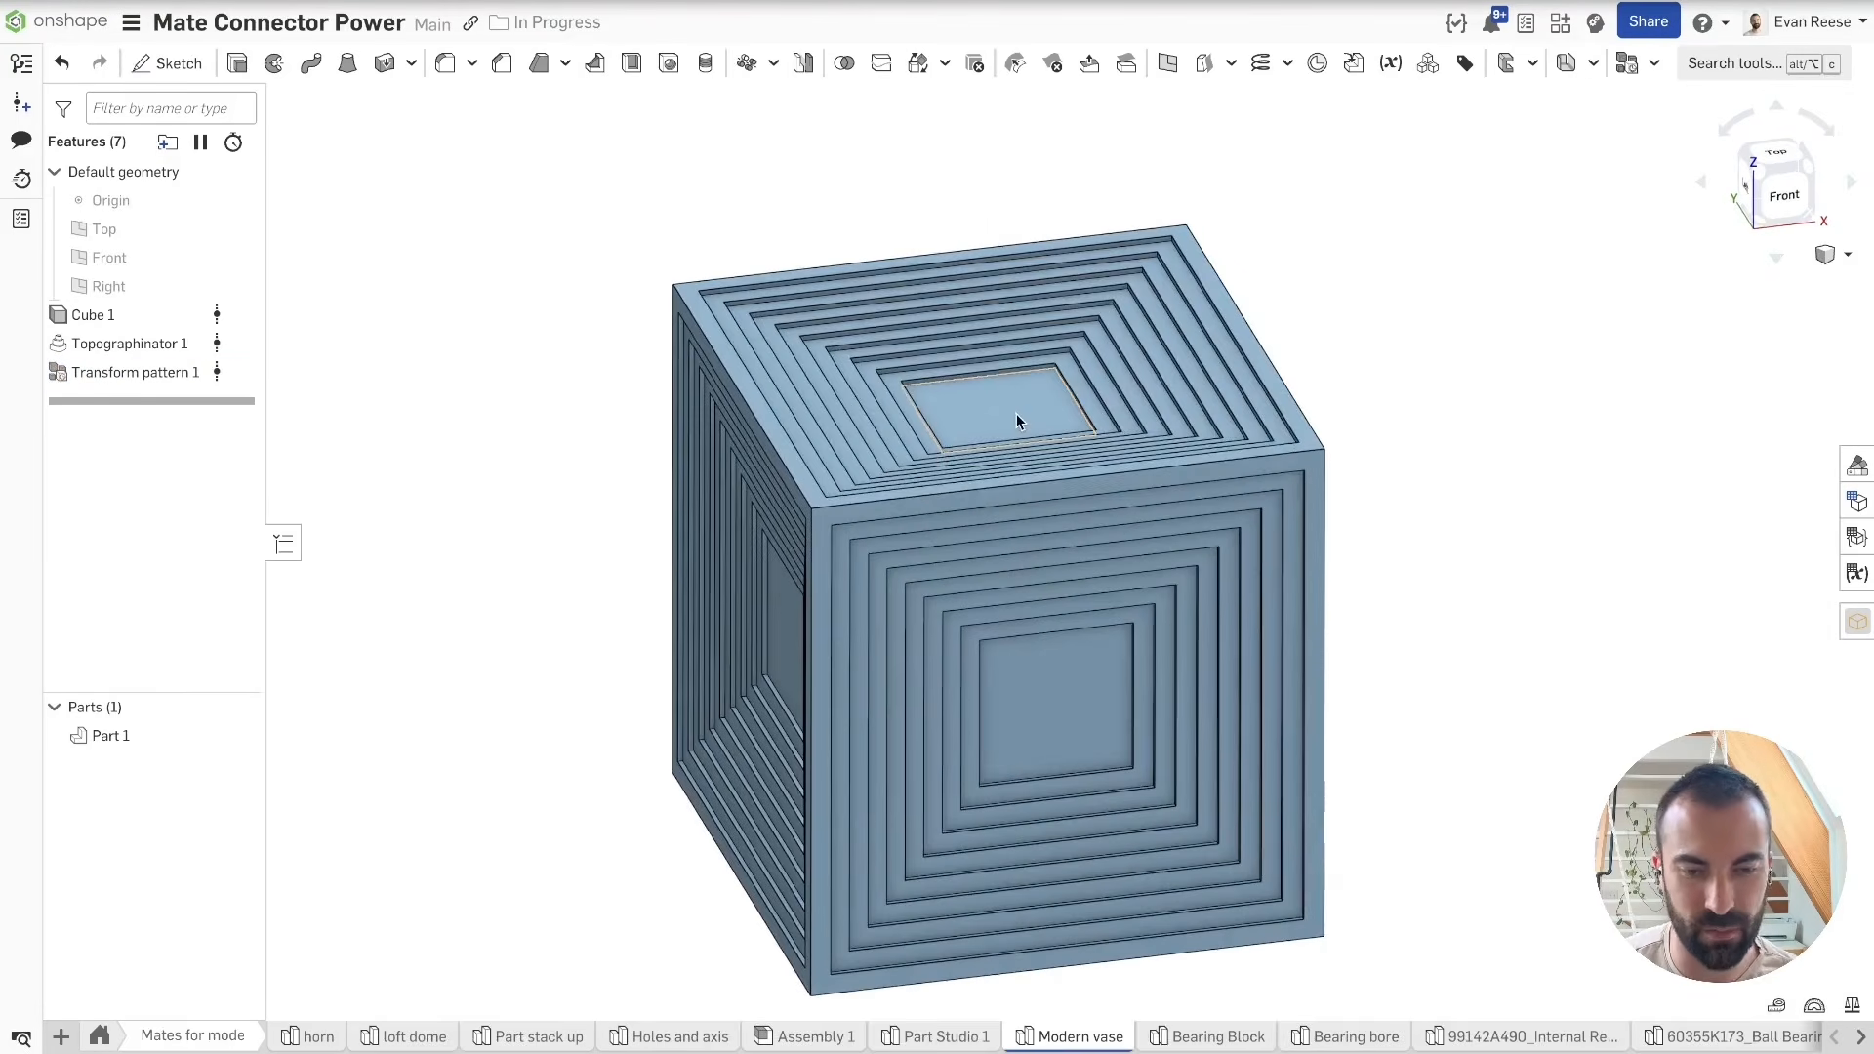
Step: Extrude the innermost square face of the top recess as a Remove cut up to the cube's bottom face
{"action": "left_click", "coordinate": [1016, 413]}
{"action": "key", "text": "shift+e"}
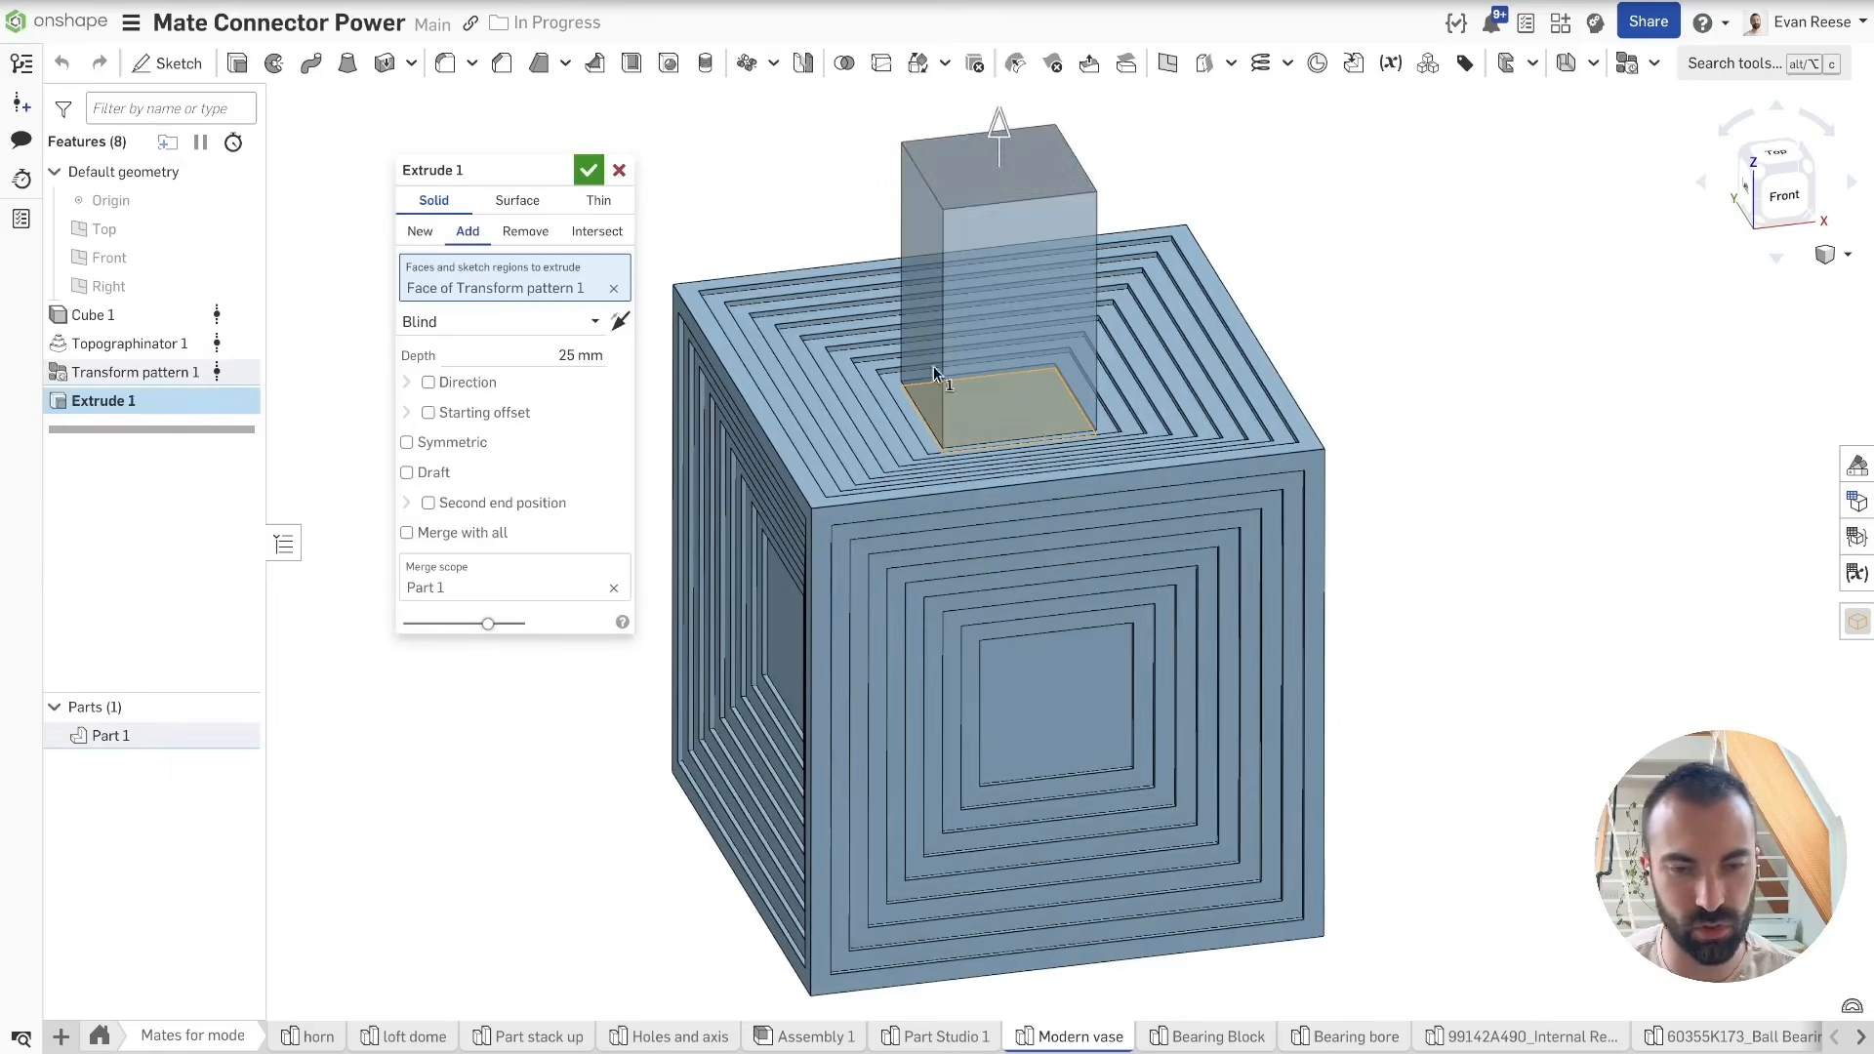
{"action": "left_click", "coordinate": [536, 237]}
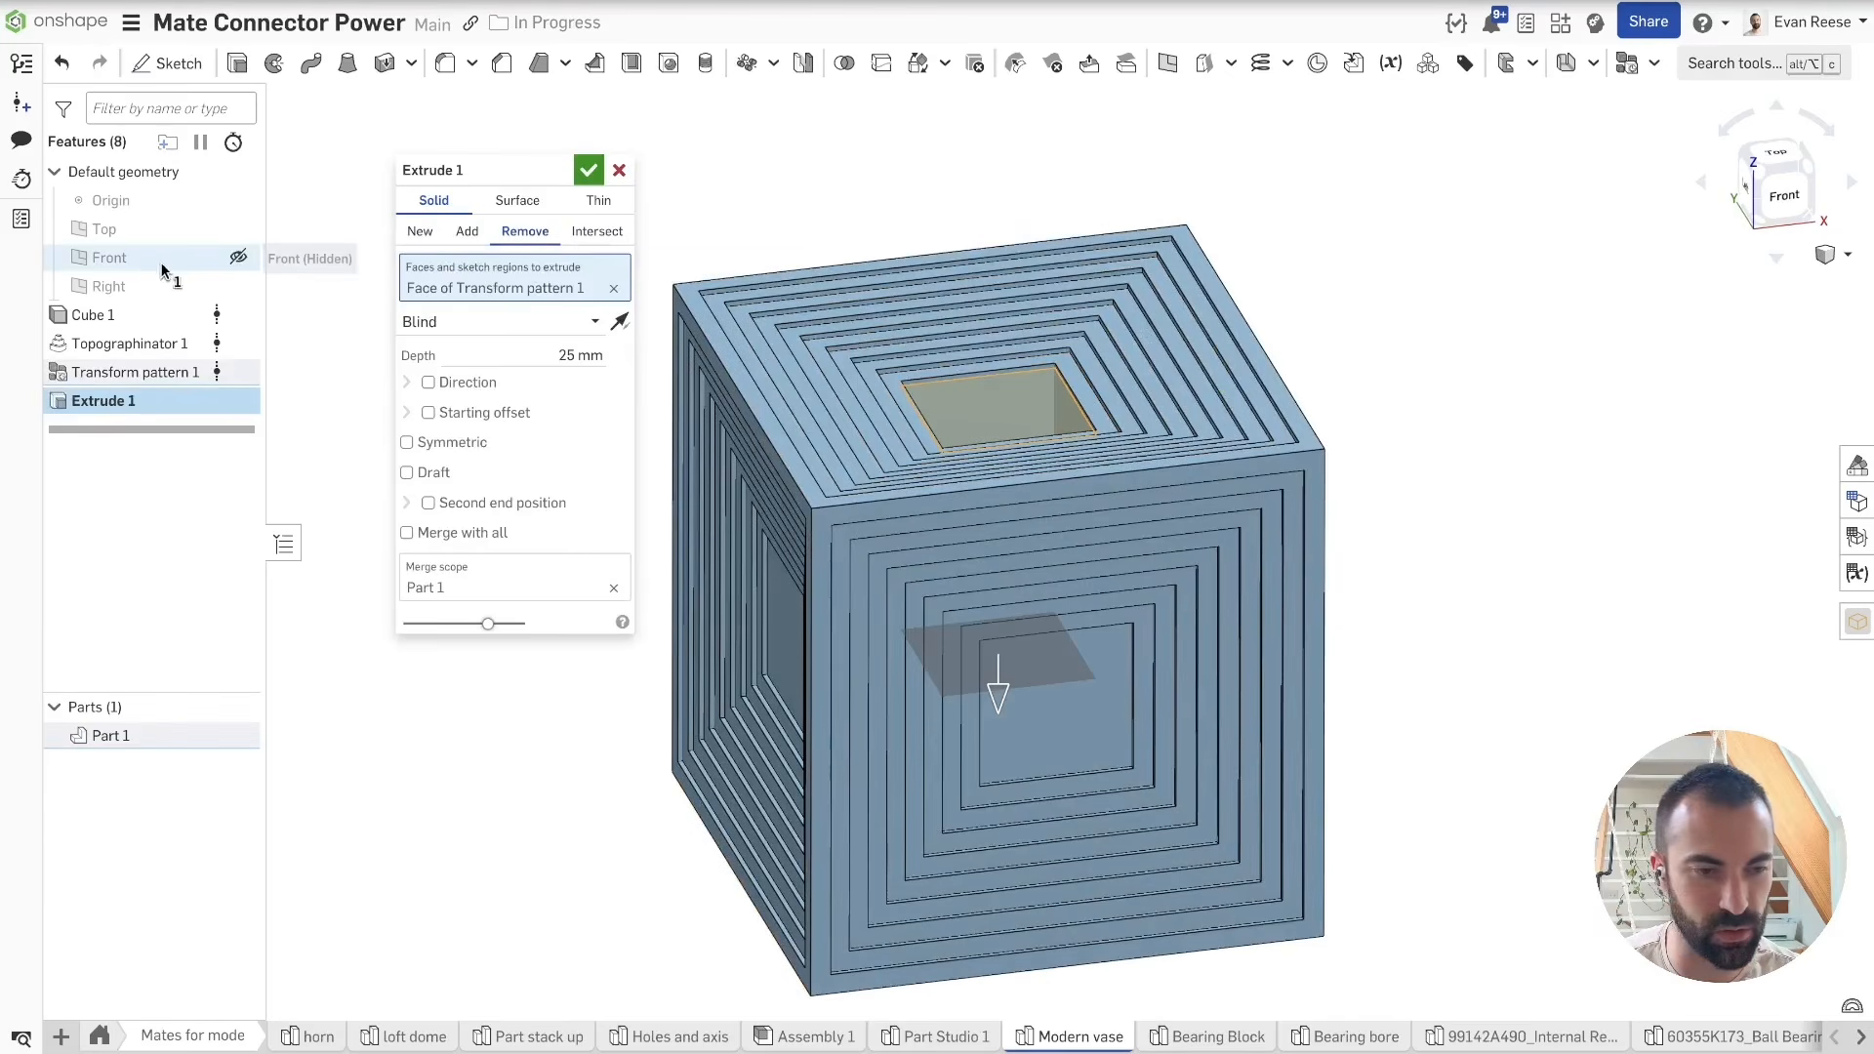
{"action": "left_click", "coordinate": [449, 322]}
{"action": "left_click", "coordinate": [492, 414]}
{"action": "right_click_drag", "start_coordinate": [1005, 761], "coordinate": [1021, 652]}
{"action": "left_click", "coordinate": [1022, 652]}
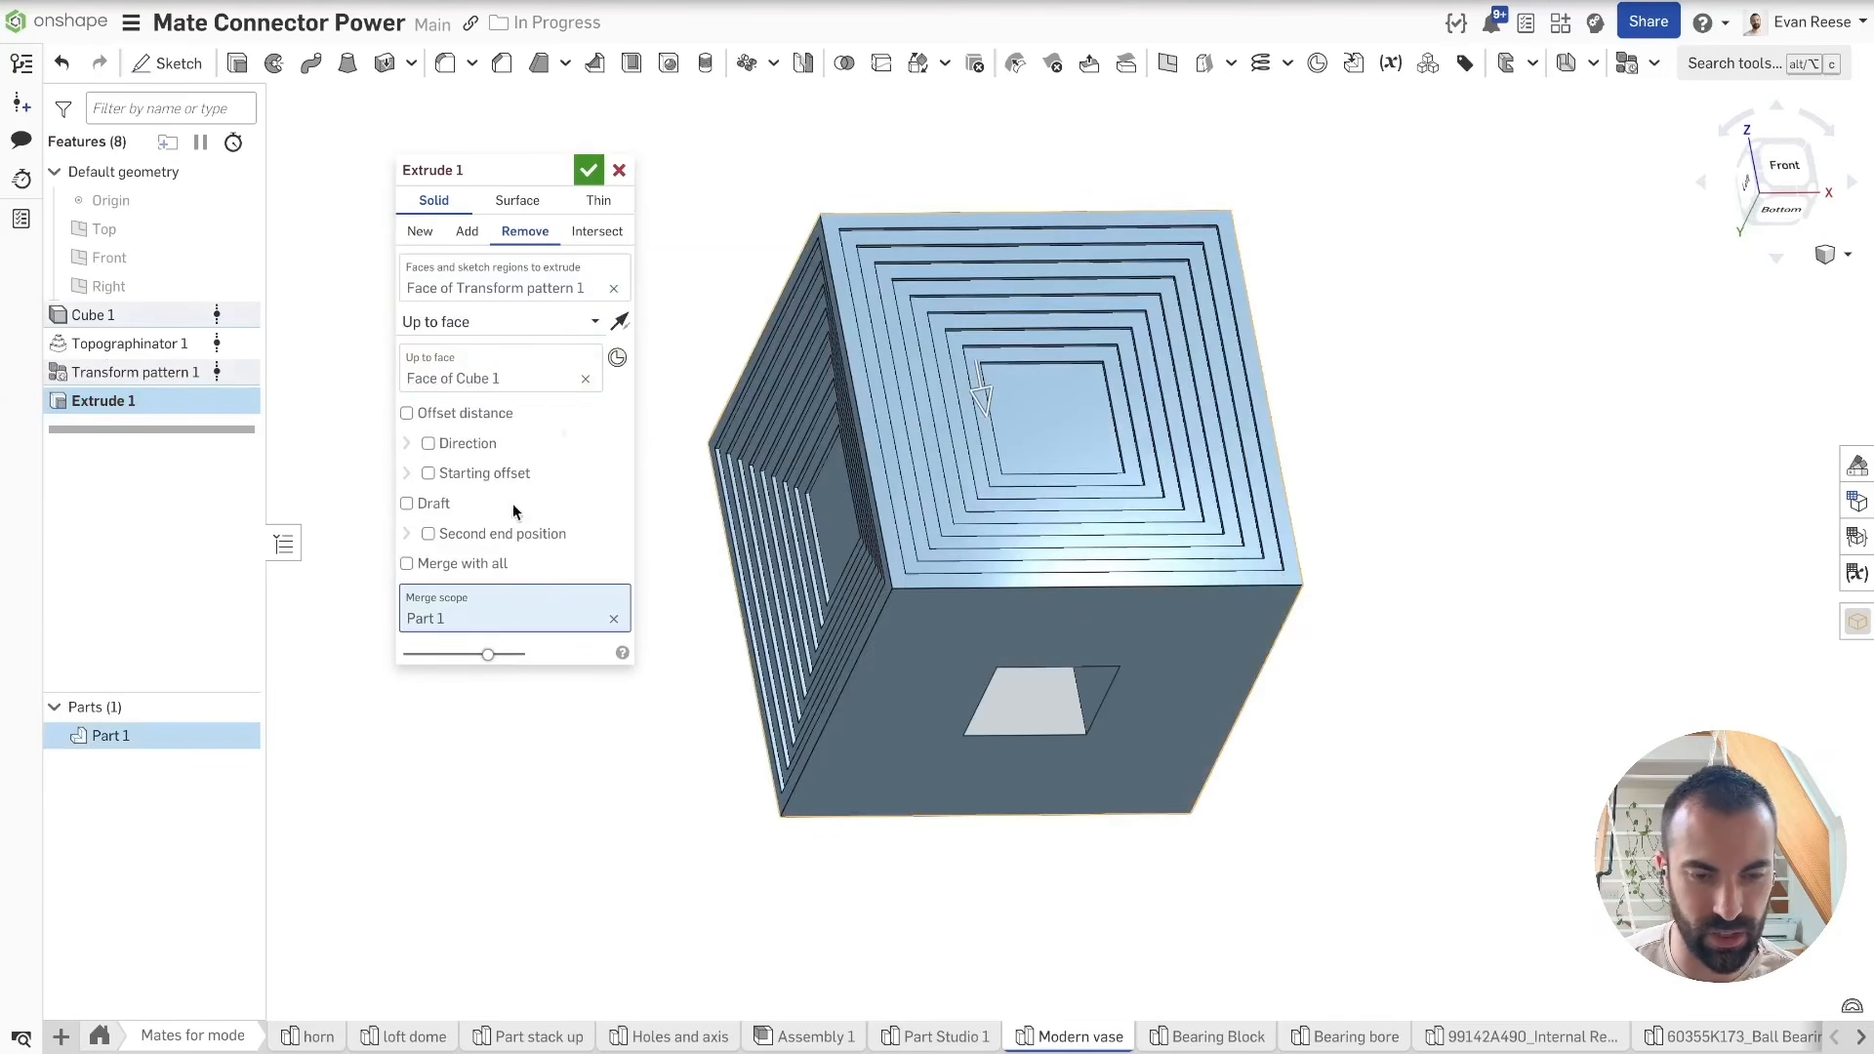
Step: Give the Remove extrude a 4 mm offset distance and a 17 deg draft, and accept the feature
{"action": "left_click", "coordinate": [465, 413]}
{"action": "left_click", "coordinate": [554, 413]}
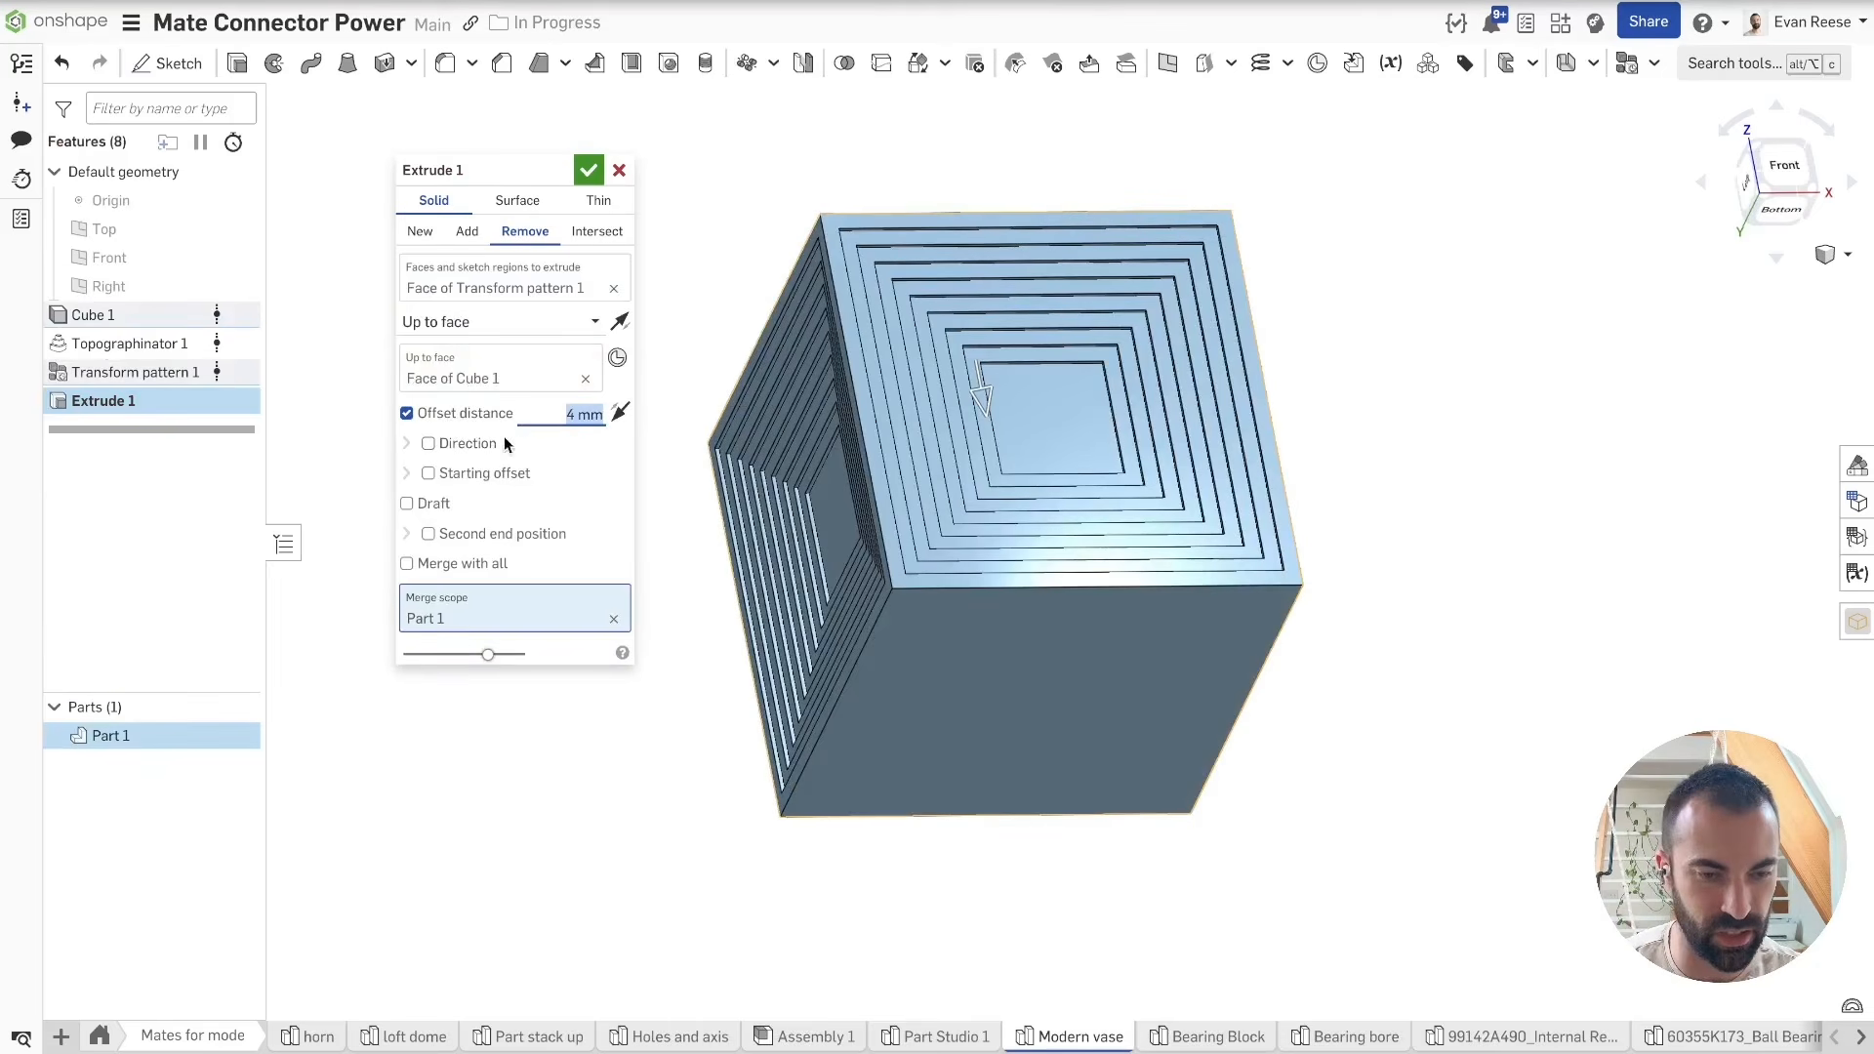
{"action": "left_click", "coordinate": [439, 503]}
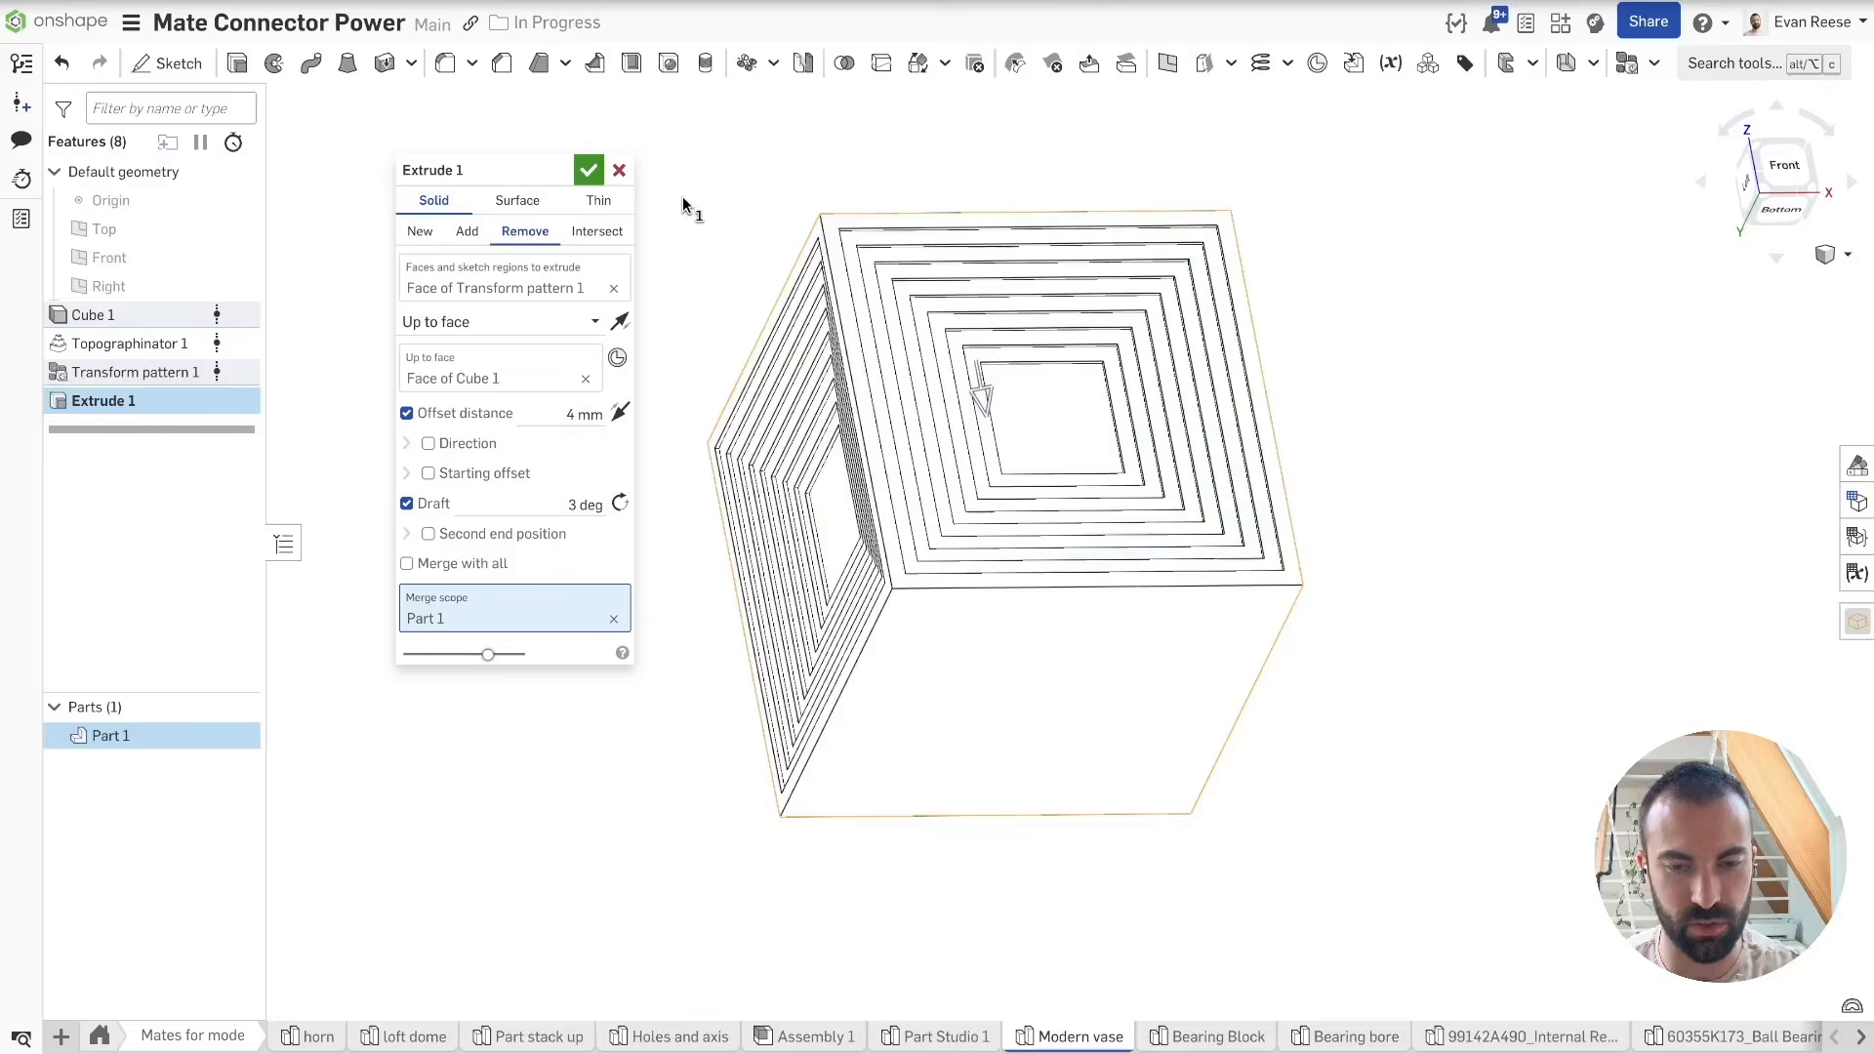
{"action": "key", "text": "shift+1"}
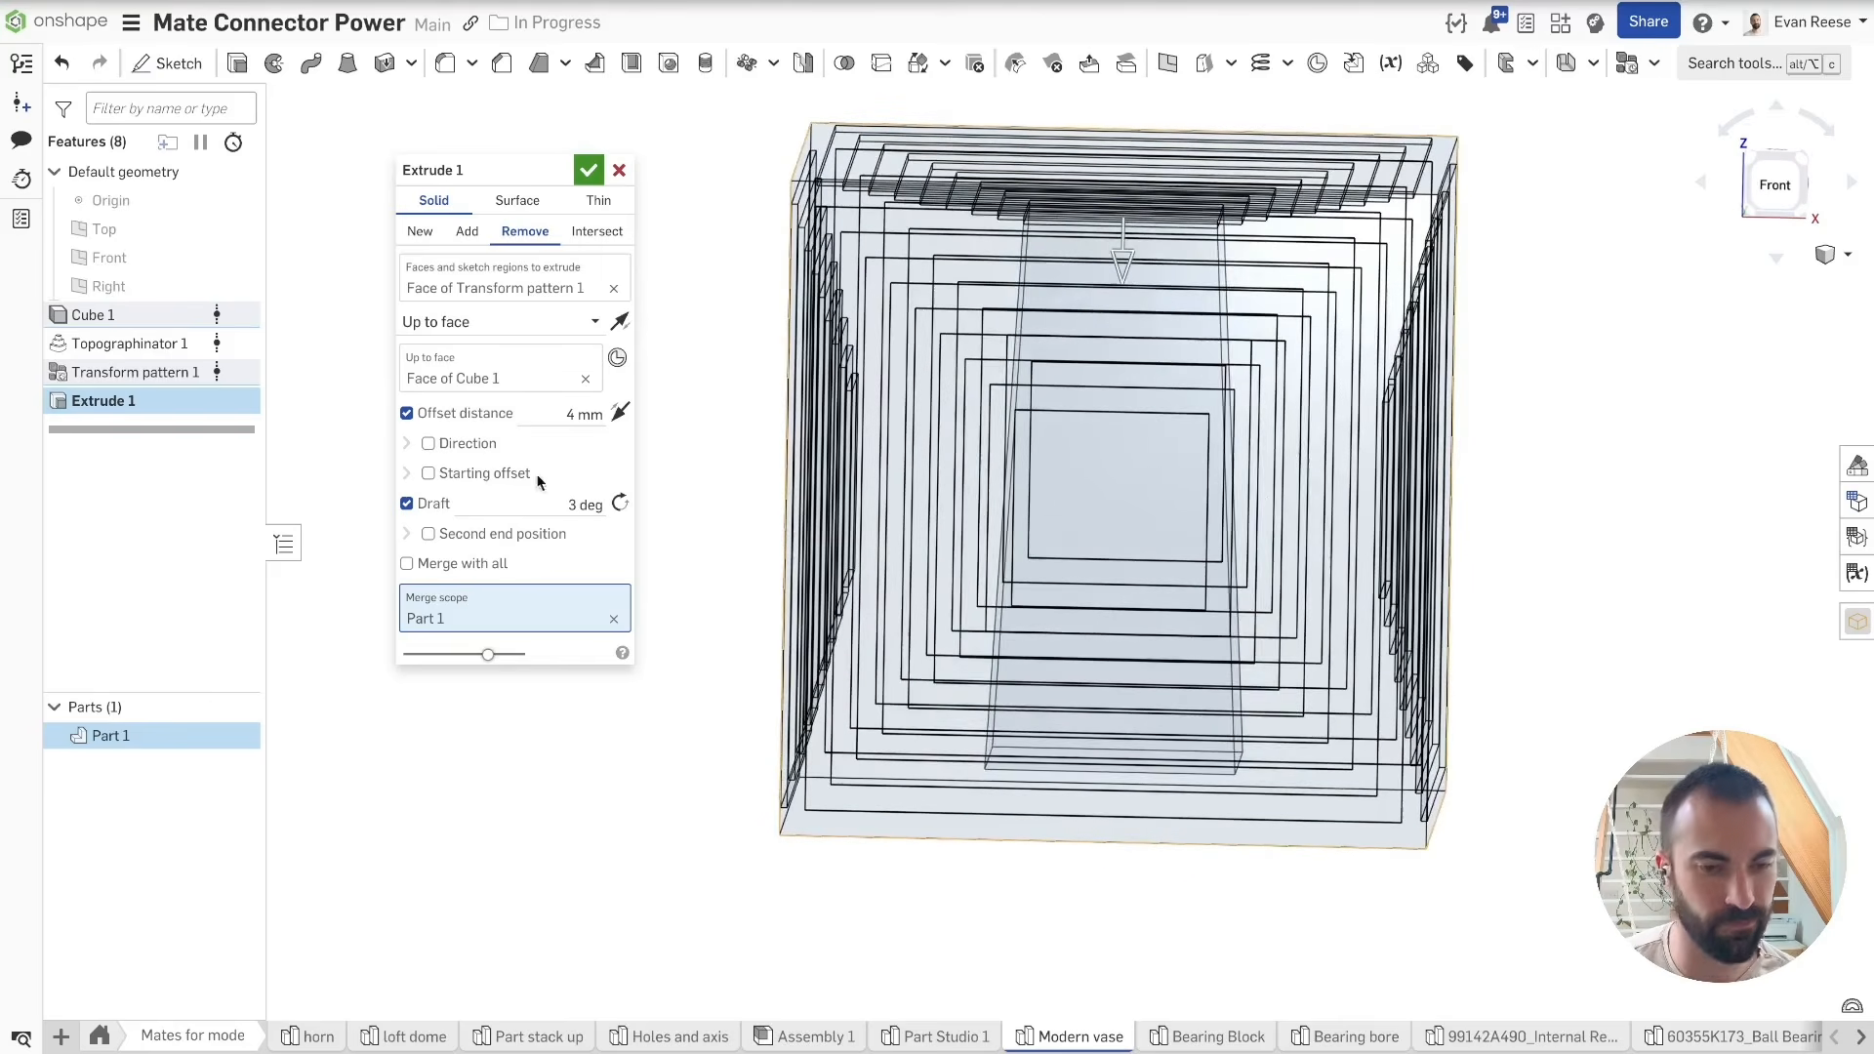
{"action": "left_click", "coordinate": [526, 506]}
{"action": "scroll", "coordinate": [526, 506], "scroll_direction": "up", "scroll_amount": 13}
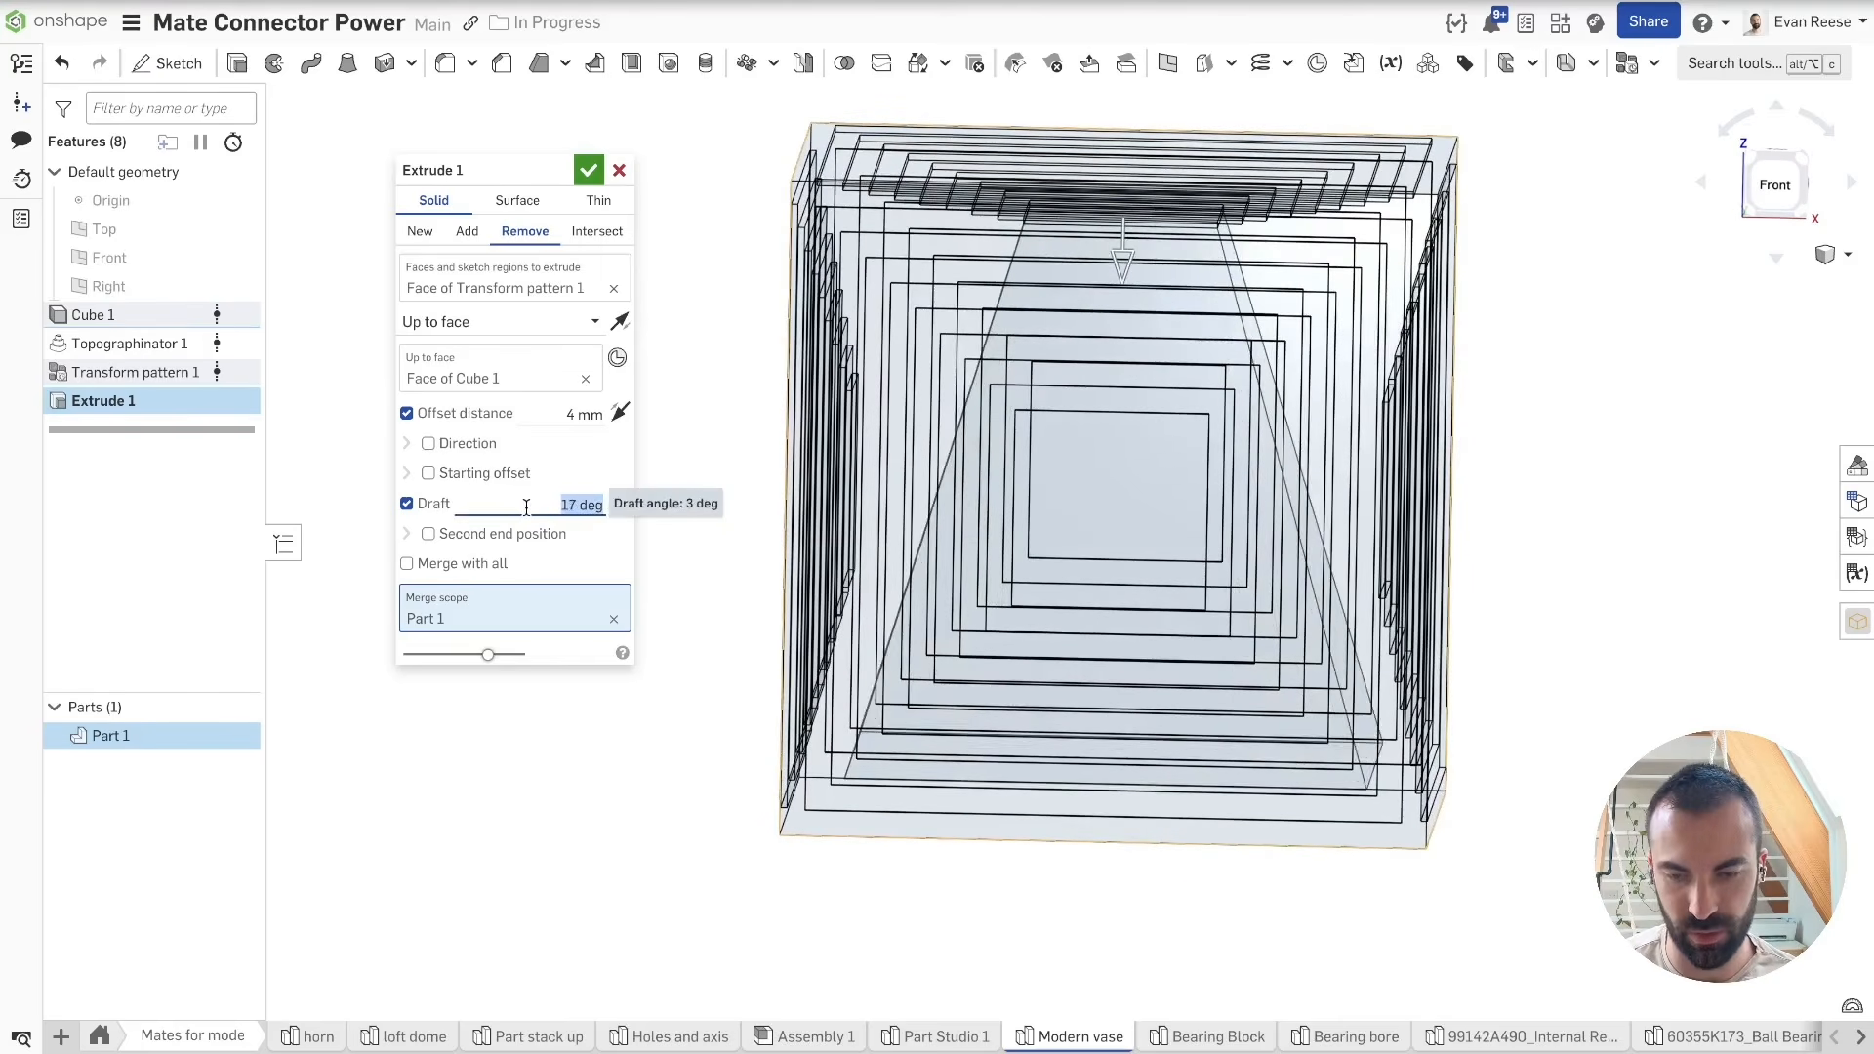
{"action": "left_click", "coordinate": [589, 170]}
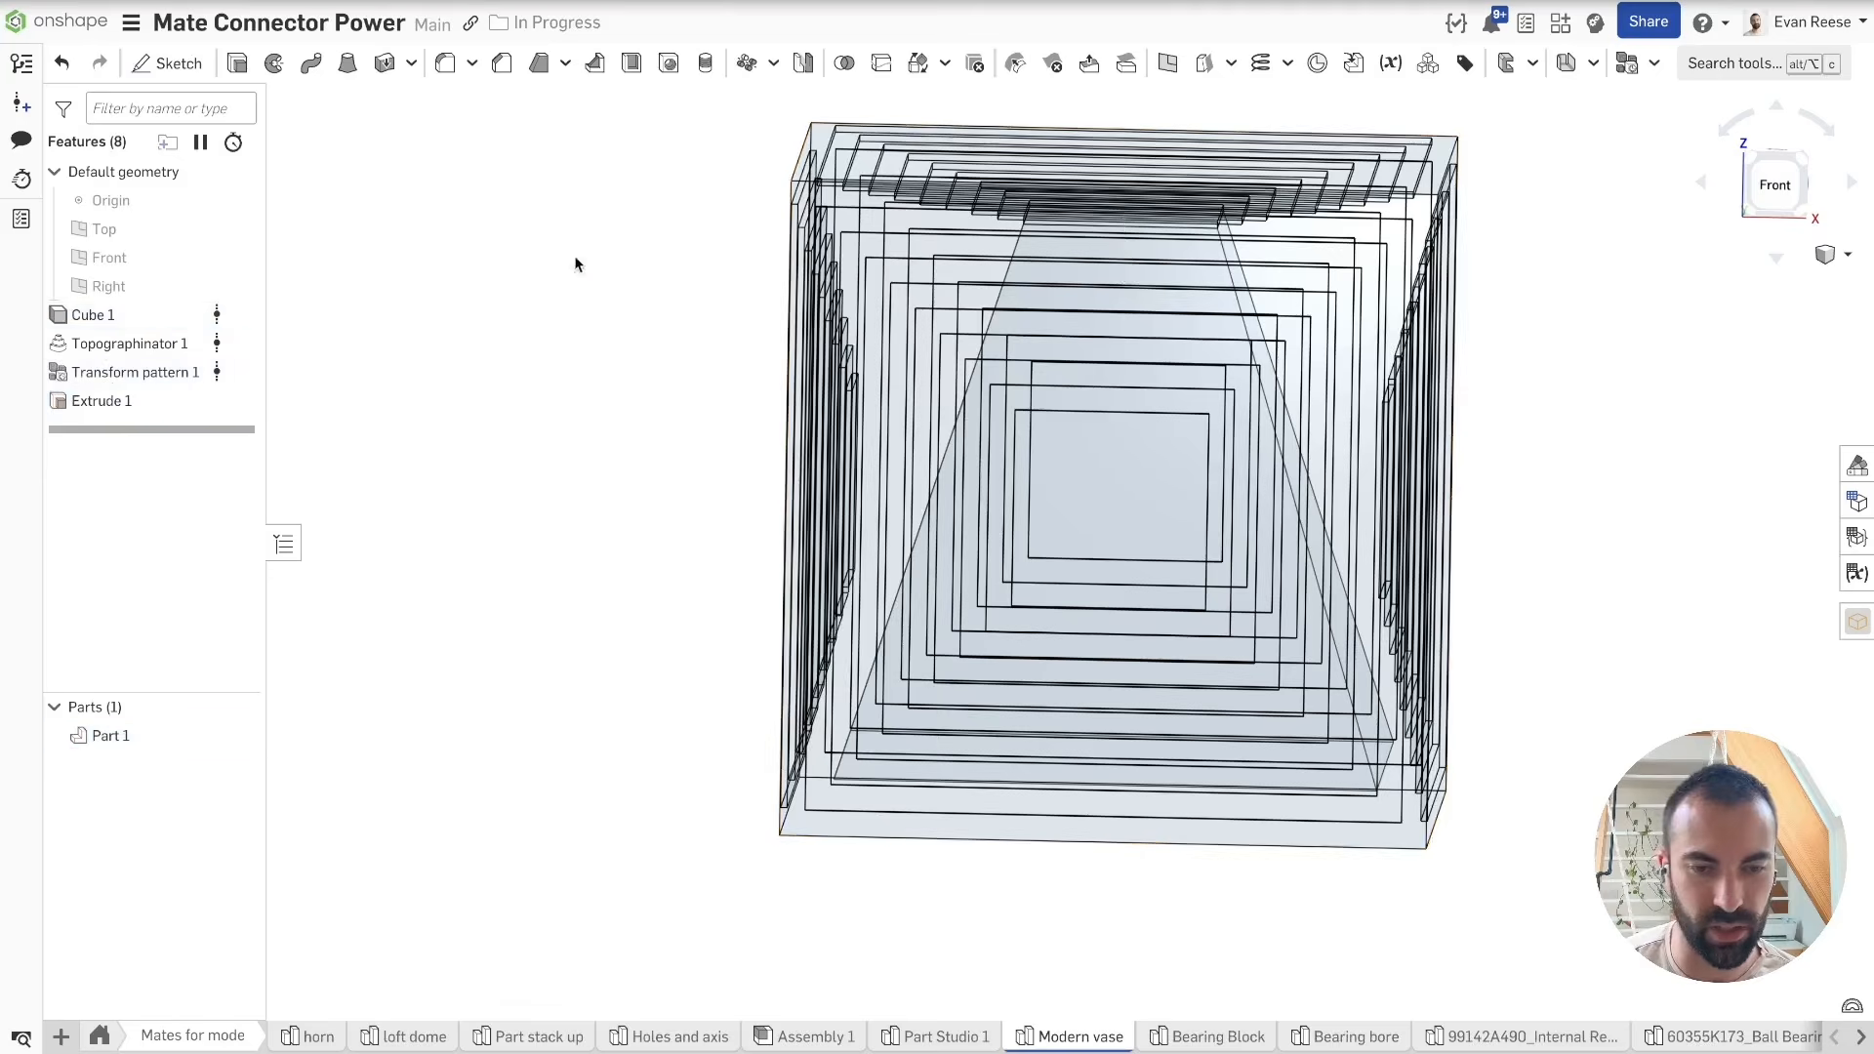
{"action": "mouse_move", "coordinate": [574, 262]}
{"action": "right_mouse_down"}
{"action": "mouse_move", "coordinate": [601, 371]}
{"action": "mouse_move", "coordinate": [522, 646]}
{"action": "mouse_move", "coordinate": [525, 600]}
{"action": "right_mouse_up"}
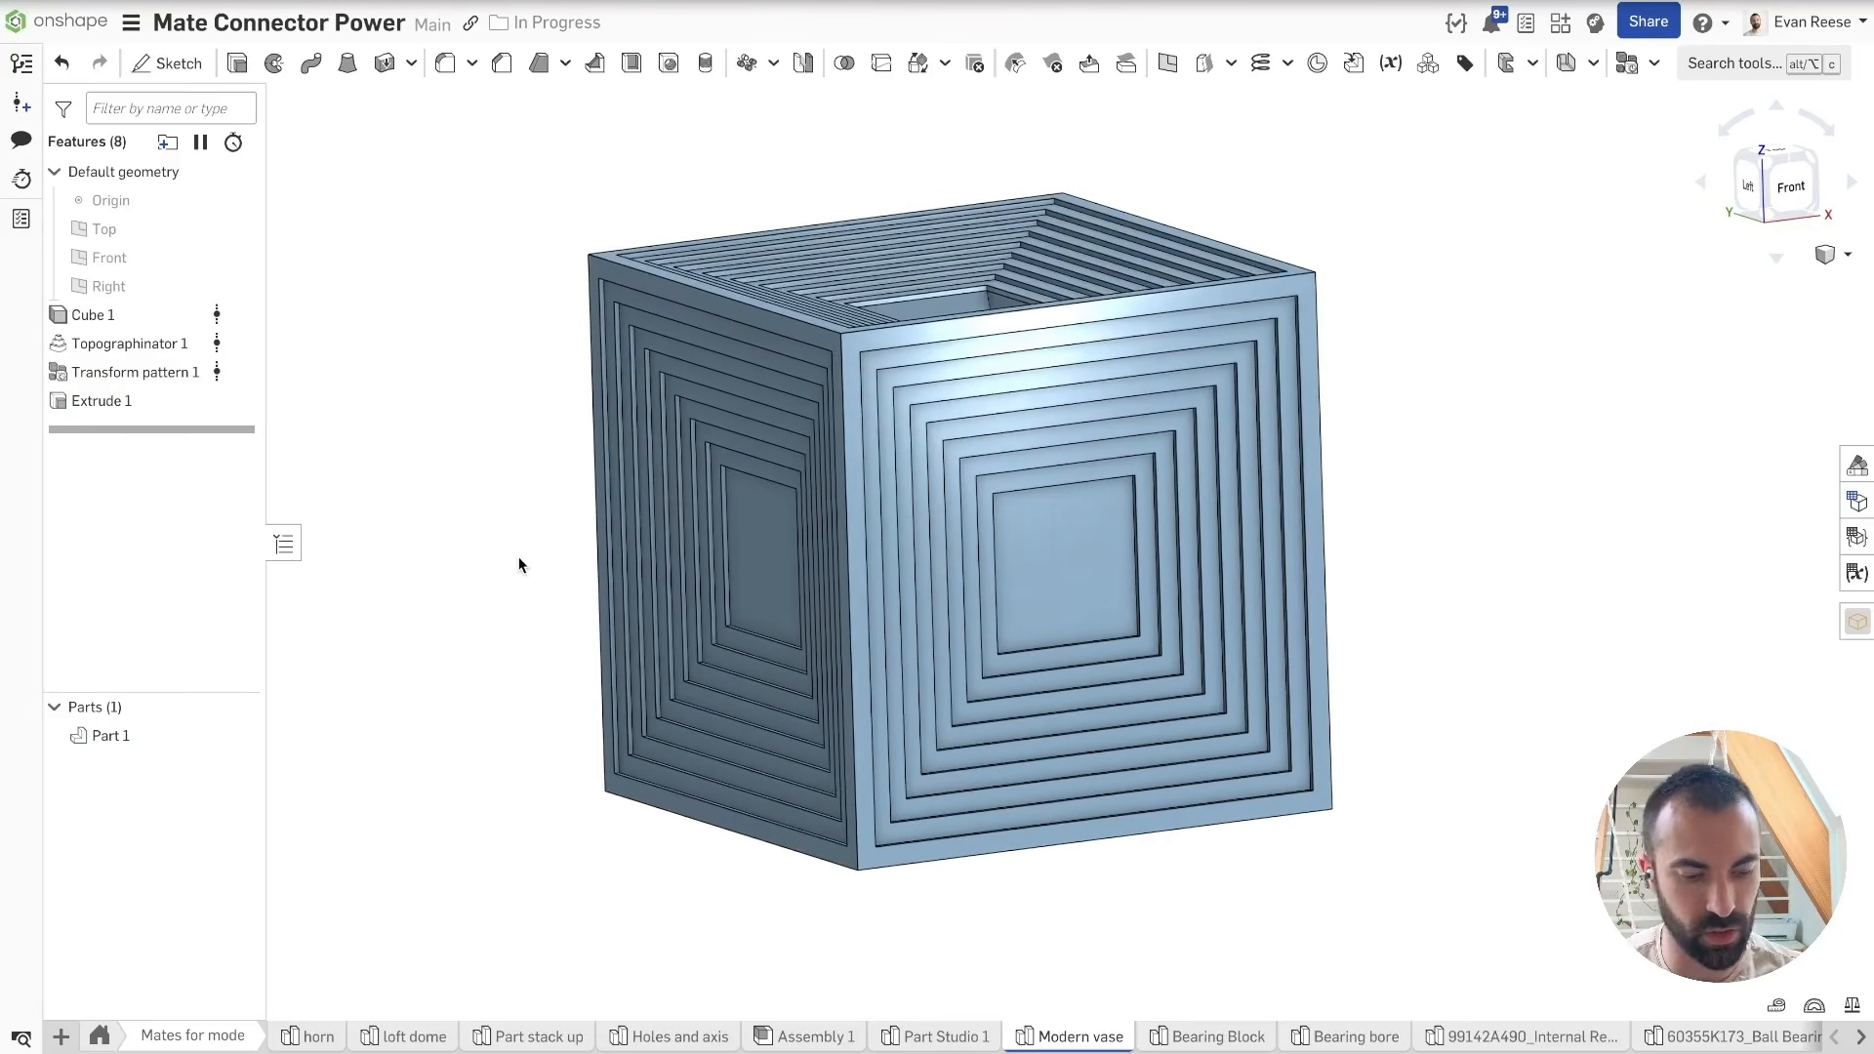
Step: Start a sketch on a mate connector at the centre of the left side's innermost square face and insert the Onsherpa Logo DXF in millimetres
{"action": "key", "text": "shift+s"}
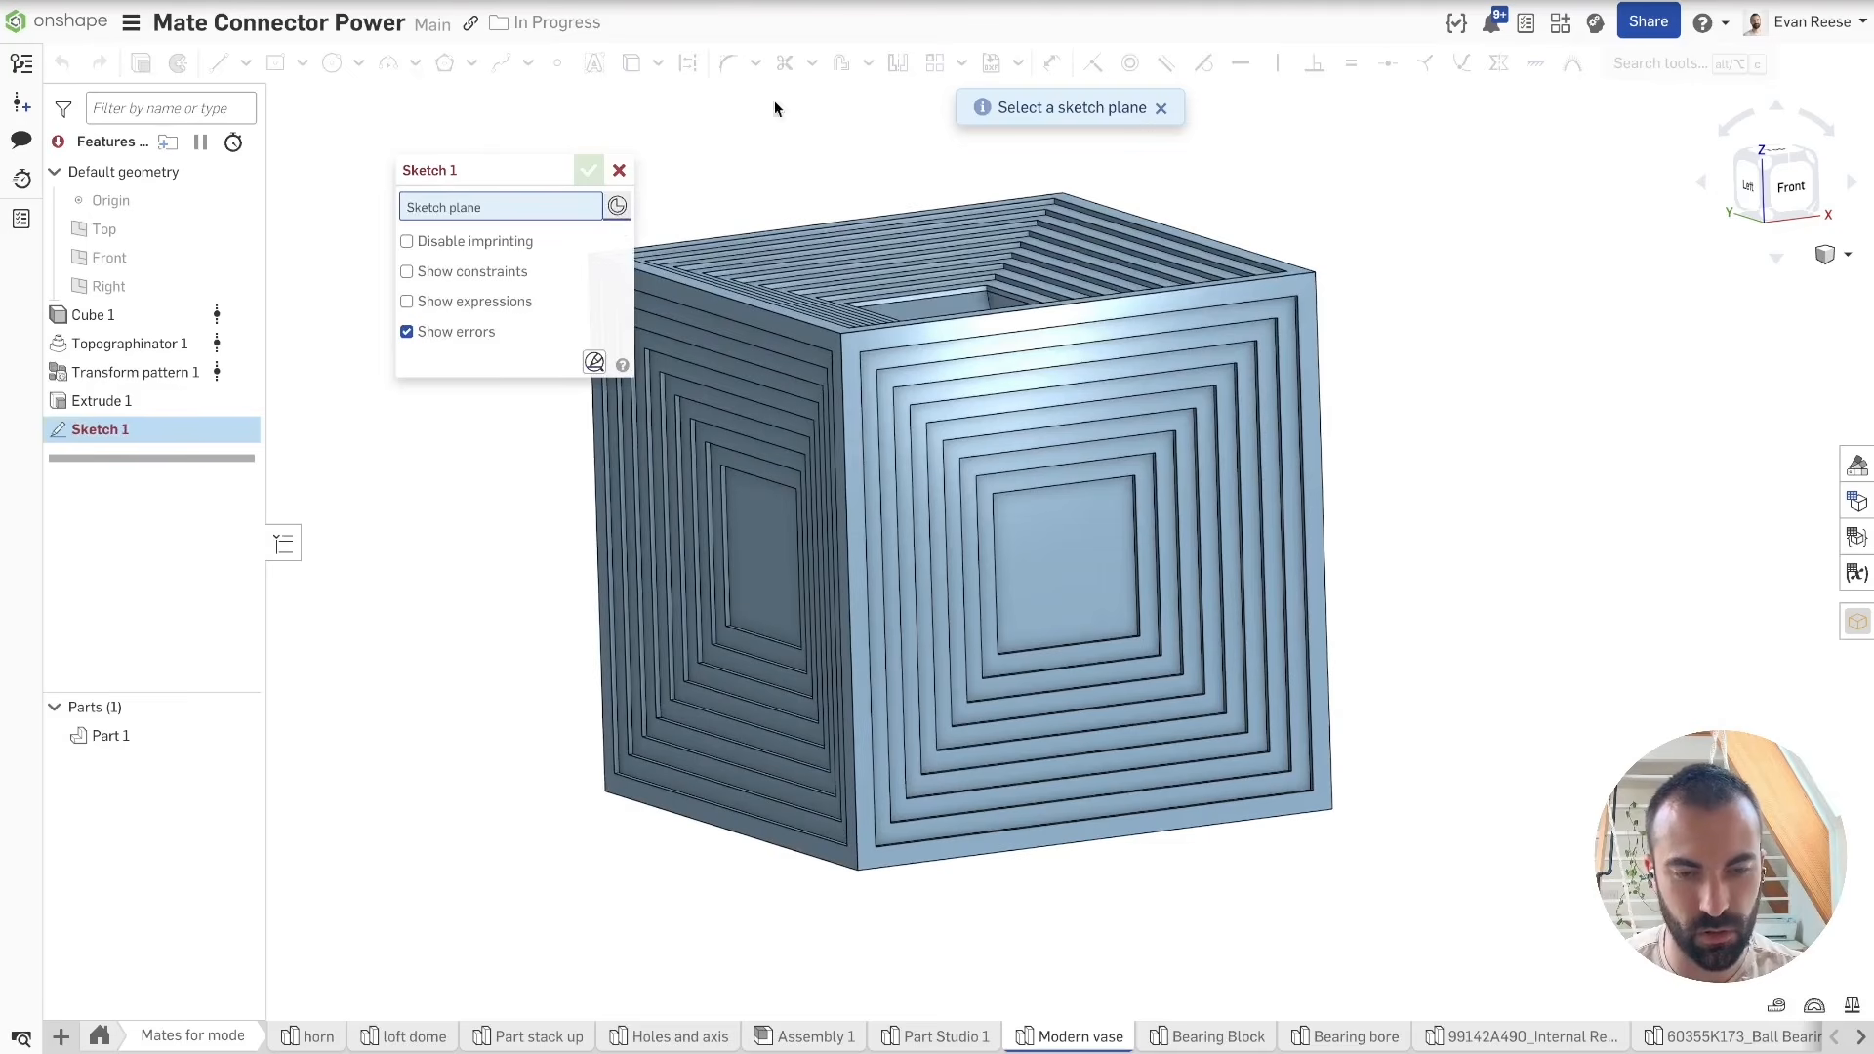
{"action": "left_click", "coordinate": [765, 572]}
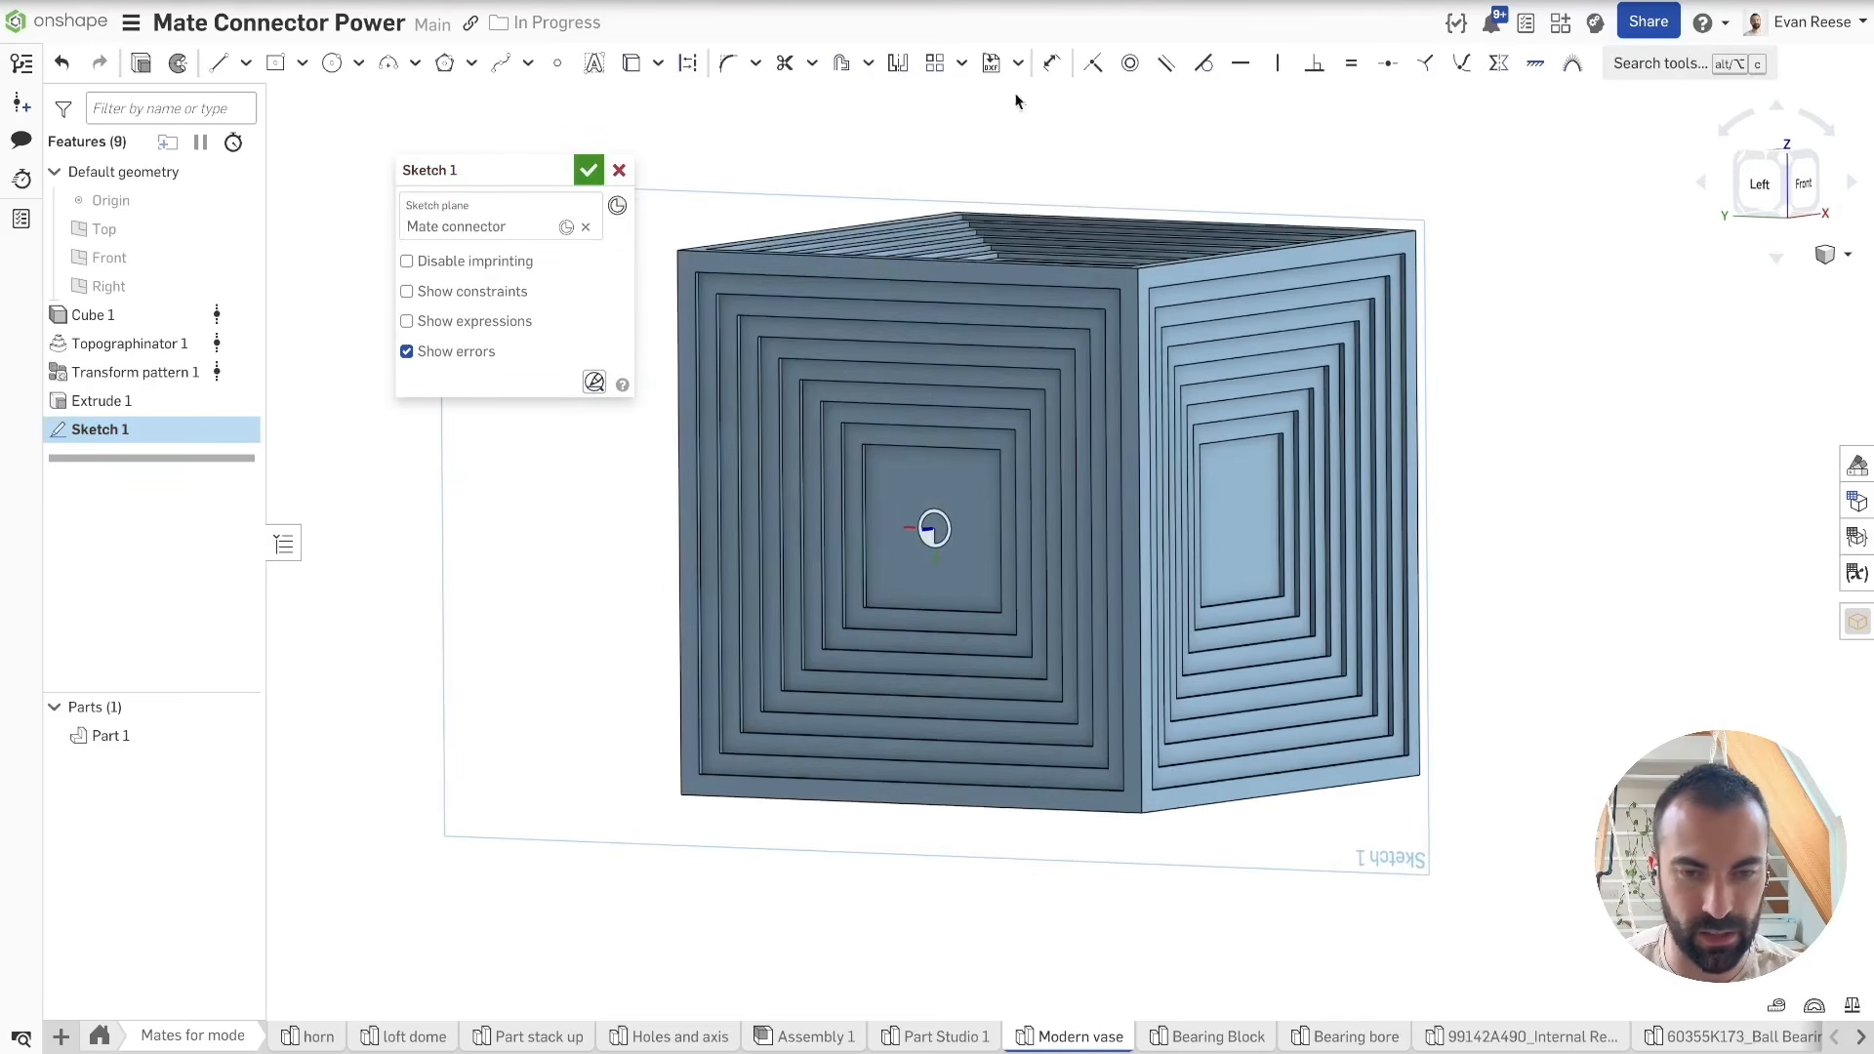
{"action": "left_click", "coordinate": [991, 62]}
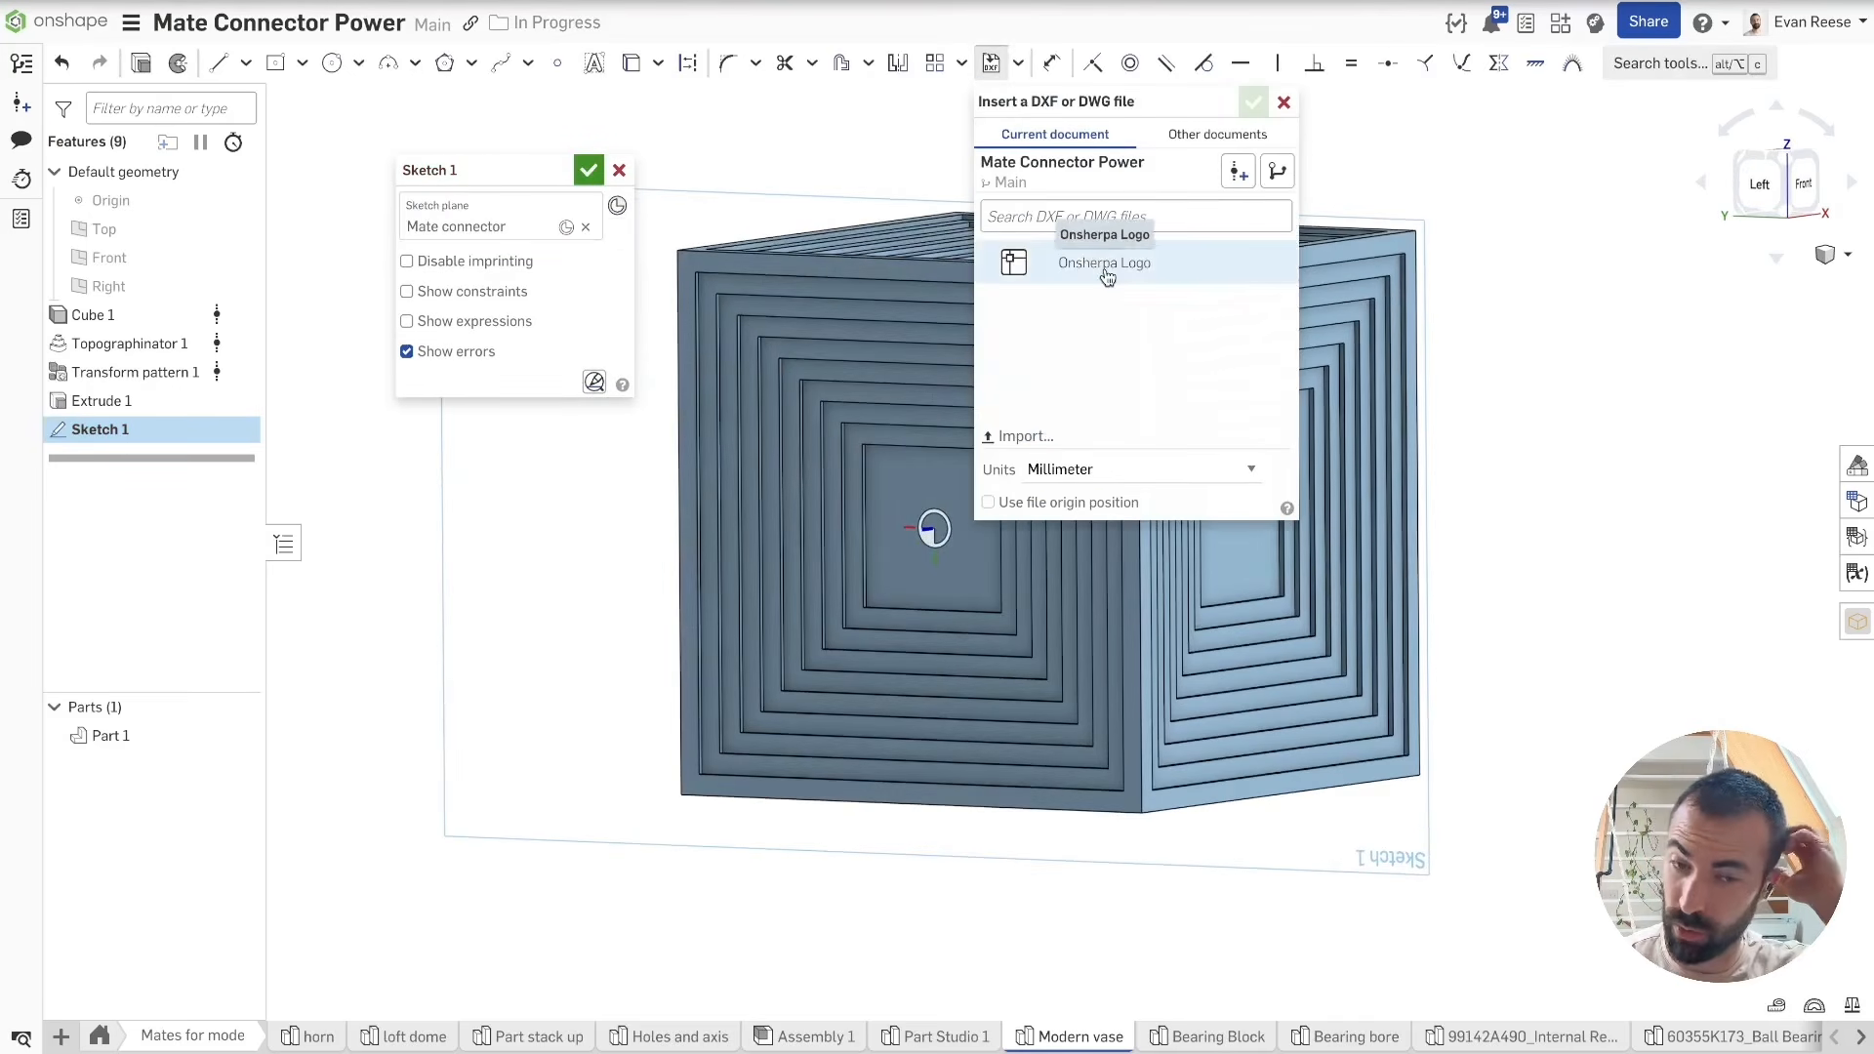
{"action": "left_click", "coordinate": [1104, 262]}
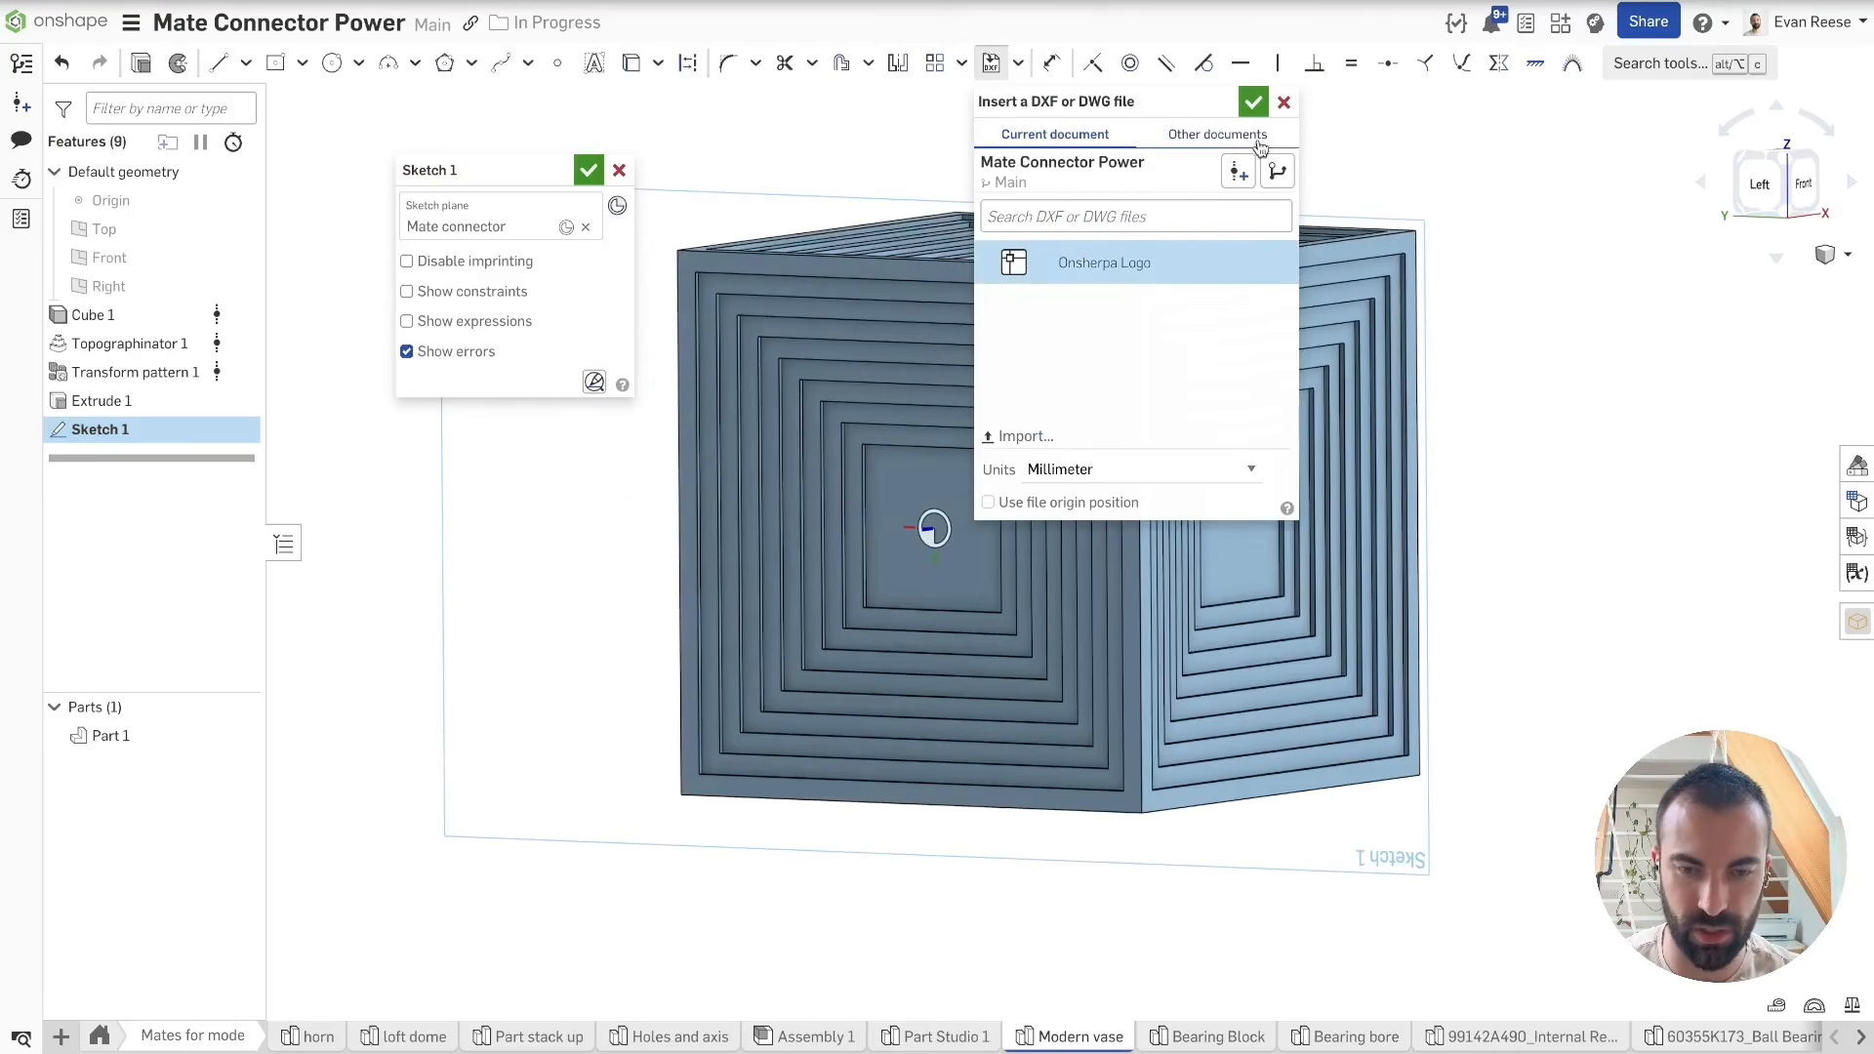
{"action": "left_click", "coordinate": [1254, 102]}
{"action": "scroll", "coordinate": [935, 532], "scroll_direction": "up", "scroll_amount": 10}
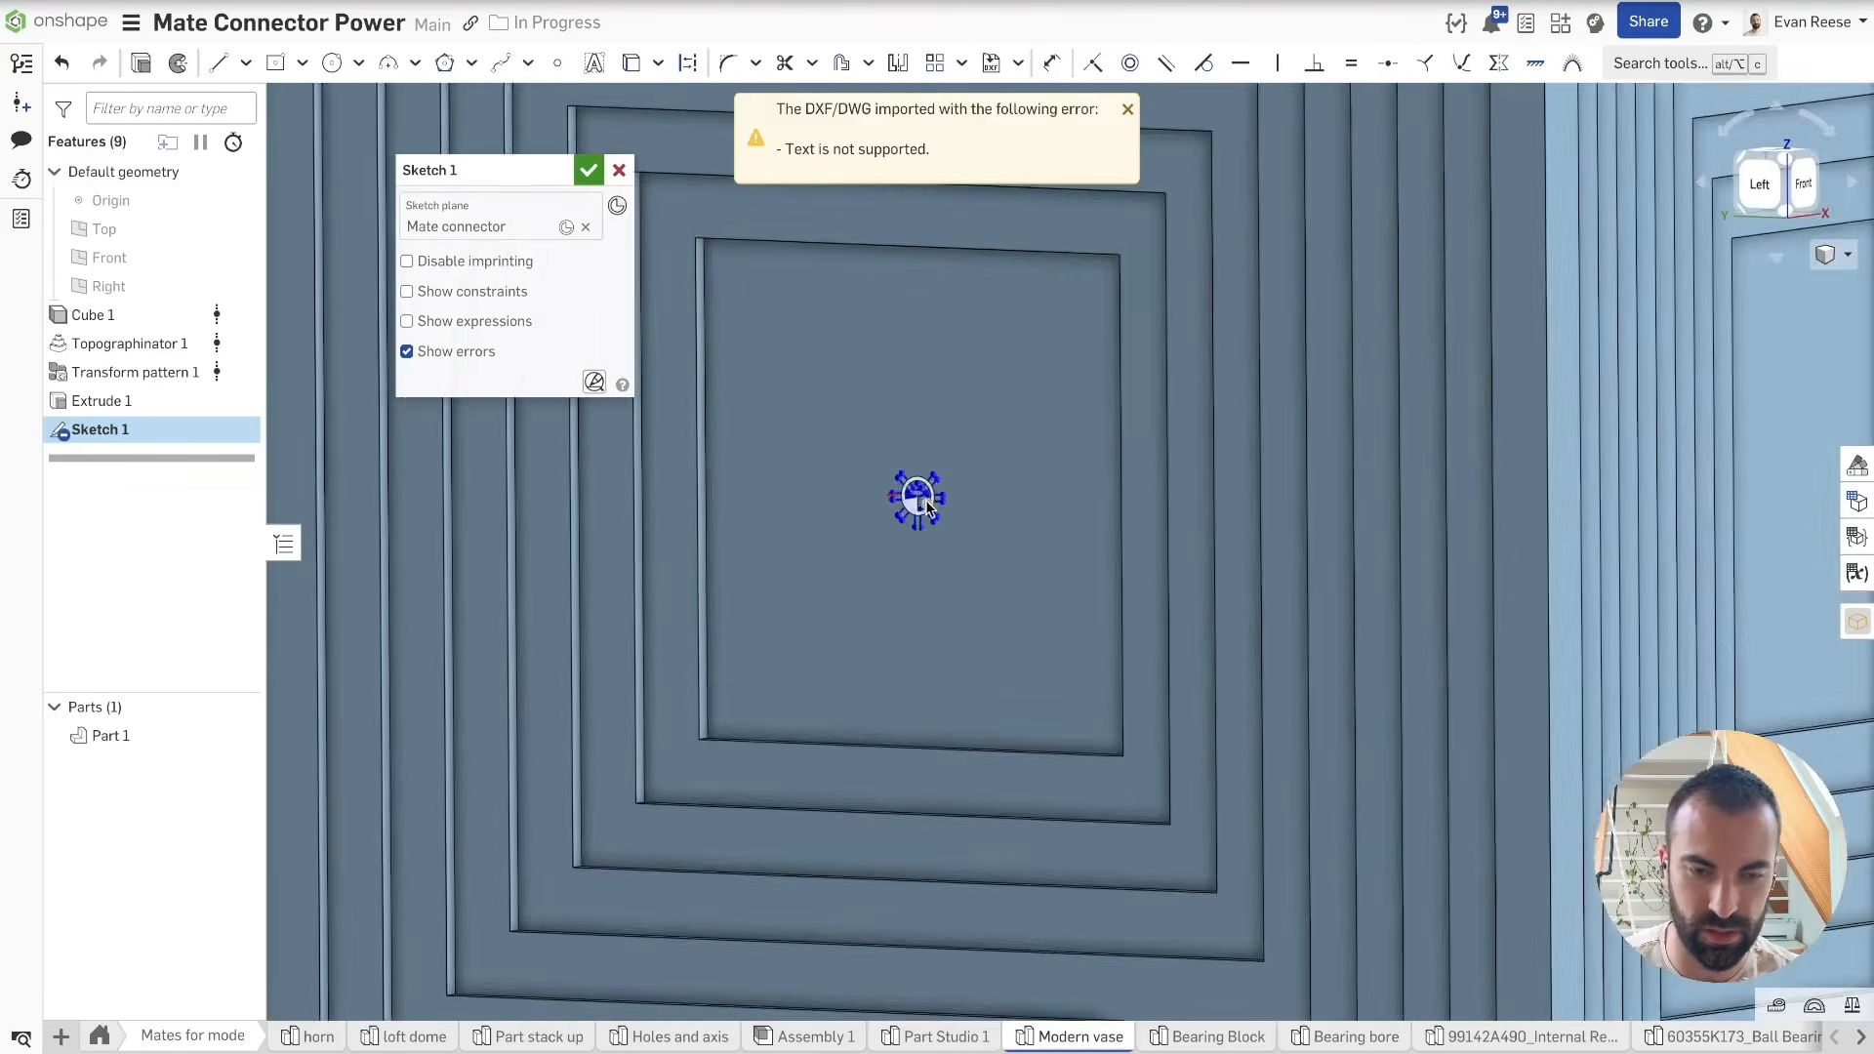
{"action": "left_click", "coordinate": [1127, 109]}
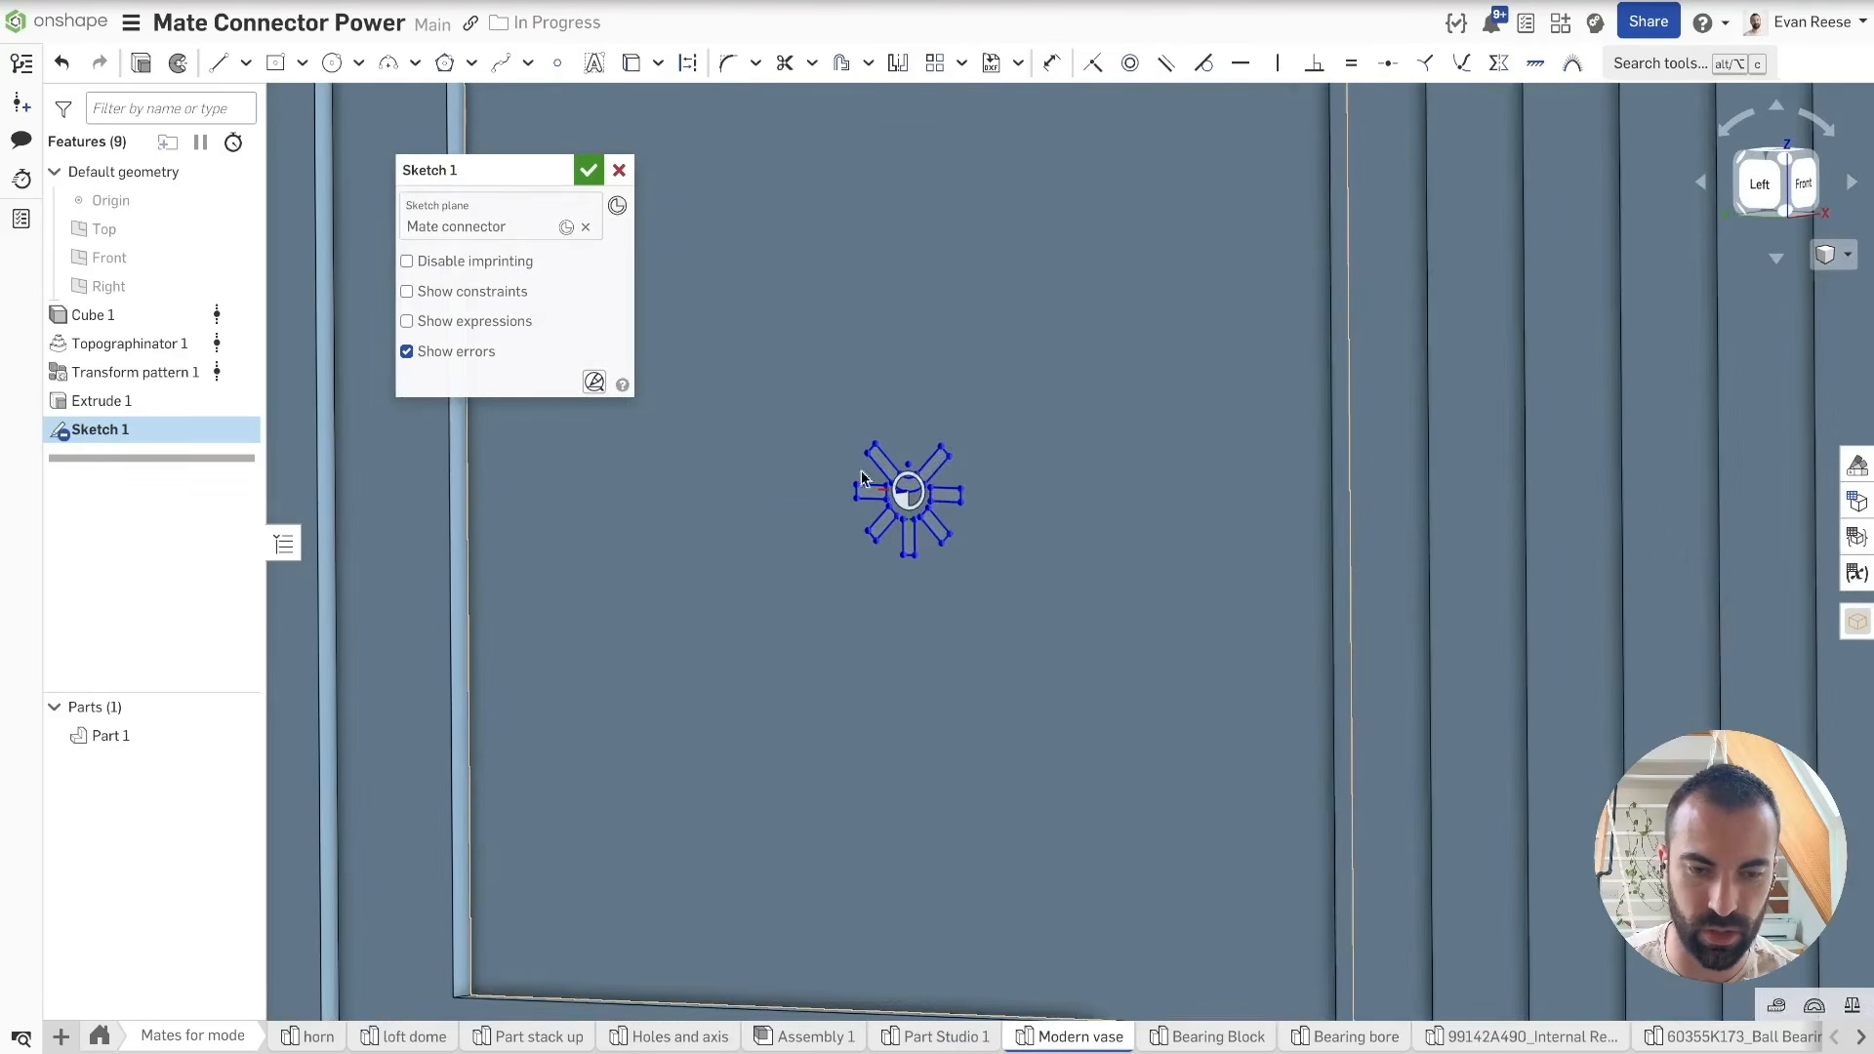
Step: Select the whole imported logo for a sketch Transform and relocate the transform manipulator to the sketch's mate connector origin
{"action": "left_click_drag", "start_coordinate": [771, 334], "coordinate": [1137, 705]}
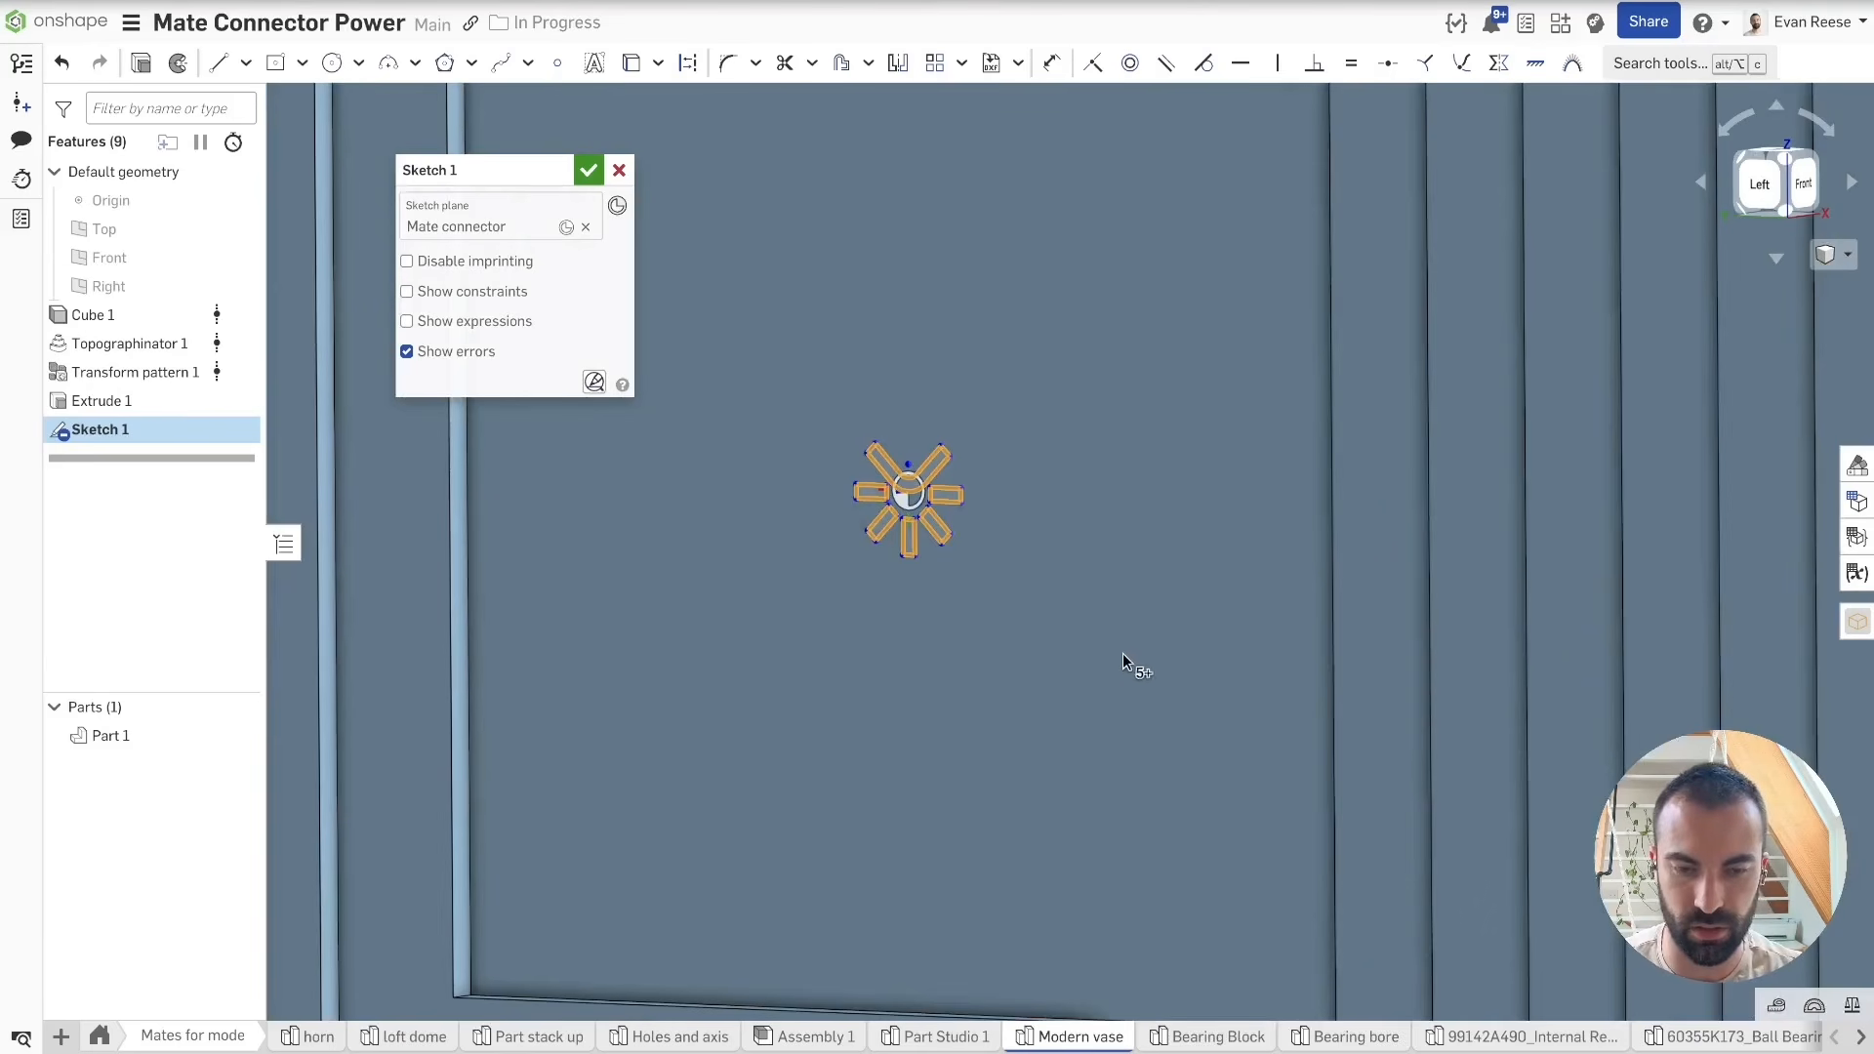
{"action": "left_click", "coordinate": [962, 62]}
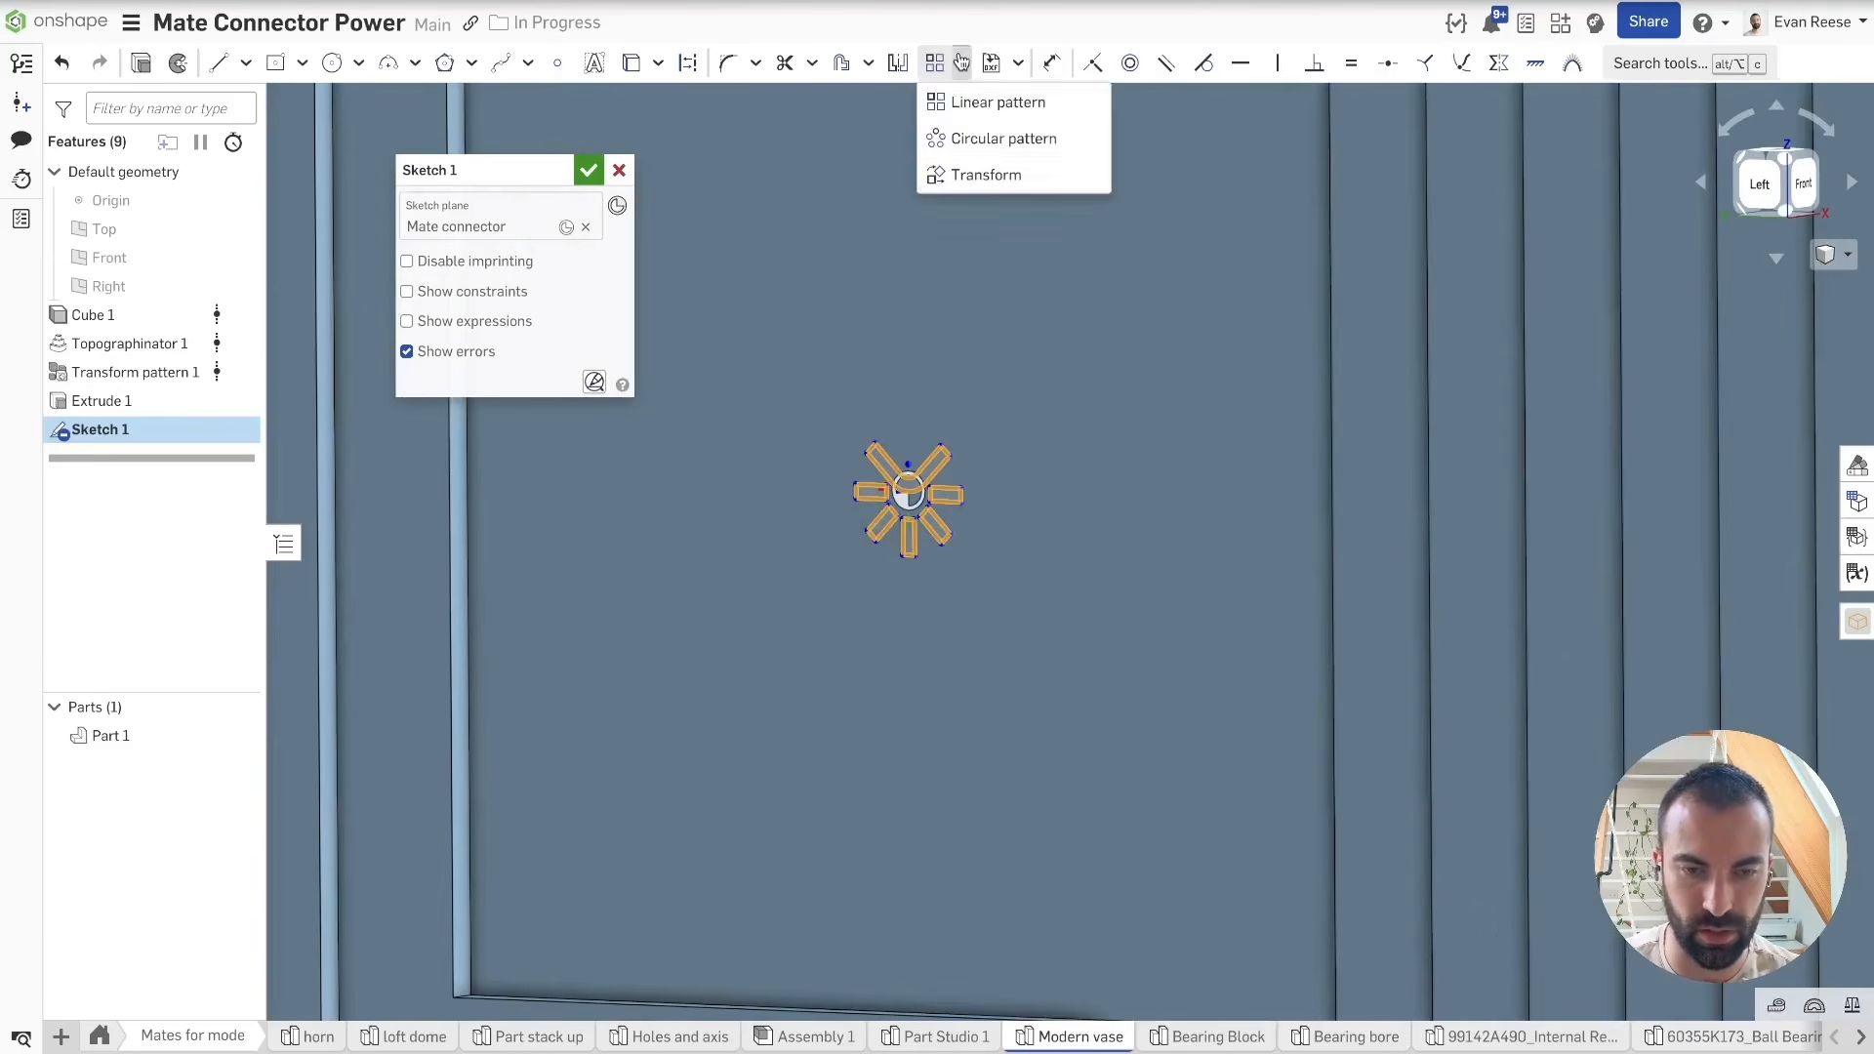
{"action": "left_click", "coordinate": [971, 172]}
{"action": "scroll", "coordinate": [1082, 347], "scroll_direction": "down", "scroll_amount": 5}
{"action": "scroll", "coordinate": [988, 430], "scroll_direction": "up", "scroll_amount": 10}
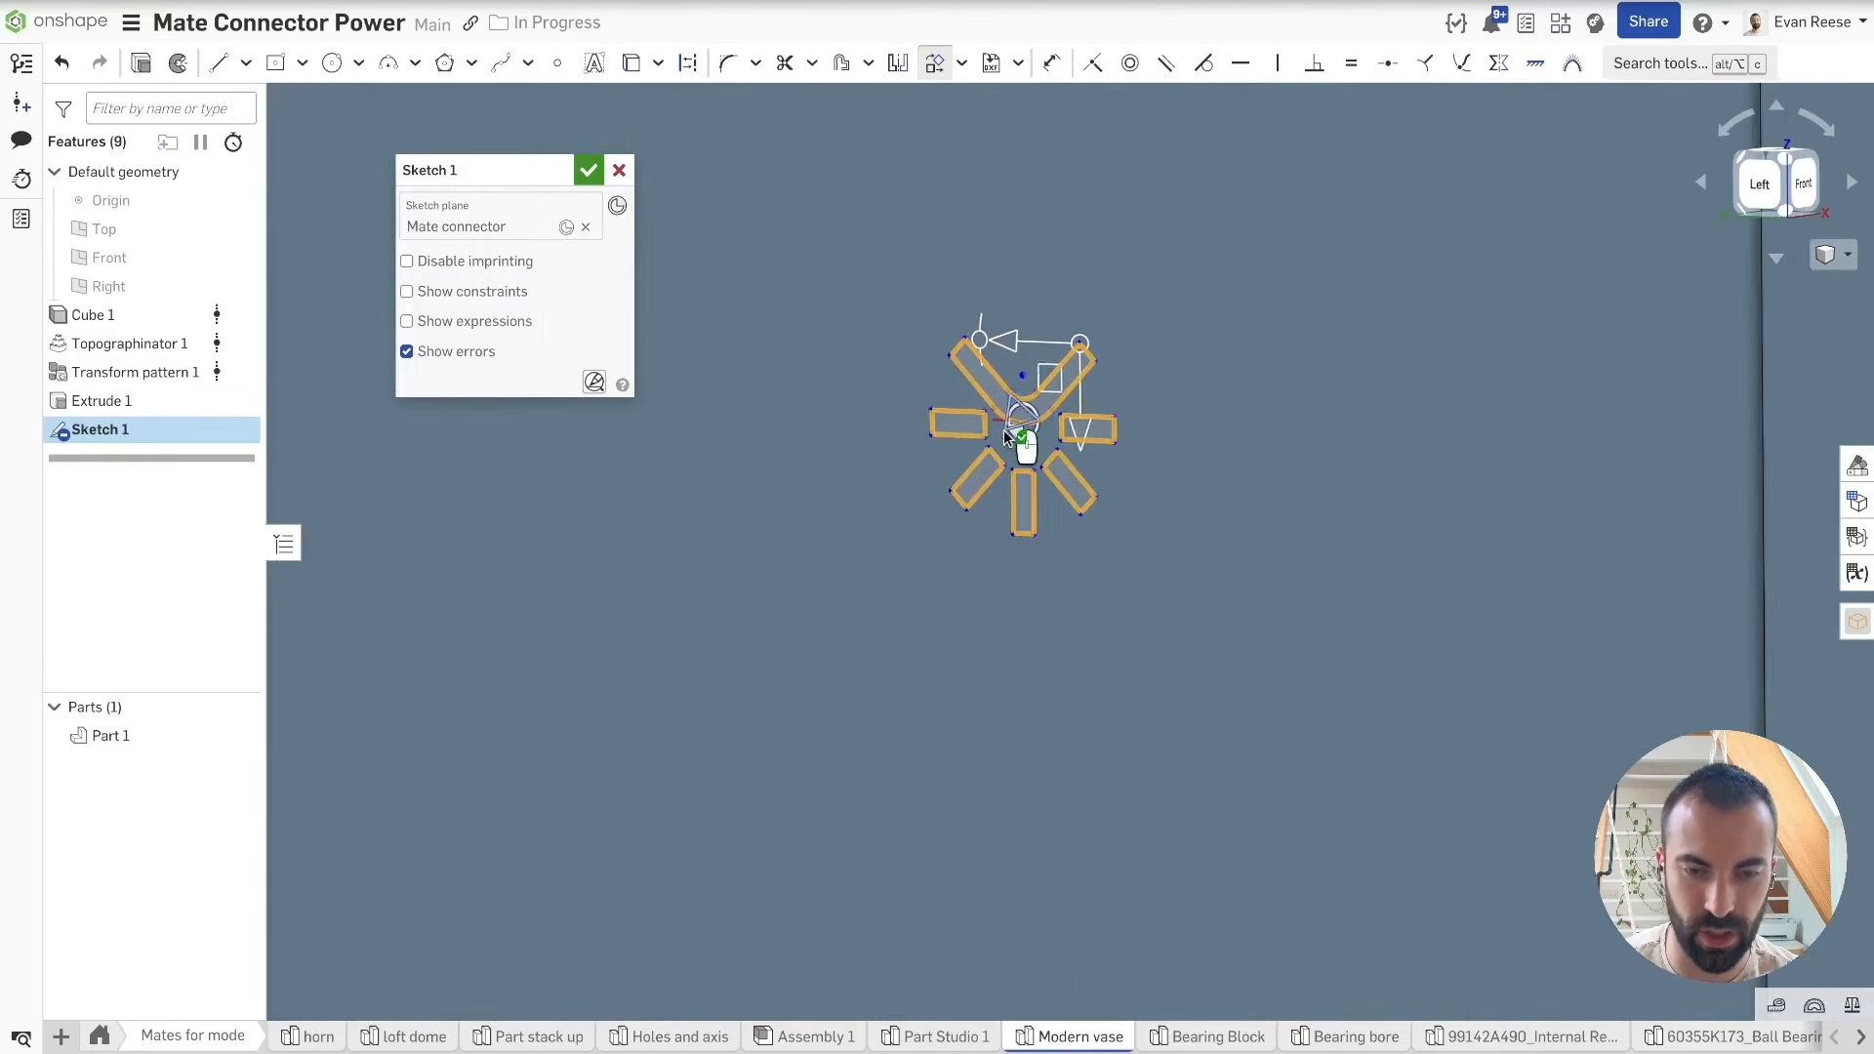
{"action": "scroll", "coordinate": [976, 484], "scroll_direction": "up", "scroll_amount": 4}
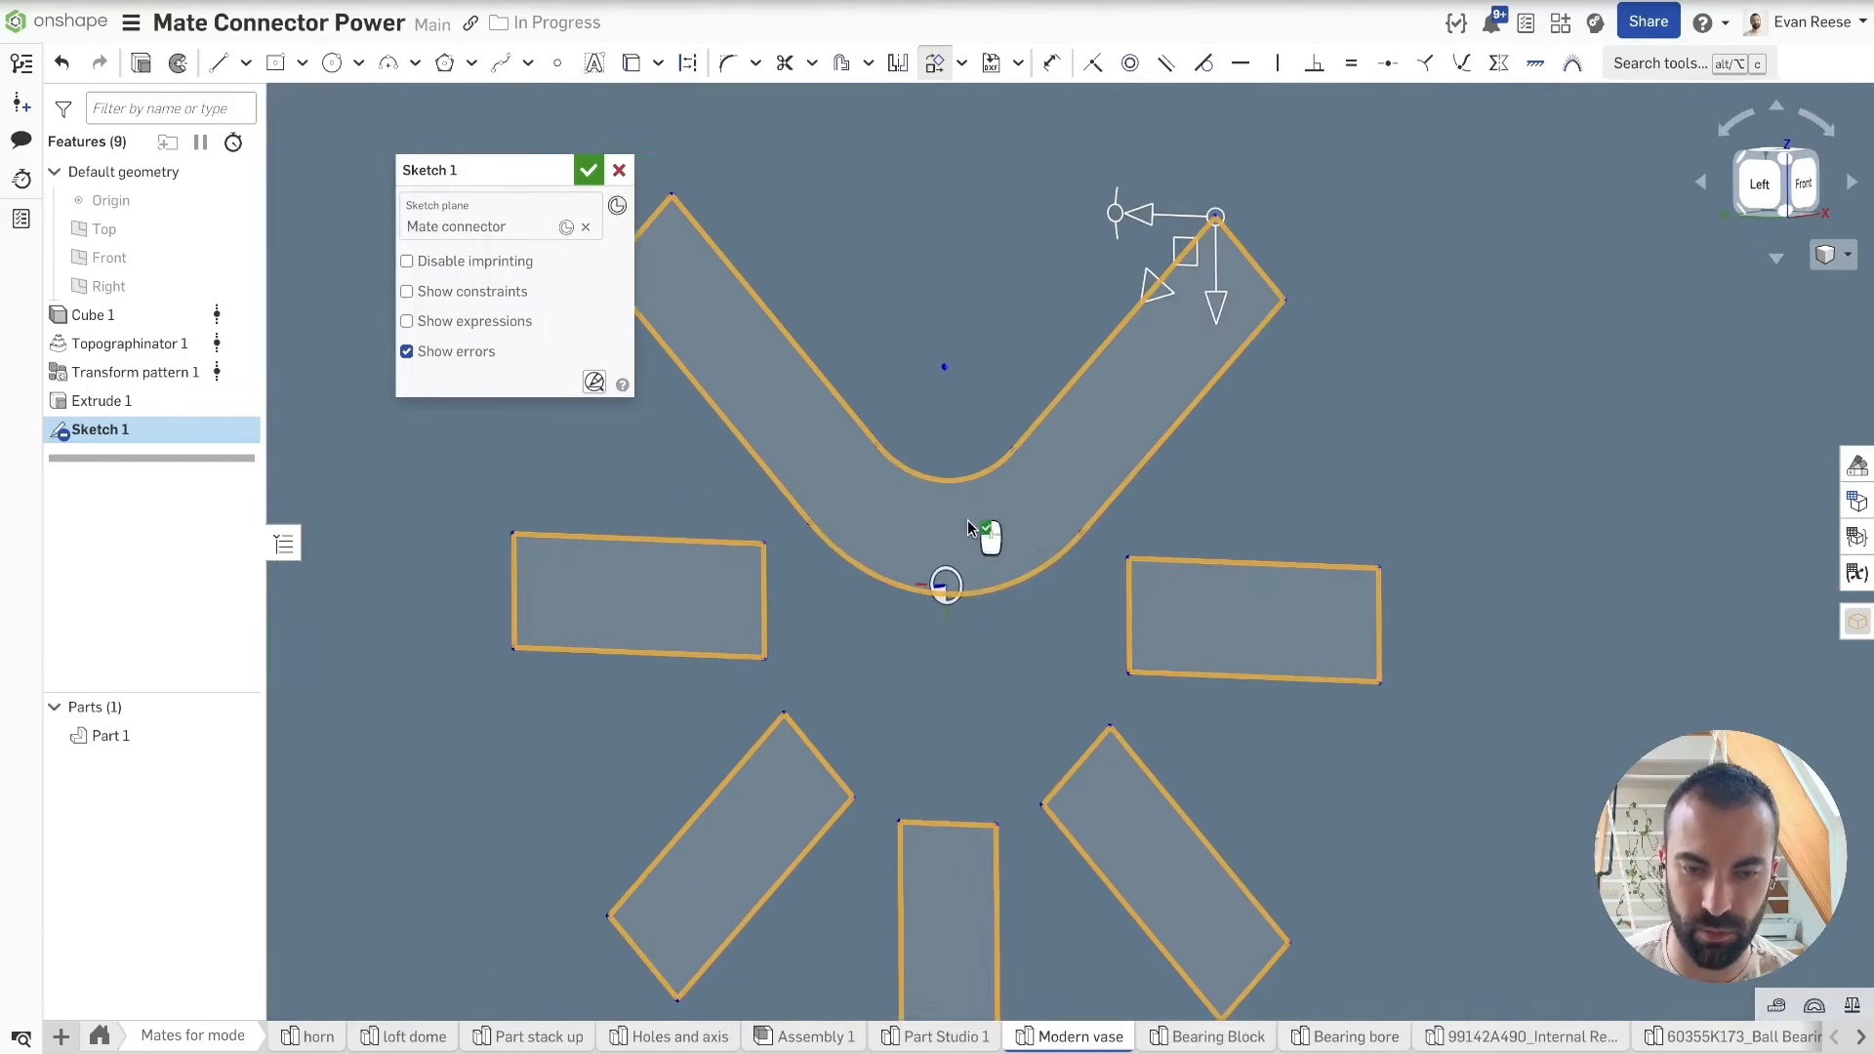
{"action": "mouse_move", "coordinate": [1217, 217]}
{"action": "left_mouse_down"}
{"action": "mouse_move", "coordinate": [1242, 229]}
{"action": "mouse_move", "coordinate": [1257, 154]}
{"action": "mouse_move", "coordinate": [1033, 498]}
{"action": "mouse_move", "coordinate": [951, 581]}
{"action": "left_mouse_up"}
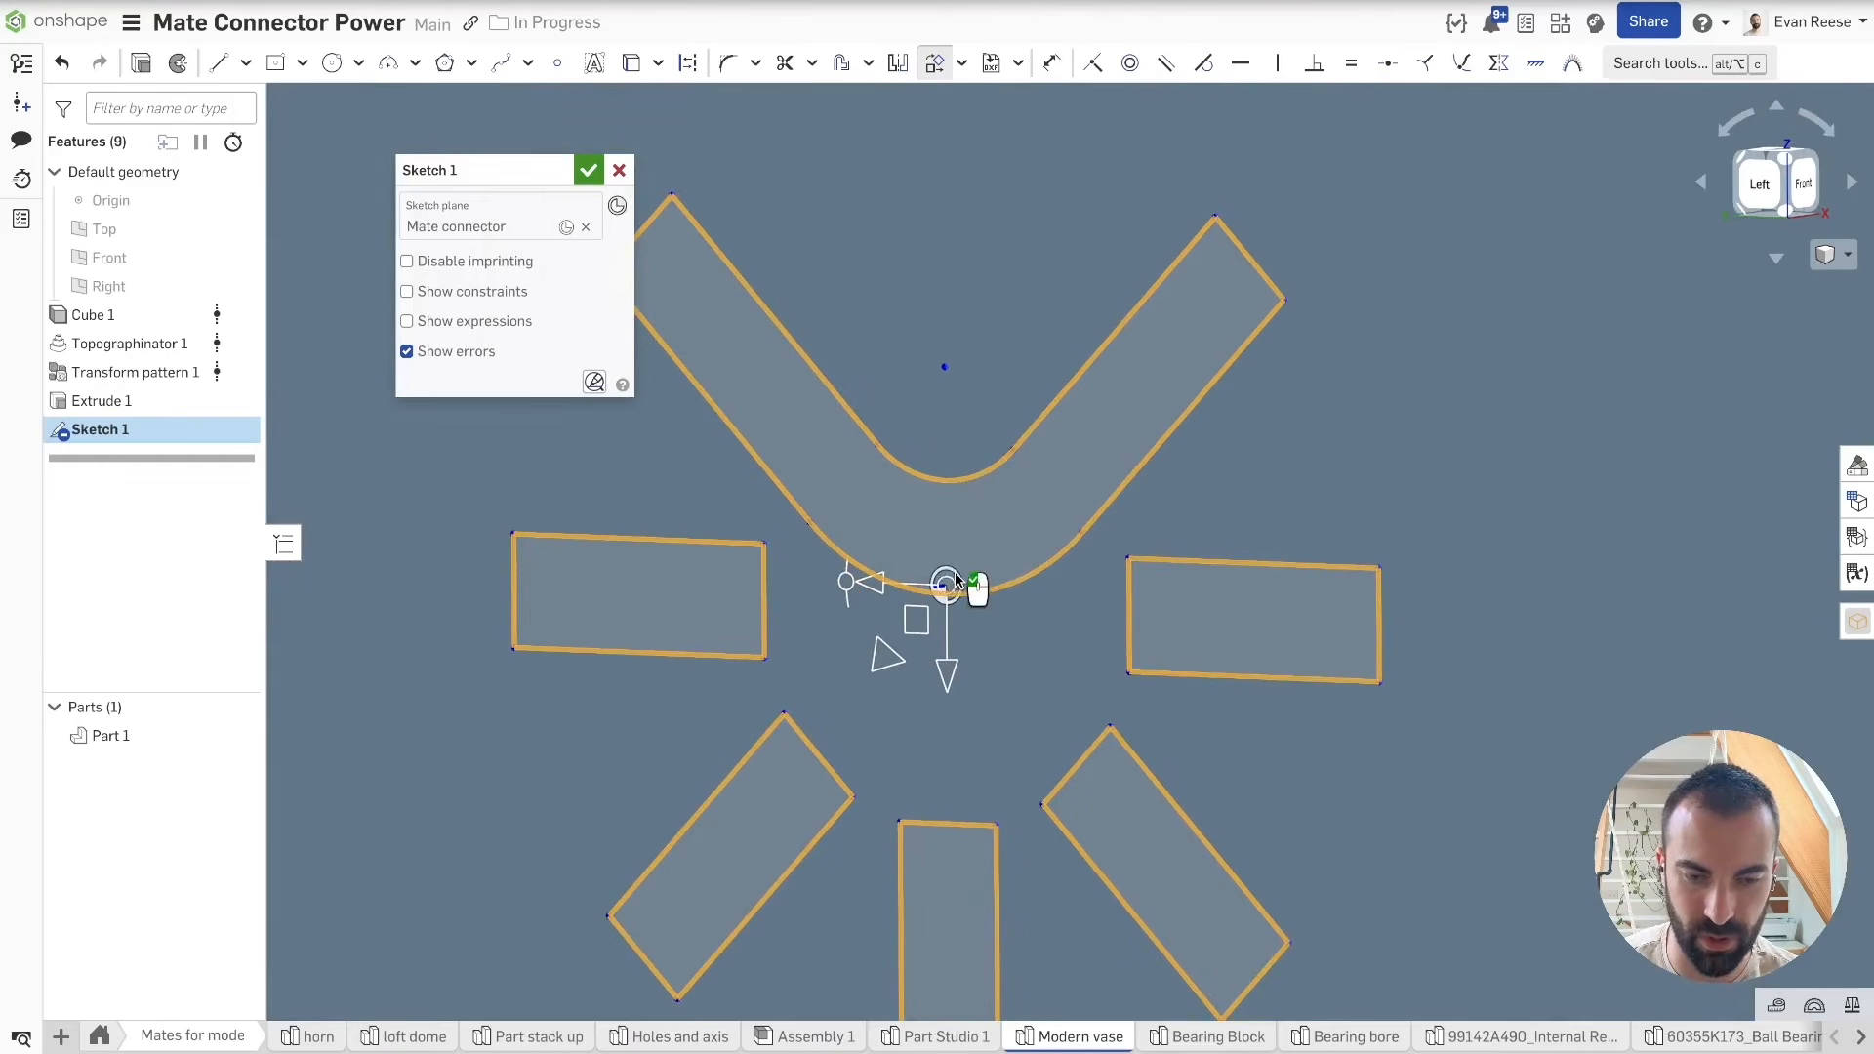
Step: Scale the logo up about the mate connector origin by a factor of about 6.48 and check its size square-on within the innermost face
{"action": "scroll", "coordinate": [951, 582], "scroll_direction": "down", "scroll_amount": 8}
{"action": "left_click_drag", "start_coordinate": [905, 646], "coordinate": [818, 732]}
{"action": "scroll", "coordinate": [971, 488], "scroll_direction": "down", "scroll_amount": 5}
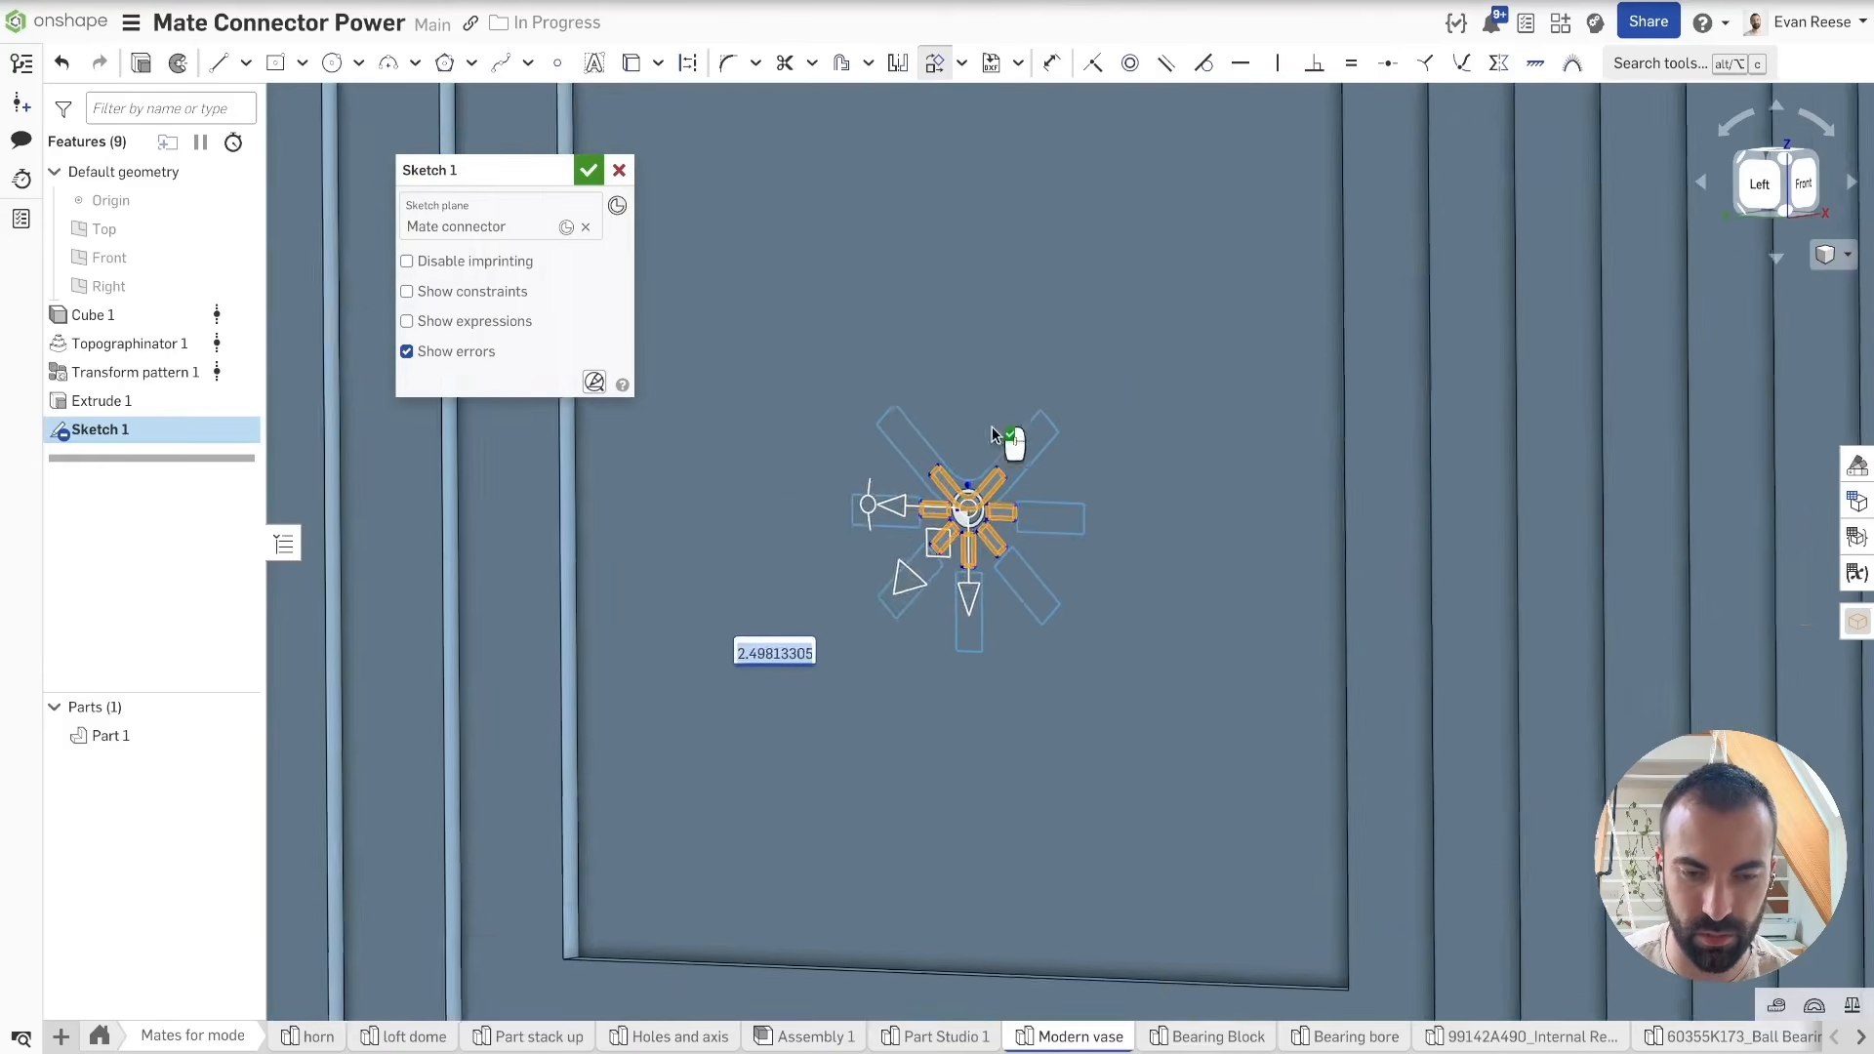
{"action": "middle_click_drag", "start_coordinate": [992, 426], "coordinate": [1026, 292]}
{"action": "left_click_drag", "start_coordinate": [955, 439], "coordinate": [859, 540]}
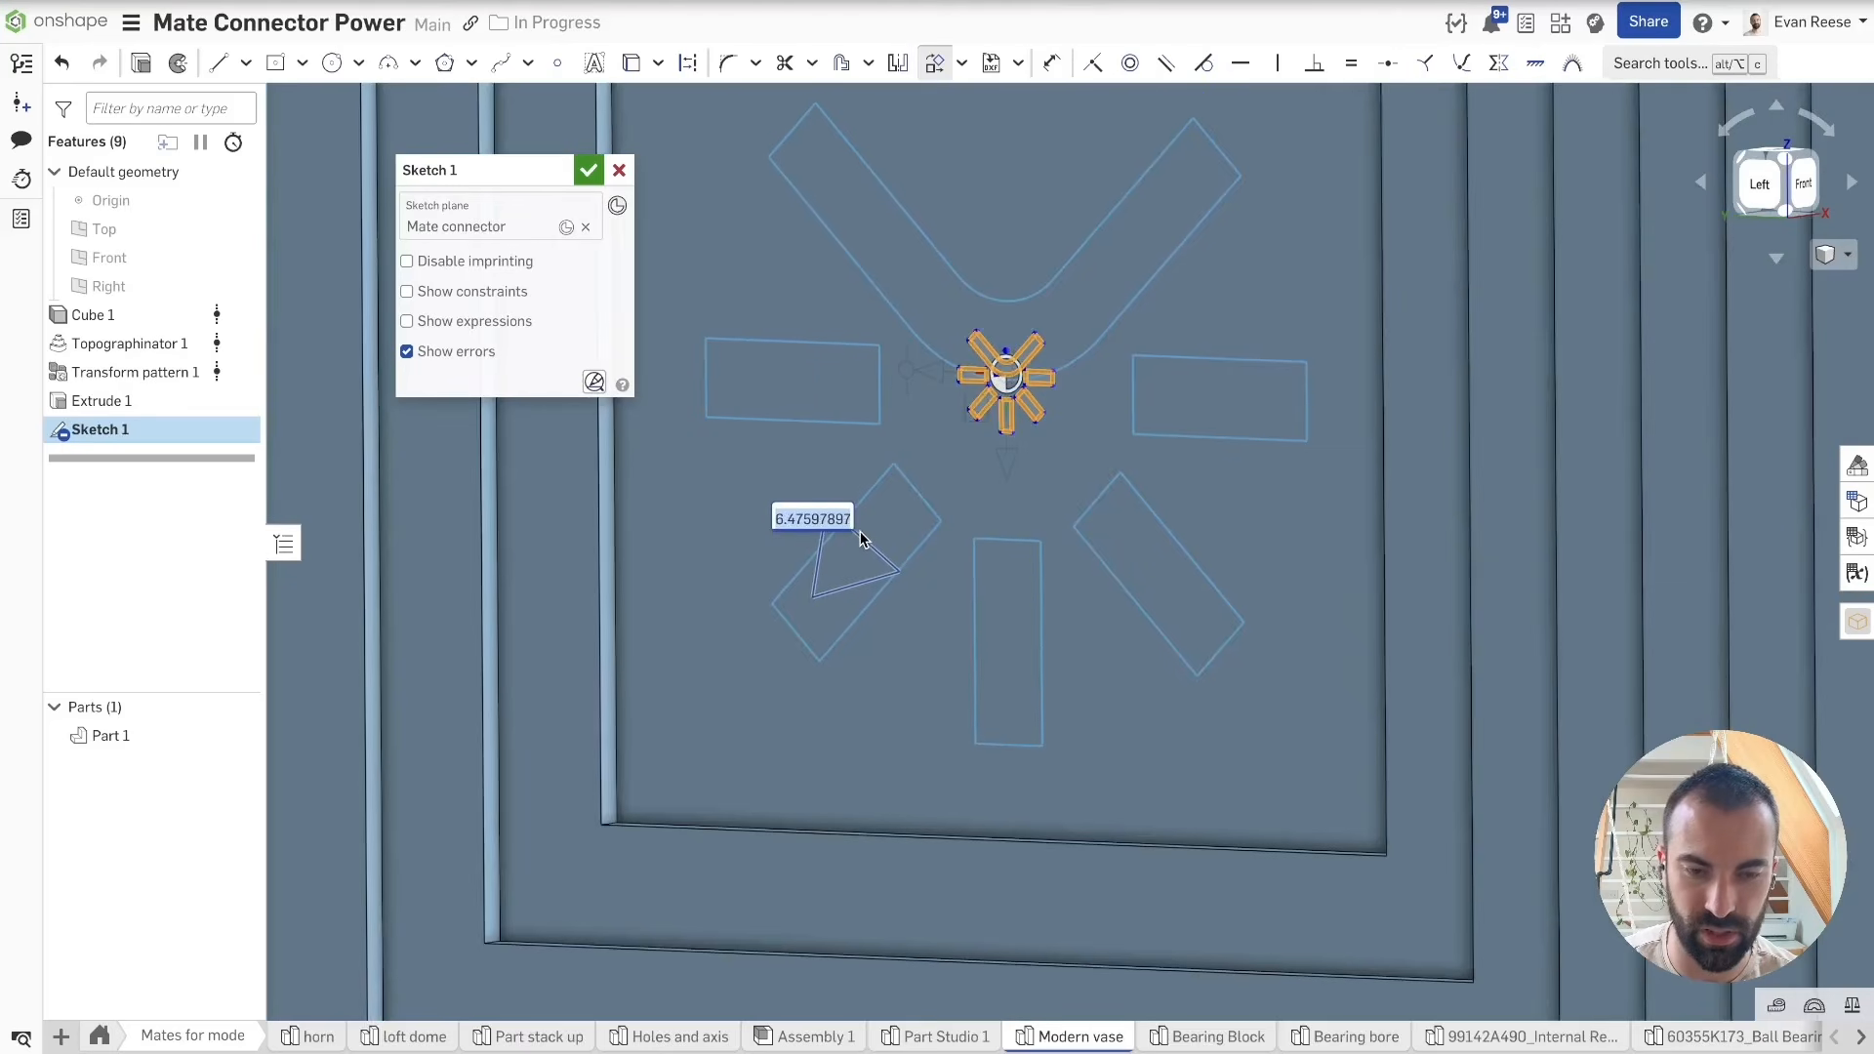
{"action": "left_click", "coordinate": [789, 293]}
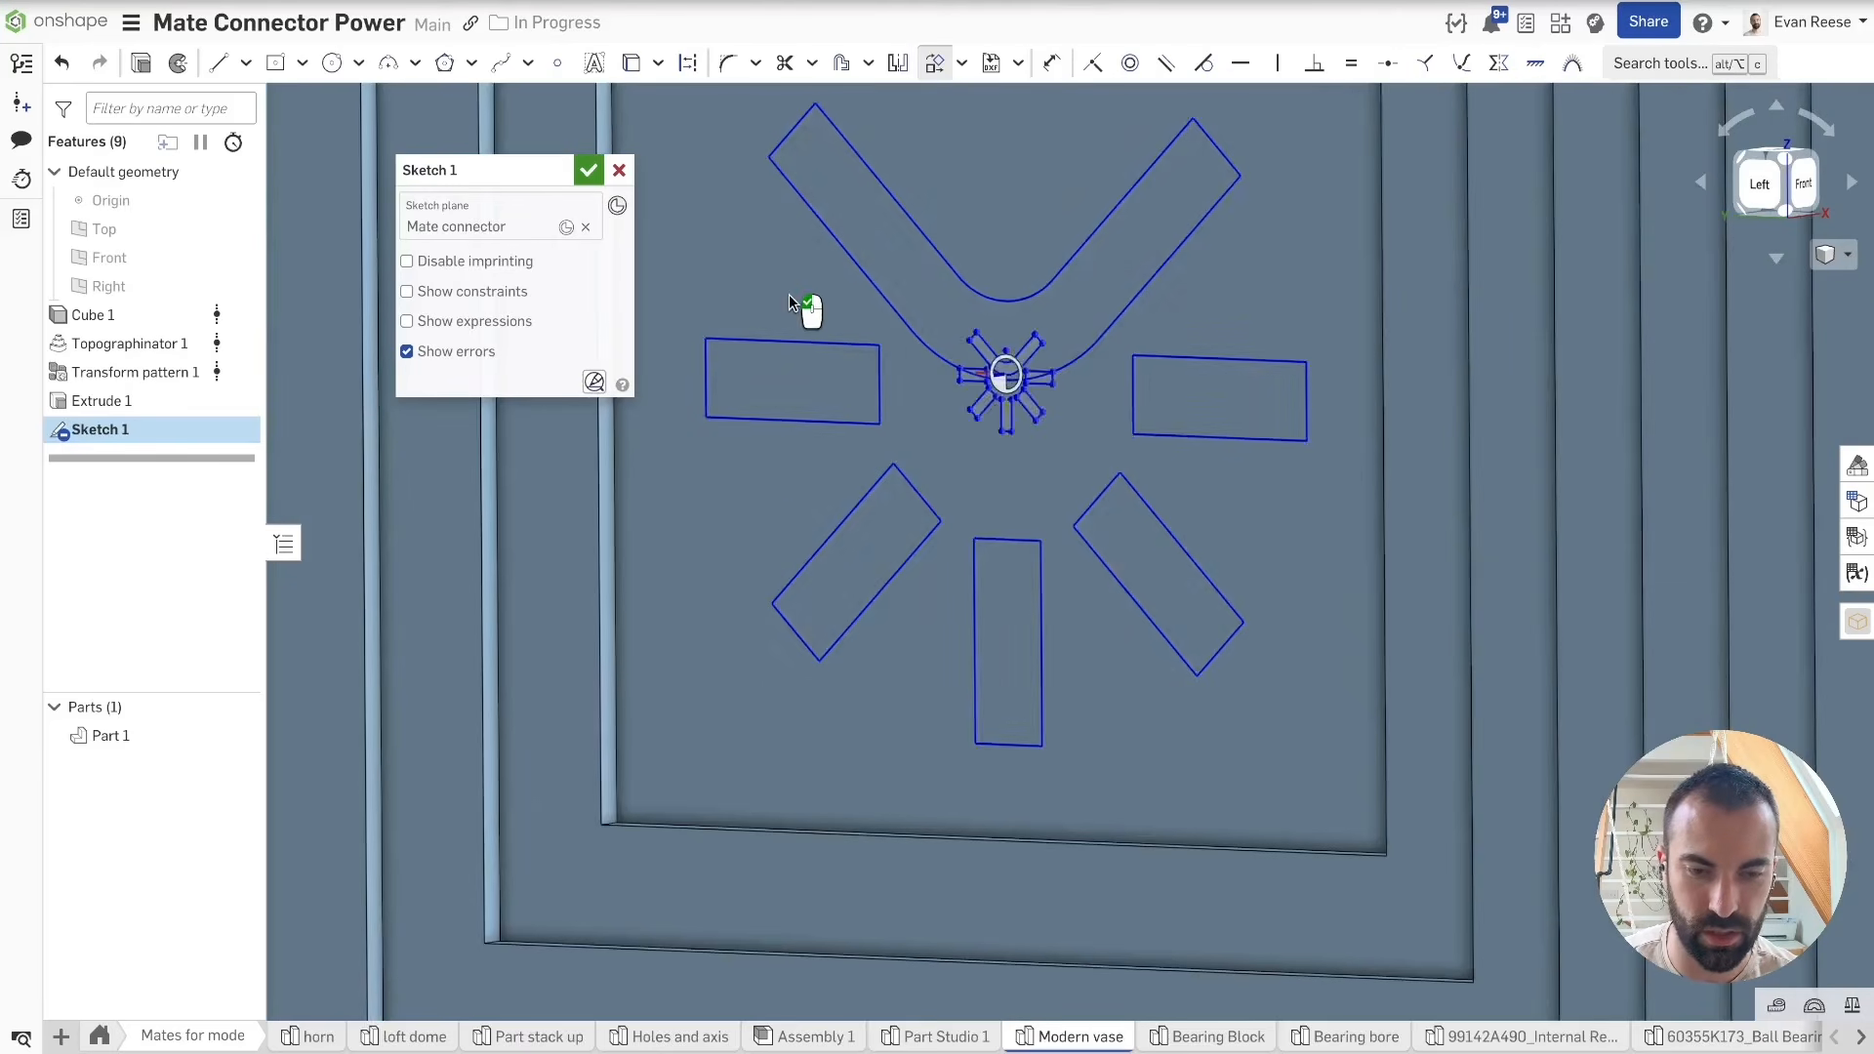
{"action": "left_click", "coordinate": [1772, 196]}
{"action": "scroll", "coordinate": [1076, 595], "scroll_direction": "up", "scroll_amount": 5}
{"action": "scroll", "coordinate": [1076, 594], "scroll_direction": "up", "scroll_amount": 1}
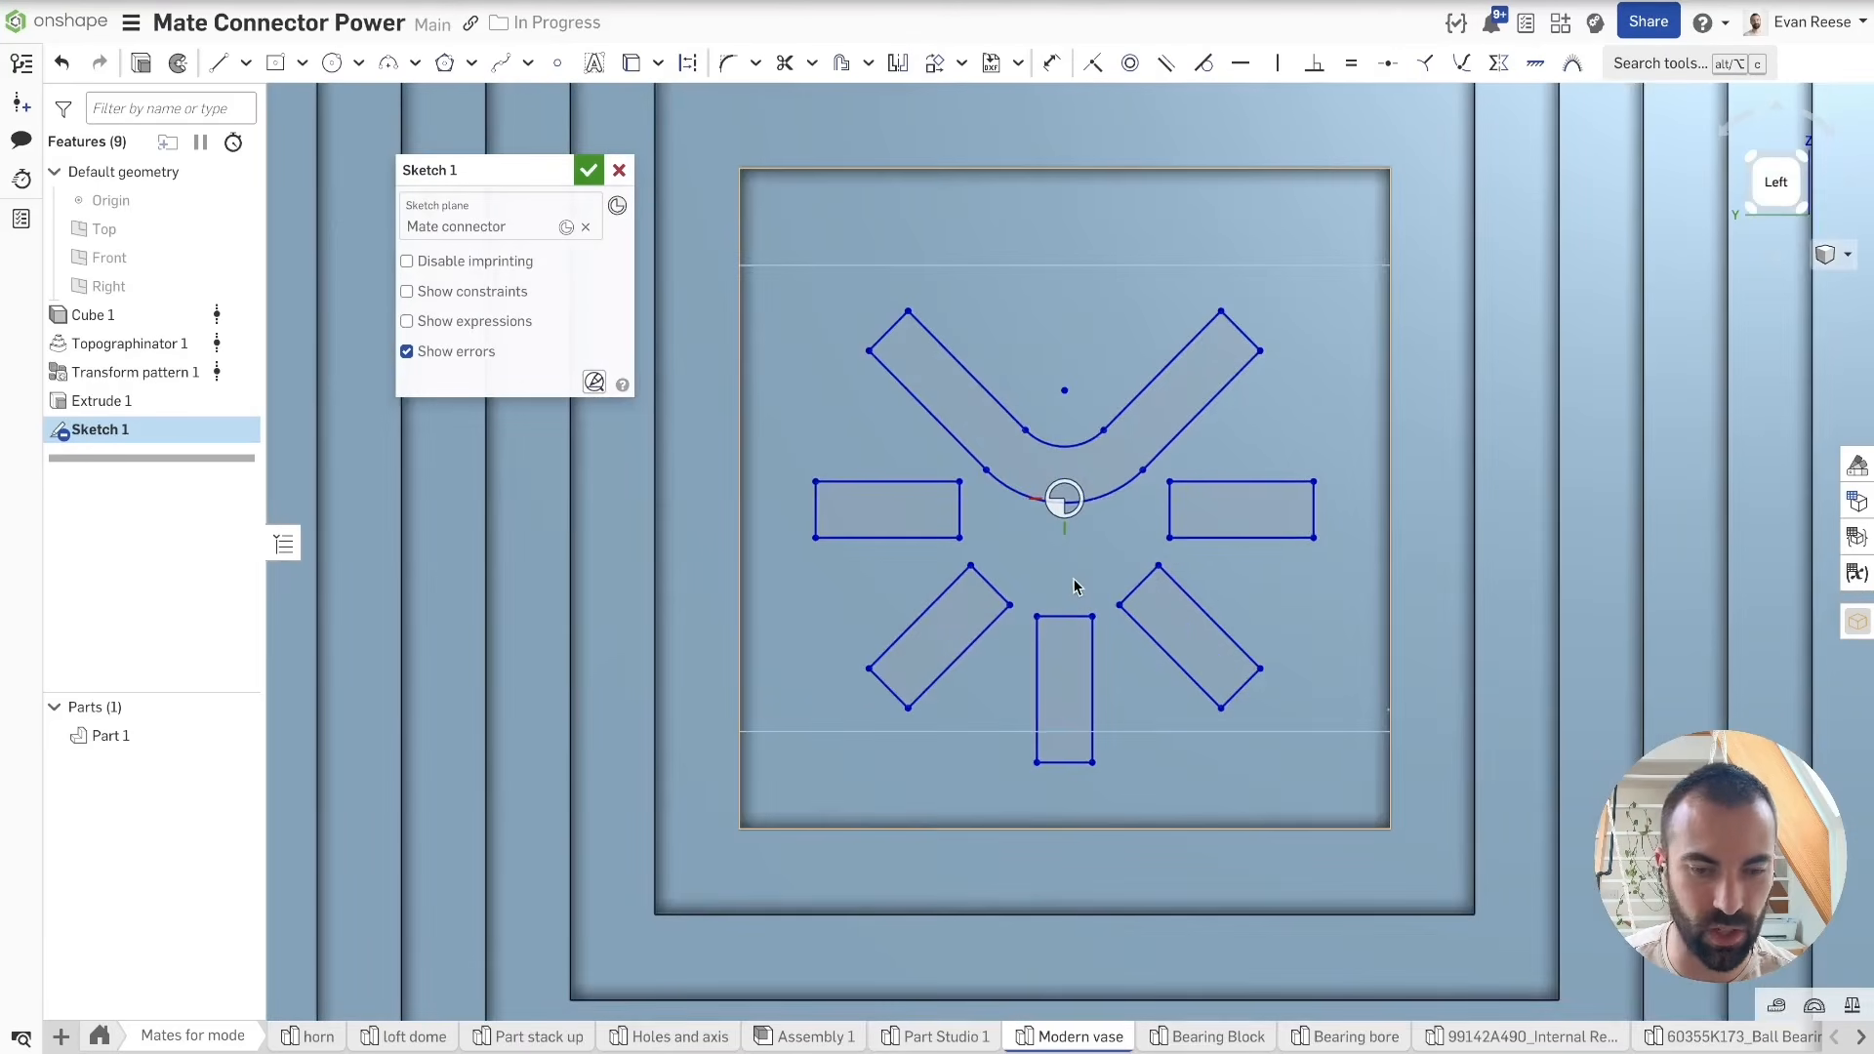
{"action": "left_click_drag", "start_coordinate": [738, 208], "coordinate": [1646, 1022]}
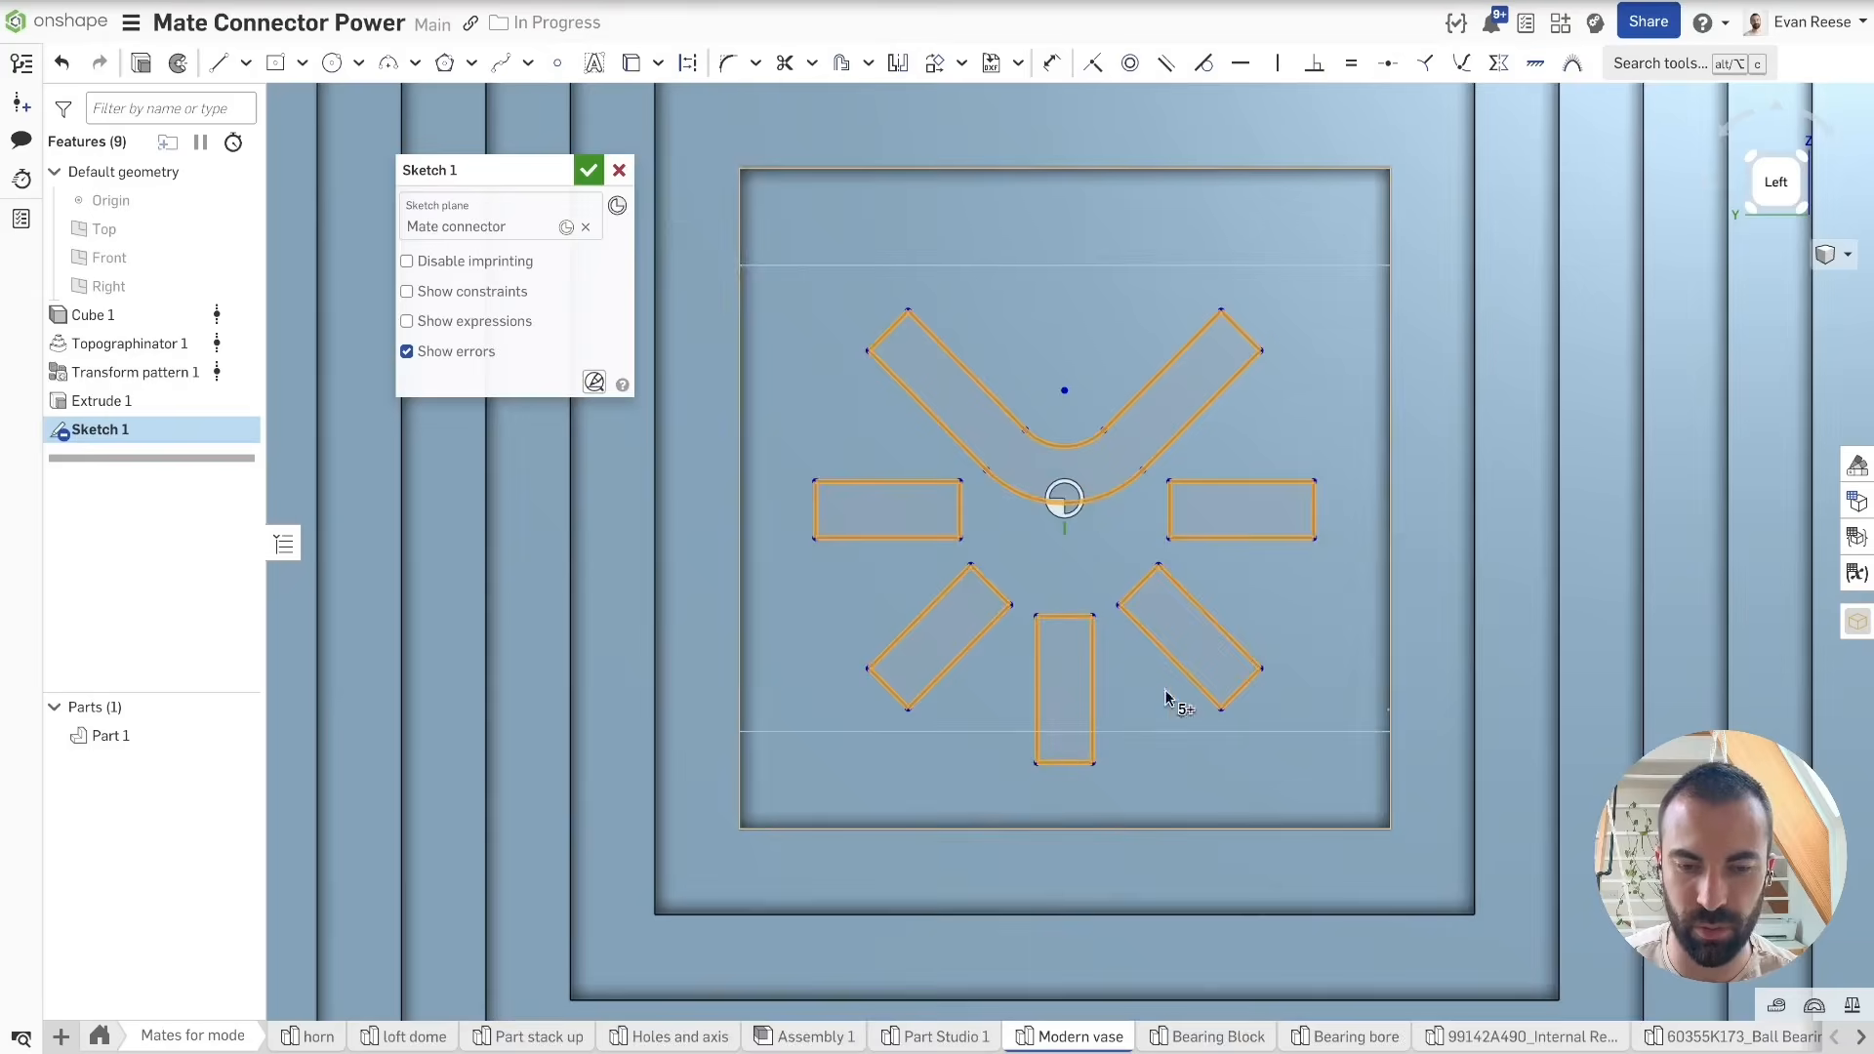
{"action": "key", "text": "Escape"}
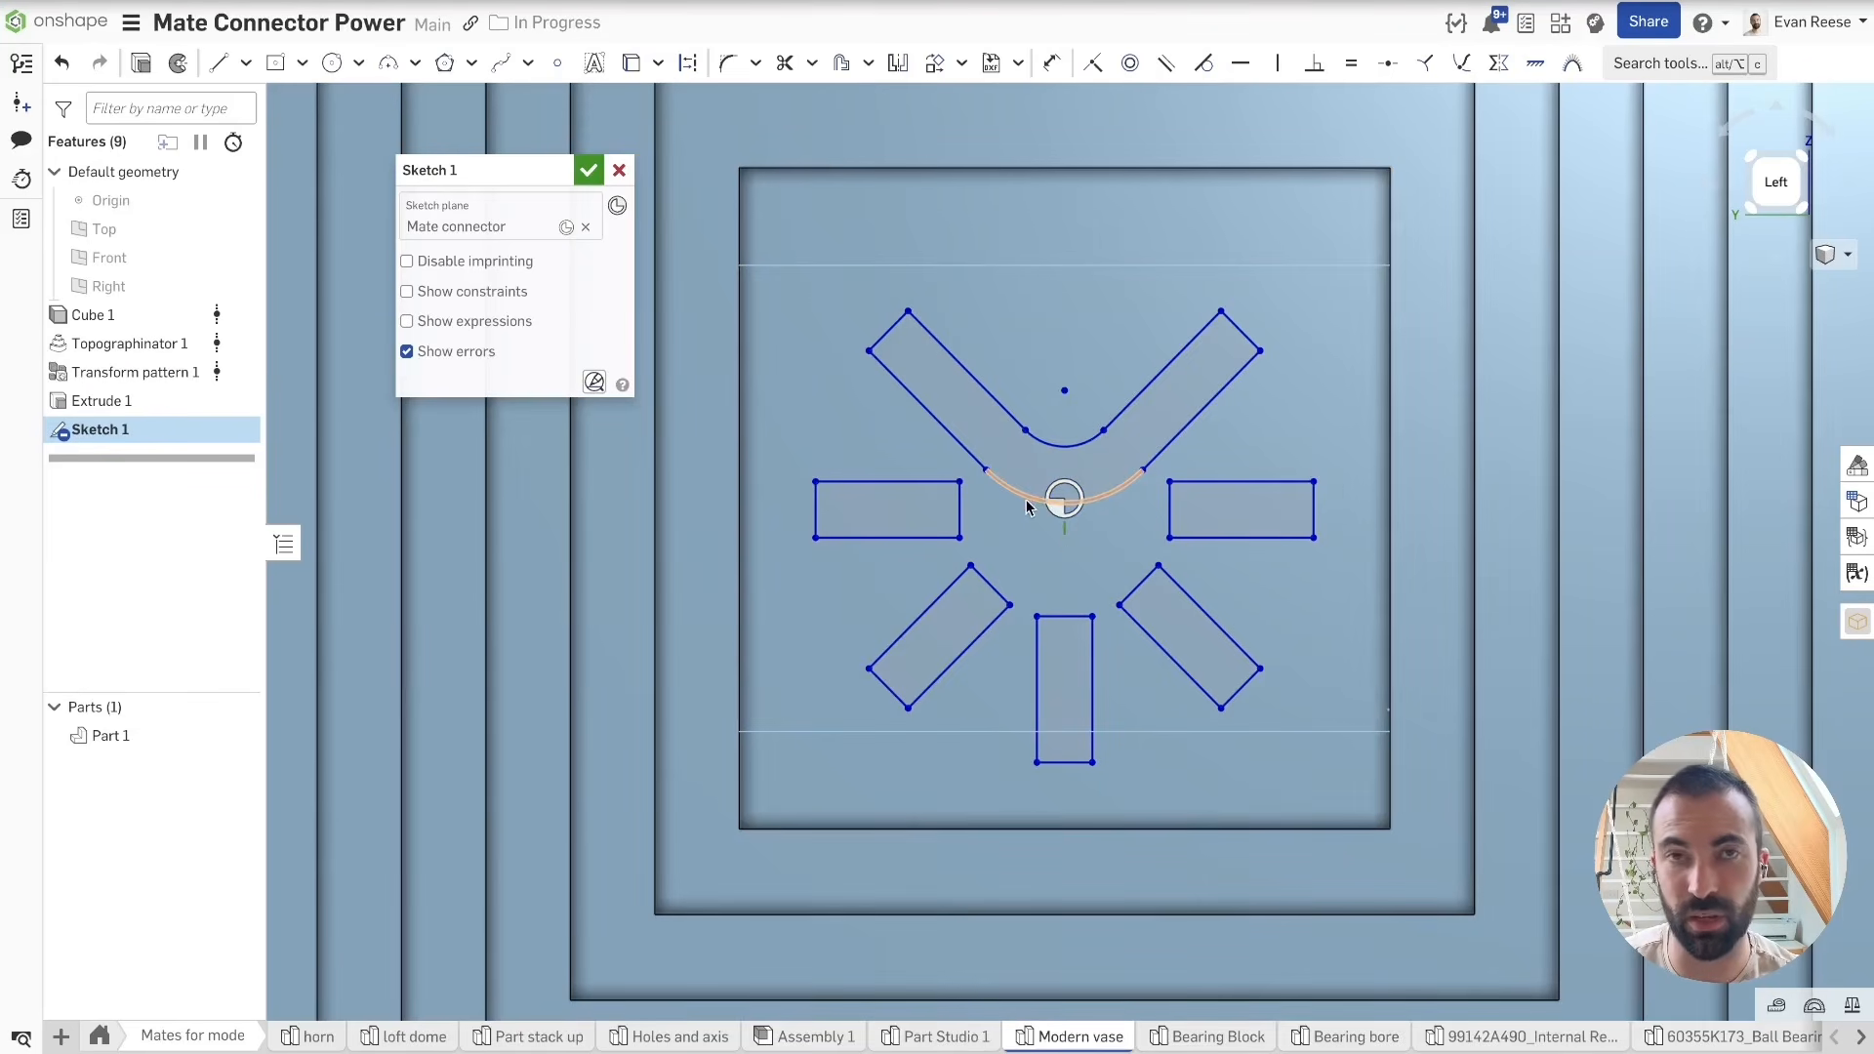
Step: On the sketch plane's mate connector, try rotating about Z, reset the angle to 0 deg, and reorient the secondary axis to turn the logo 180 degrees
{"action": "left_click", "coordinate": [566, 228]}
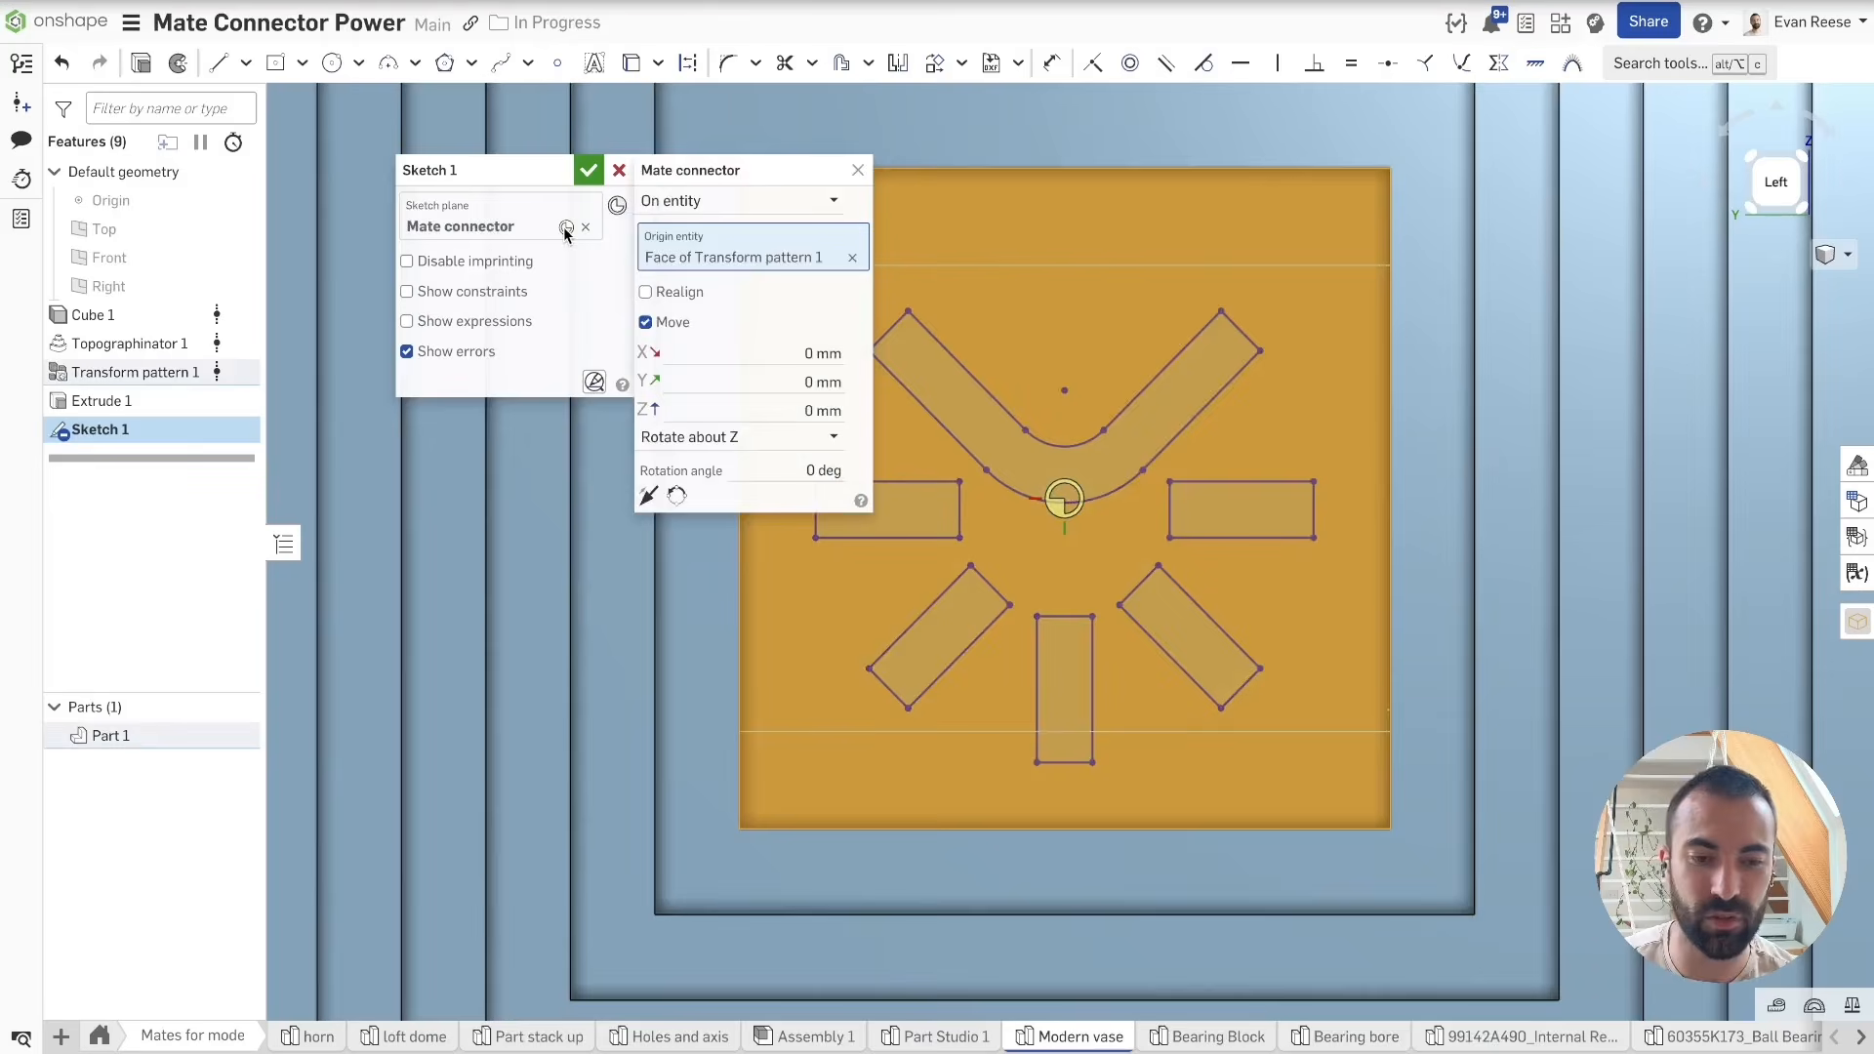
{"action": "scroll", "coordinate": [1082, 387], "scroll_direction": "down", "scroll_amount": 6}
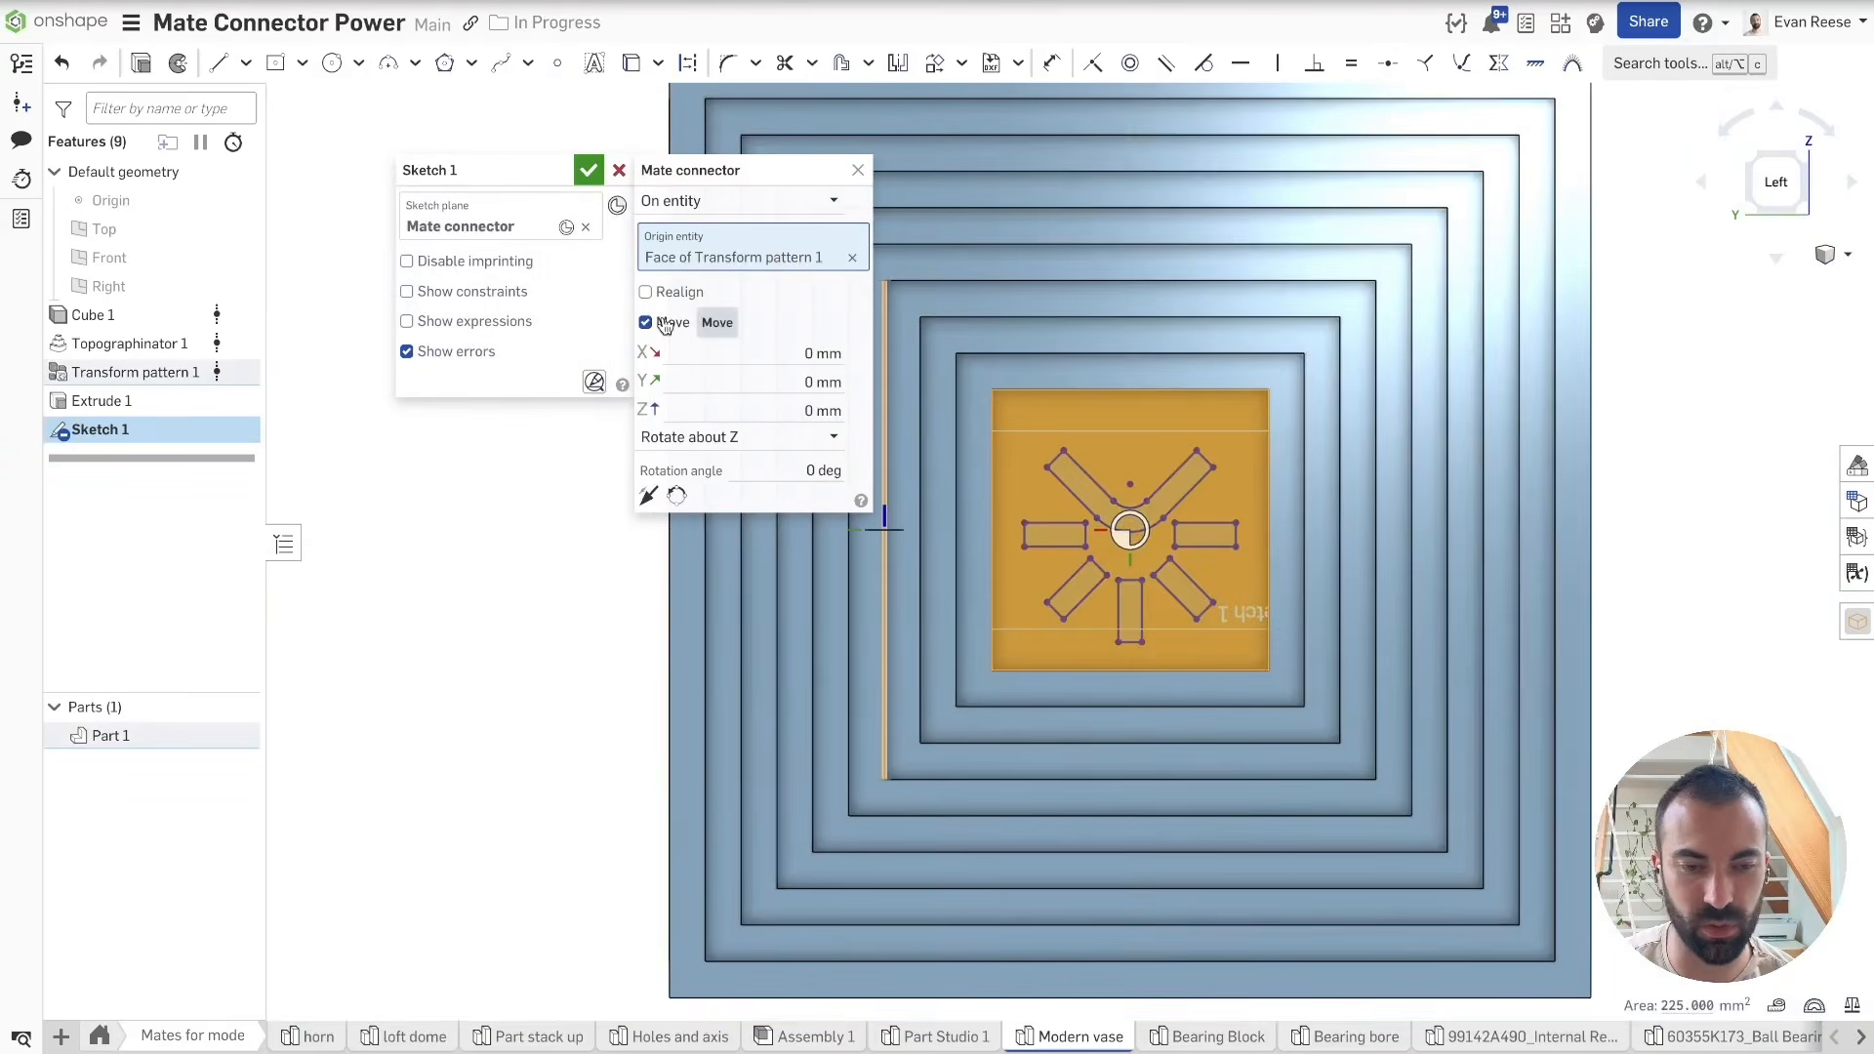
{"action": "left_click", "coordinate": [811, 471]}
{"action": "type", "text": "15"}
{"action": "key", "text": "Return"}
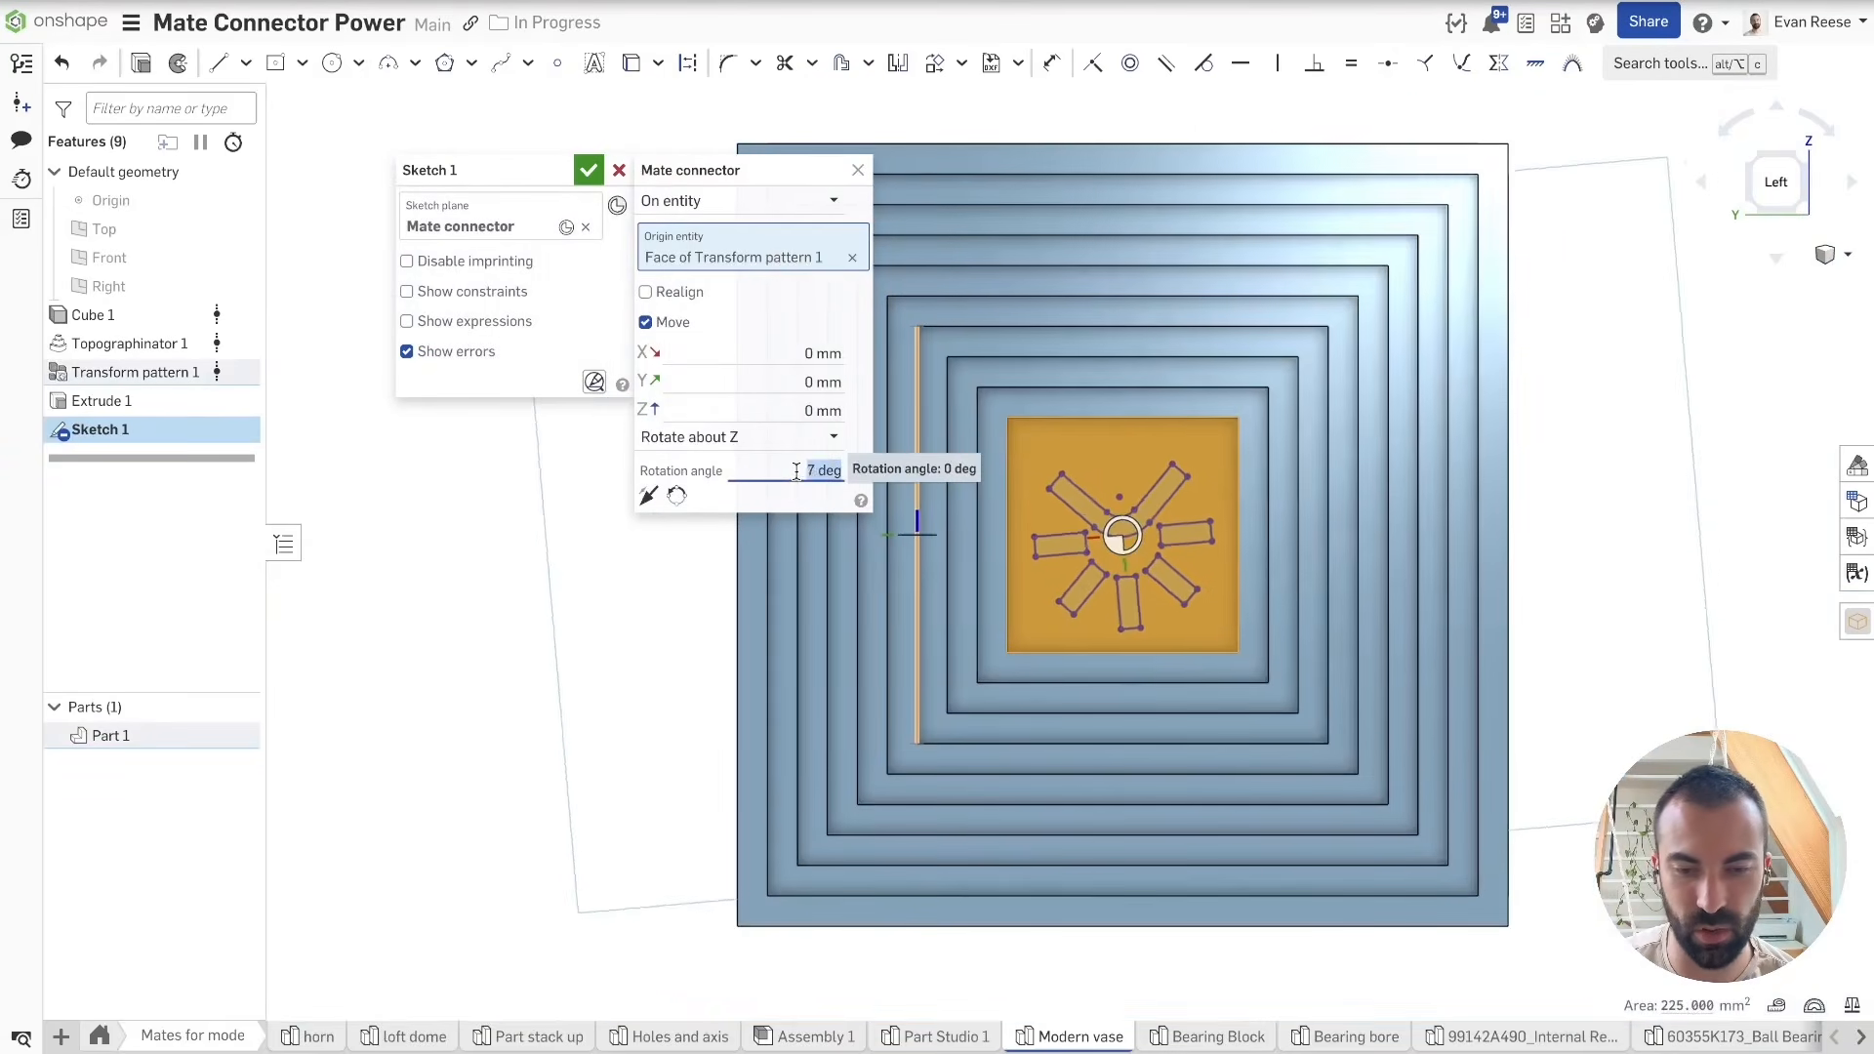
{"action": "scroll", "coordinate": [796, 472], "scroll_direction": "up", "scroll_amount": 20}
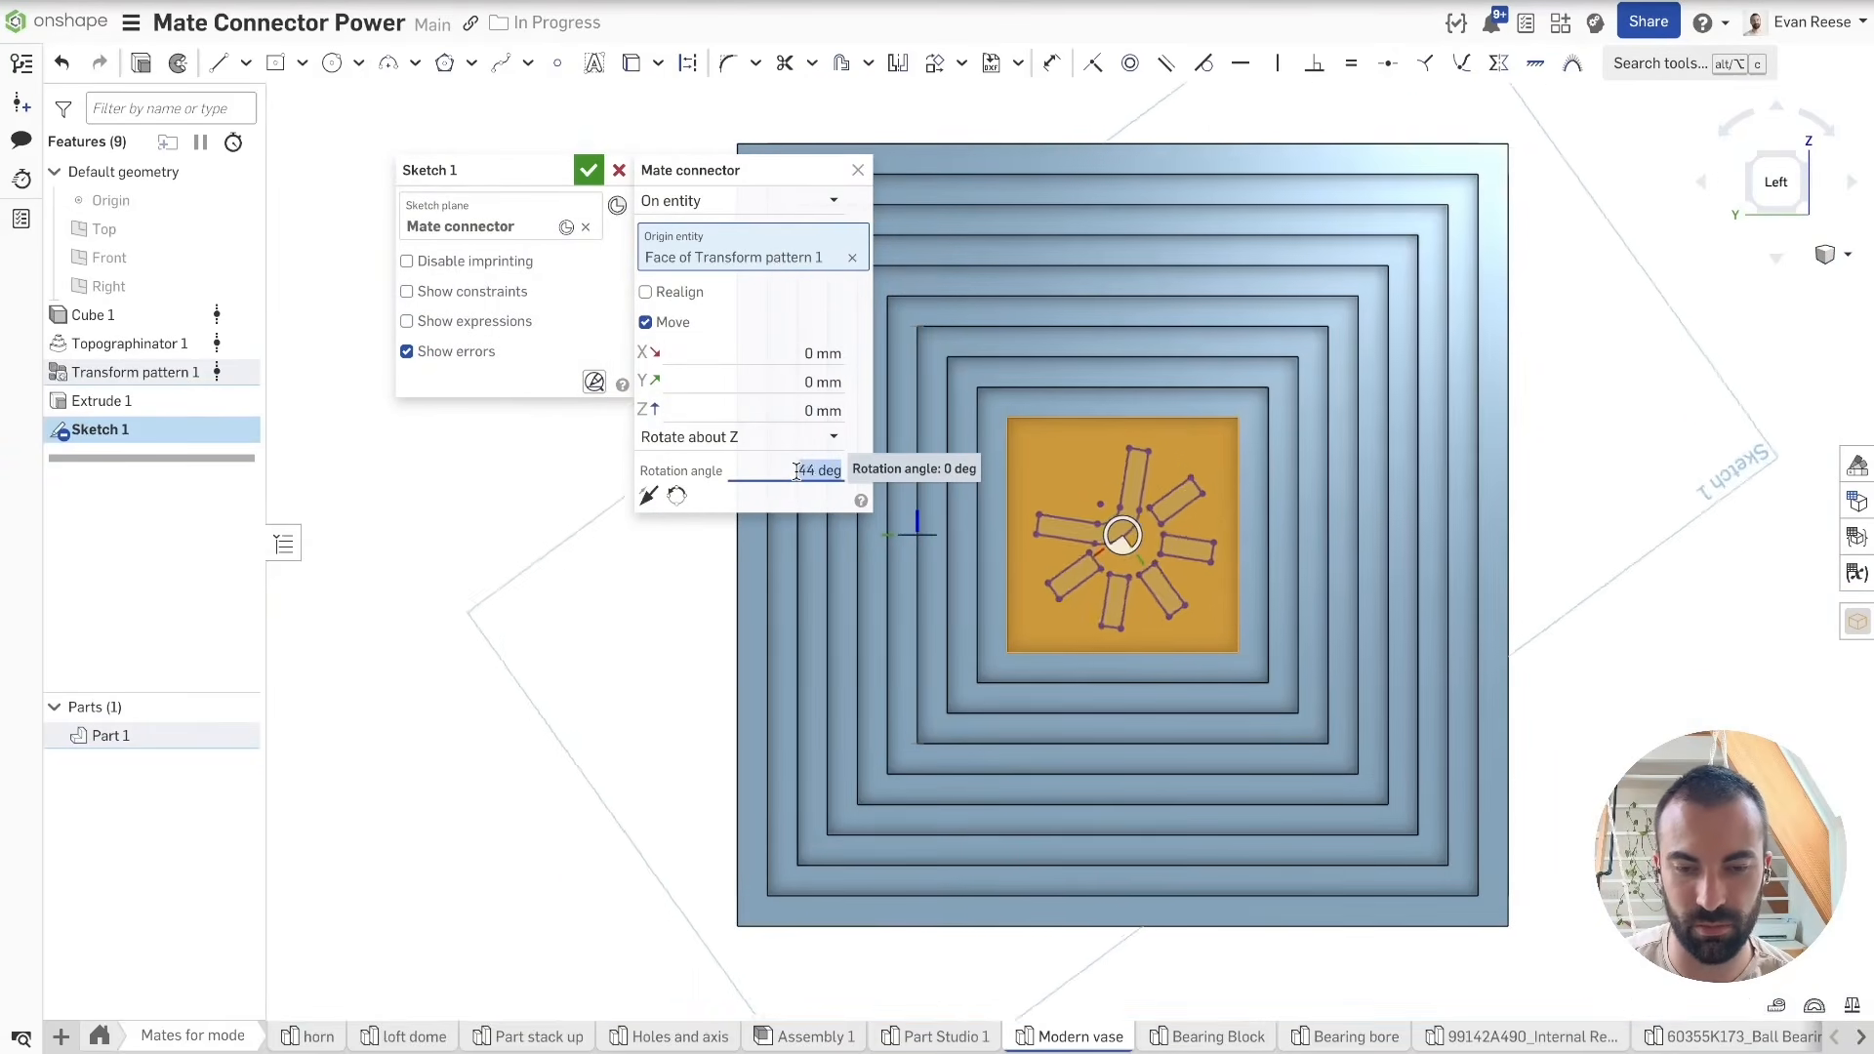
{"action": "scroll", "coordinate": [796, 471], "scroll_direction": "up", "scroll_amount": 20}
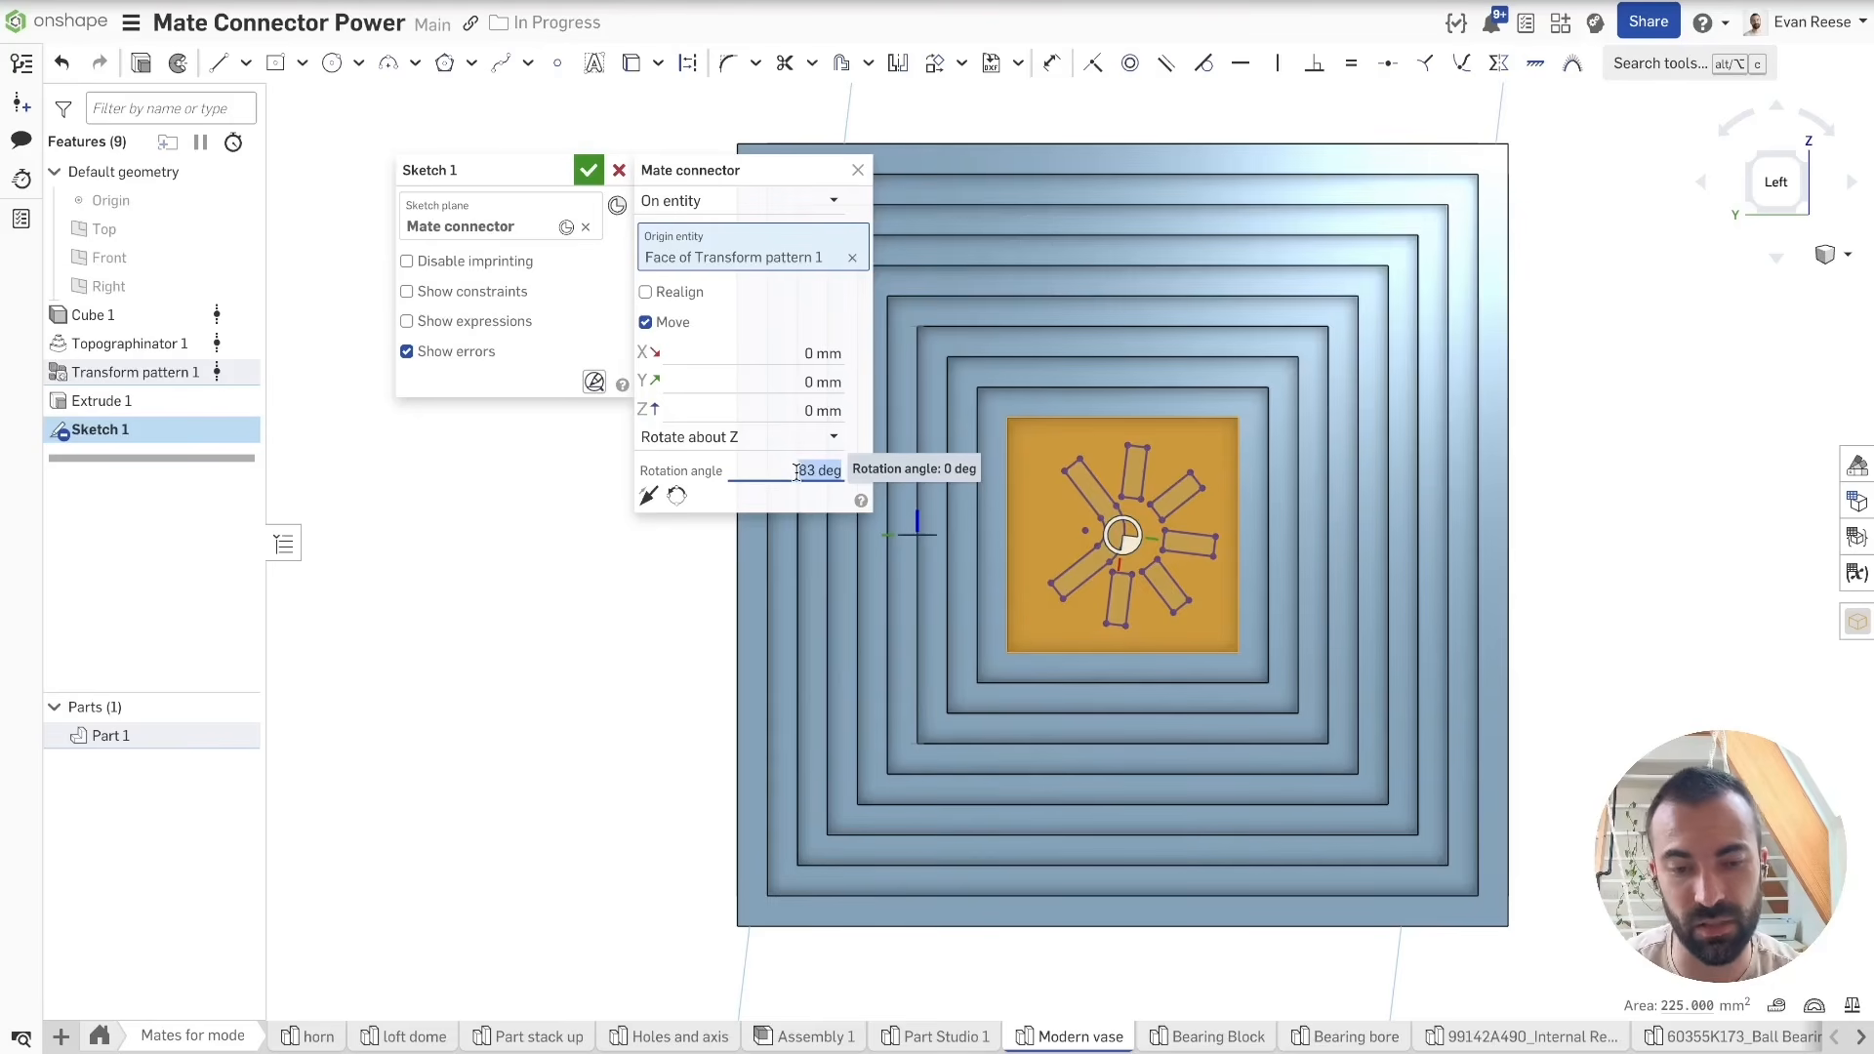
{"action": "type", "text": "0"}
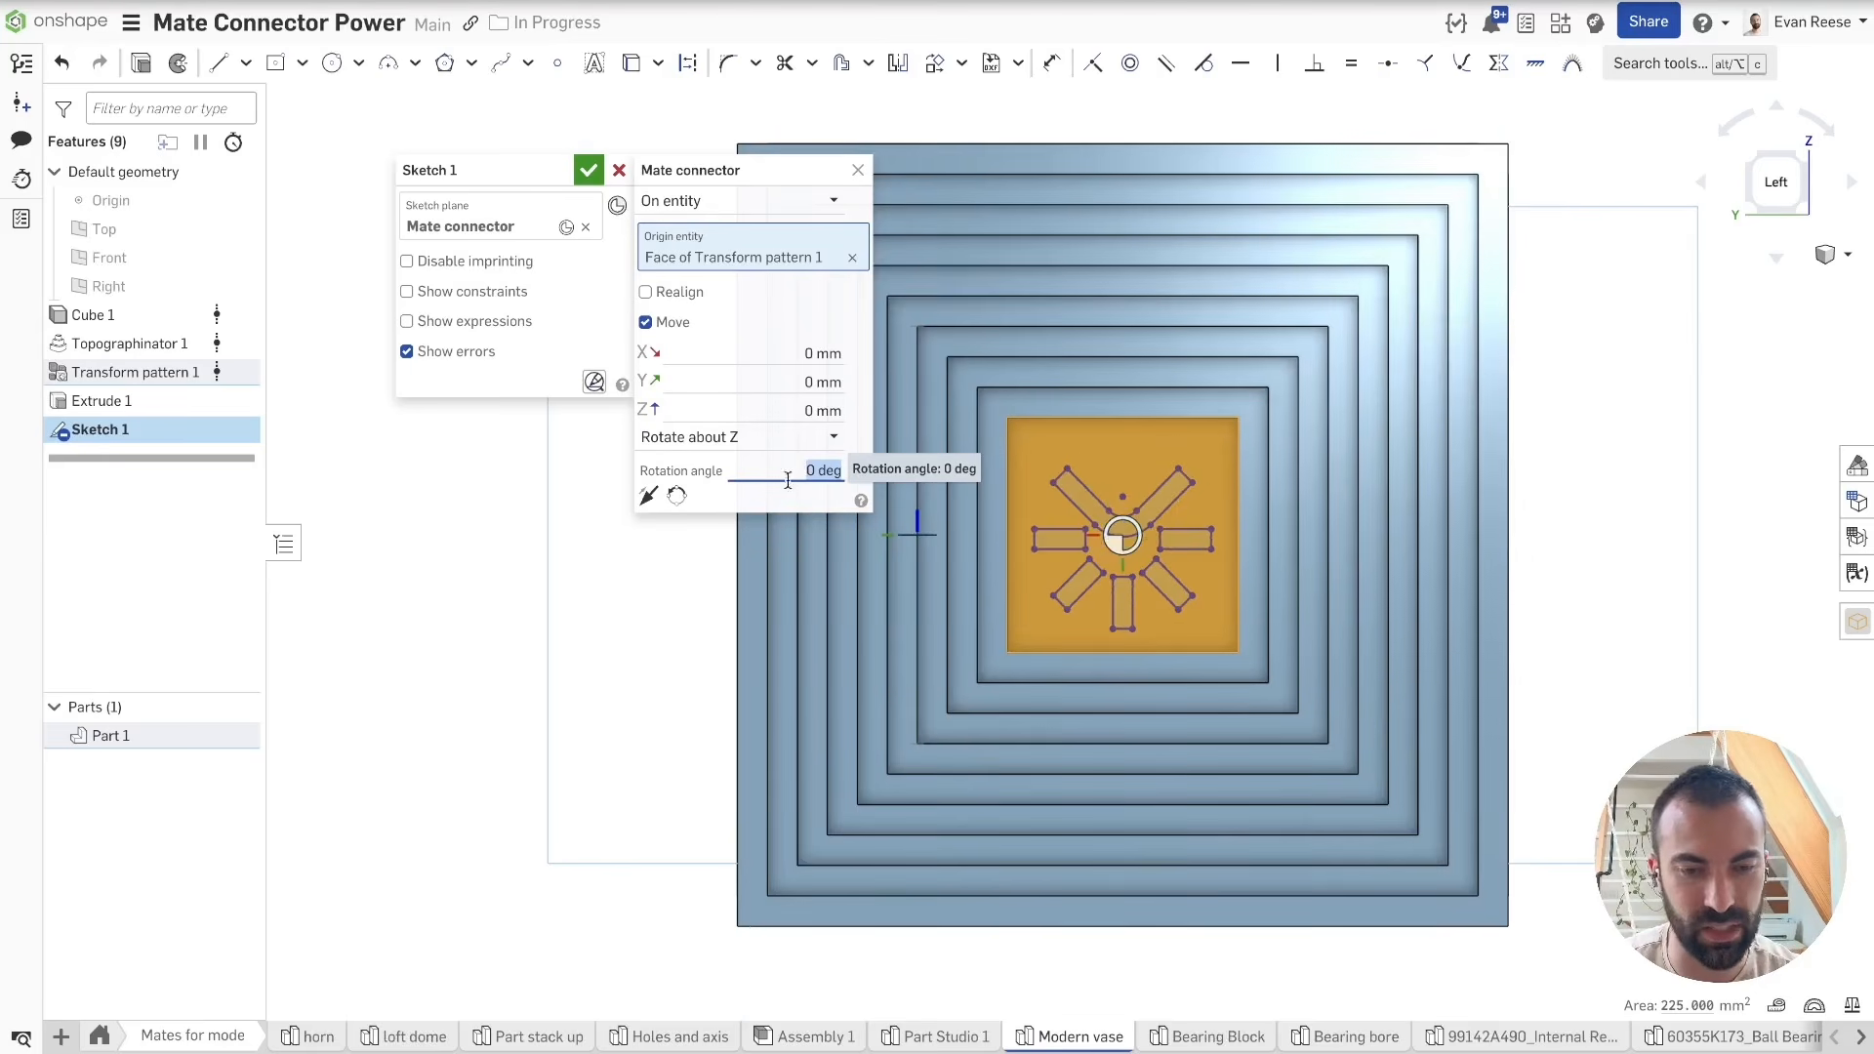
{"action": "left_click", "coordinate": [676, 495]}
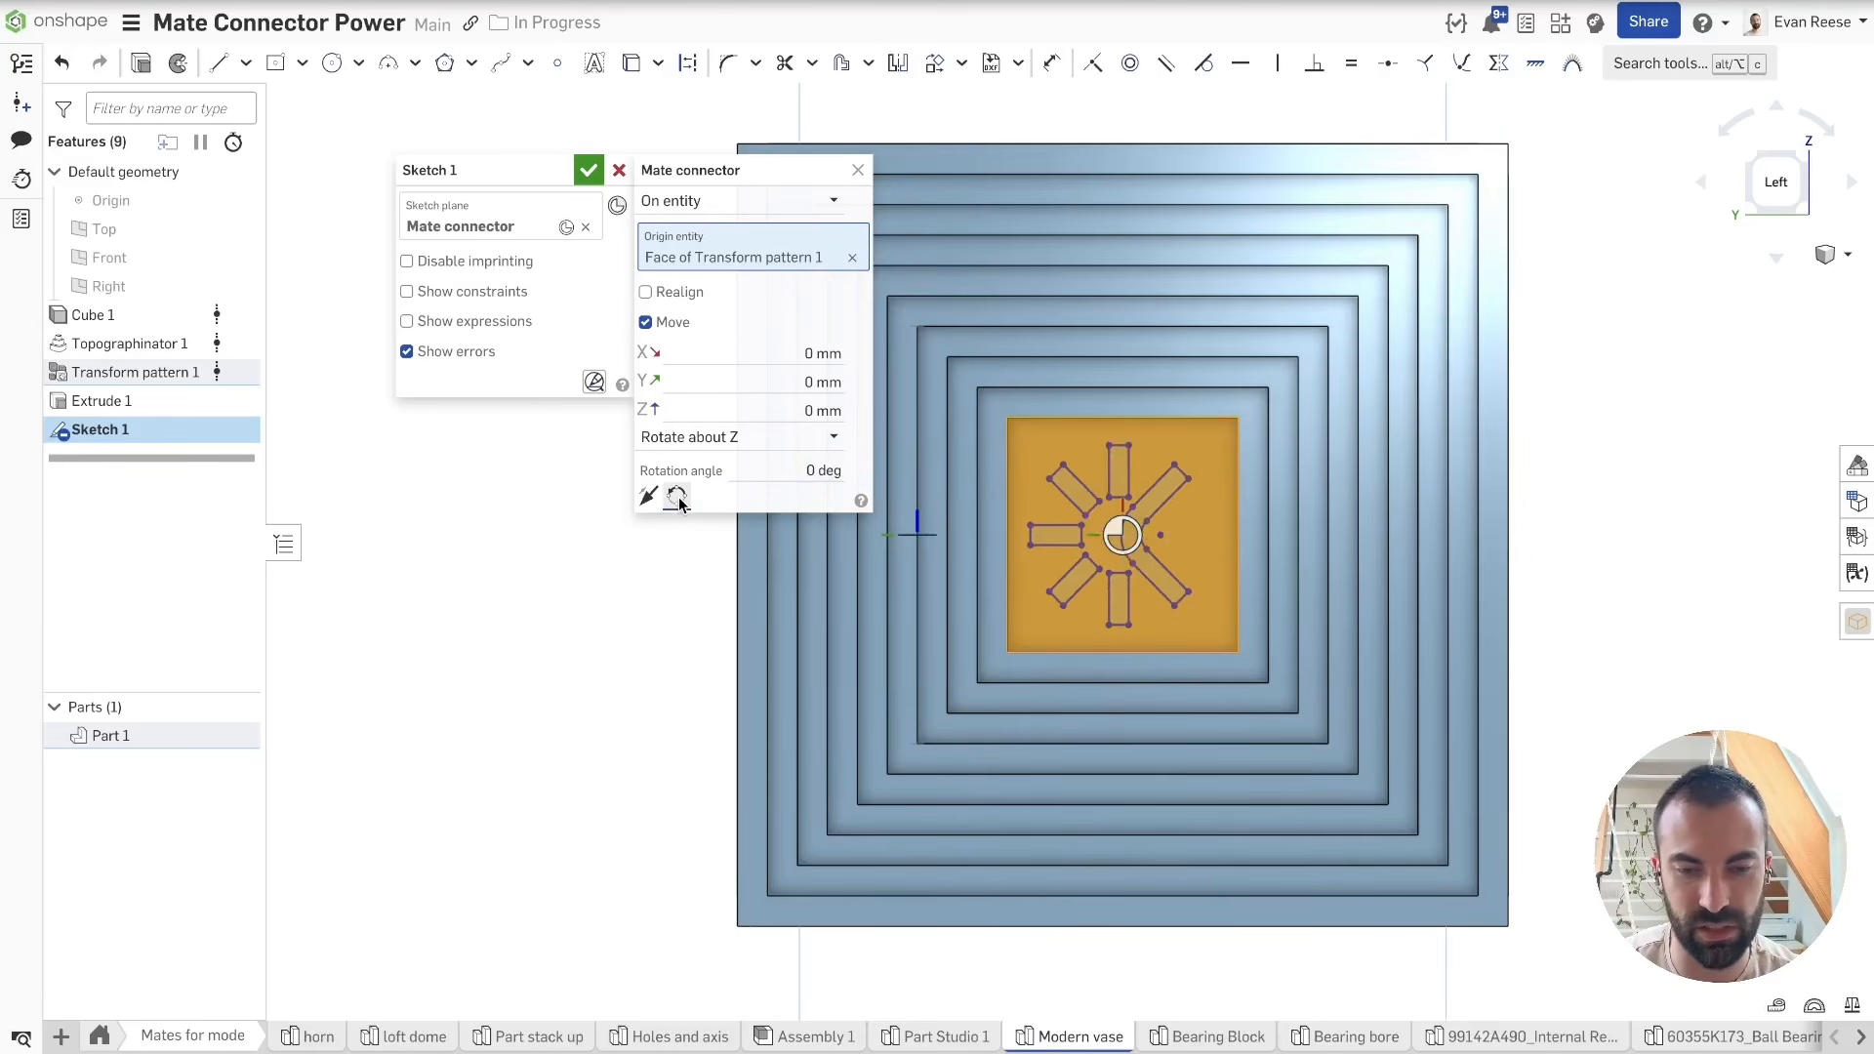
{"action": "left_click", "coordinate": [858, 171]}
Step: Move the whole logo about 0.68 mm downward with the sketch Transform tool to centre it on the innermost square face
{"action": "left_click_drag", "start_coordinate": [918, 102], "coordinate": [1451, 808]}
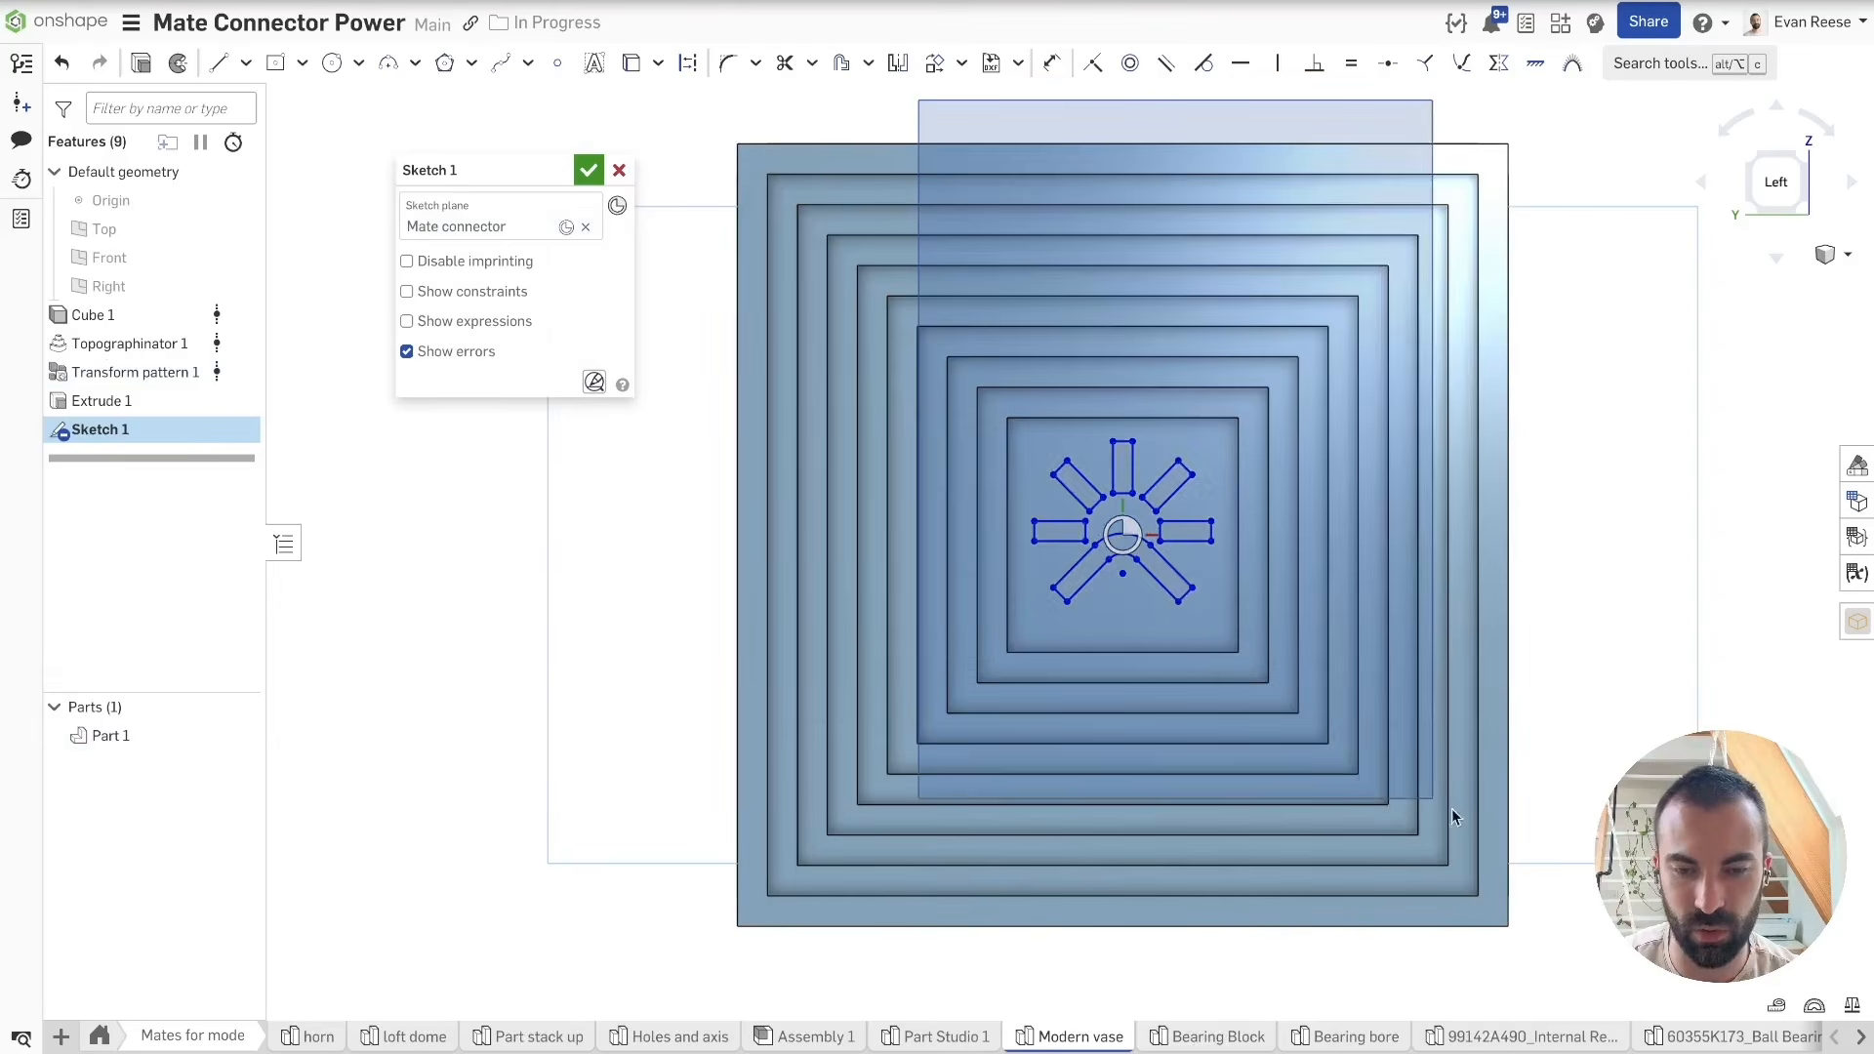
{"action": "scroll", "coordinate": [1181, 636], "scroll_direction": "up", "scroll_amount": 5}
{"action": "scroll", "coordinate": [1063, 475], "scroll_direction": "up", "scroll_amount": 2}
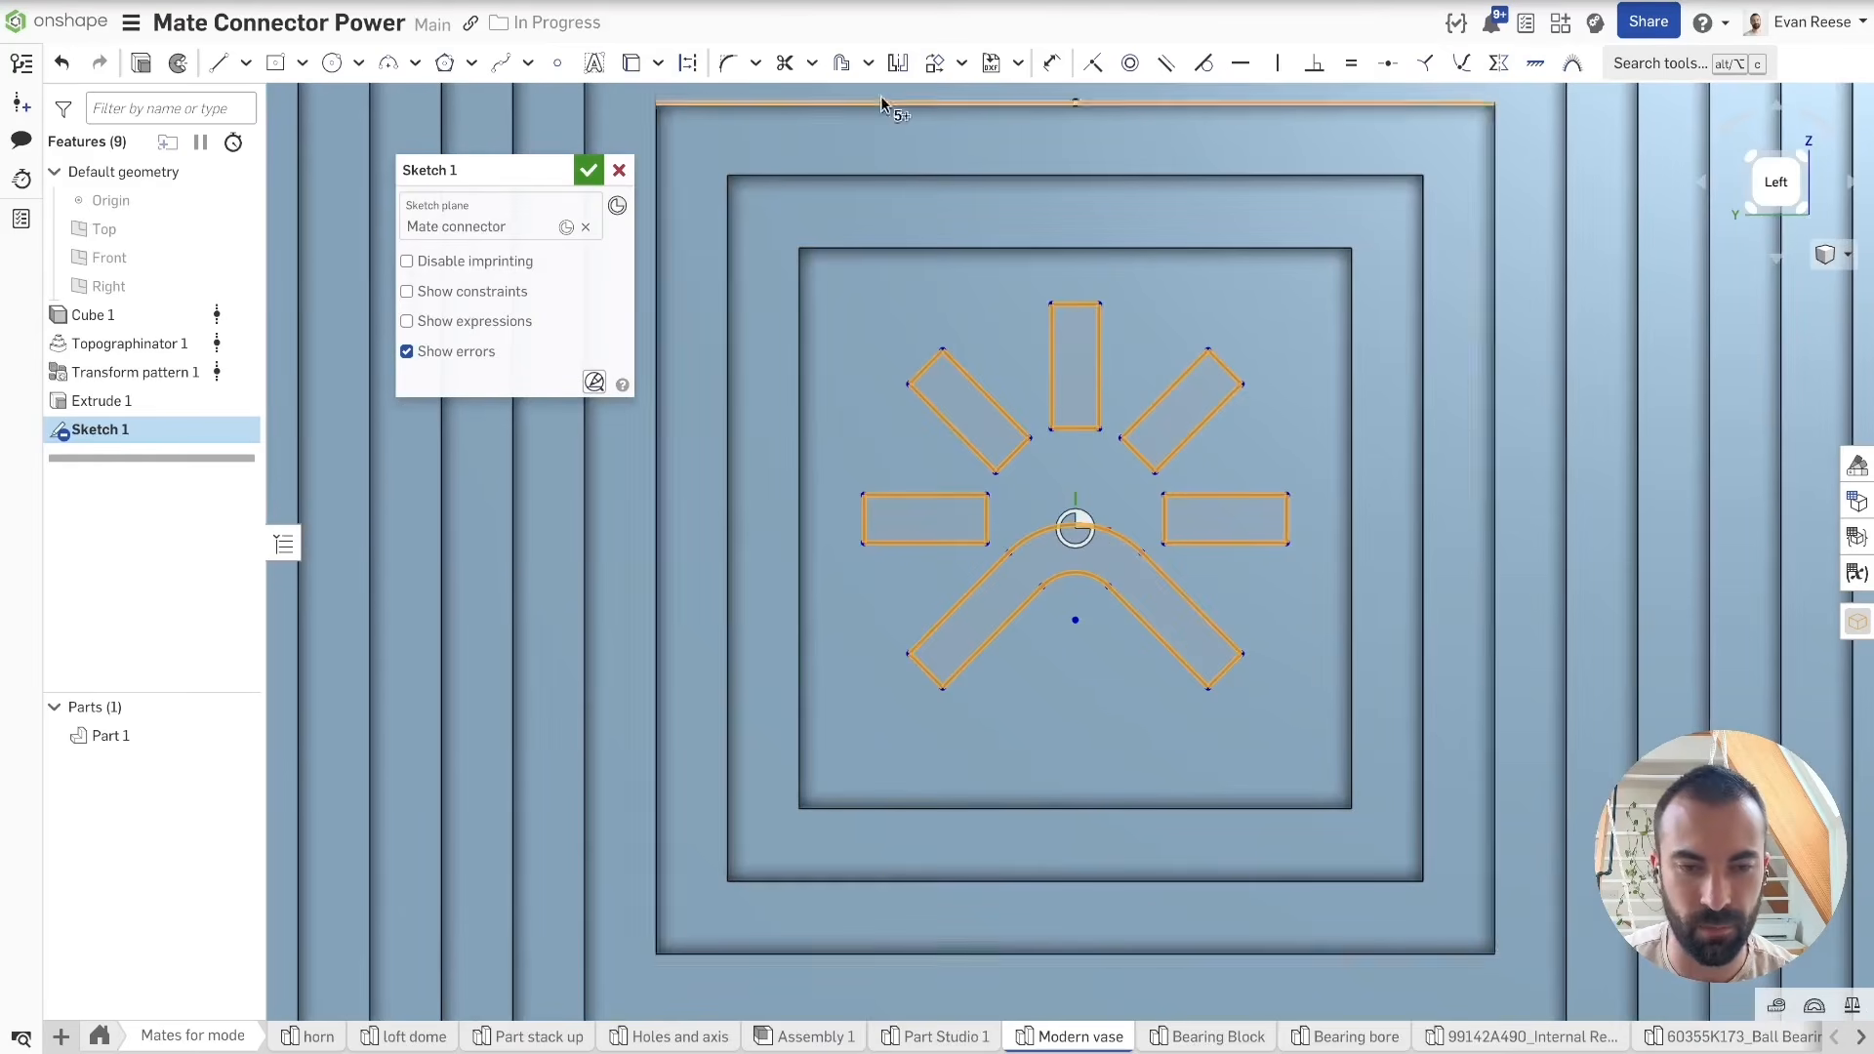
{"action": "left_click", "coordinate": [927, 66]}
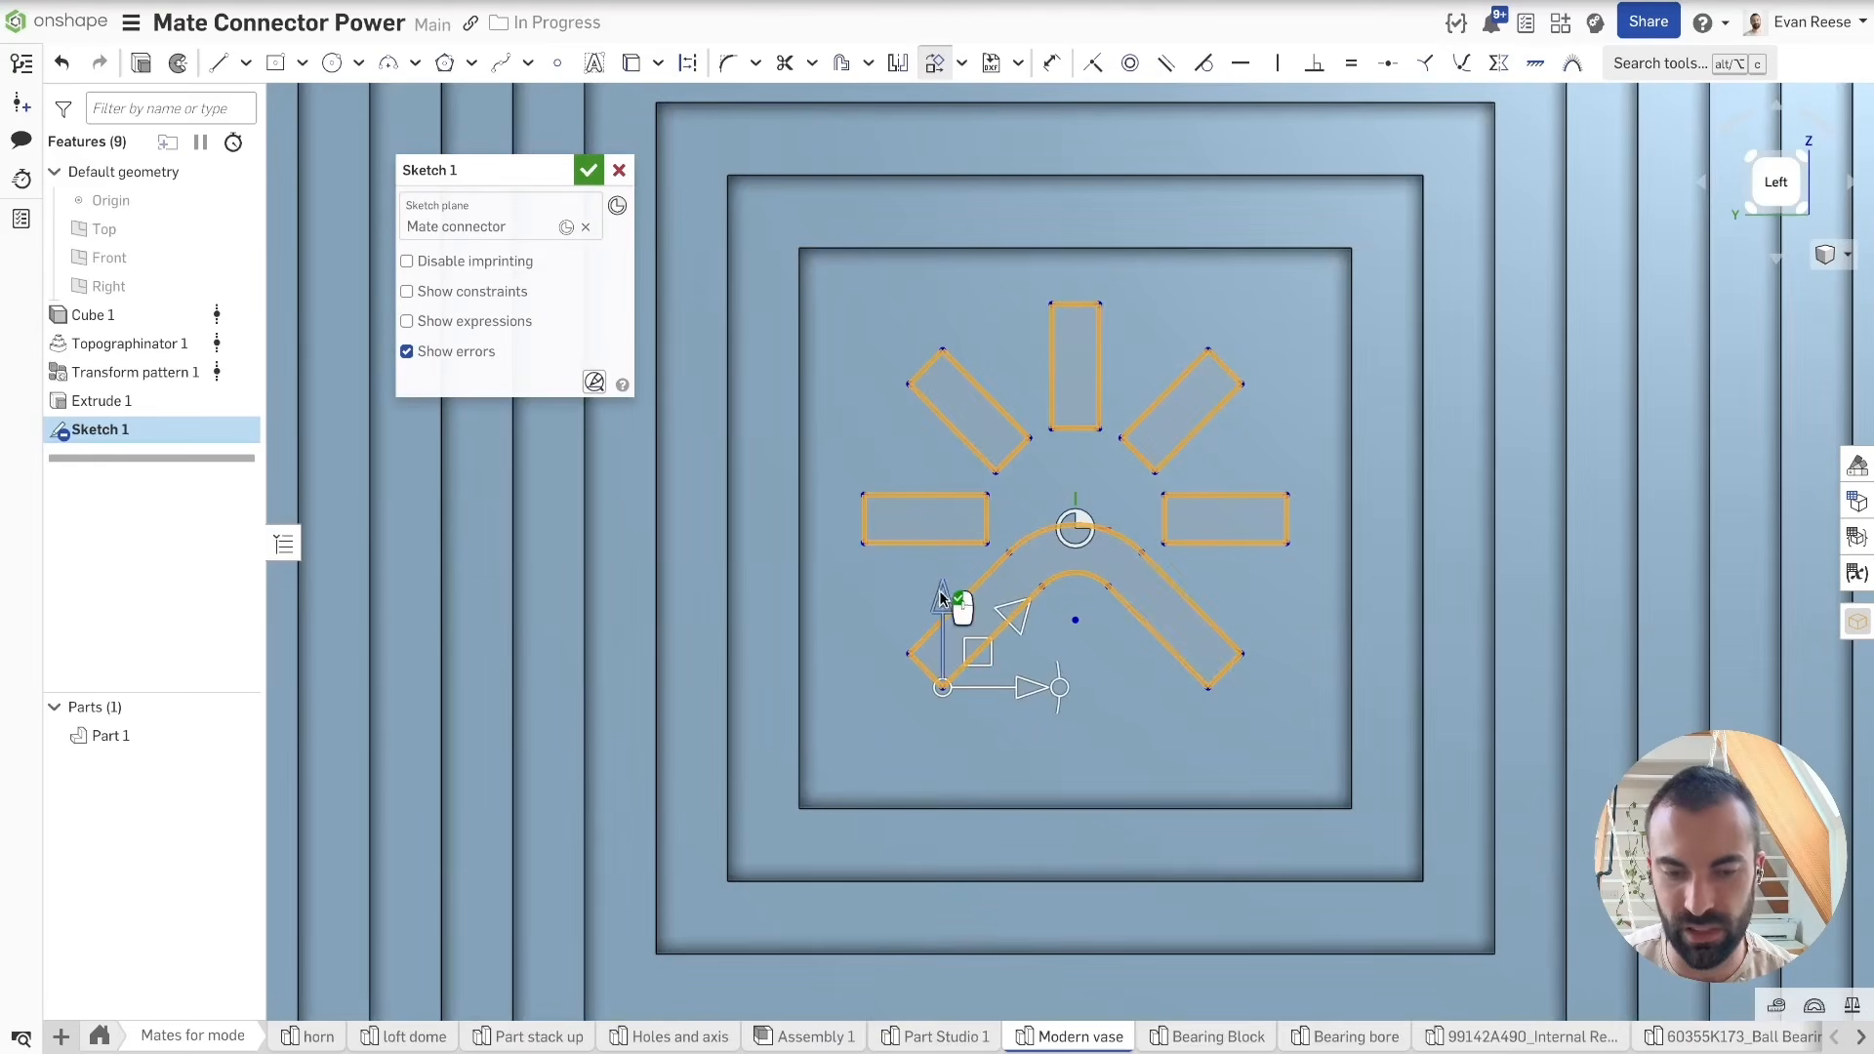
{"action": "left_click_drag", "start_coordinate": [940, 595], "coordinate": [939, 618]}
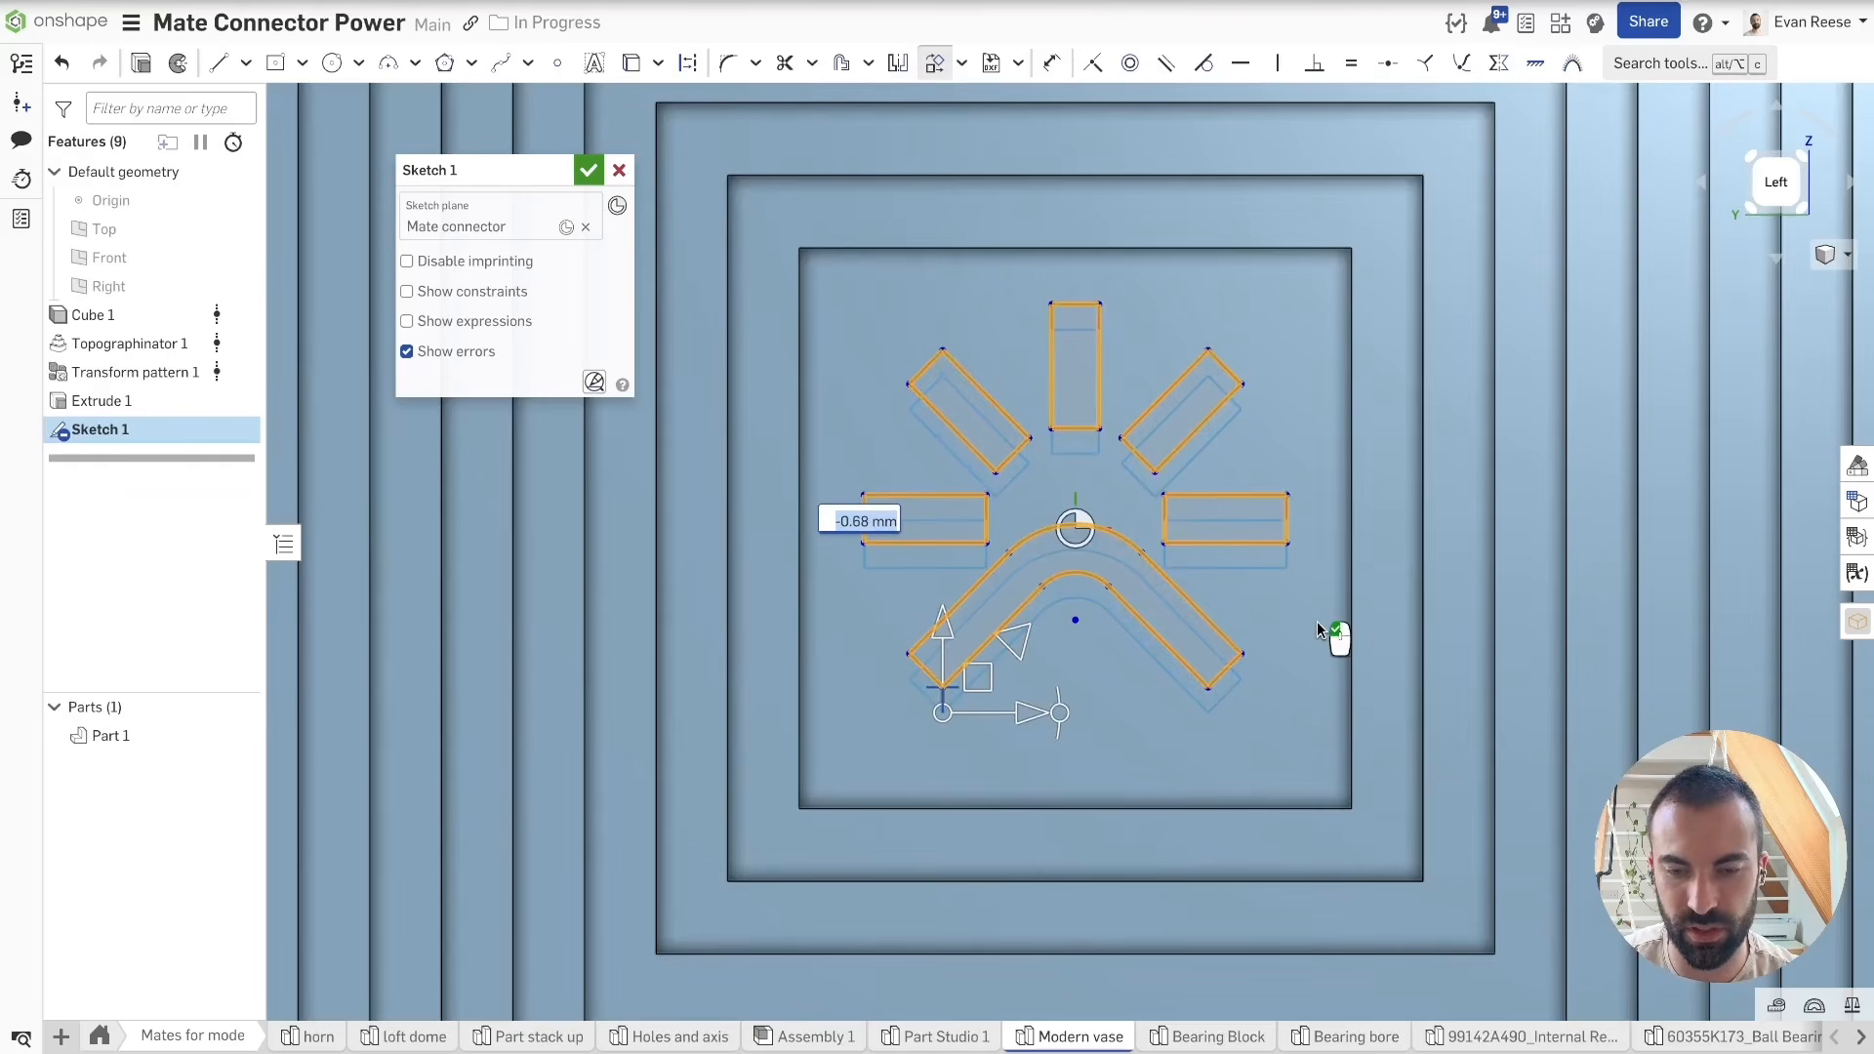
{"action": "left_click", "coordinate": [1302, 610]}
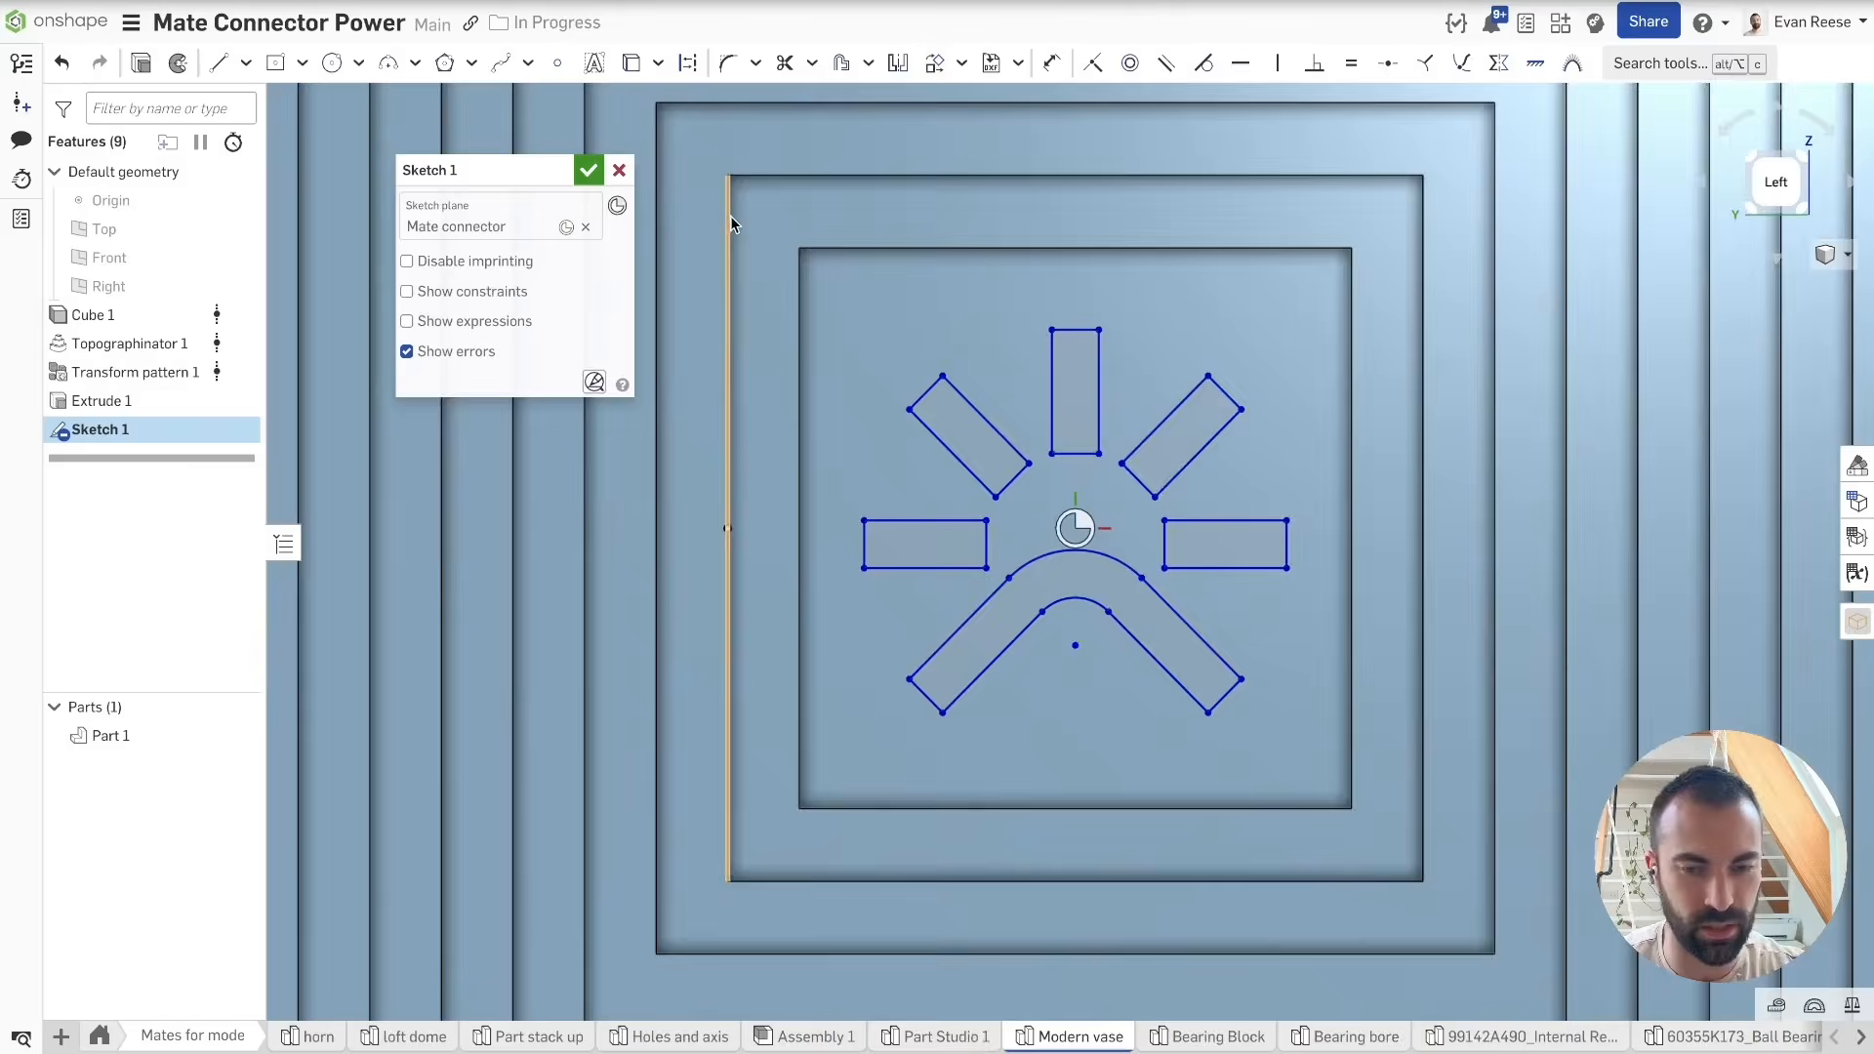
Step: Finish the logo sketch and extrude its regions 0.5 mm as a solid added to the vase
{"action": "key", "text": "Return"}
{"action": "key", "text": "shift+e"}
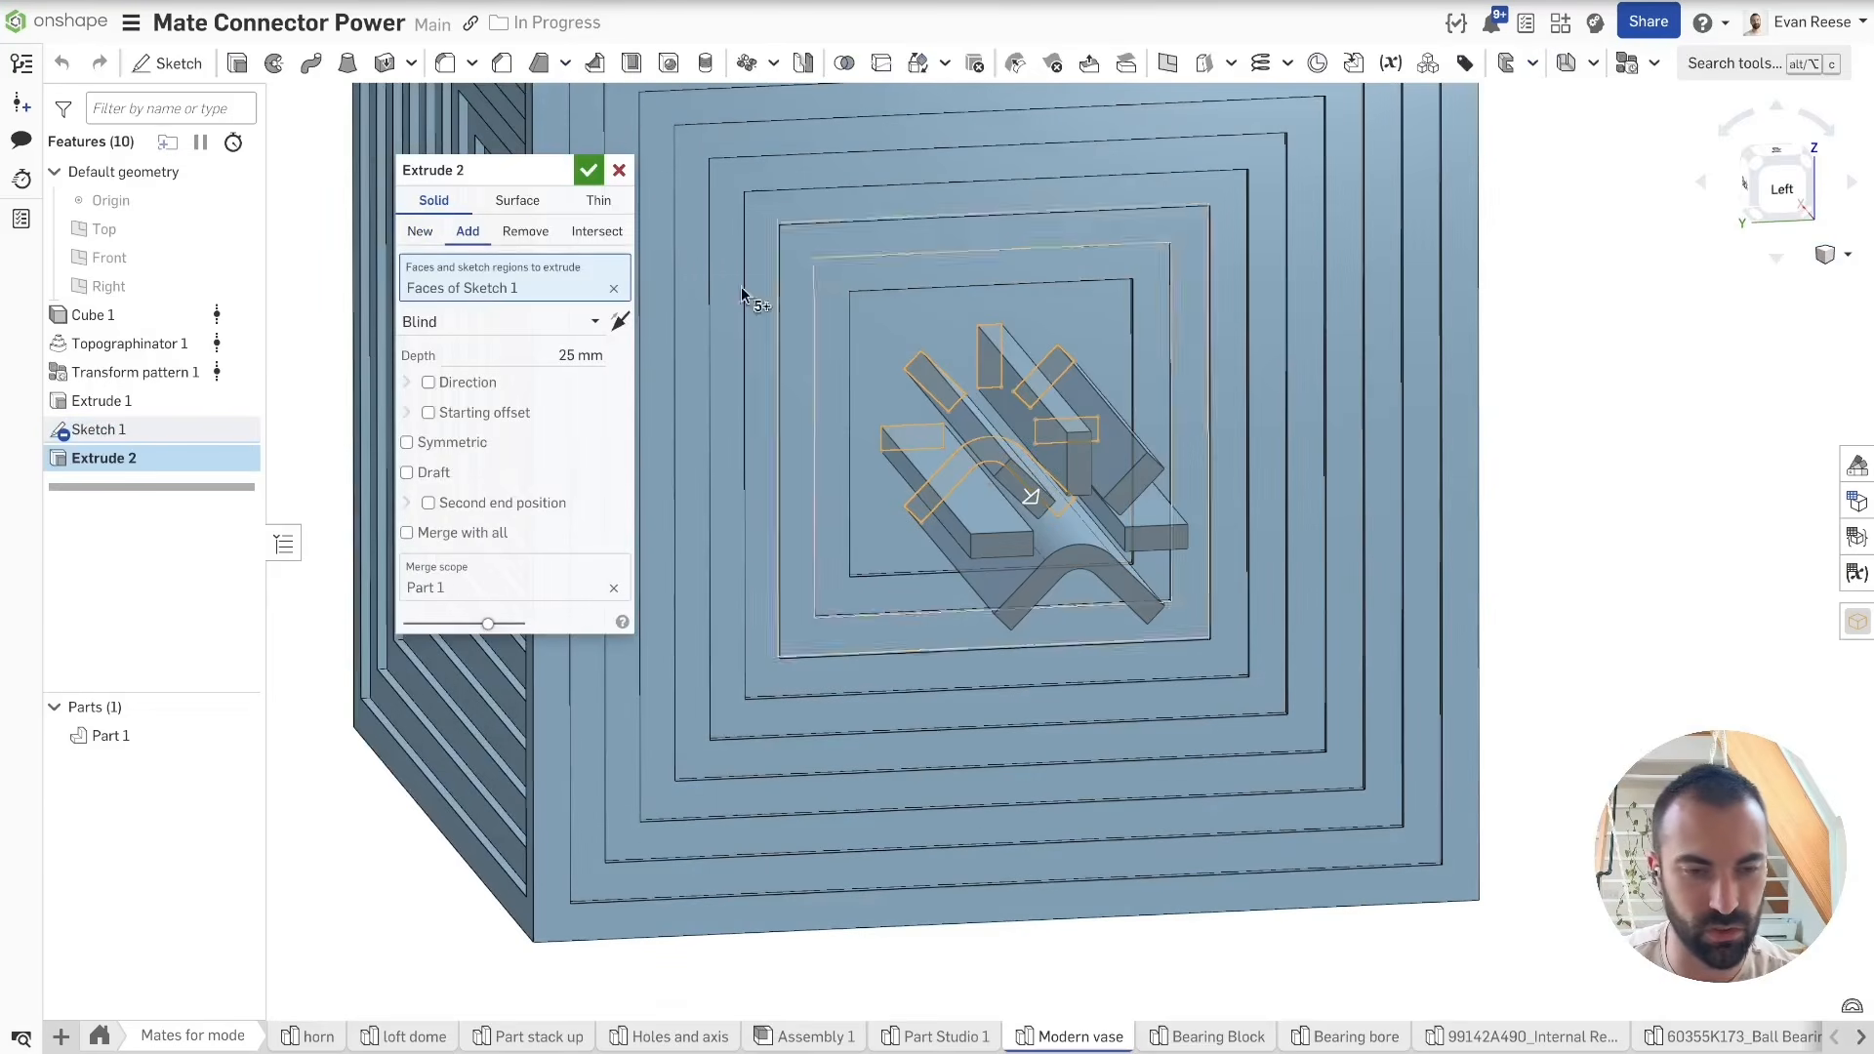
{"action": "left_click", "coordinate": [530, 362]}
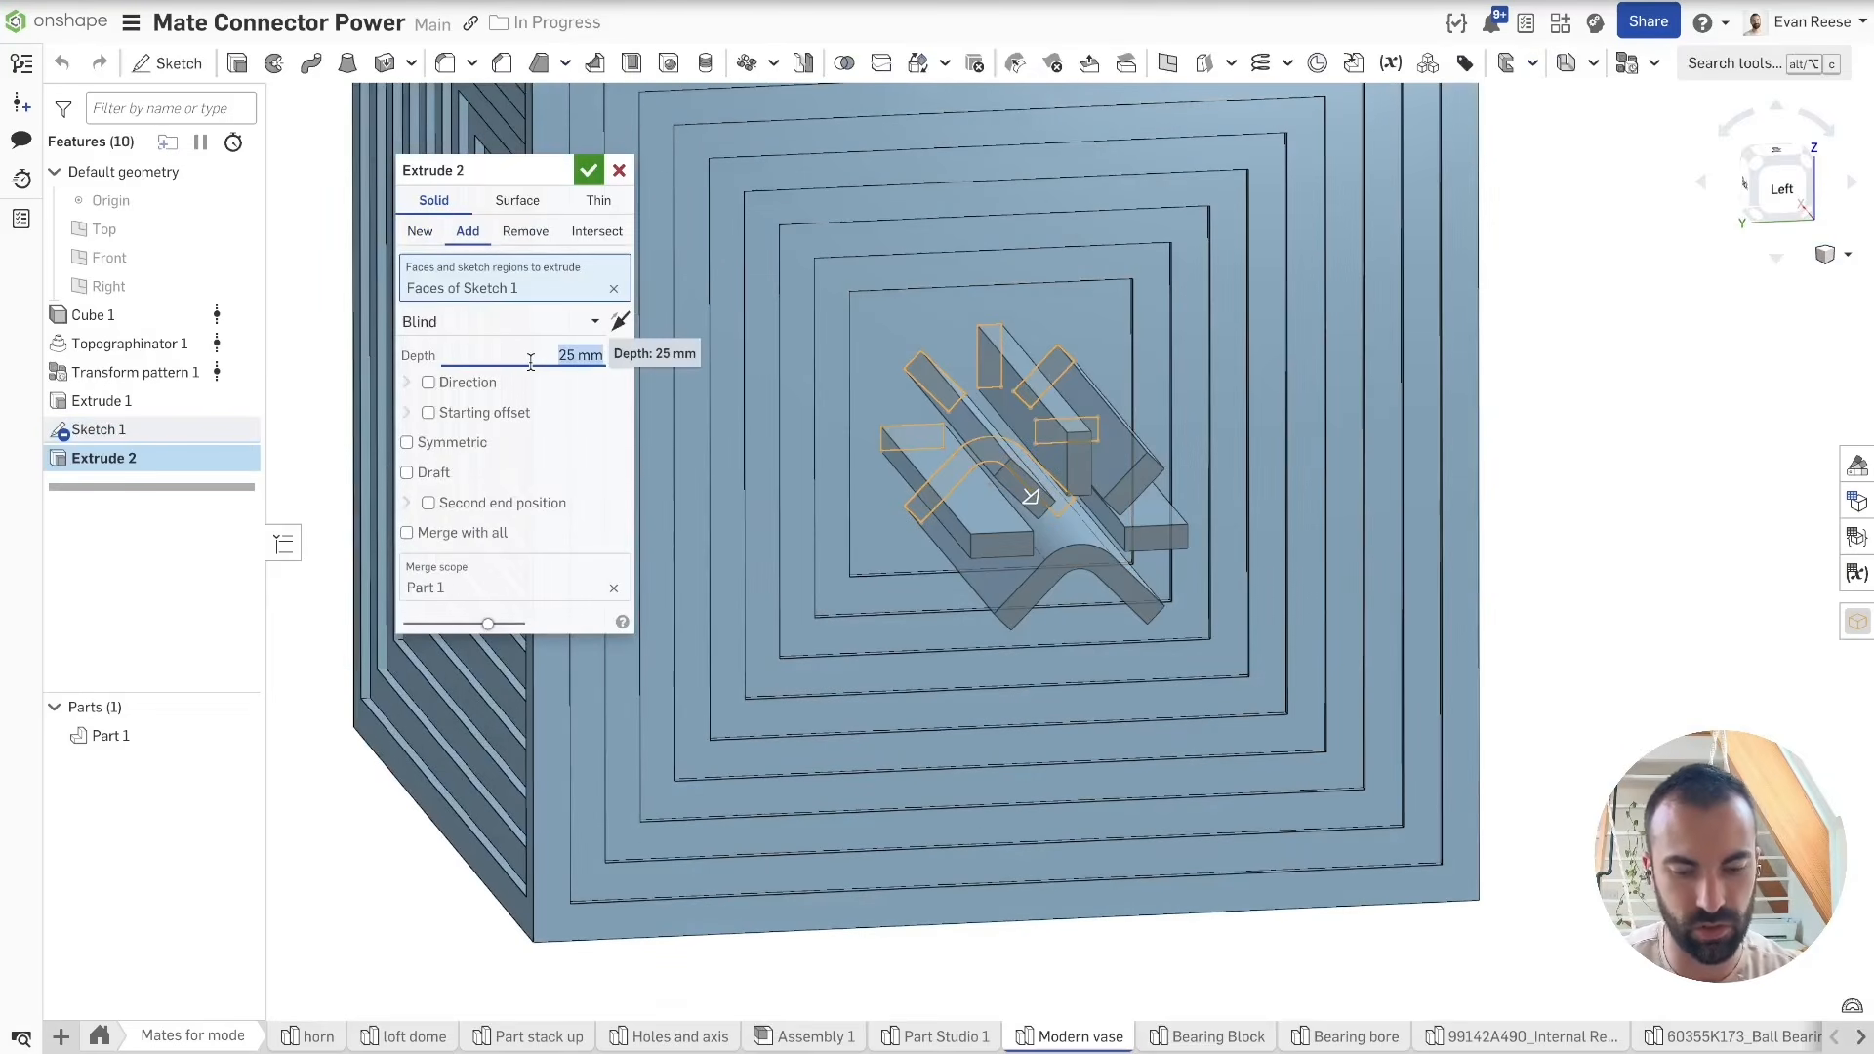
{"action": "type", "text": "0.5"}
{"action": "key", "text": "Return"}
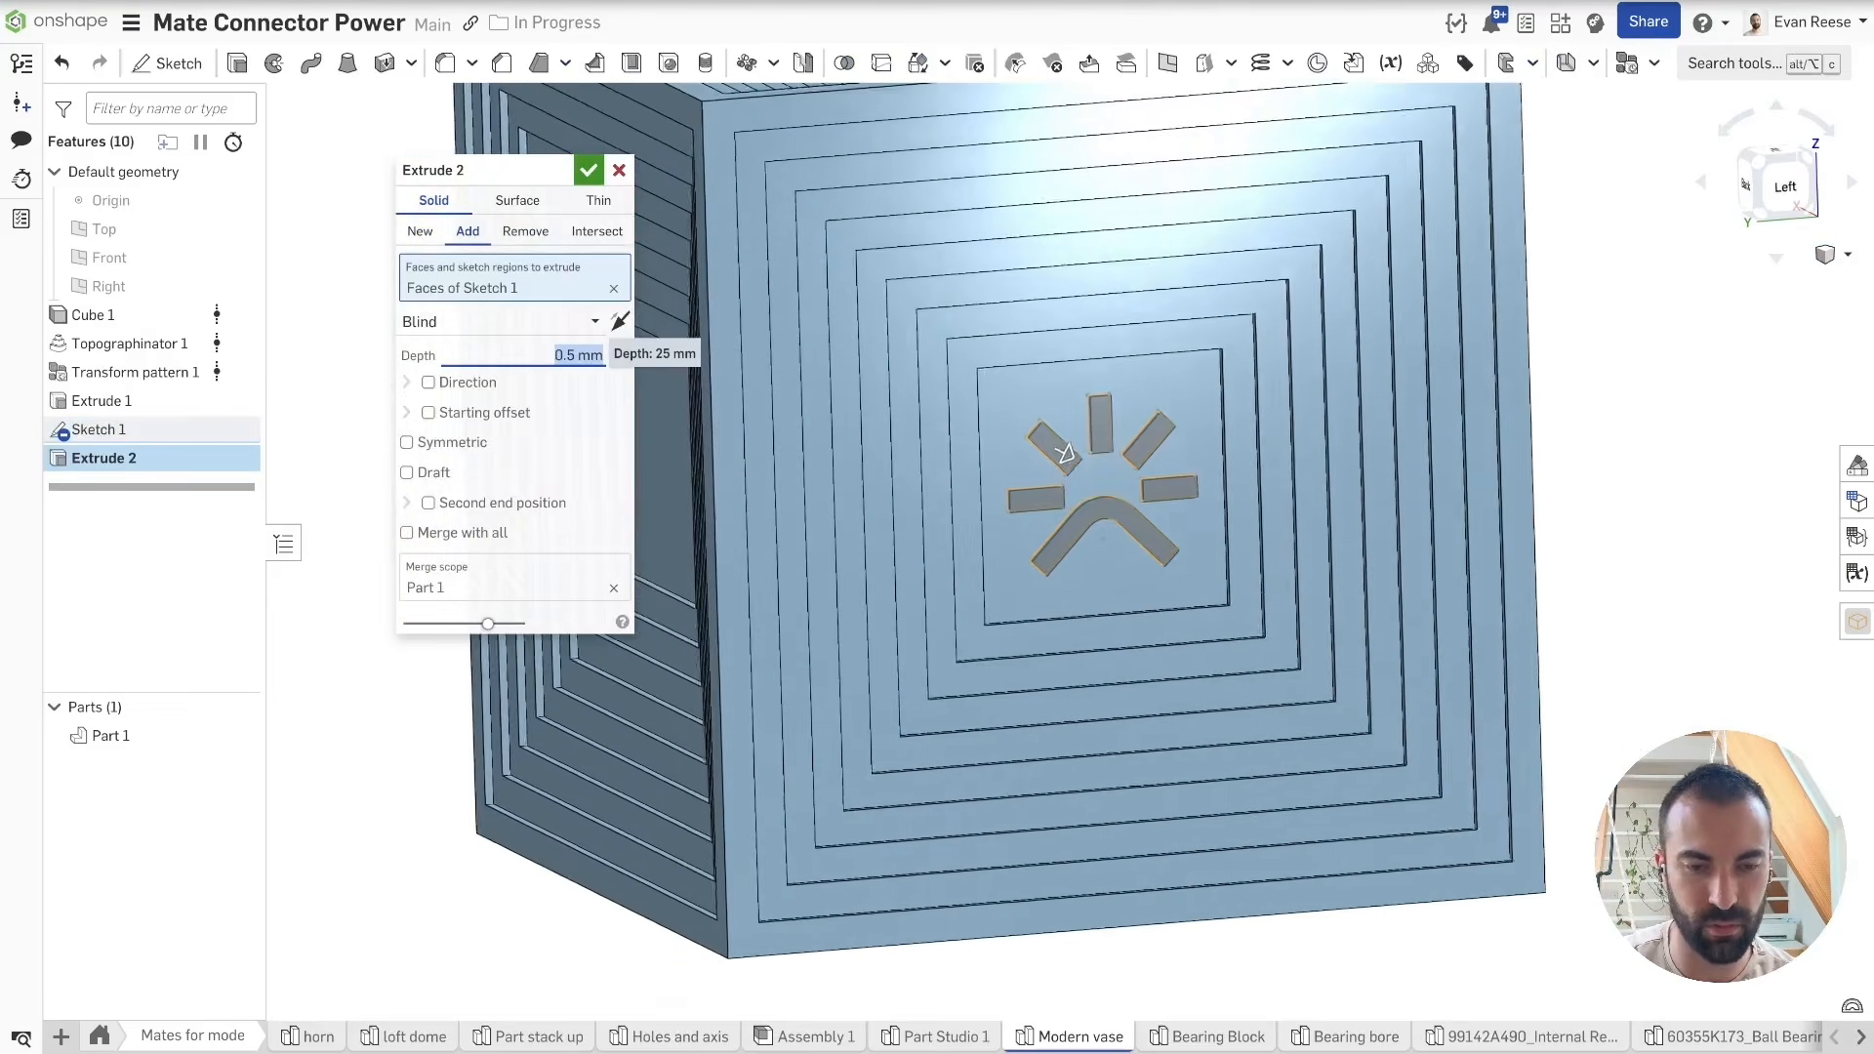
{"action": "key", "text": "Return"}
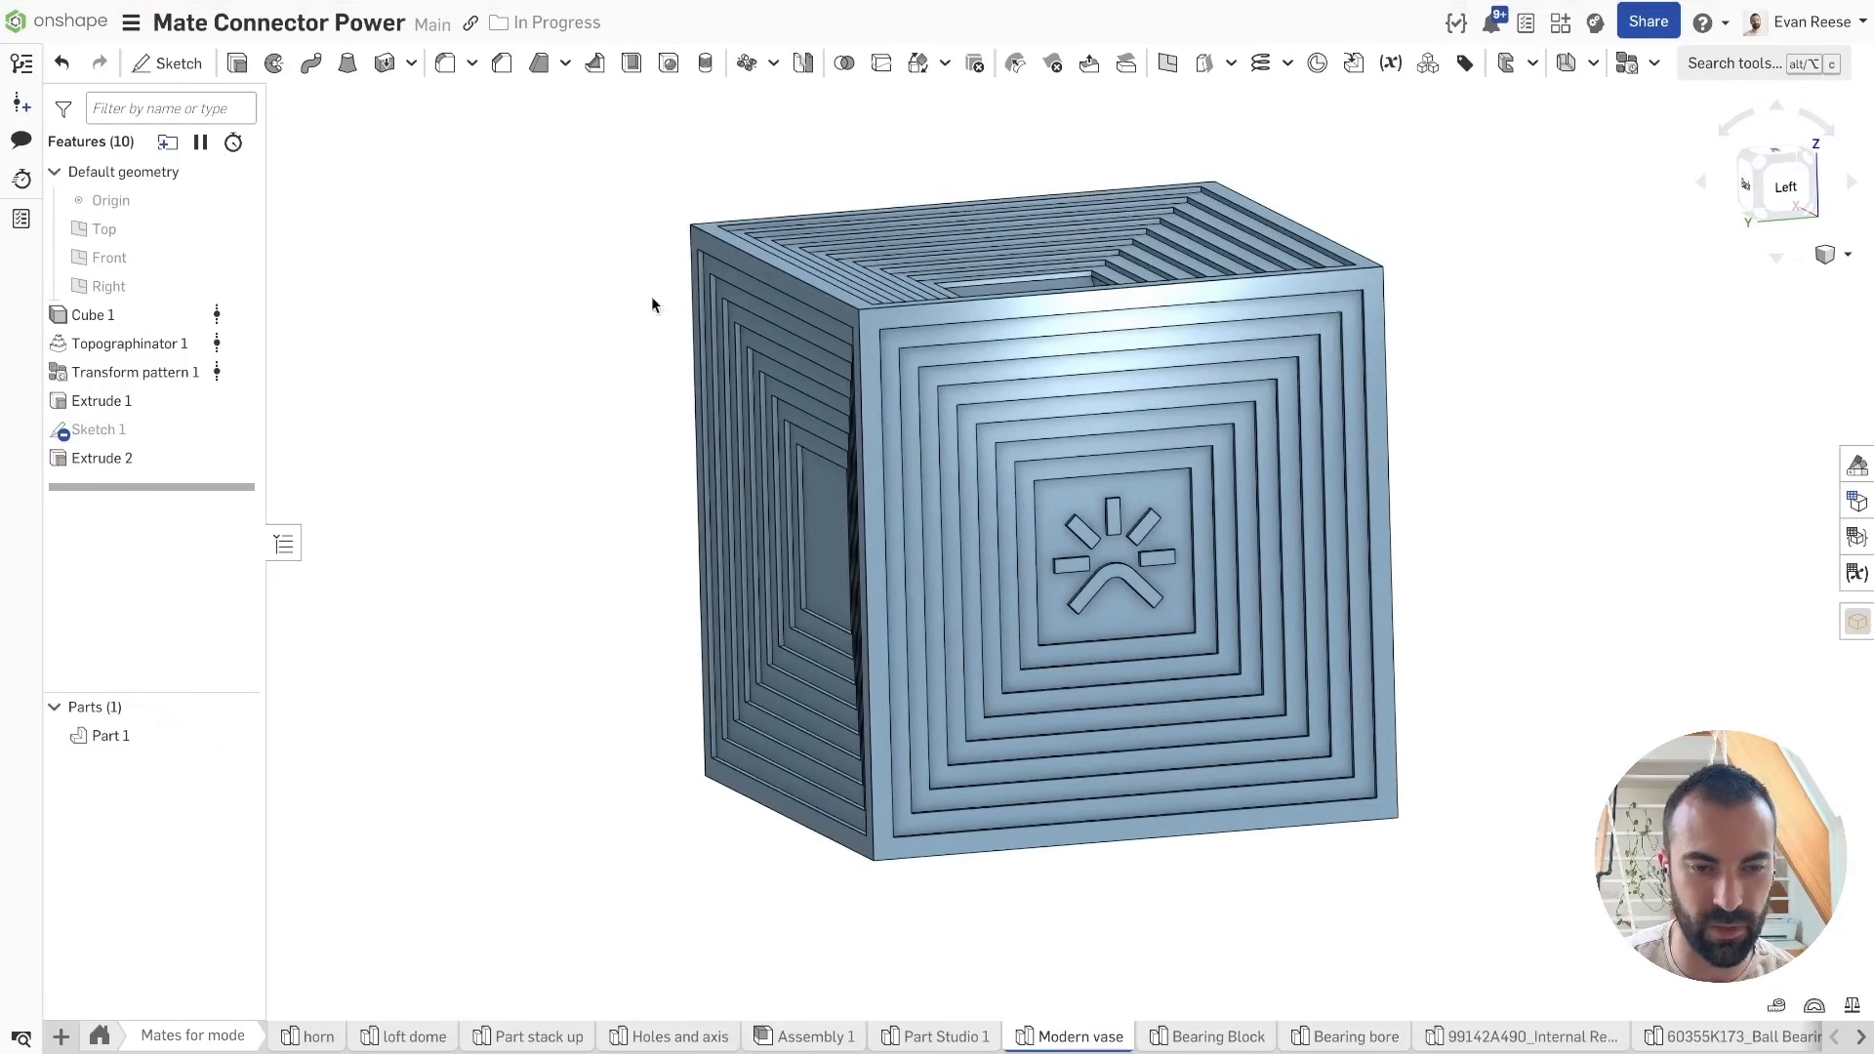
Step: Circular-pattern the logo extrusion as a feature pattern about the mate connector at the origin, with 4 equally spaced instances over 360 deg
{"action": "left_click", "coordinate": [746, 63]}
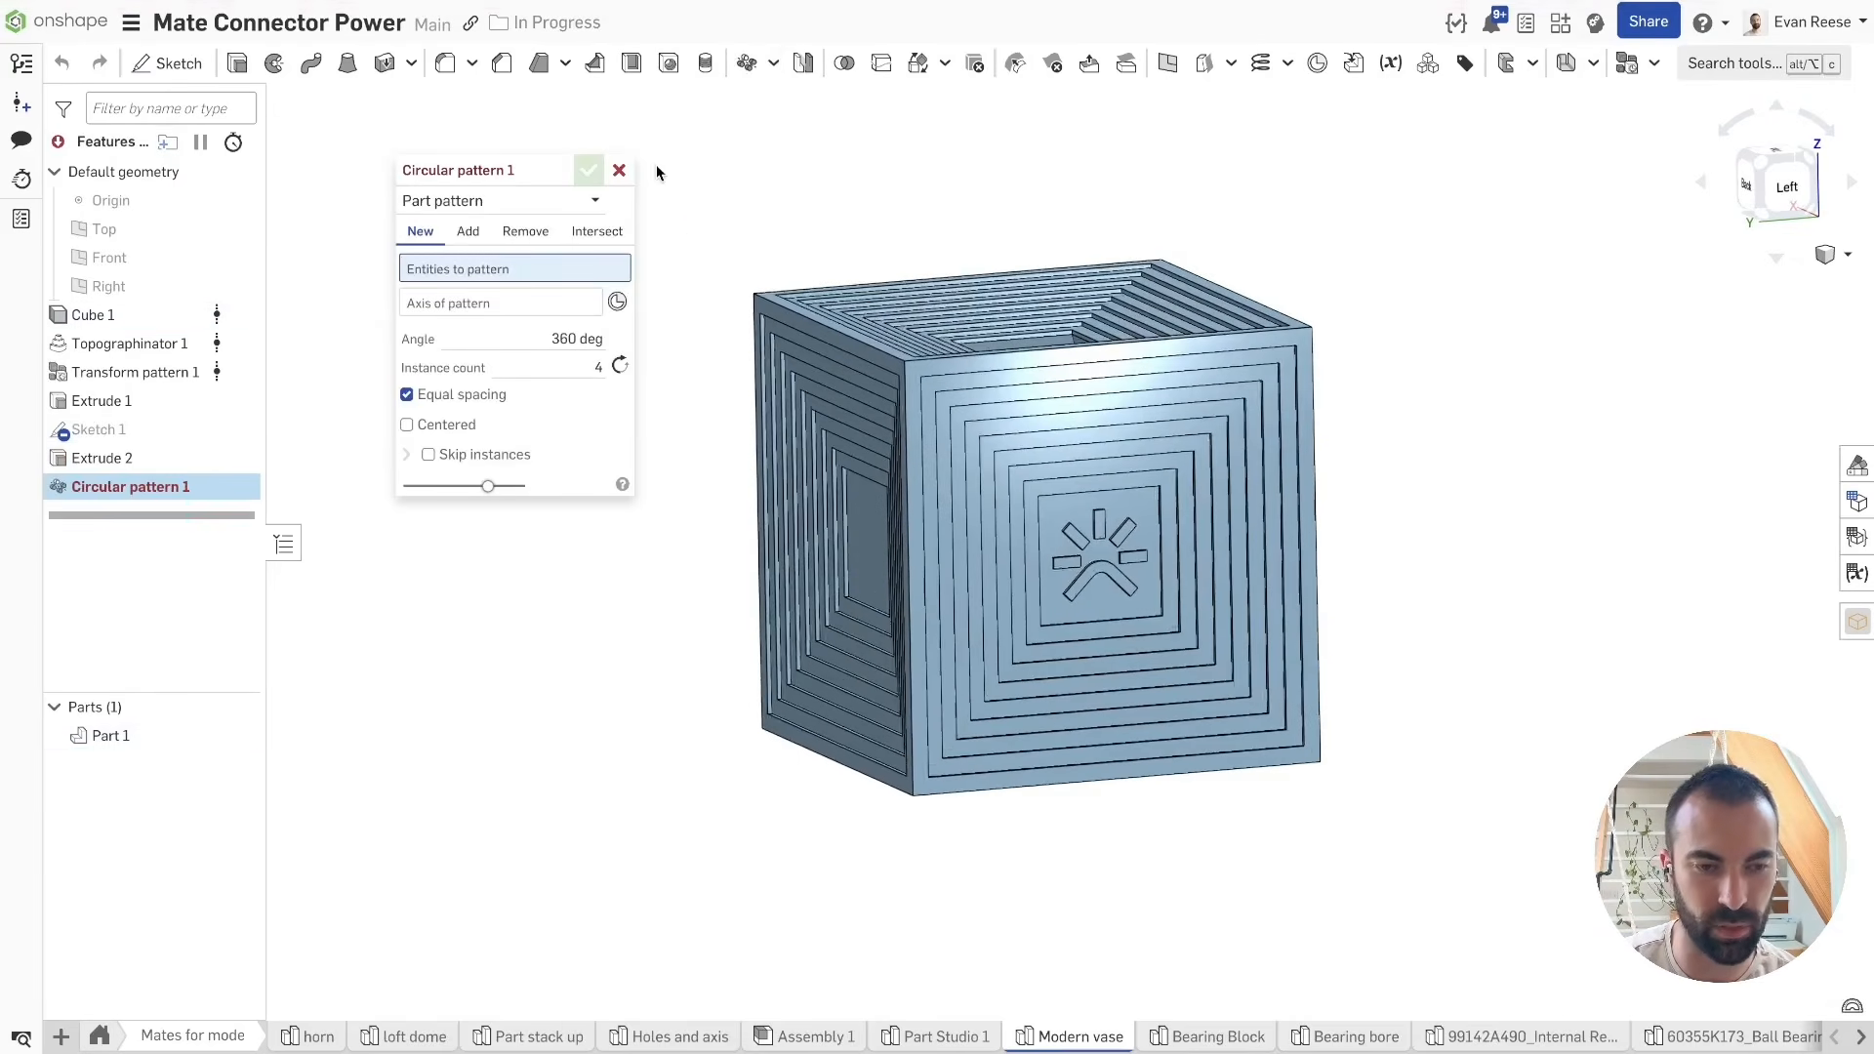
{"action": "left_click", "coordinate": [500, 201]}
{"action": "left_click", "coordinate": [455, 257]}
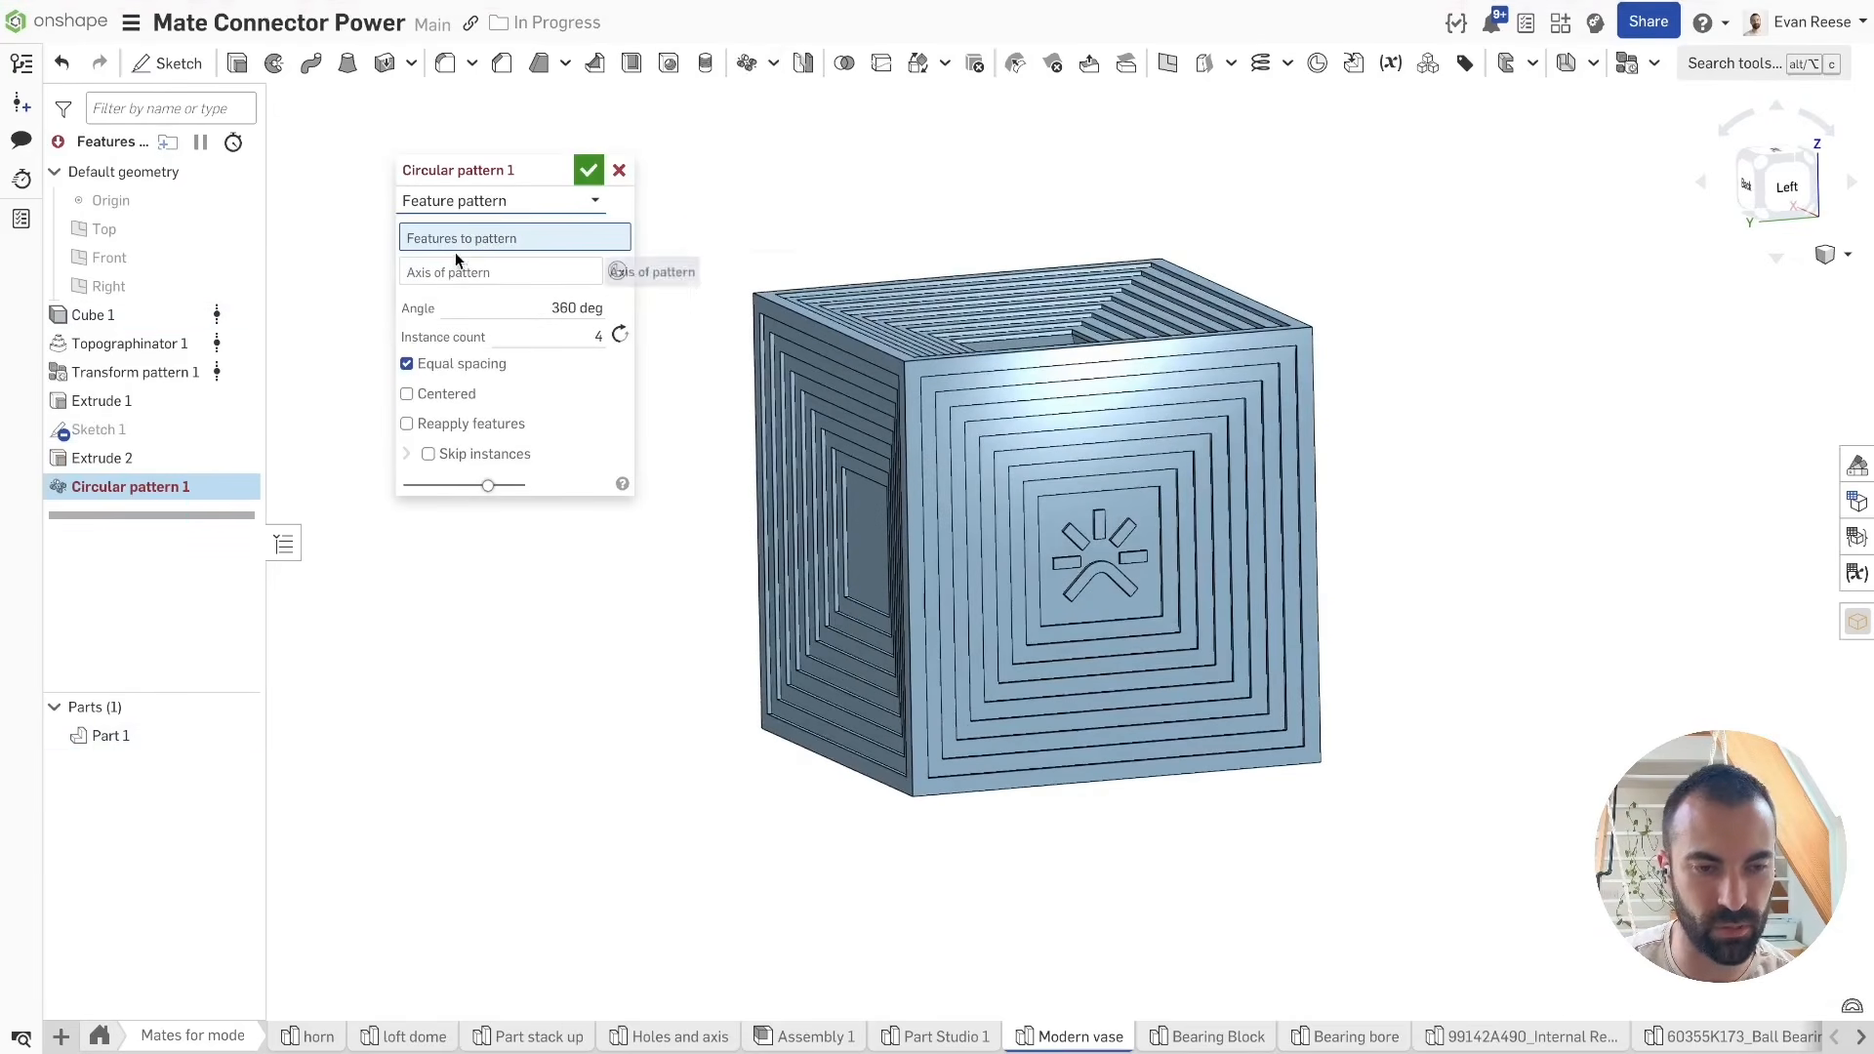
{"action": "left_click", "coordinate": [168, 456]}
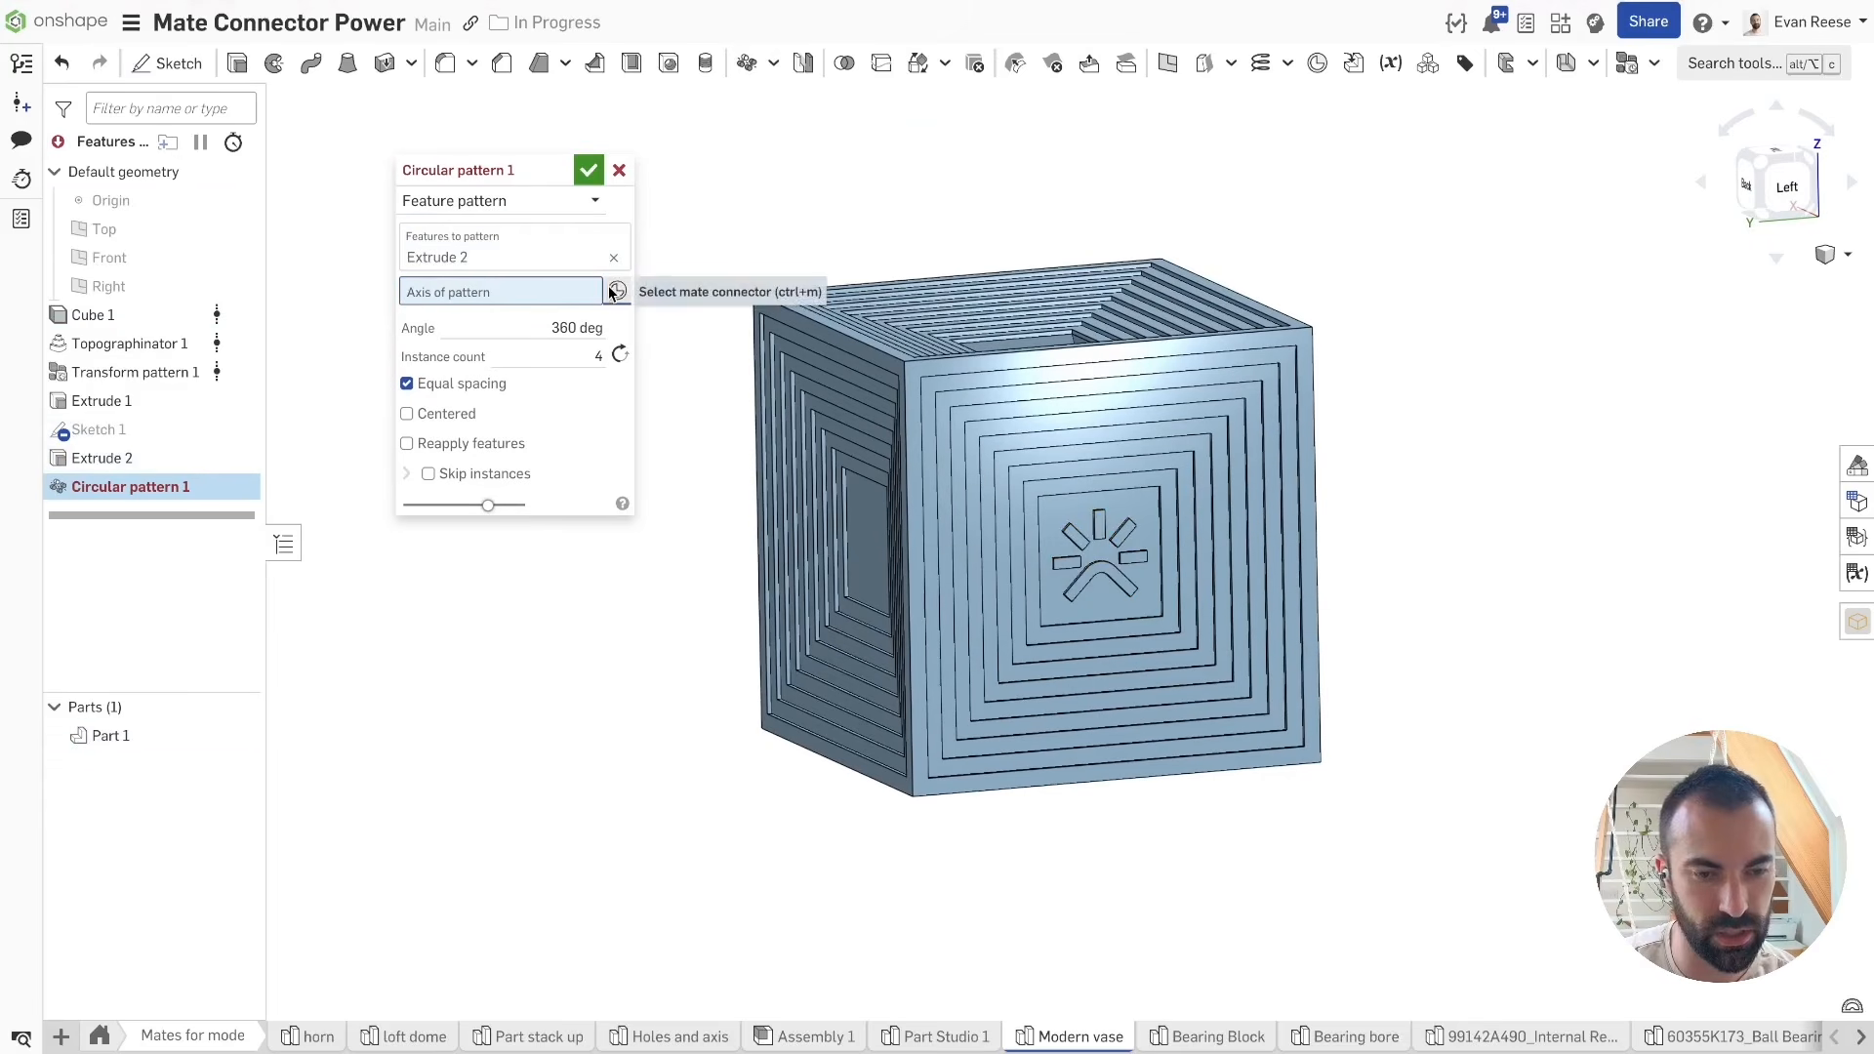
{"action": "left_click", "coordinate": [238, 201]}
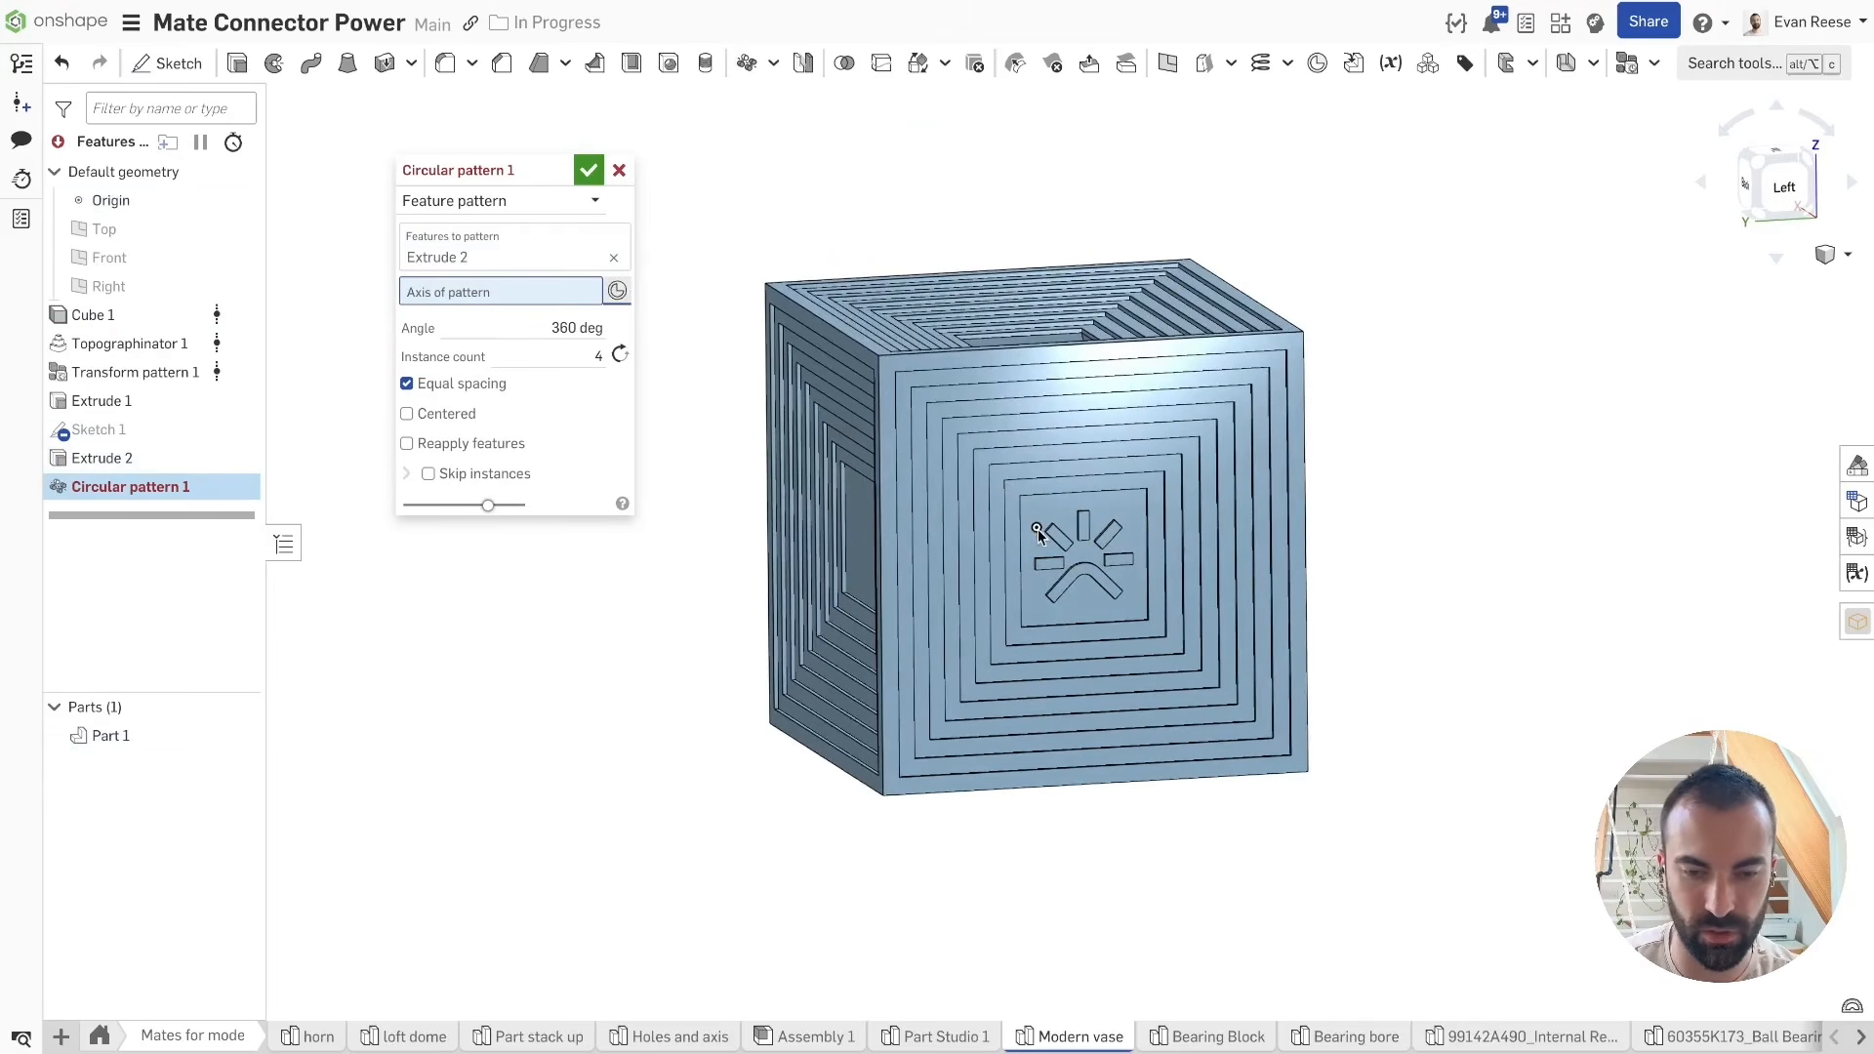
{"action": "left_click", "coordinate": [1037, 529]}
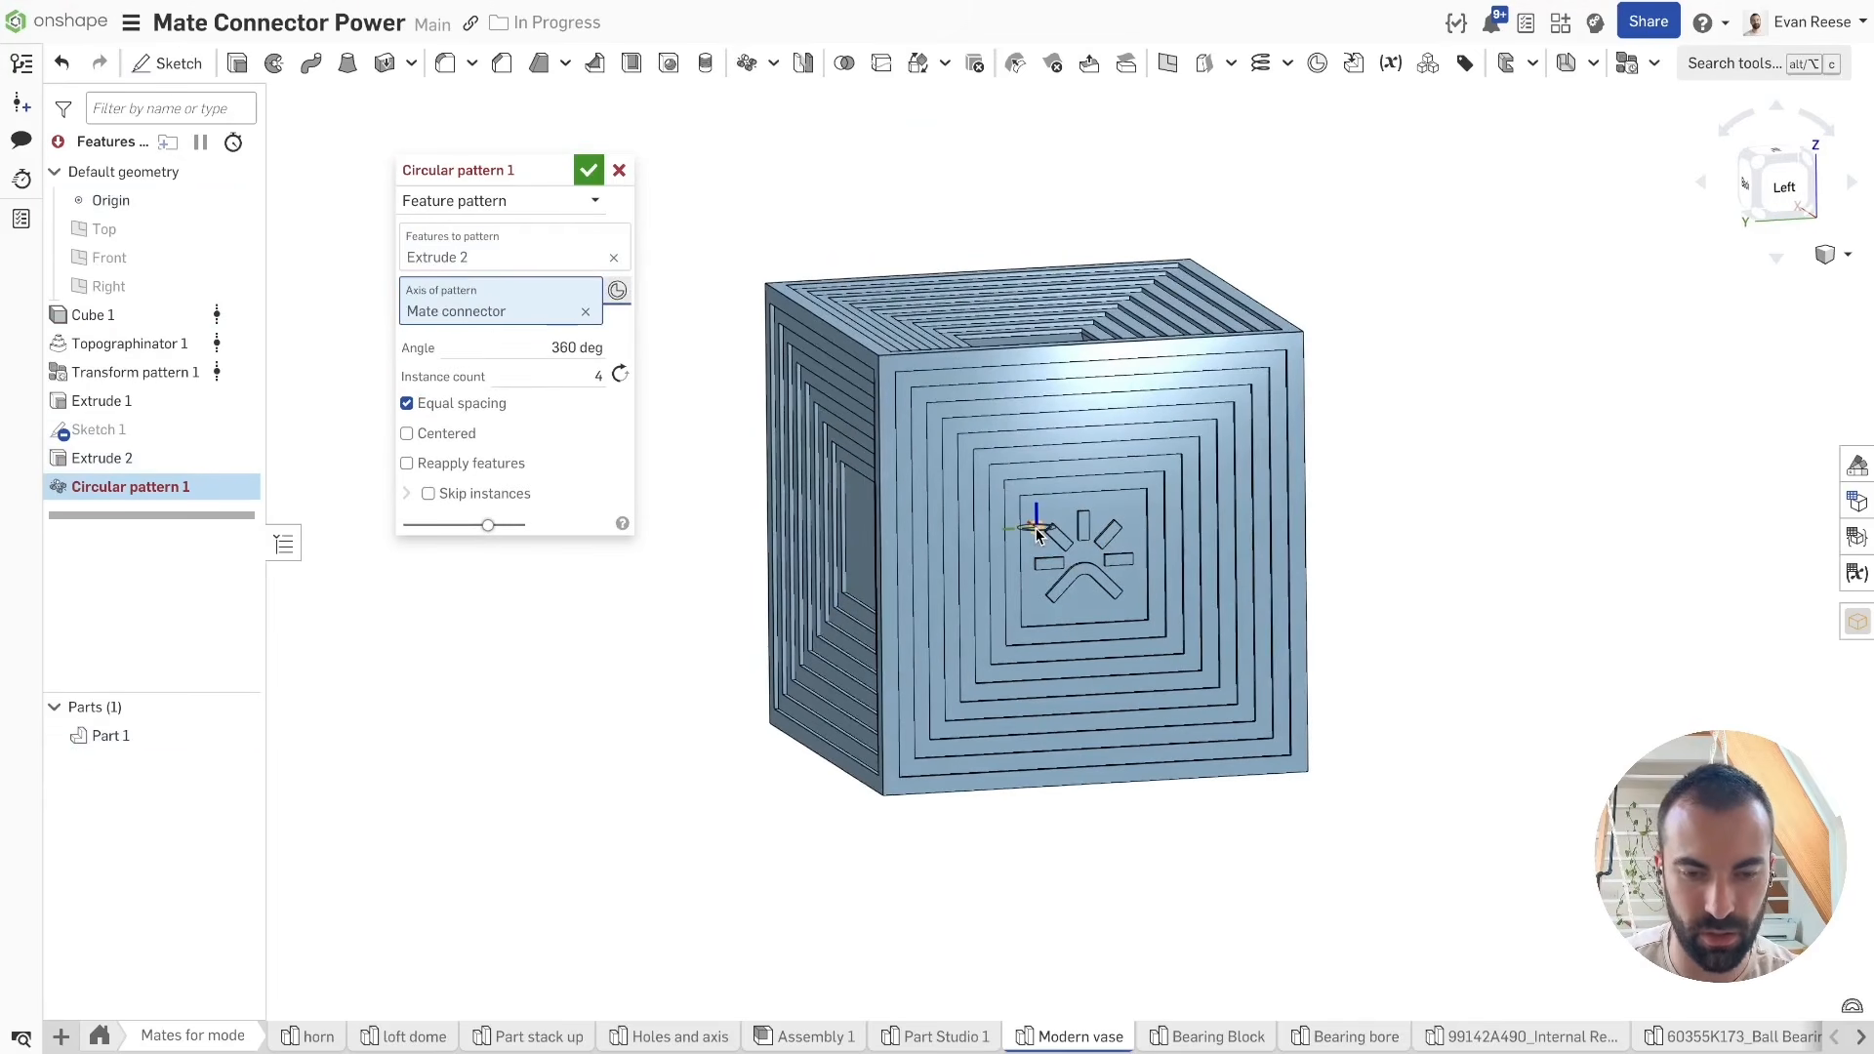
{"action": "left_click", "coordinate": [588, 169]}
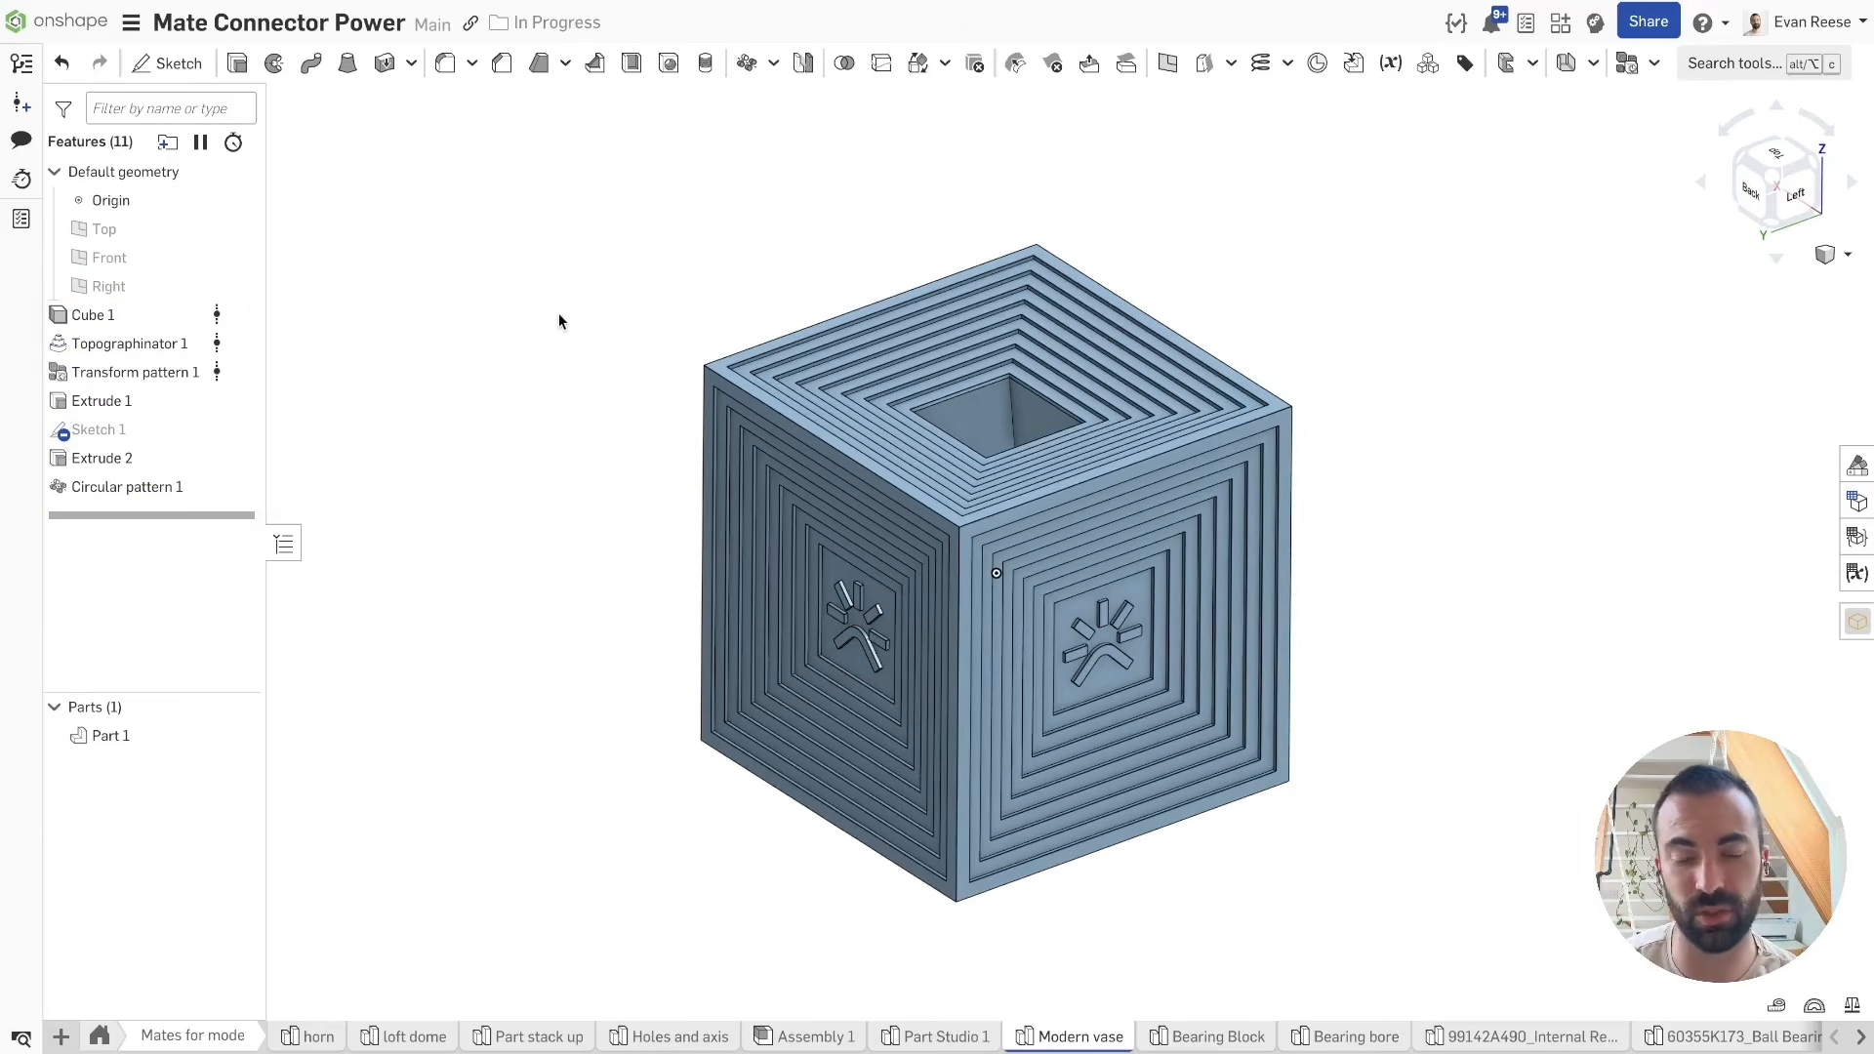
Step: Open the Bearing Block part studio and roll its feature history back to just after Sketch 2
{"action": "left_click", "coordinate": [1258, 1045]}
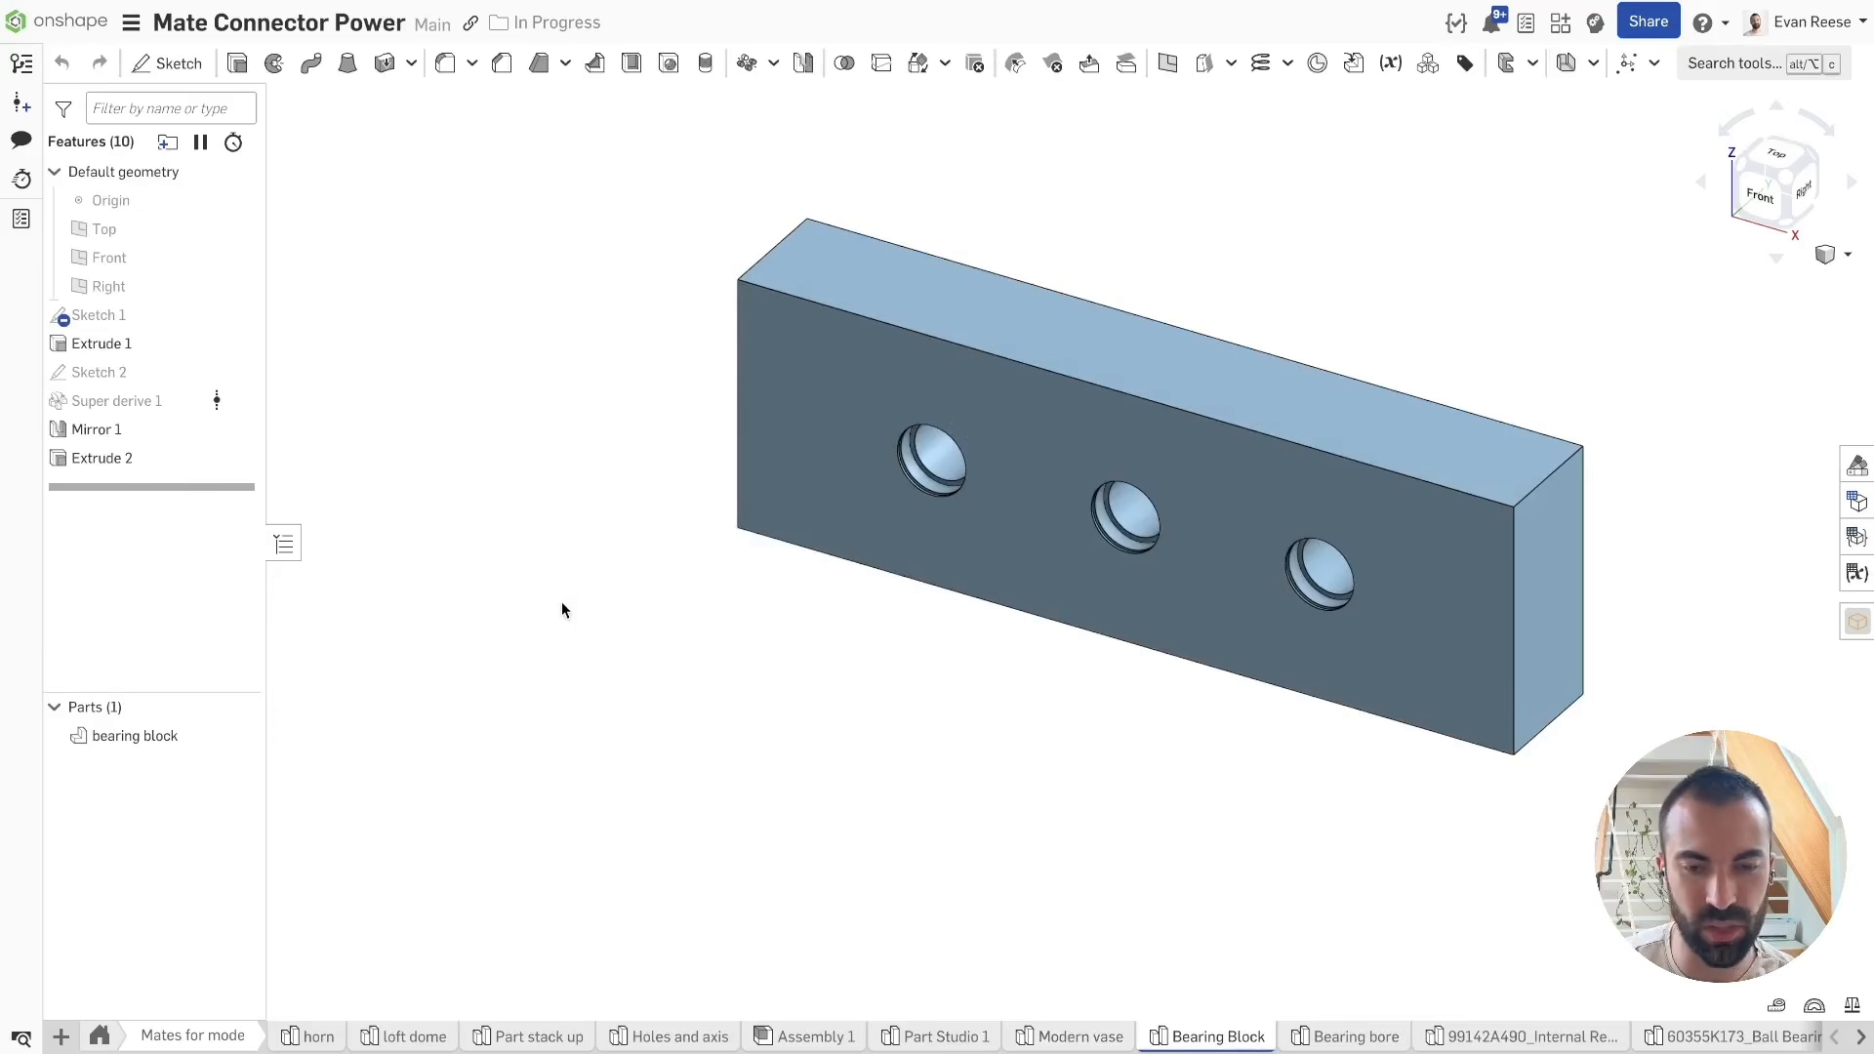
{"action": "right_click_drag", "start_coordinate": [561, 603], "coordinate": [516, 557]}
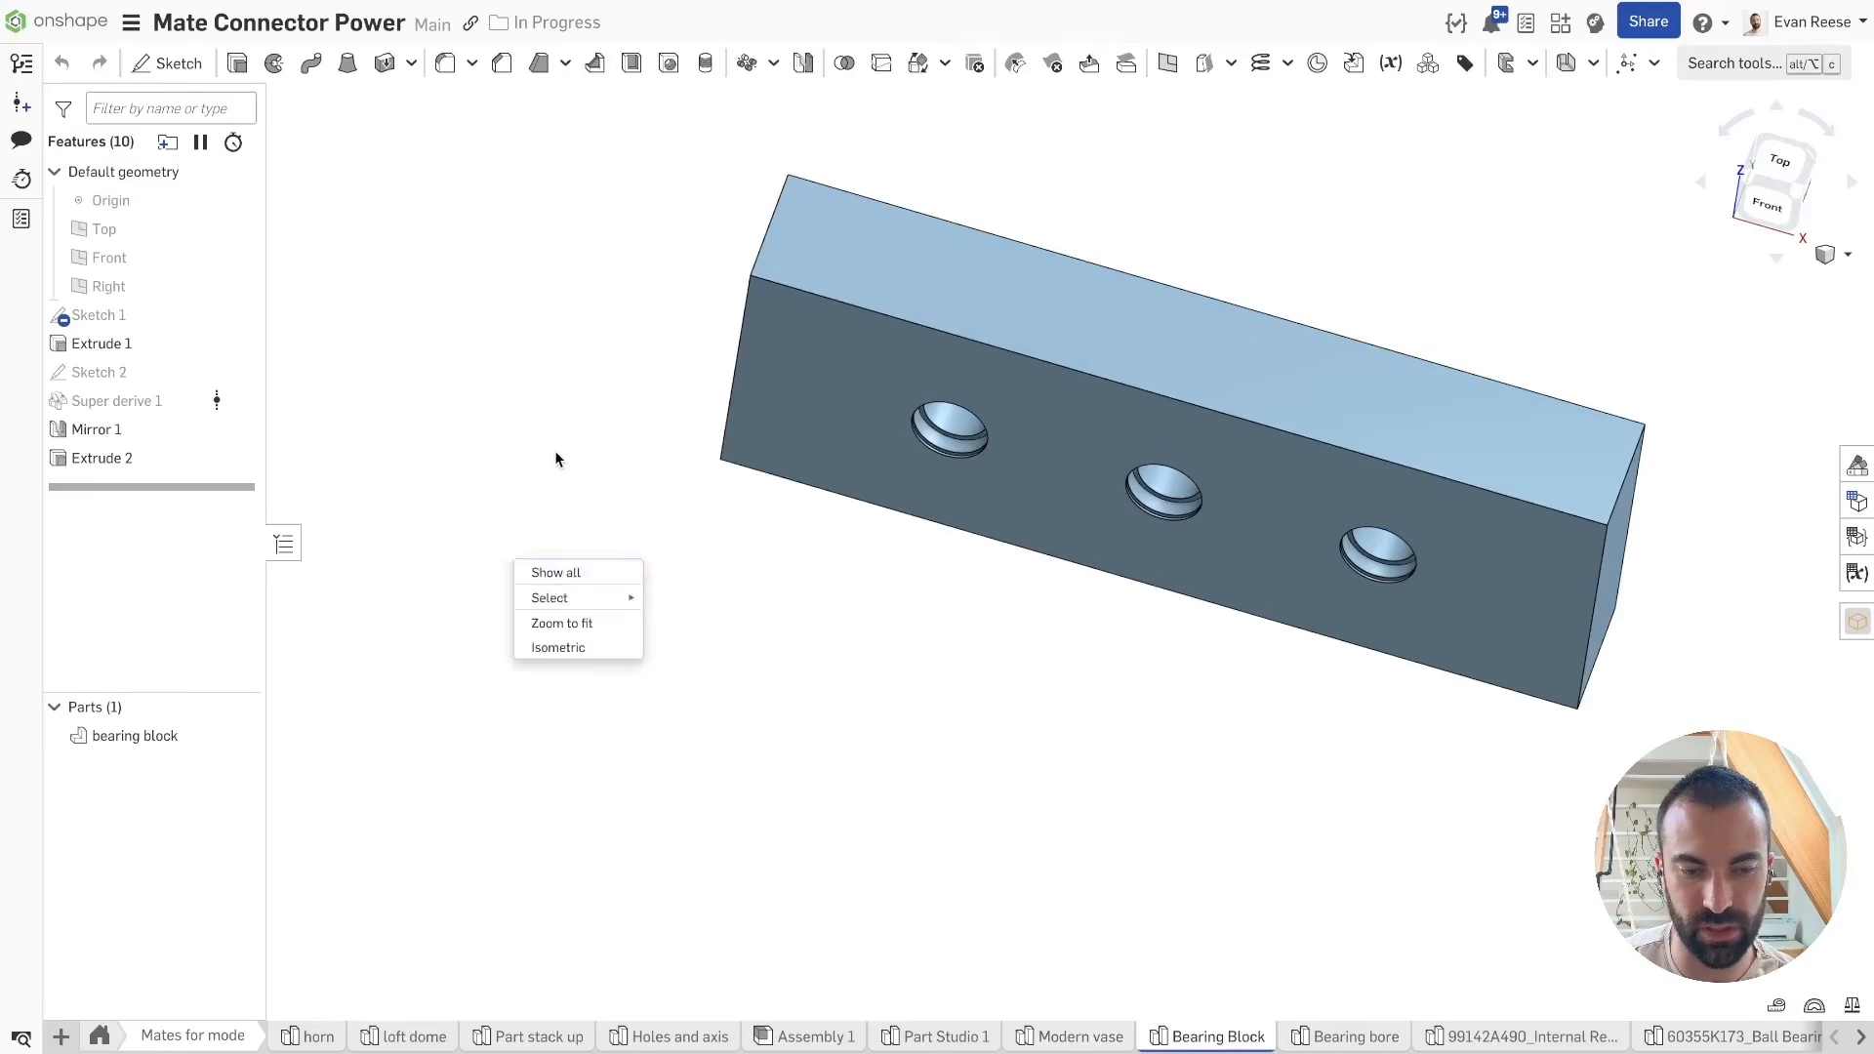
{"action": "right_click_drag", "start_coordinate": [554, 449], "coordinate": [528, 323]}
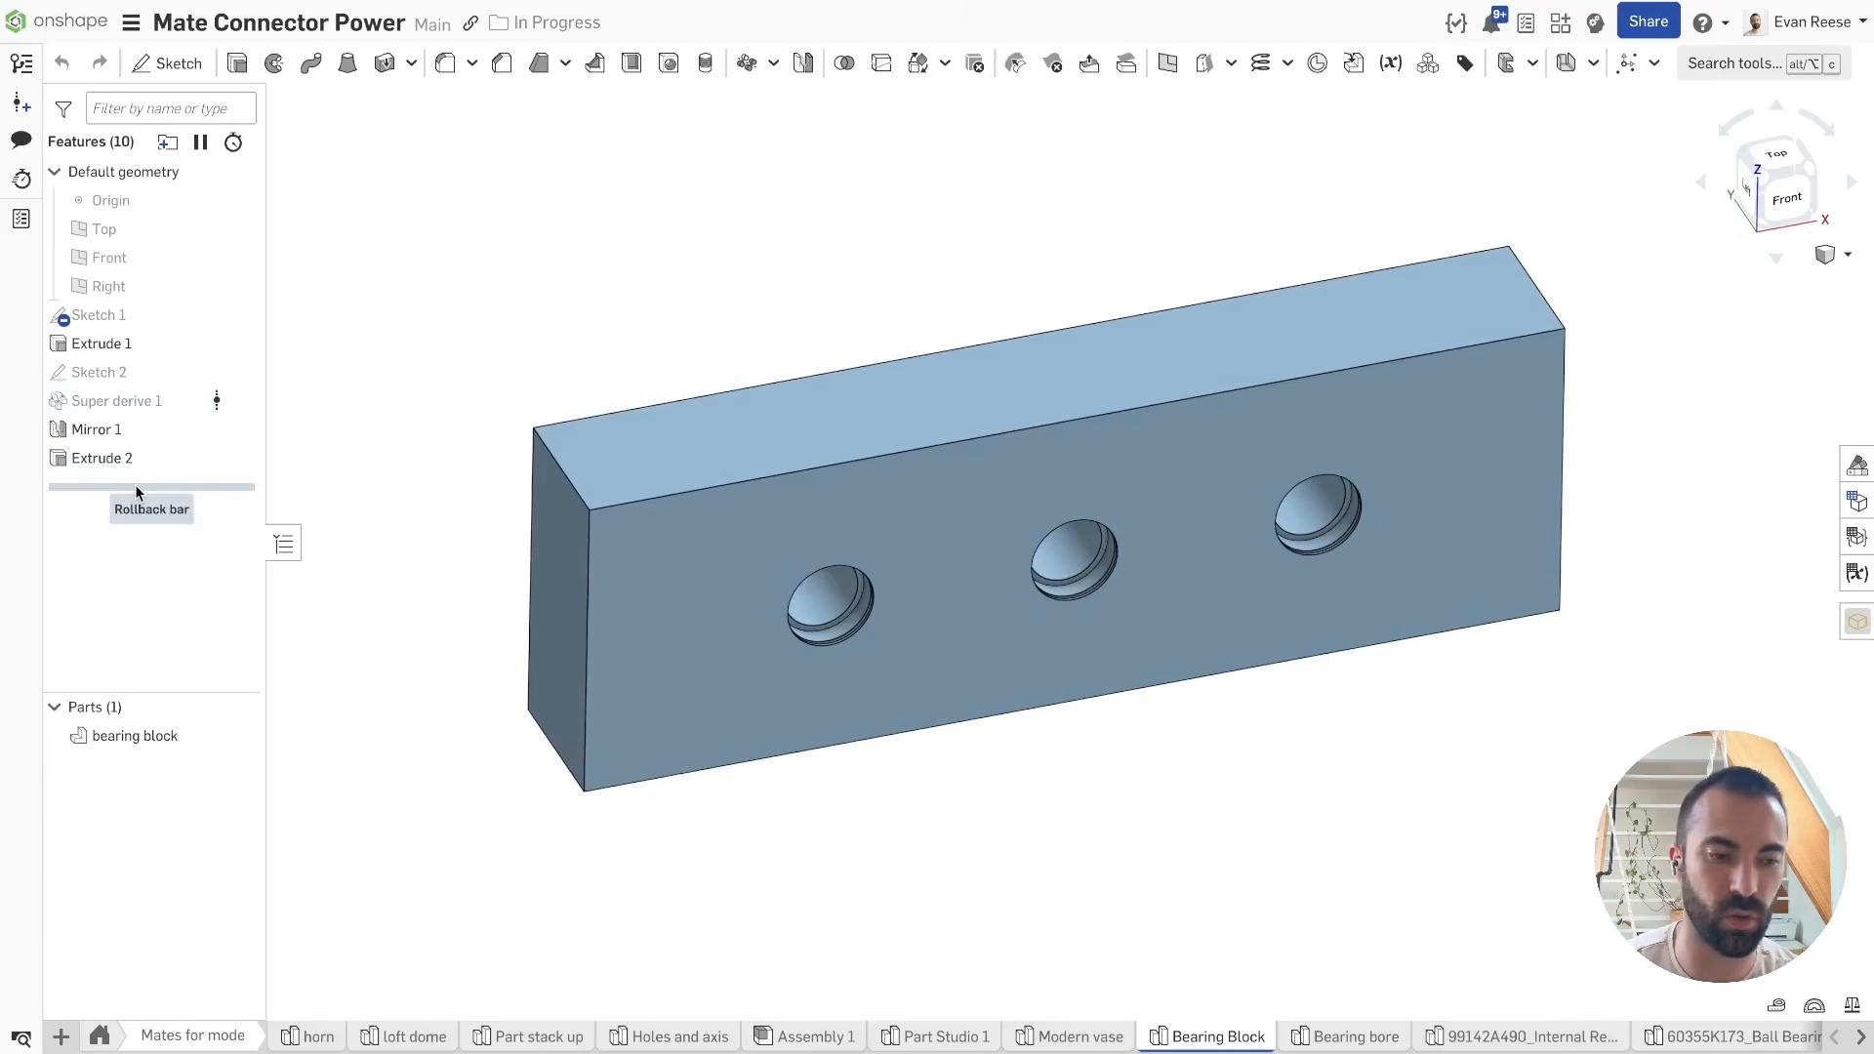
{"action": "left_click_drag", "start_coordinate": [135, 484], "coordinate": [139, 400]}
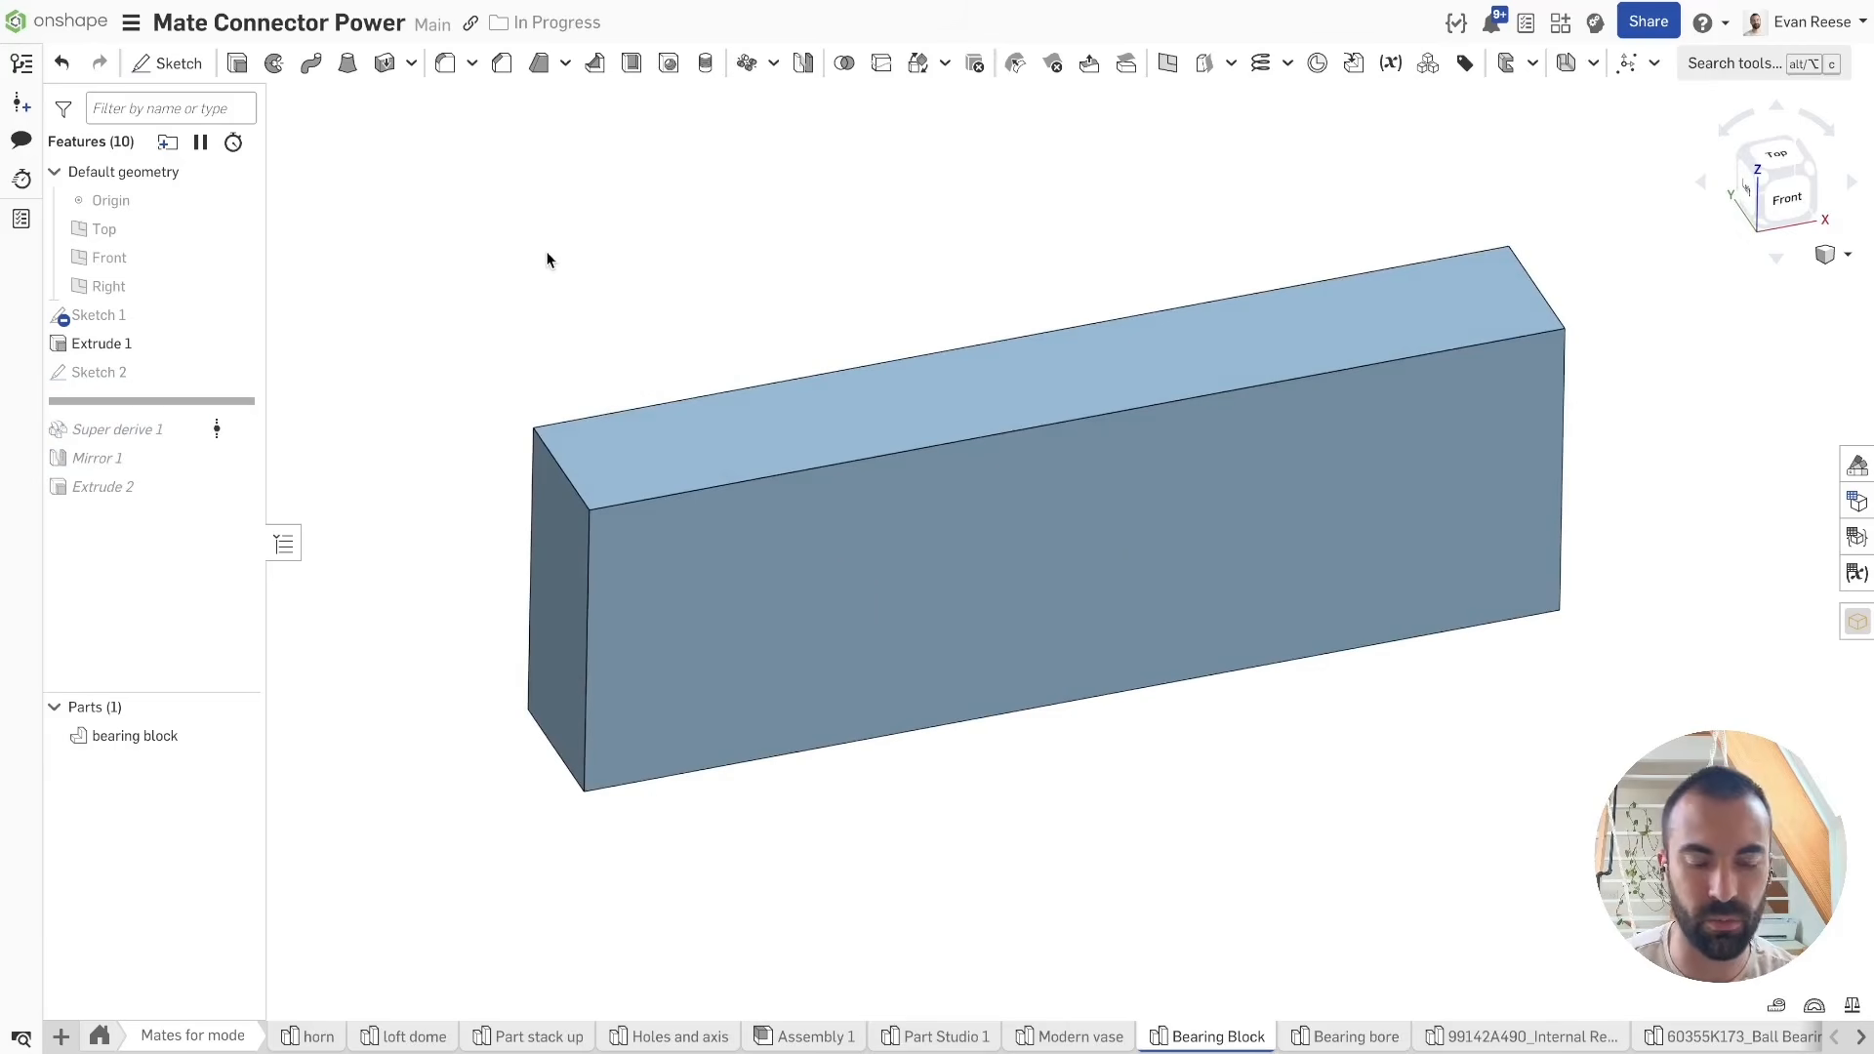
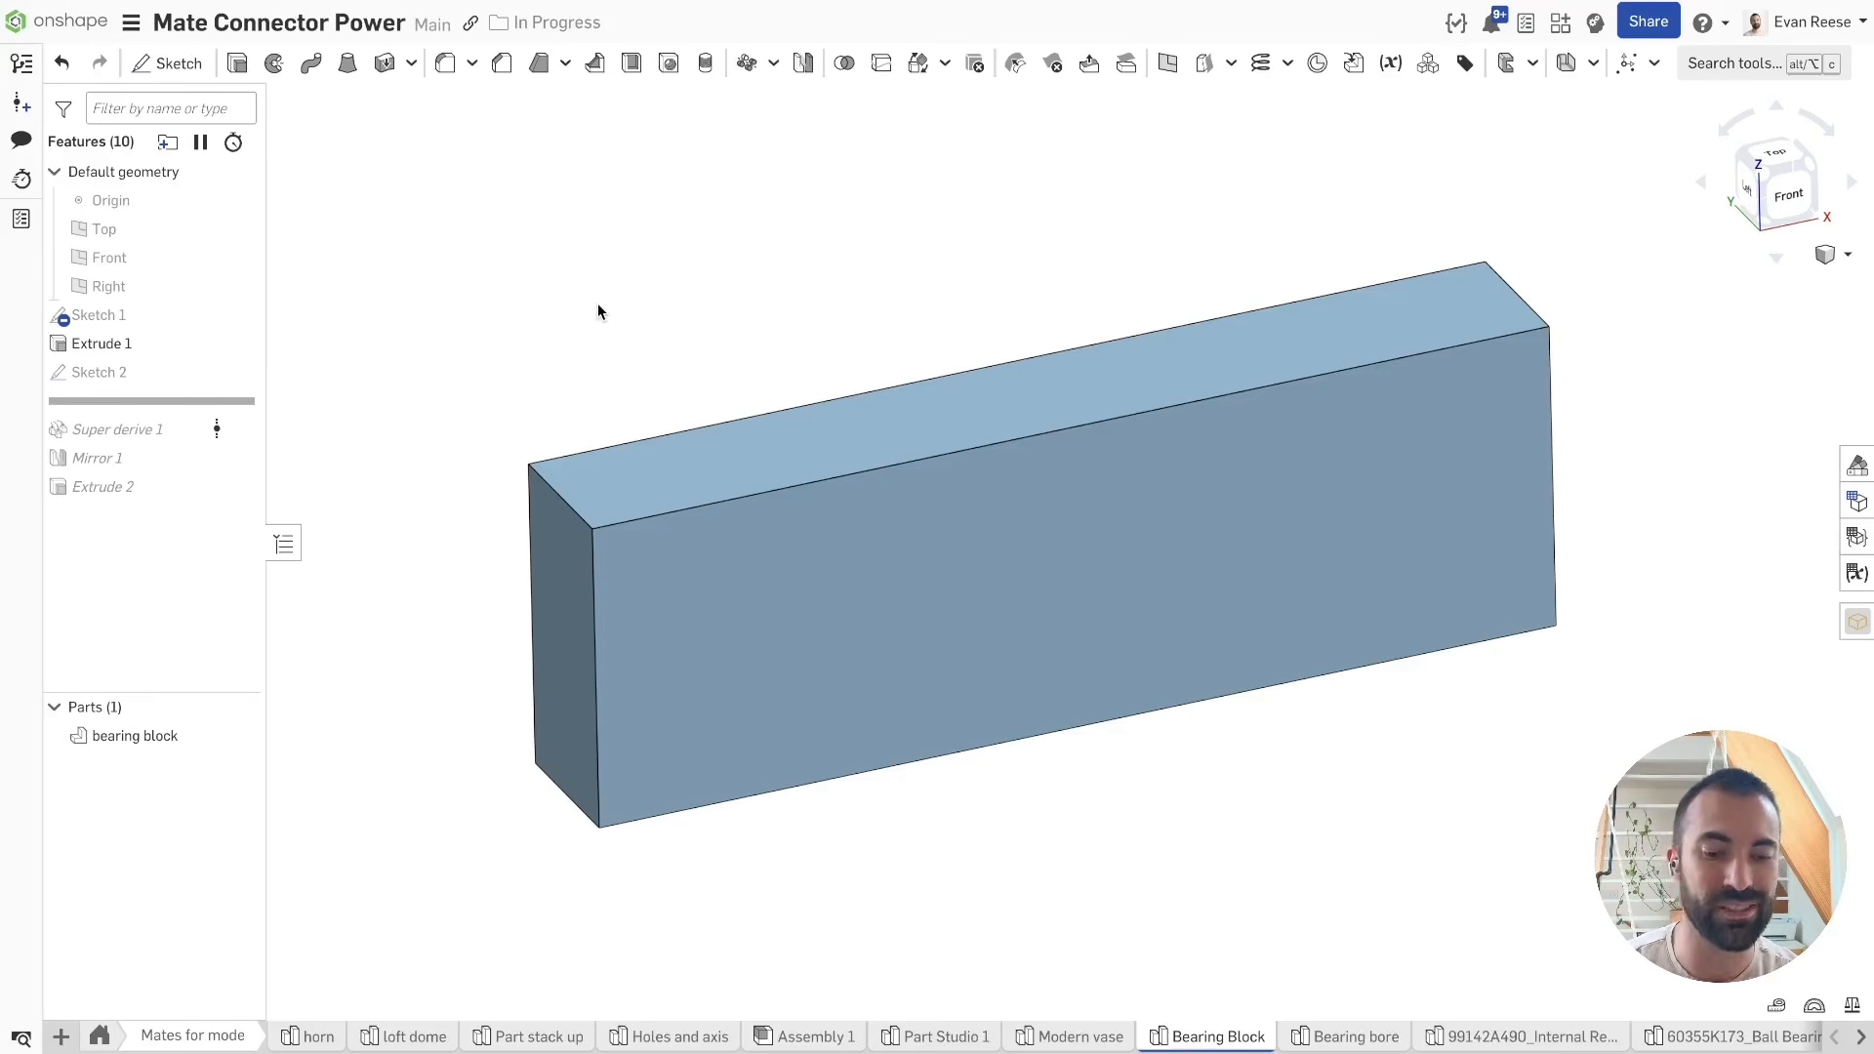
Step: Open the Bearing bore part studio and examine the stepped cutter body from the side and from above
{"action": "left_click", "coordinate": [1357, 1027]}
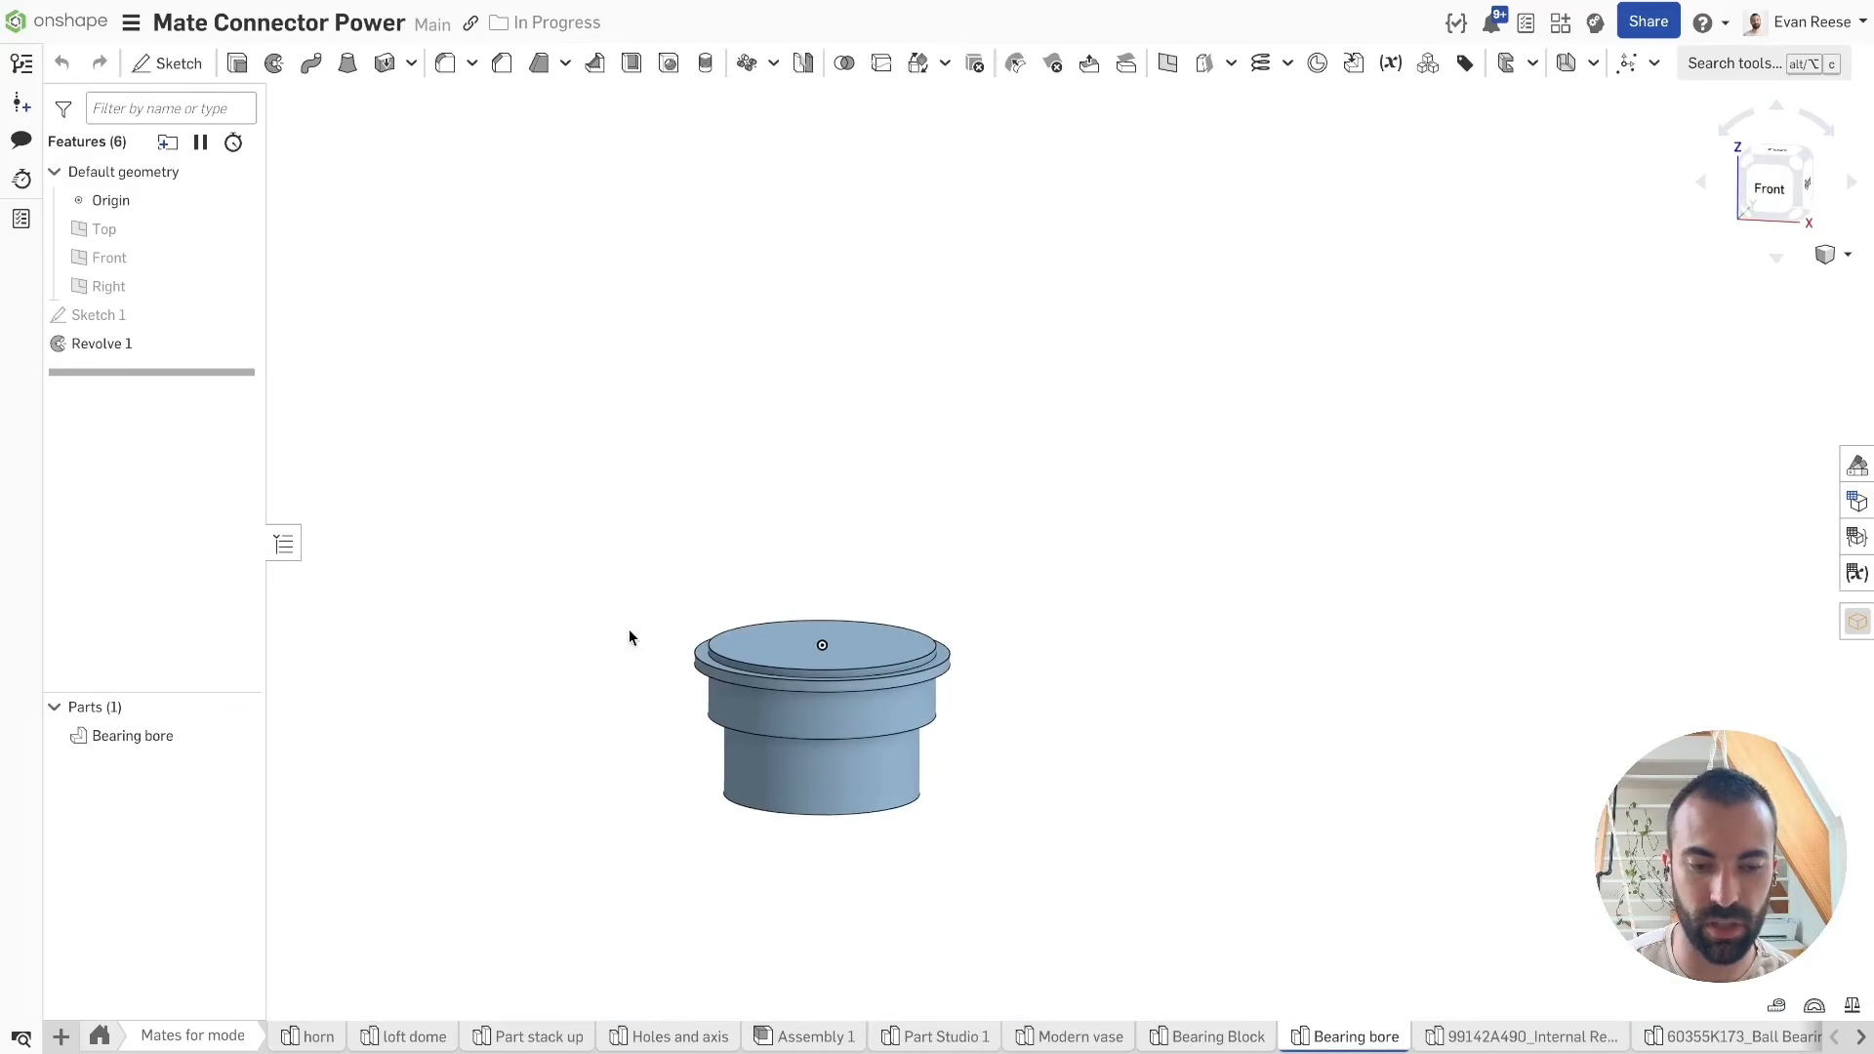
{"action": "scroll", "coordinate": [688, 682], "scroll_direction": "up", "scroll_amount": 5}
{"action": "left_click", "coordinate": [725, 651]}
{"action": "right_click_drag", "start_coordinate": [724, 651], "coordinate": [690, 575]}
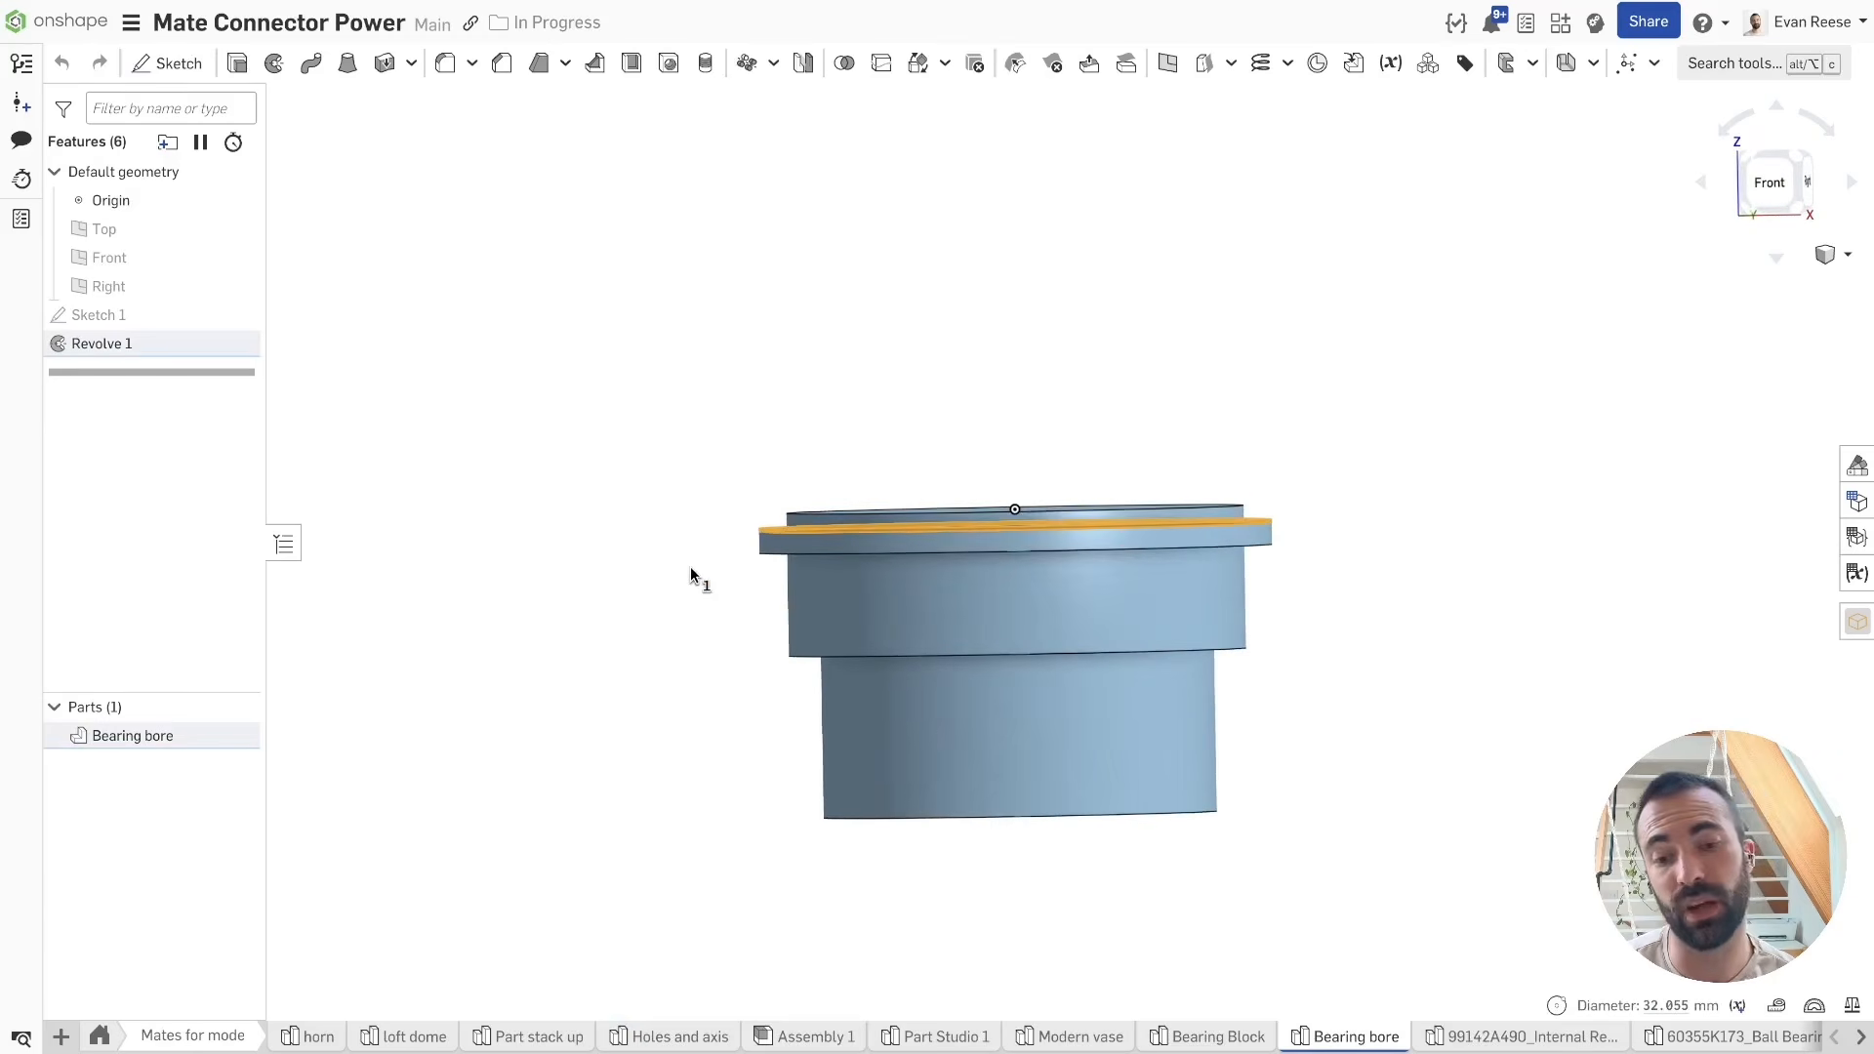
{"action": "left_click", "coordinate": [690, 568]}
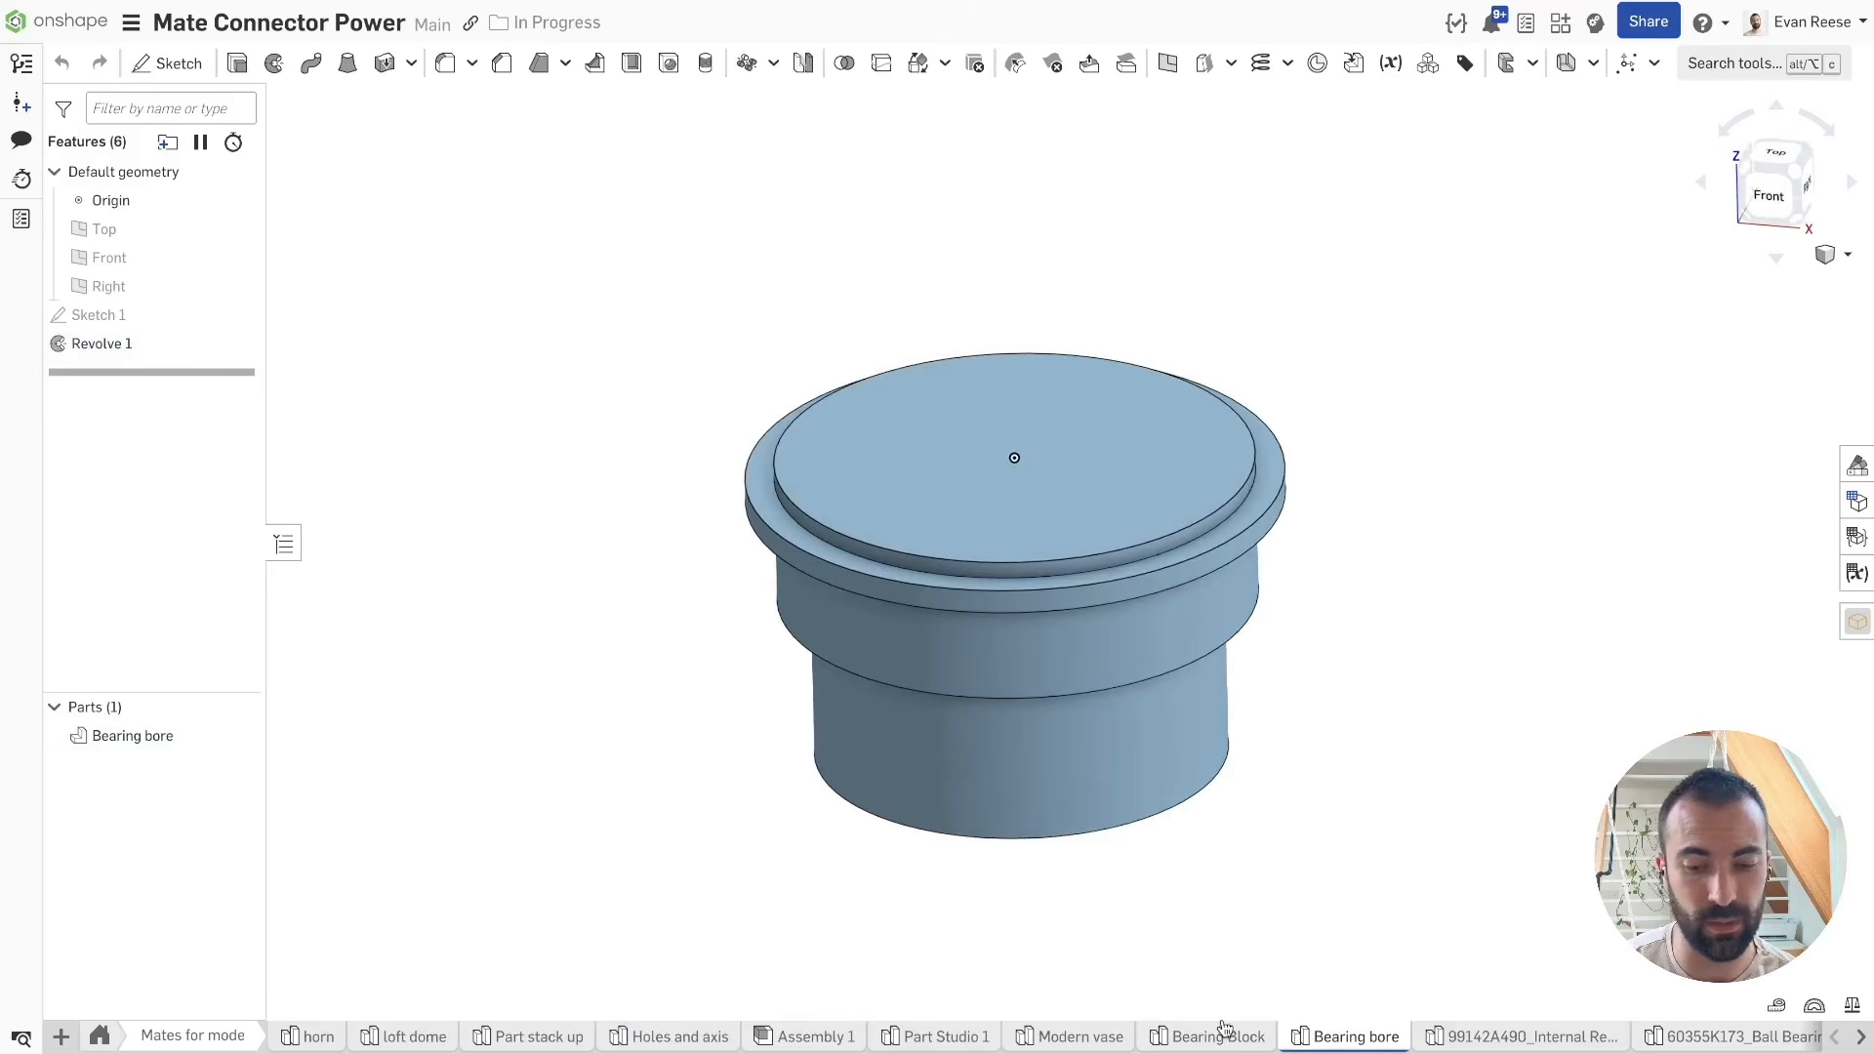
Step: Return to the Bearing Block, show Sketch 2 and delete the rolled-back Super derive 1, Mirror 1 and Extrude 2 features
{"action": "left_click", "coordinate": [1223, 1030]}
{"action": "left_click", "coordinate": [159, 374]}
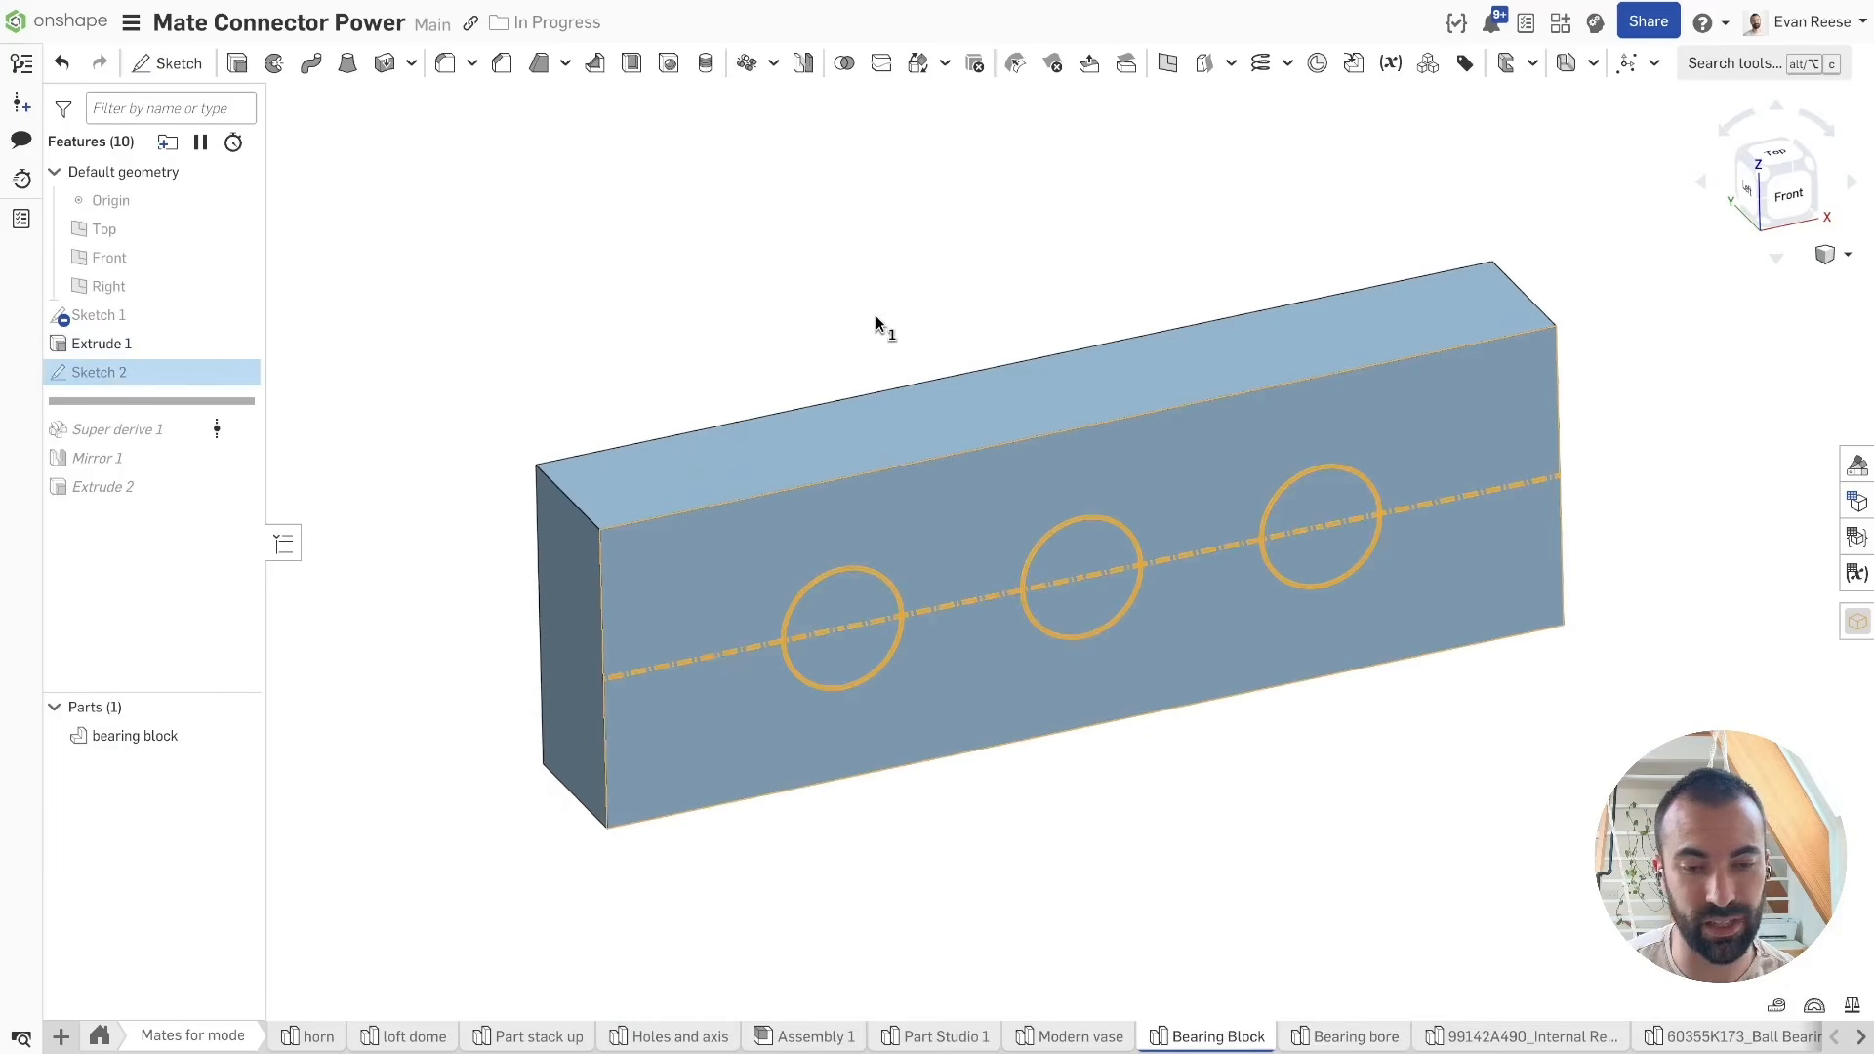
{"action": "left_click", "coordinate": [246, 373]}
{"action": "right_click_drag", "start_coordinate": [859, 296], "coordinate": [859, 295]}
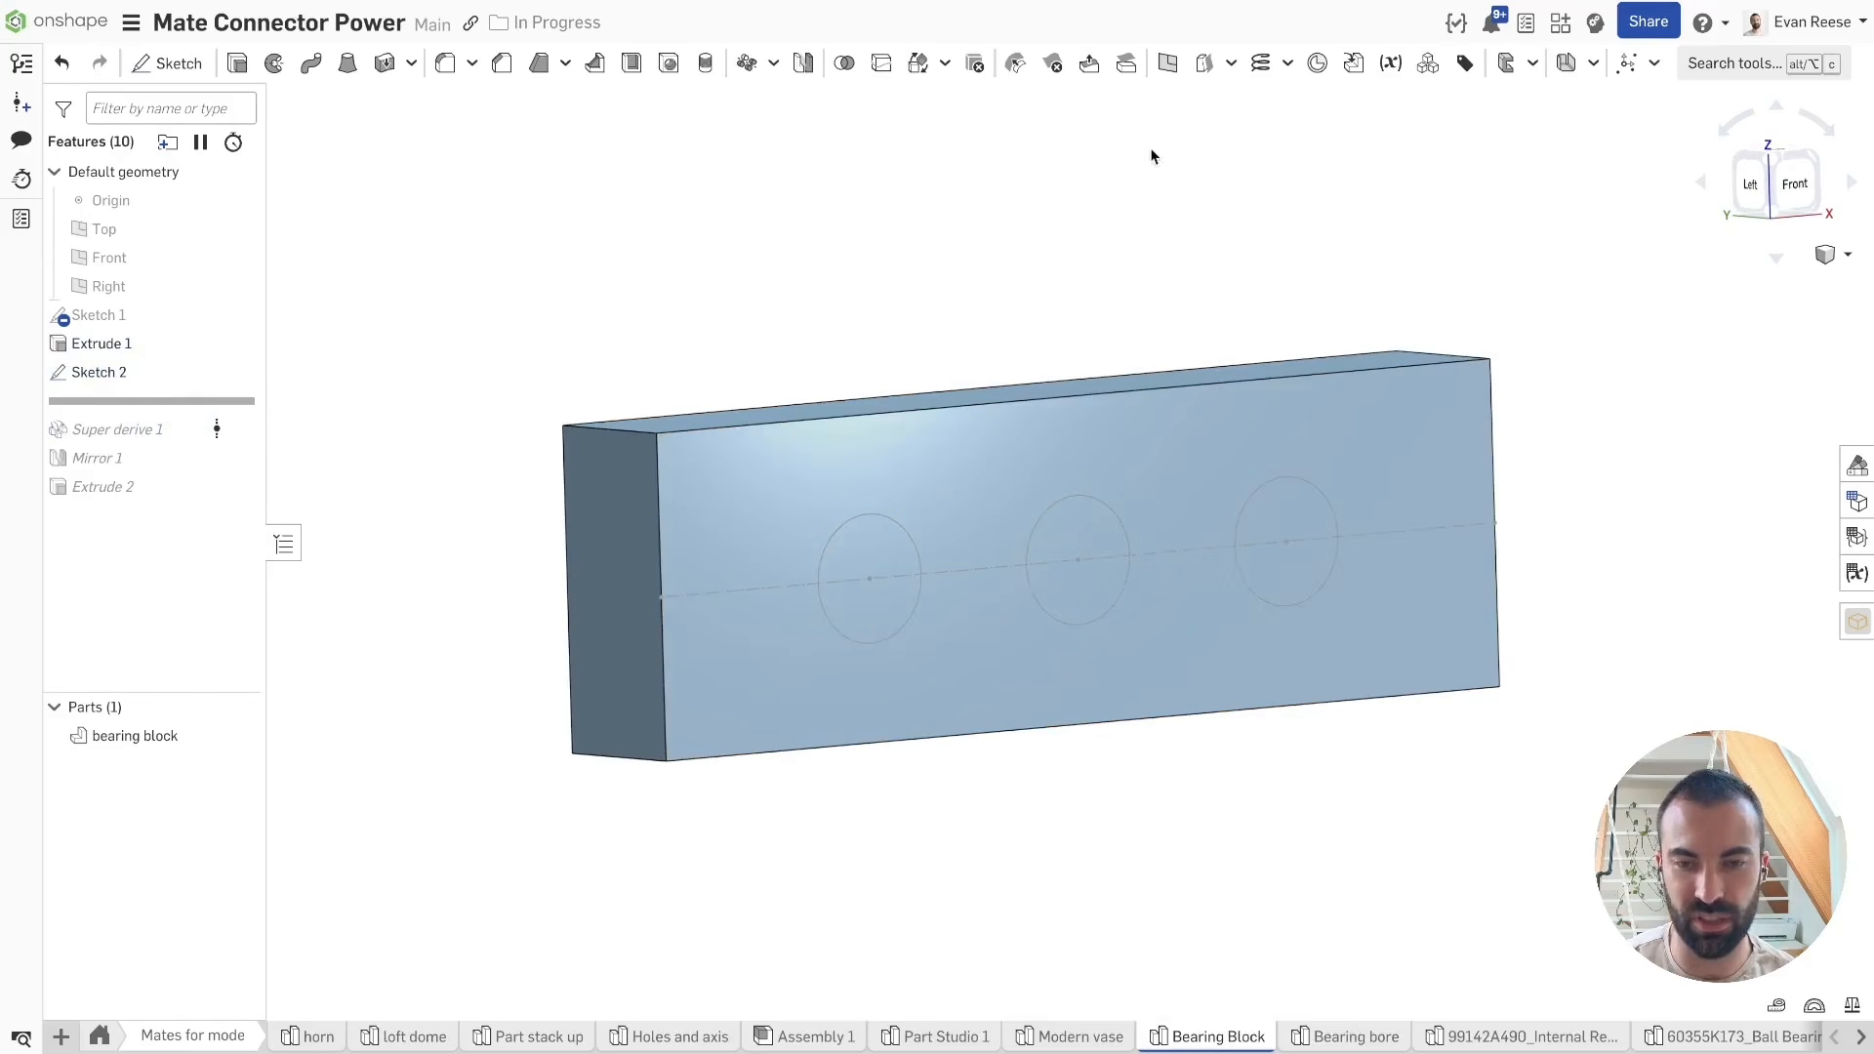
{"action": "scroll", "coordinate": [916, 261], "scroll_direction": "up", "scroll_amount": 1}
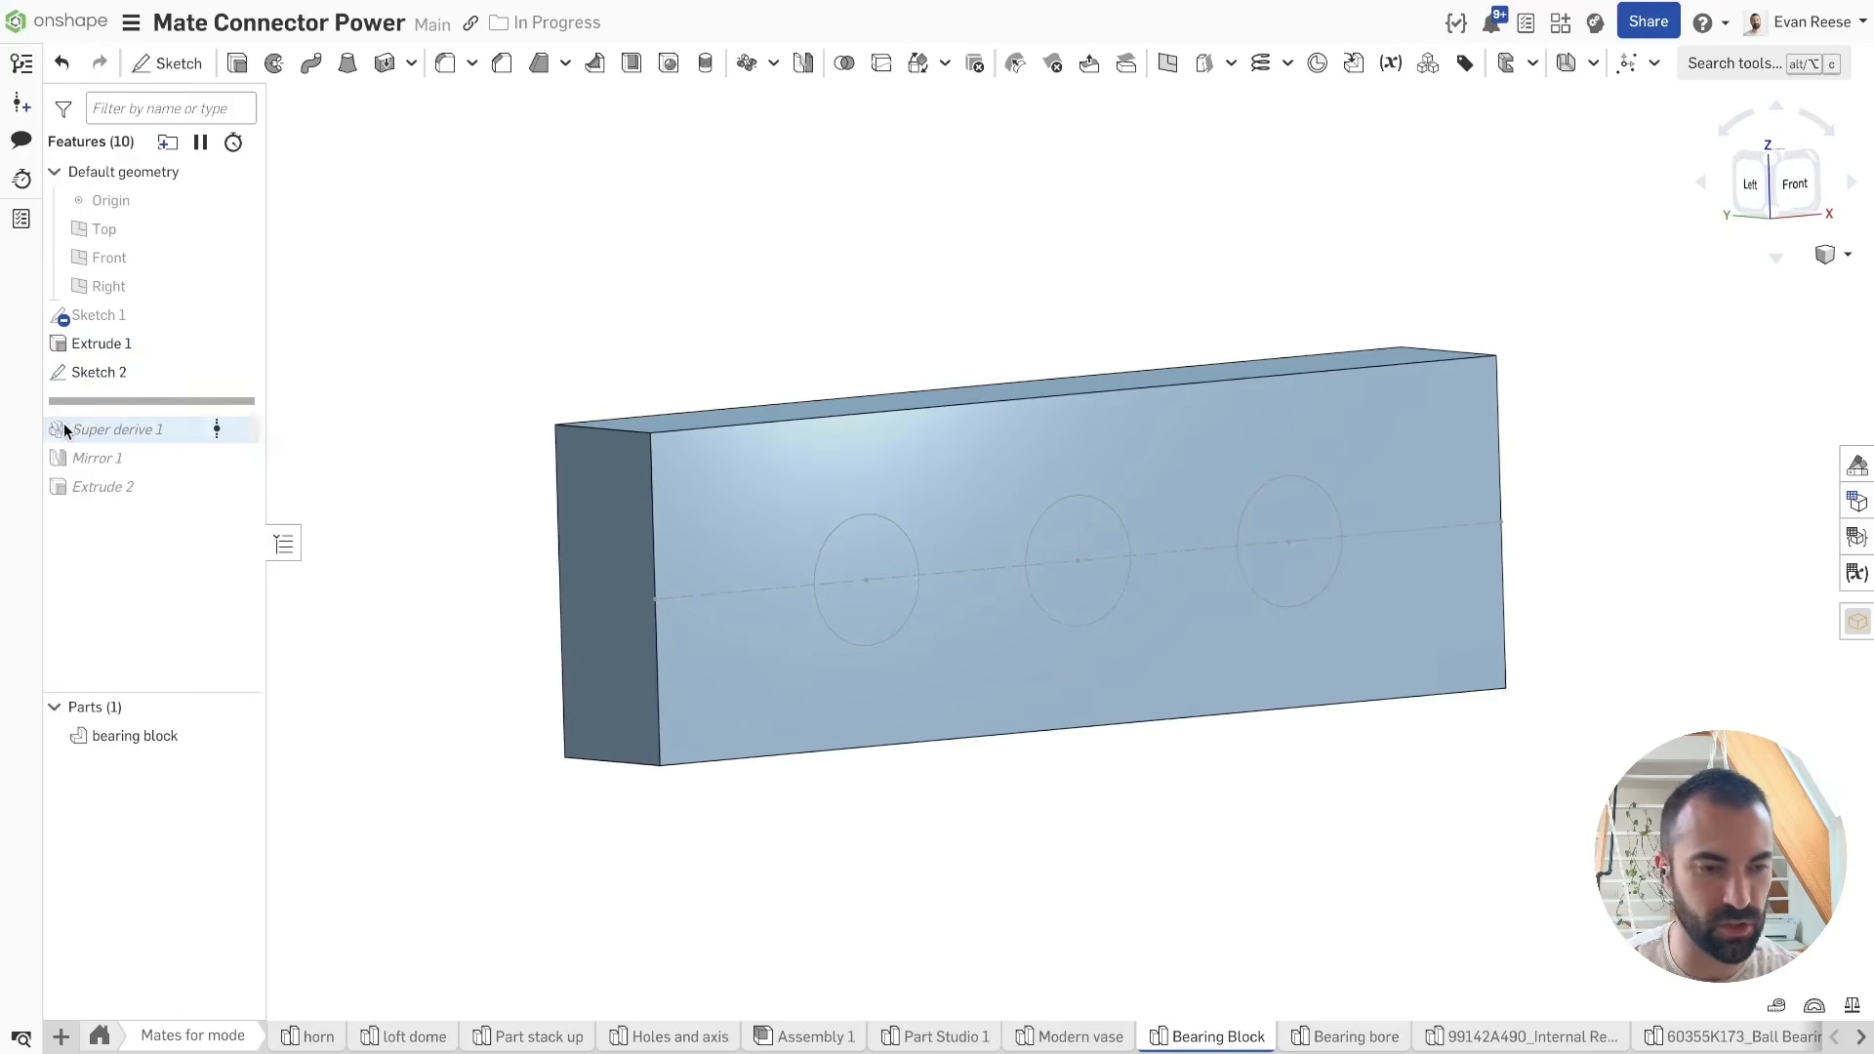
{"action": "left_click_drag", "start_coordinate": [65, 430], "coordinate": [102, 486]}
{"action": "key", "text": "Delete"}
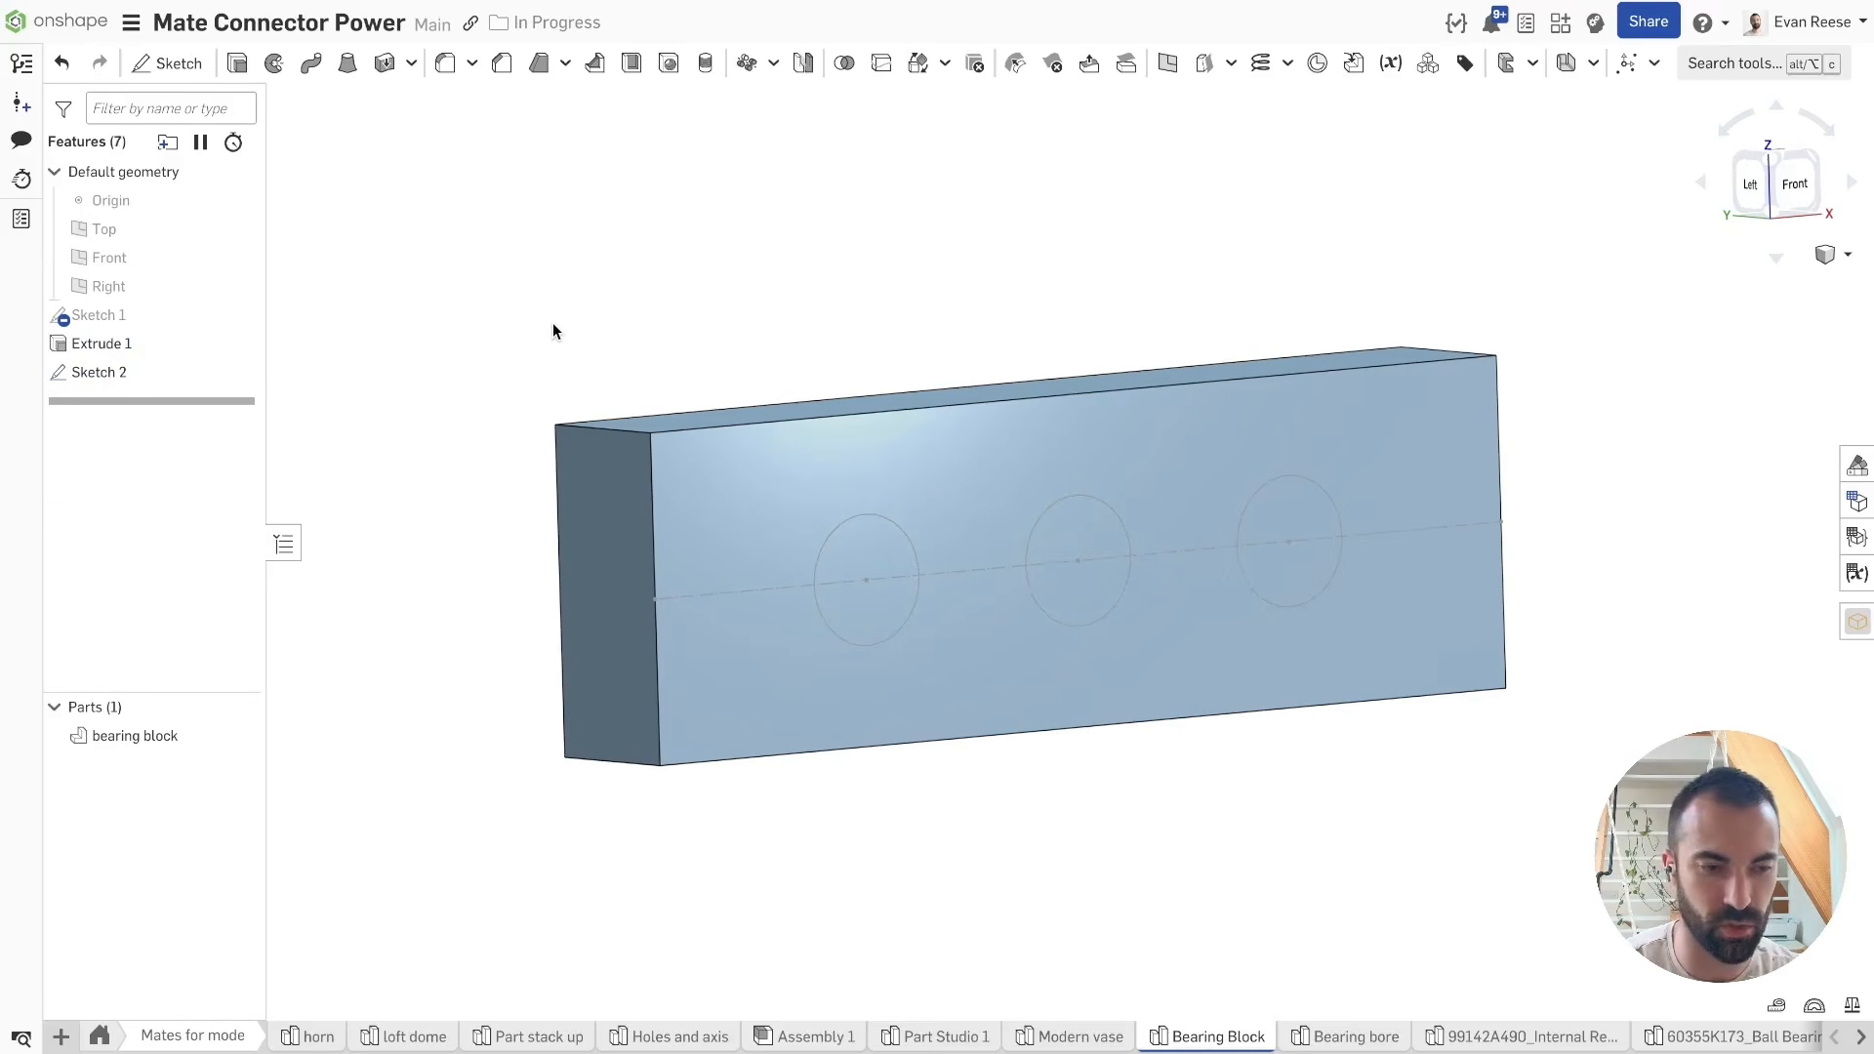
Step: Start a Super derive feature and choose the Bearing bore part from the Bearing bore part studio as its source
{"action": "key", "text": "alt+c"}
{"action": "type", "text": "super"}
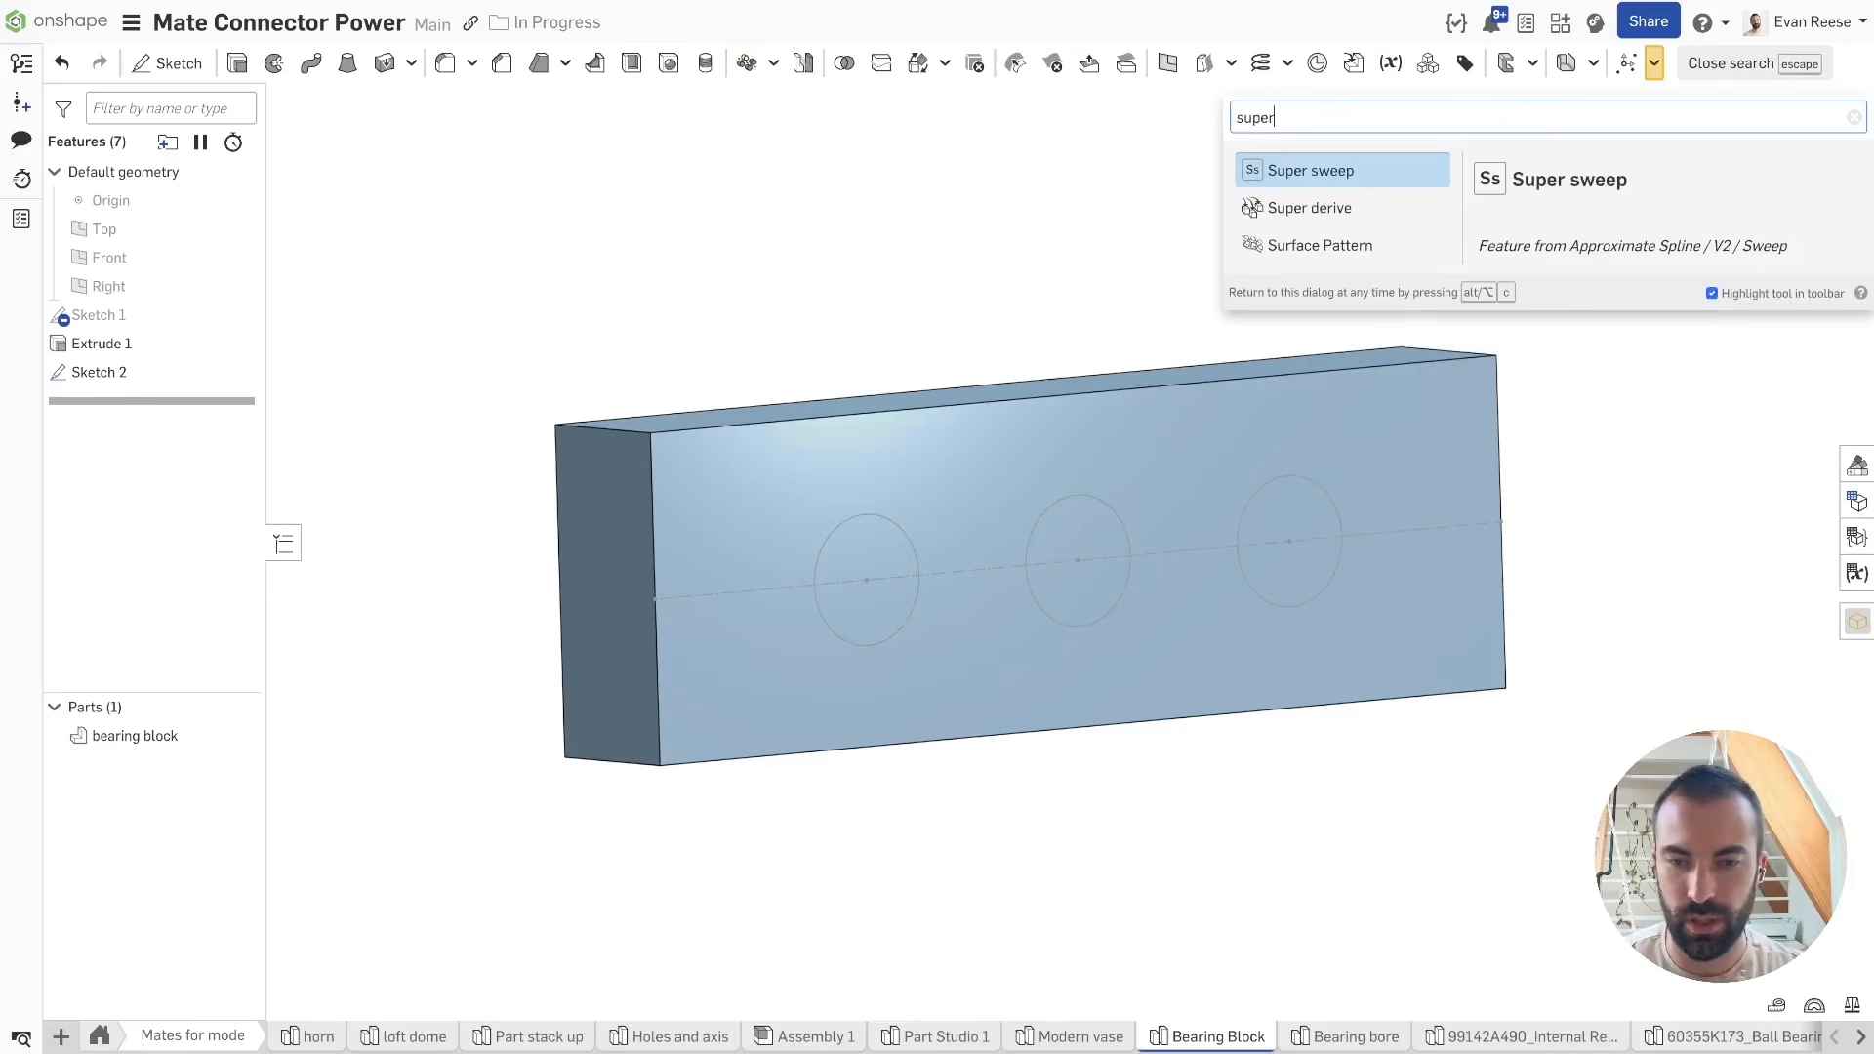
{"action": "key", "text": "Down"}
{"action": "key", "text": "Return"}
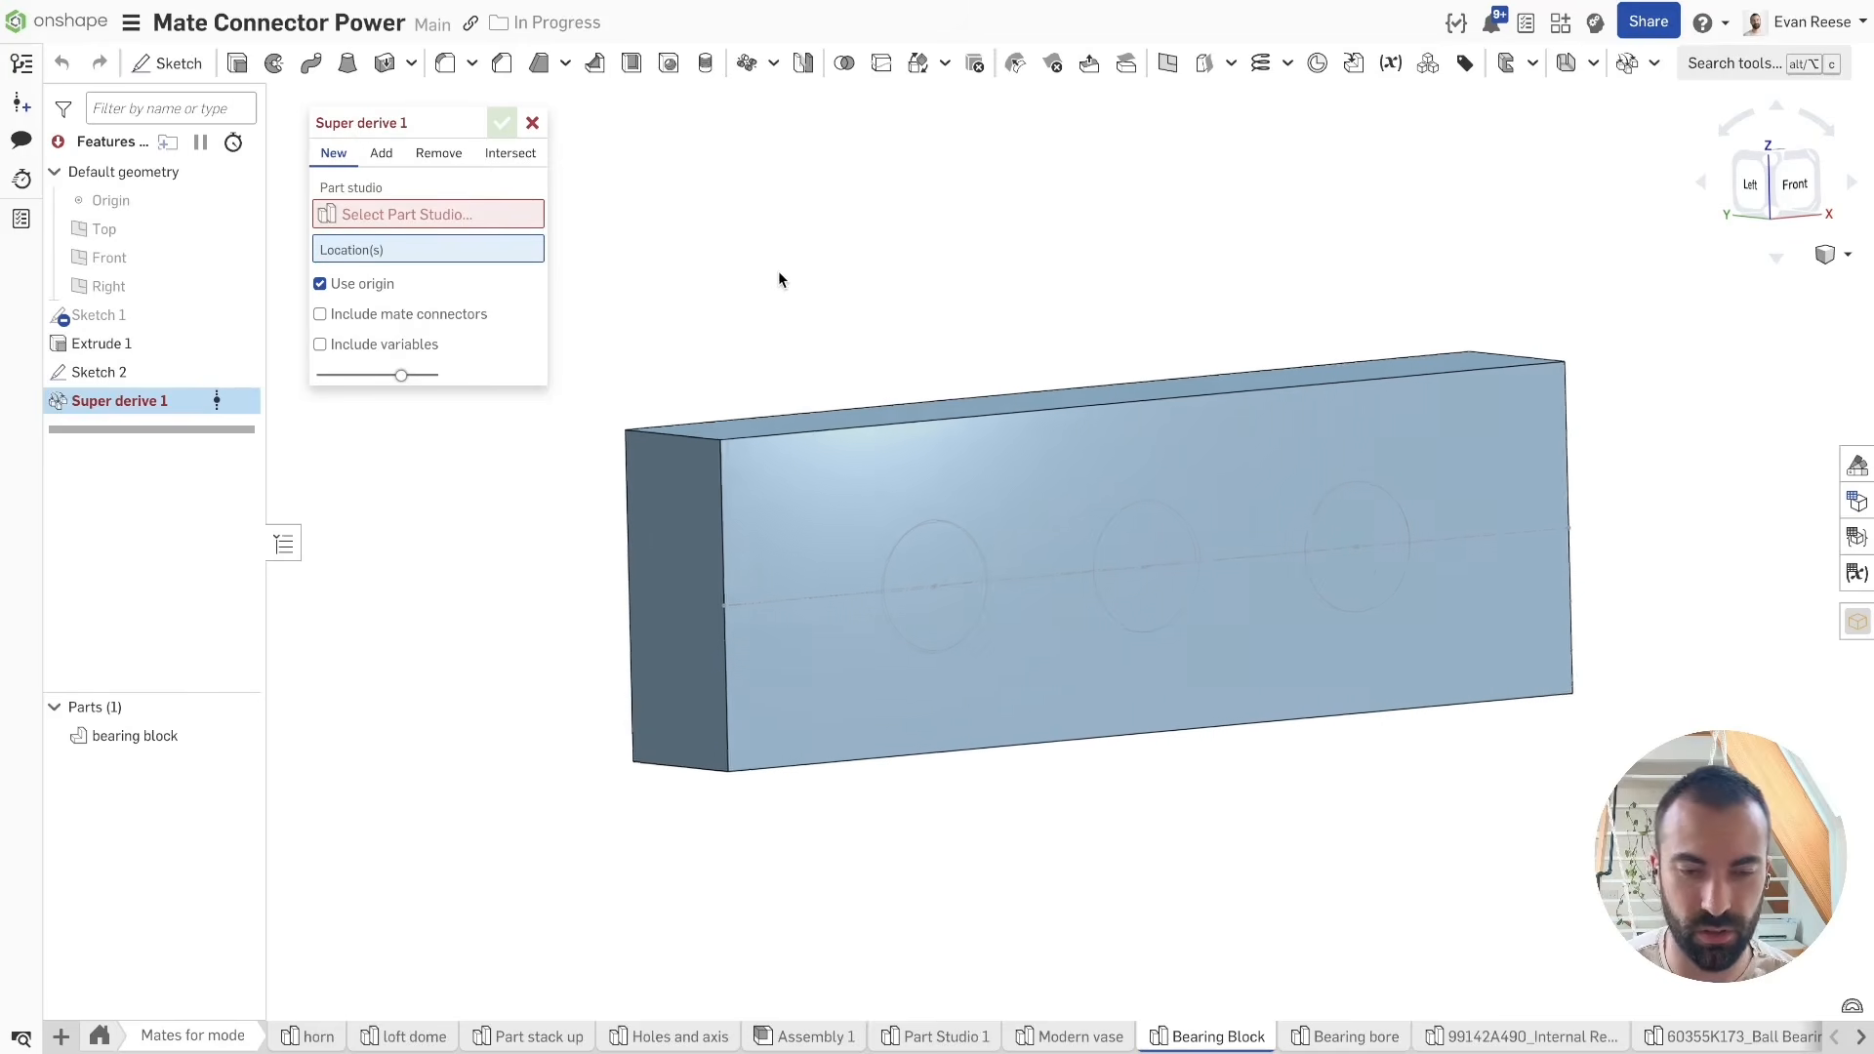
{"action": "left_click", "coordinate": [407, 223]}
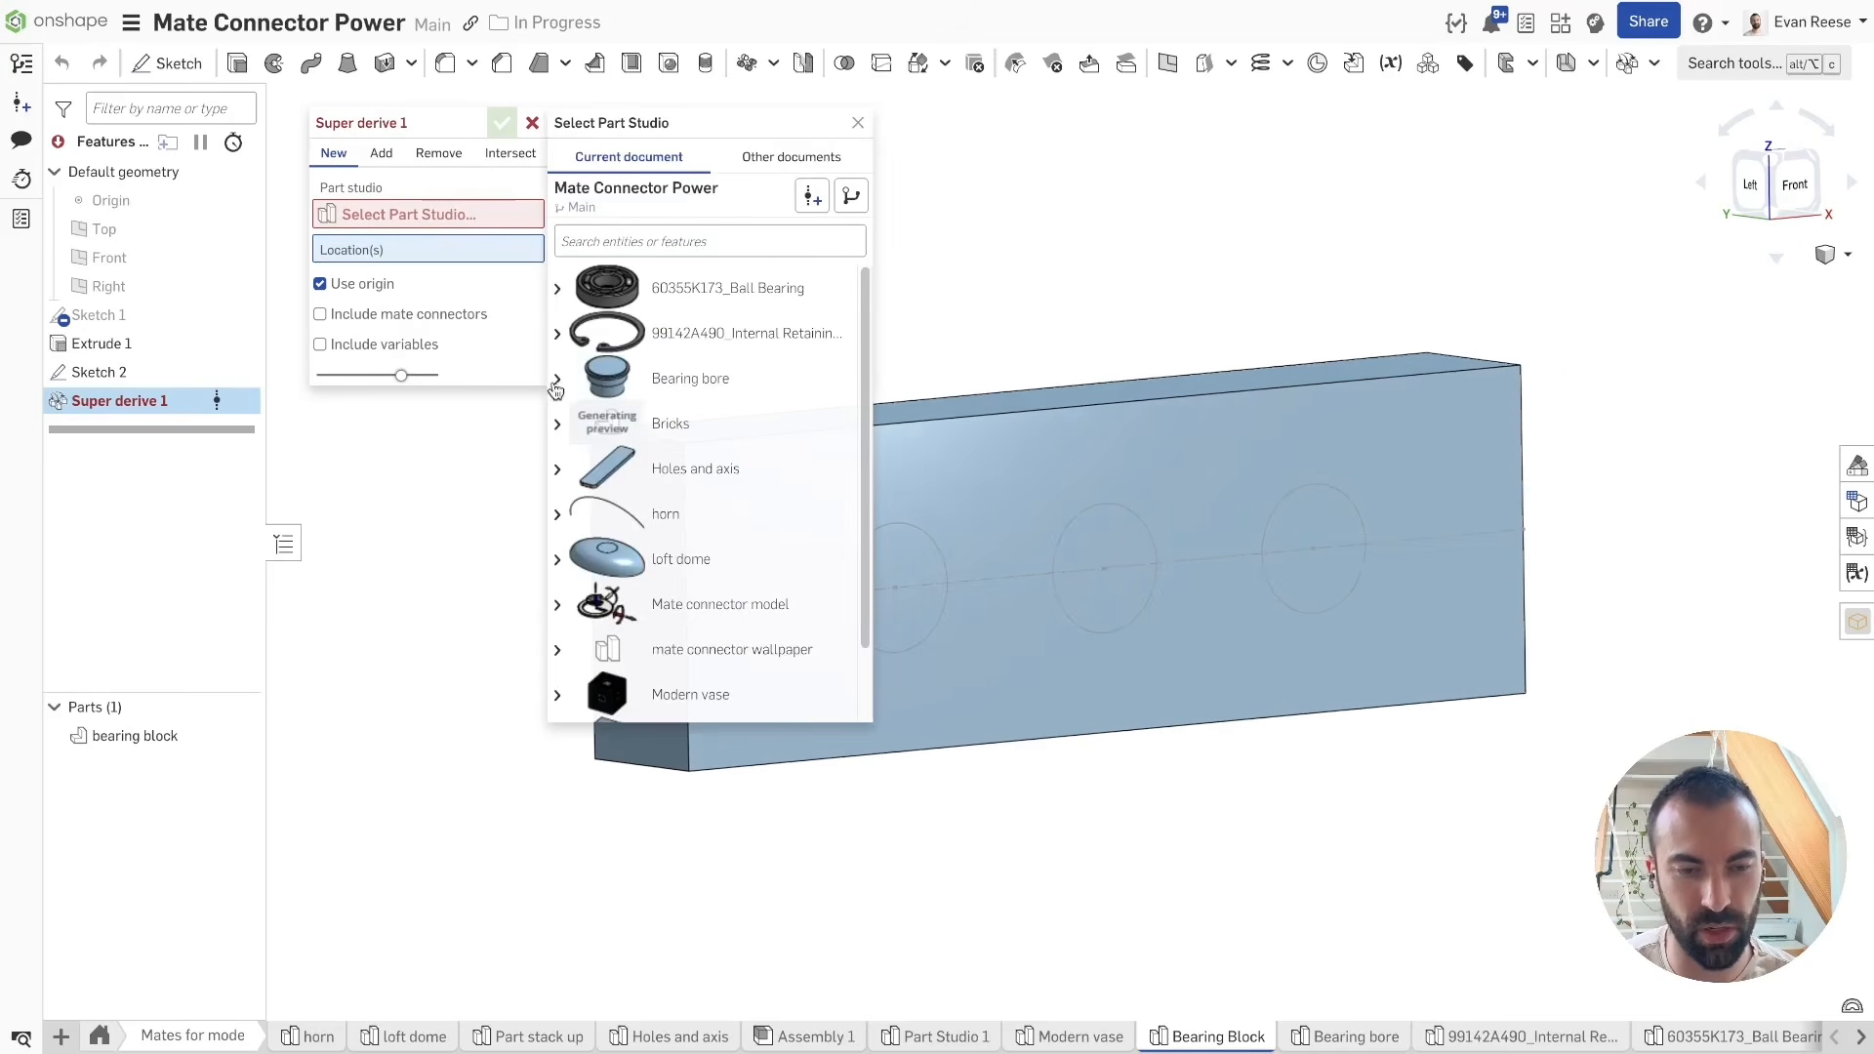
{"action": "left_click", "coordinate": [557, 379]}
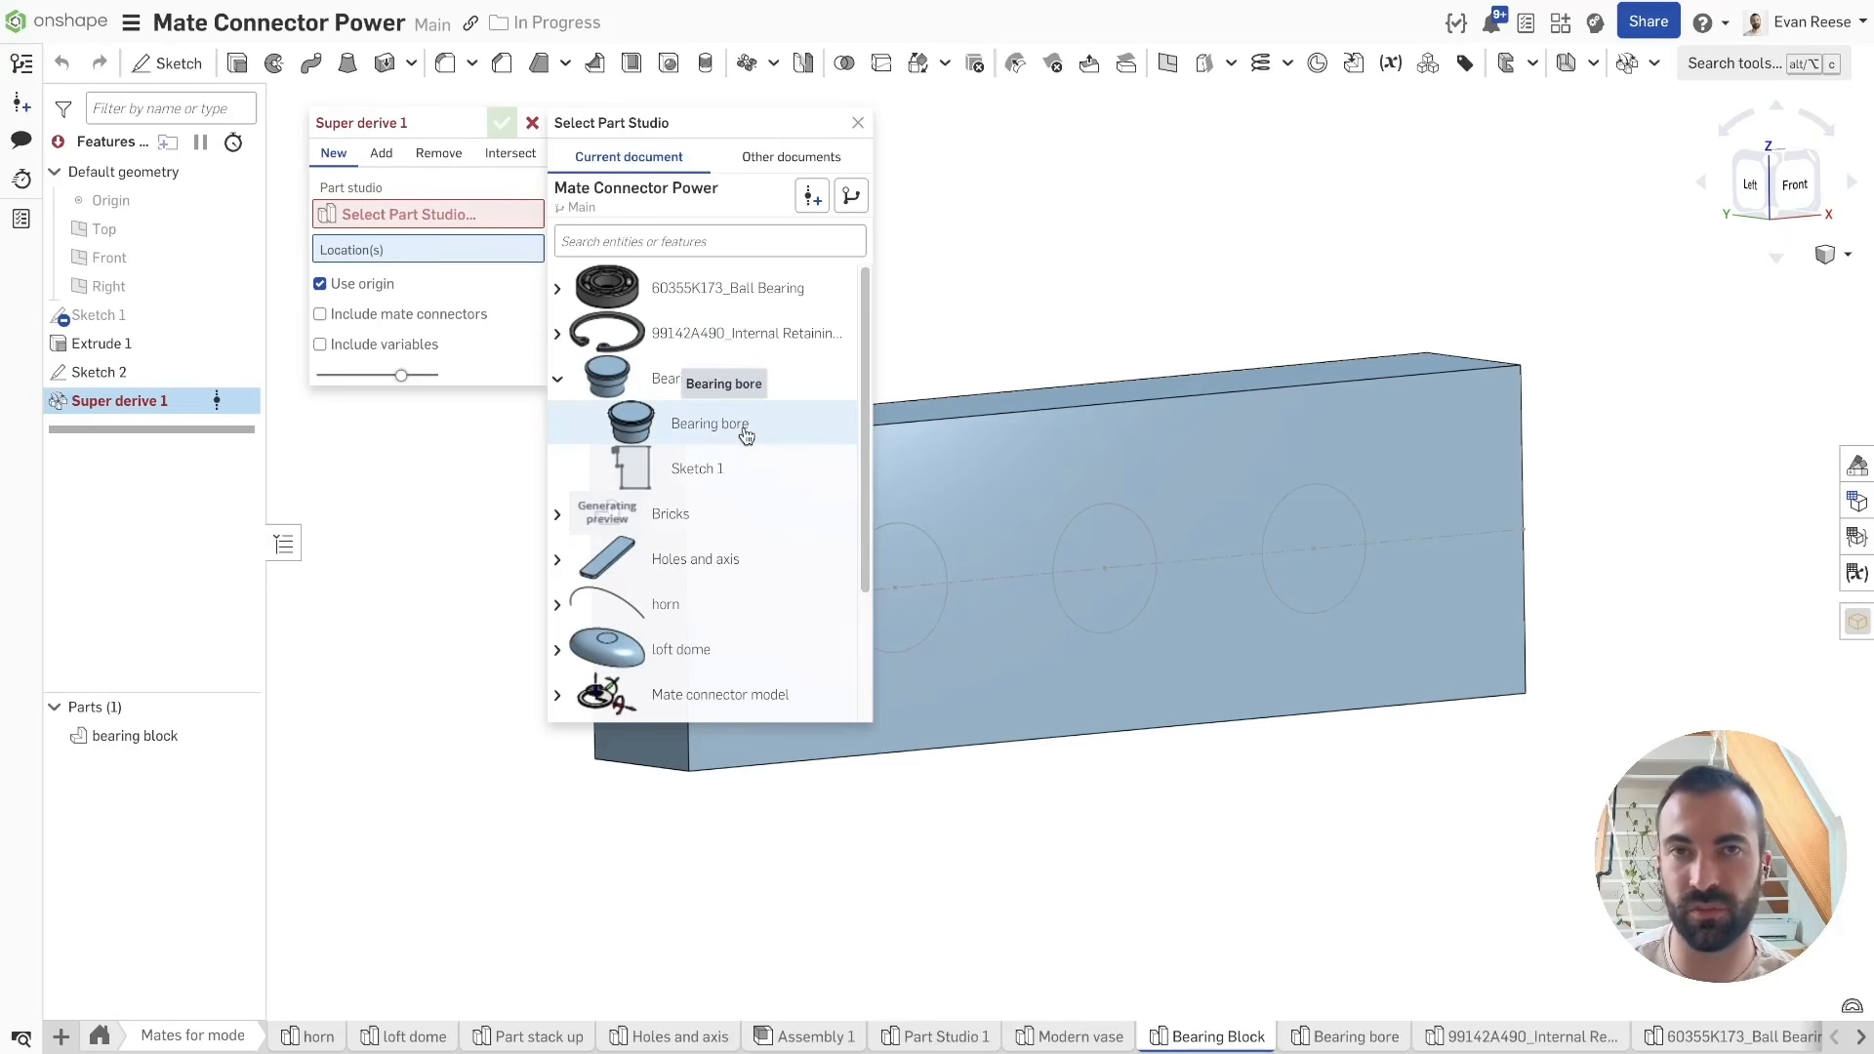
{"action": "left_click", "coordinate": [747, 430]}
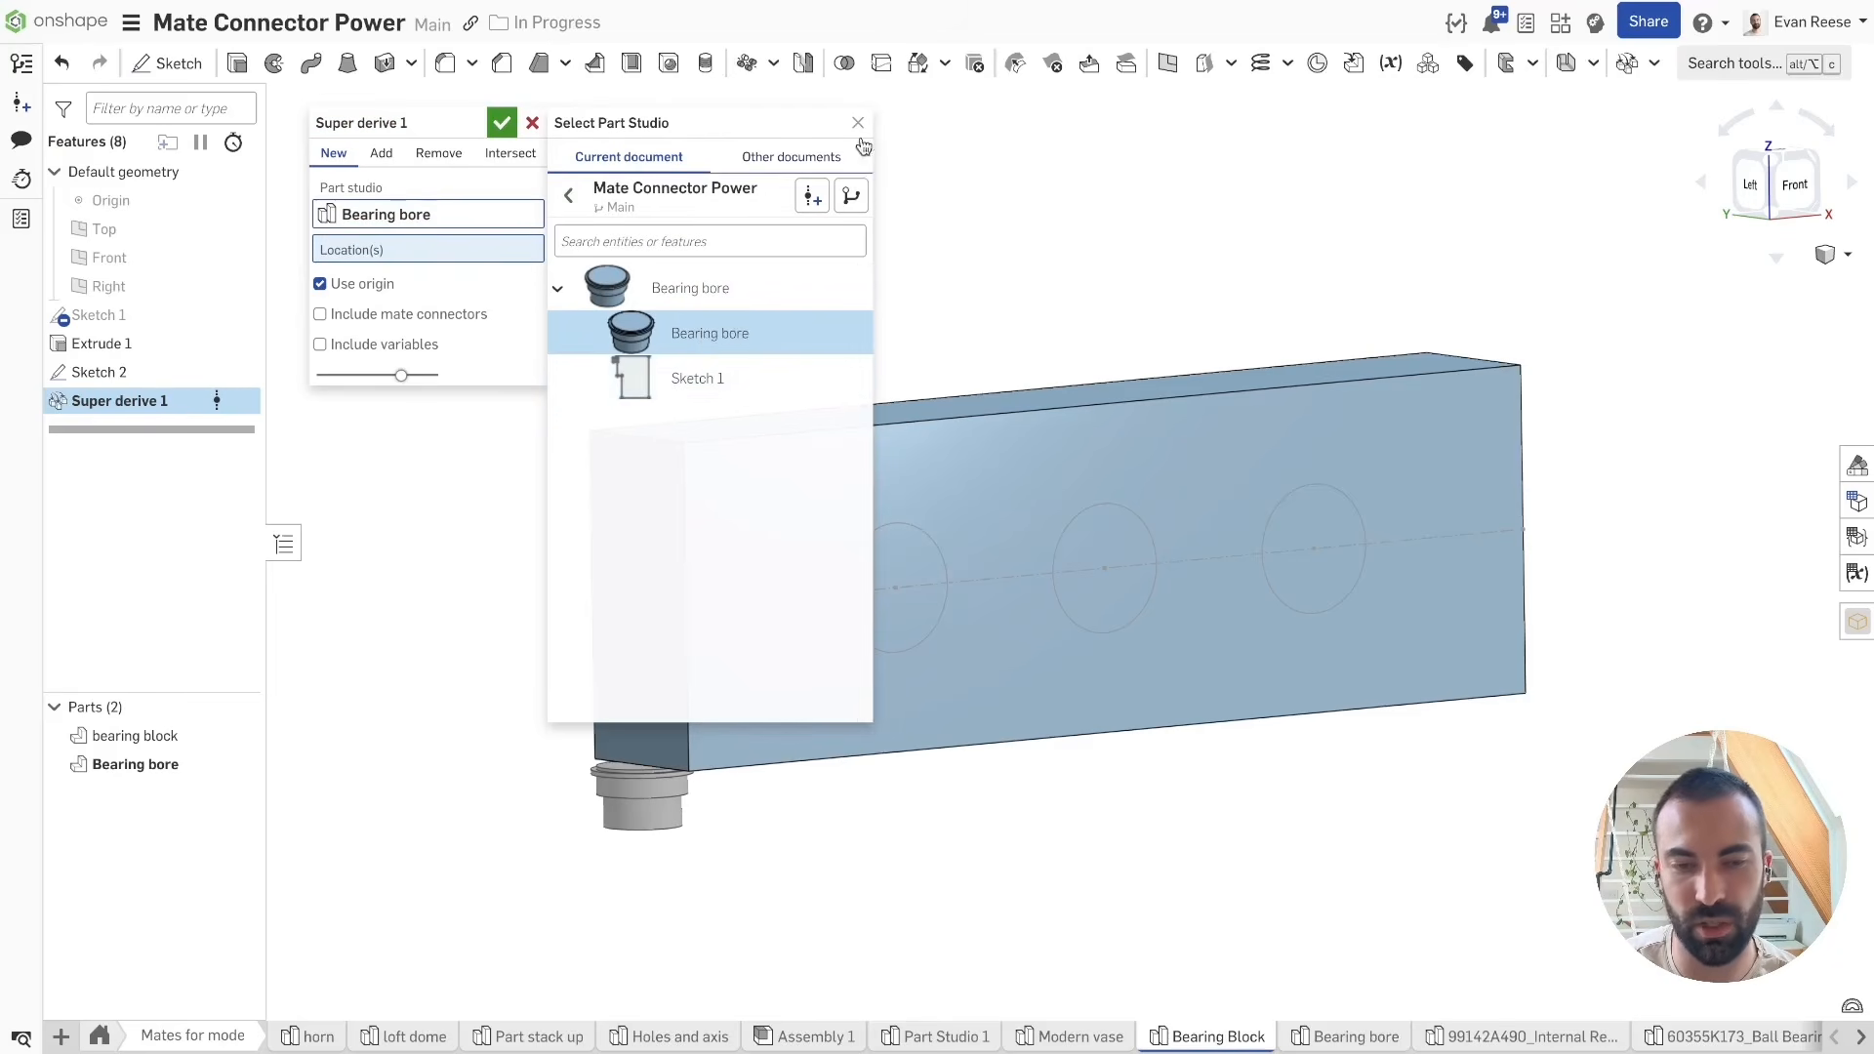
{"action": "left_click", "coordinate": [858, 122]}
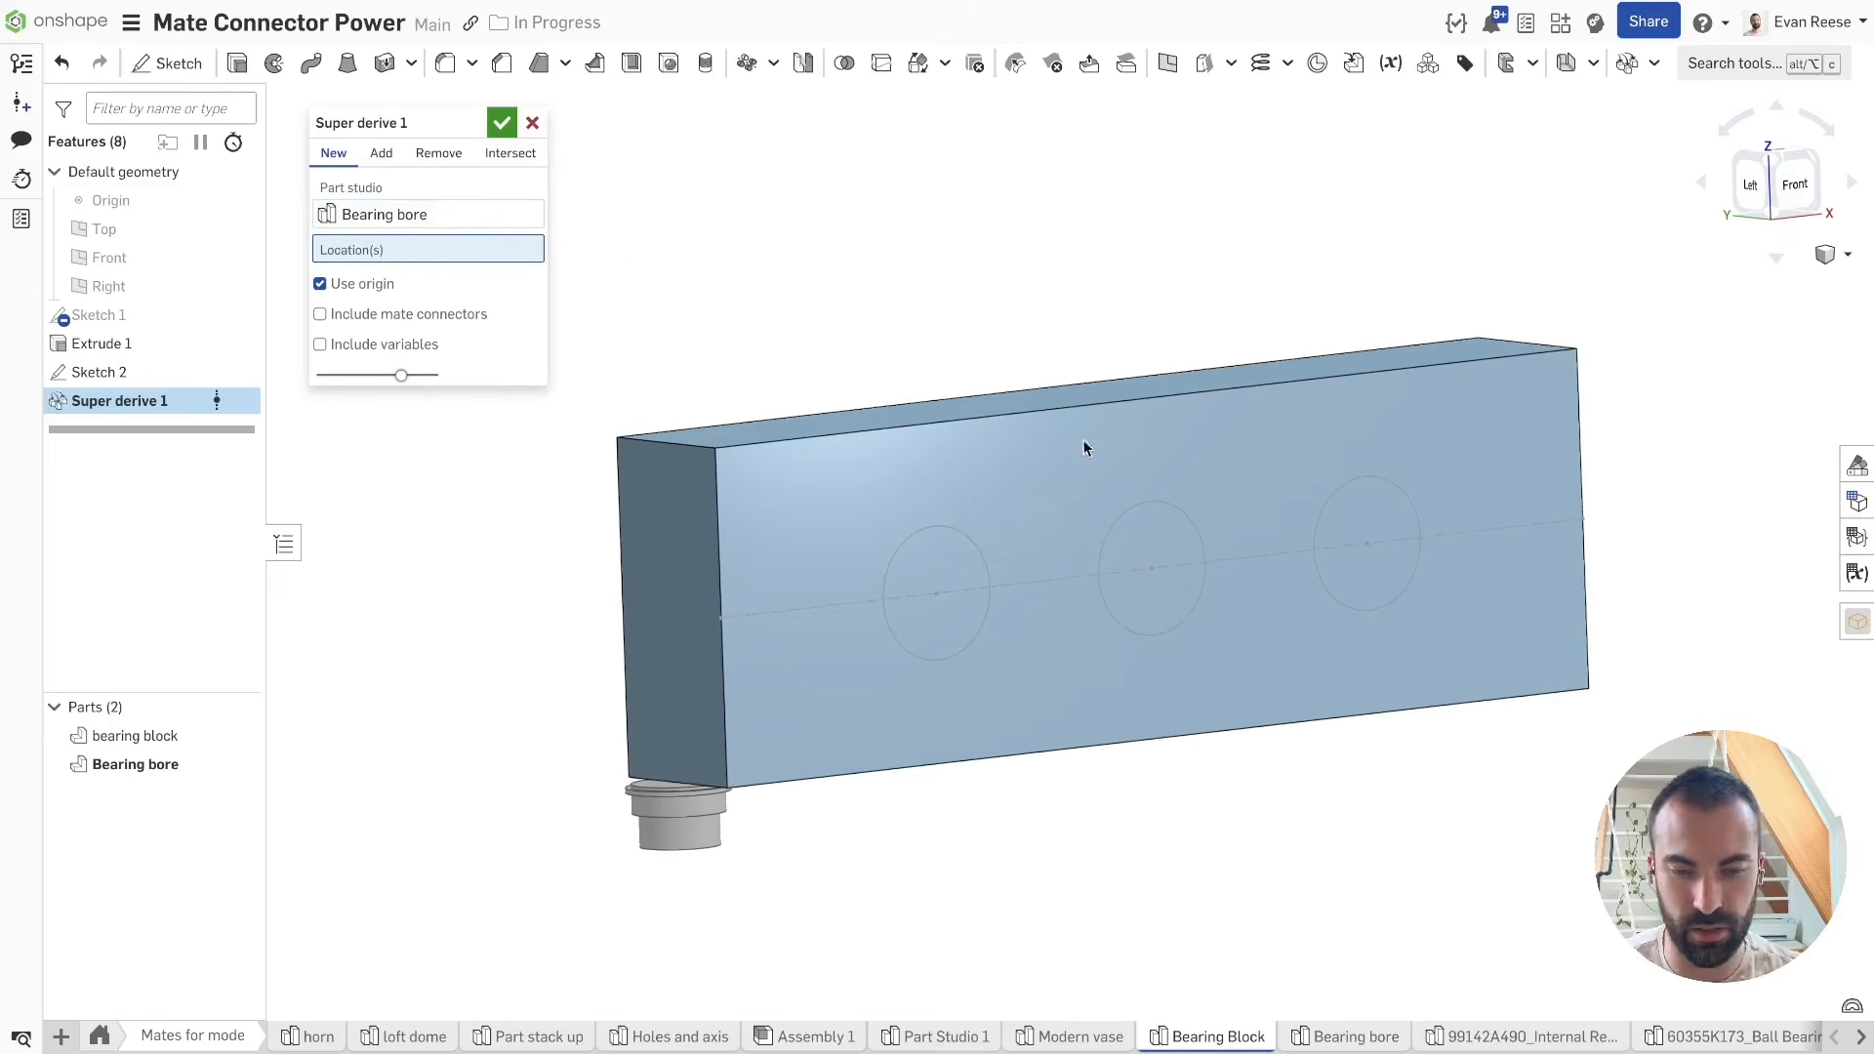
Step: Locate the derived Bearing bore at the centres of Sketch 2's three circles and remove it from the bearing block
{"action": "left_click", "coordinate": [964, 543]}
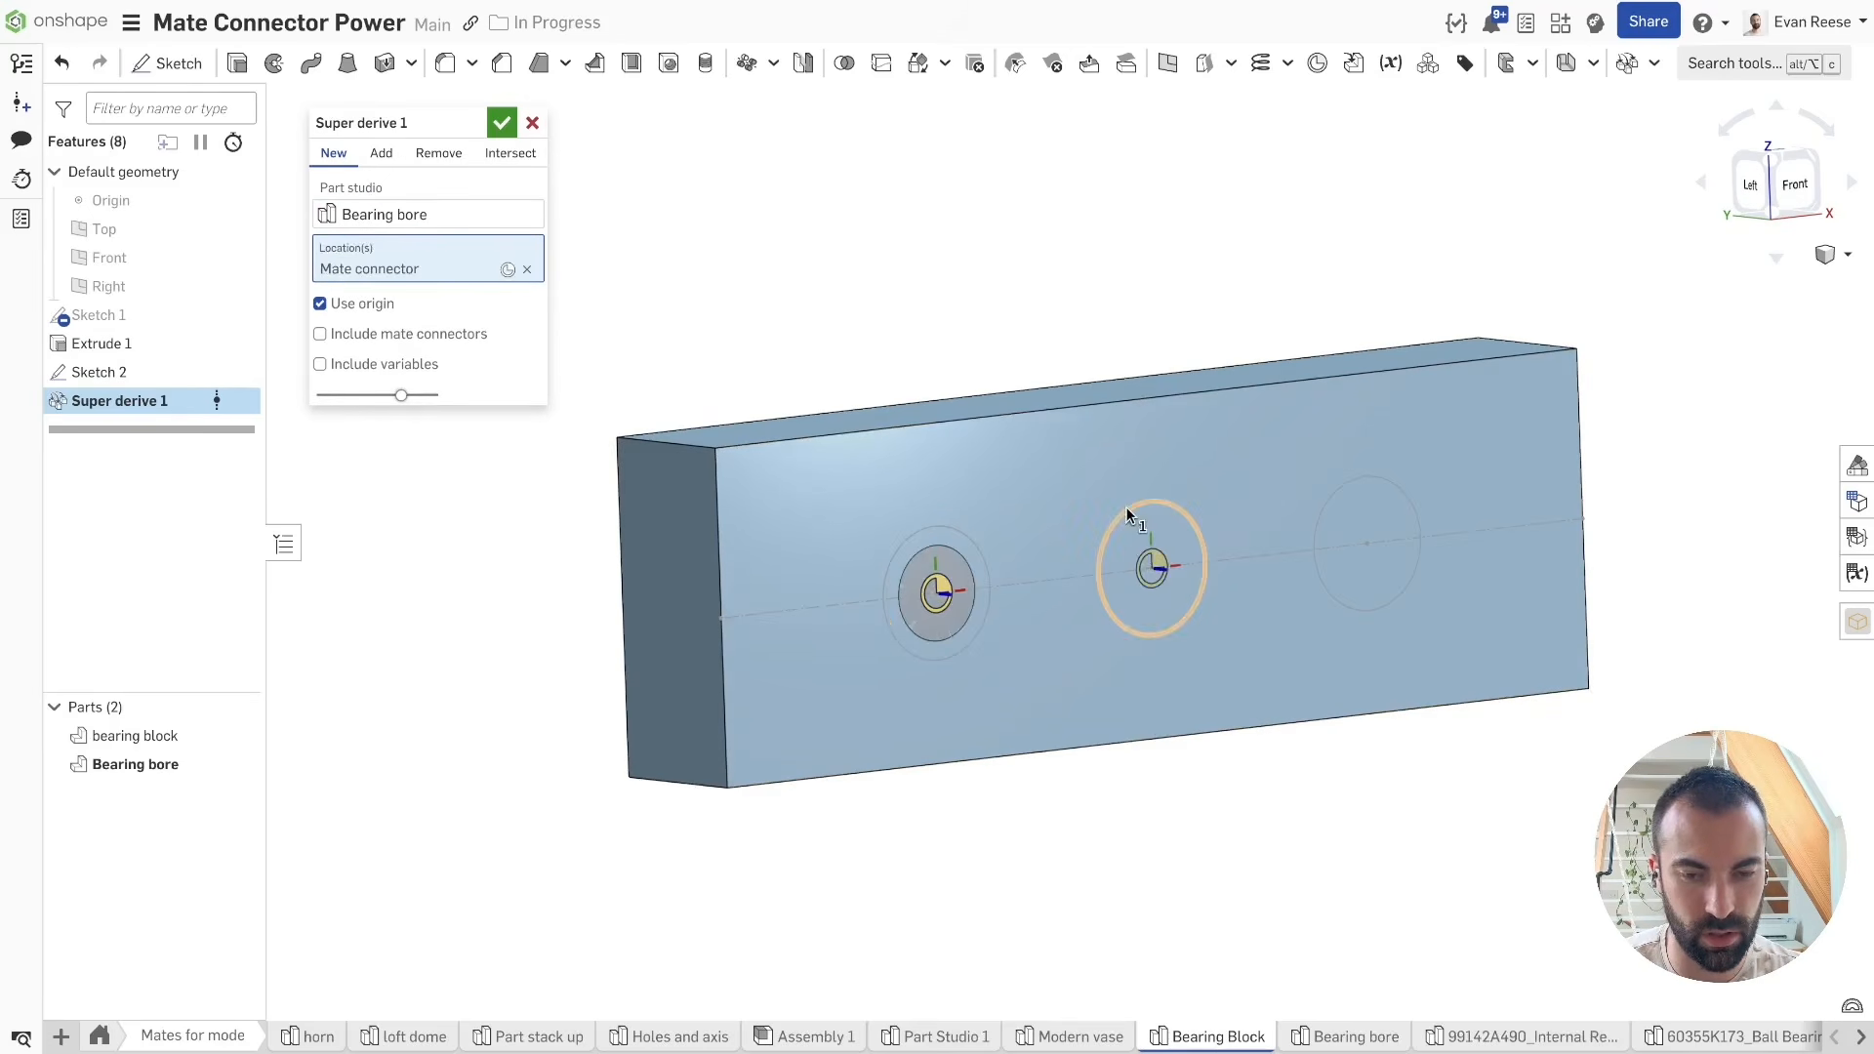
{"action": "left_click", "coordinate": [1166, 516]}
{"action": "left_click", "coordinate": [1353, 488]}
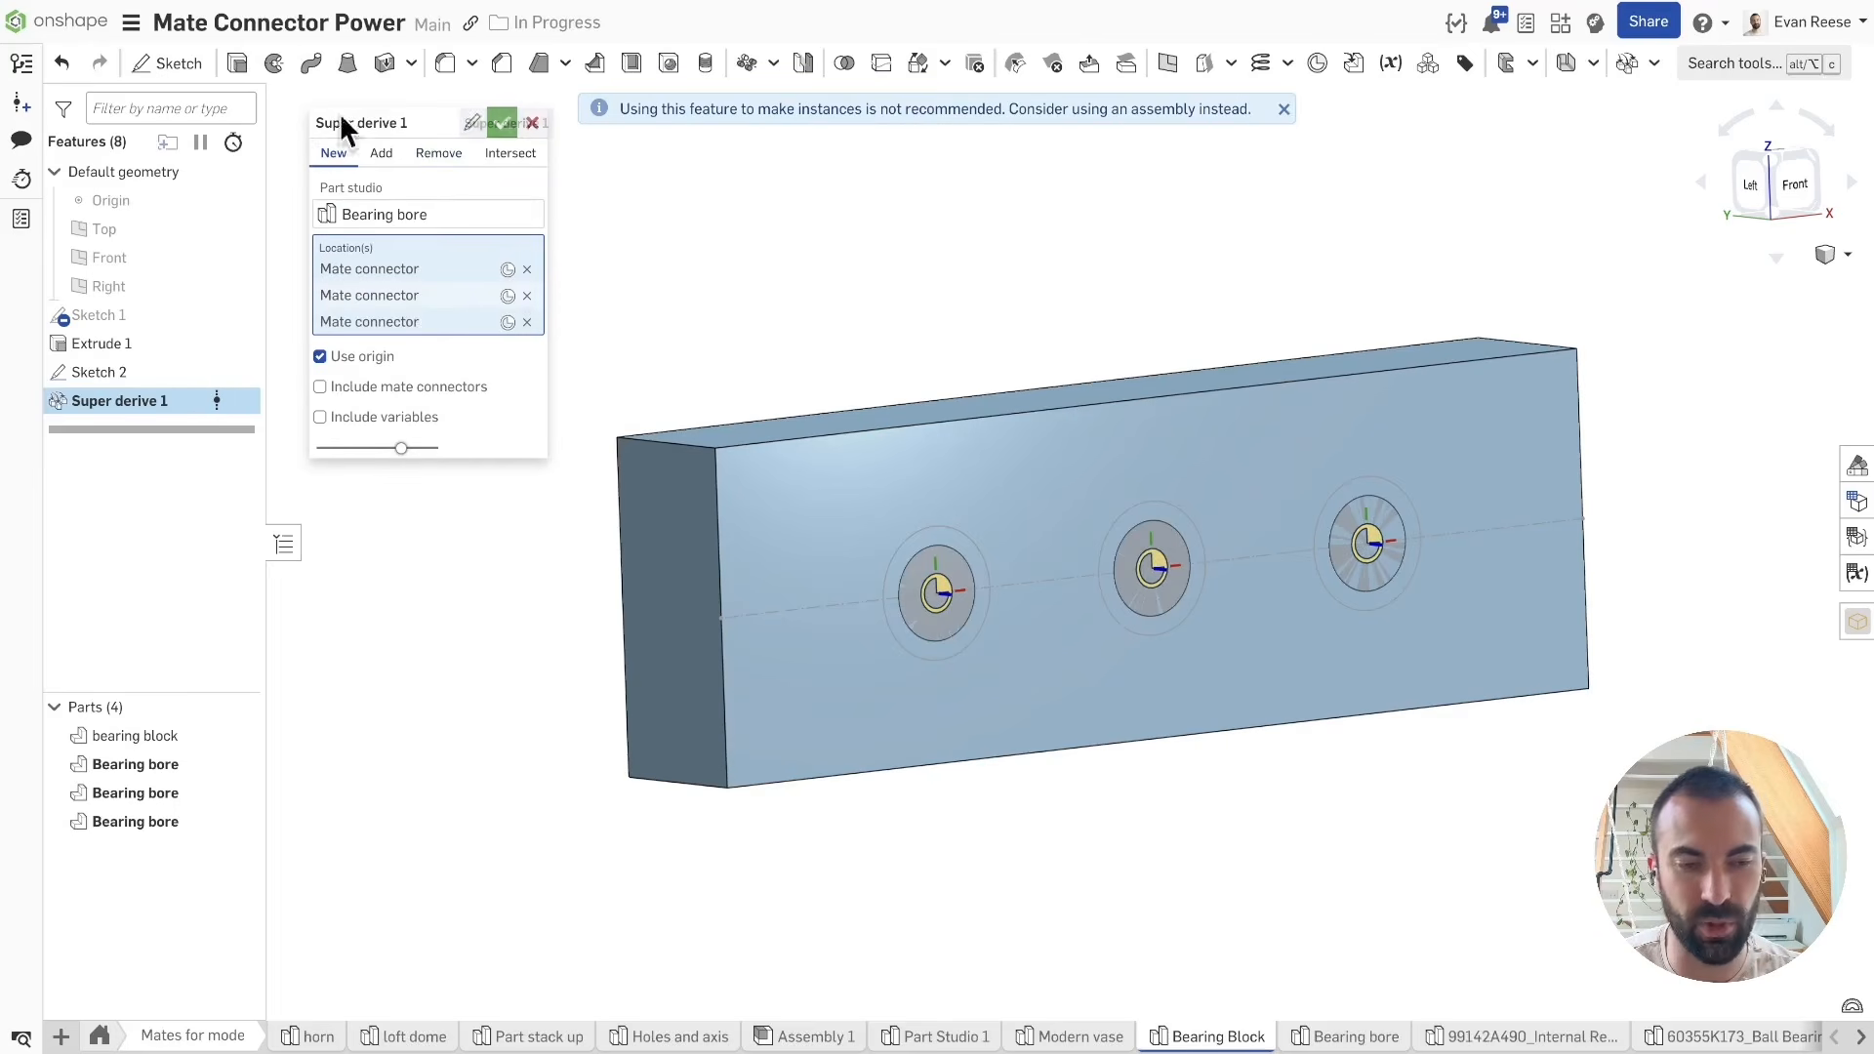
{"action": "left_click", "coordinate": [434, 156]}
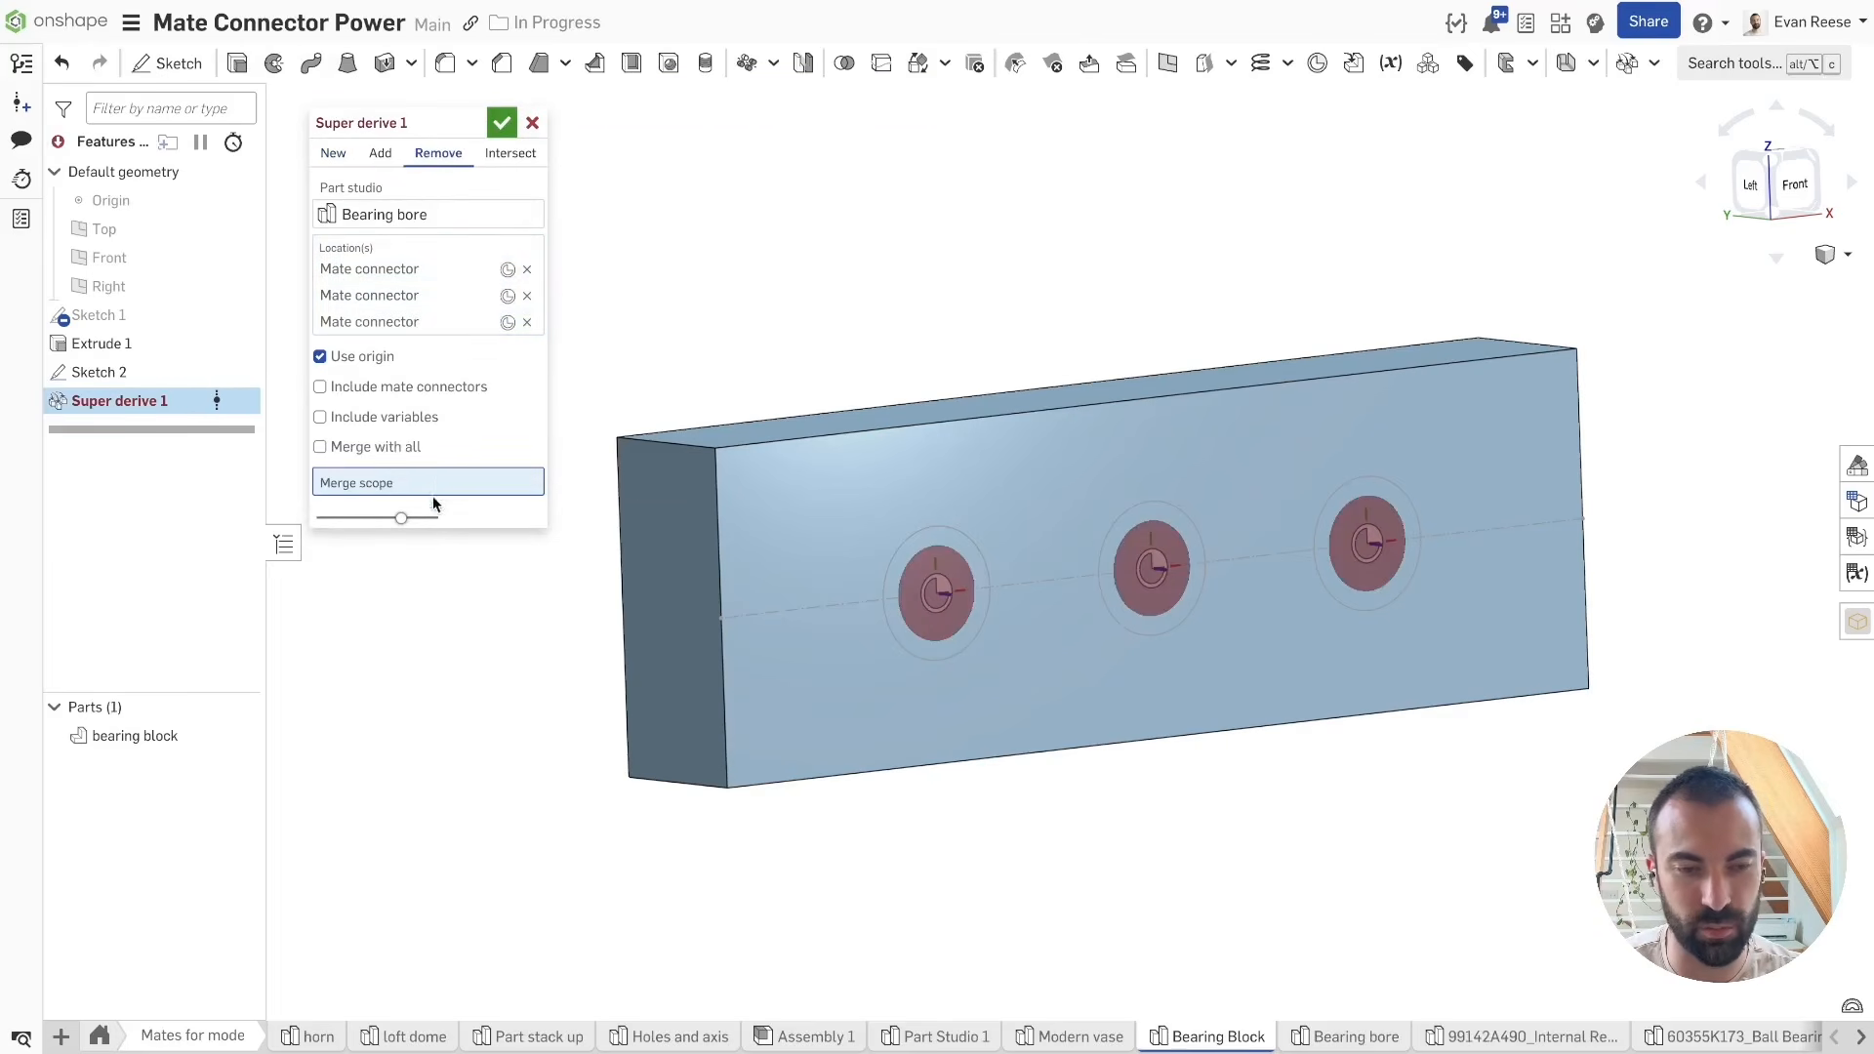
{"action": "left_click", "coordinate": [674, 469]}
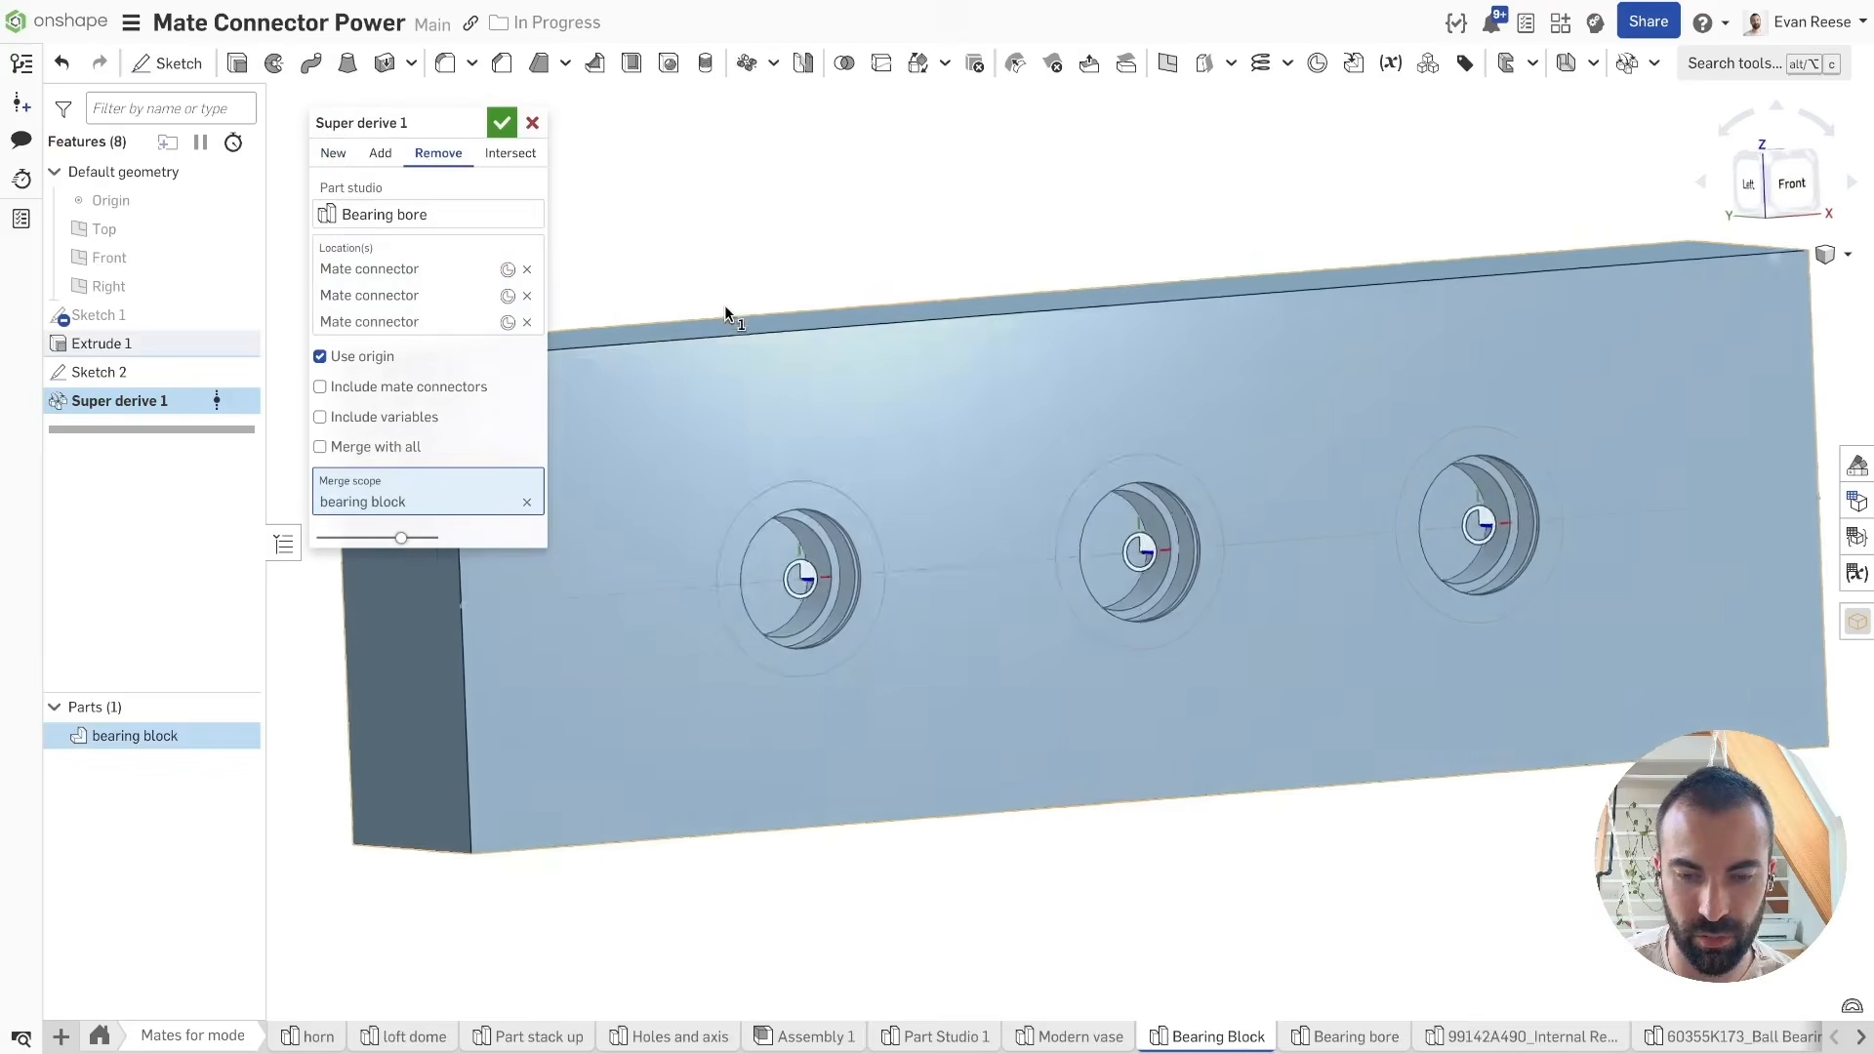
{"action": "left_click", "coordinate": [501, 123]}
Step: Mirror the Super derive 1 feature about the Front plane with a feature mirror, and hide Sketch 2
{"action": "key", "text": "alt+c"}
{"action": "type", "text": "mir"}
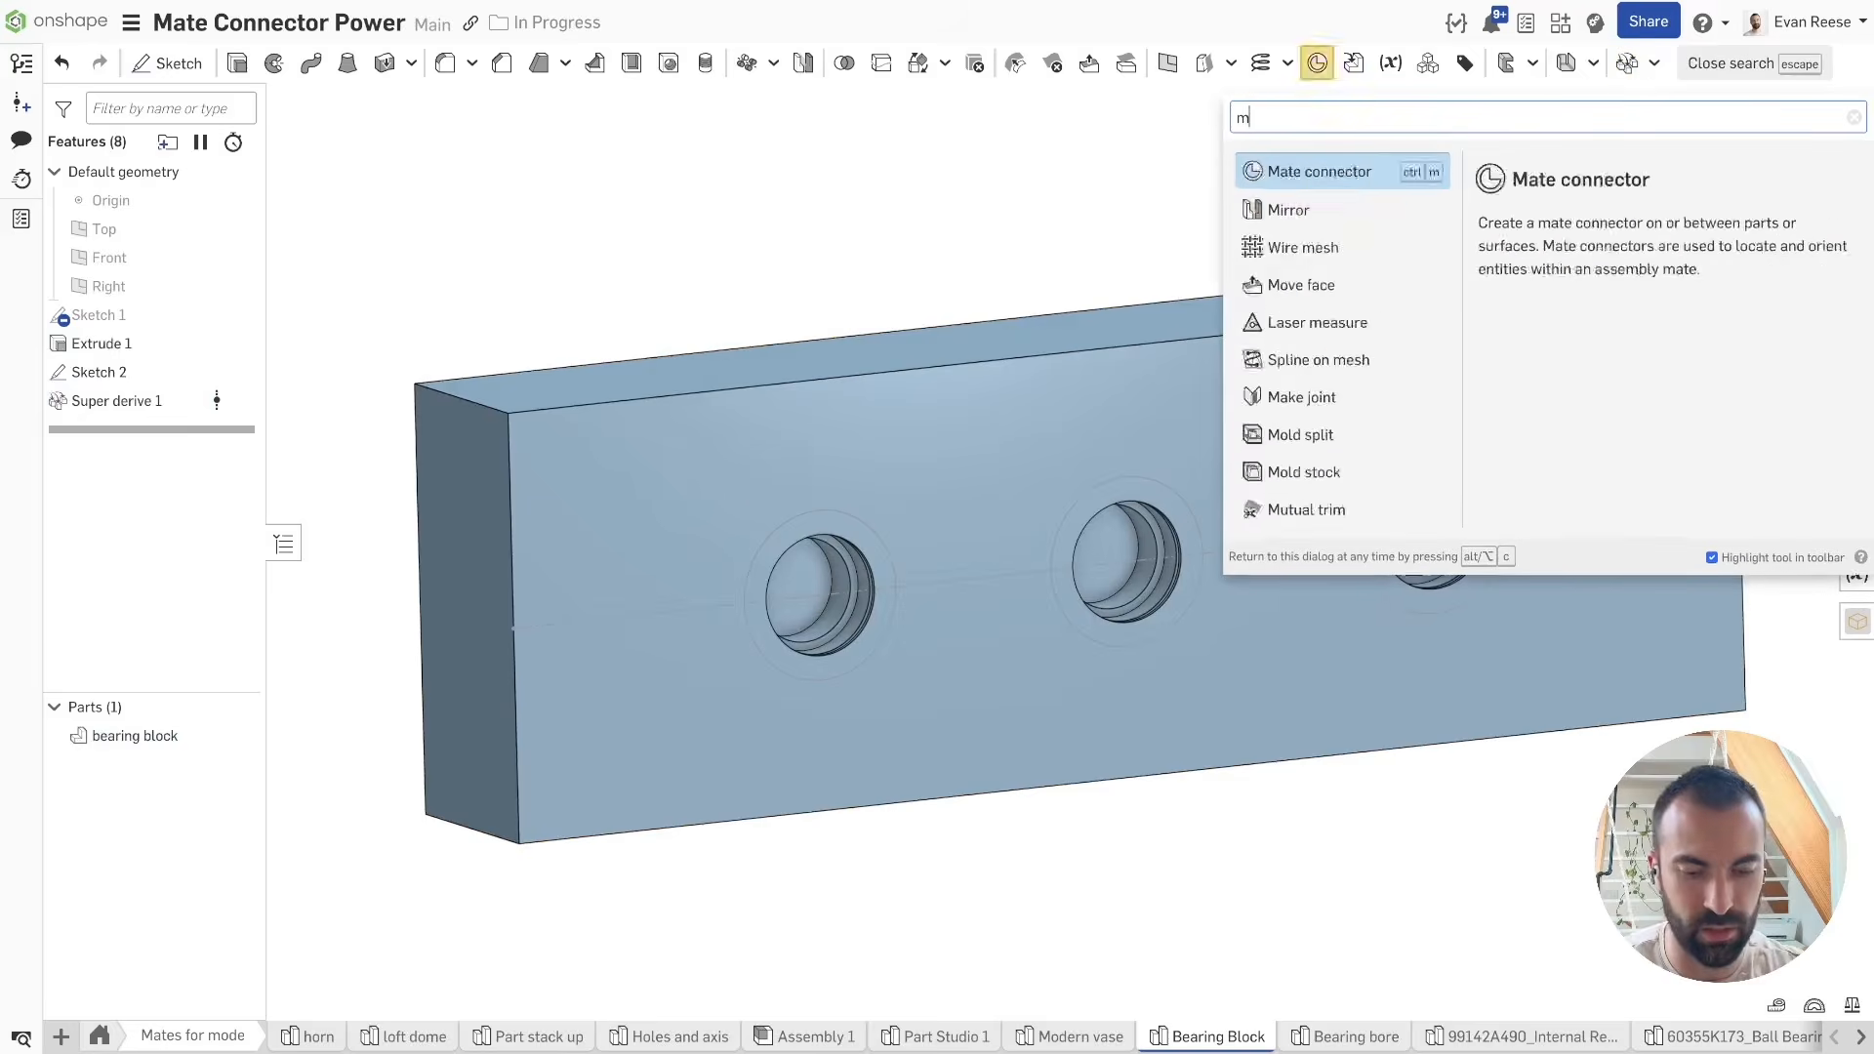
{"action": "key", "text": "Return"}
{"action": "left_click", "coordinate": [452, 158]}
{"action": "left_click", "coordinate": [385, 207]}
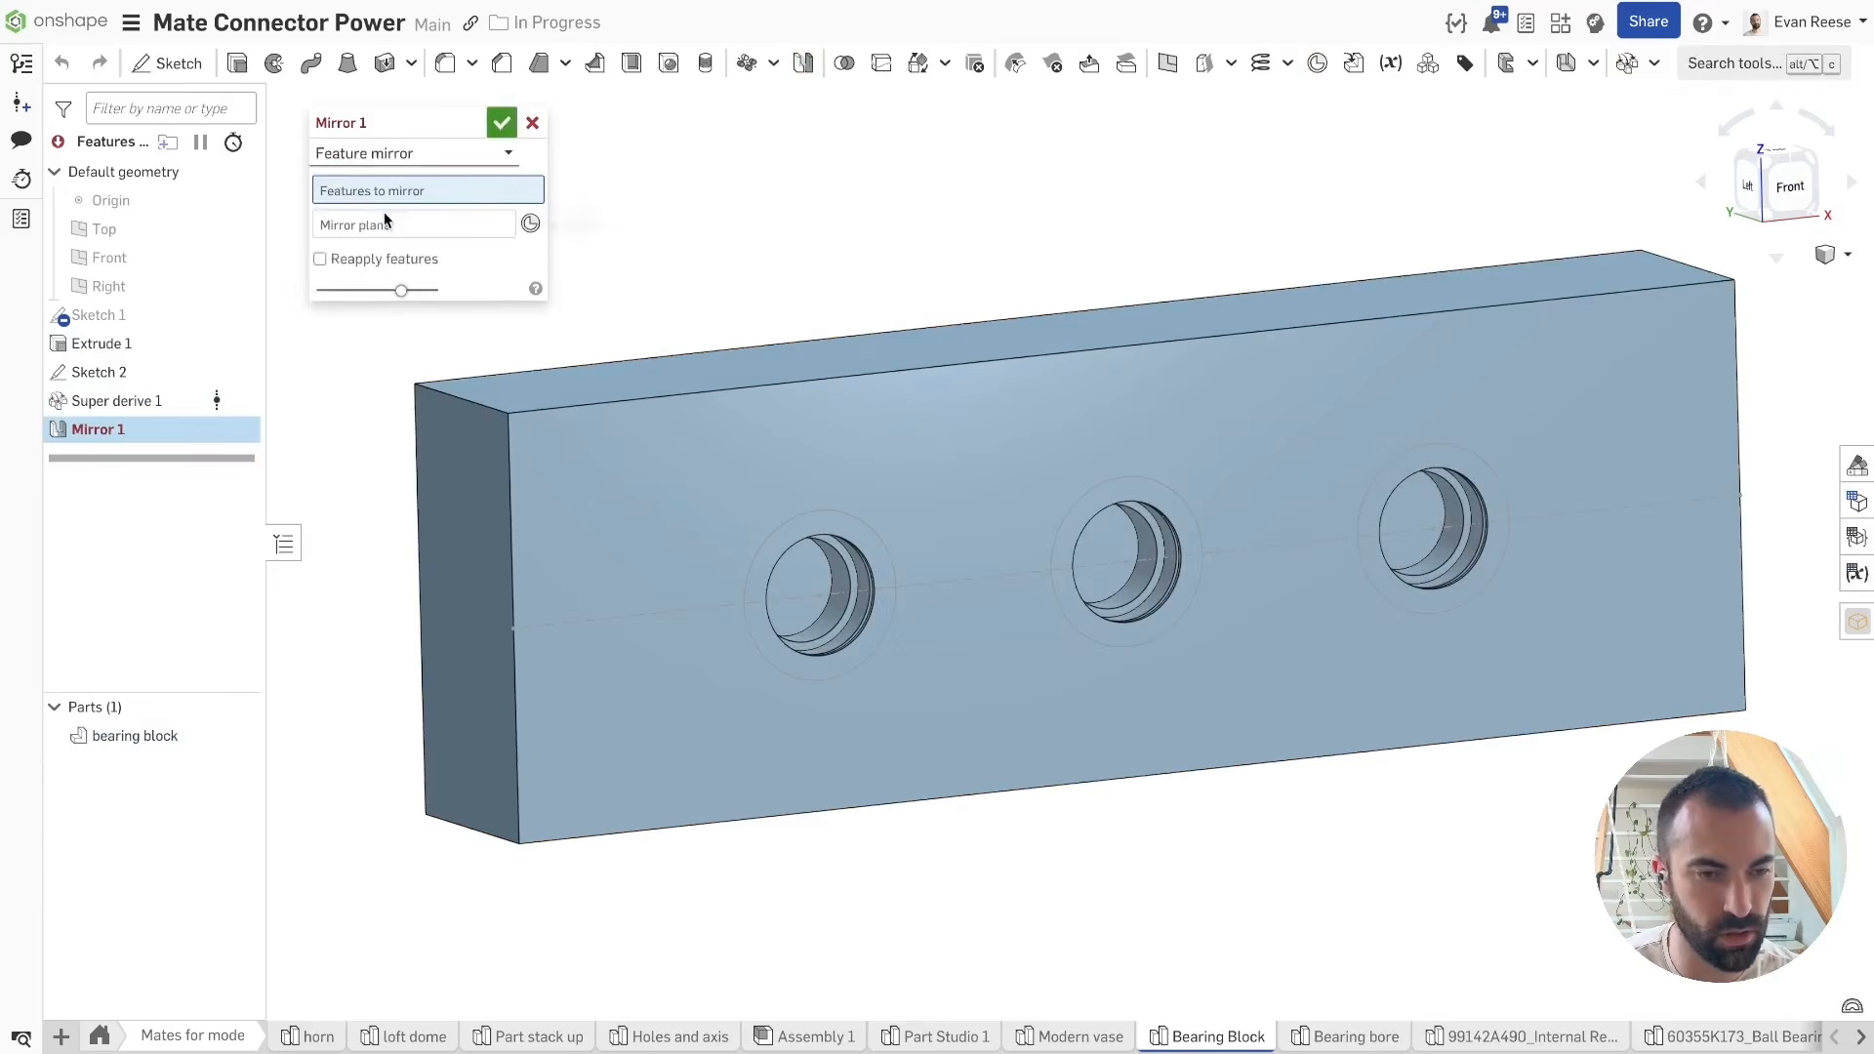
{"action": "left_click", "coordinate": [168, 259]}
{"action": "key", "text": "n"}
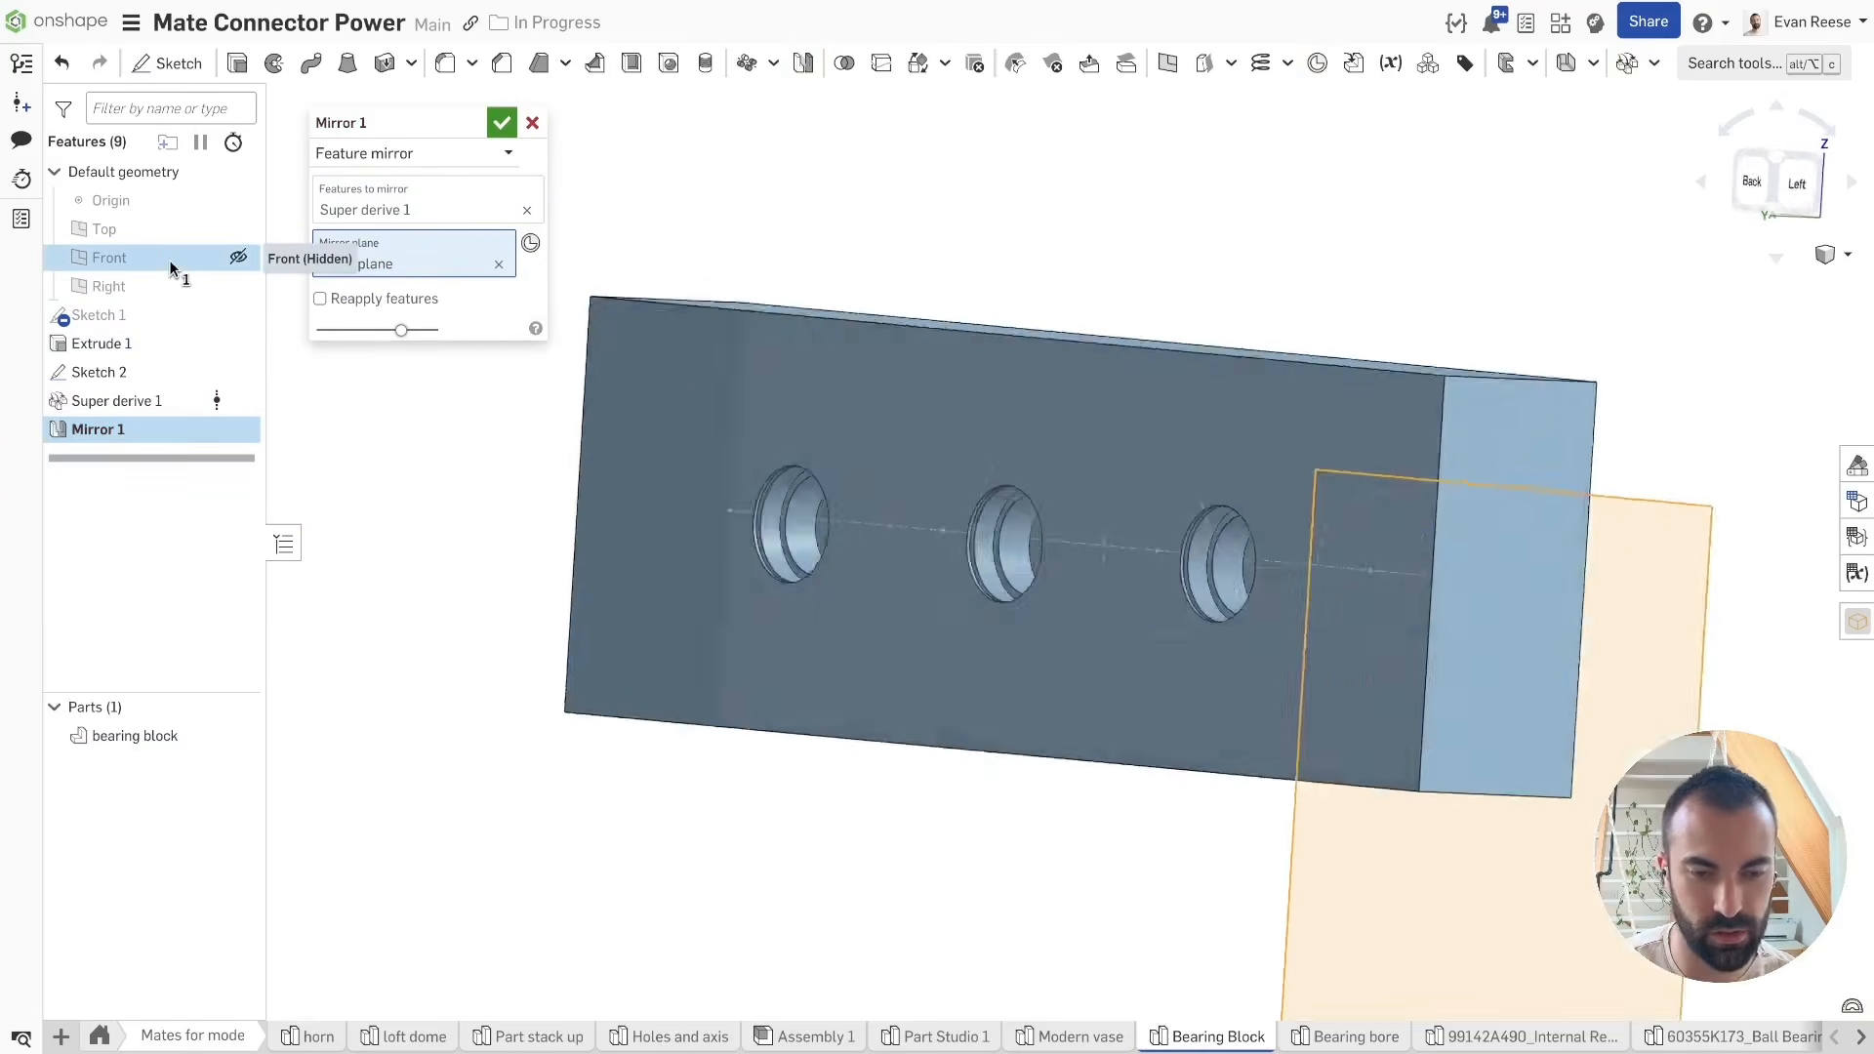
{"action": "left_click", "coordinate": [495, 125]}
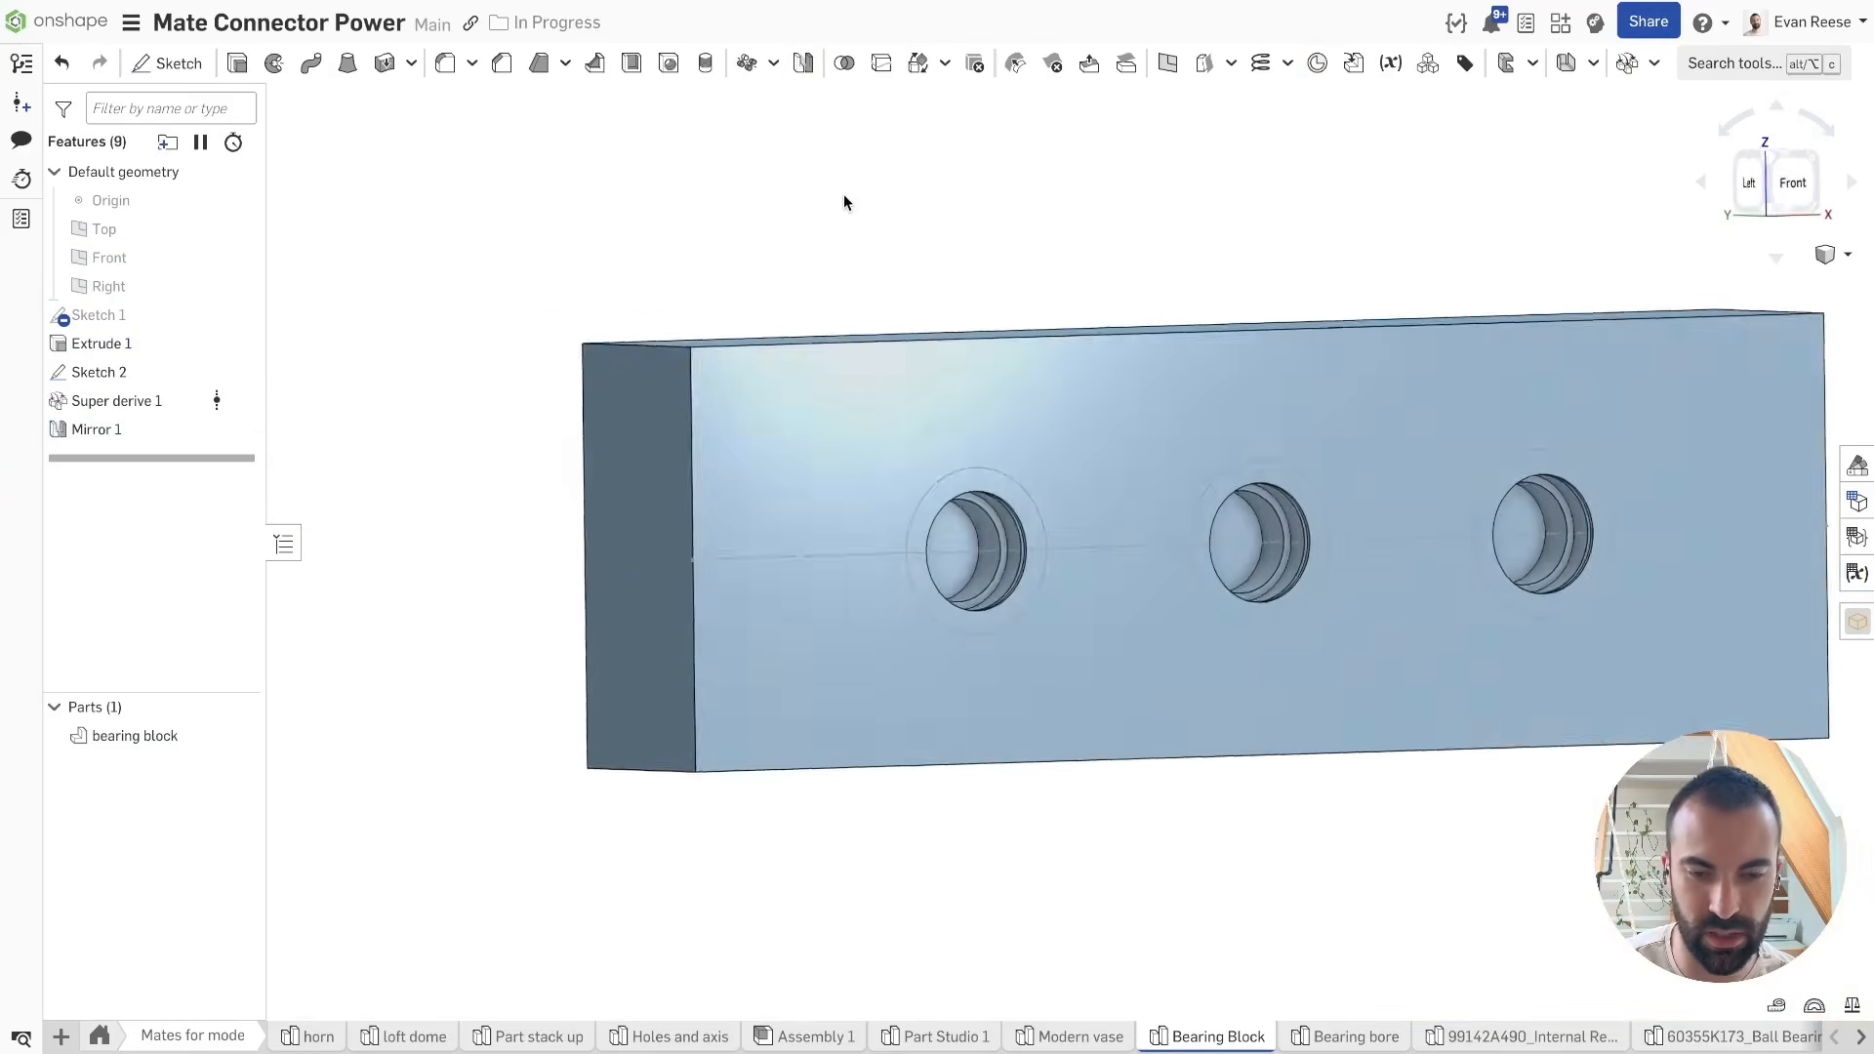
{"action": "left_click", "coordinate": [833, 535]}
{"action": "key", "text": "Escape"}
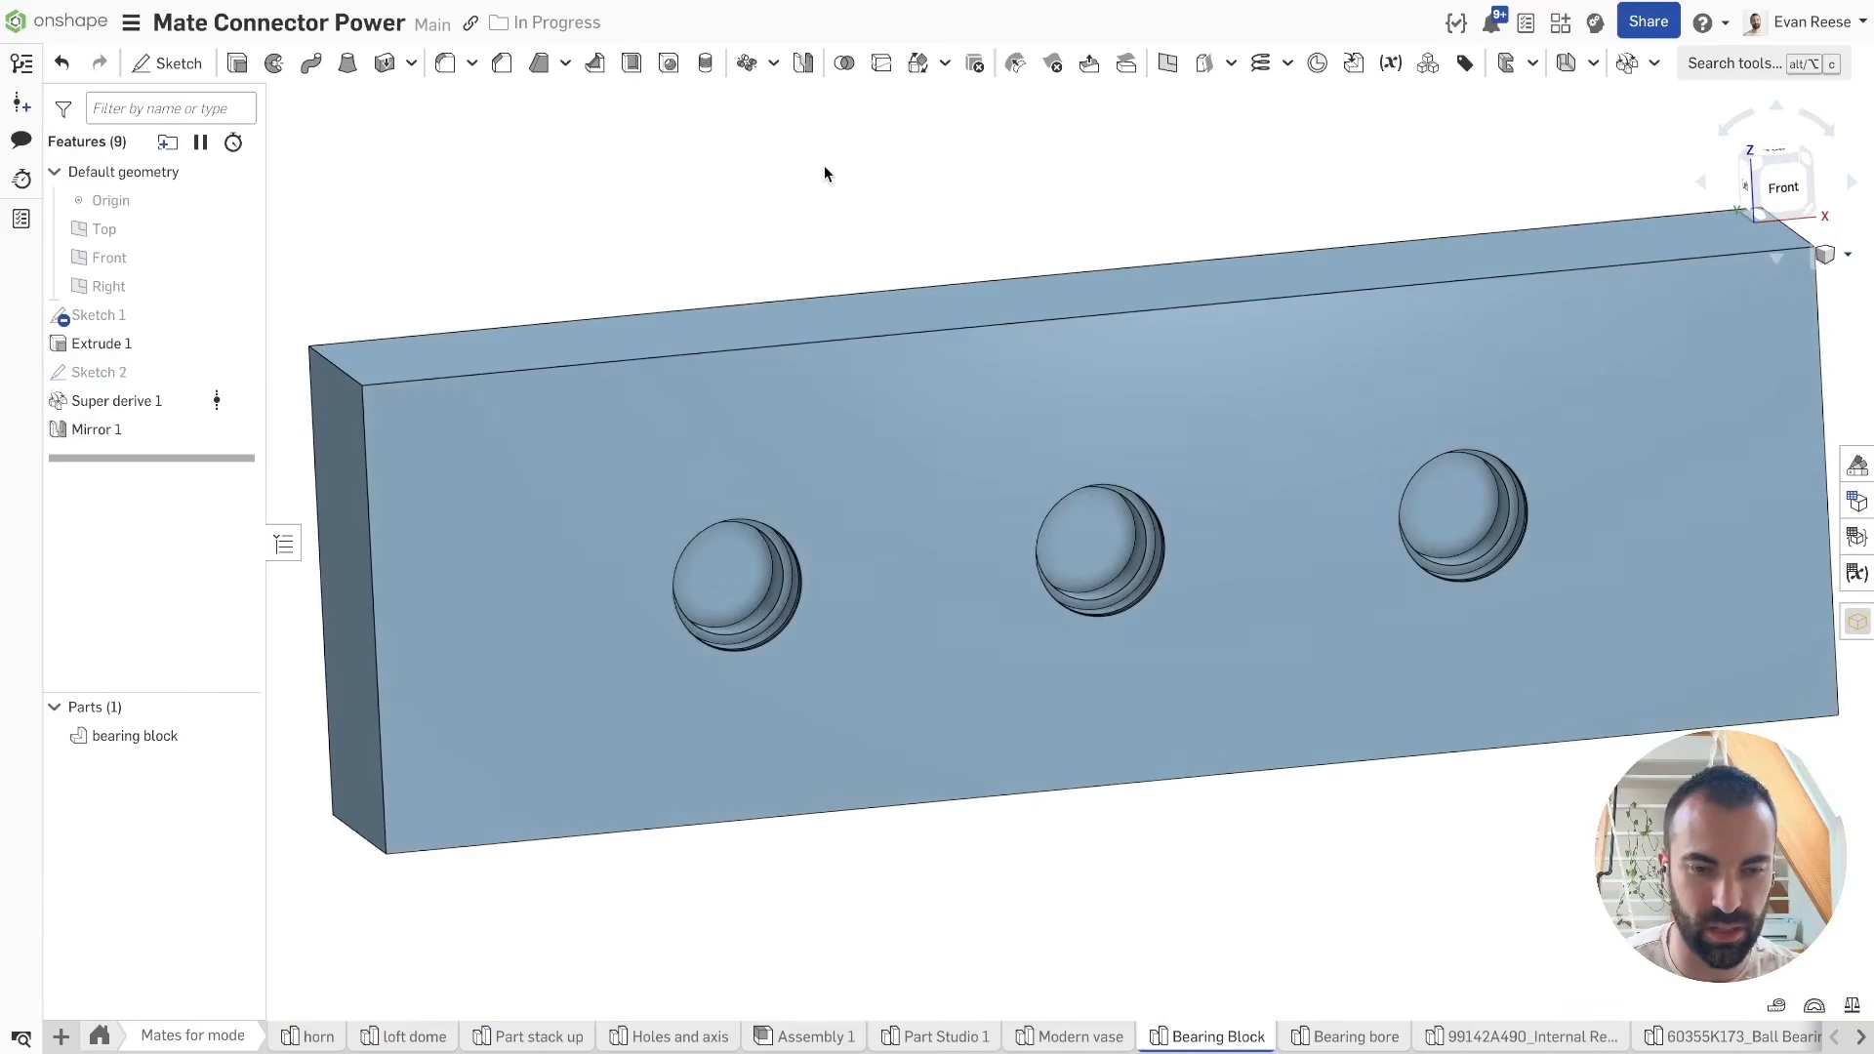
Step: Extrude the three inner end faces of the bores as a Through all removal from the bearing block
{"action": "left_click", "coordinate": [737, 604]}
{"action": "left_click", "coordinate": [1096, 525]}
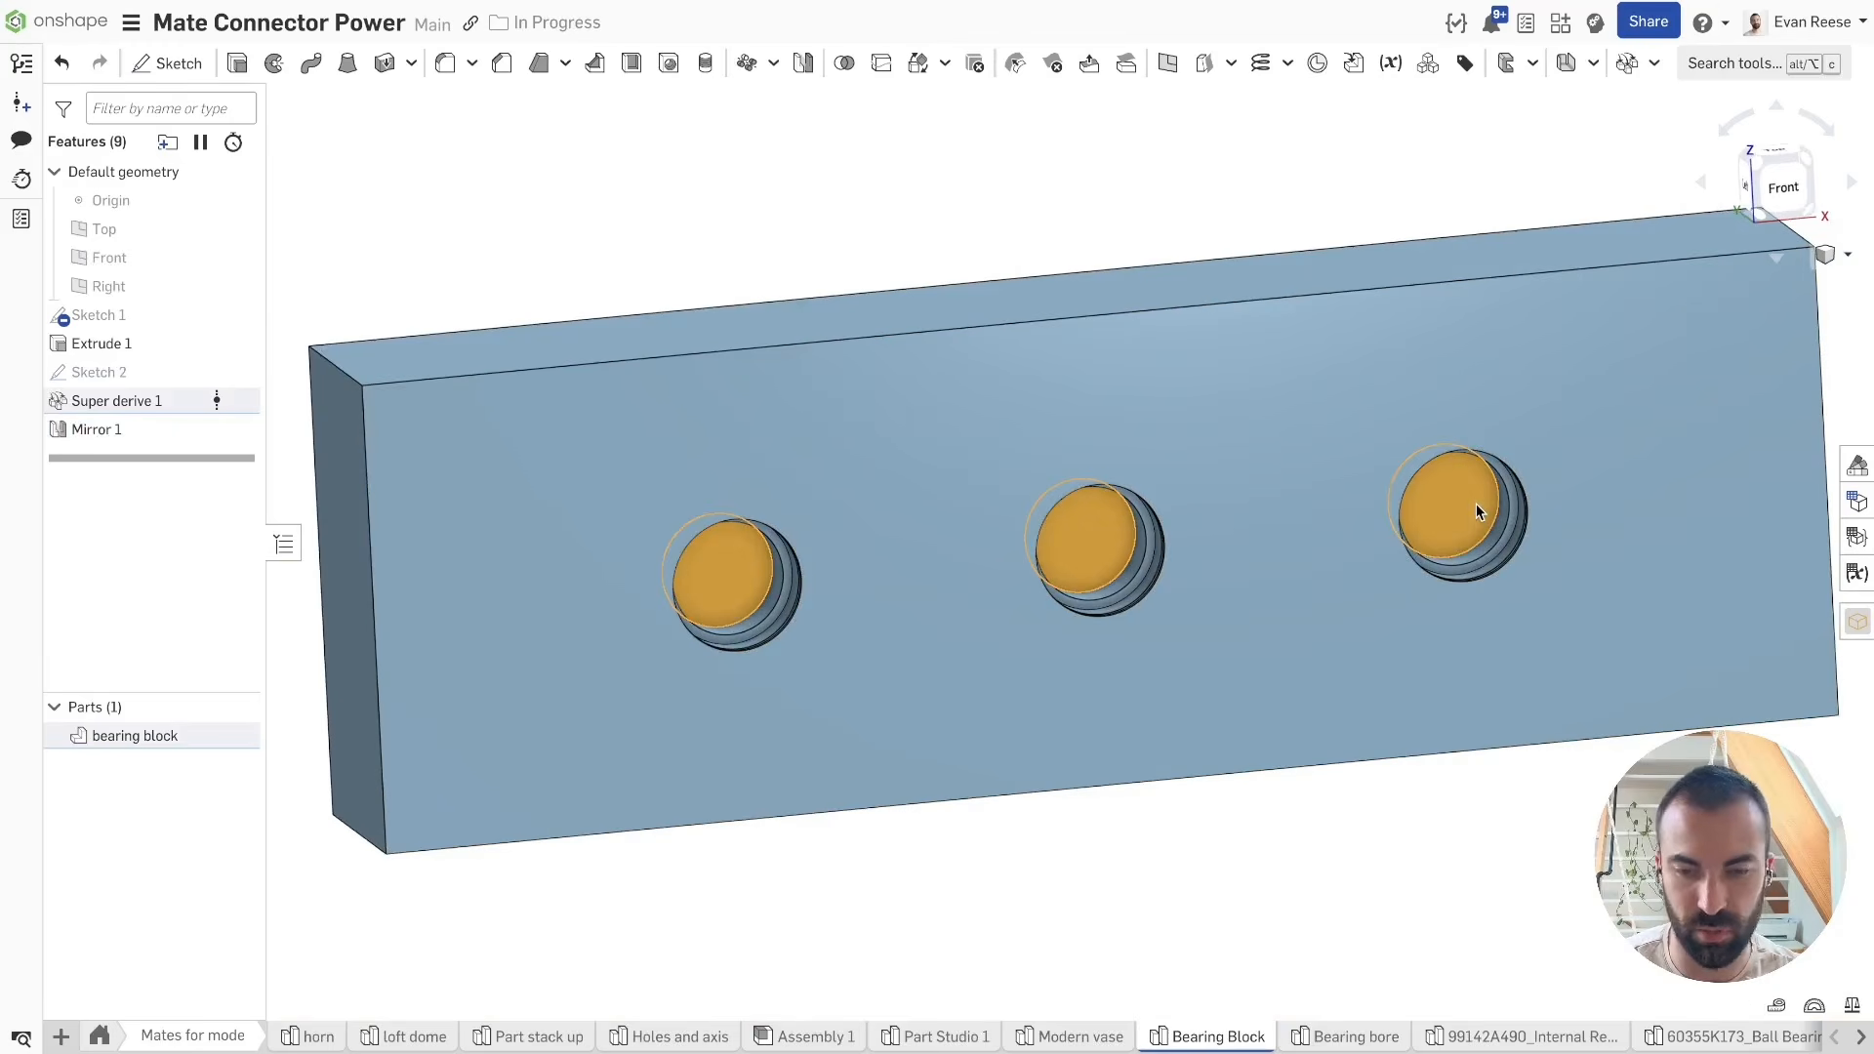
{"action": "key", "text": "shift+e"}
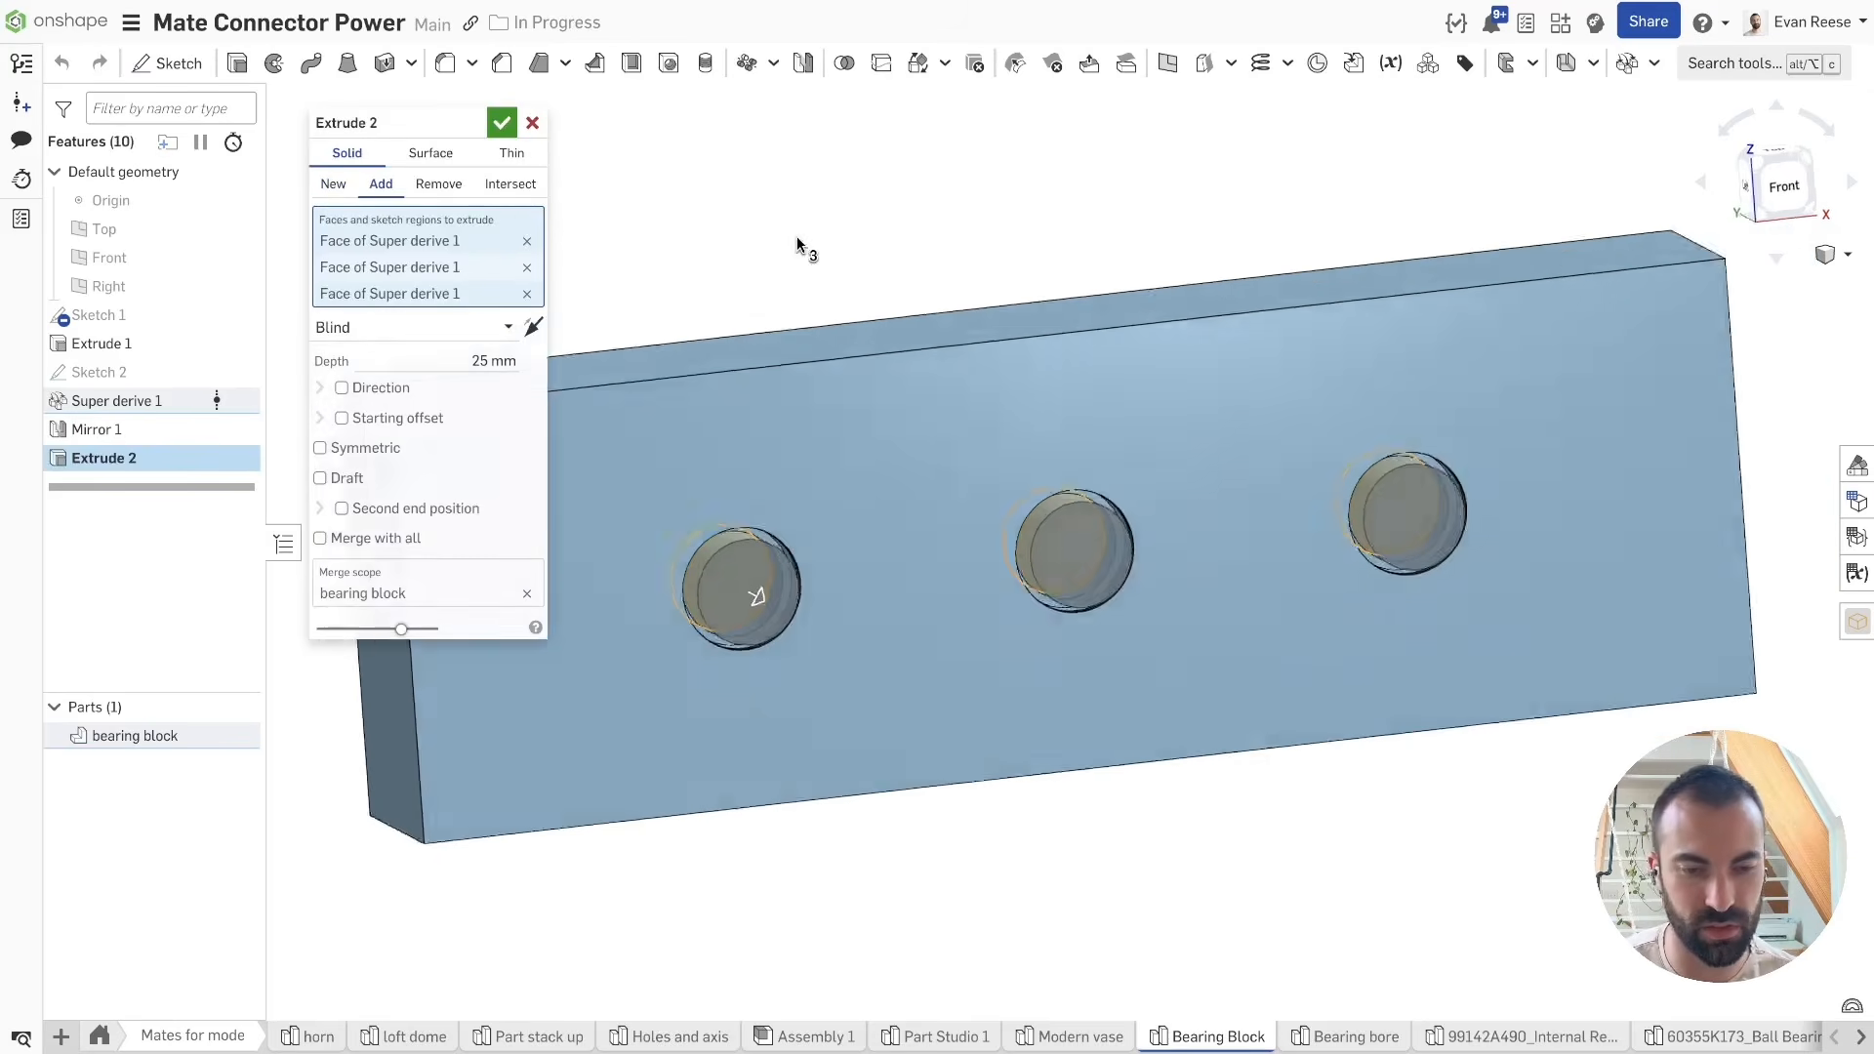
{"action": "left_click", "coordinate": [439, 184]}
{"action": "left_click", "coordinate": [410, 327]}
{"action": "left_click", "coordinate": [366, 503]}
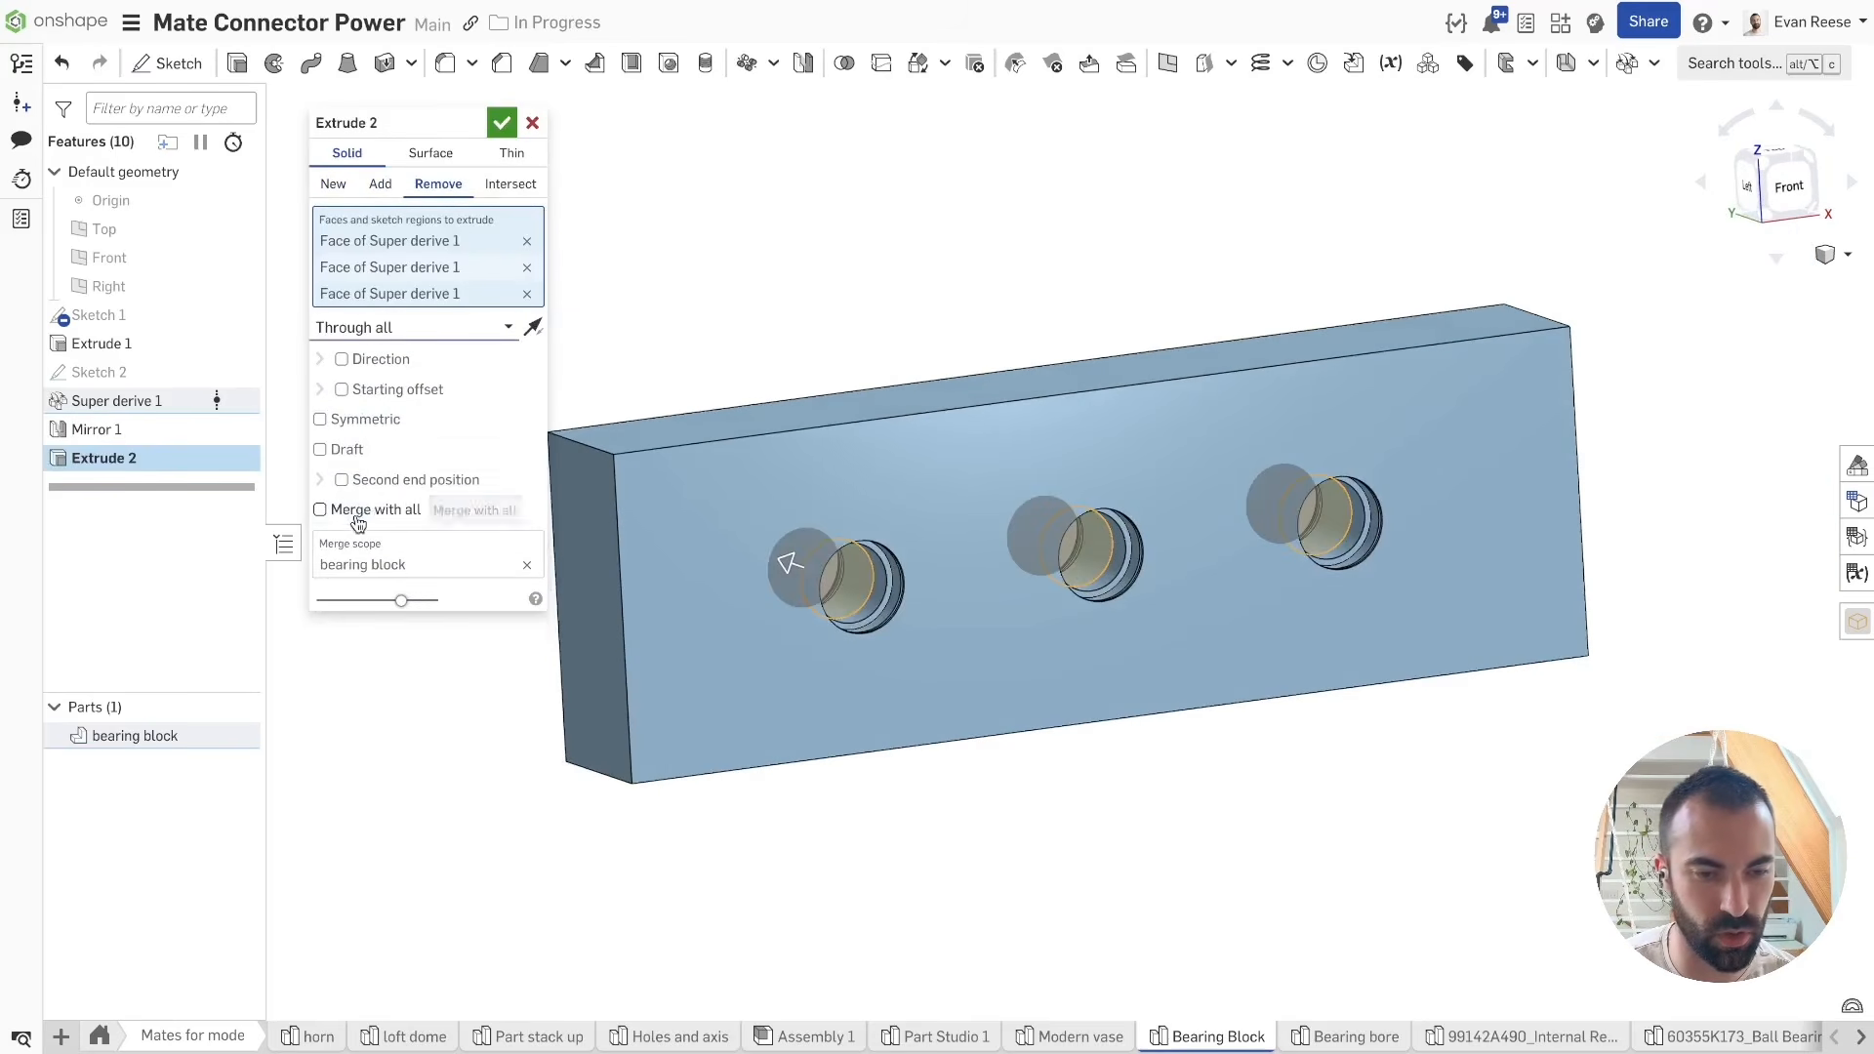
{"action": "left_click", "coordinate": [502, 122]}
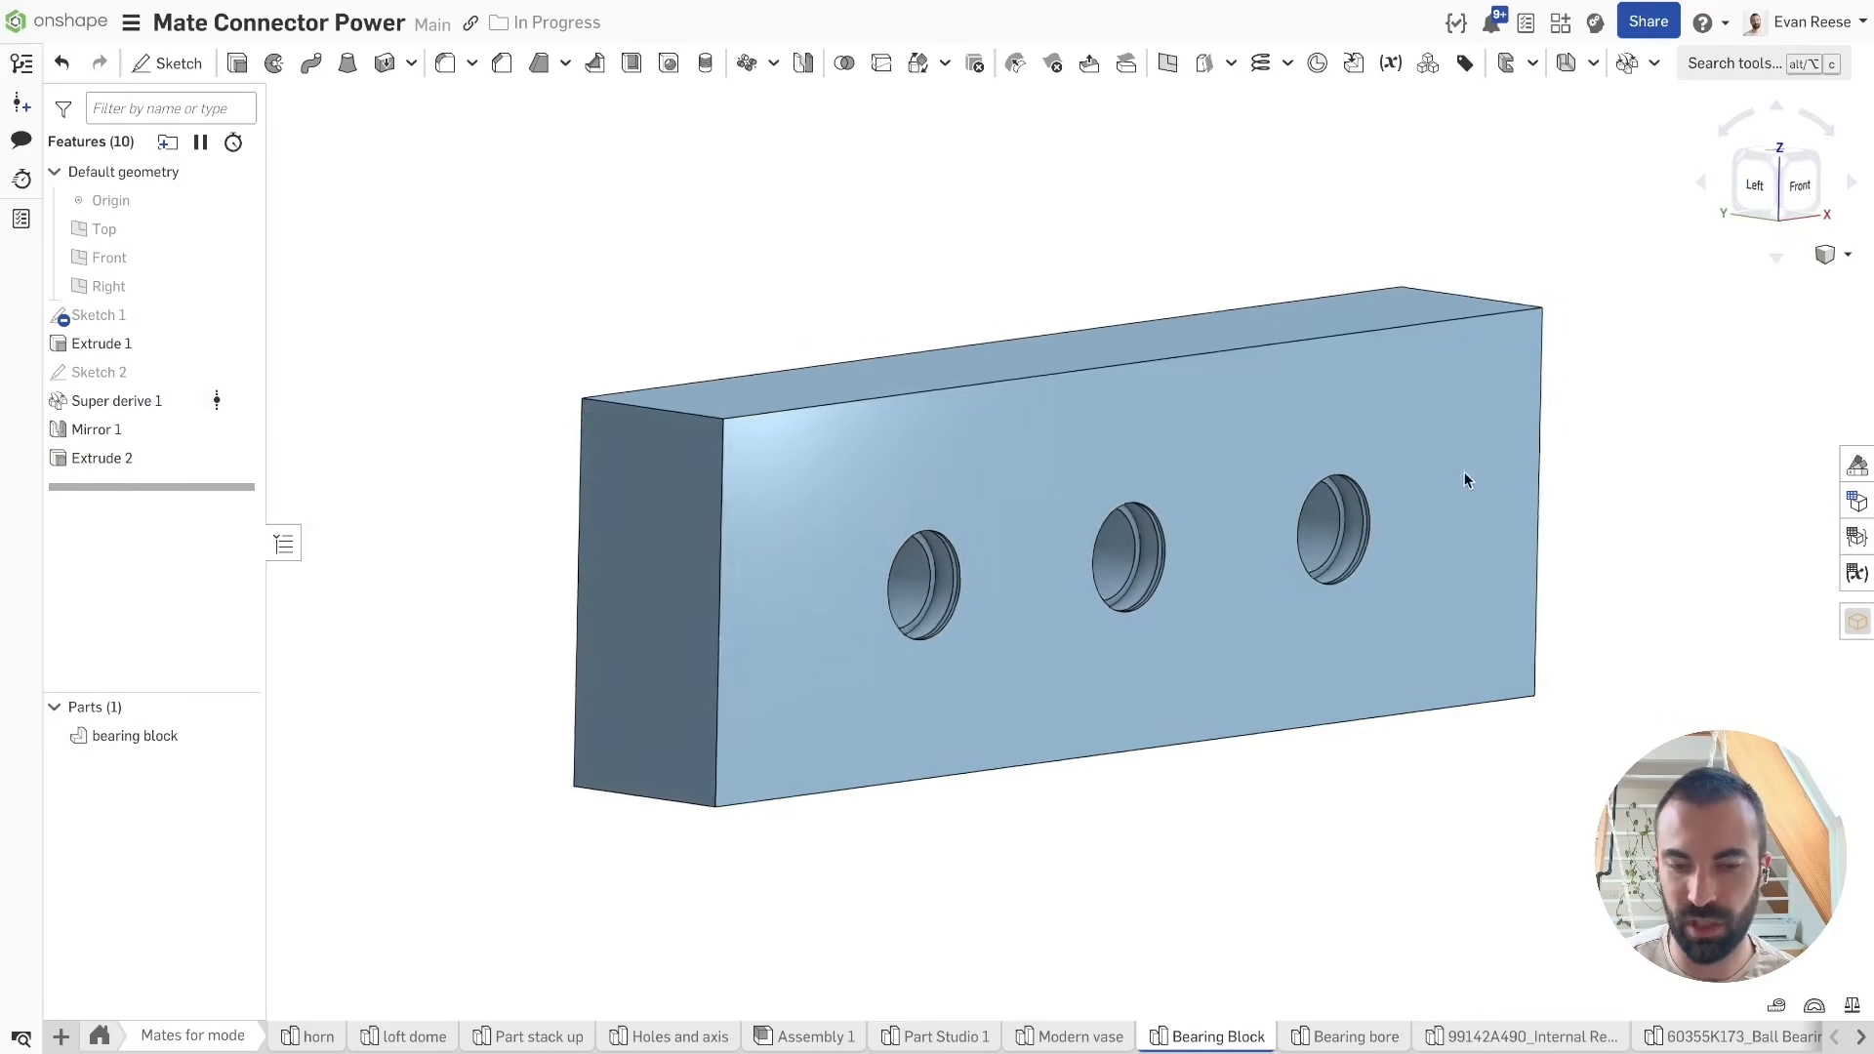
Step: Review the cutter body in the Bearing bore part studio and return to the Bearing Block
{"action": "left_click", "coordinate": [1370, 1039]}
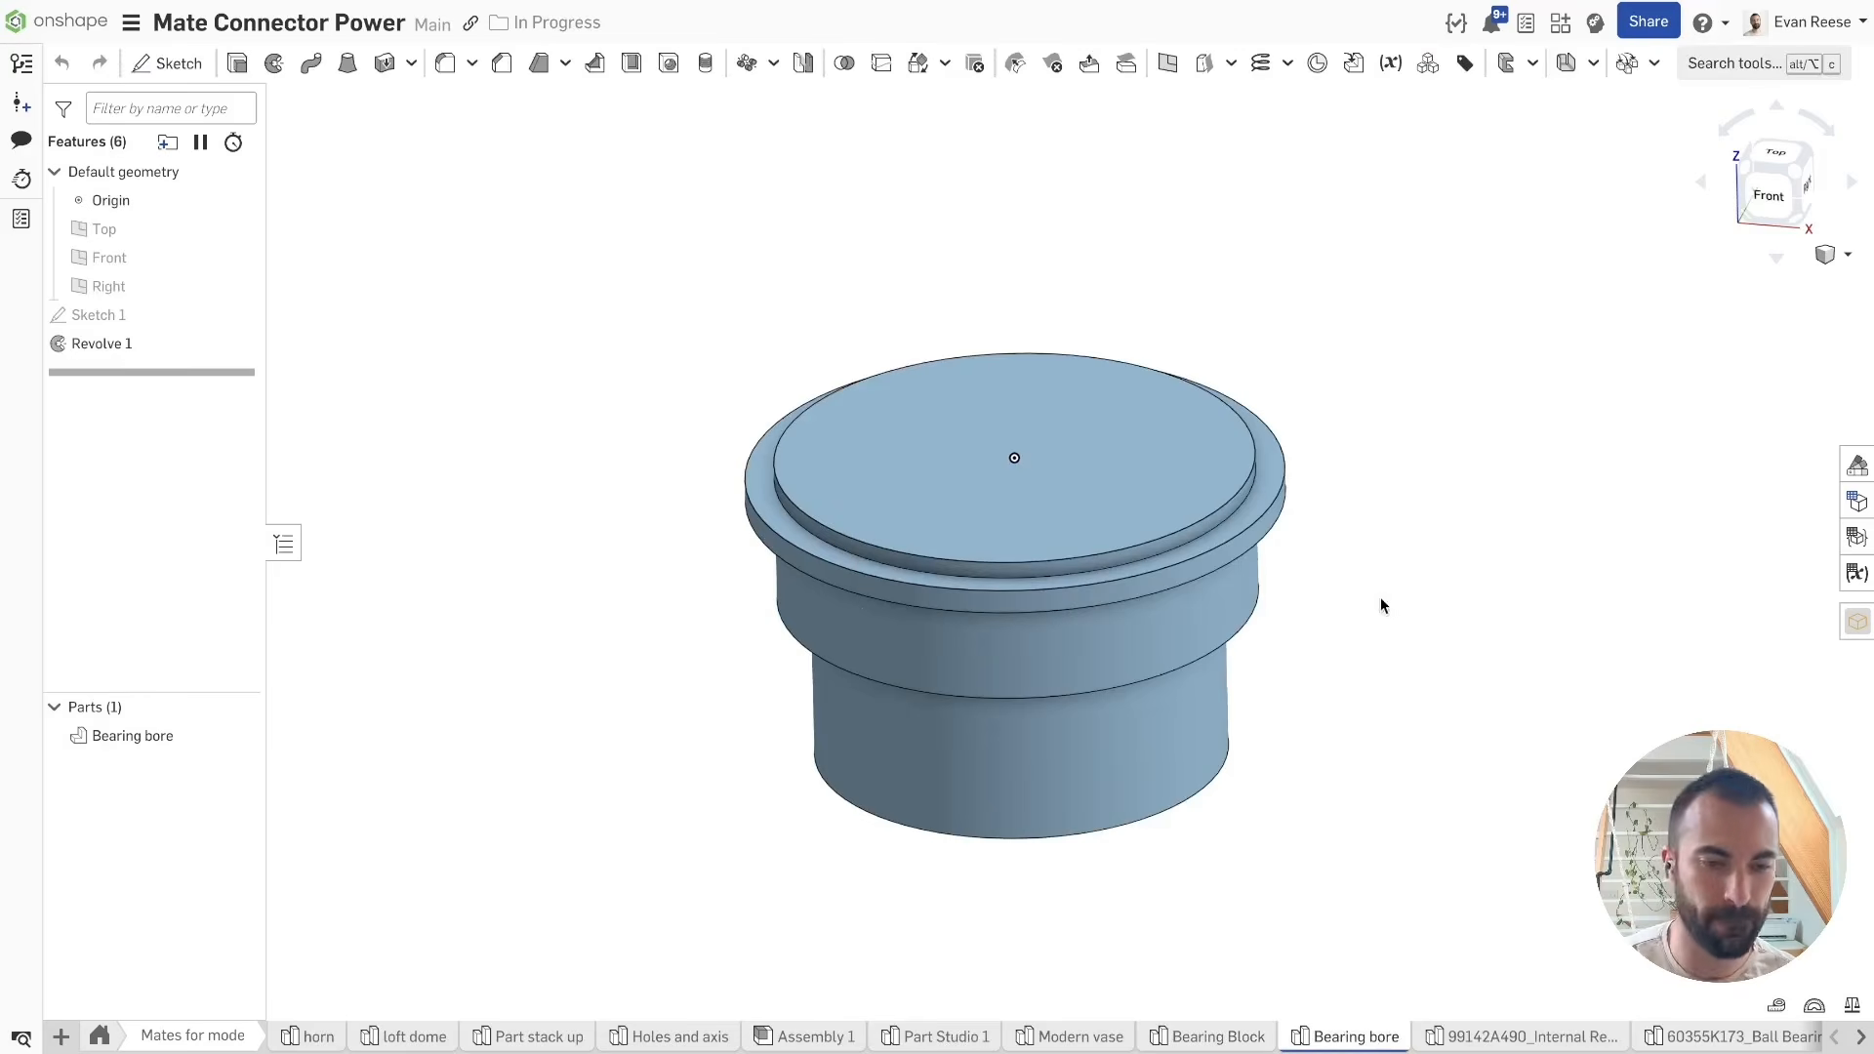
{"action": "left_click_drag", "start_coordinate": [413, 284], "coordinate": [1031, 196]}
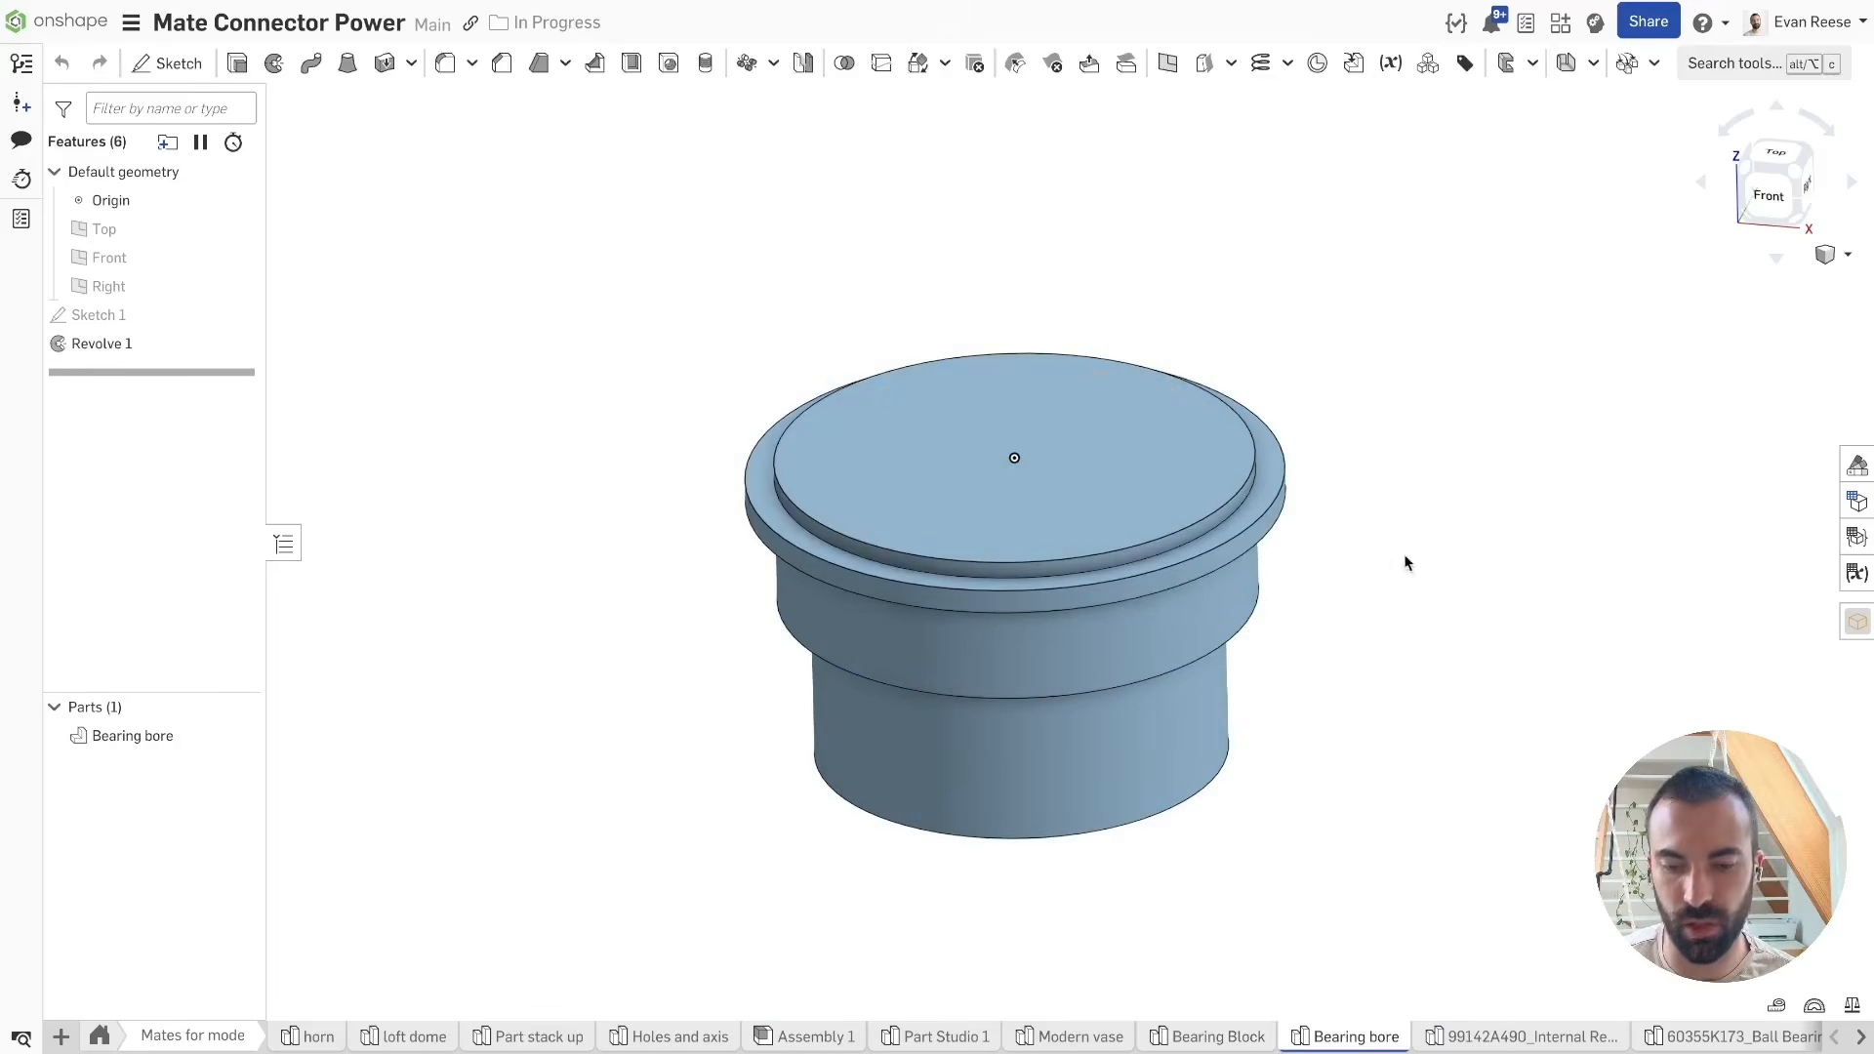
{"action": "left_click", "coordinate": [1220, 1033]}
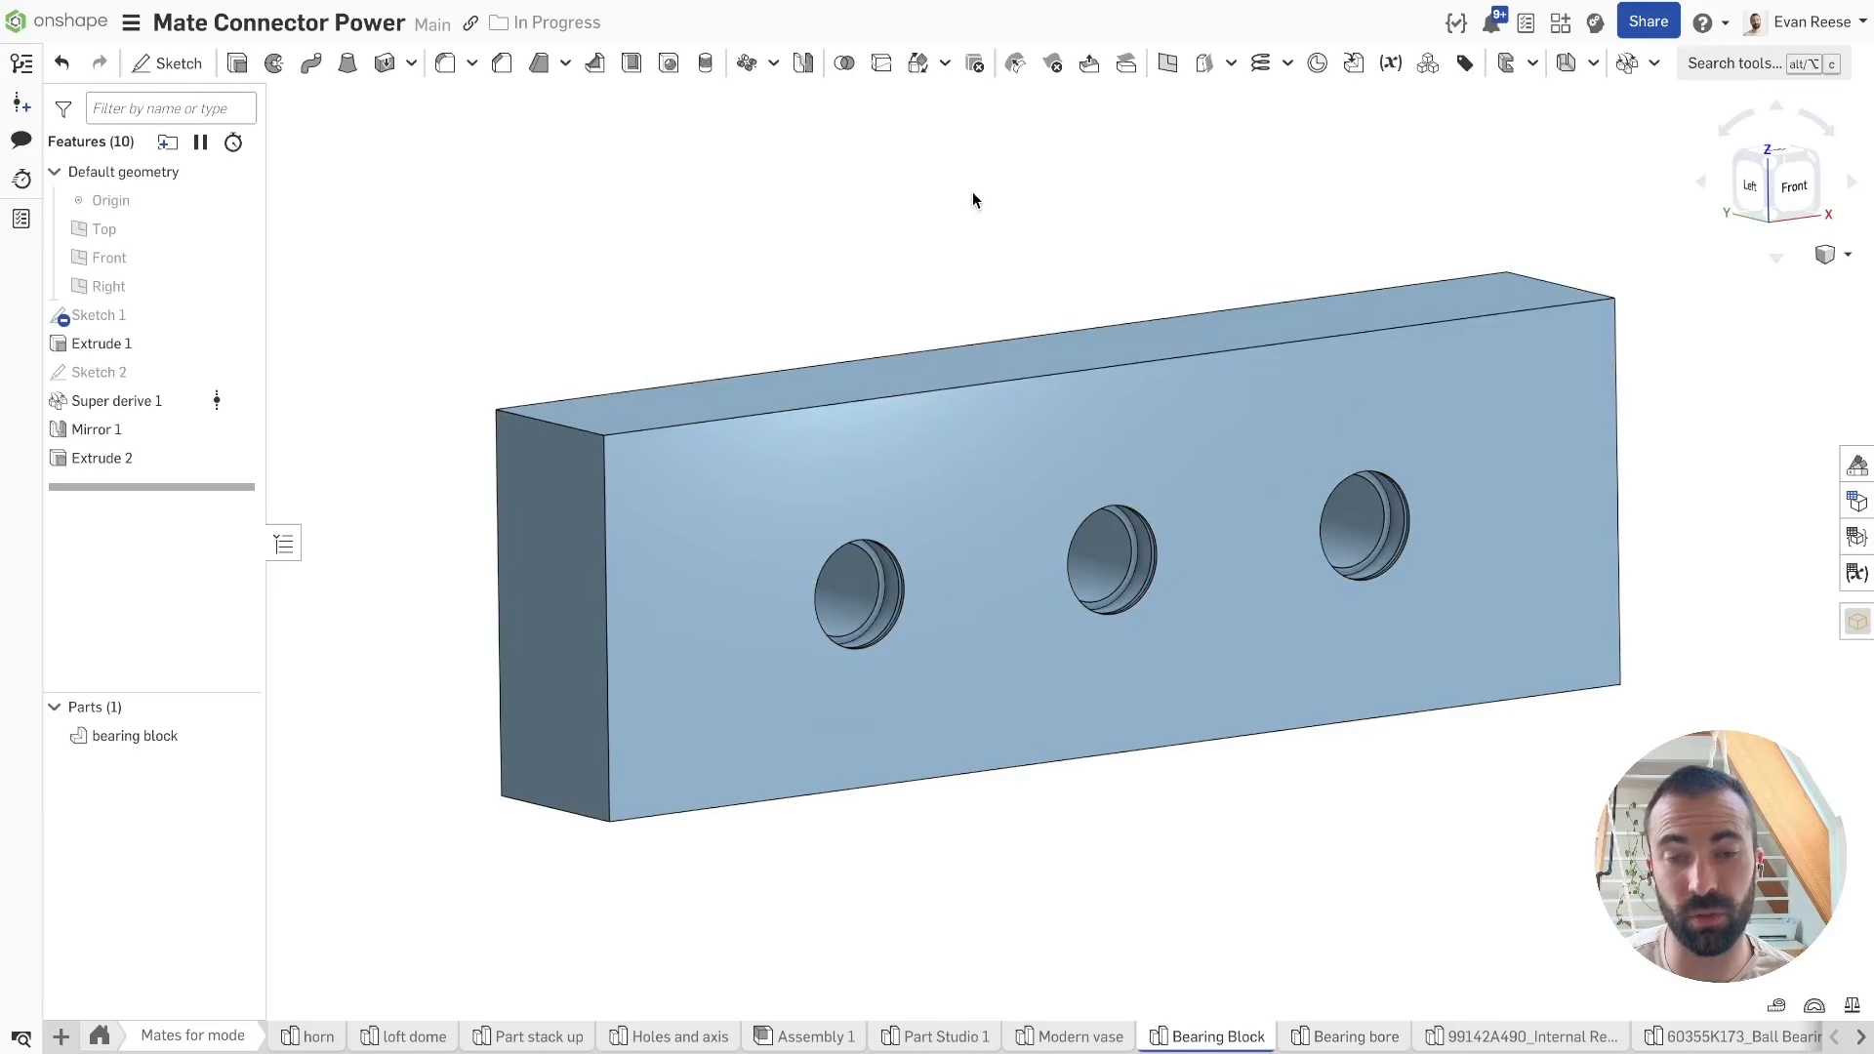
Step: In the bearing block assembly, turn on snap mode and choose the 60355K173_Ball Bearing composite part for insertion
{"action": "mouse_move", "coordinate": [1319, 1041]}
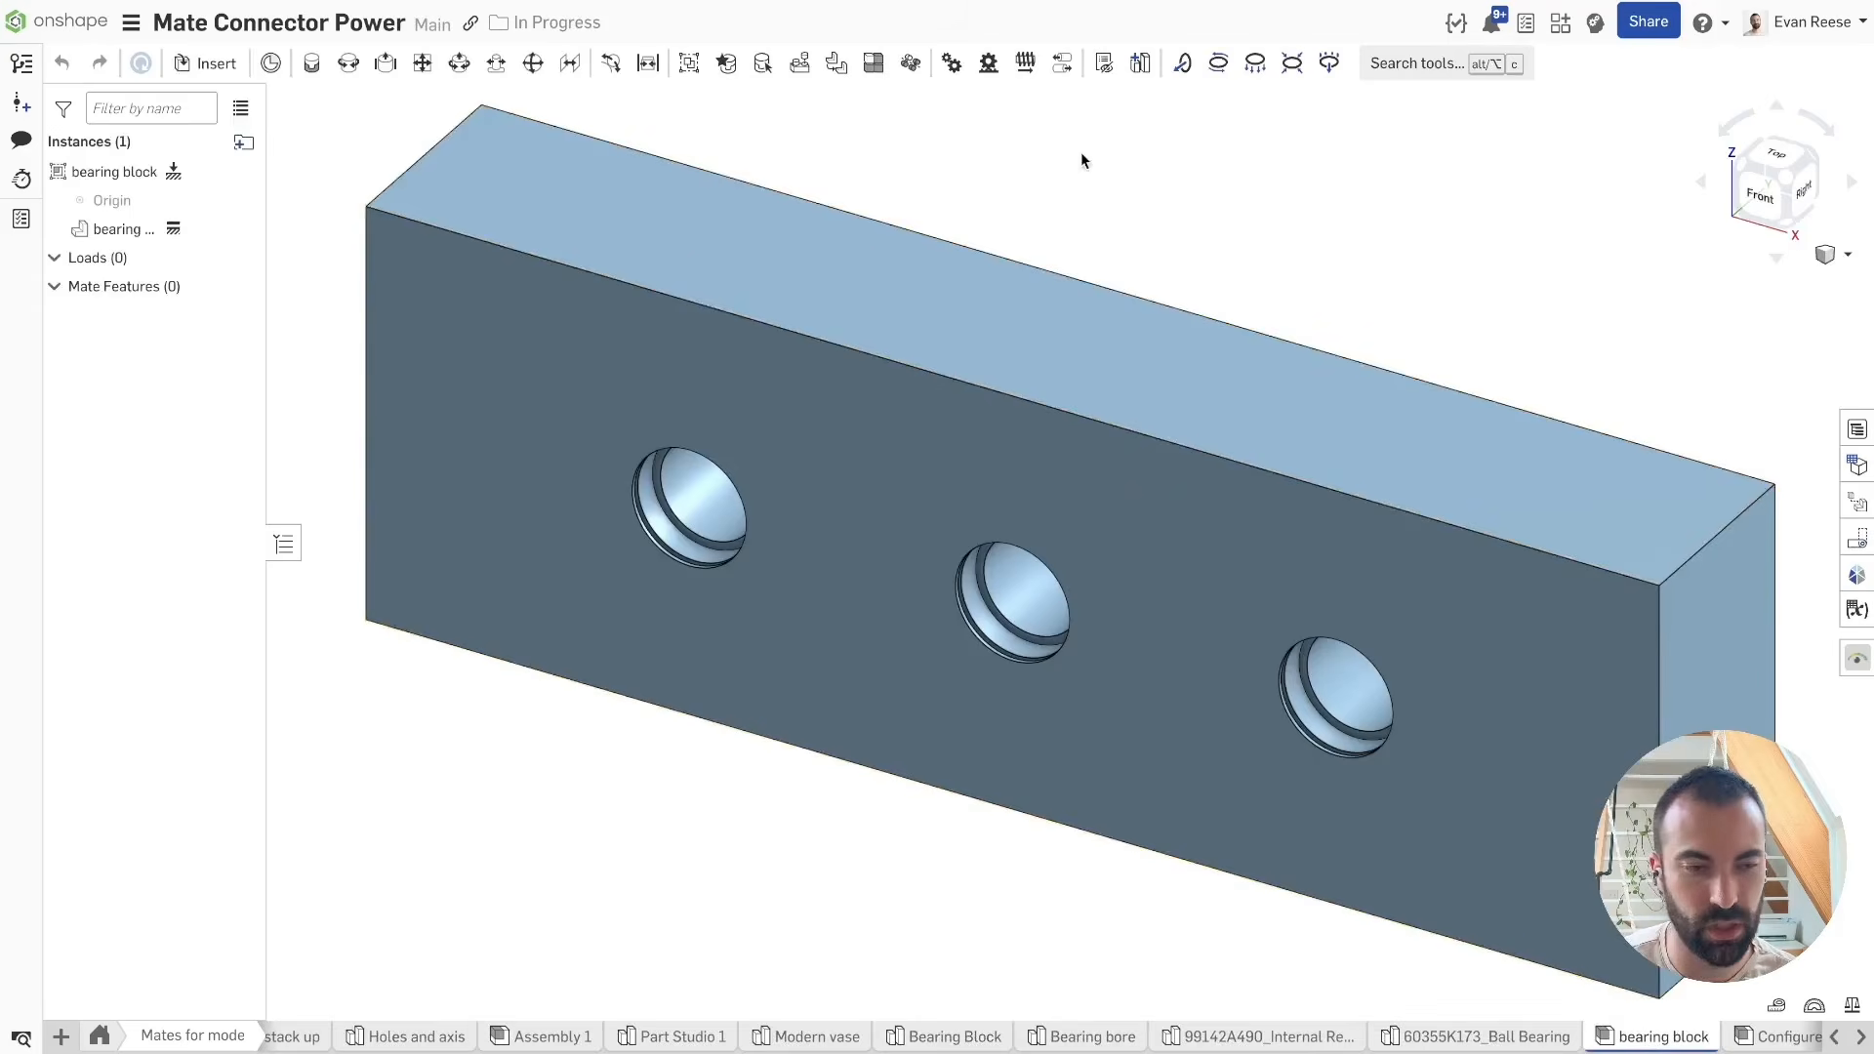
{"action": "scroll", "coordinate": [1080, 156], "scroll_direction": "down", "scroll_amount": 3}
{"action": "right_click_drag", "start_coordinate": [1080, 157], "coordinate": [1033, 198]}
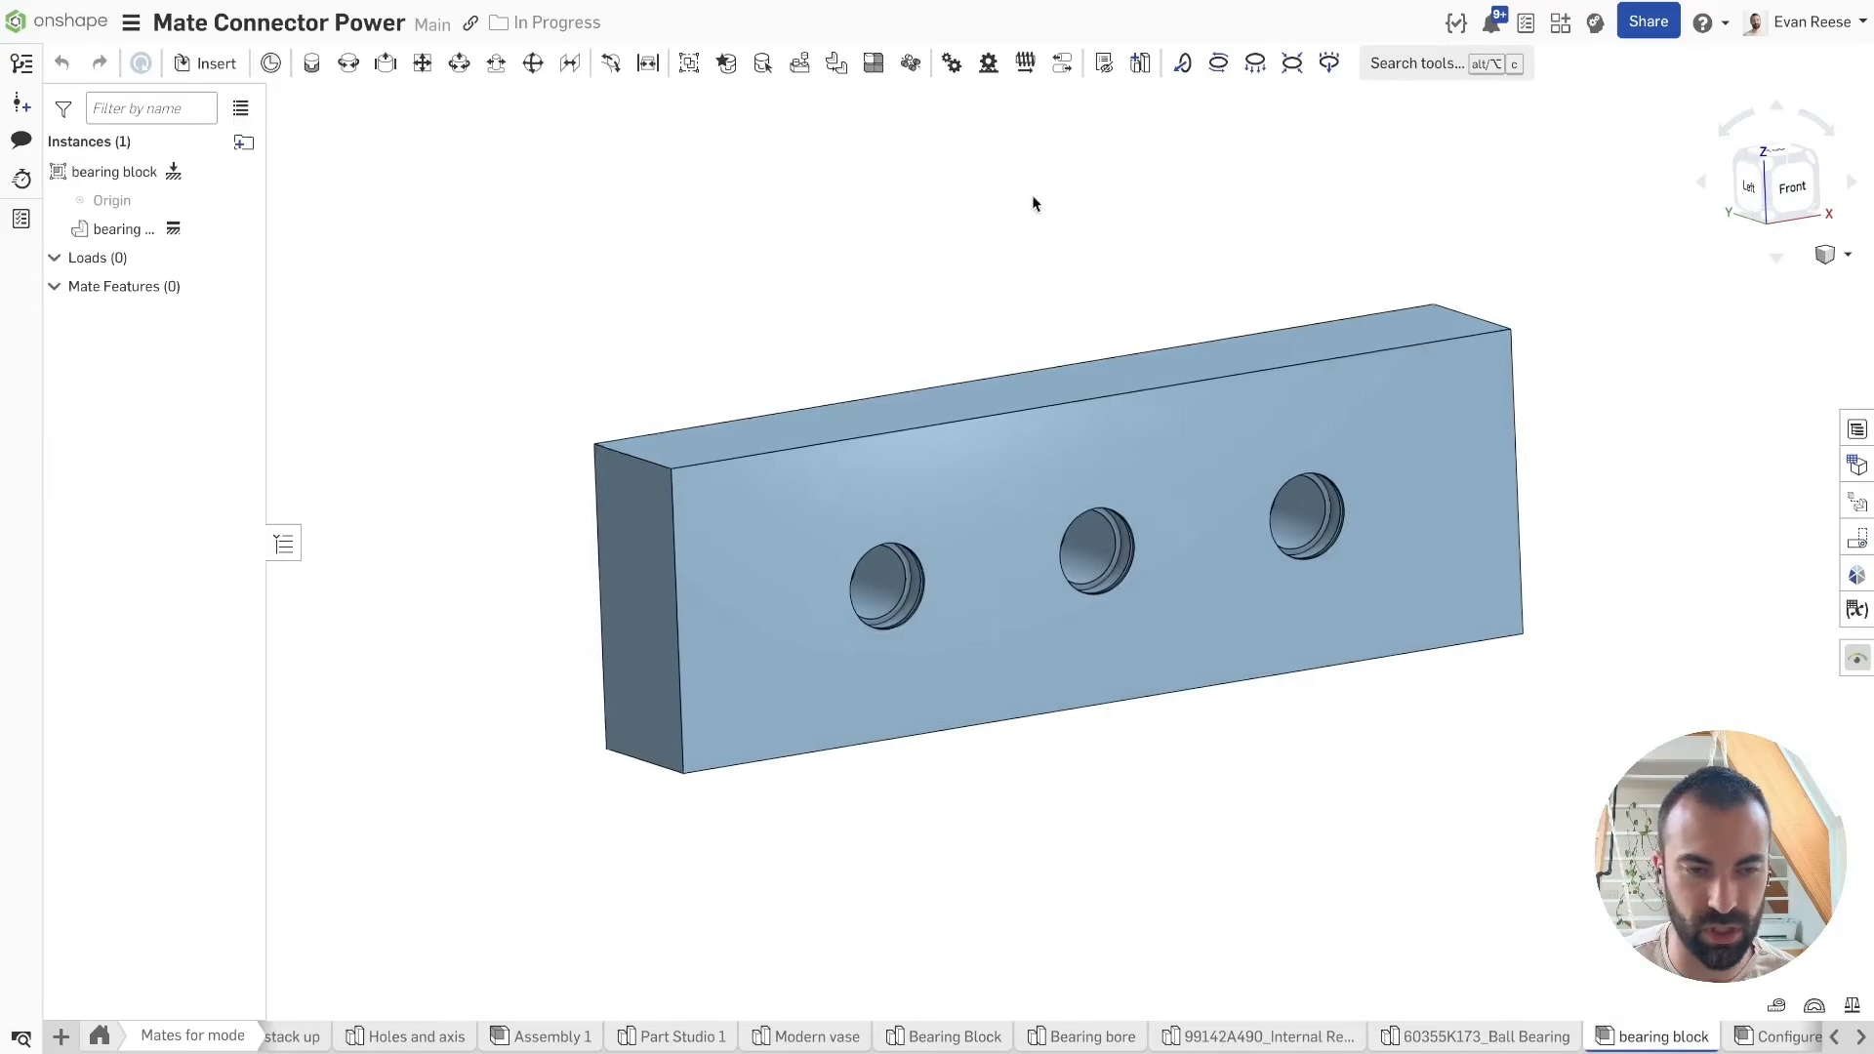
{"action": "left_click", "coordinate": [201, 64]}
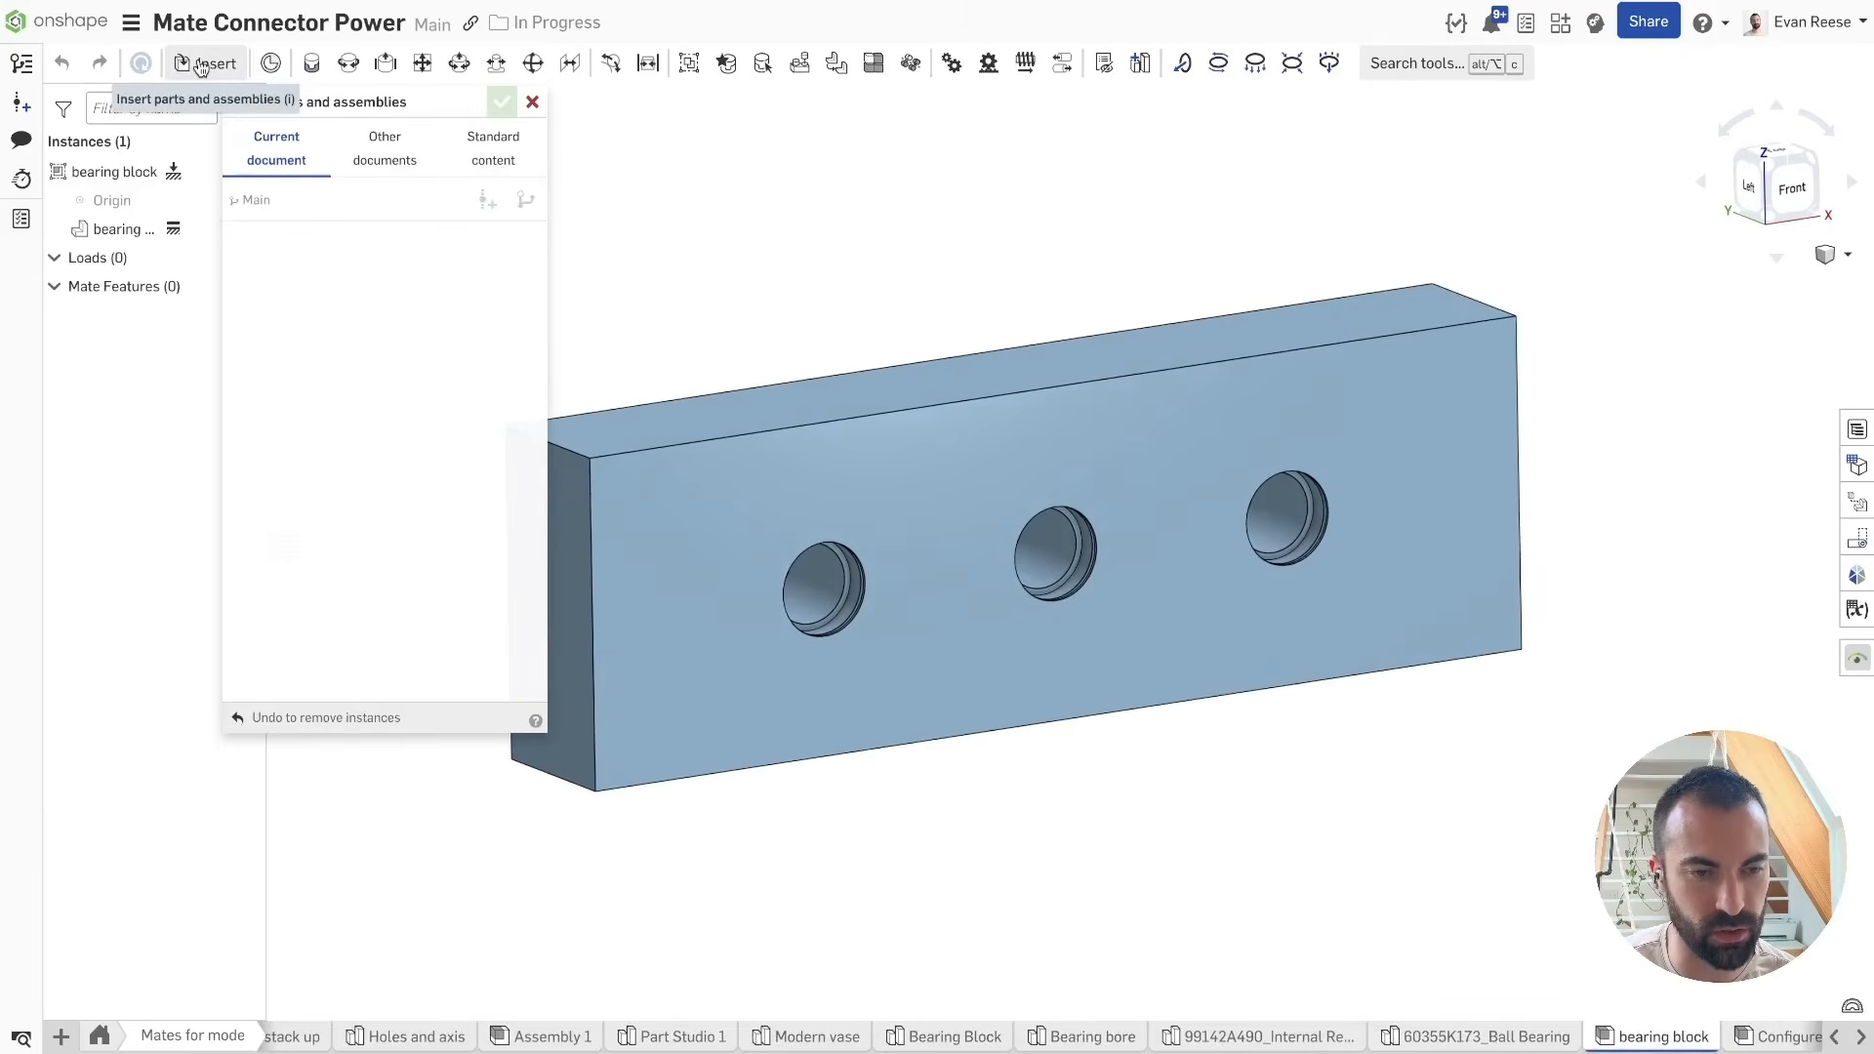
{"action": "left_click", "coordinate": [728, 65]}
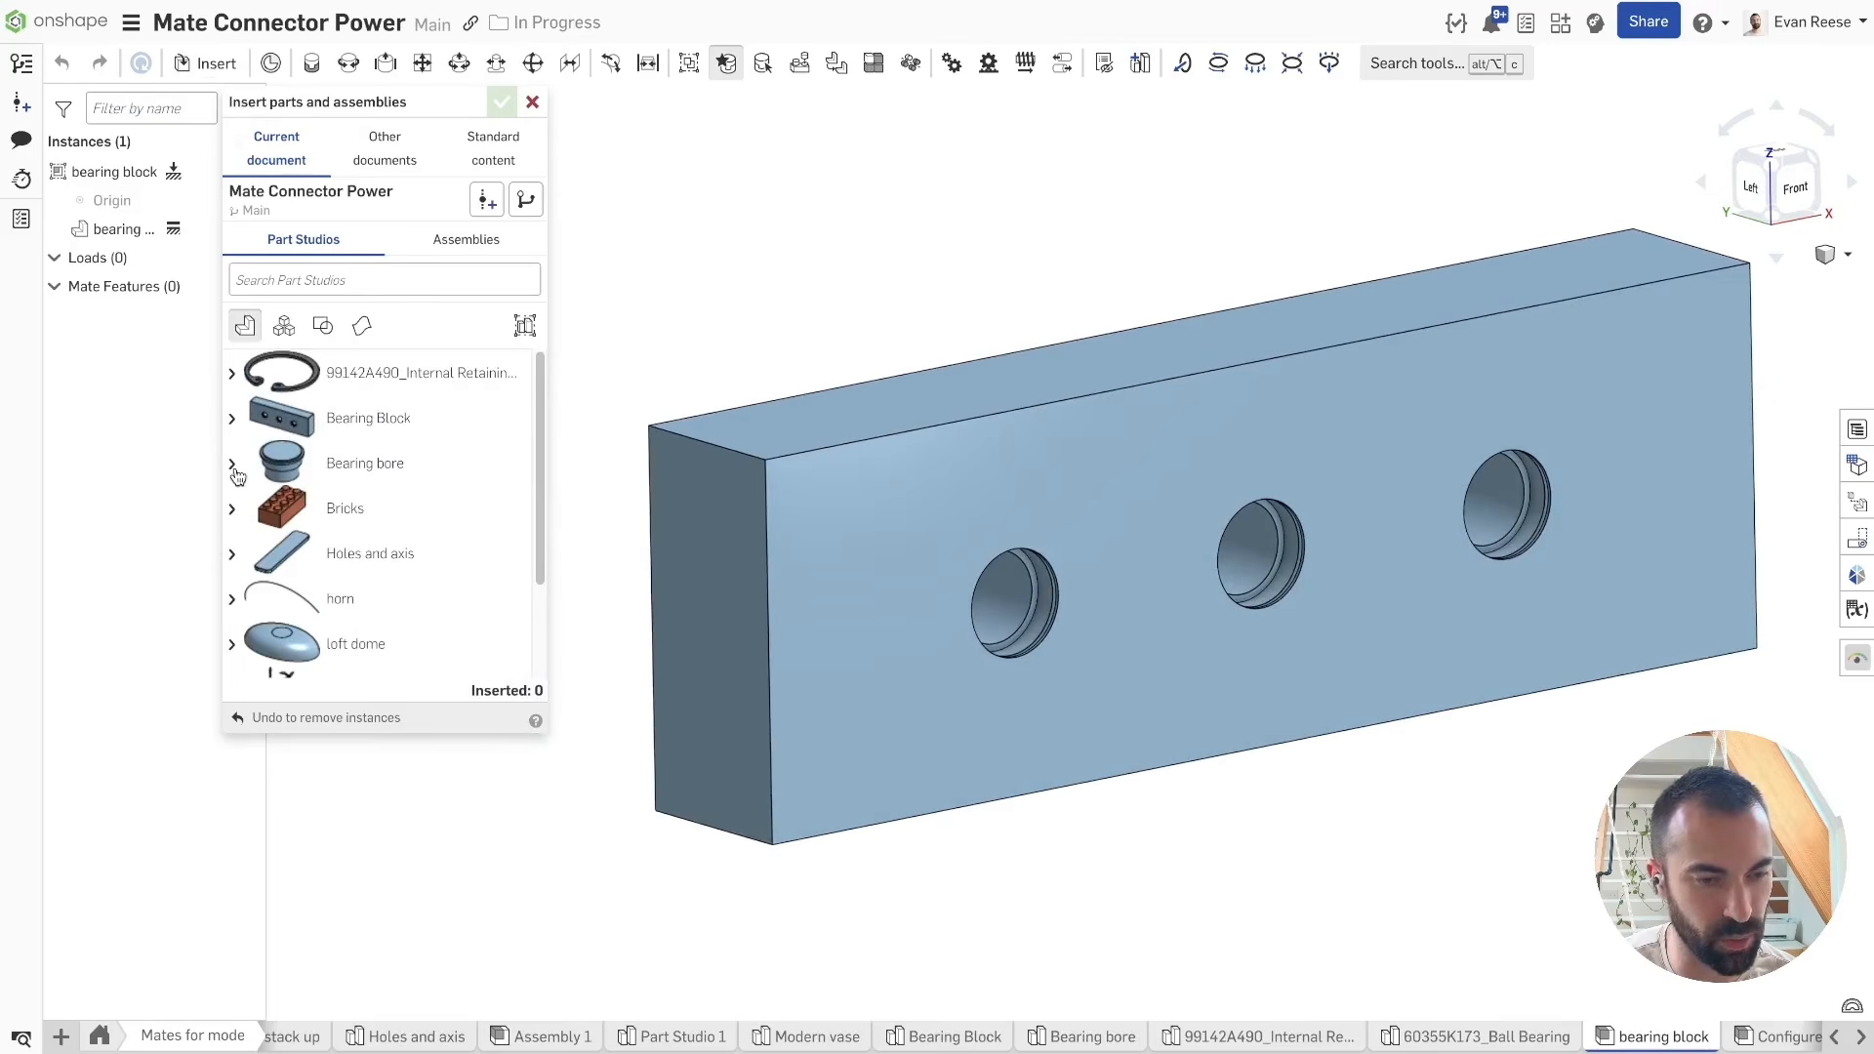
{"action": "left_click", "coordinate": [282, 326]}
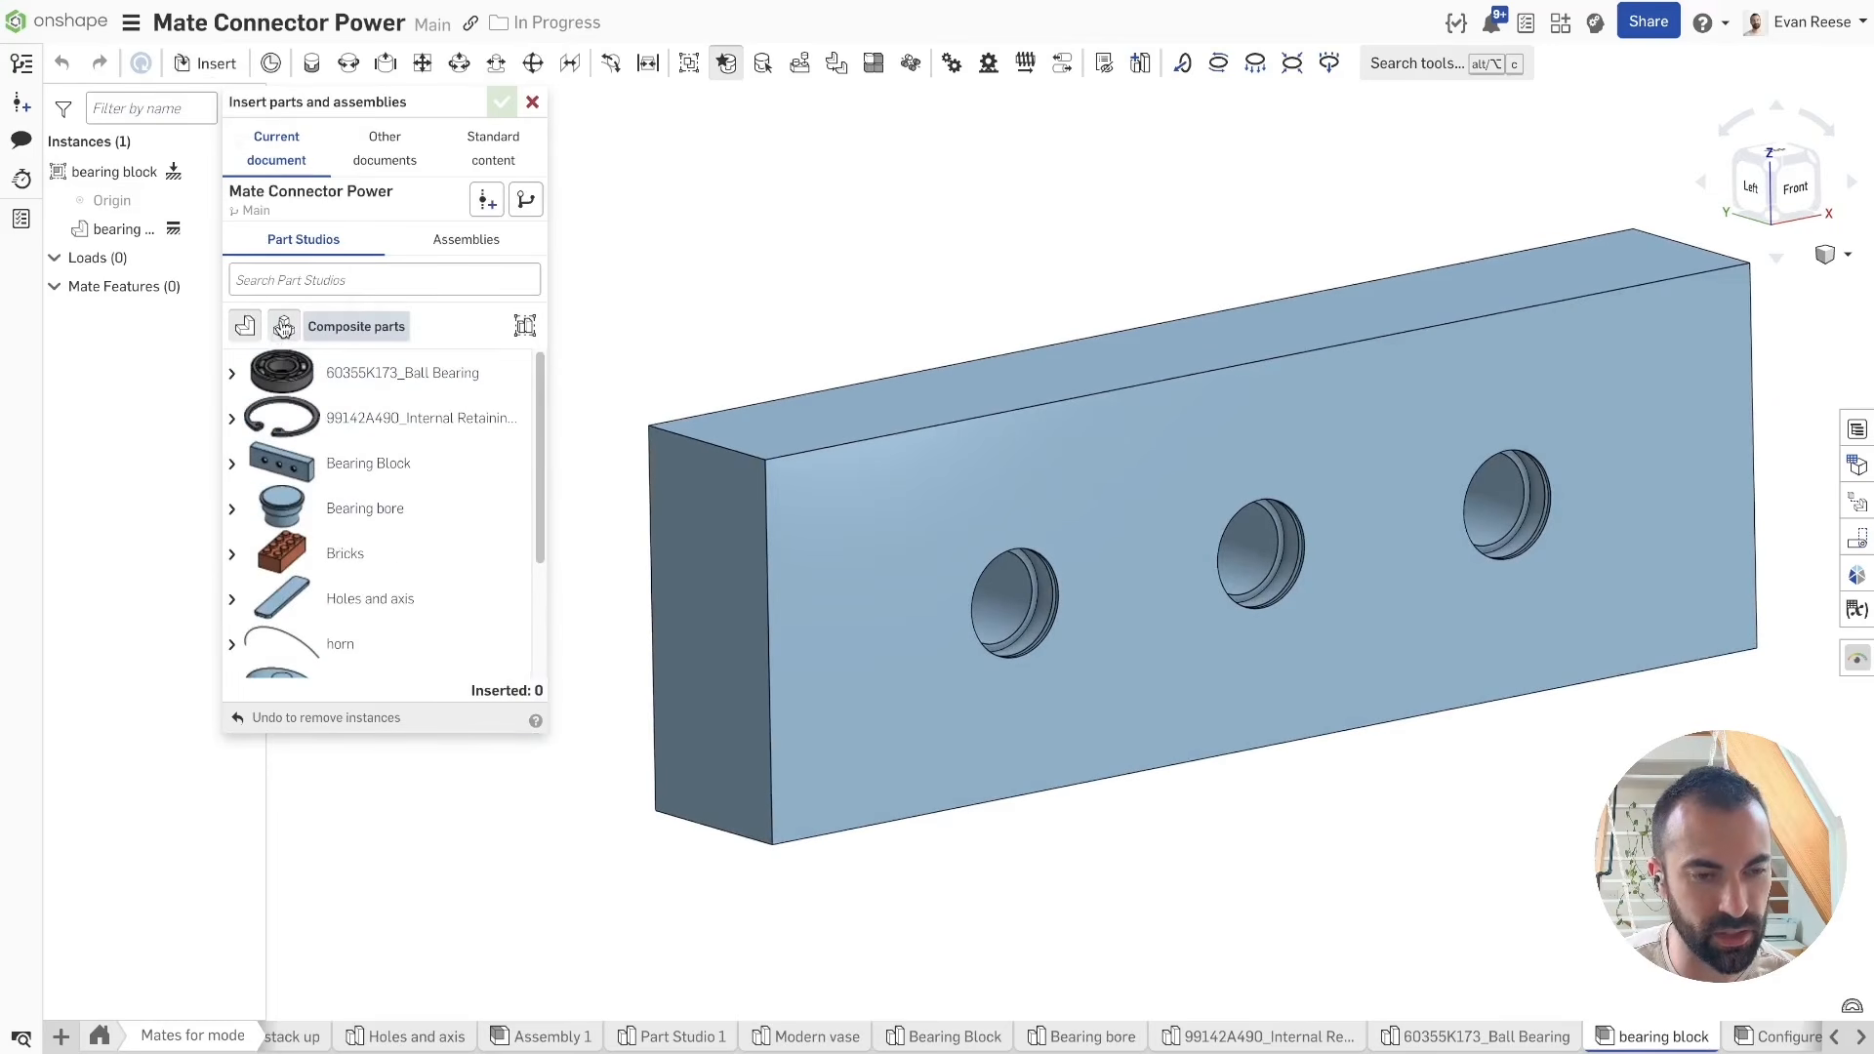
{"action": "left_click", "coordinate": [248, 375]}
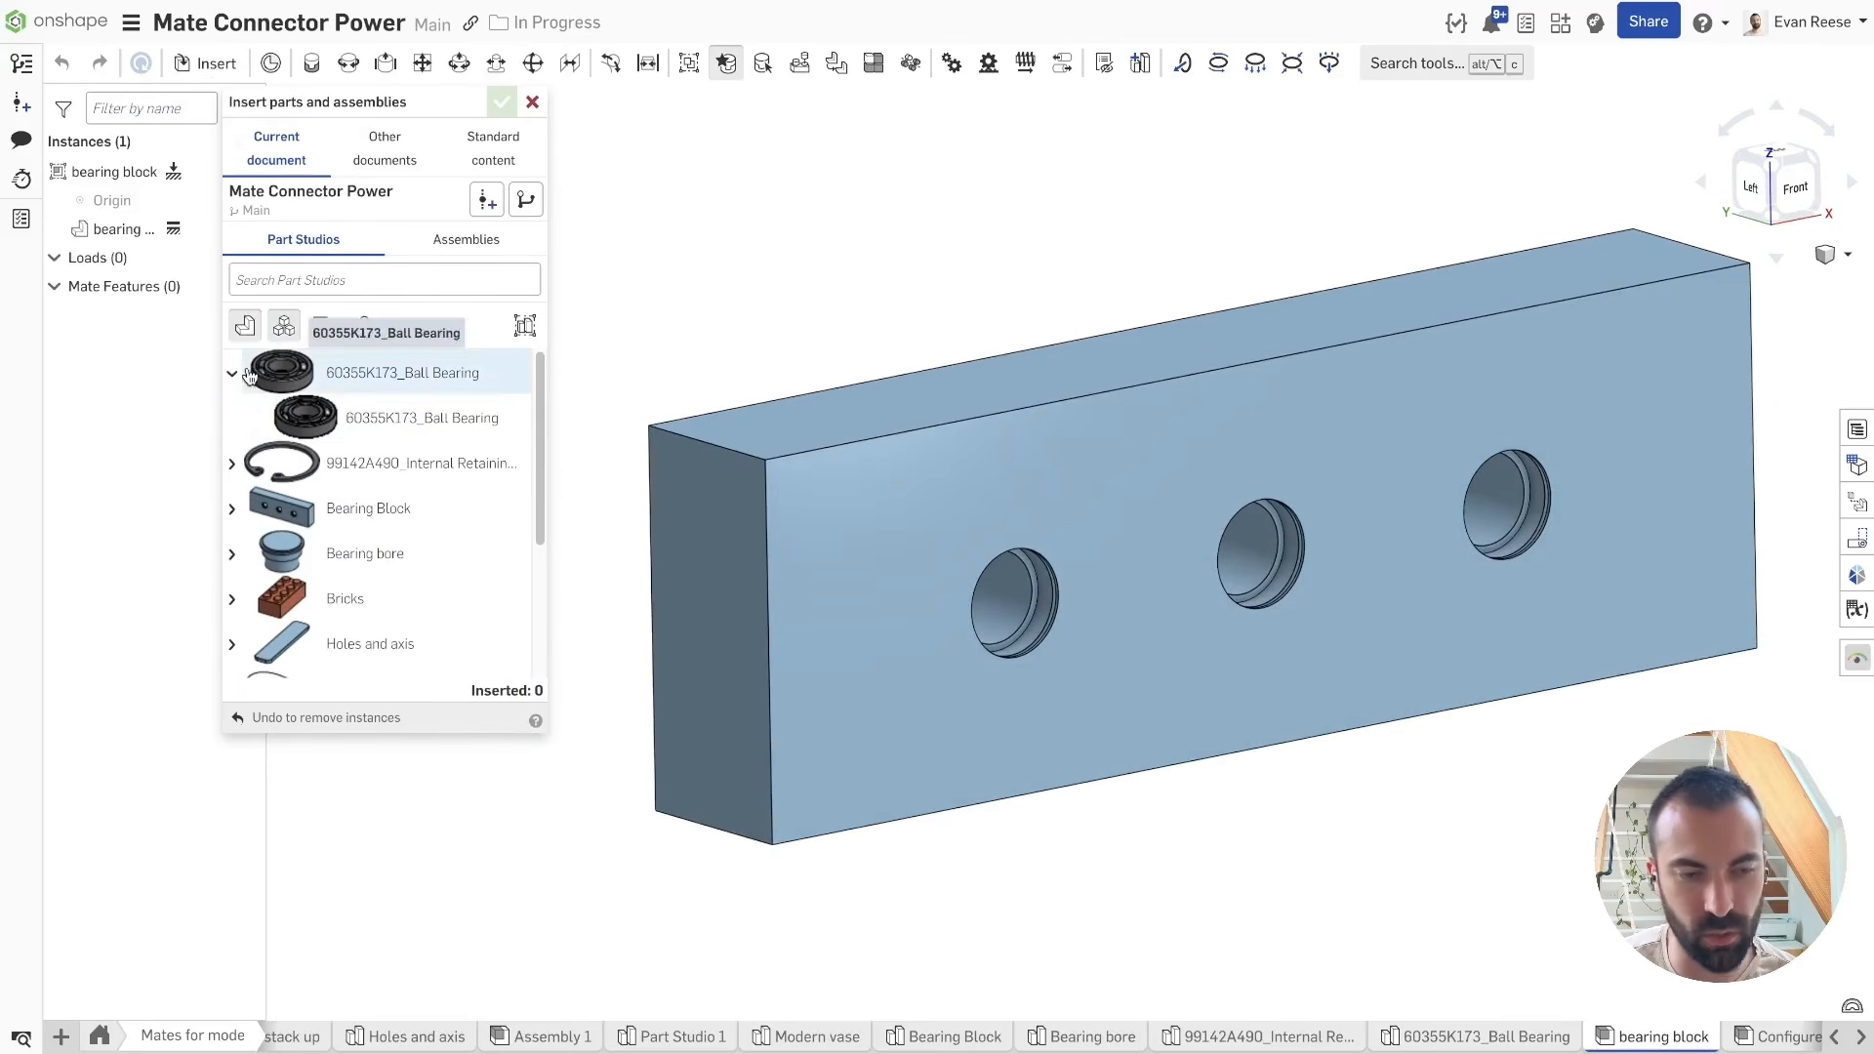
{"action": "left_click", "coordinate": [371, 422]}
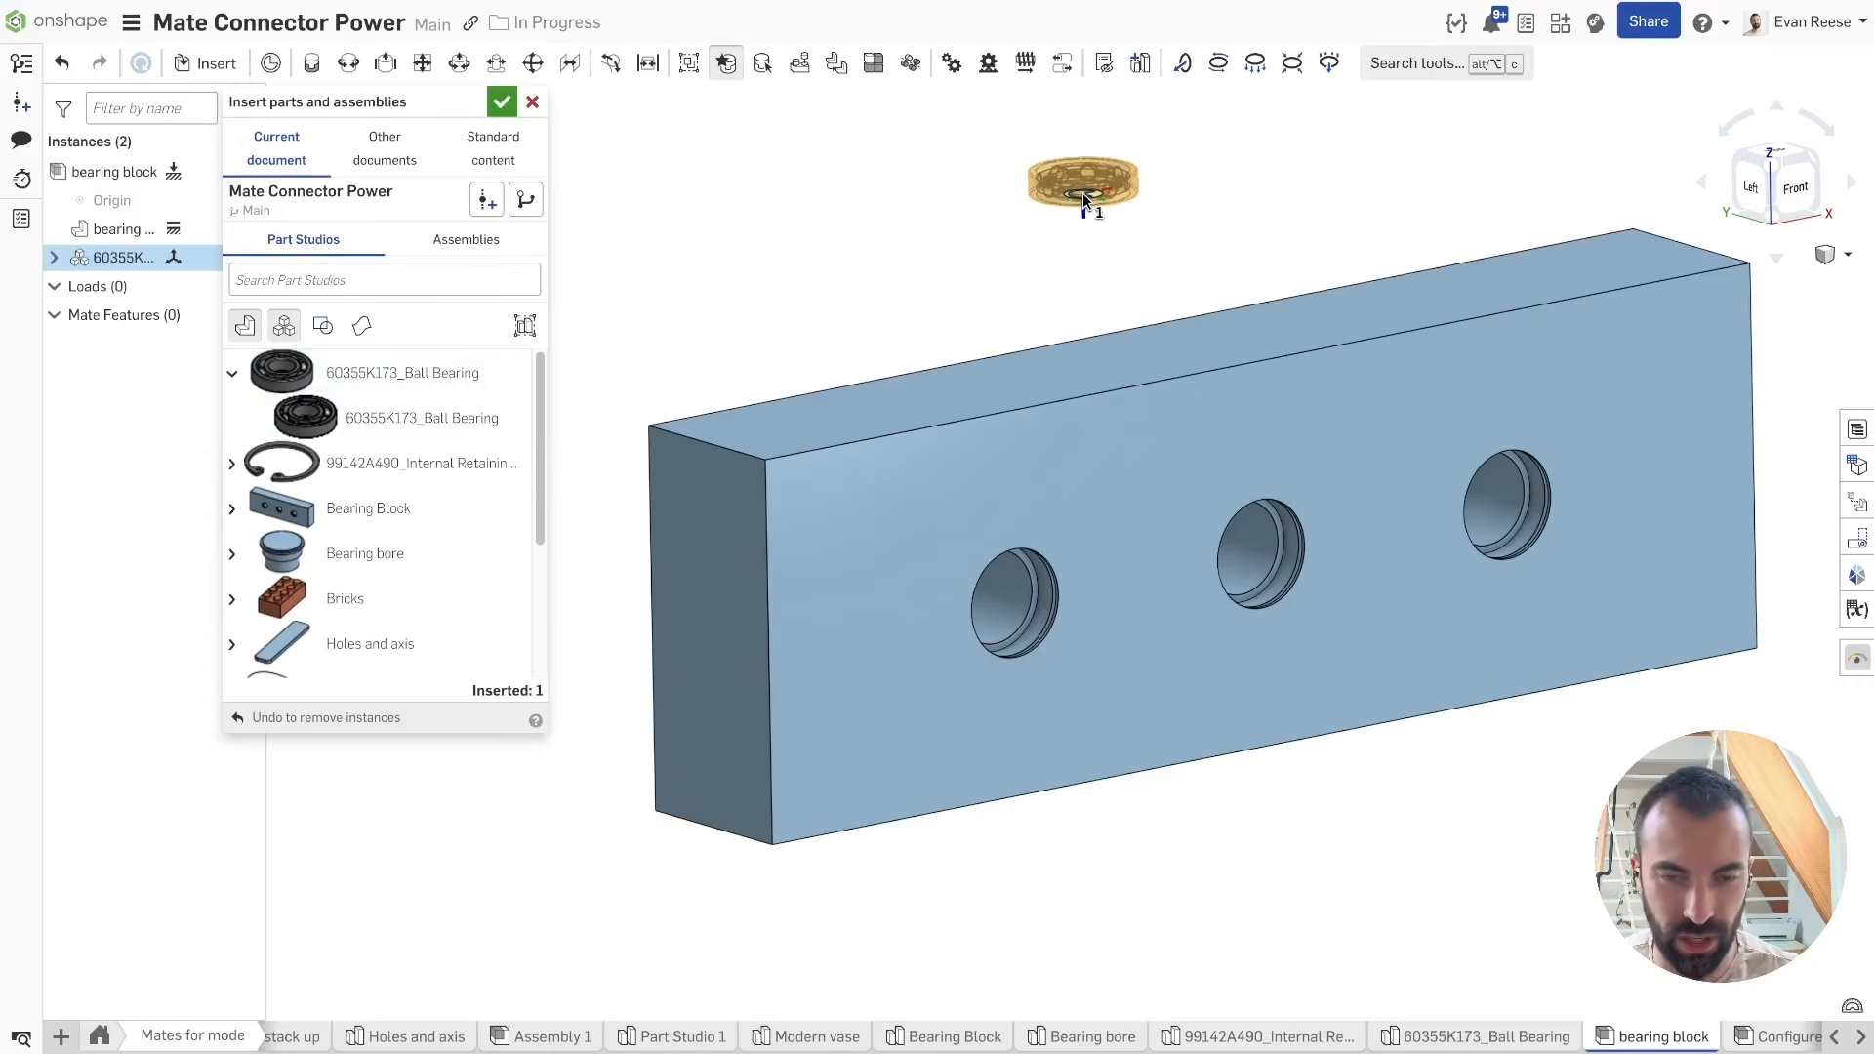
Step: Snap the ball bearing onto the mate connector at the centre of the first bore so it is fastened inside the block
{"action": "middle_click_drag", "start_coordinate": [1082, 226], "coordinate": [1027, 207]}
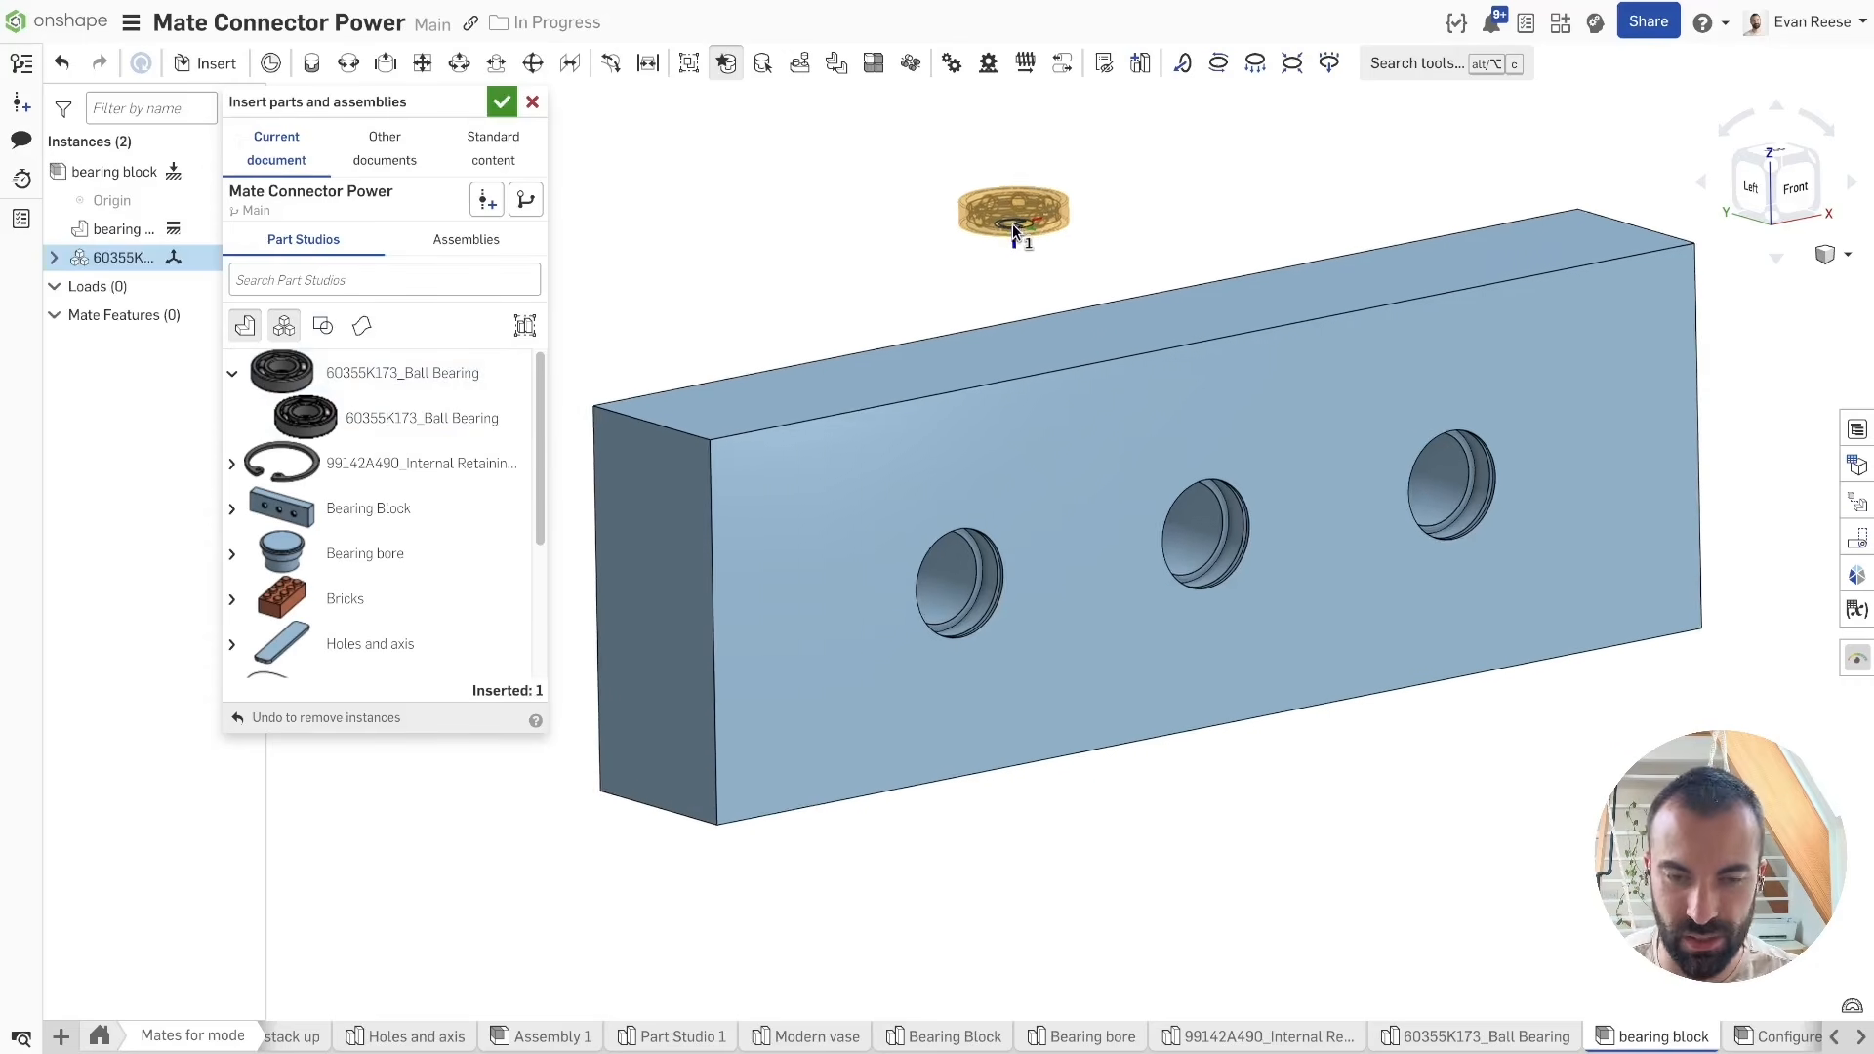
{"action": "scroll", "coordinate": [1016, 234], "scroll_direction": "up", "scroll_amount": 1}
{"action": "scroll", "coordinate": [978, 244], "scroll_direction": "up", "scroll_amount": 5}
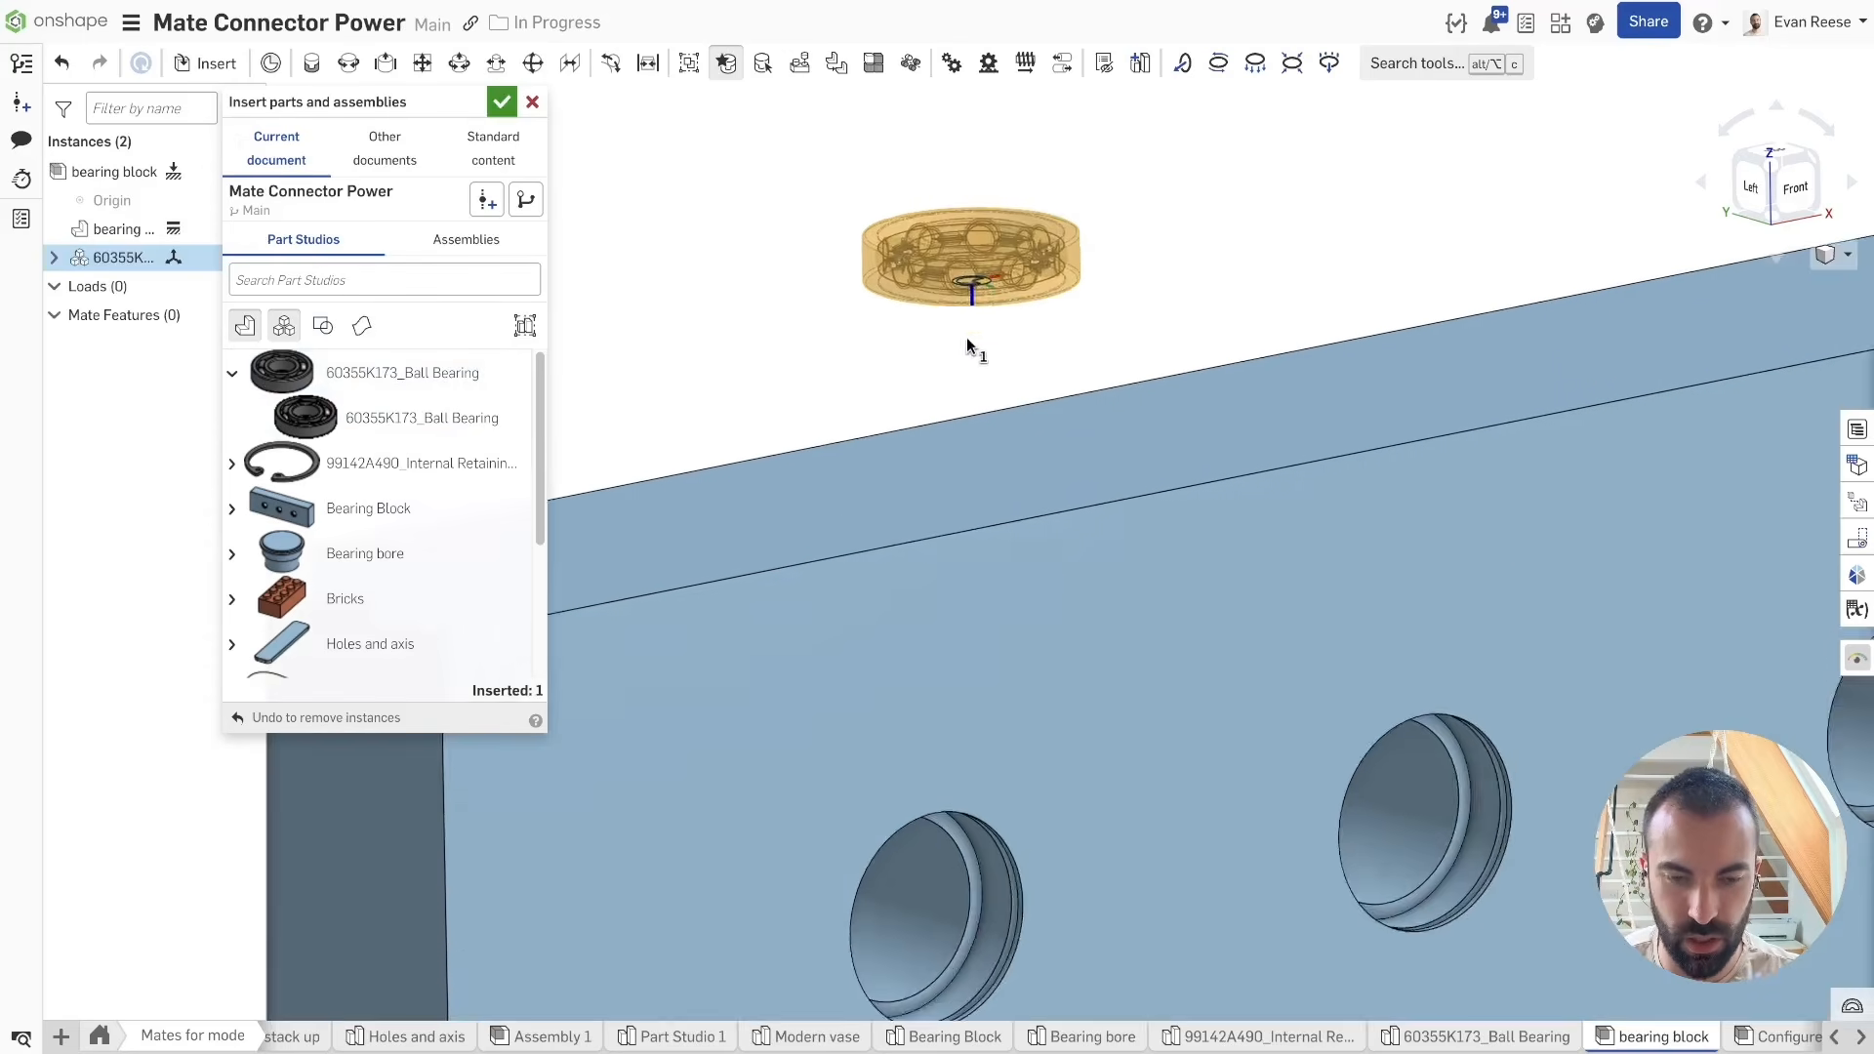
{"action": "middle_click_drag", "start_coordinate": [966, 339], "coordinate": [976, 60]}
{"action": "scroll", "coordinate": [953, 166], "scroll_direction": "up", "scroll_amount": 1}
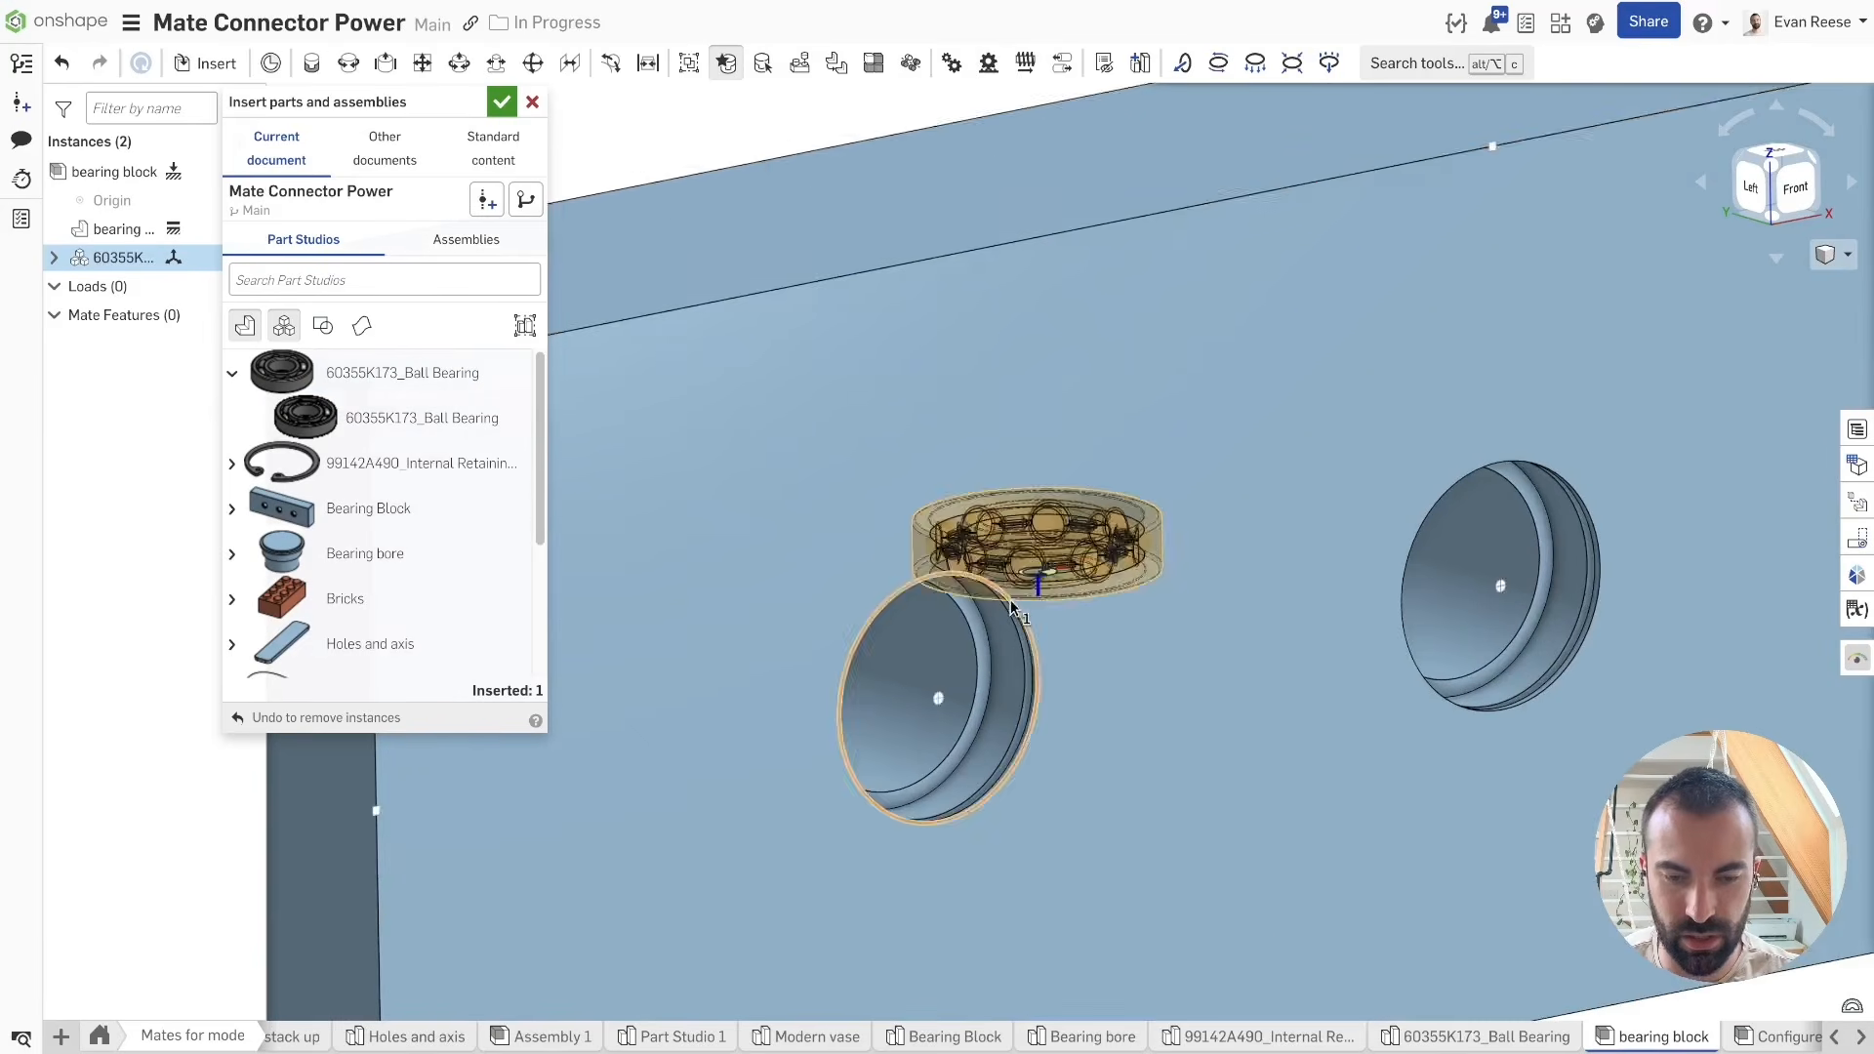
{"action": "scroll", "coordinate": [986, 677], "scroll_direction": "up", "scroll_amount": 1}
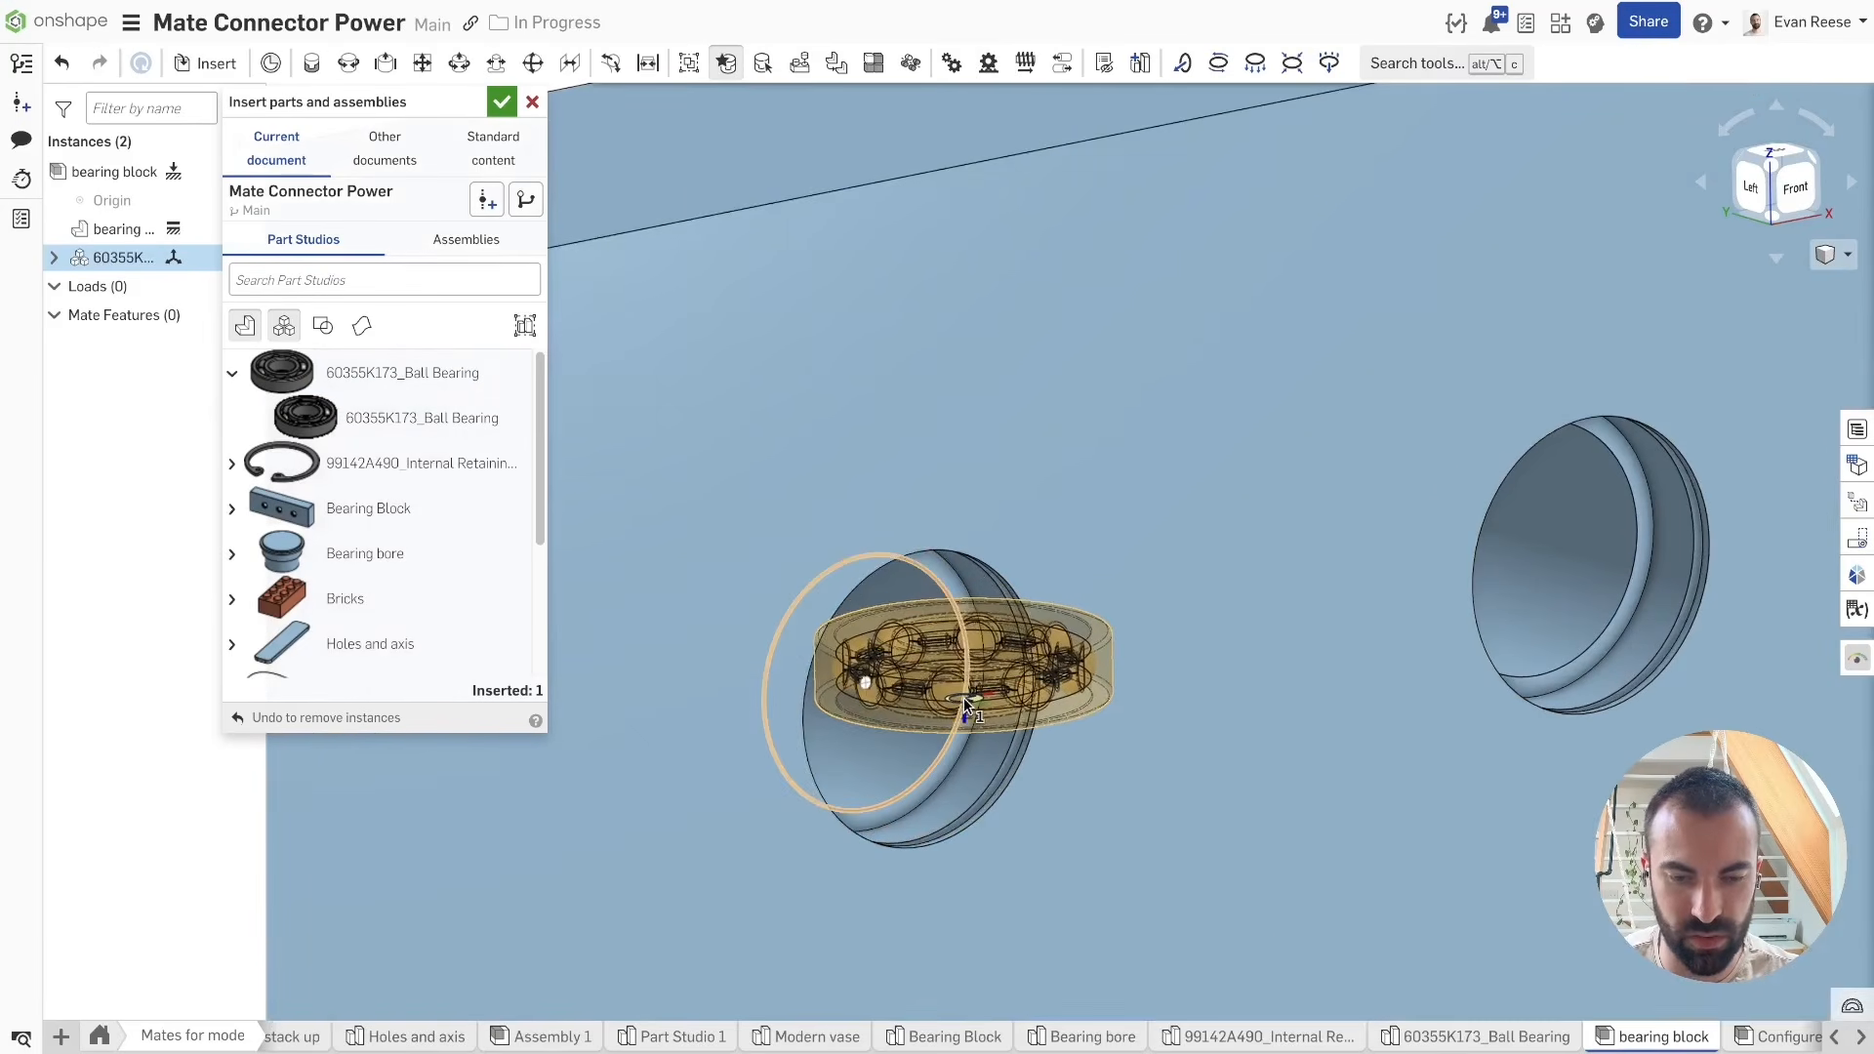
{"action": "scroll", "coordinate": [937, 684], "scroll_direction": "up", "scroll_amount": 5}
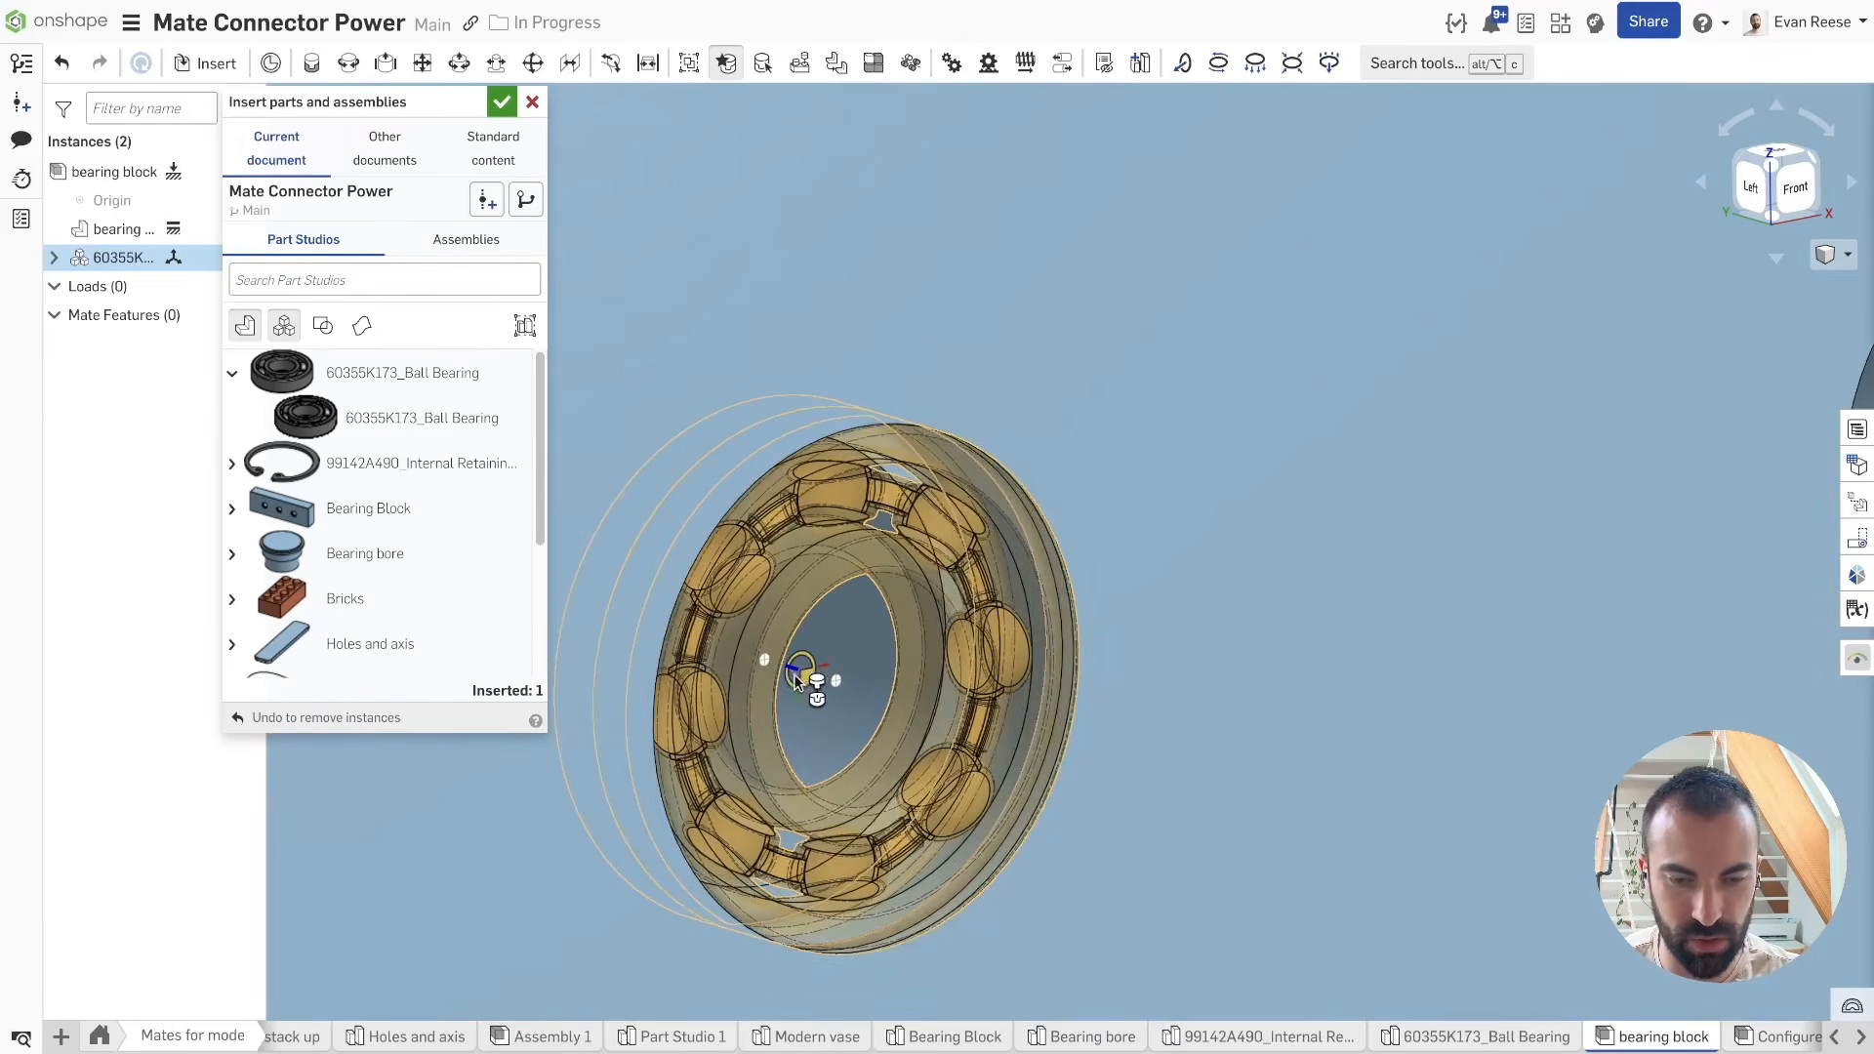
{"action": "left_click", "coordinate": [766, 672]}
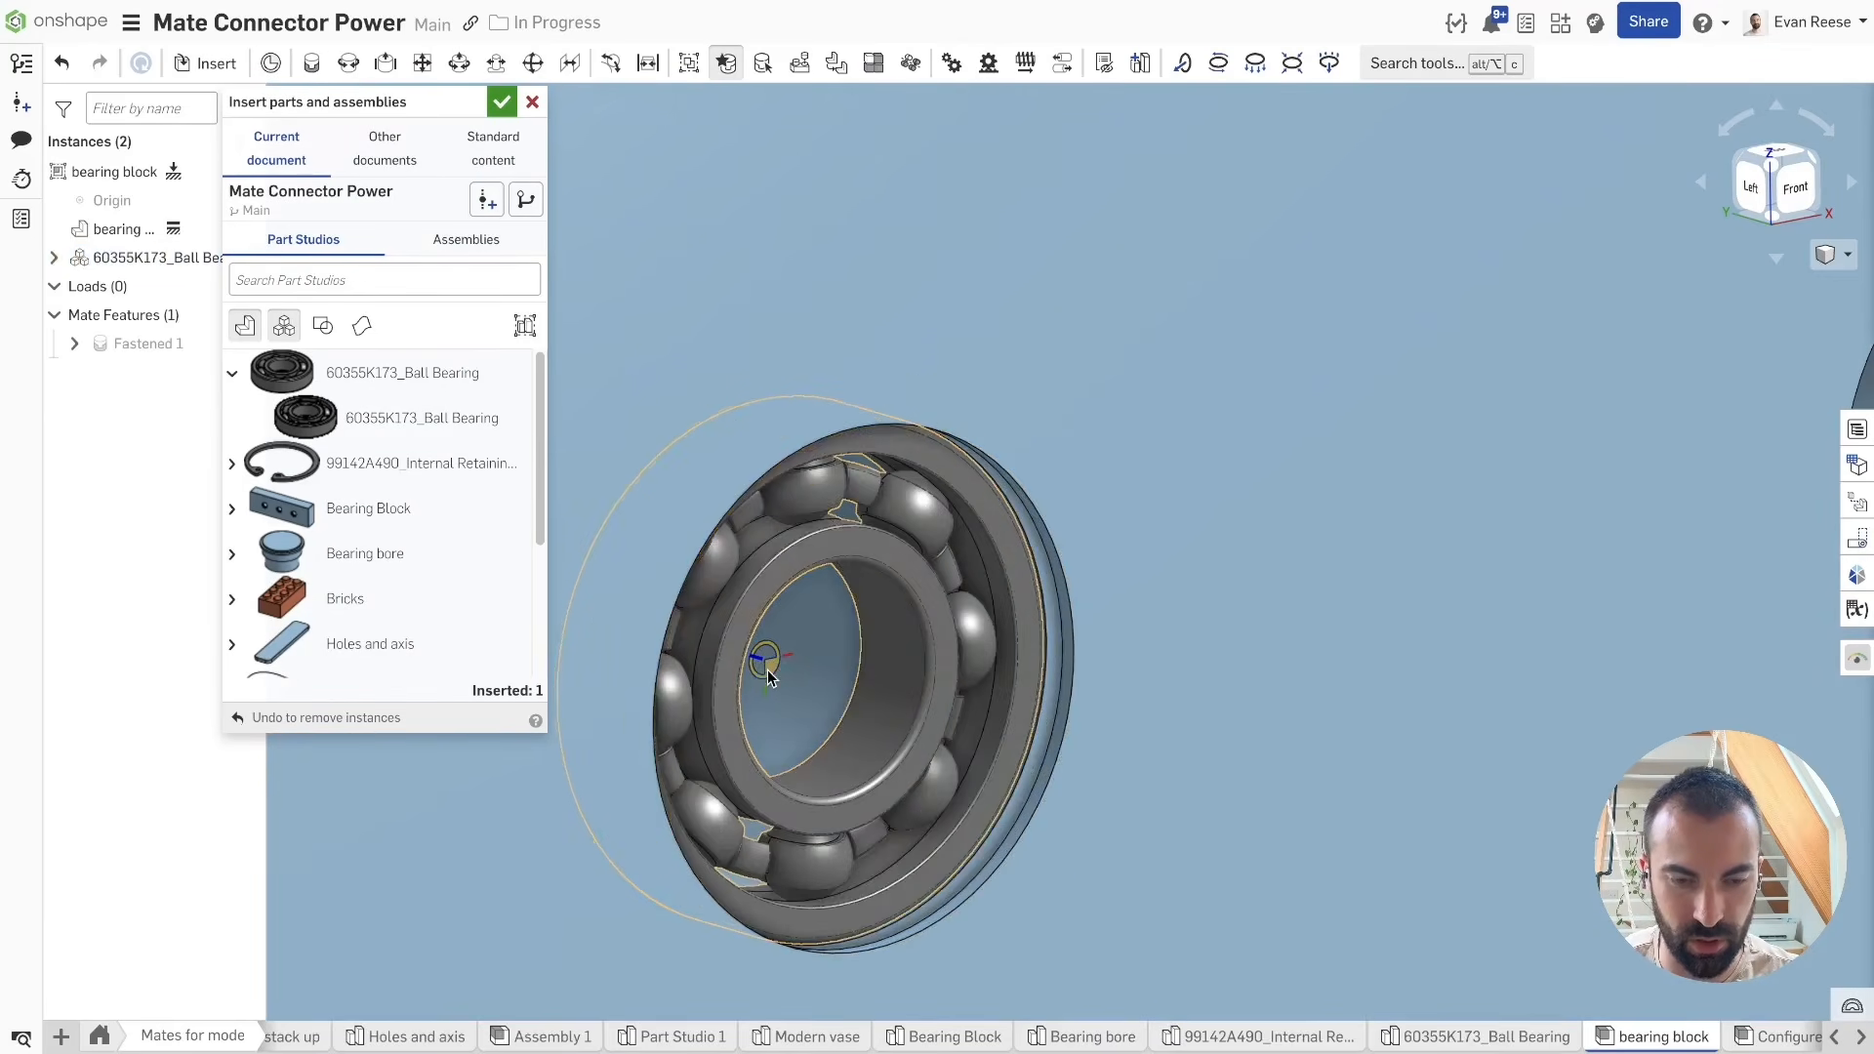
Step: Insert the 99142A490 internal retaining ring, snap it into the first bore's groove in front of the bearing, and finish inserting
{"action": "left_click", "coordinate": [231, 463]}
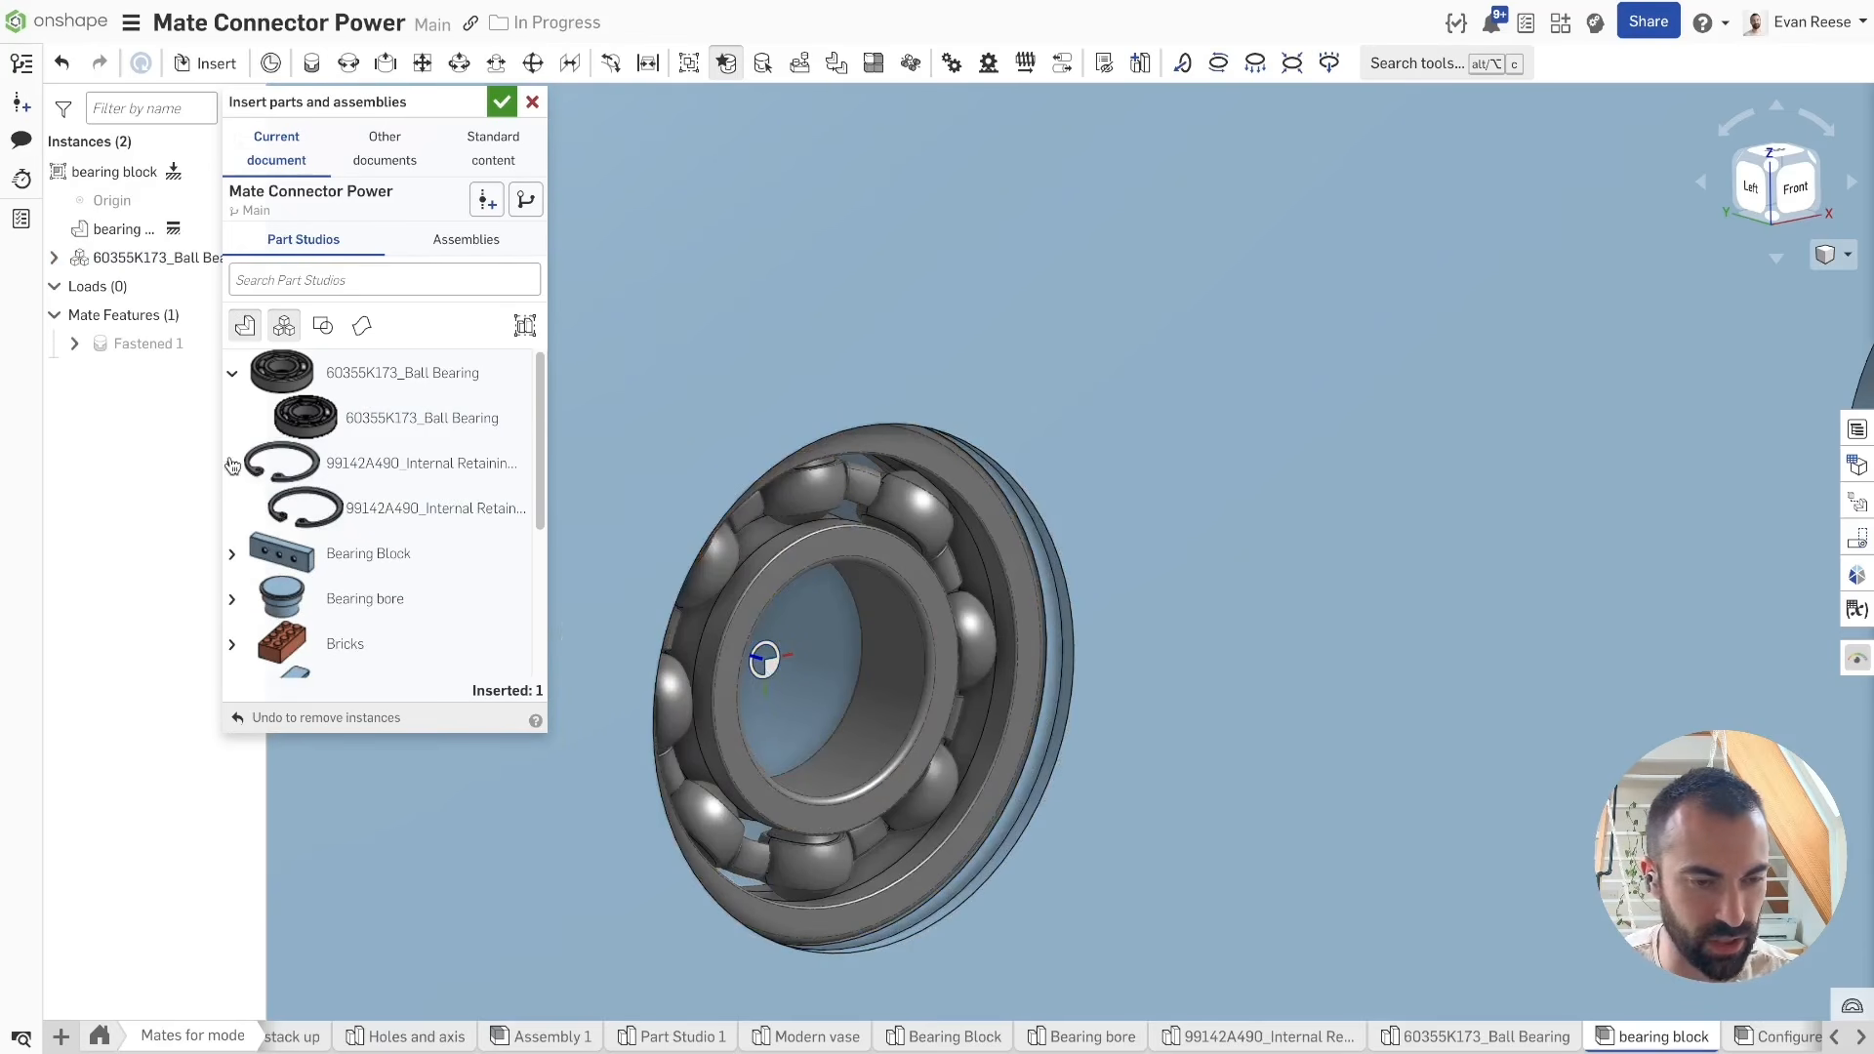
{"action": "left_click", "coordinate": [438, 518]}
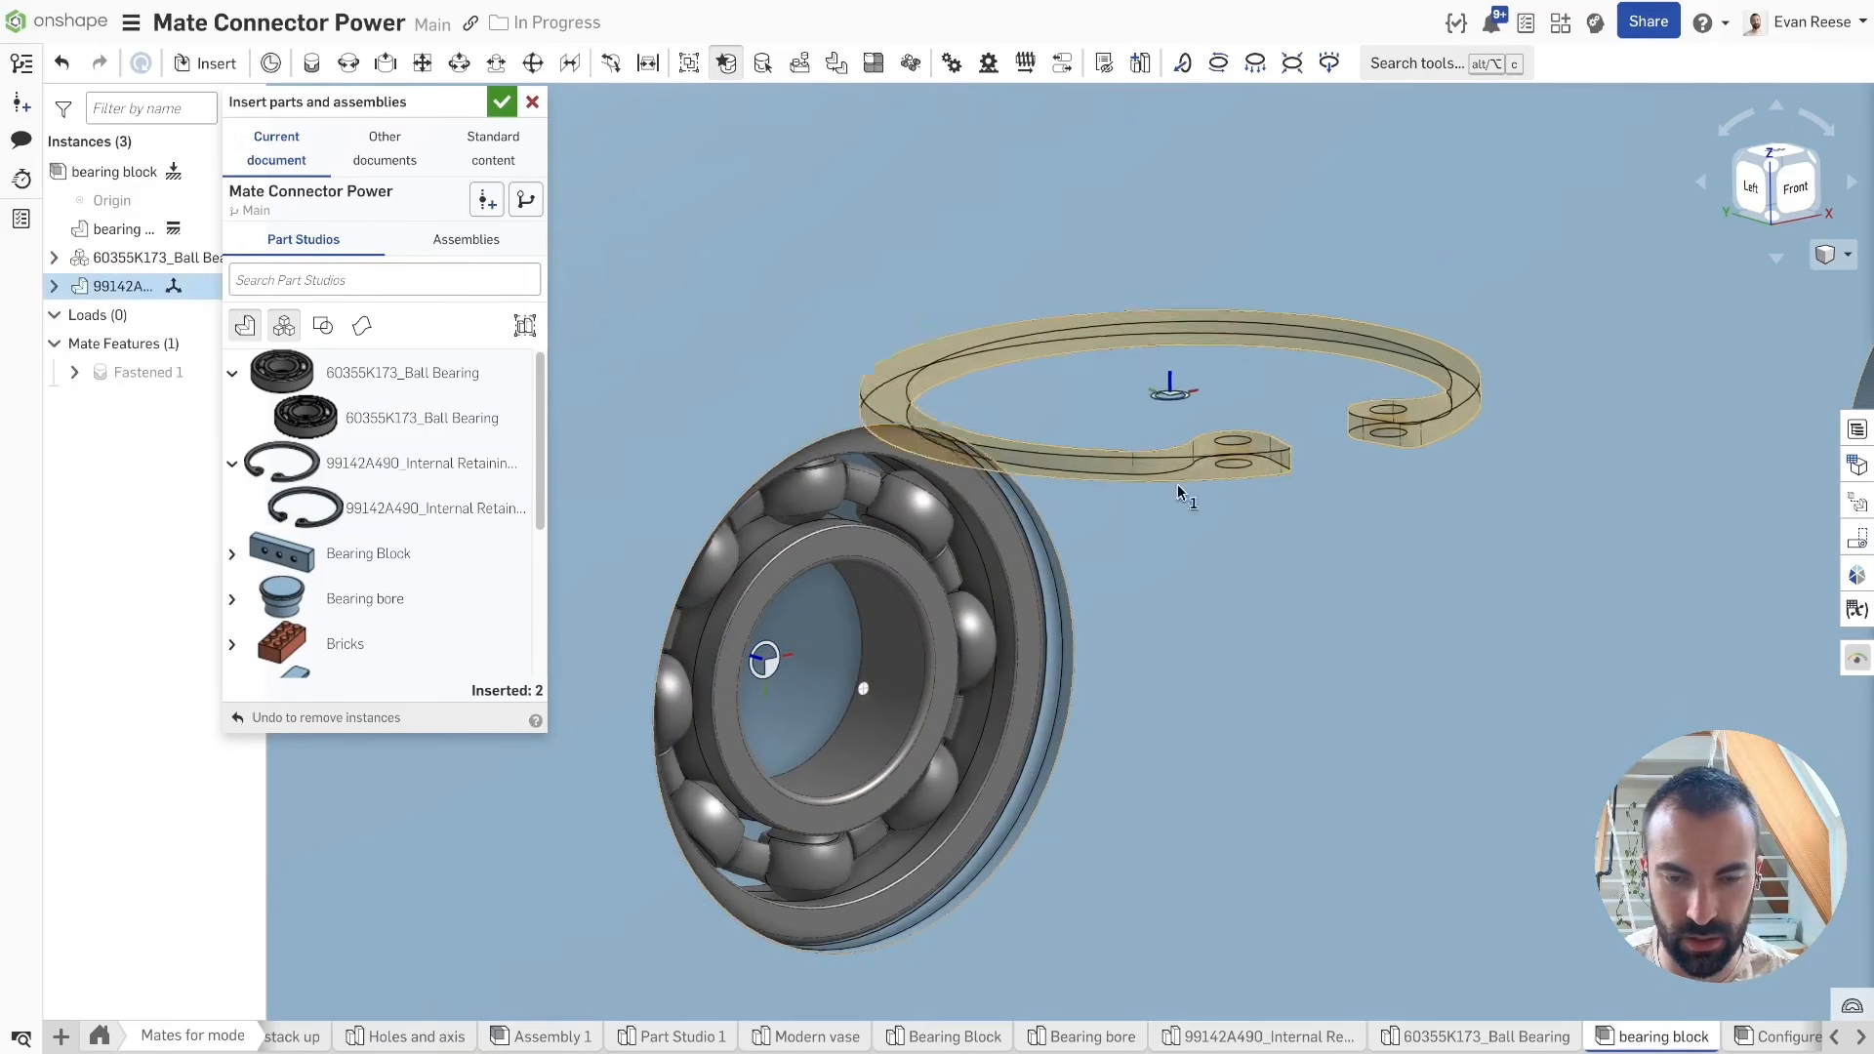
{"action": "right_click_drag", "start_coordinate": [1178, 491], "coordinate": [1083, 660]}
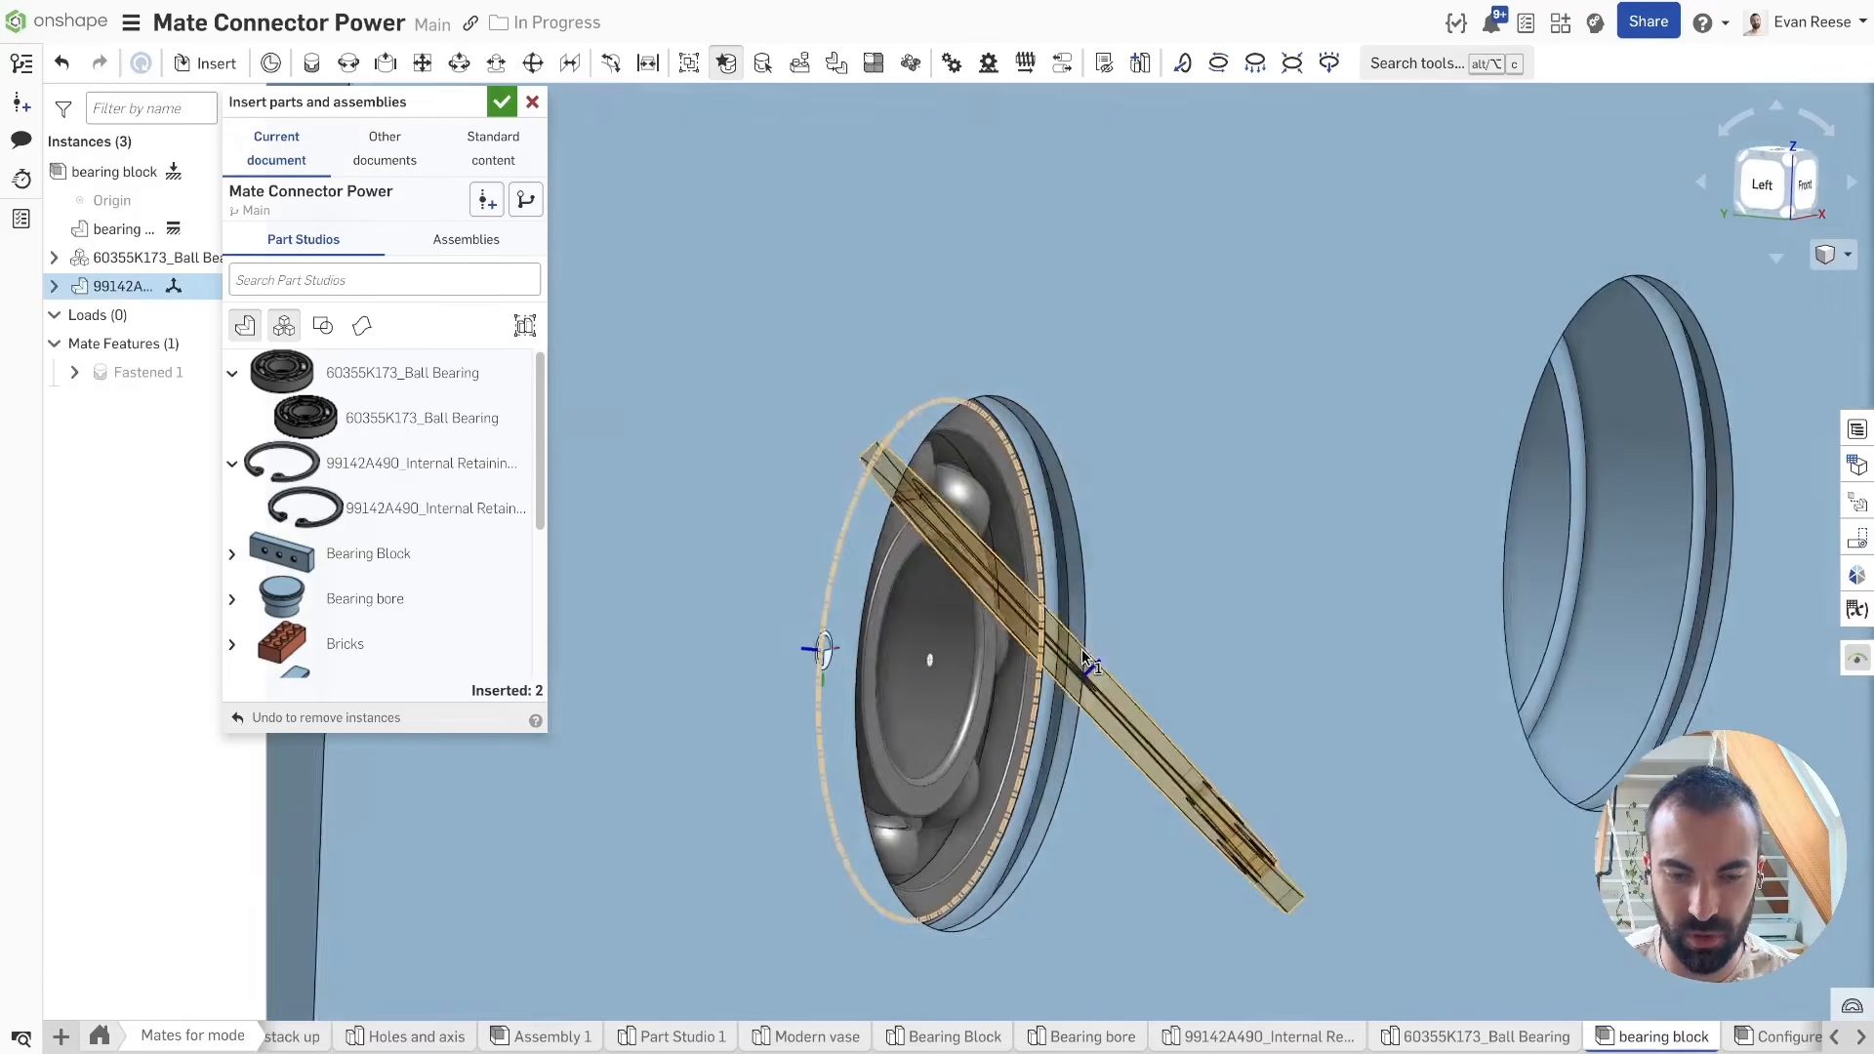
{"action": "scroll", "coordinate": [1084, 660], "scroll_direction": "up", "scroll_amount": 5}
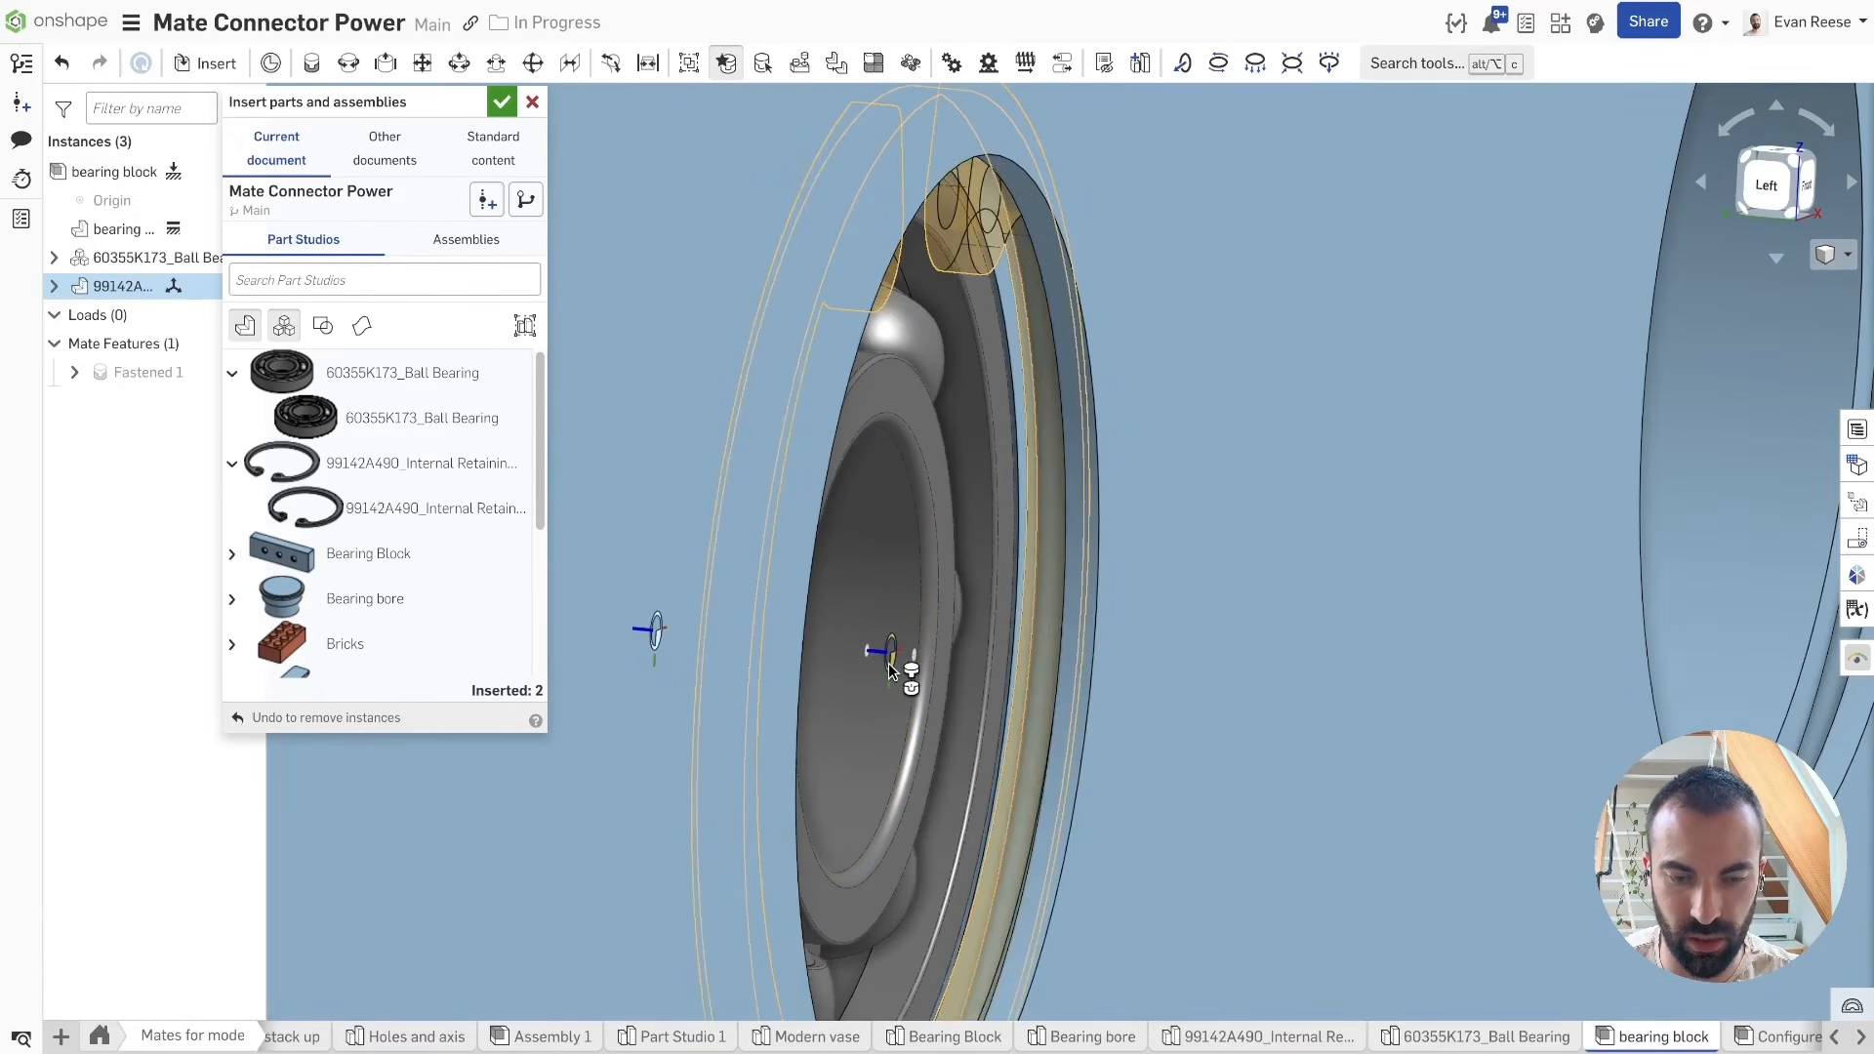
{"action": "left_click", "coordinate": [890, 670]}
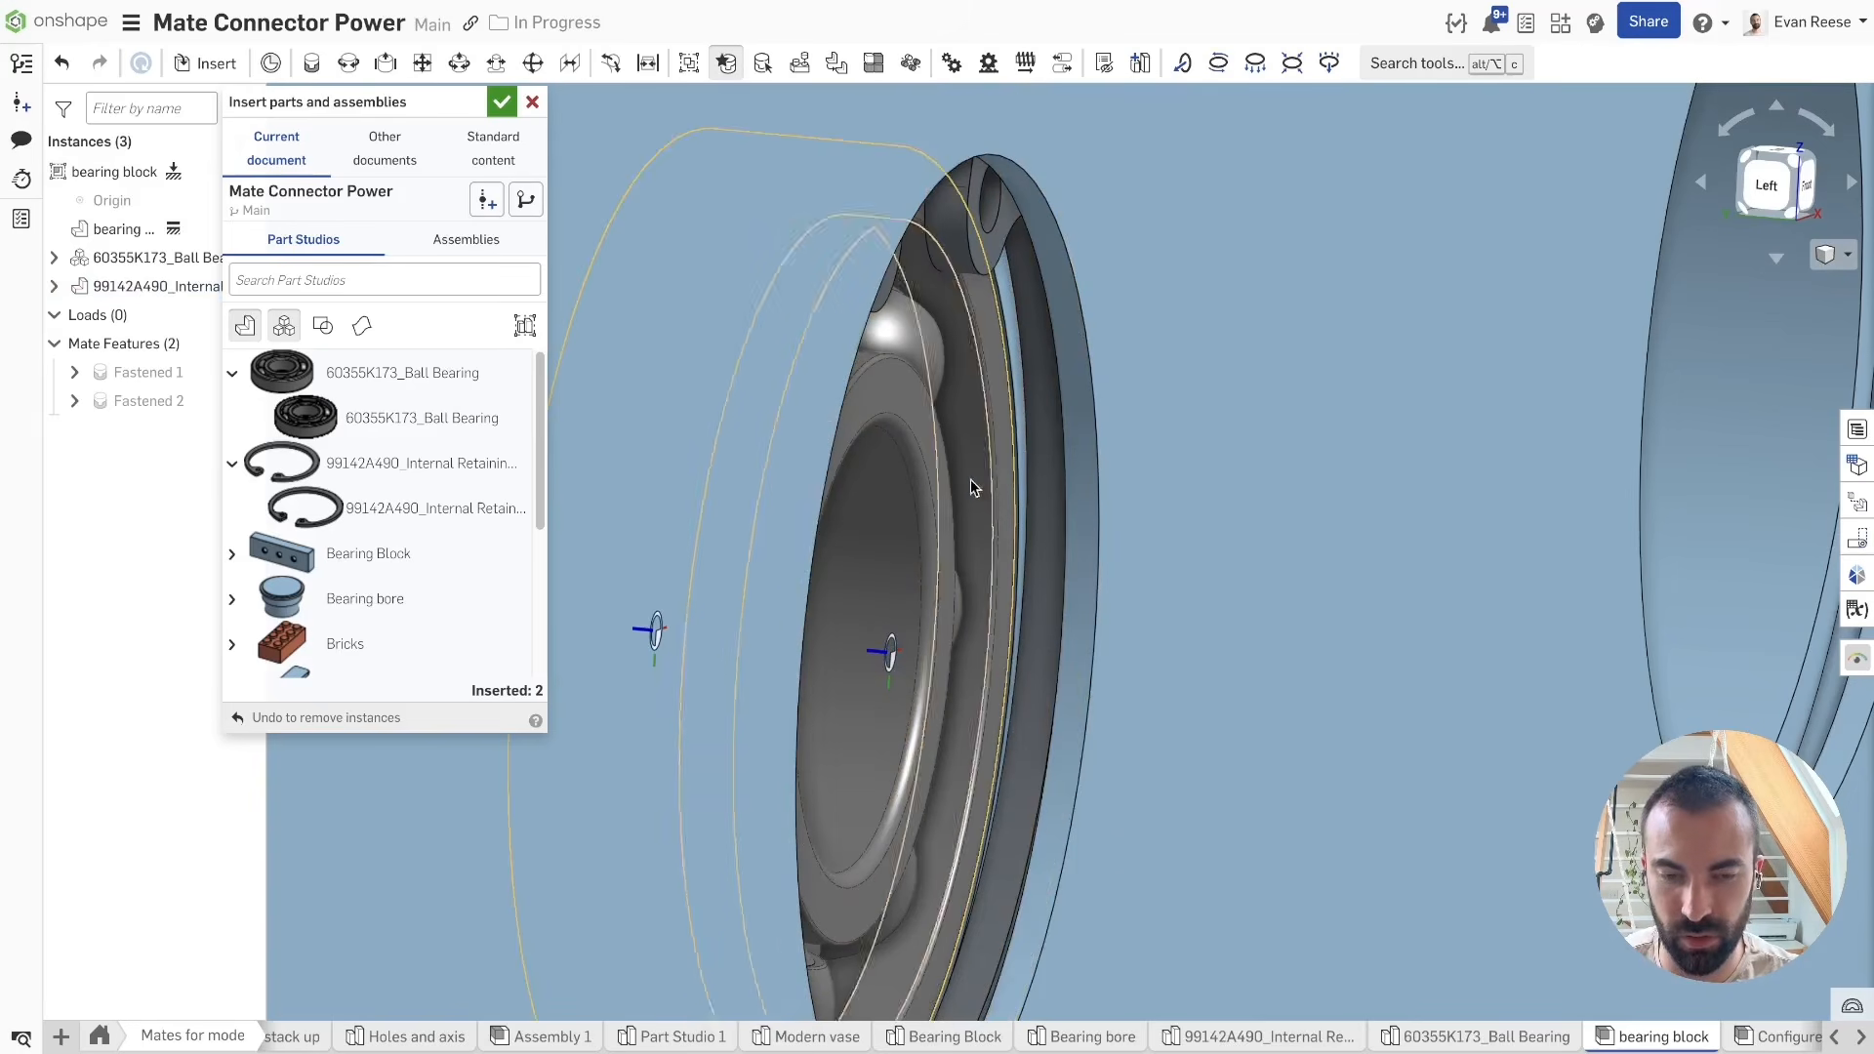
{"action": "scroll", "coordinate": [1013, 584], "scroll_direction": "down", "scroll_amount": 8}
{"action": "right_click_drag", "start_coordinate": [1012, 584], "coordinate": [883, 576]}
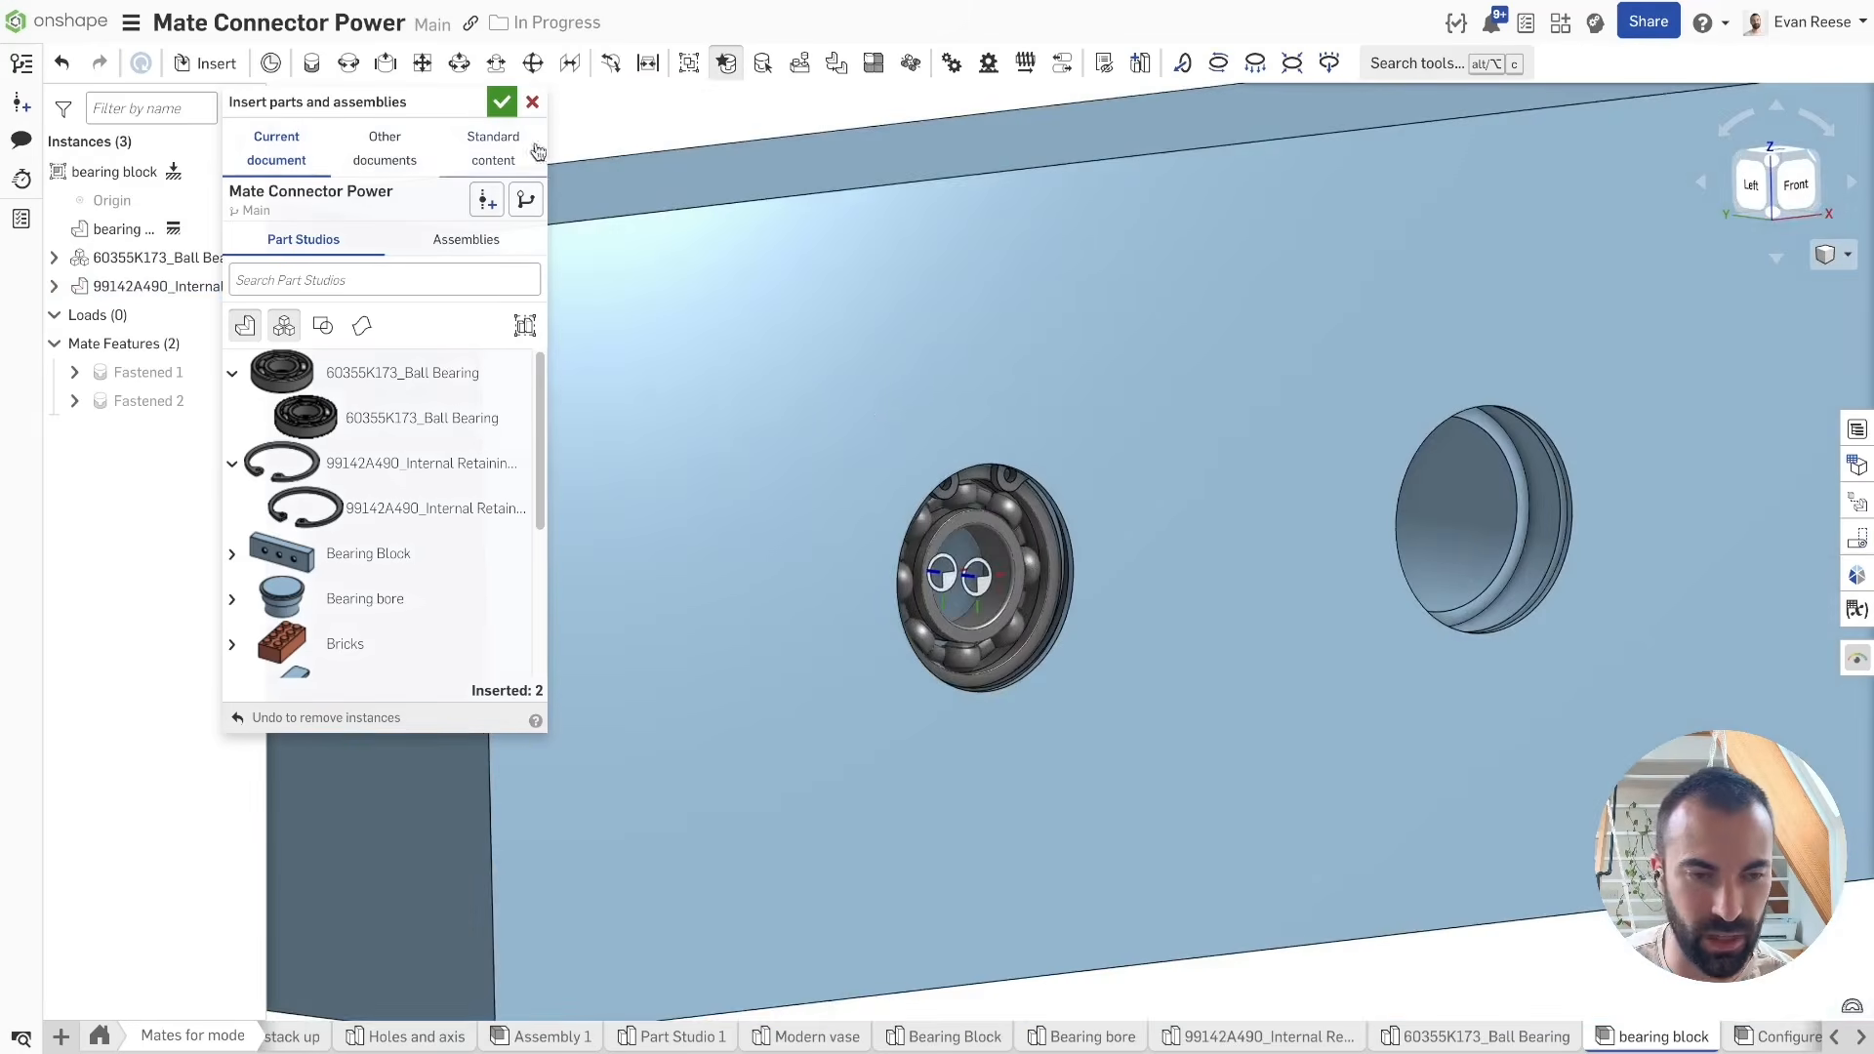
{"action": "left_click", "coordinate": [502, 103]}
{"action": "key", "text": "f"}
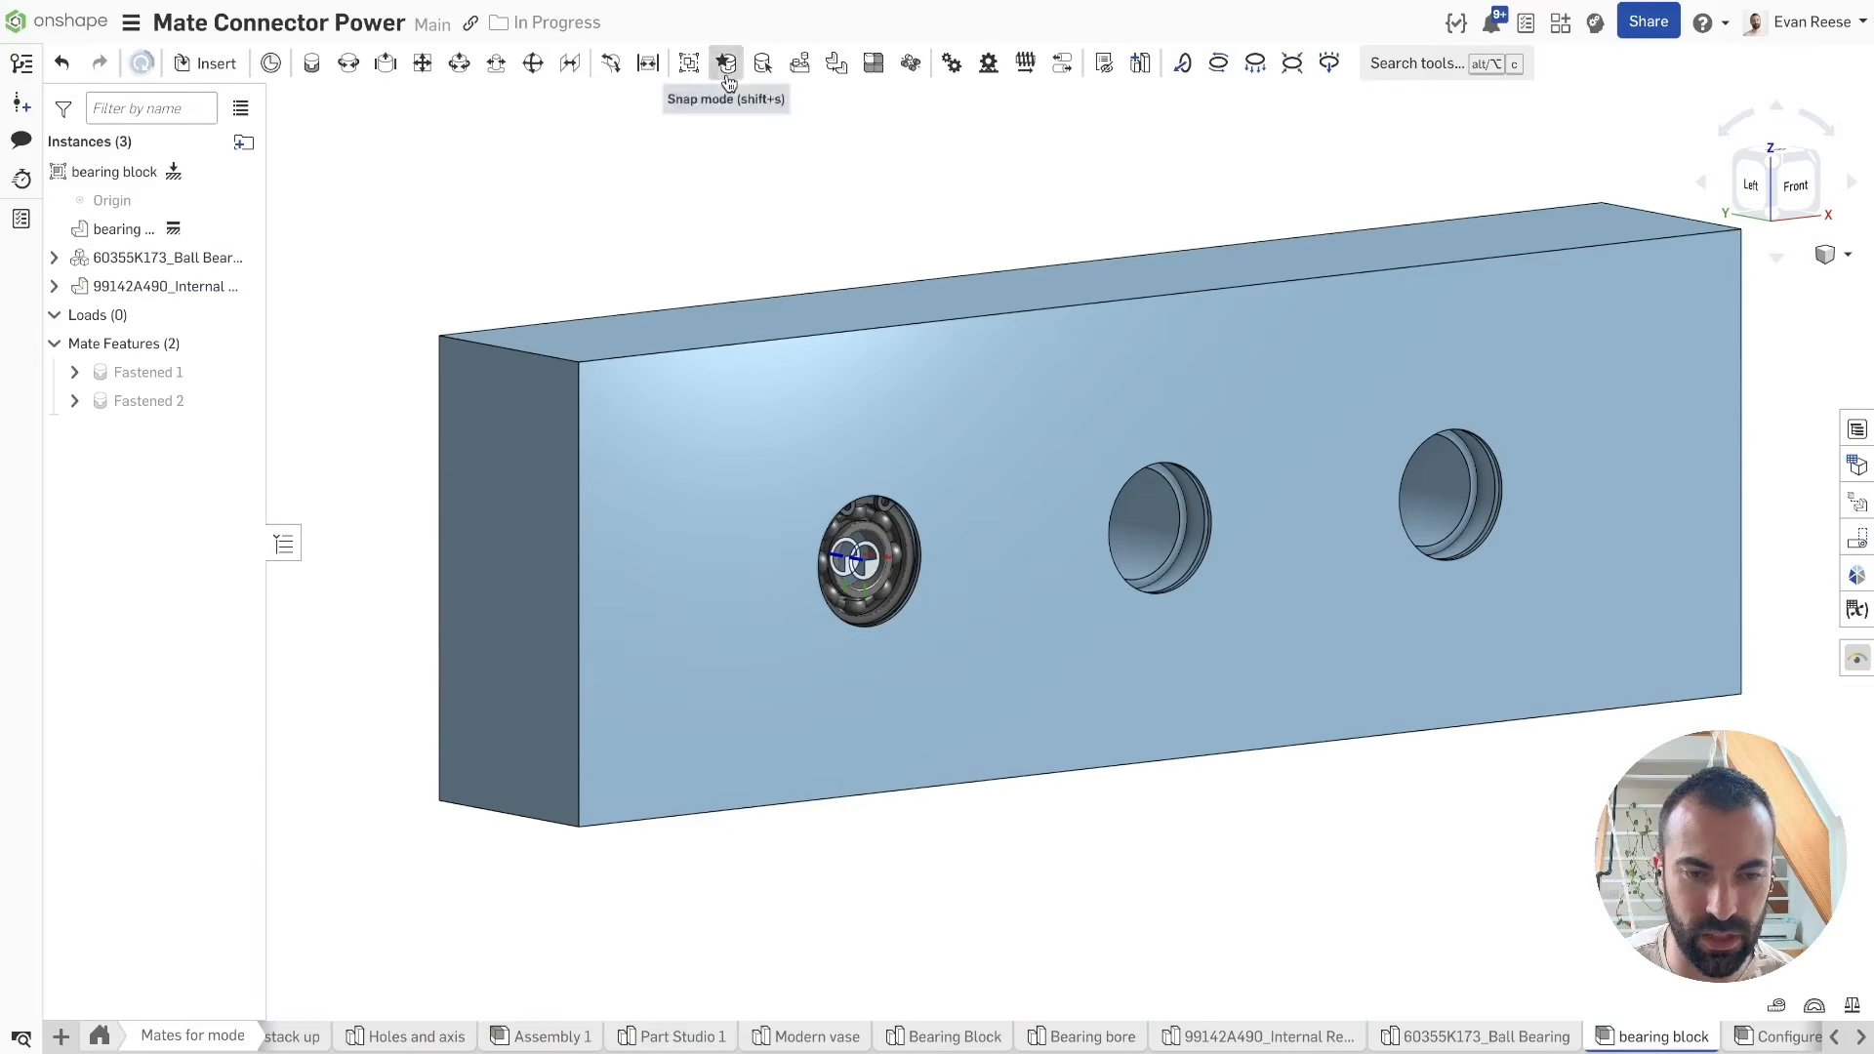
Step: Replicate the ball bearing into the block's other bores by matching faces in the bearing block, using its Fastened 1 mate
{"action": "left_click", "coordinate": [835, 64]}
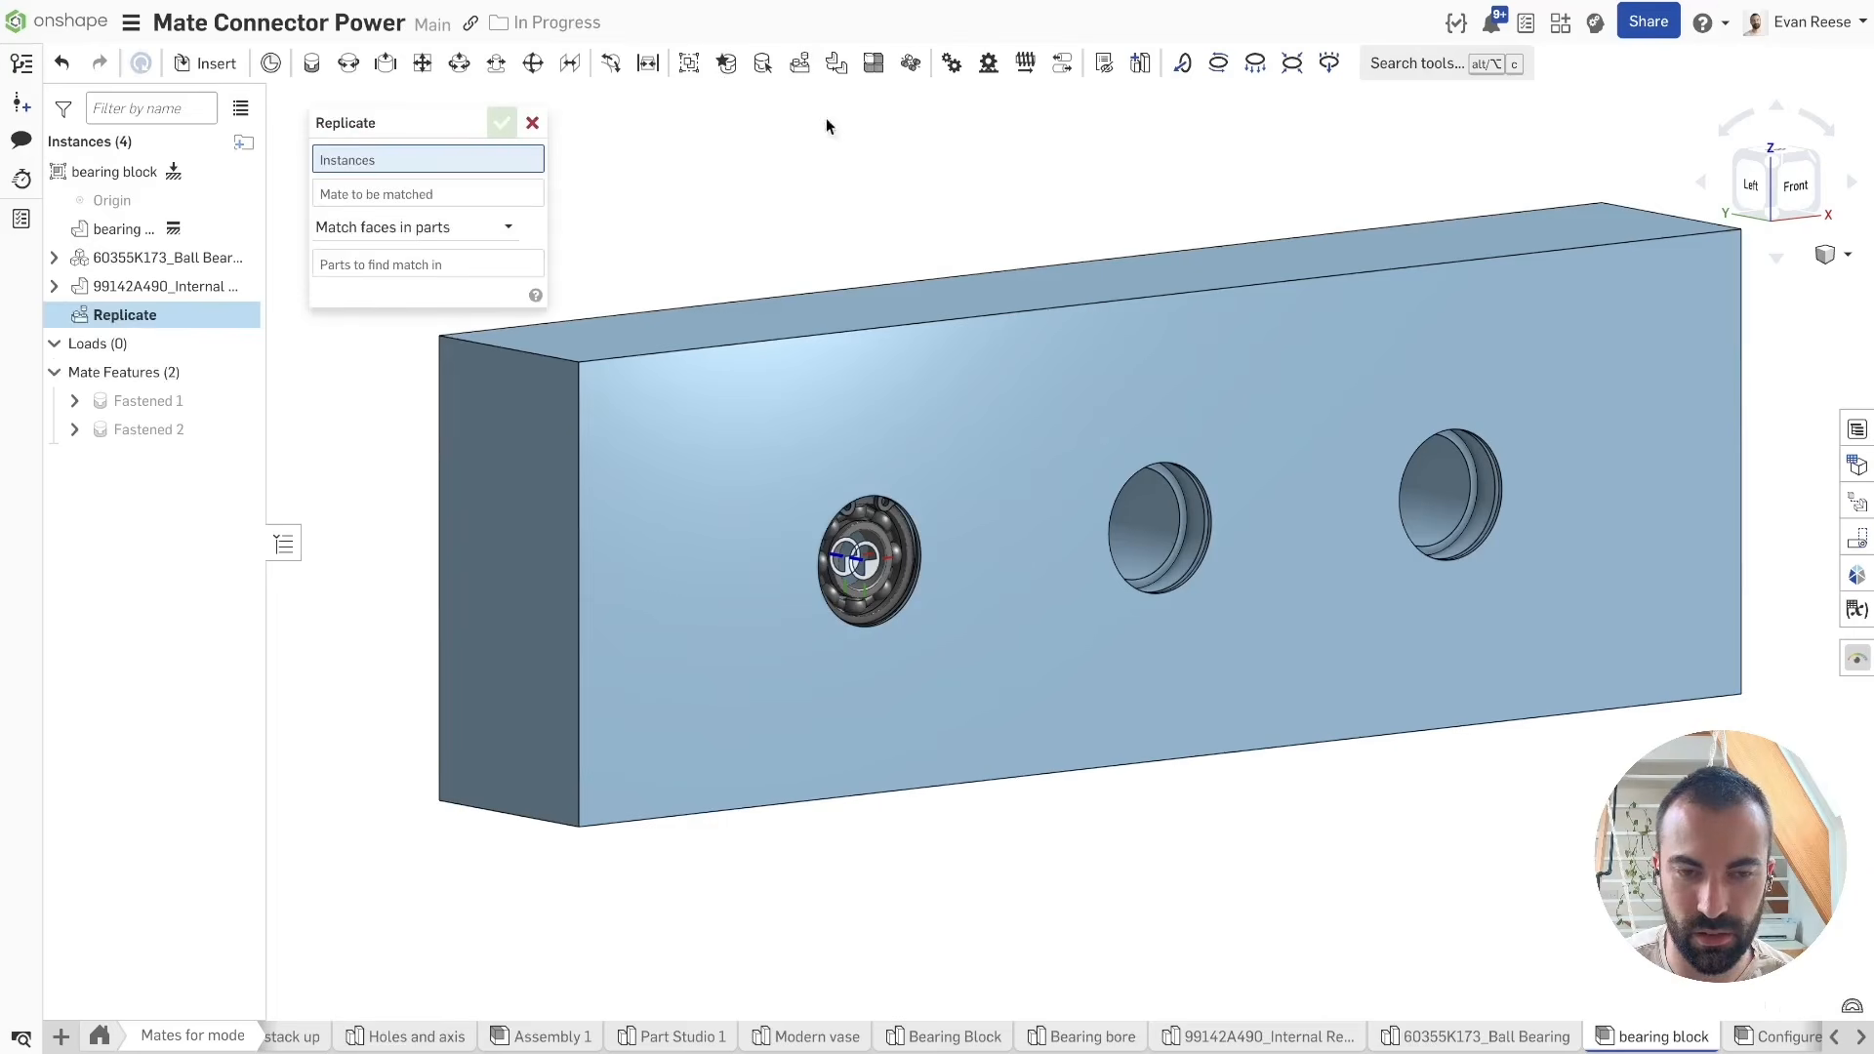
{"action": "scroll", "coordinate": [924, 510], "scroll_direction": "up", "scroll_amount": 3}
{"action": "left_click", "coordinate": [924, 510]}
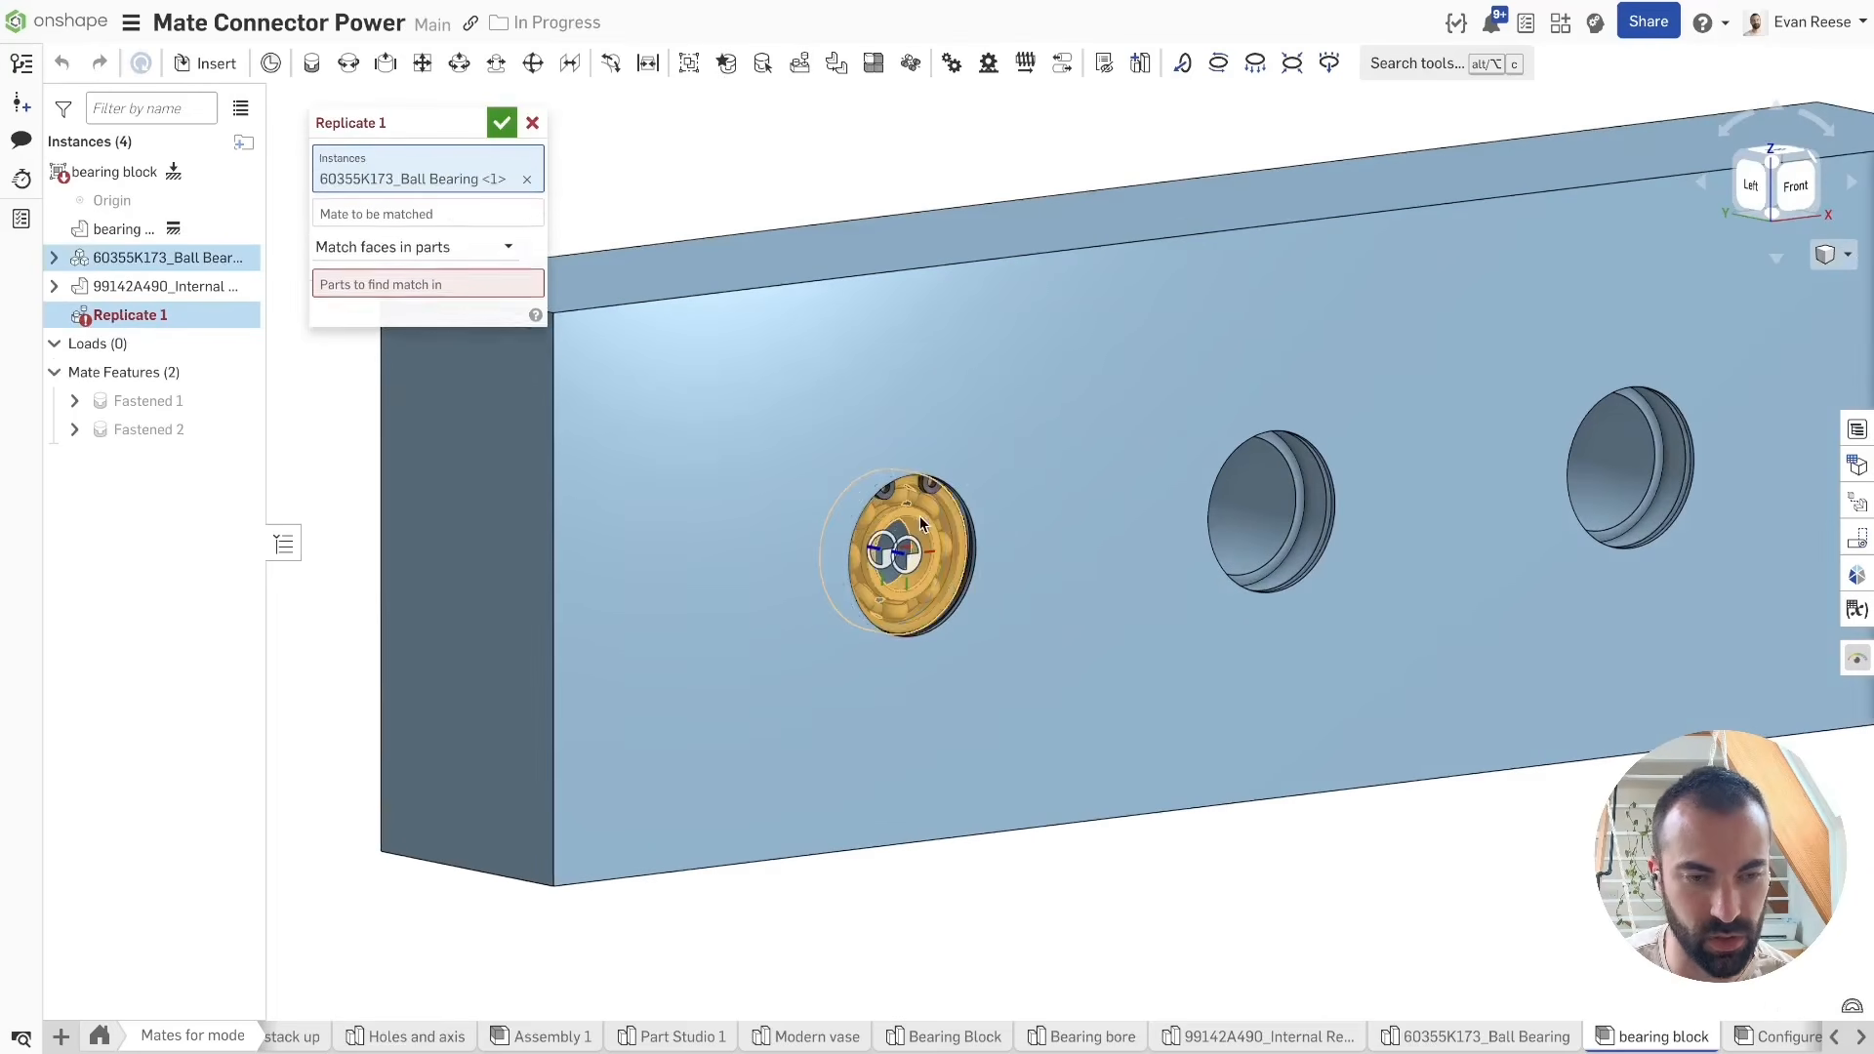
{"action": "right_click_drag", "start_coordinate": [846, 474], "coordinate": [848, 485]}
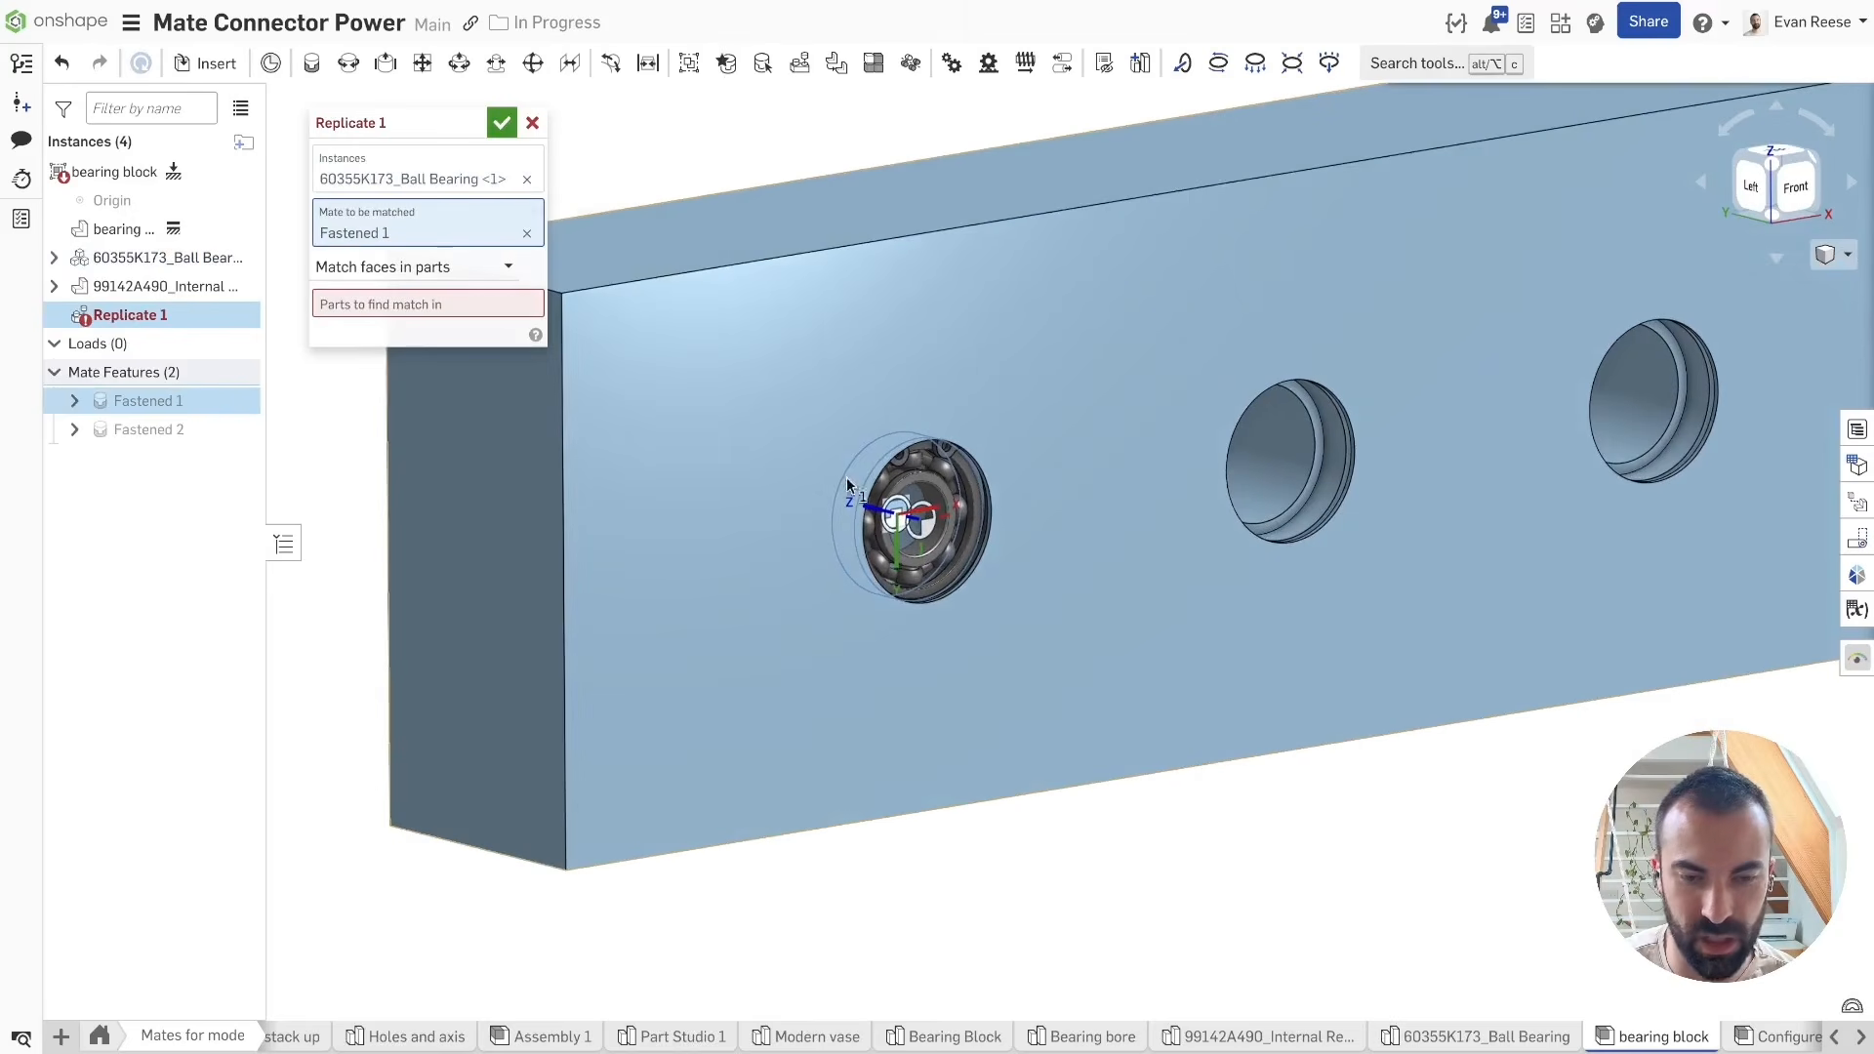
{"action": "scroll", "coordinate": [892, 450], "scroll_direction": "down", "scroll_amount": 2}
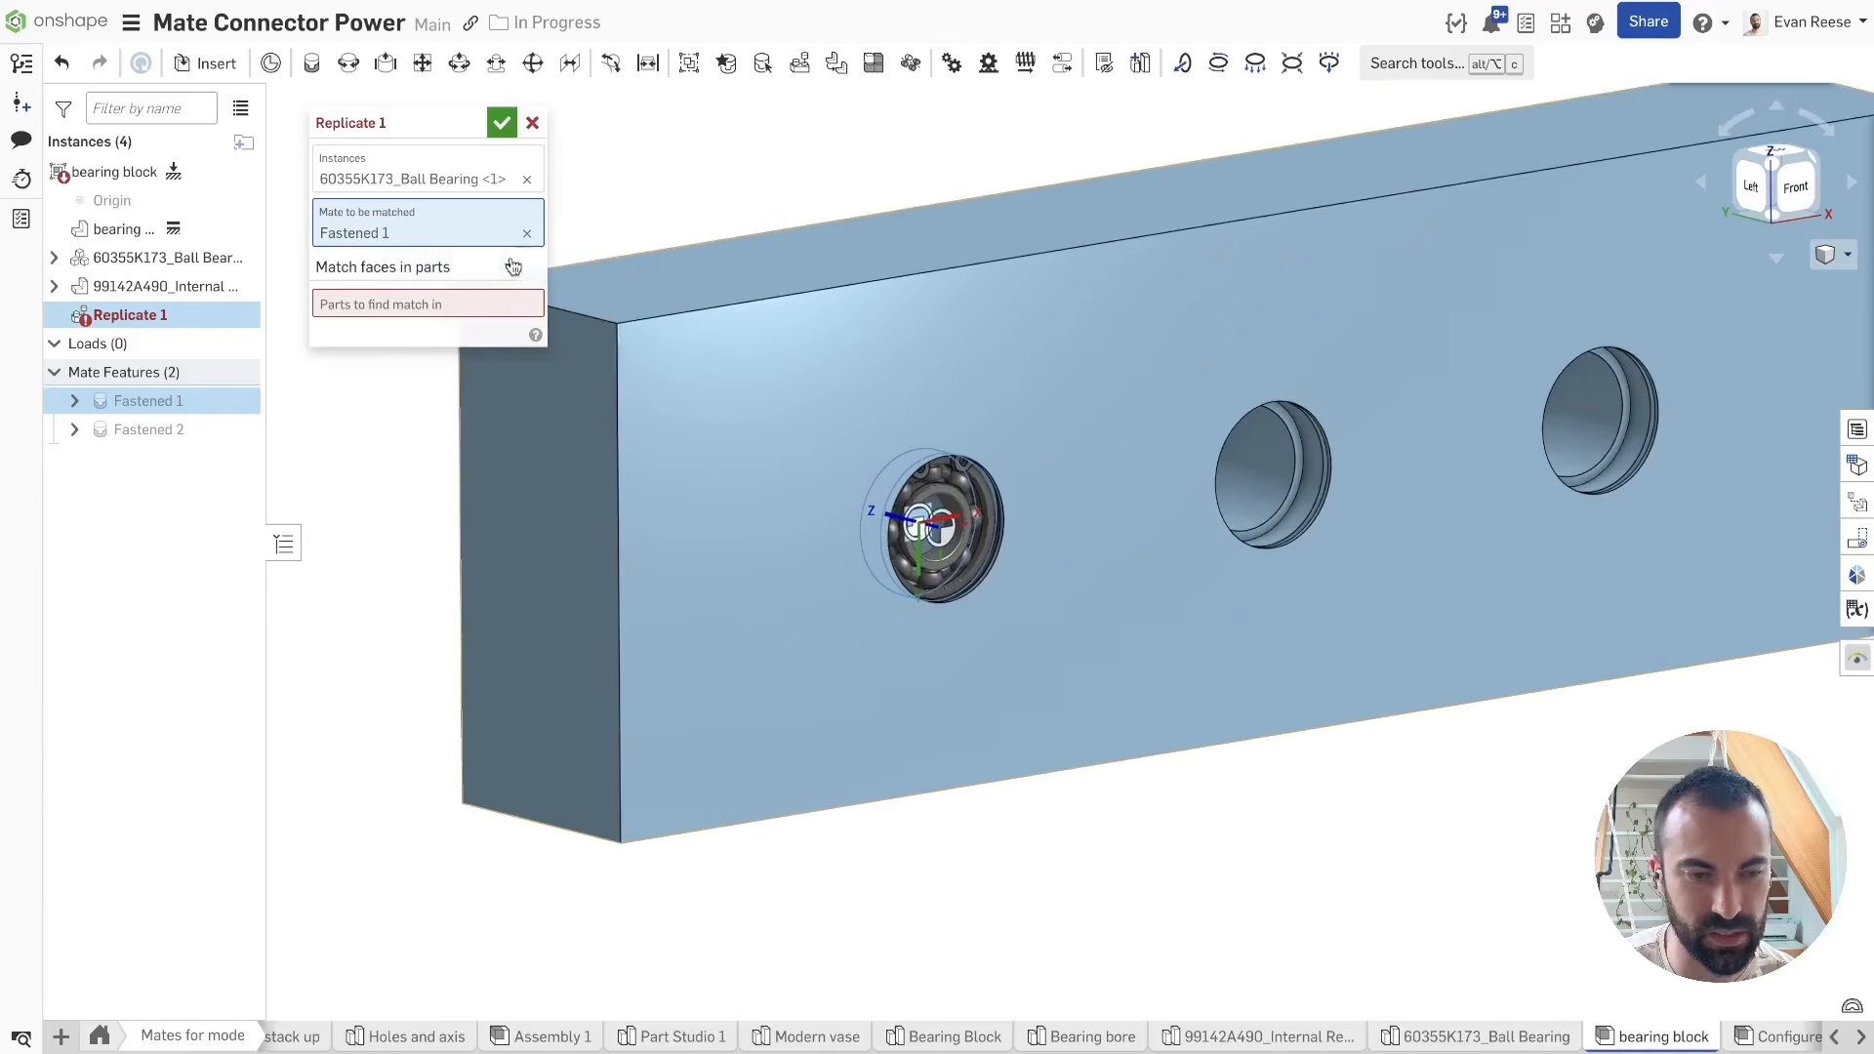
{"action": "left_click", "coordinate": [424, 304]}
{"action": "left_click", "coordinate": [887, 378]}
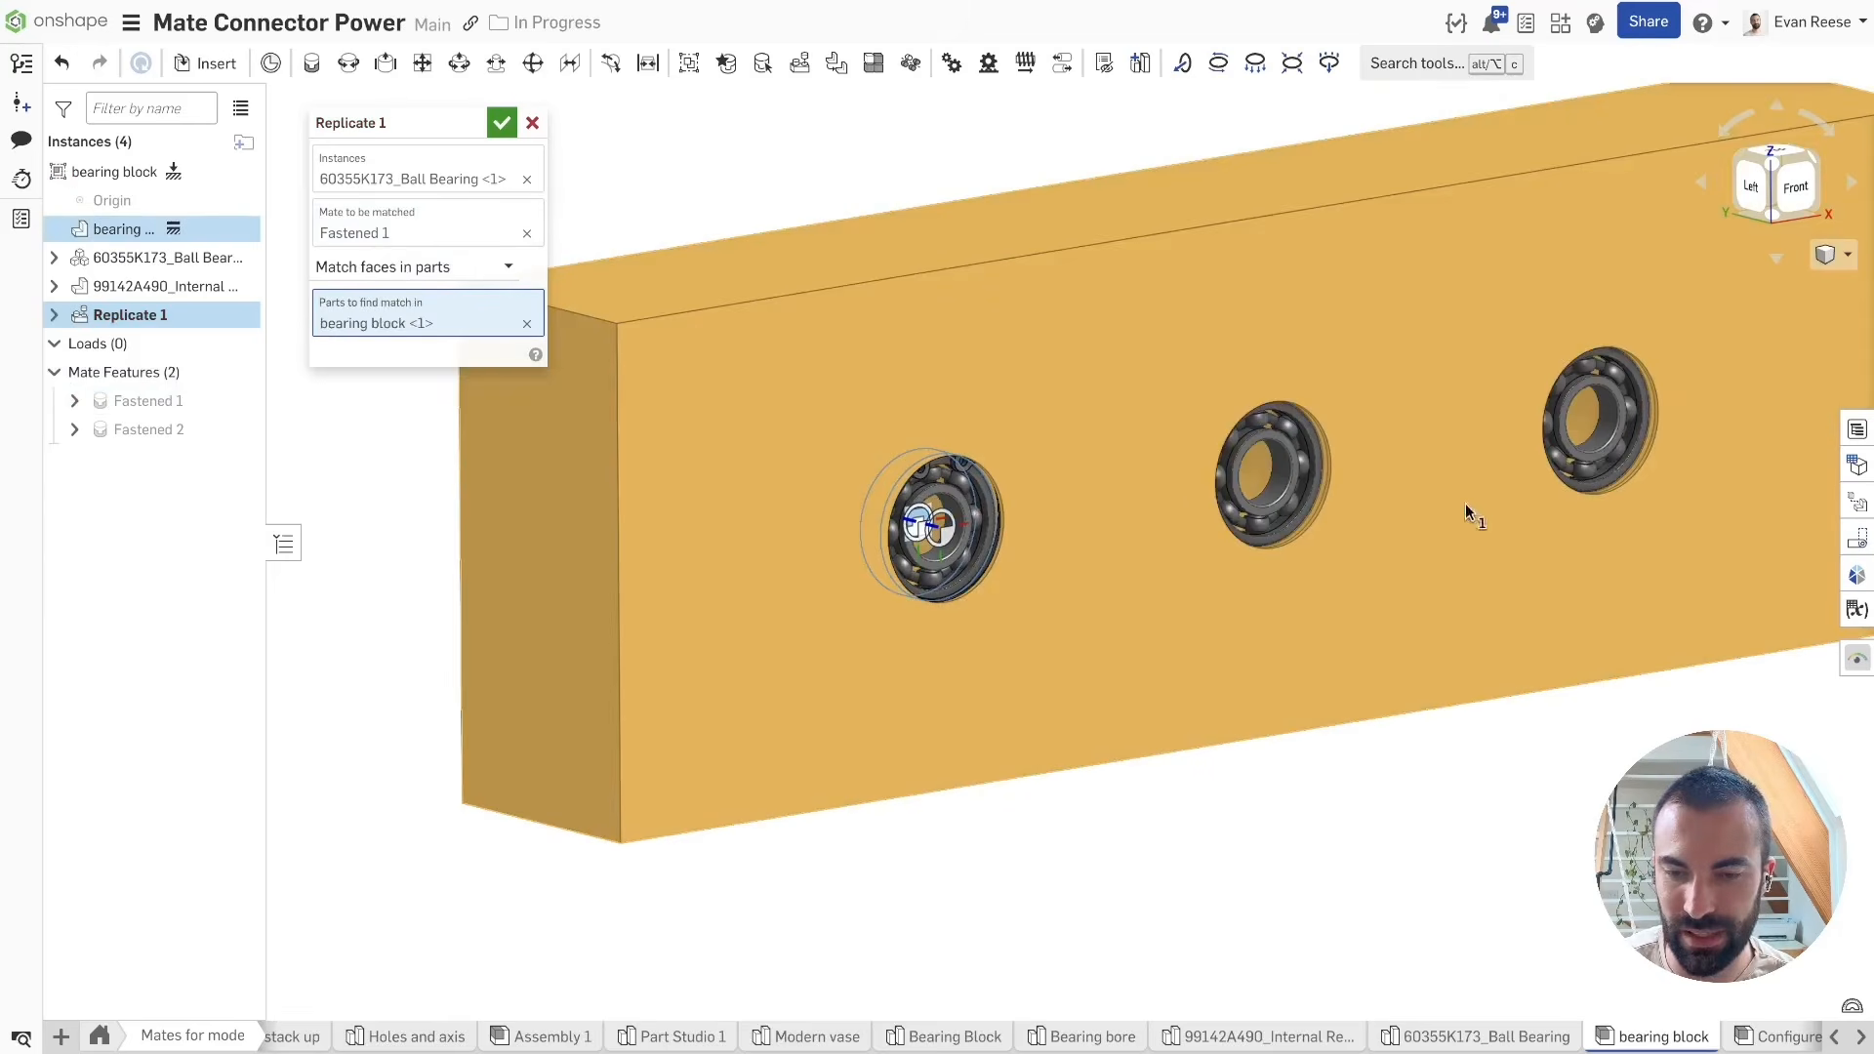
{"action": "key", "text": "shift+2"}
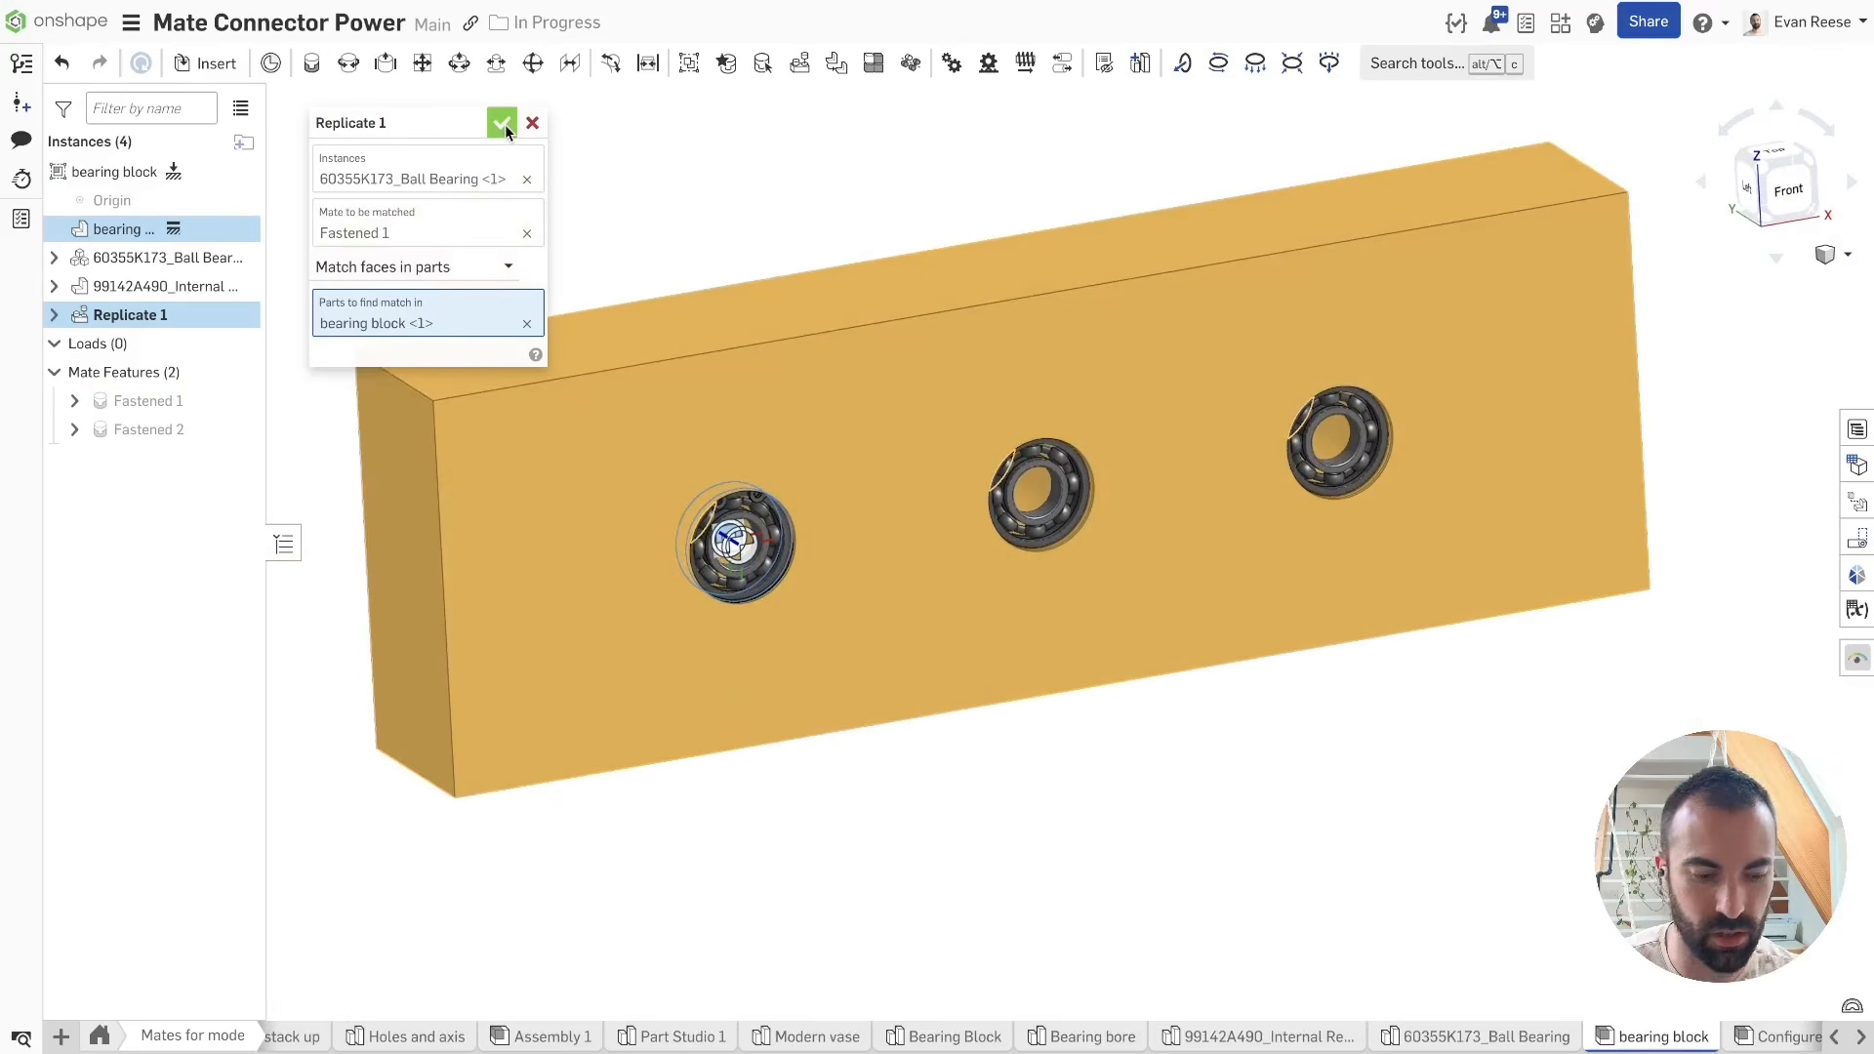
{"action": "left_click", "coordinate": [504, 123]}
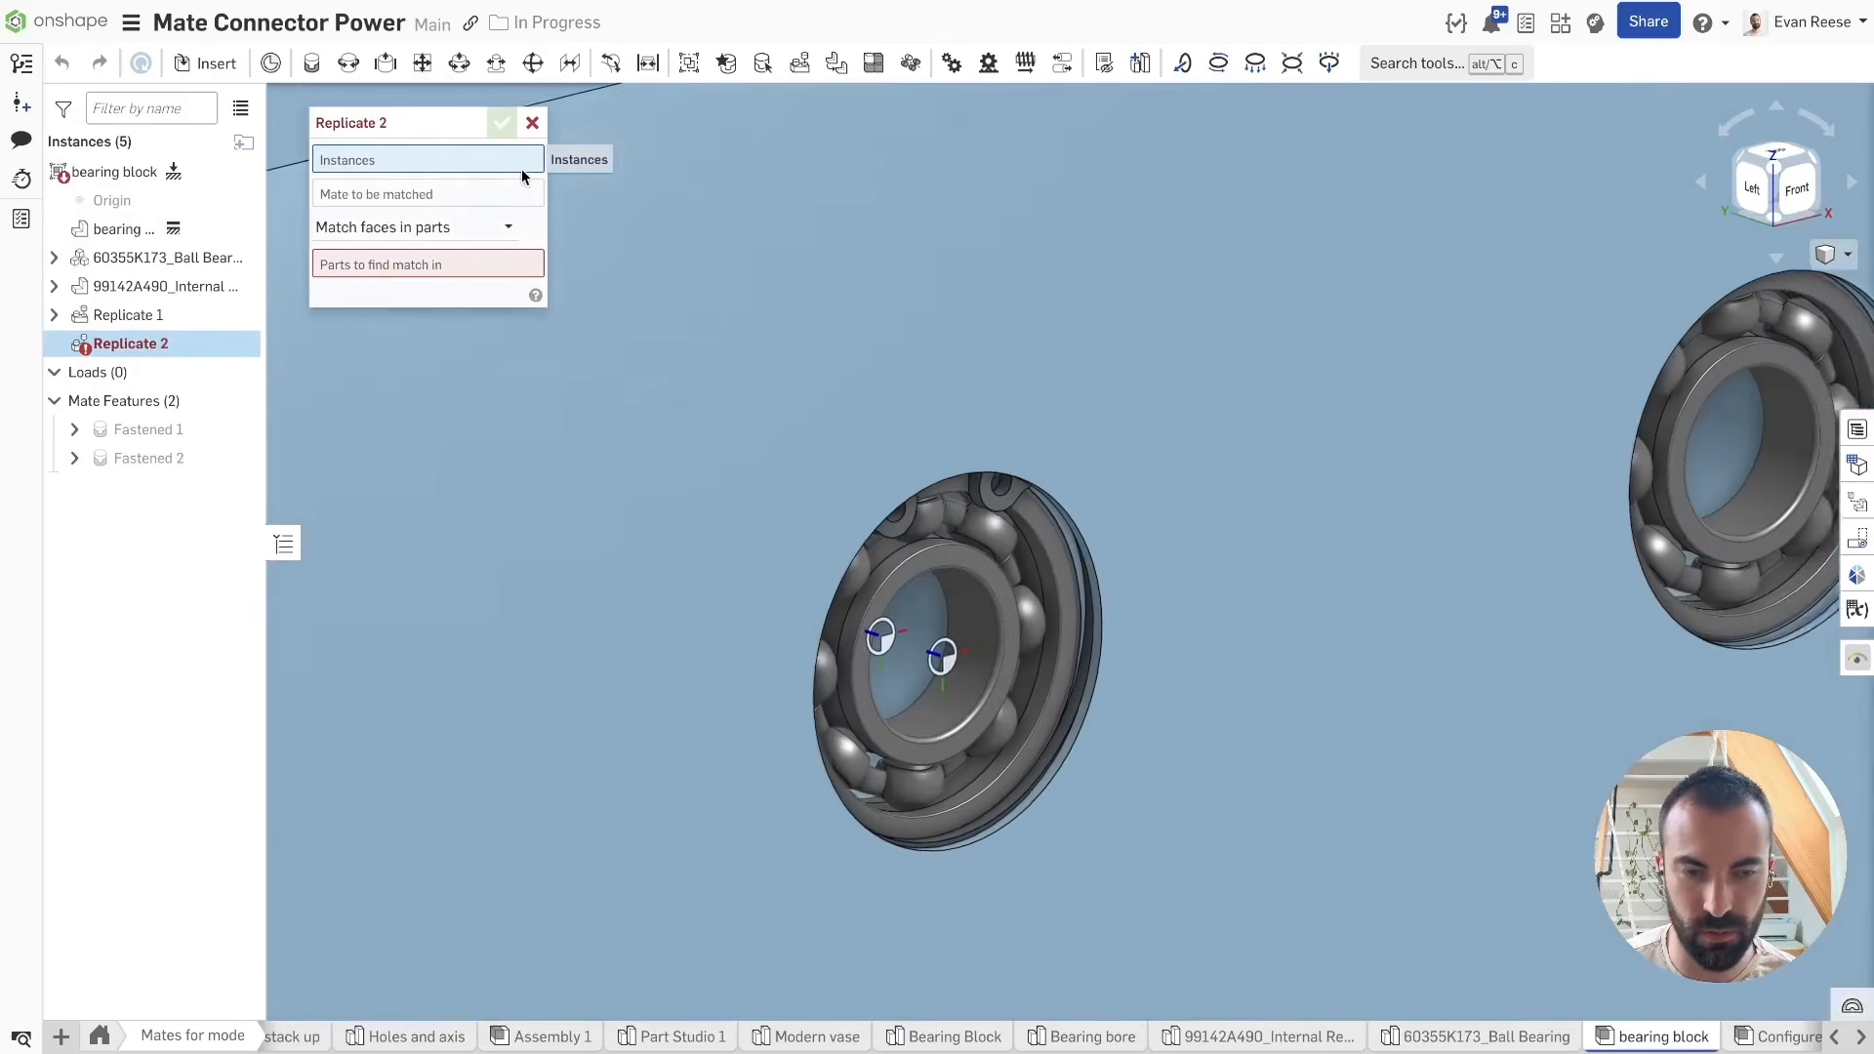
Step: Replicate the 99142A490 internal retaining ring into the other bores by matching Fastened 2 to faces in the bearing block
{"action": "left_click", "coordinate": [1004, 485]}
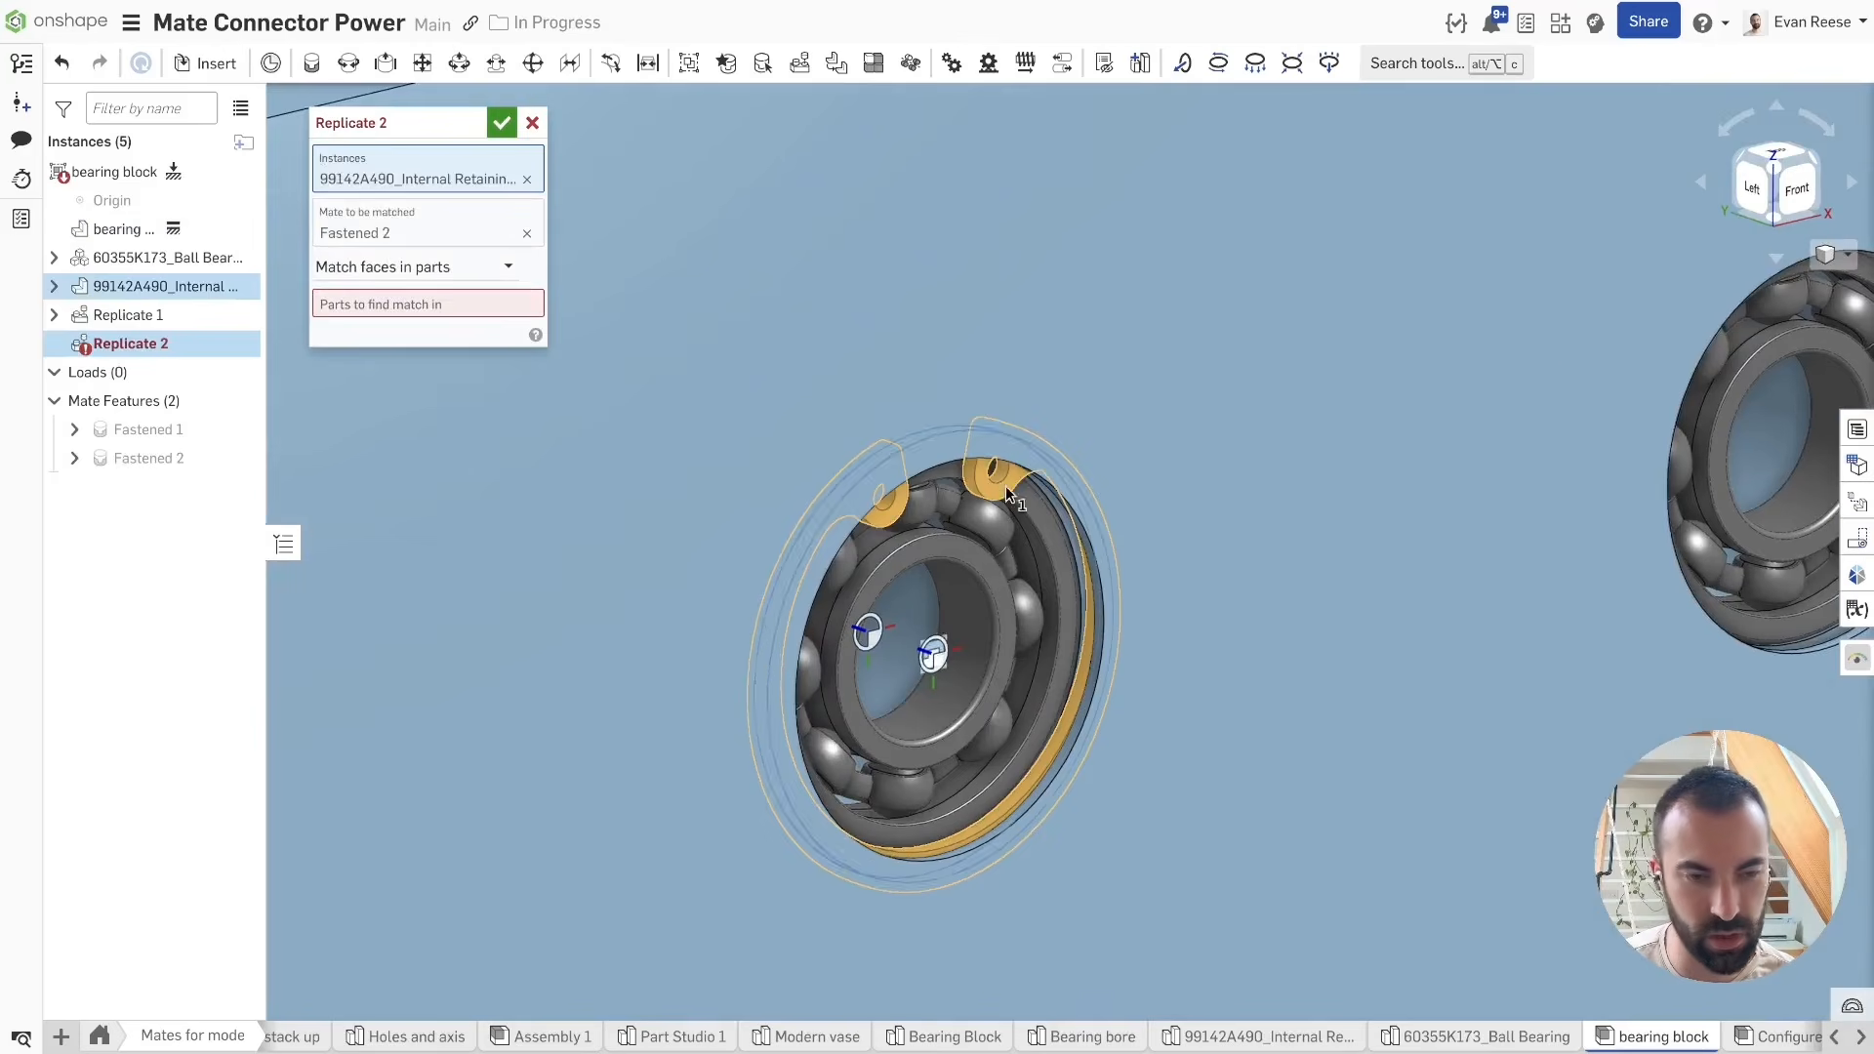
{"action": "scroll", "coordinate": [1003, 488], "scroll_direction": "down", "scroll_amount": 3}
{"action": "left_click", "coordinate": [443, 303]}
{"action": "left_click", "coordinate": [770, 396]}
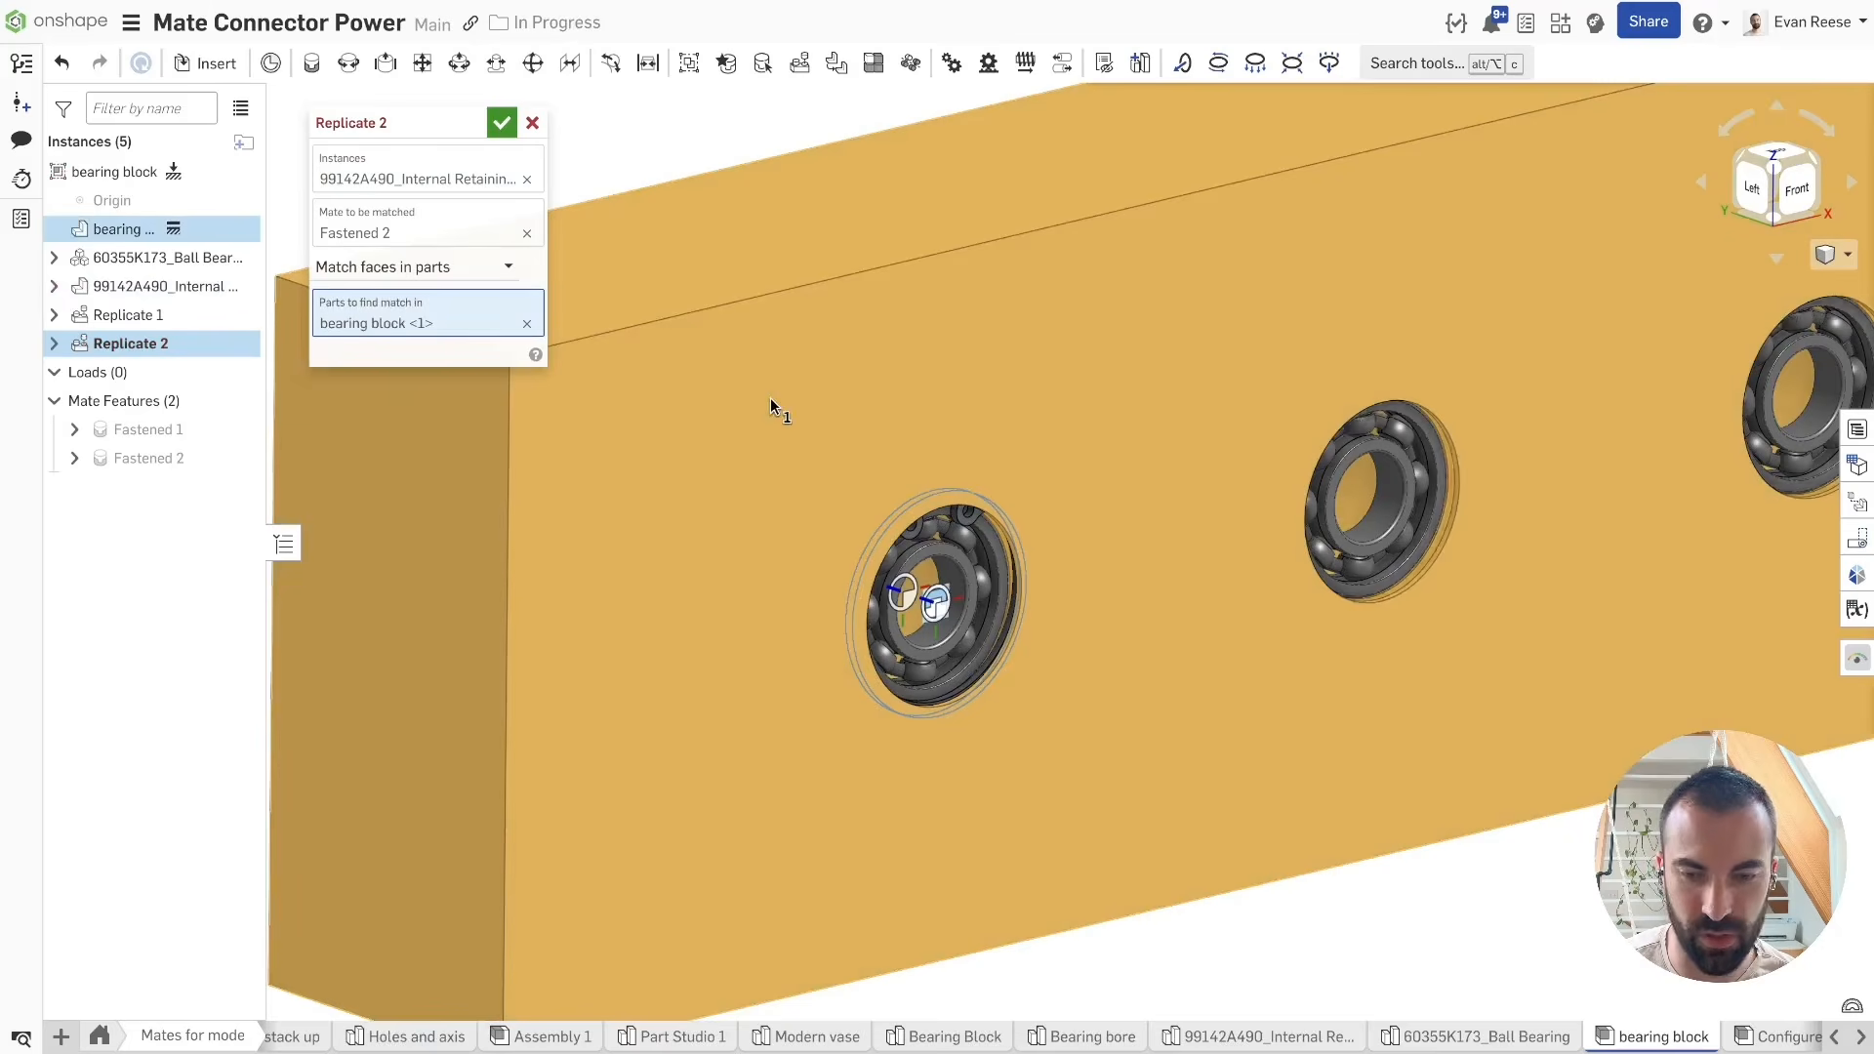
{"action": "left_click", "coordinate": [503, 124]}
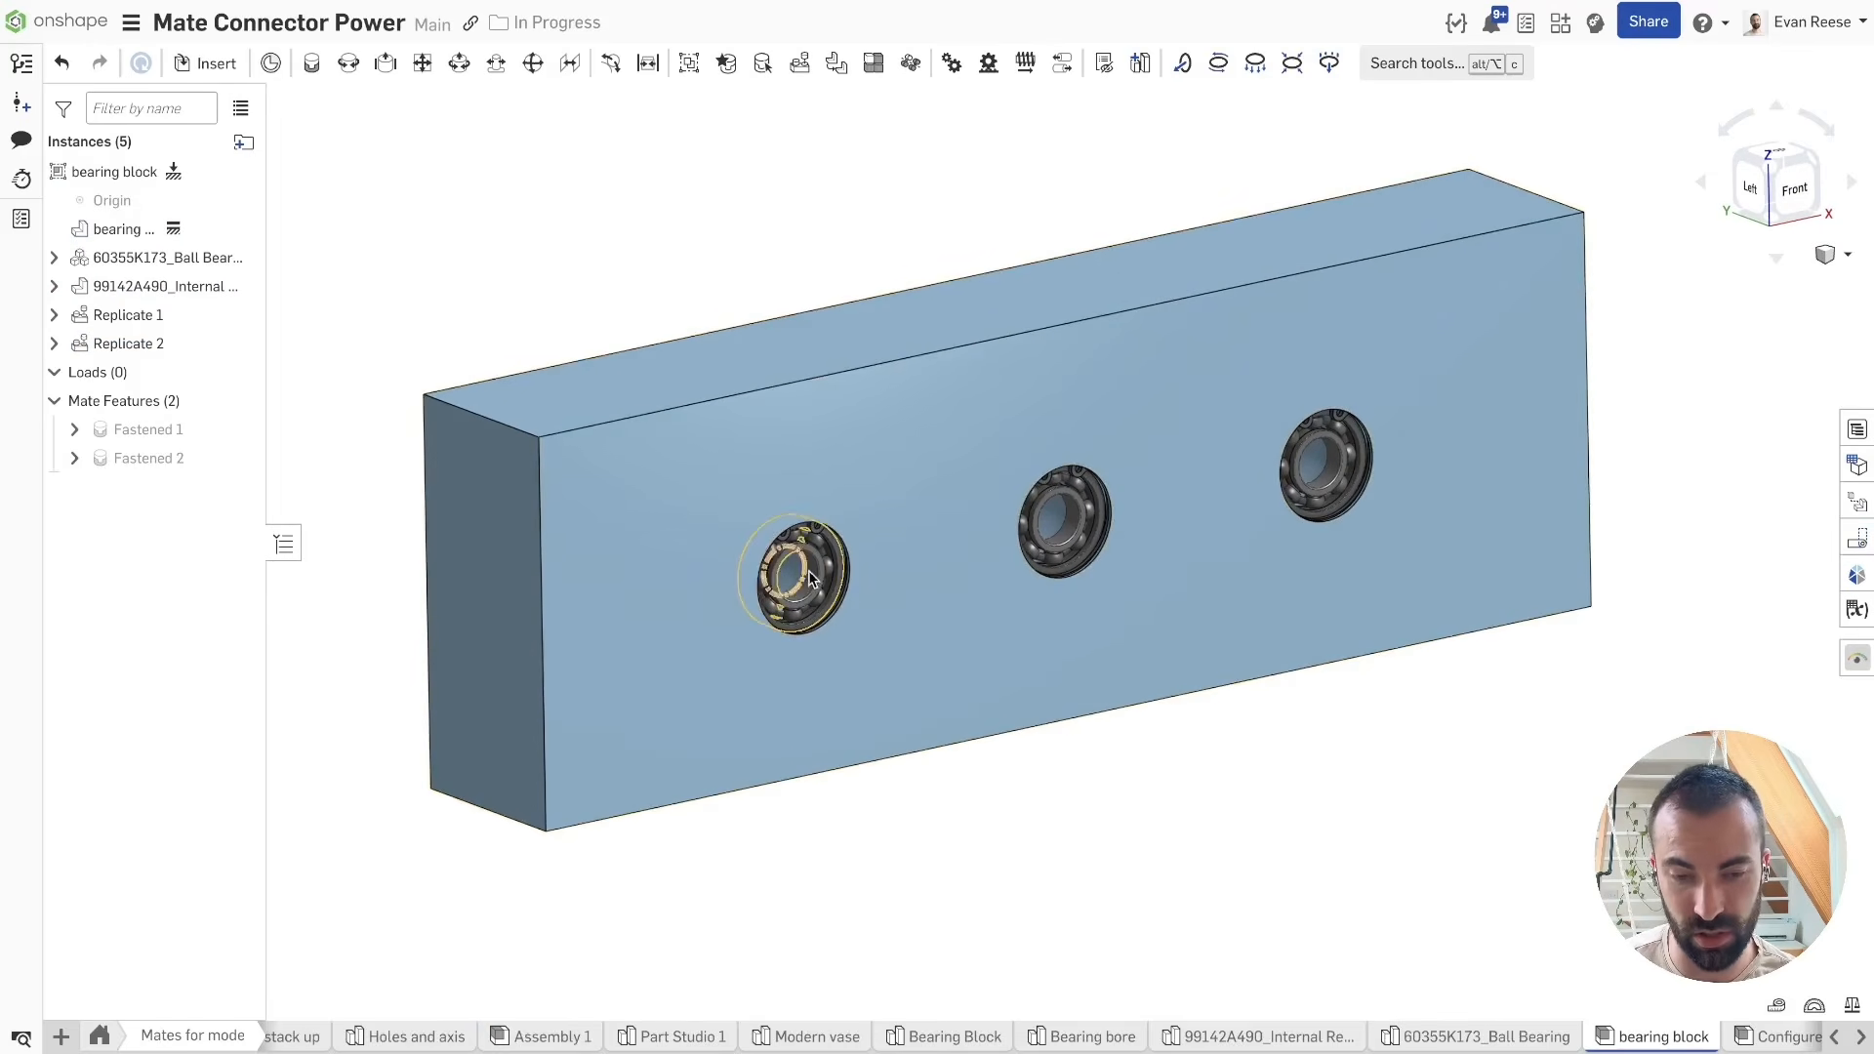
{"action": "scroll", "coordinate": [818, 610], "scroll_direction": "up", "scroll_amount": 3}
{"action": "scroll", "coordinate": [826, 615], "scroll_direction": "down", "scroll_amount": 1}
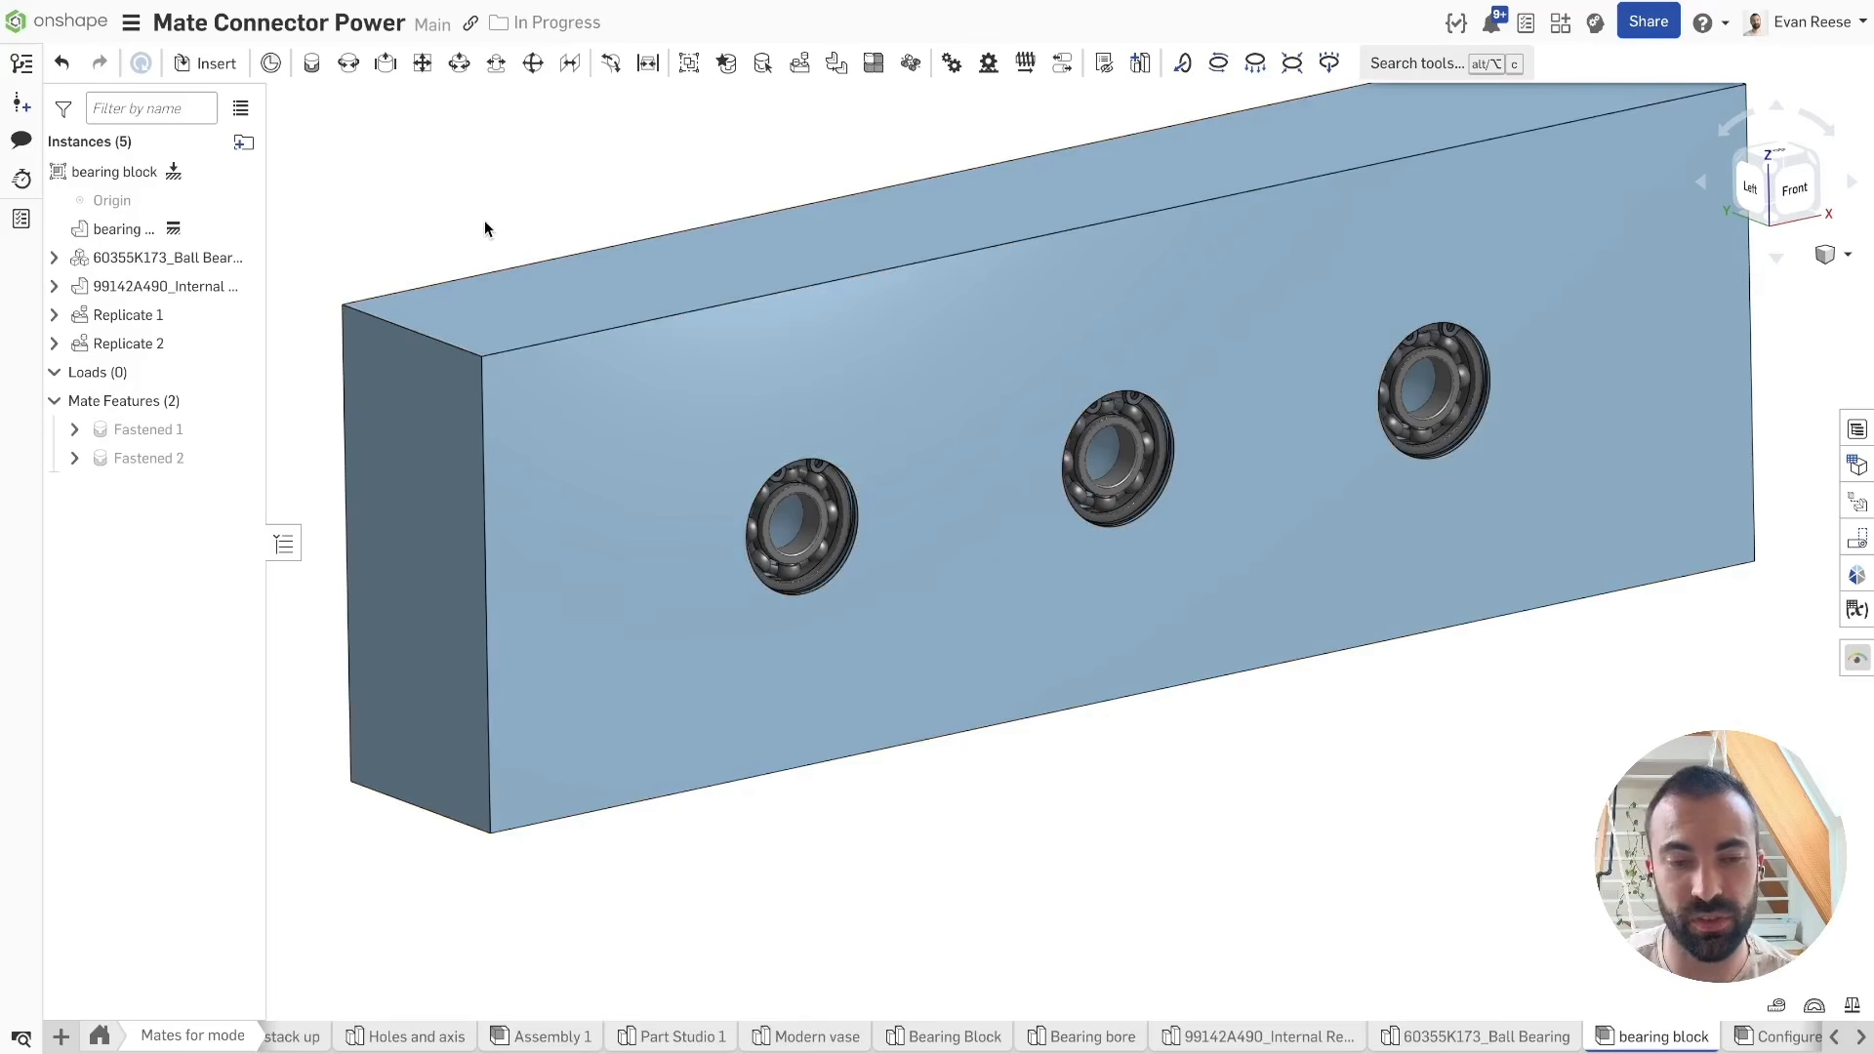
{"action": "scroll", "coordinate": [485, 230], "scroll_direction": "down", "scroll_amount": 2}
{"action": "scroll", "coordinate": [518, 230], "scroll_direction": "down", "scroll_amount": 1}
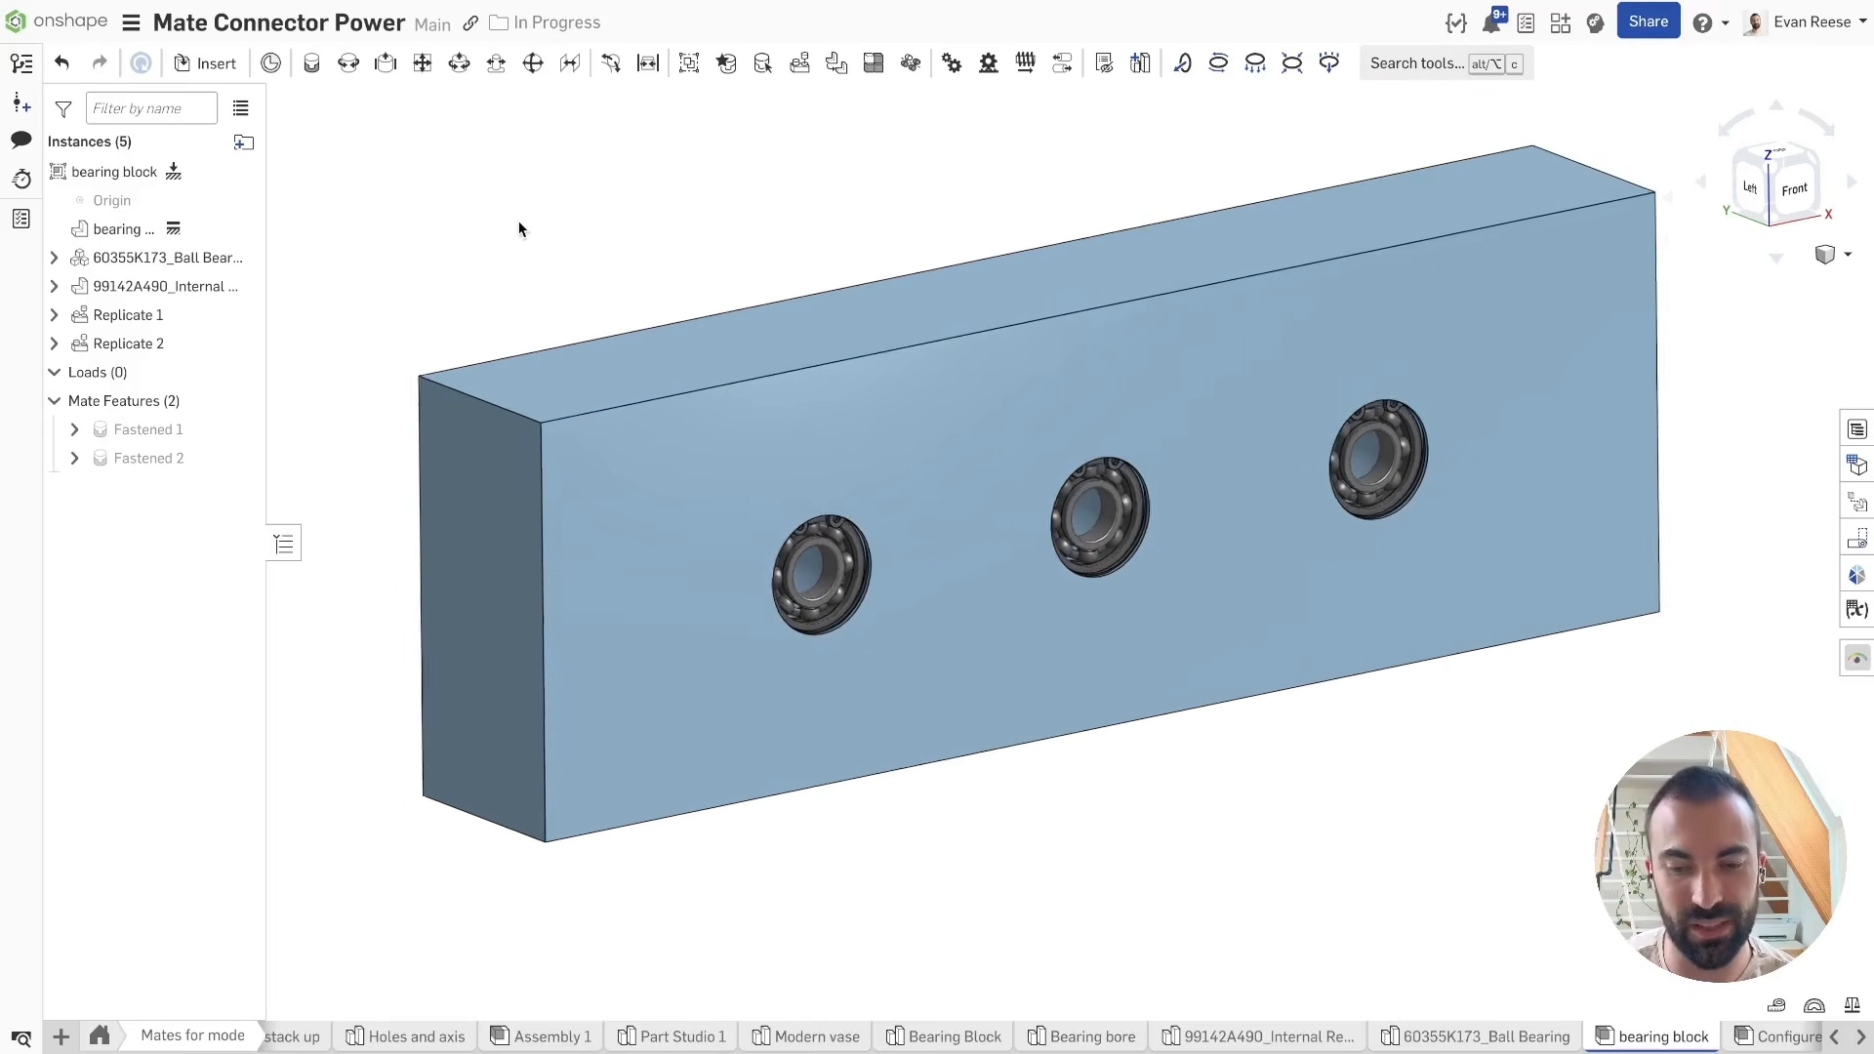
{"action": "scroll", "coordinate": [518, 229], "scroll_direction": "down", "scroll_amount": 1}
{"action": "left_click", "coordinate": [1860, 1038]}
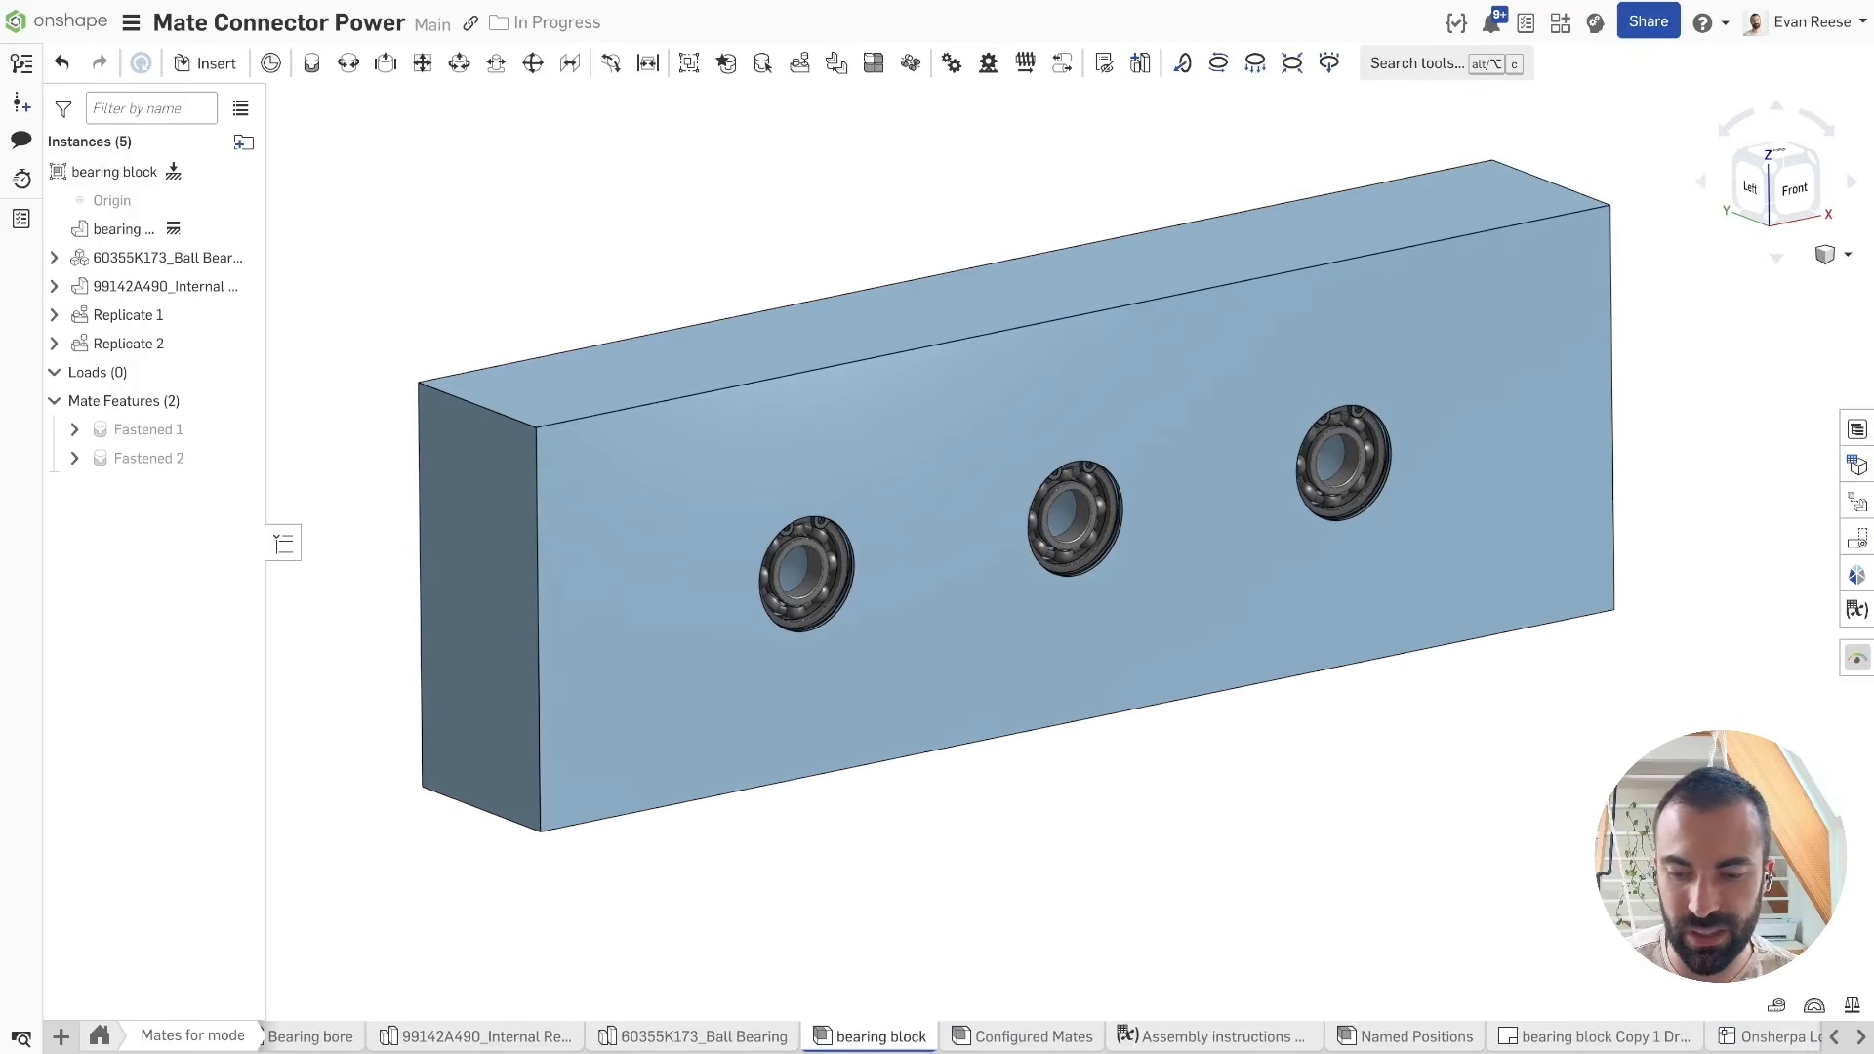
{"action": "scroll", "coordinate": [891, 205], "scroll_direction": "down", "scroll_amount": 3}
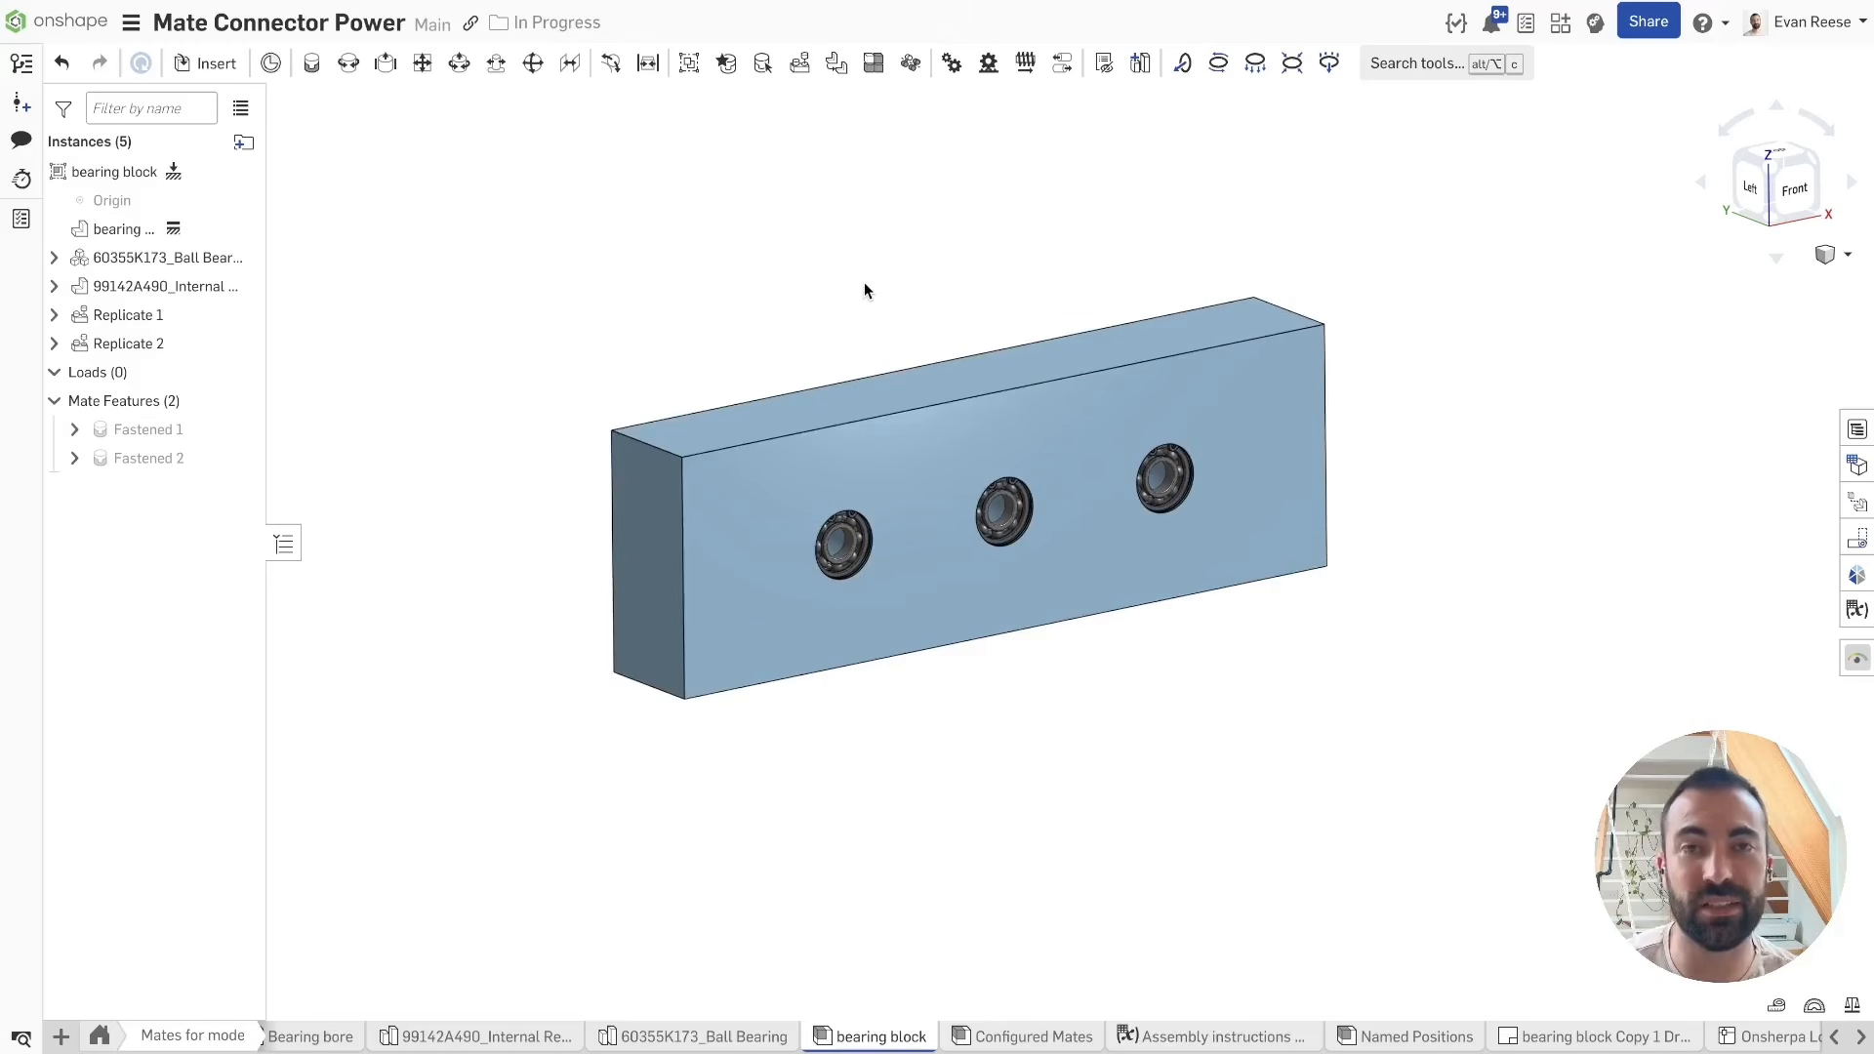